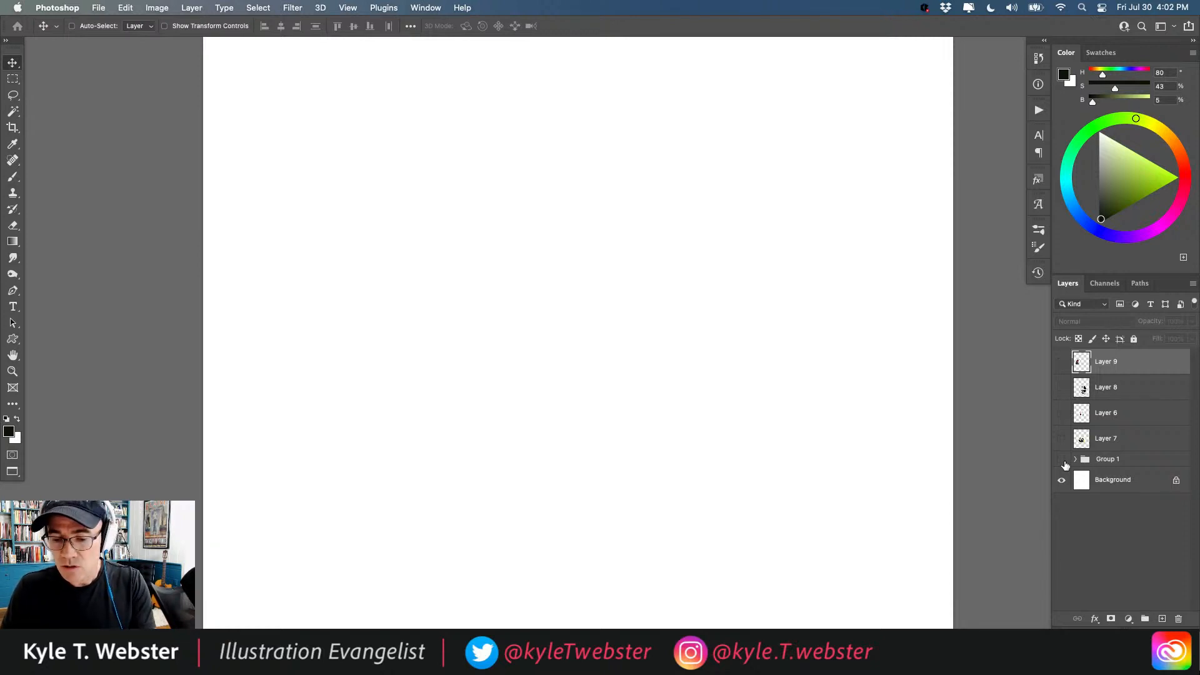
Show Layer 7 and examine the four caricatured band members up close, including their faces and hair.
click(1061, 438)
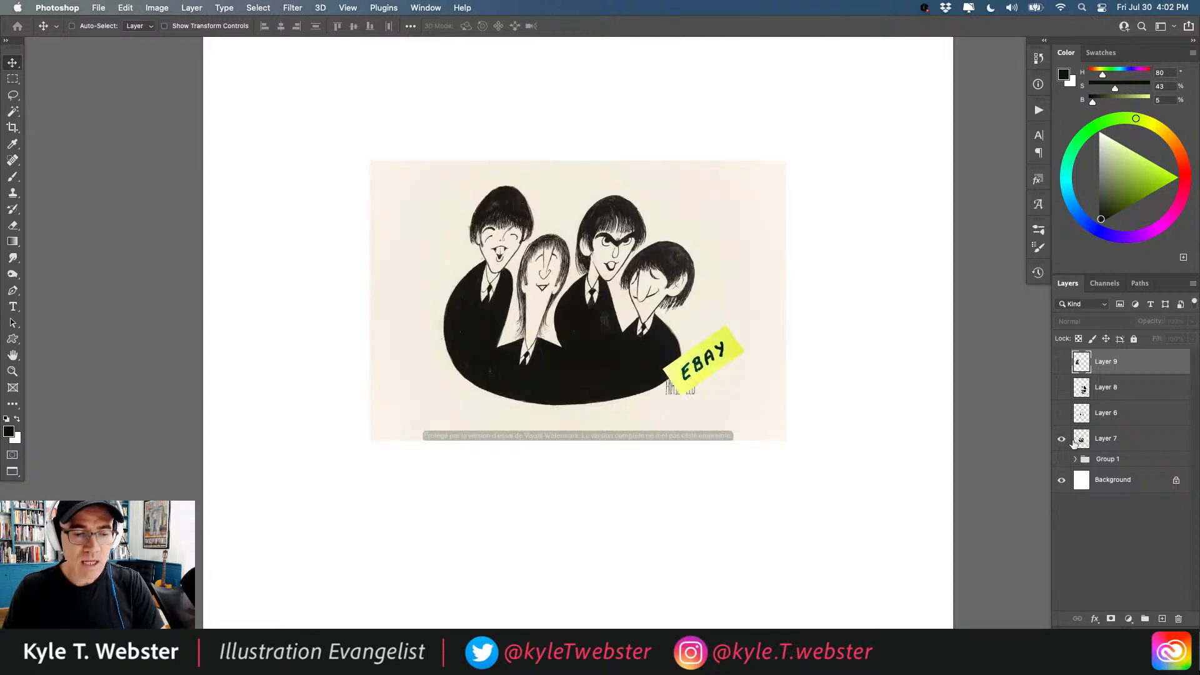
double_click(13, 371)
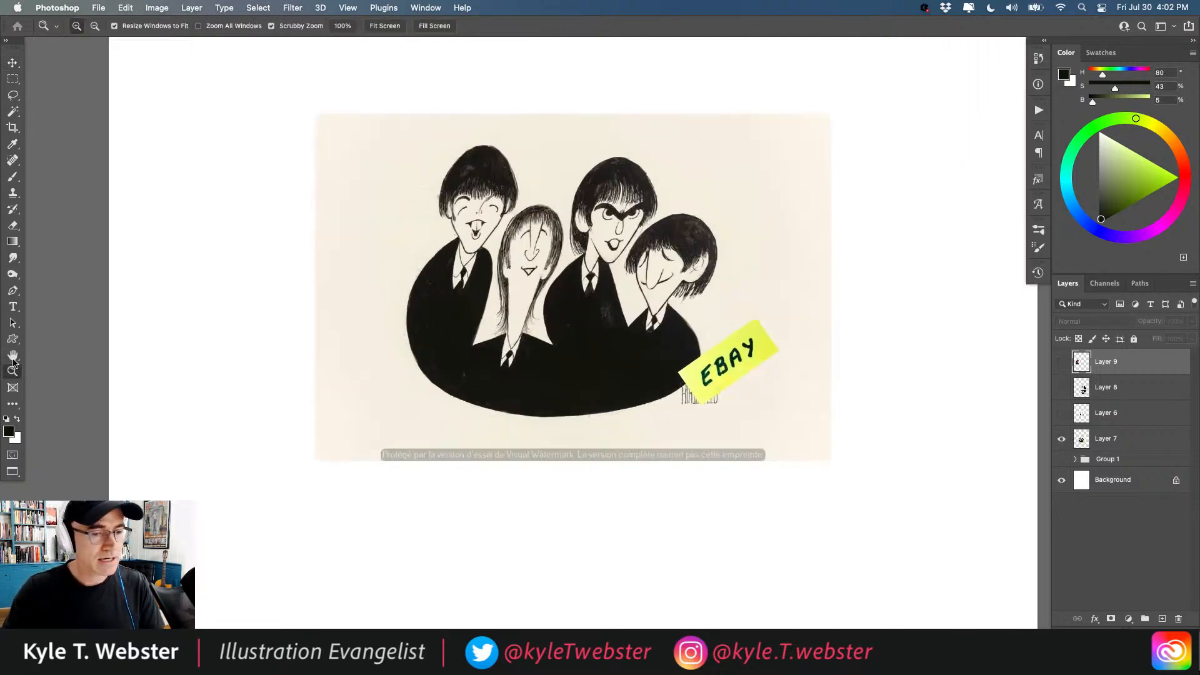
drag(434, 339, 403, 410)
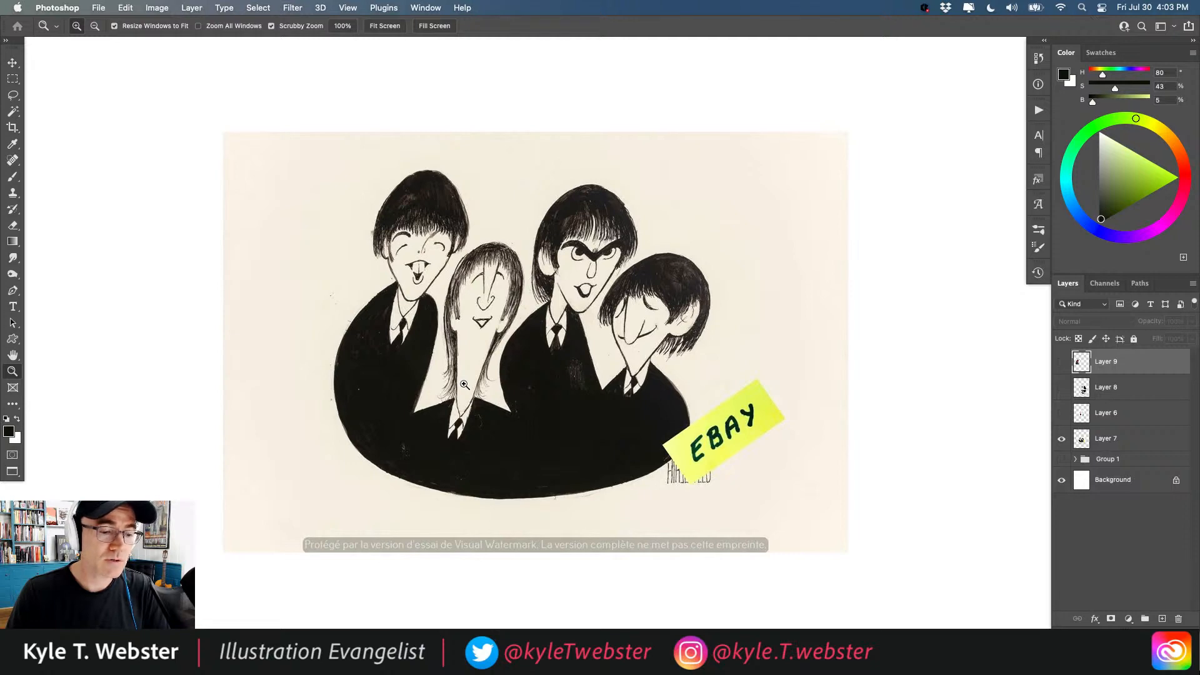
click(455, 338)
drag(446, 338, 377, 383)
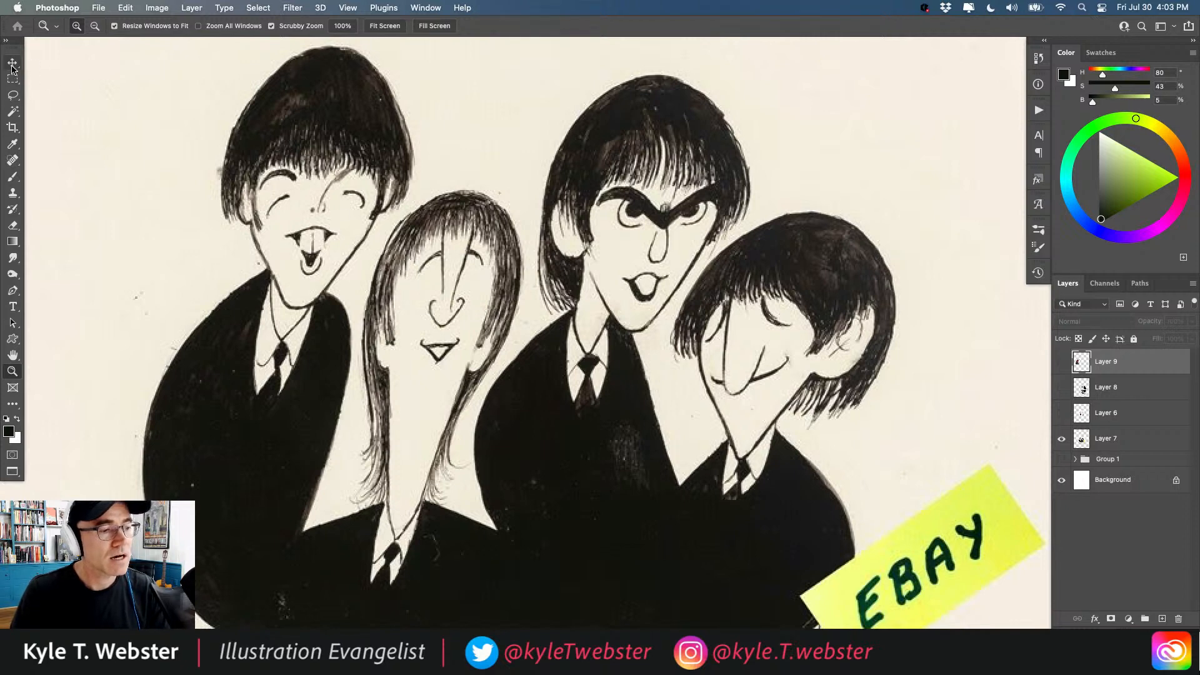
key(v)
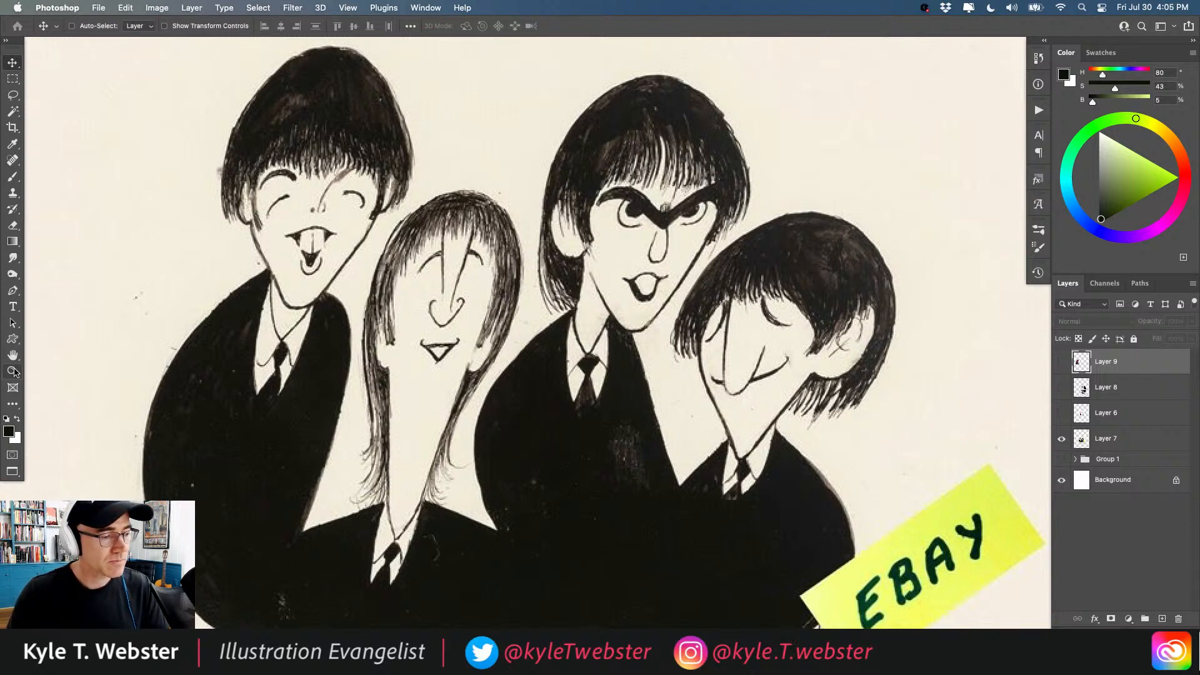
double_click(13, 370)
drag(362, 422, 330, 387)
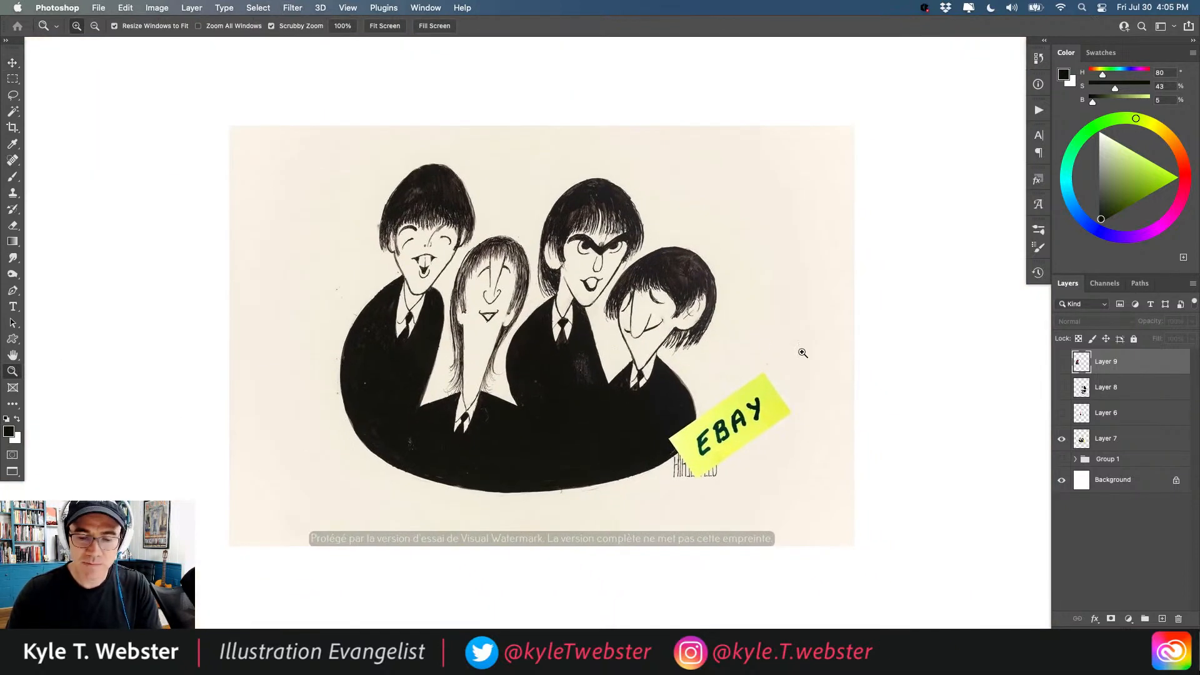
Hide Layer 7 and show Layer 6, with both suited caricatures in view.
click(1061, 441)
click(1061, 413)
click(389, 365)
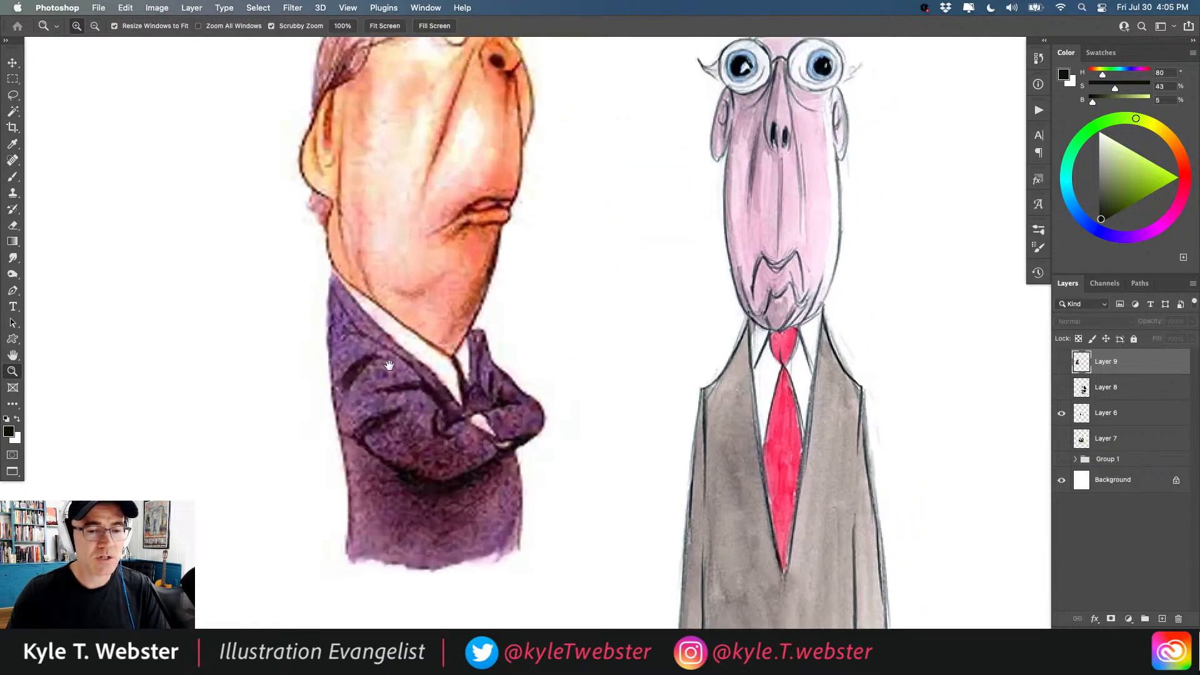
drag(389, 365, 367, 419)
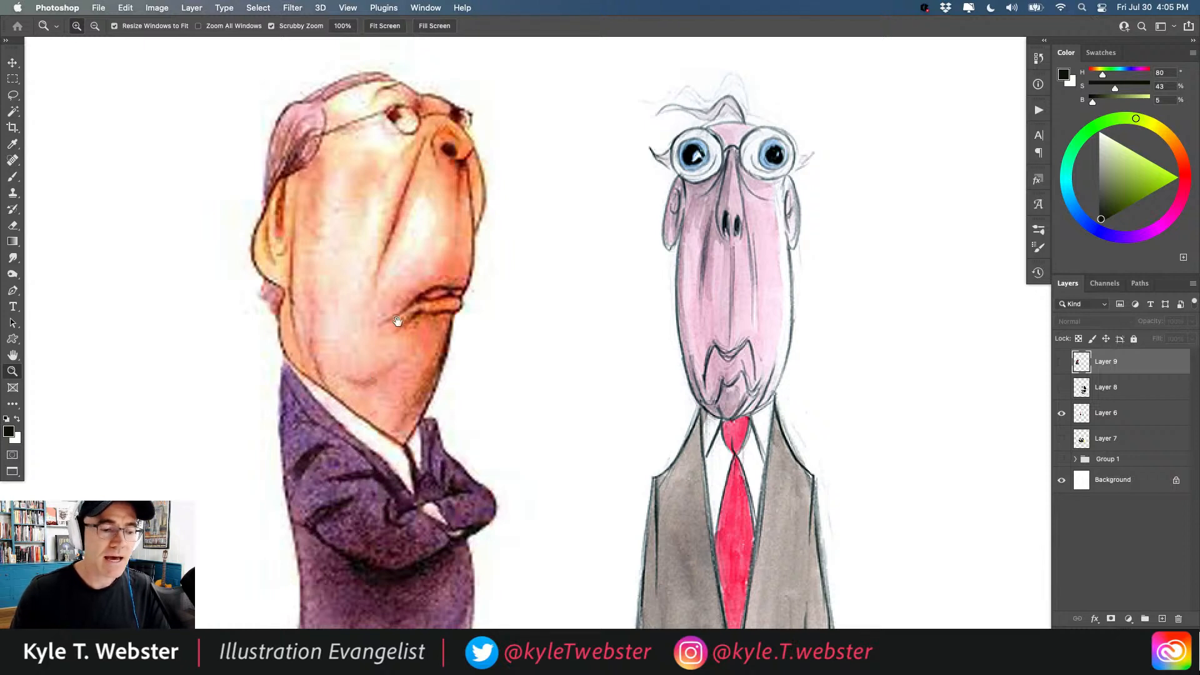
alt+click(390, 403)
drag(385, 407, 430, 378)
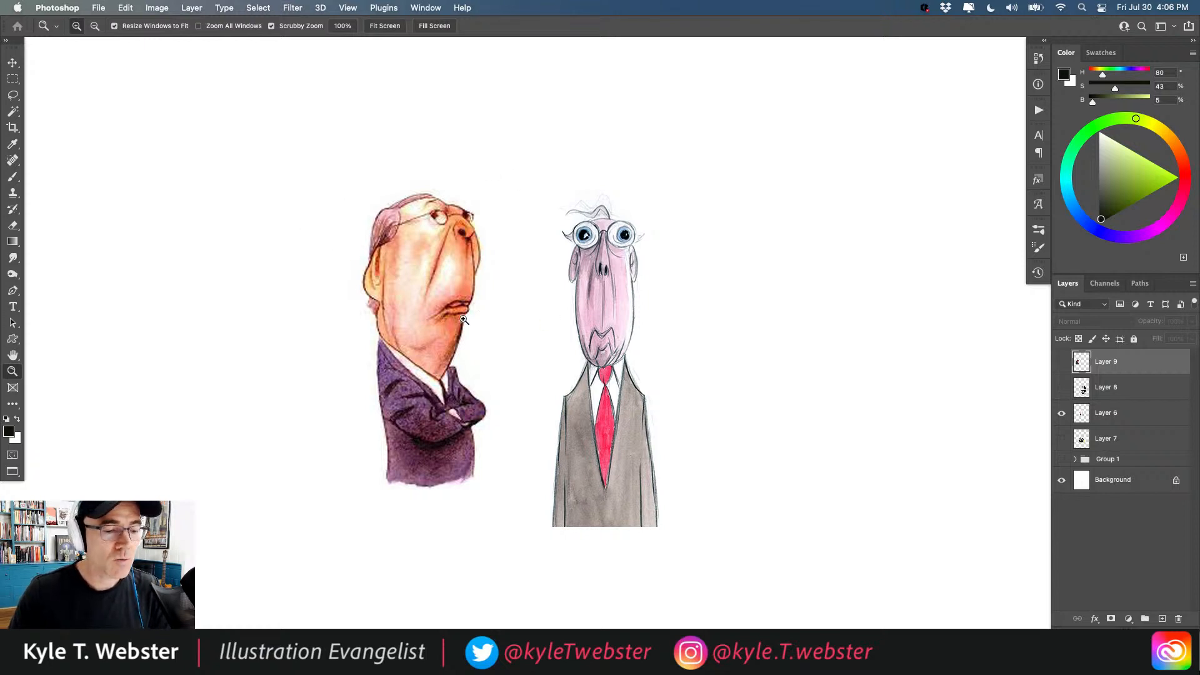
Add a new layer above the artwork and set the Brush colour to pink, H 316, S 70, B 97.
key(b)
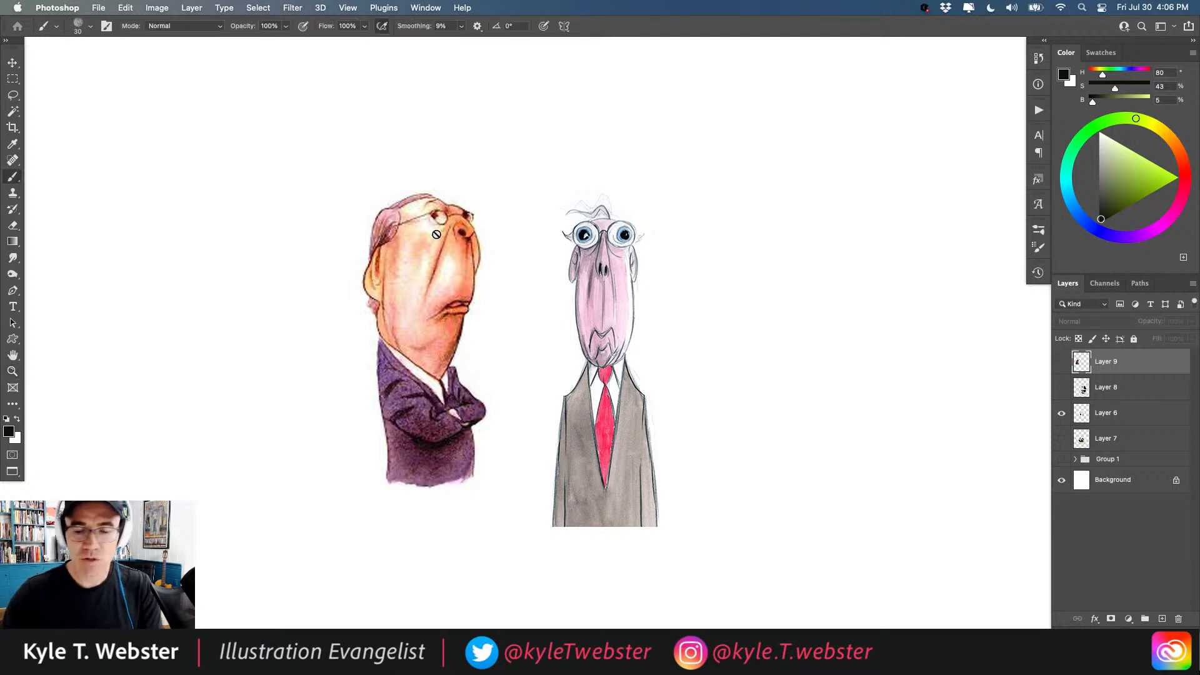
click(1162, 618)
click(1169, 218)
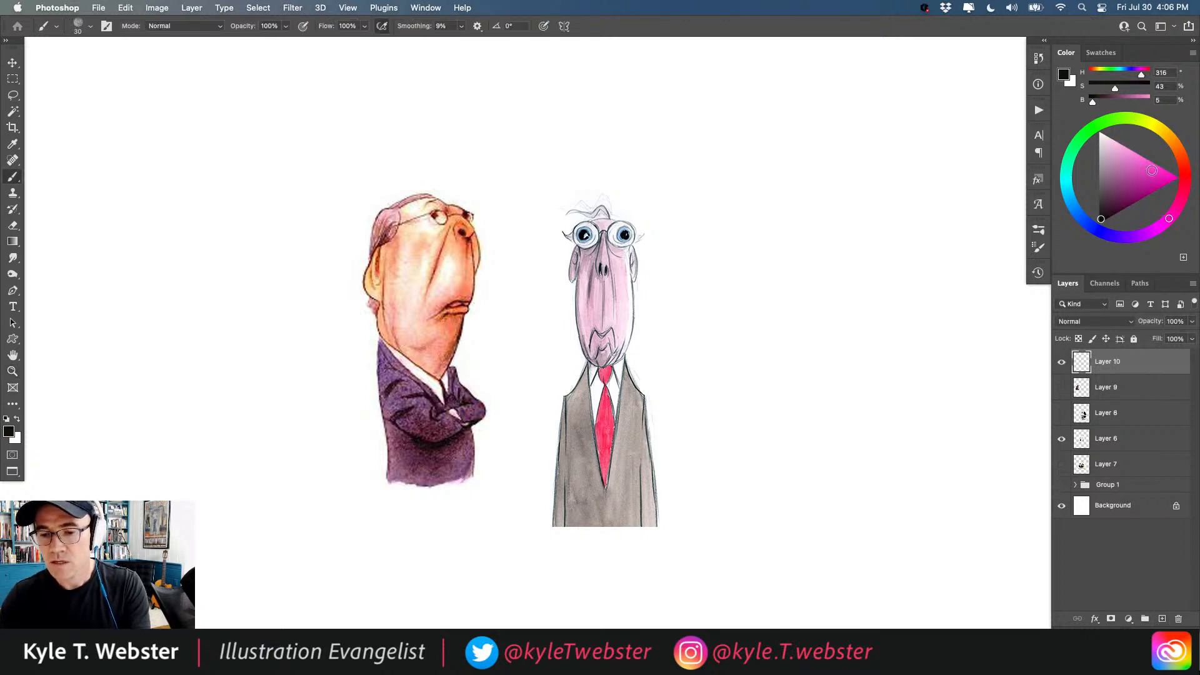
click(1152, 166)
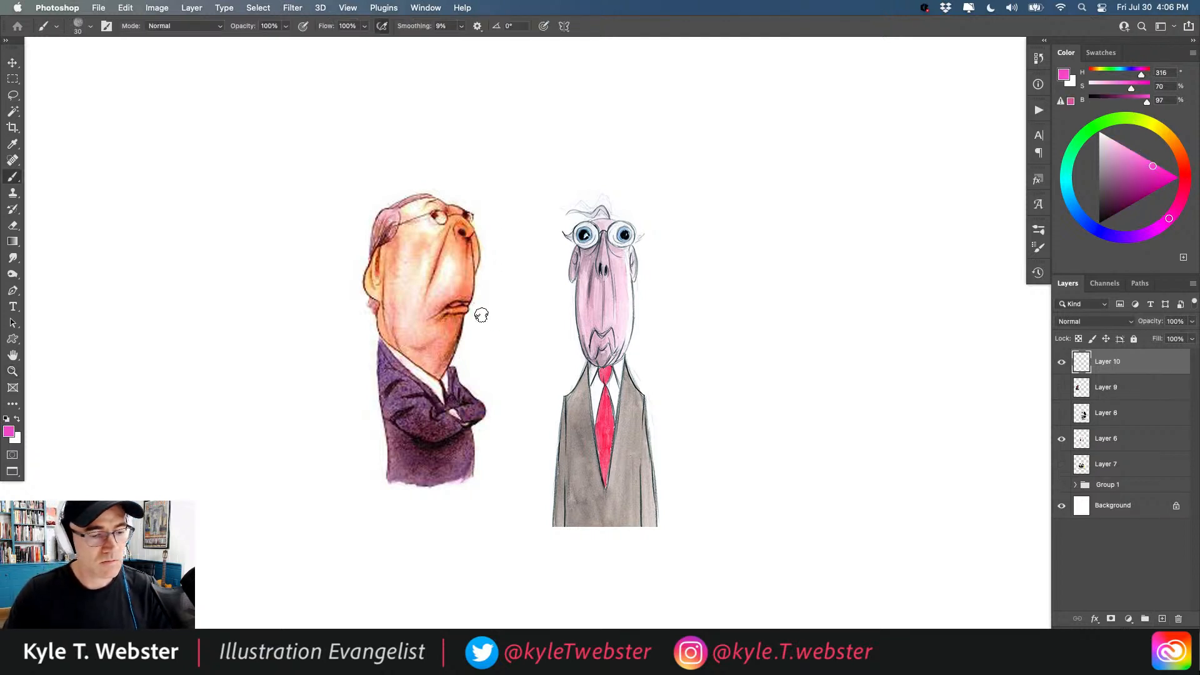
Outline the head of the purple-suited figure in pink, and undo the strokes.
mouse_move(456, 364)
mouse_down()
mouse_move(481, 267)
mouse_move(472, 216)
mouse_move(429, 189)
mouse_move(400, 196)
mouse_move(373, 247)
mouse_move(379, 337)
mouse_up()
mouse_move(459, 354)
mouse_down()
mouse_move(423, 375)
mouse_move(376, 343)
mouse_up()
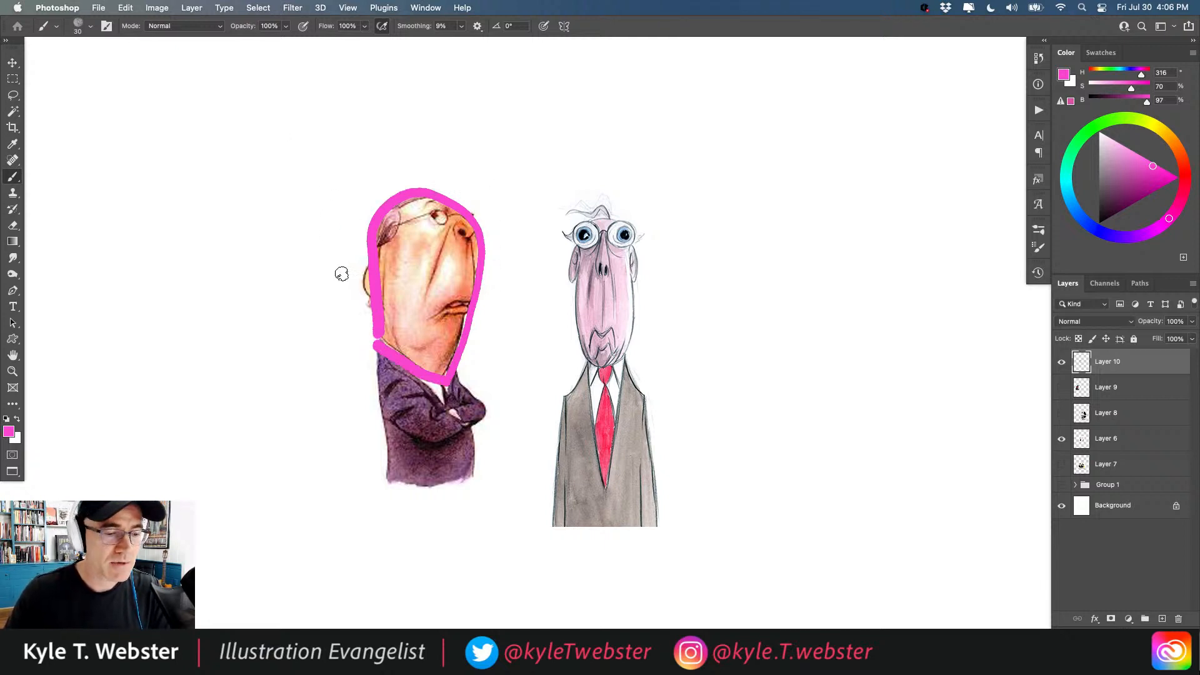
key(super+z)
key(super+z)
key(super+z)
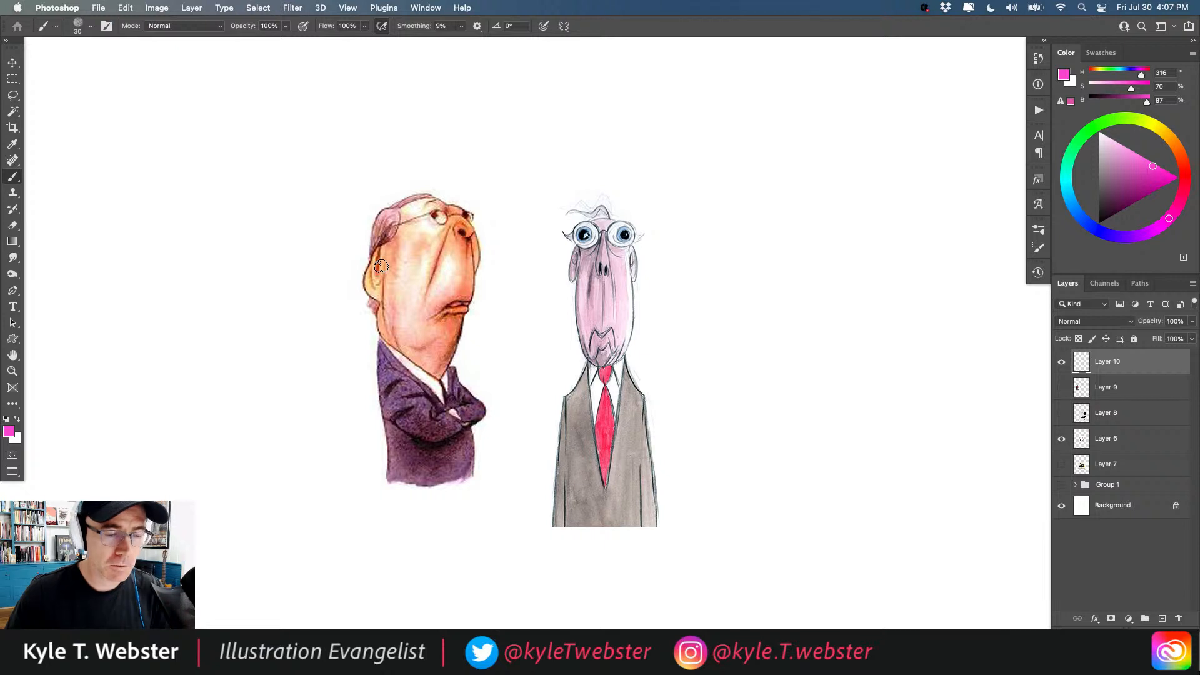
Mark the purple-suited figure's upper lip and the grey-suited figure's mouth and eye area in pink, undoing each mark.
drag(466, 269, 459, 288)
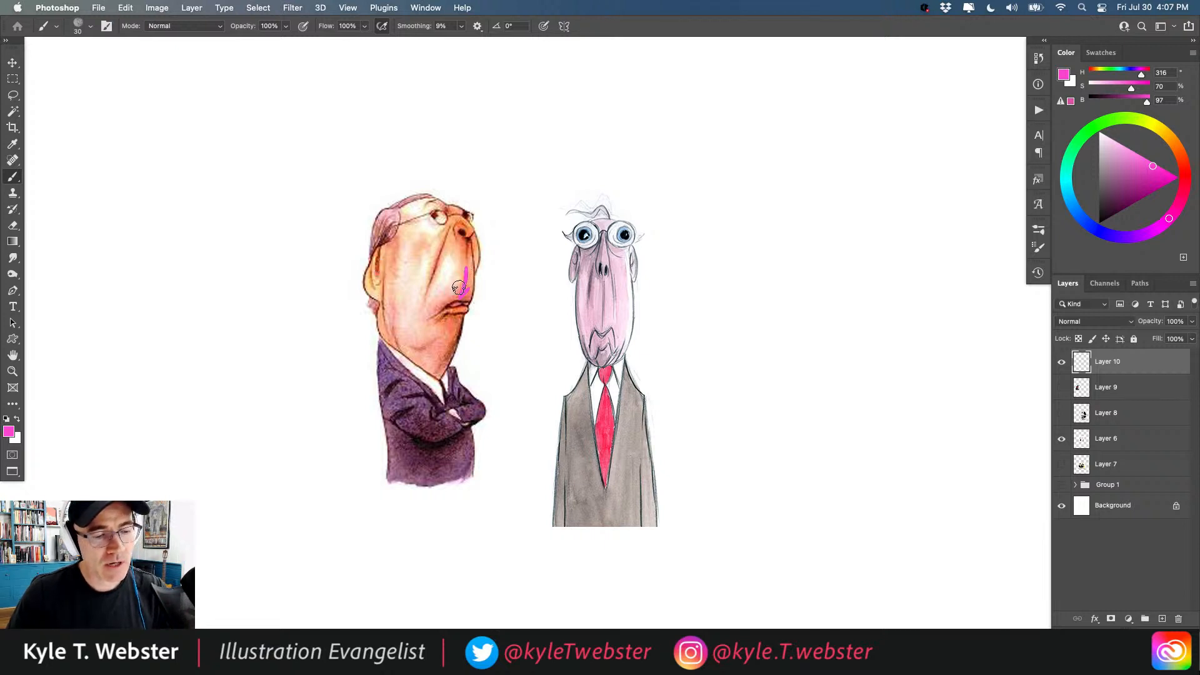
key(super+z)
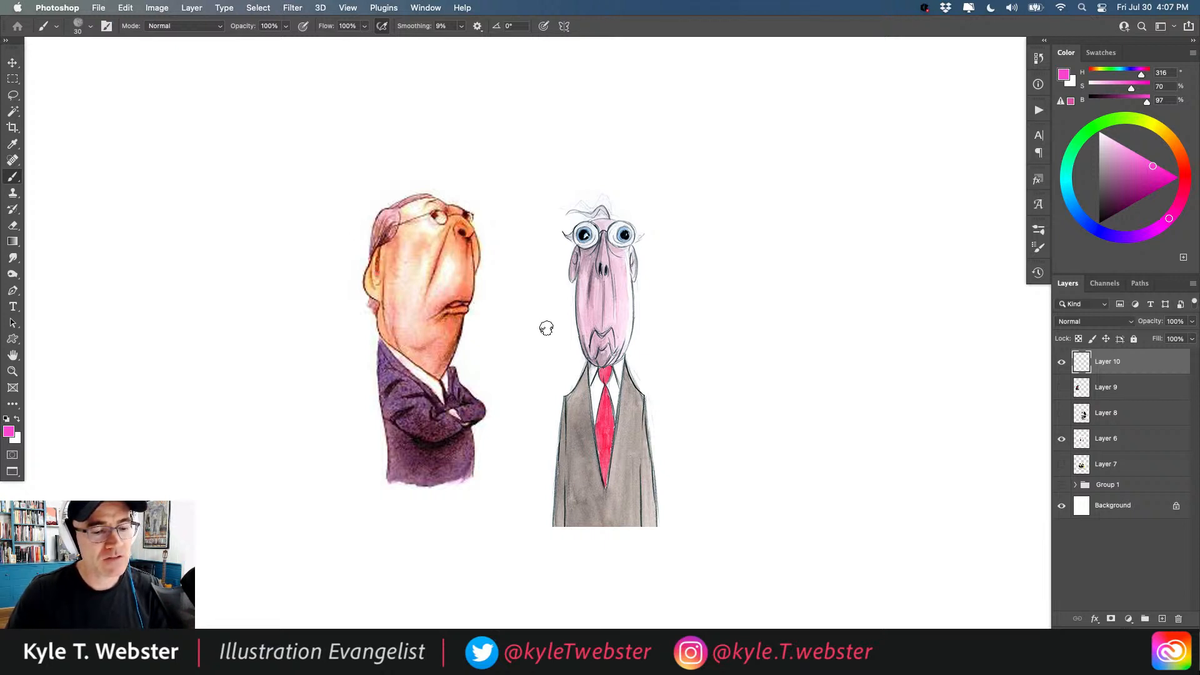
drag(618, 328, 584, 327)
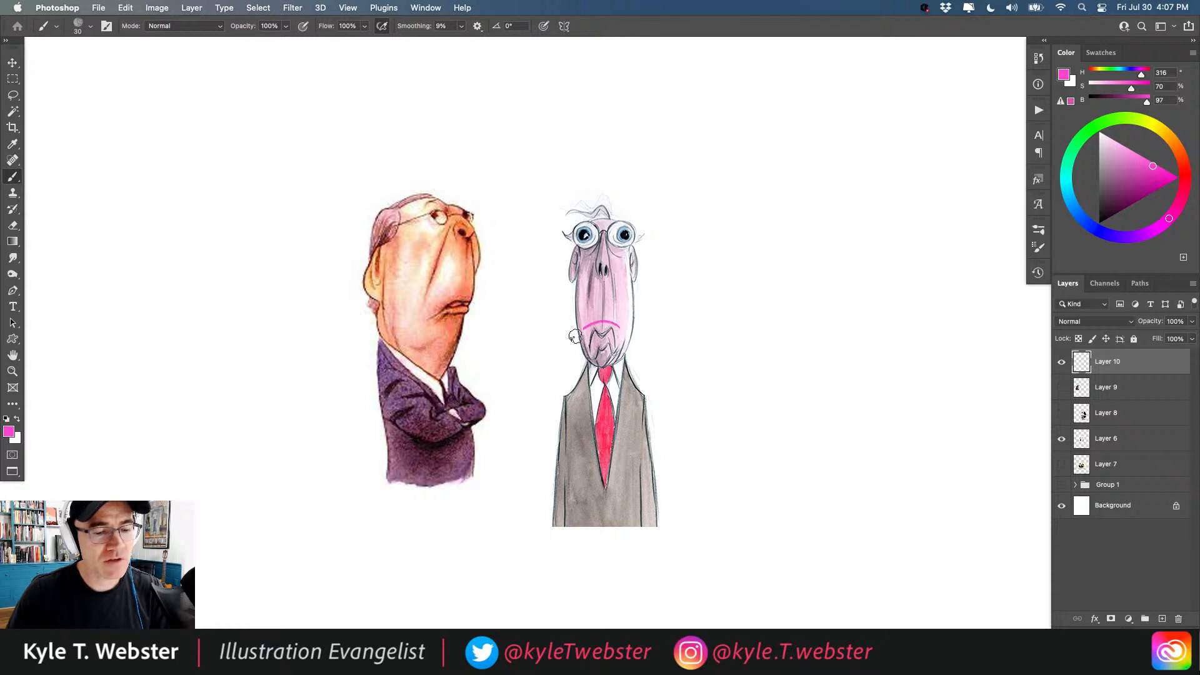
key(super+z)
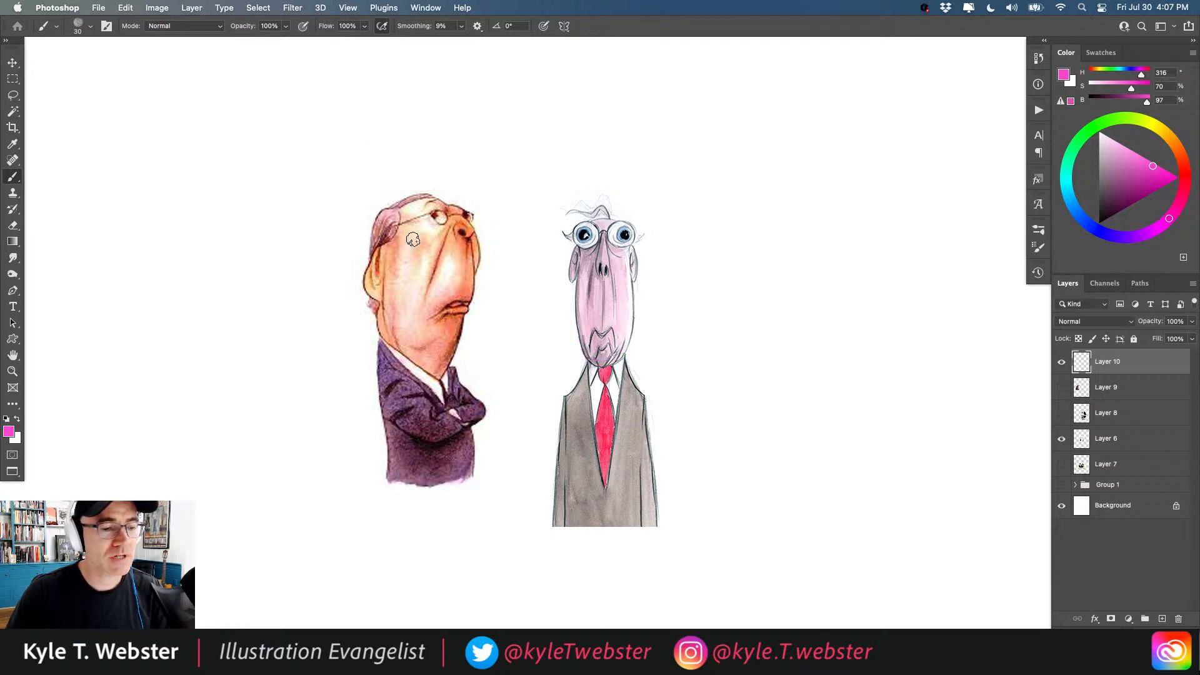
mouse_move(635, 206)
mouse_down()
mouse_move(546, 222)
mouse_move(597, 278)
mouse_move(647, 208)
mouse_up()
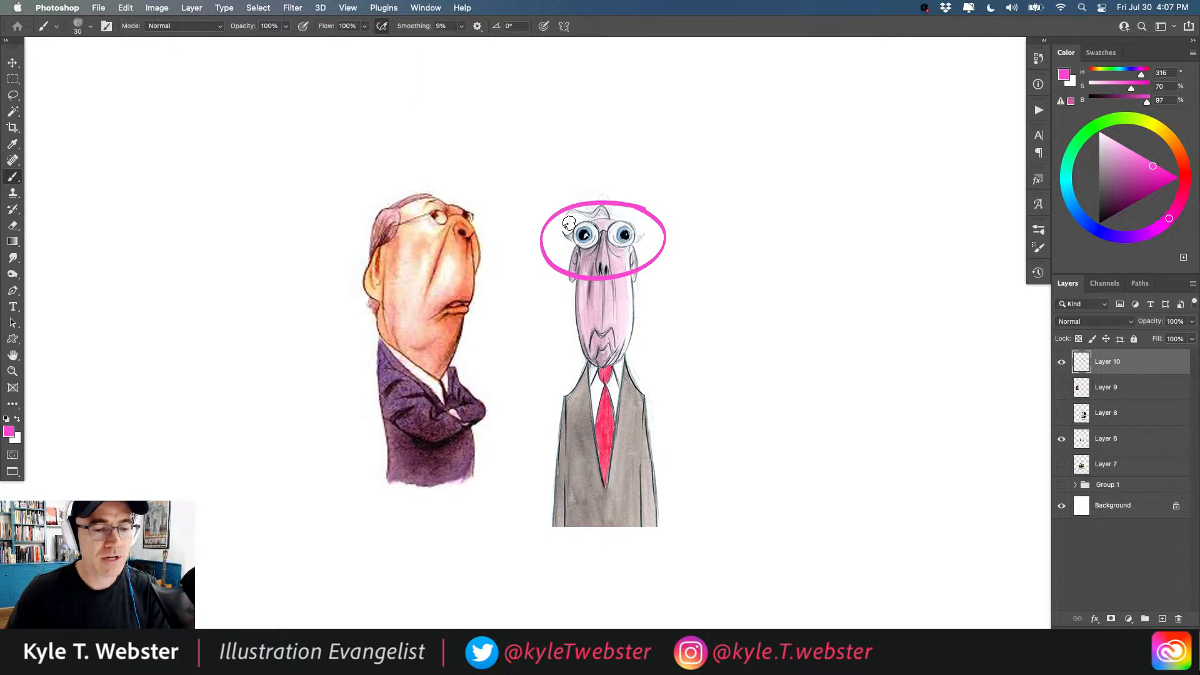
key(super+z)
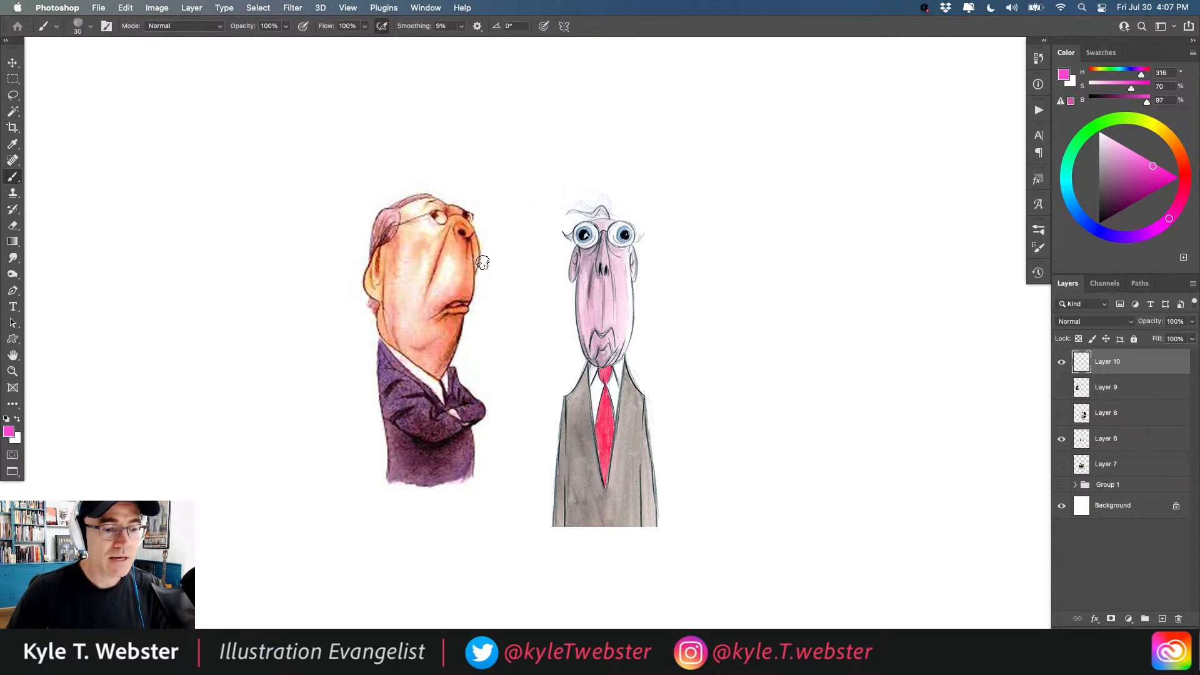
Draw pink strokes around the heads of both suited figures, undoing each one.
mouse_move(503, 235)
mouse_down()
mouse_move(348, 316)
mouse_move(508, 309)
mouse_up()
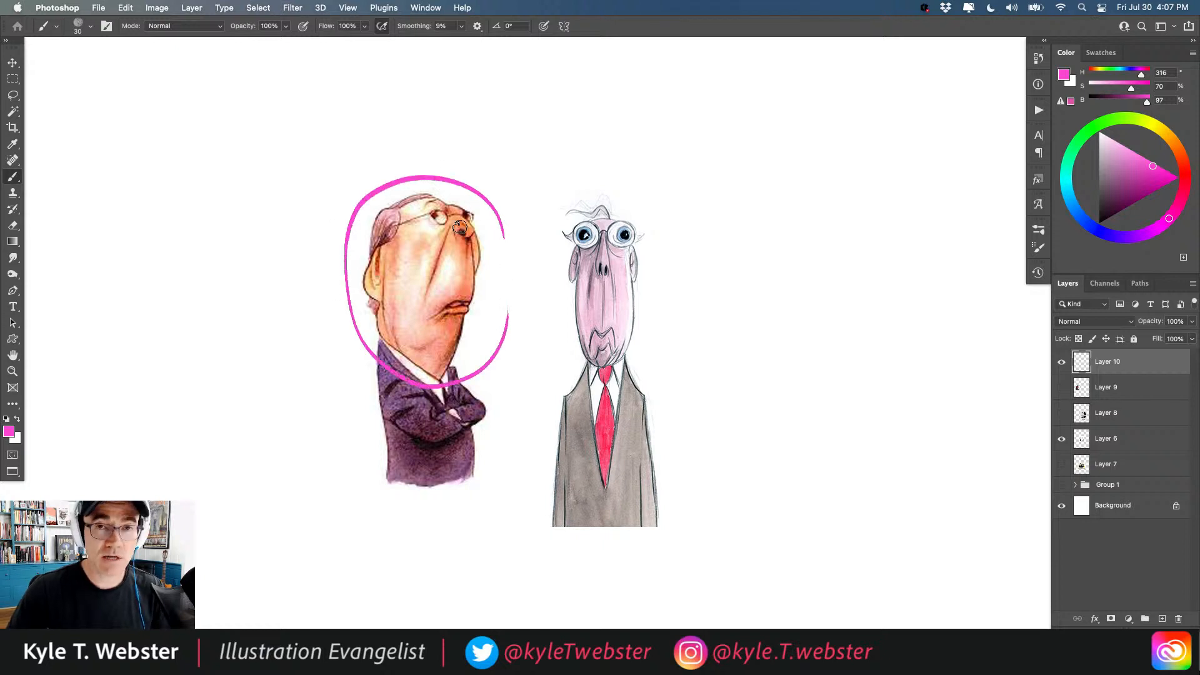
key(super+z)
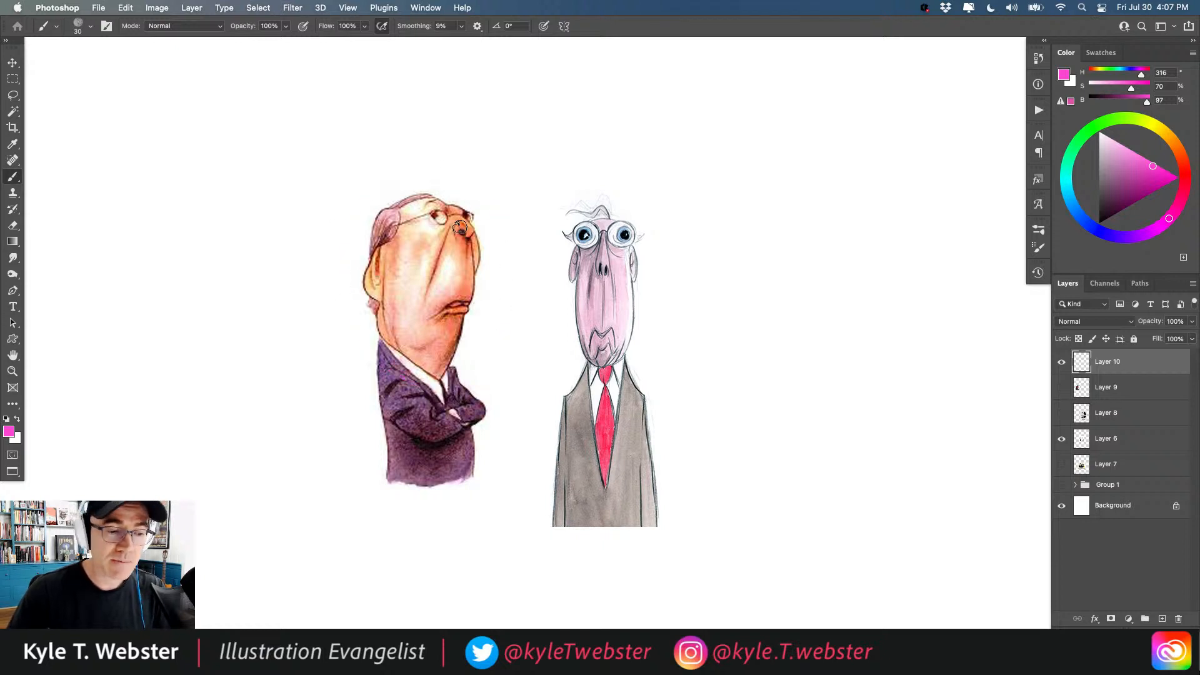
mouse_move(498, 270)
mouse_down()
mouse_move(477, 194)
mouse_move(354, 243)
mouse_move(363, 339)
mouse_up()
key(super+z)
mouse_move(654, 262)
mouse_down()
mouse_move(658, 235)
mouse_move(561, 322)
mouse_move(656, 262)
mouse_up()
key(super+z)
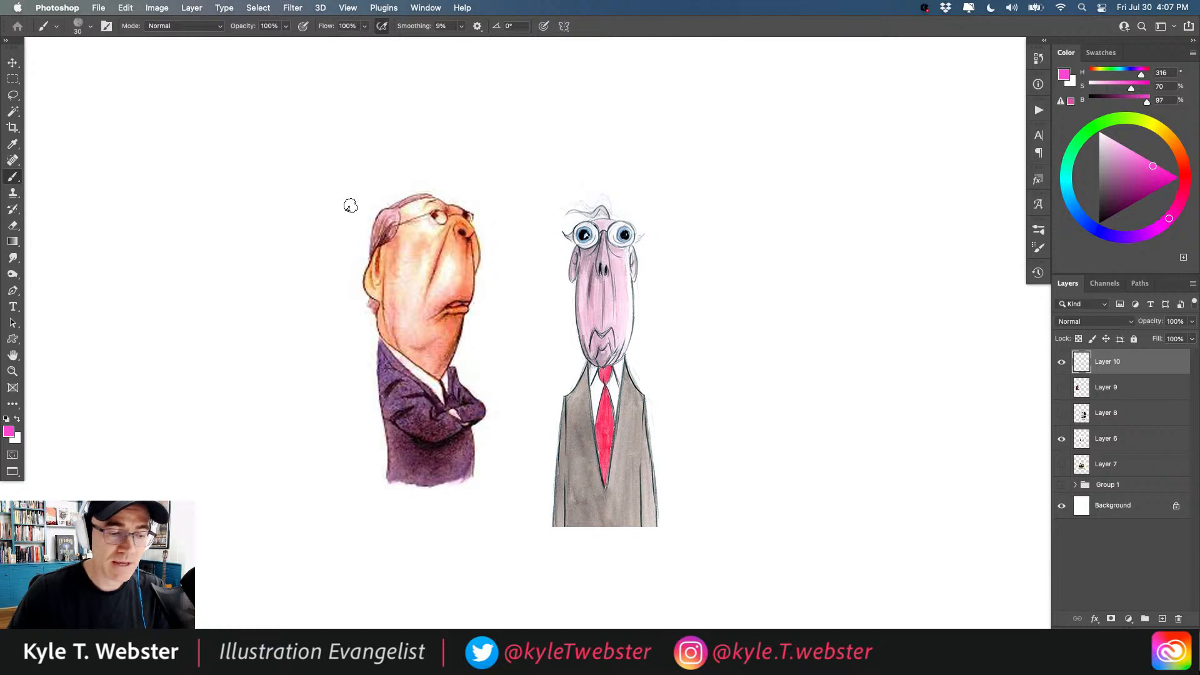
Mark the collar and chin area of each figure in pink, and undo the strokes.
mouse_move(414, 372)
mouse_down()
mouse_move(369, 360)
mouse_move(416, 403)
mouse_move(442, 375)
mouse_up()
key(super+z)
mouse_move(582, 361)
mouse_down()
mouse_move(561, 391)
mouse_move(581, 367)
mouse_move(625, 363)
mouse_up()
key(super+z)
key(super+z)
key(super+z)
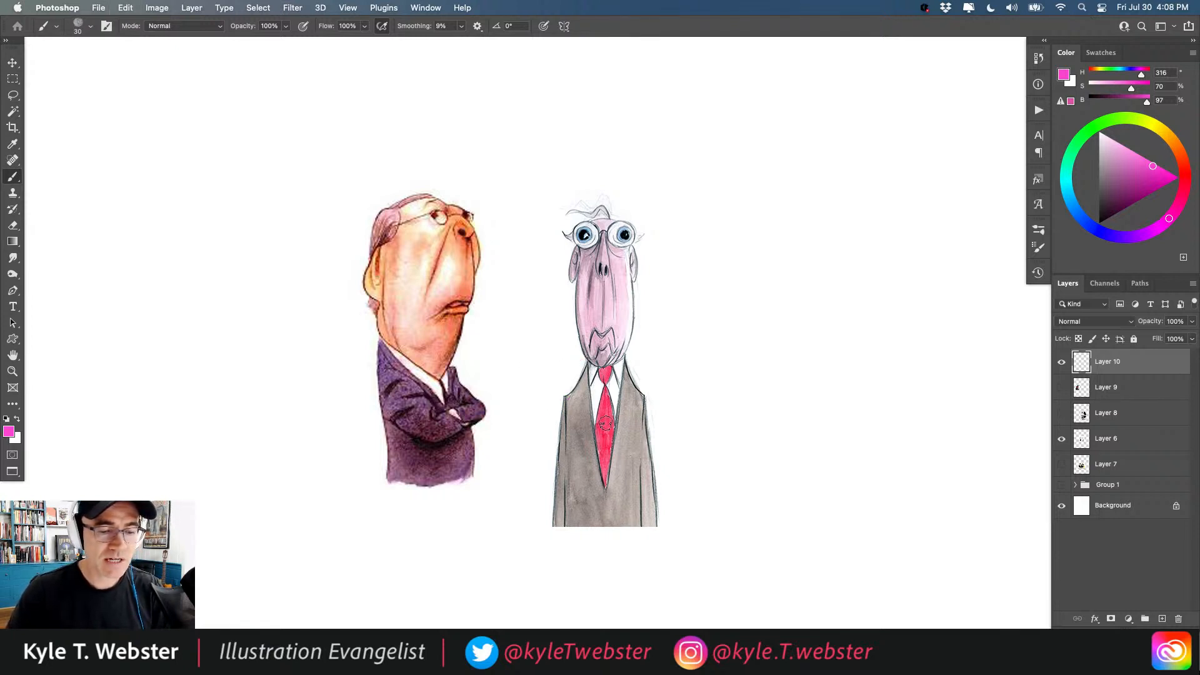
Draw pink strokes around the grey-suited figure's body, undoing each one.
mouse_move(681, 518)
mouse_down()
mouse_move(604, 179)
mouse_move(584, 219)
mouse_move(537, 508)
mouse_move(679, 509)
mouse_up()
key(super+z)
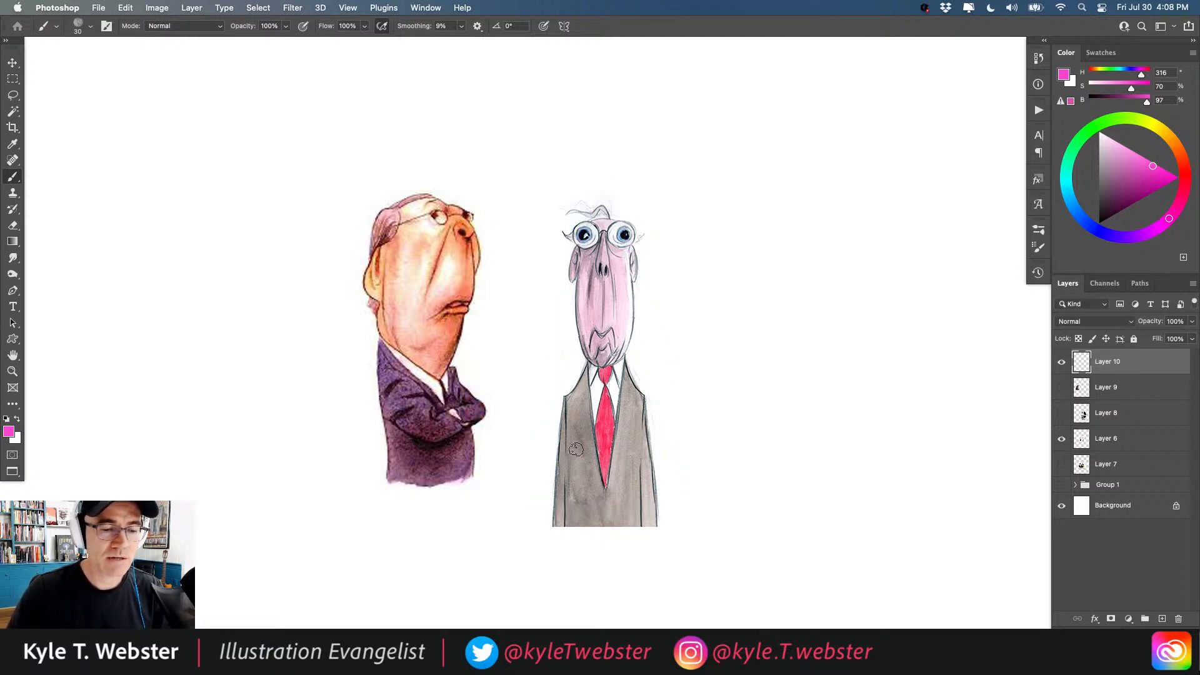
mouse_move(669, 495)
mouse_down()
mouse_move(572, 269)
mouse_move(546, 516)
mouse_up()
key(super+z)
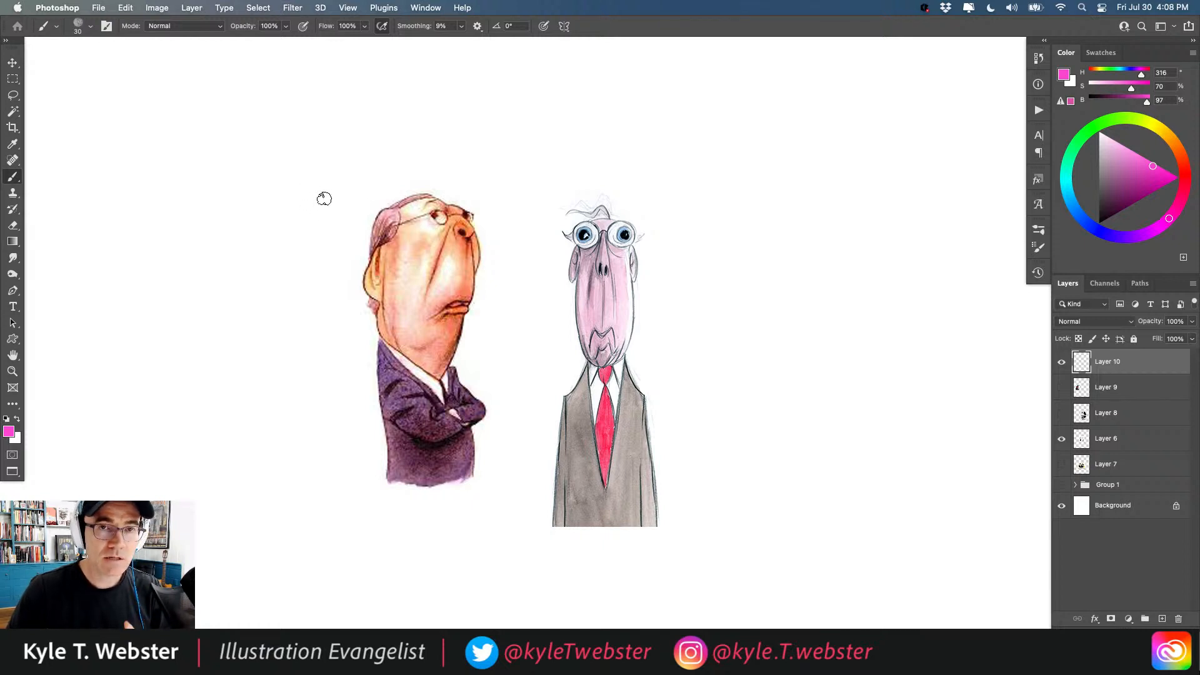
Mark the nose-to-mouth distance on both faces with pink capped lines, and undo all the strokes.
mouse_move(458, 238)
mouse_down()
mouse_move(469, 240)
mouse_move(473, 303)
mouse_move(449, 304)
mouse_up()
mouse_move(592, 276)
mouse_down()
mouse_move(613, 275)
mouse_move(603, 326)
mouse_up()
drag(595, 328, 612, 327)
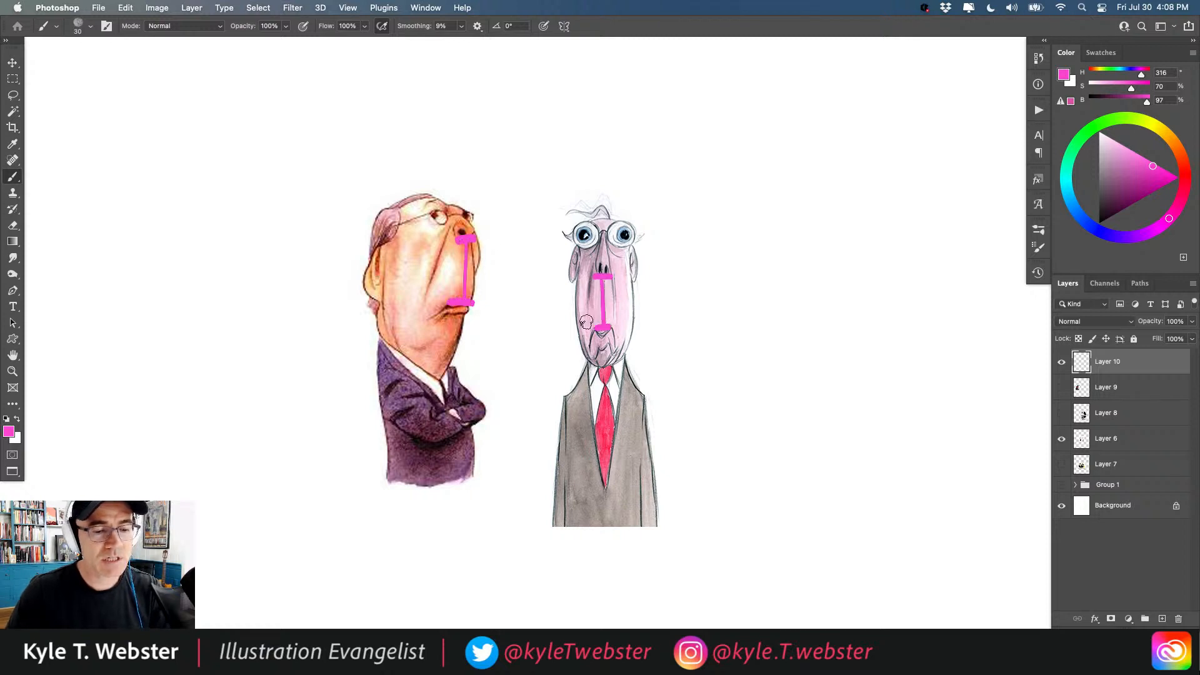
key(super+z)
key(super+z)
key(super+z)
key(super+z)
key(super+z)
key(super+z)
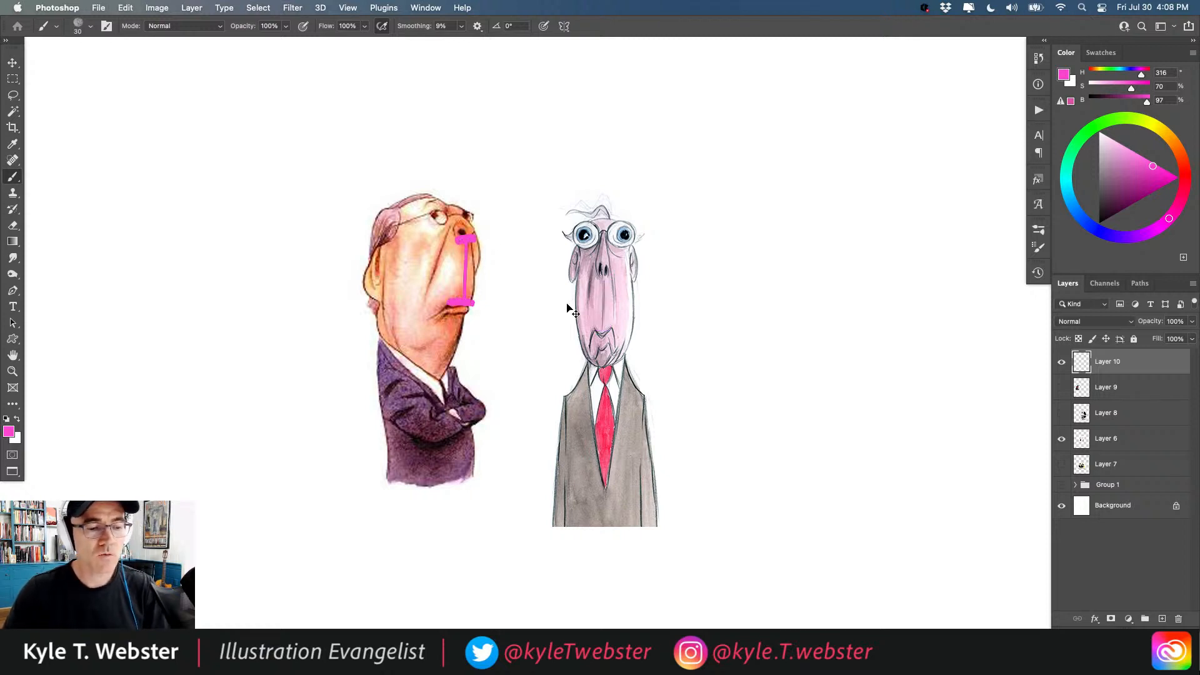
Change the Brush colour to blue, H 242, S 71, B 79.
click(1097, 230)
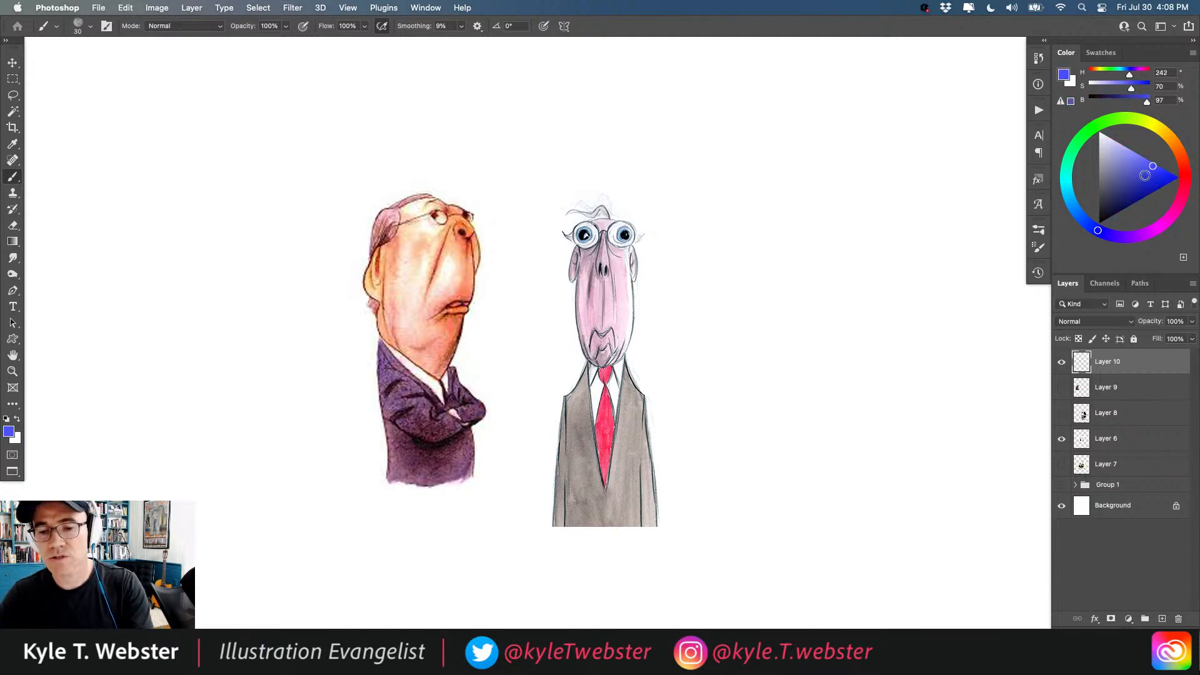
click(1143, 177)
Mark the nose-to-mouth distance on both faces with blue capped lines, and undo all the strokes.
mouse_move(455, 240)
mouse_down()
mouse_move(478, 241)
mouse_move(466, 298)
mouse_move(449, 303)
mouse_up()
mouse_move(593, 275)
mouse_down()
mouse_move(614, 275)
mouse_move(604, 325)
mouse_up()
drag(615, 326, 593, 327)
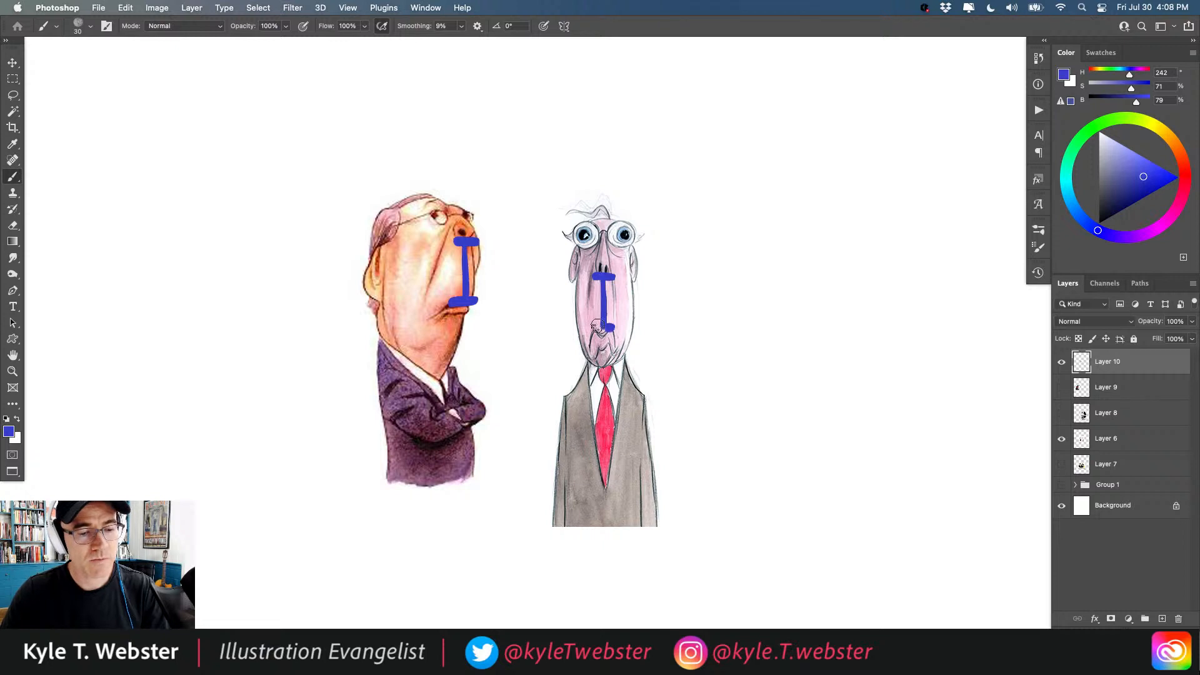
key(super+z)
key(super+z)
key(super+z)
key(super+z)
key(super+z)
key(super+z)
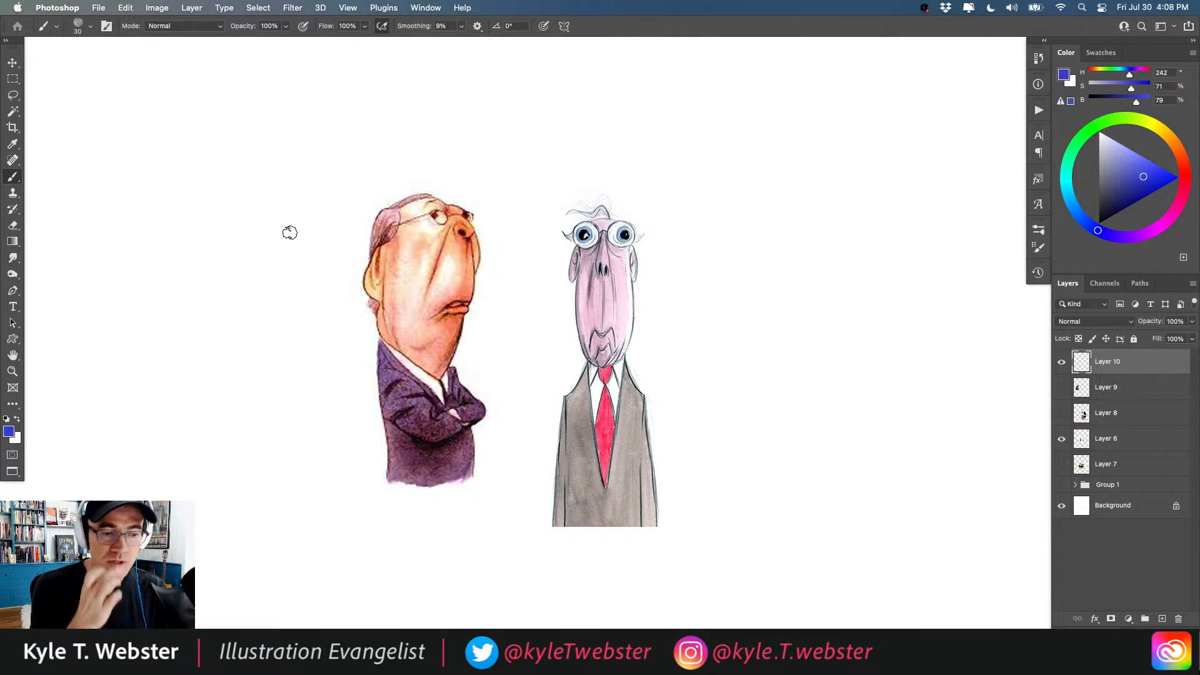
Draw blue horizontal lines at the purple-suited figure's forehead, nose base and mouth, and undo them.
drag(484, 237, 431, 237)
drag(461, 194, 421, 197)
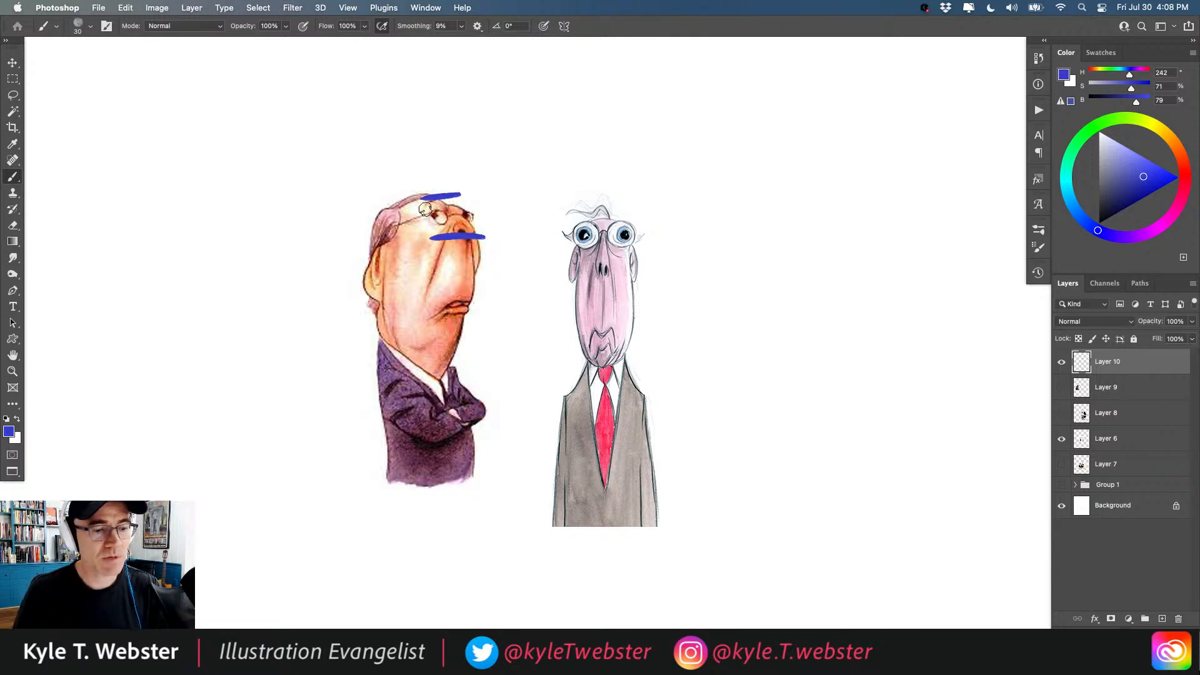
drag(466, 317, 438, 316)
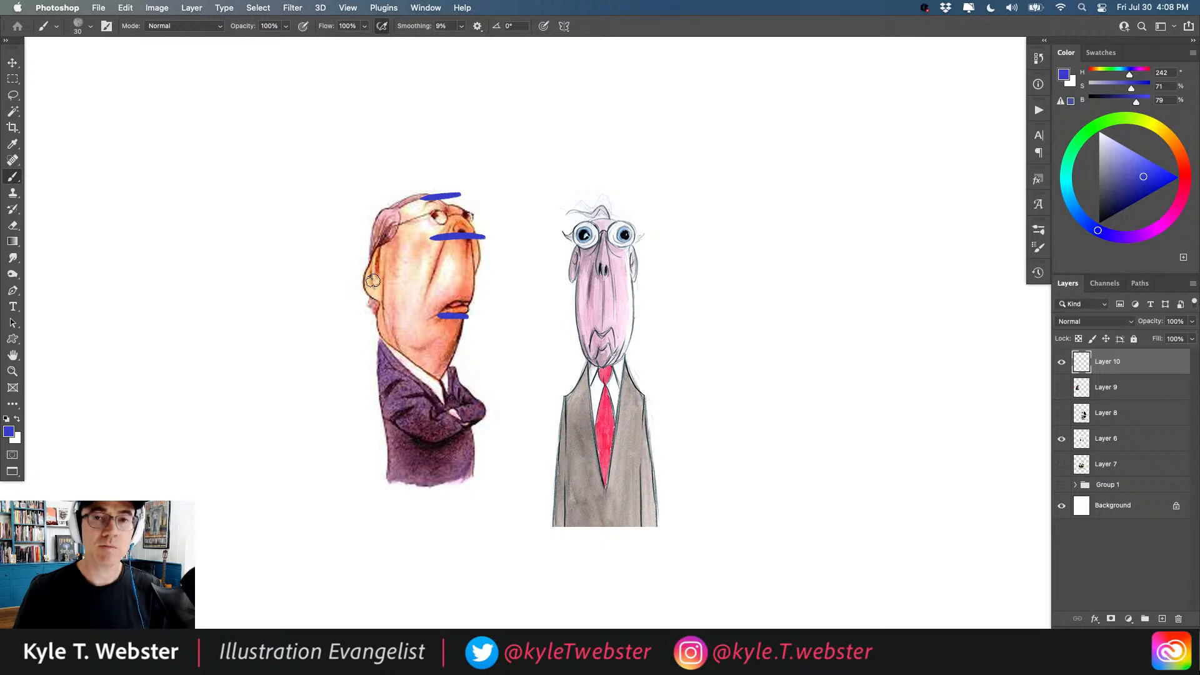
key(super+z)
key(super+z)
key(super+z)
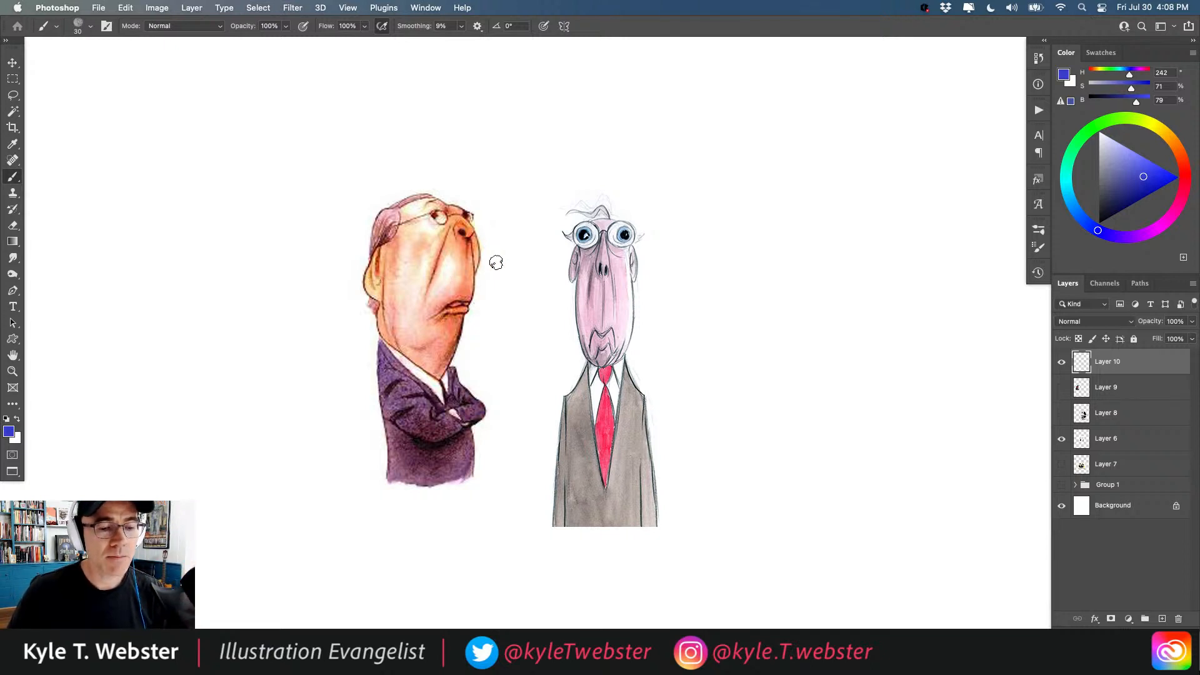
Underline the grey-suited figure's nose in blue, circle the noses of both caricatures, and undo the strokes.
drag(611, 273, 597, 276)
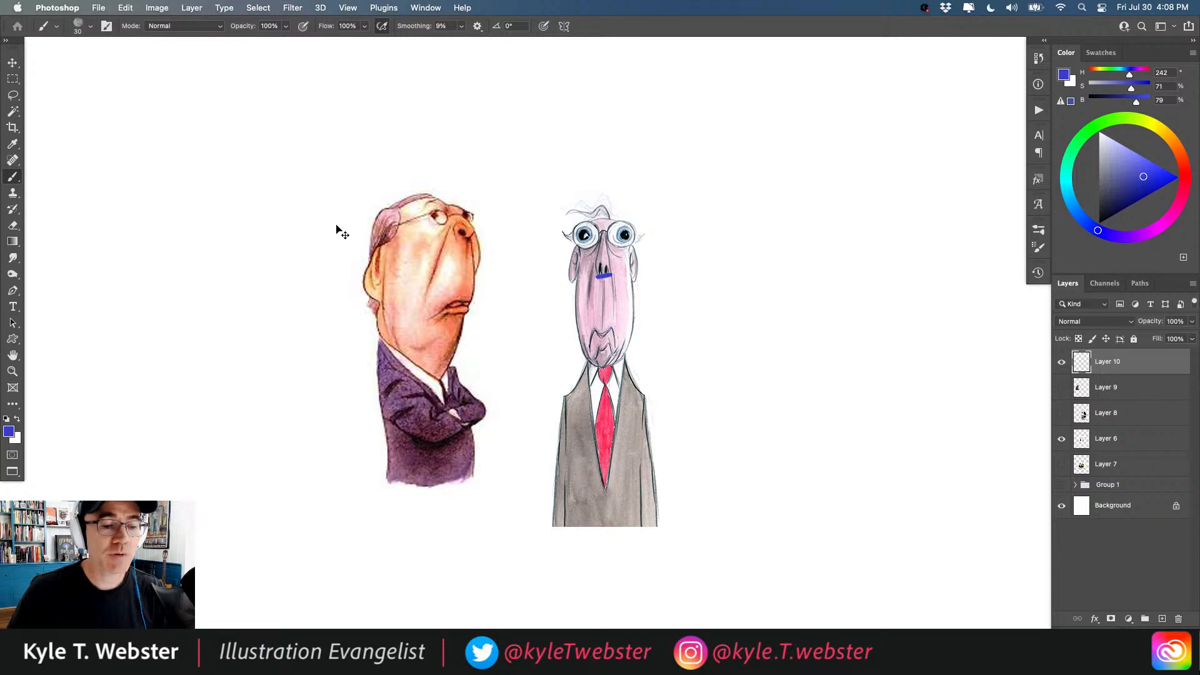
key(super+z)
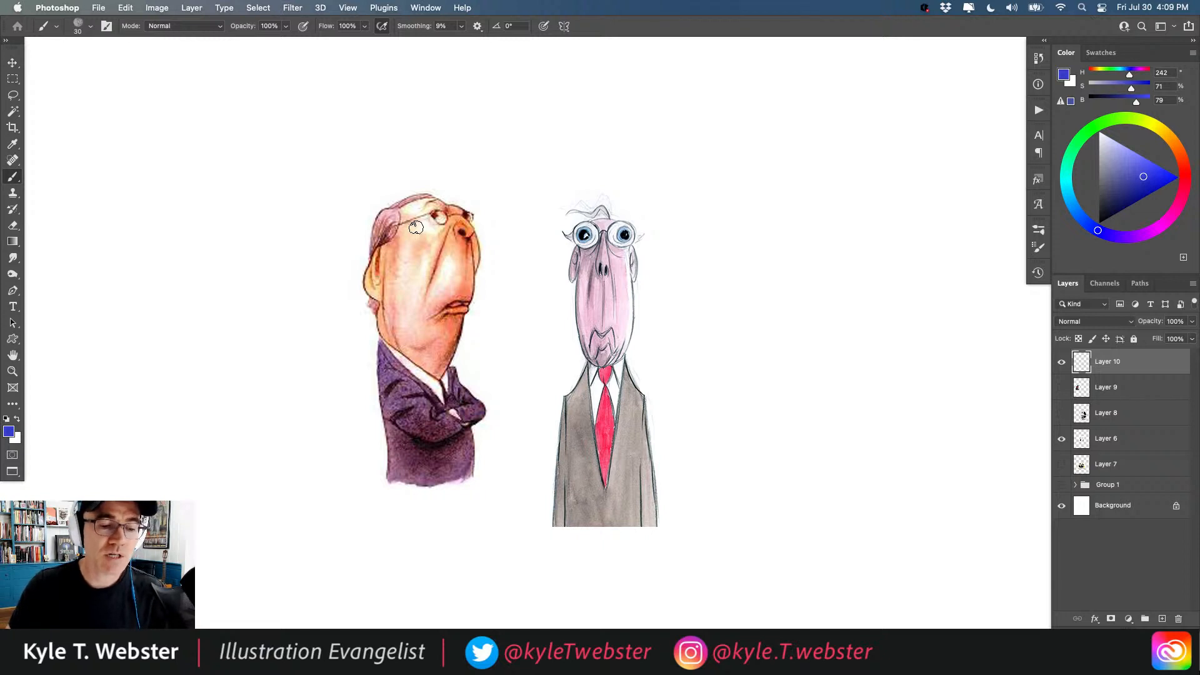
drag(470, 219, 461, 216)
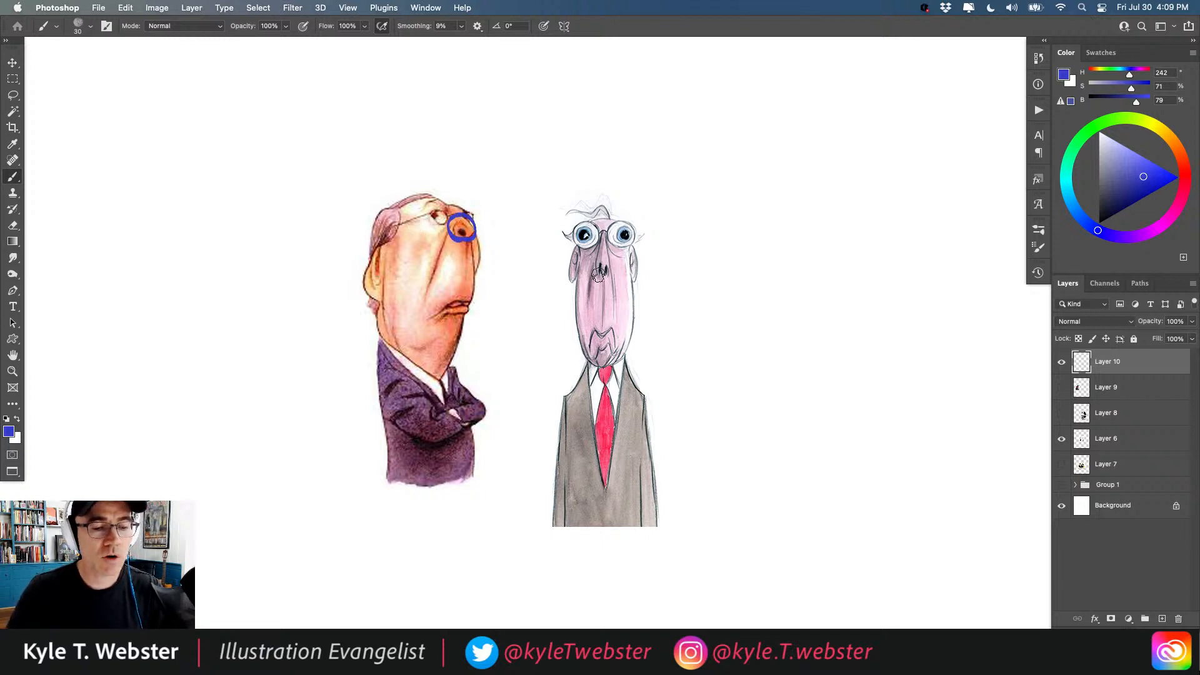
drag(598, 275, 607, 257)
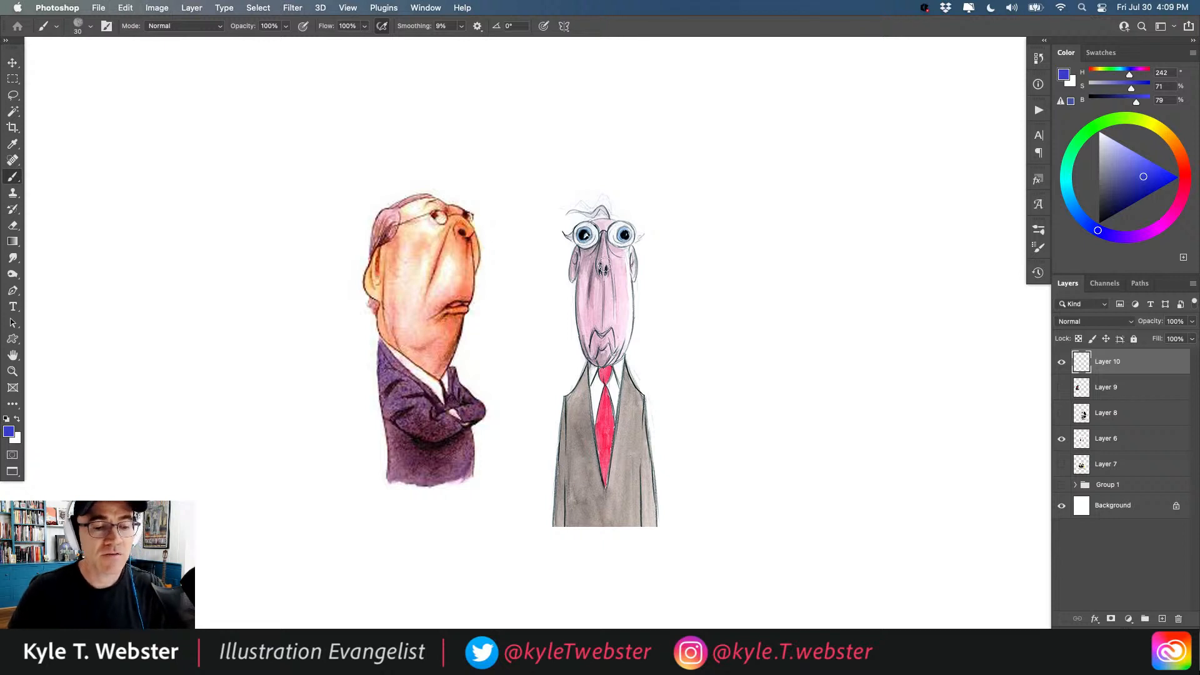
Fill both caricatures' noses with solid blue to compare their shapes, and undo both fills.
drag(603, 260, 603, 265)
mouse_move(461, 238)
mouse_down()
mouse_move(470, 224)
mouse_move(454, 233)
mouse_up()
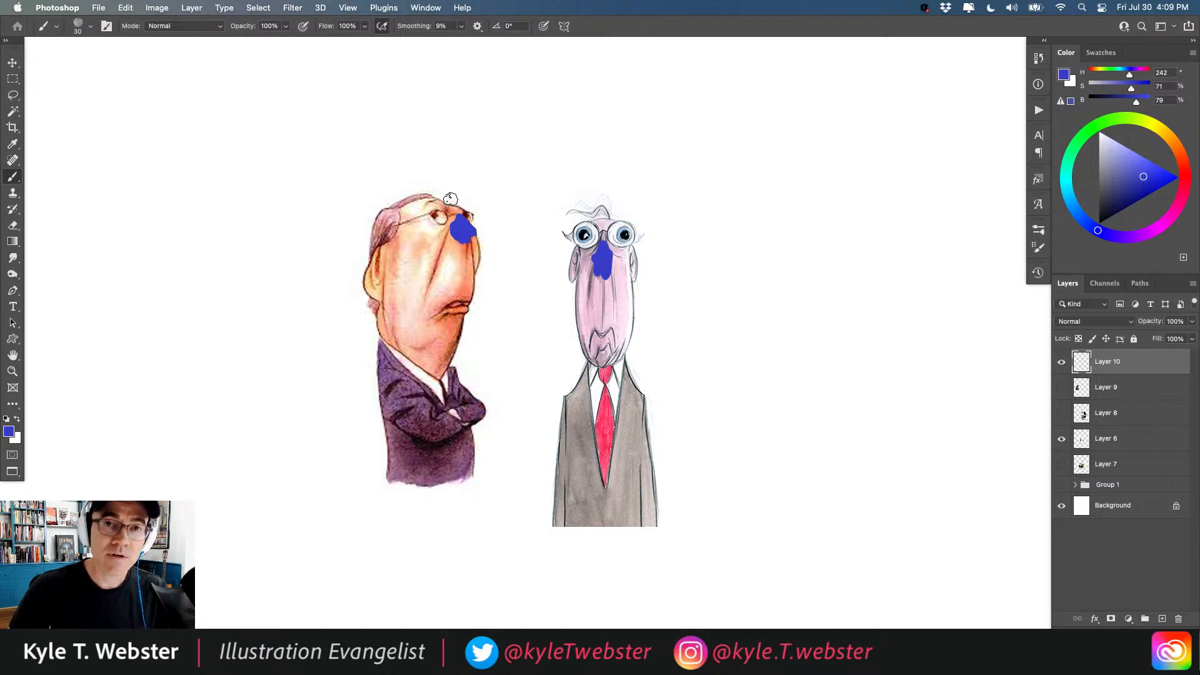
key(super+z)
key(super+z)
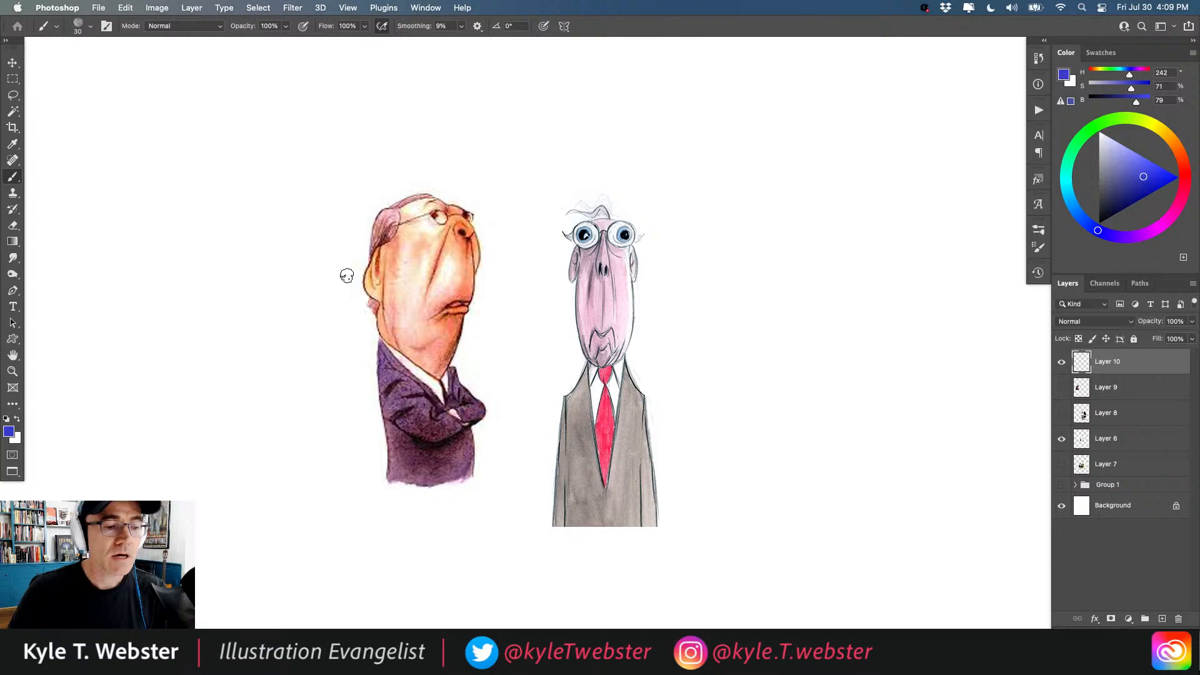
Examine the two caricatured heads up close and as complete figures.
super+click(588, 223)
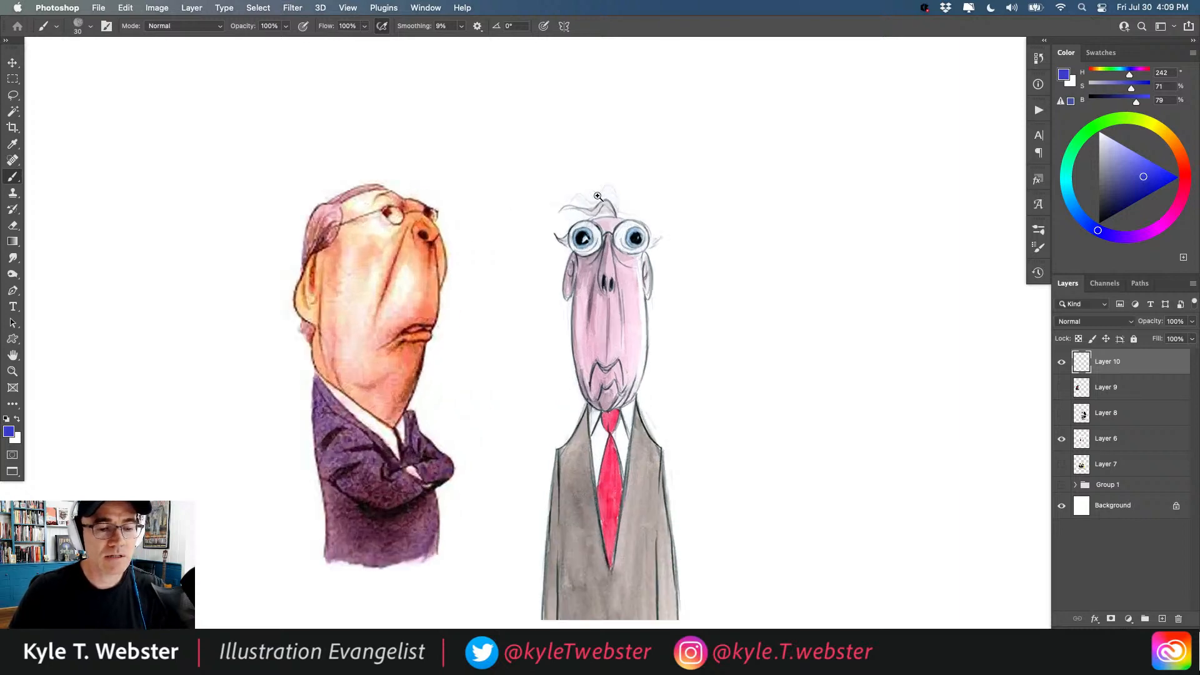
super+click(588, 223)
mouse_move(631, 189)
mouse_down()
mouse_move(568, 174)
mouse_move(581, 218)
mouse_move(630, 180)
mouse_up()
key(super+z)
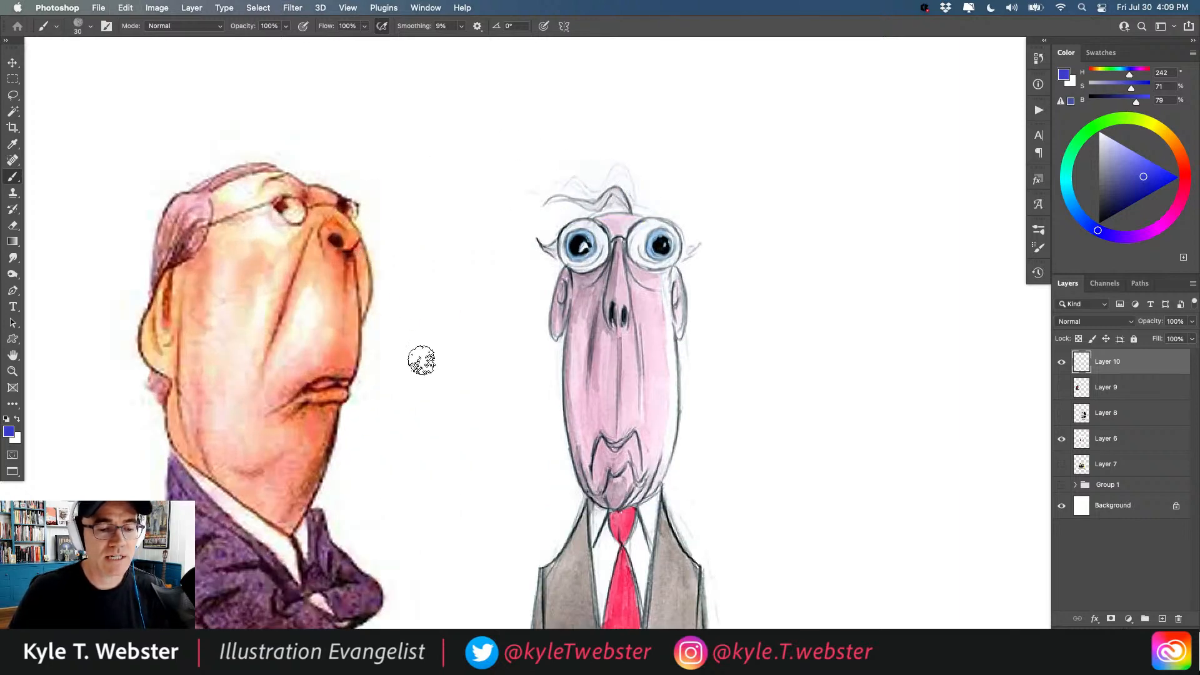
alt+super+click(434, 413)
alt+super+click(406, 423)
drag(383, 449, 452, 388)
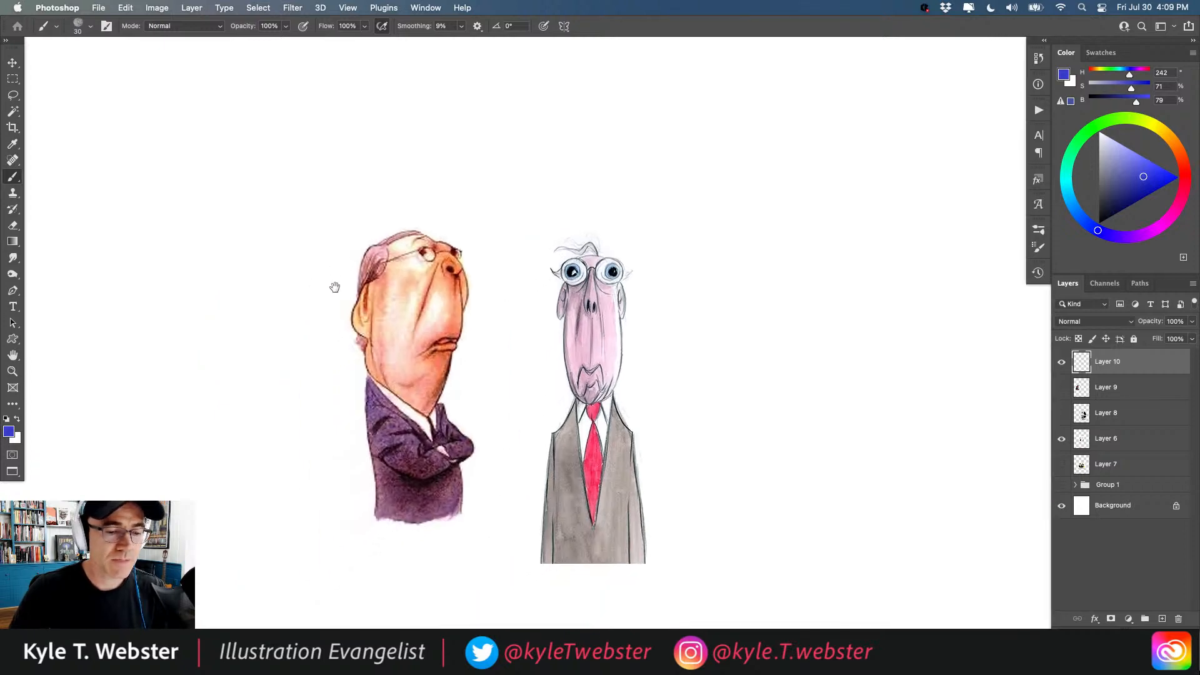
drag(377, 315, 390, 284)
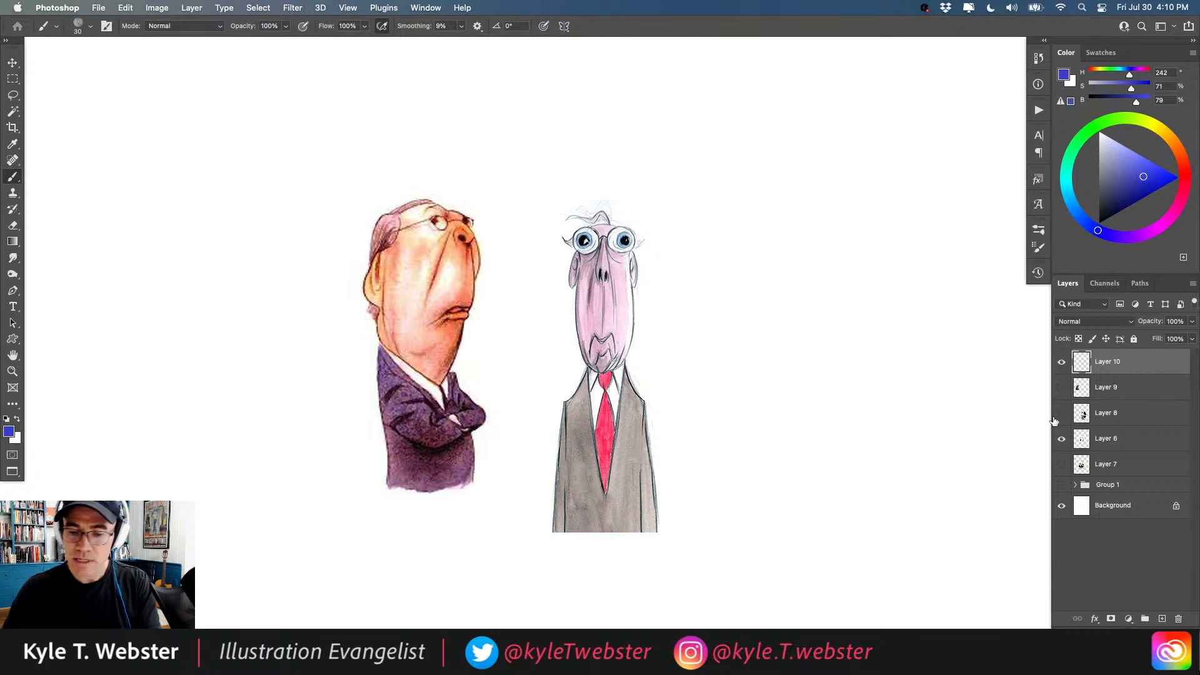
Hide Layer 6 and show Layer 8 with the guitar-player caricature.
click(1061, 440)
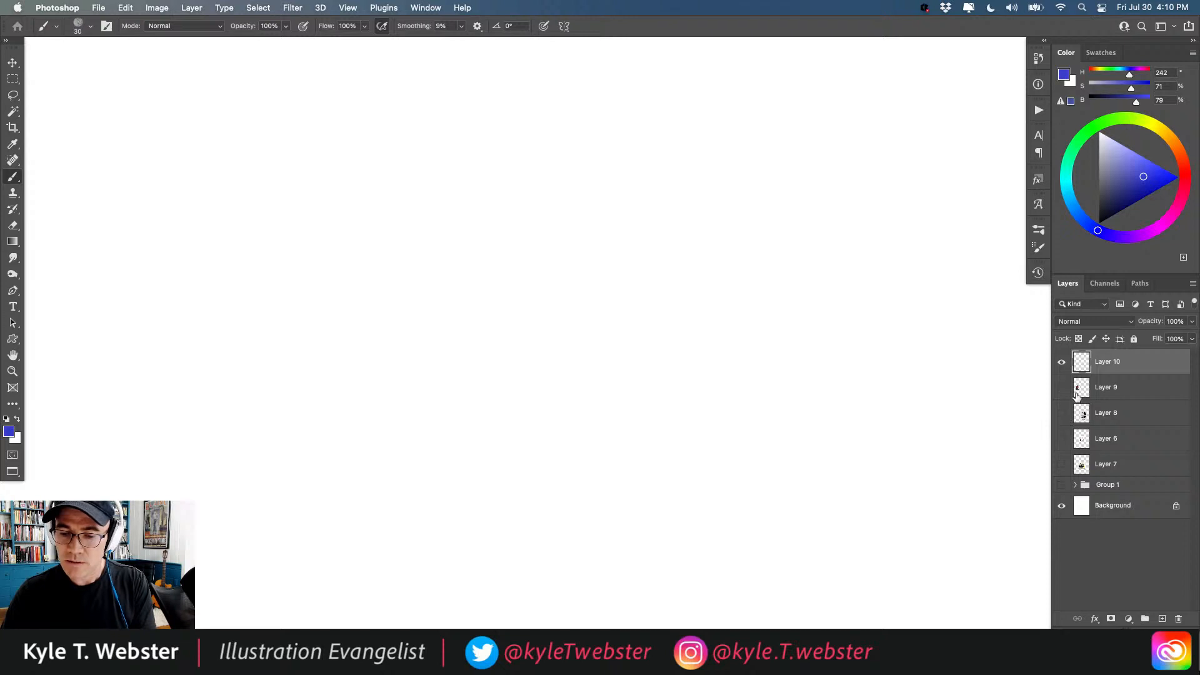
click(1061, 414)
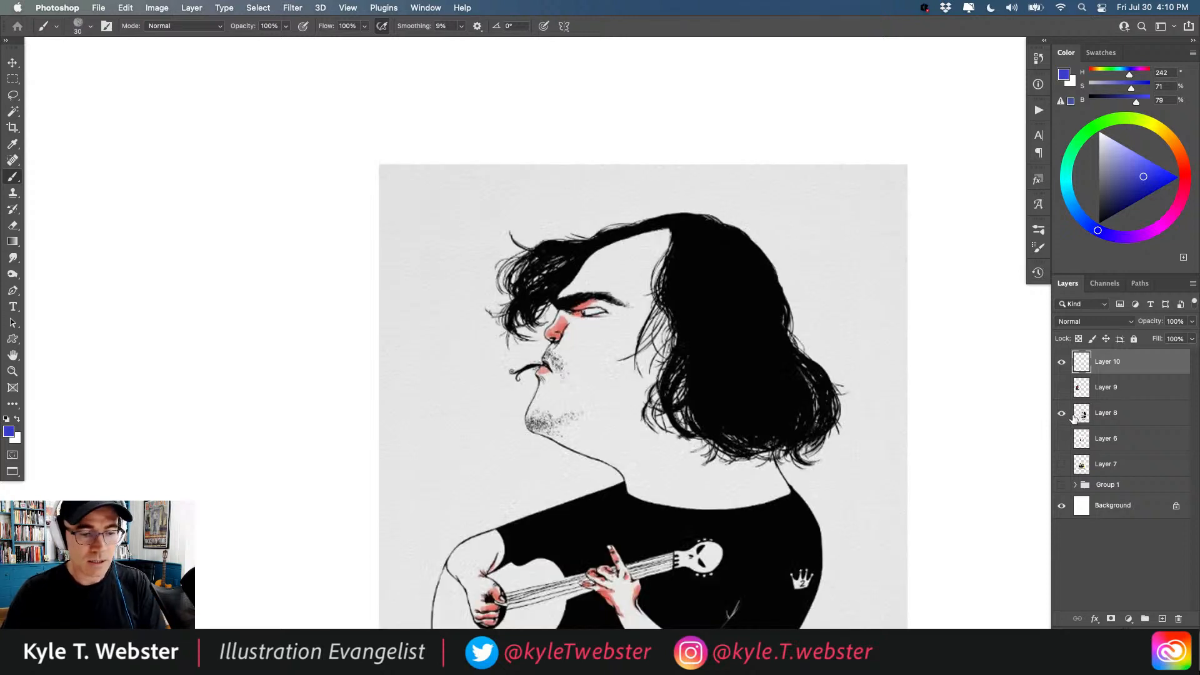
mouse_move(477, 407)
mouse_down()
mouse_move(452, 311)
mouse_move(415, 308)
mouse_move(416, 287)
mouse_up()
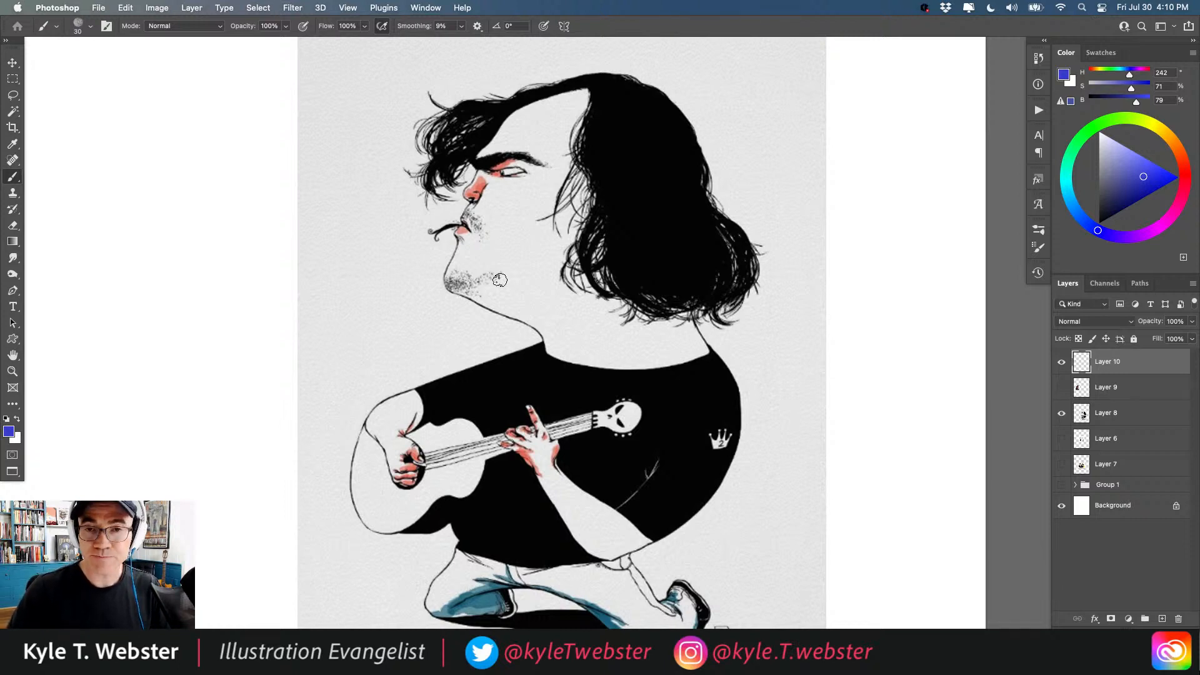
drag(405, 422, 476, 406)
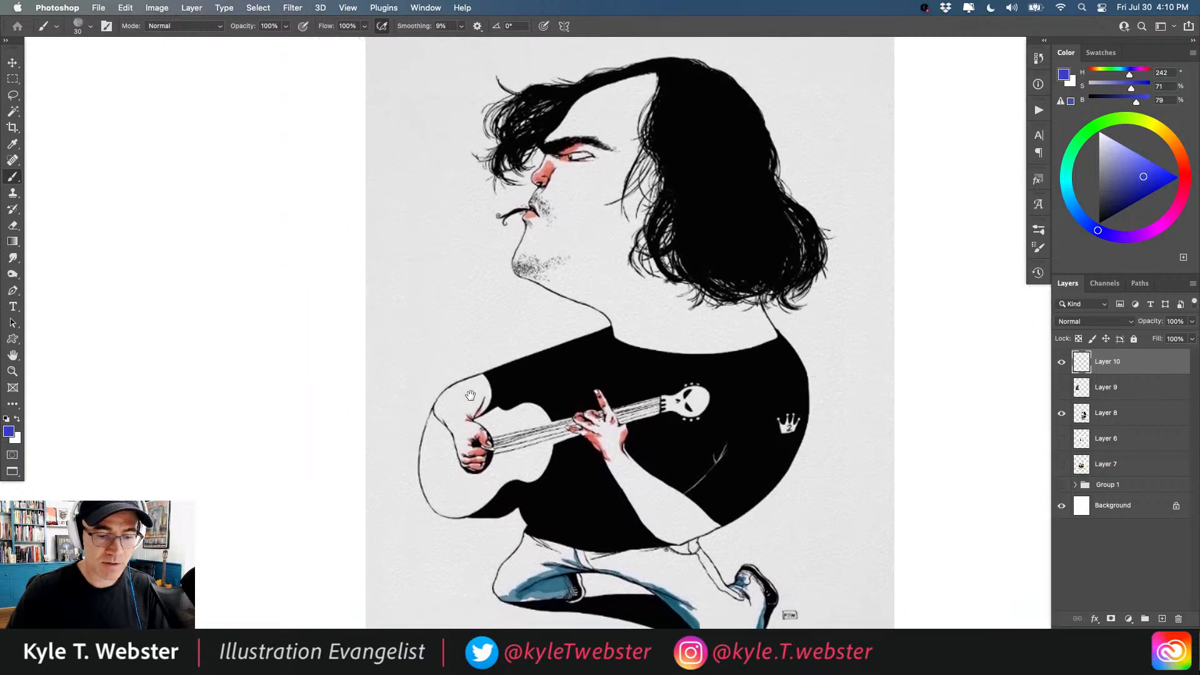
Show Layer 9 and move its reference photo down and slightly right, beside the guitar-player caricature.
click(1062, 412)
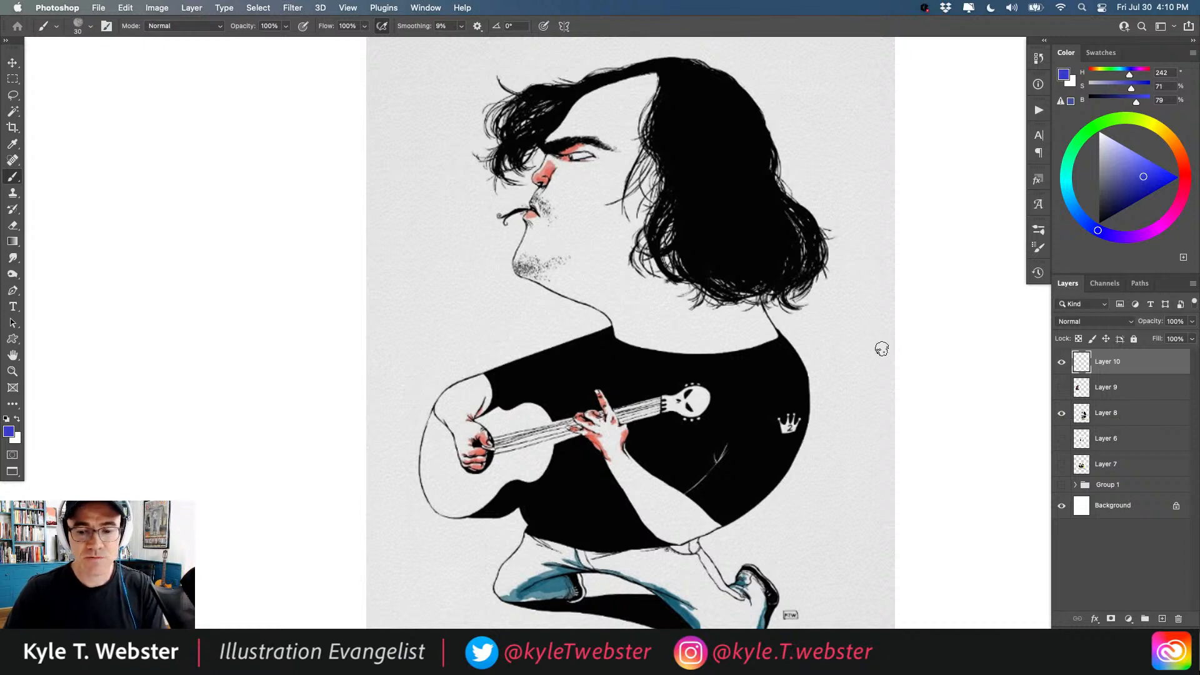
click(1061, 387)
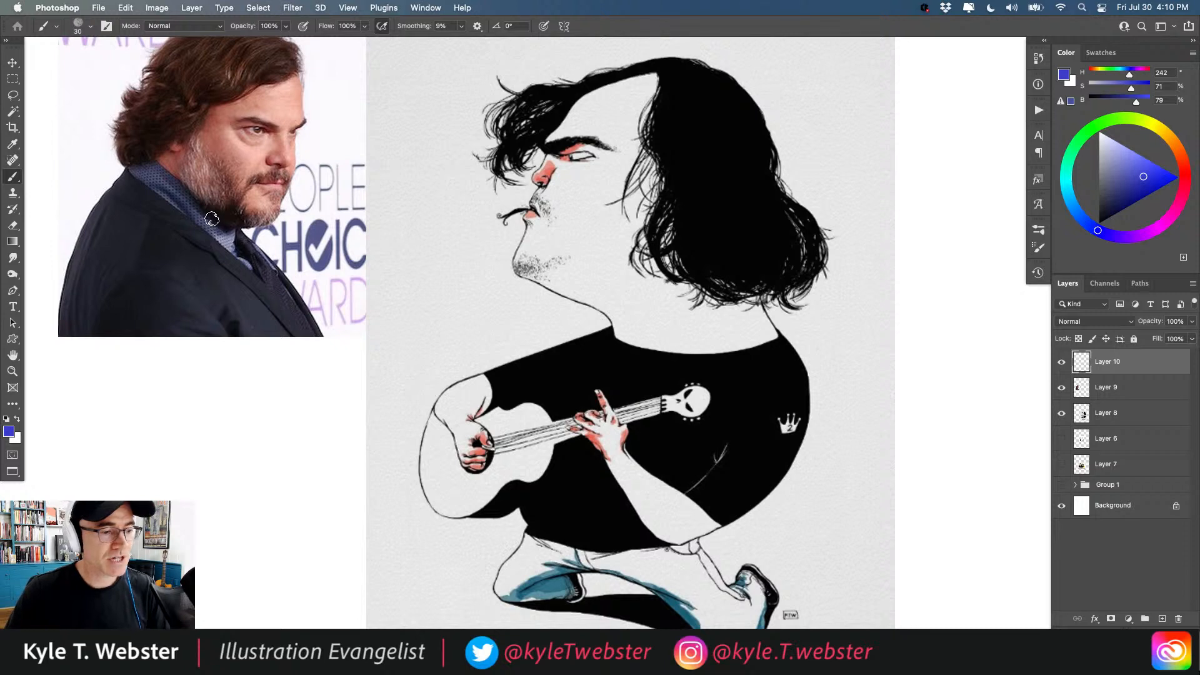
click(1076, 391)
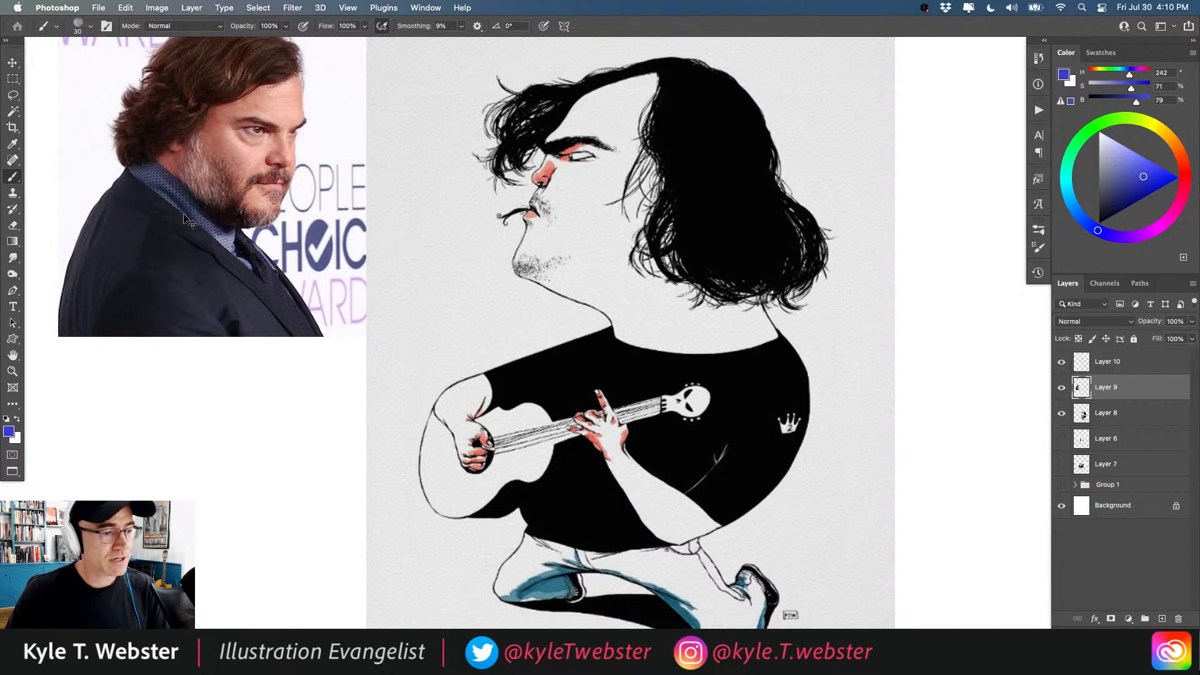
drag(183, 217, 217, 275)
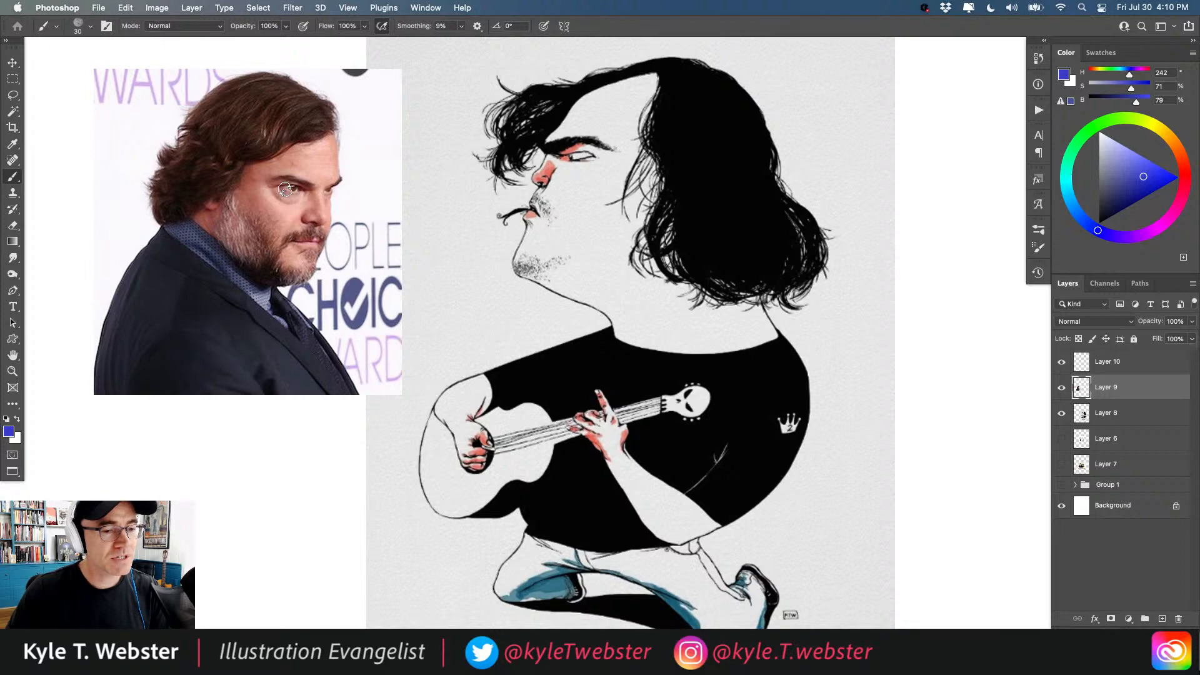
Sketch a blue eye with a pupil and a thick eyebrow on the white area below the photo.
scroll(274, 168, up, 3)
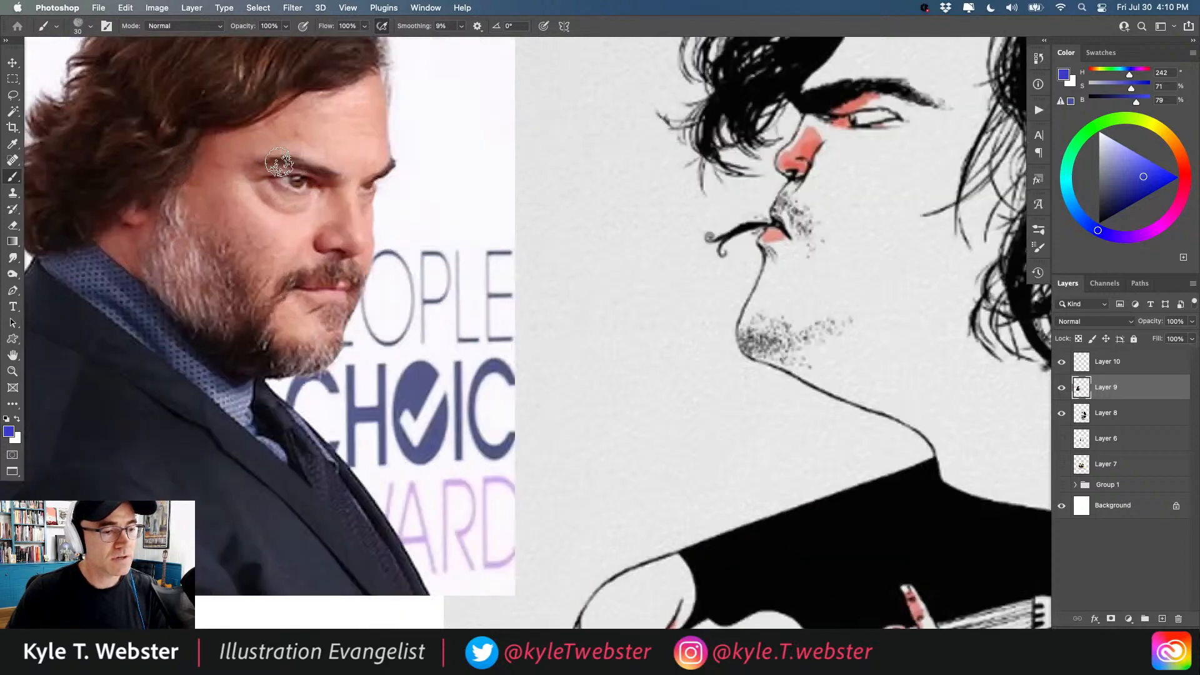
scroll(278, 257, down, 3)
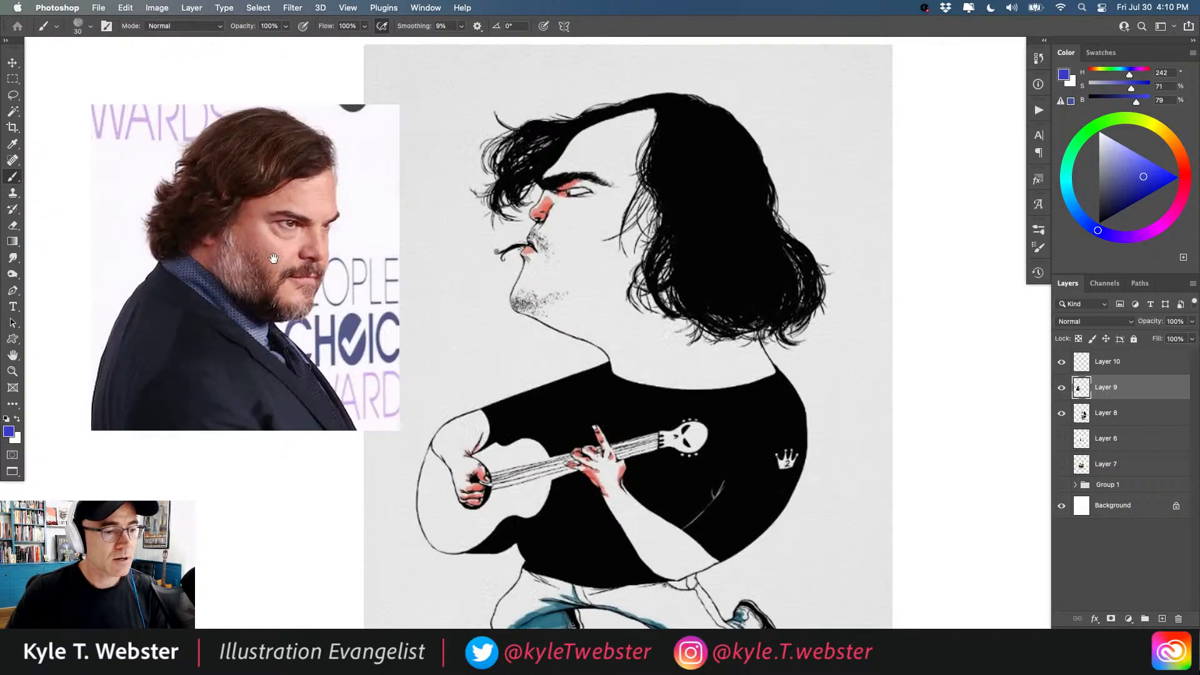
drag(261, 302, 296, 218)
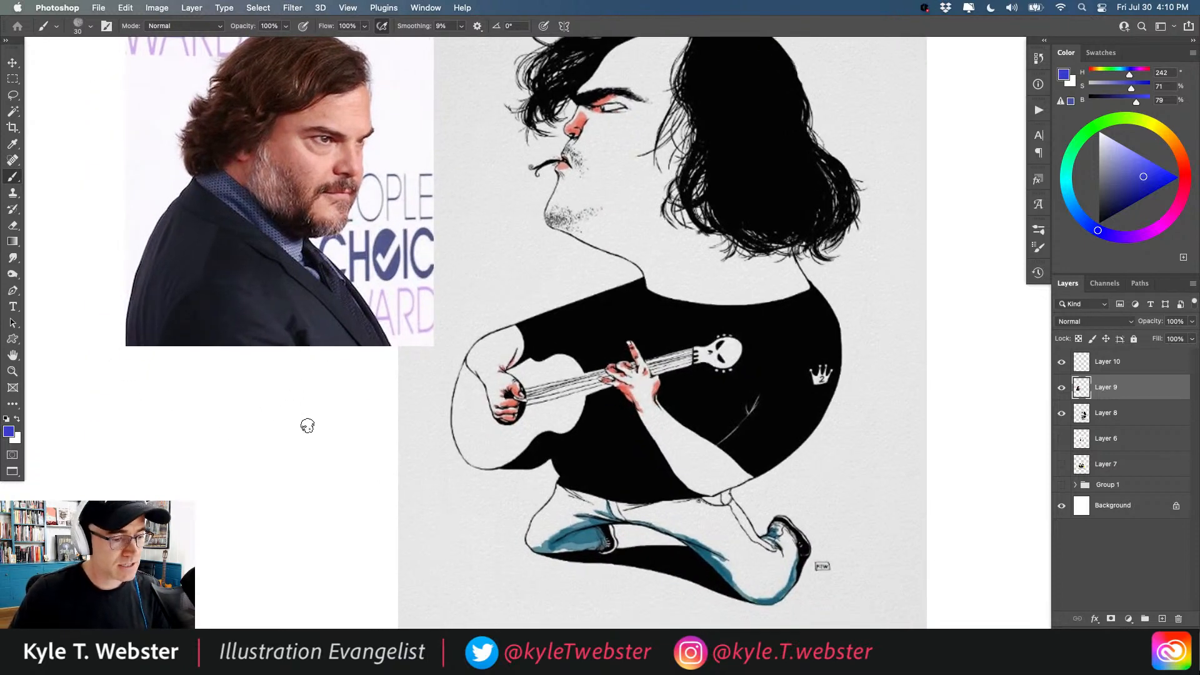
mouse_move(308, 426)
mouse_down()
mouse_move(273, 425)
mouse_move(260, 441)
mouse_move(308, 431)
mouse_up()
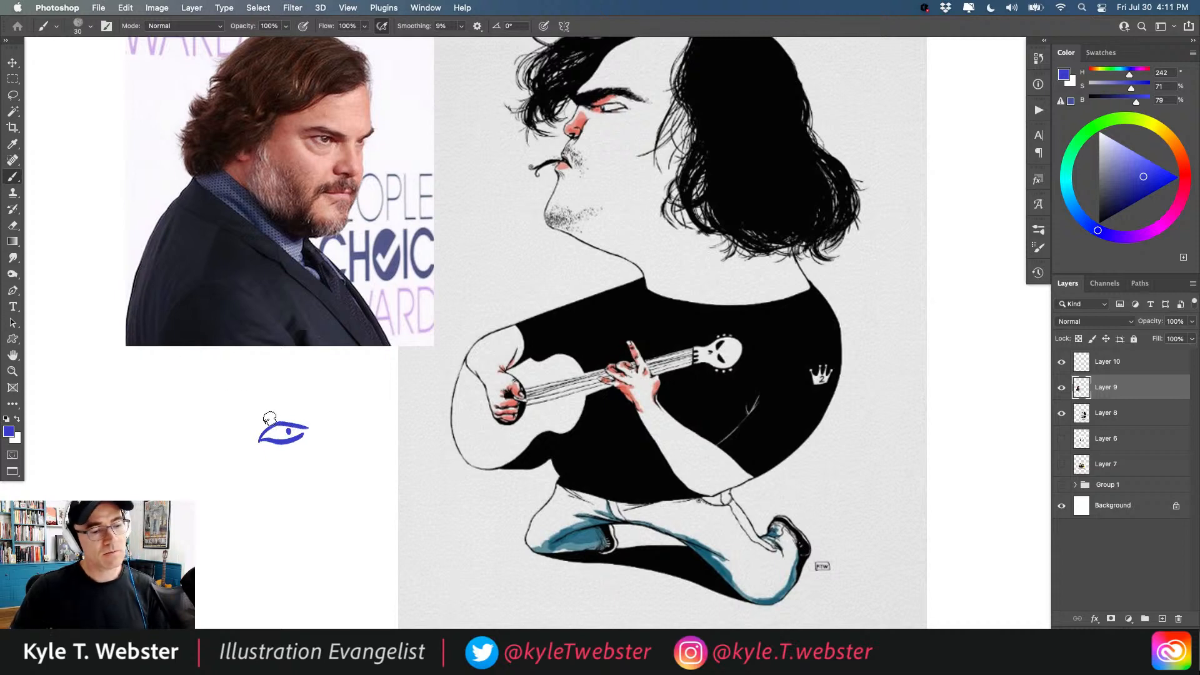
drag(289, 429, 288, 434)
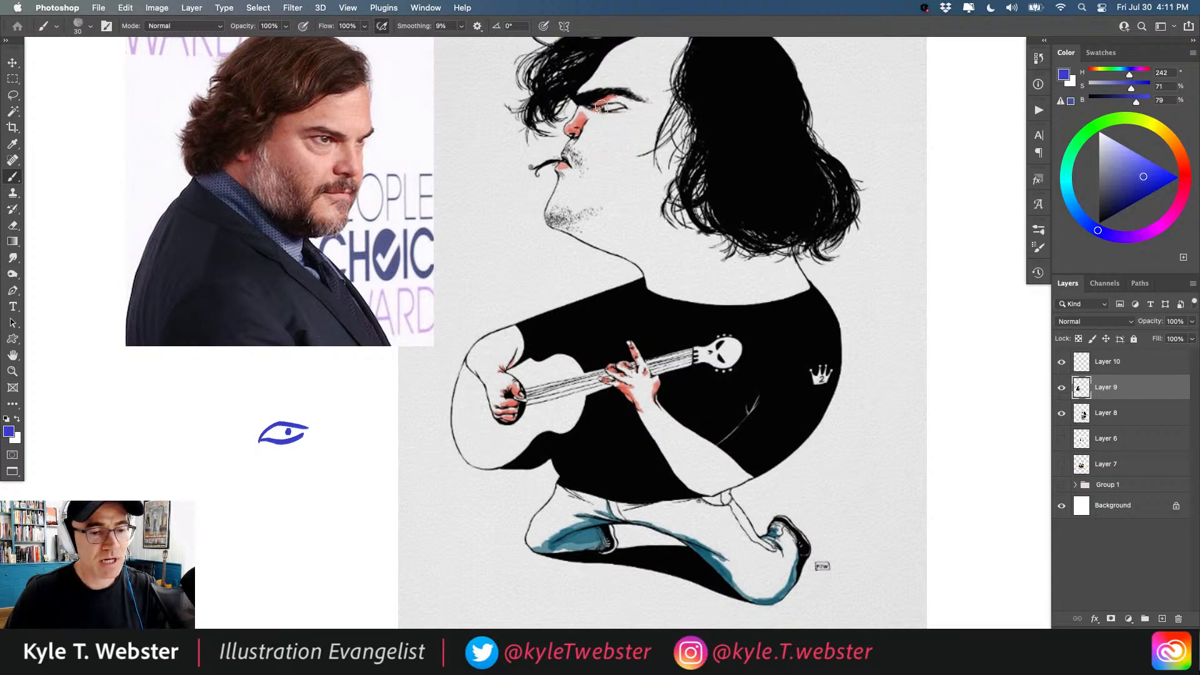
mouse_move(320, 417)
mouse_down()
mouse_move(248, 425)
mouse_move(326, 419)
mouse_up()
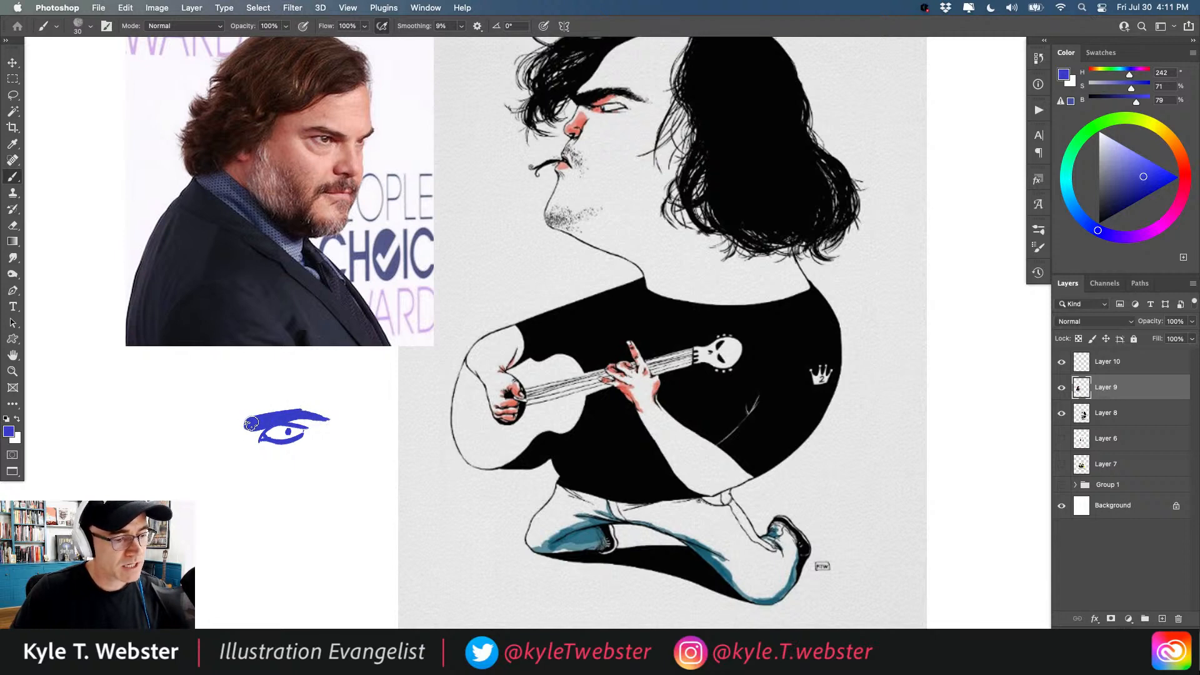
drag(251, 424, 238, 425)
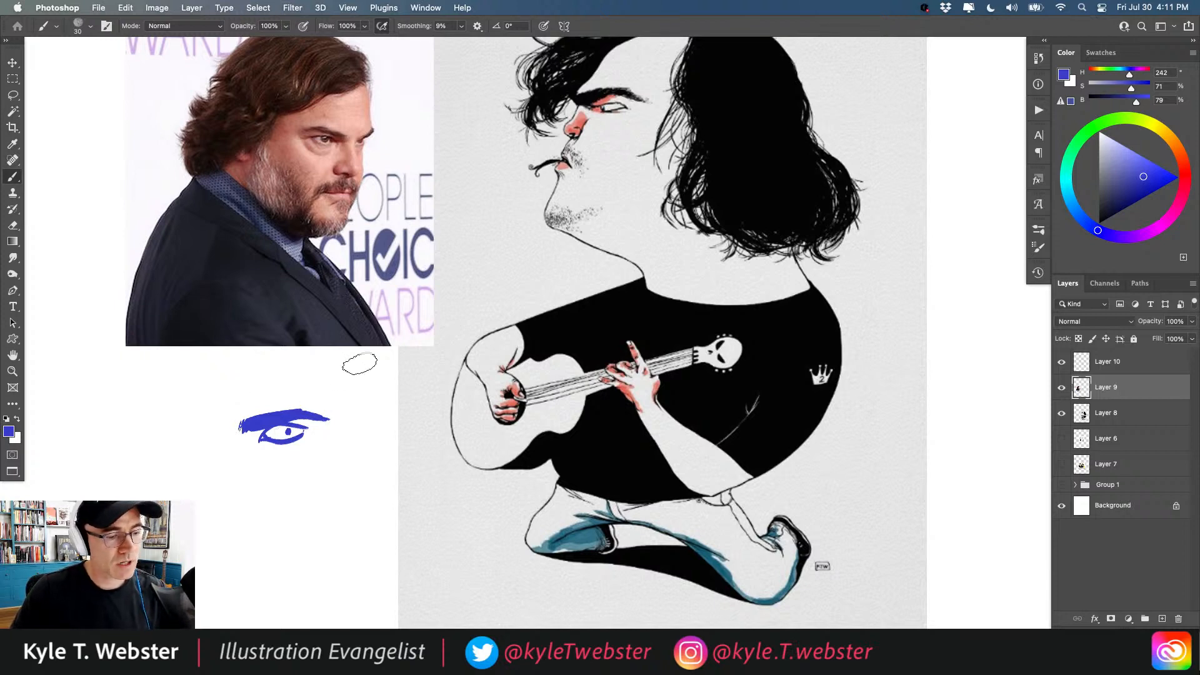
Refine the blue eye sketch against the photo, adding an upper-lid stroke and a curved line under the eye.
super+click(319, 144)
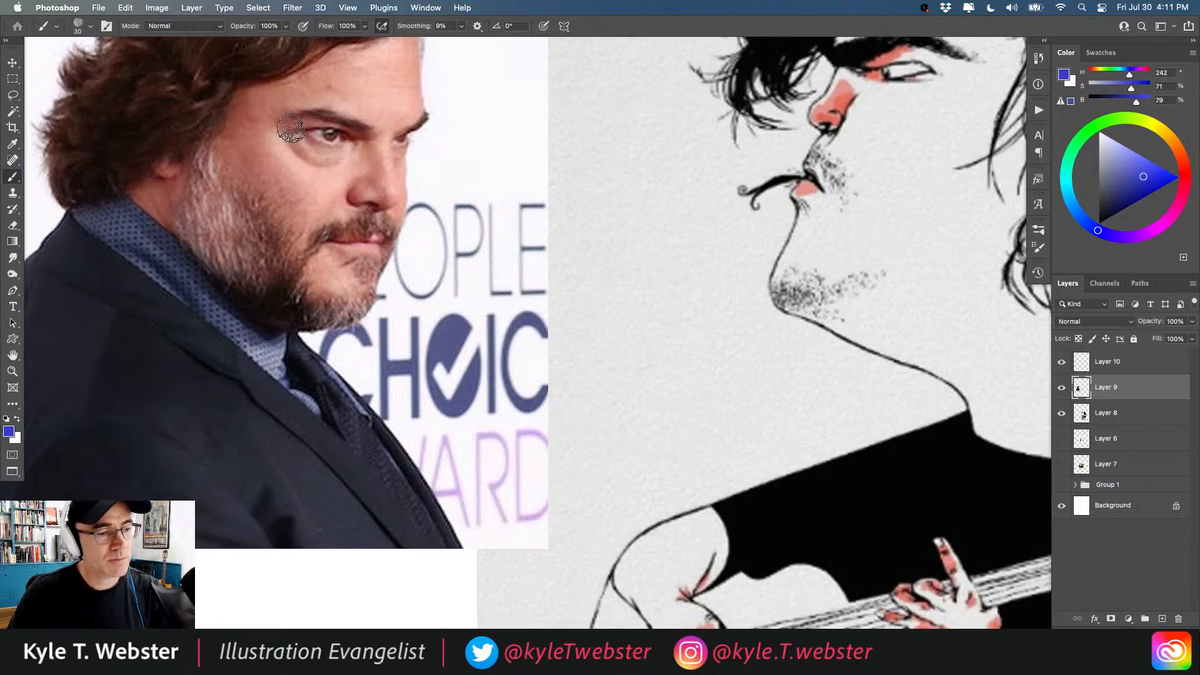
alt+super+click(301, 344)
drag(273, 394, 324, 324)
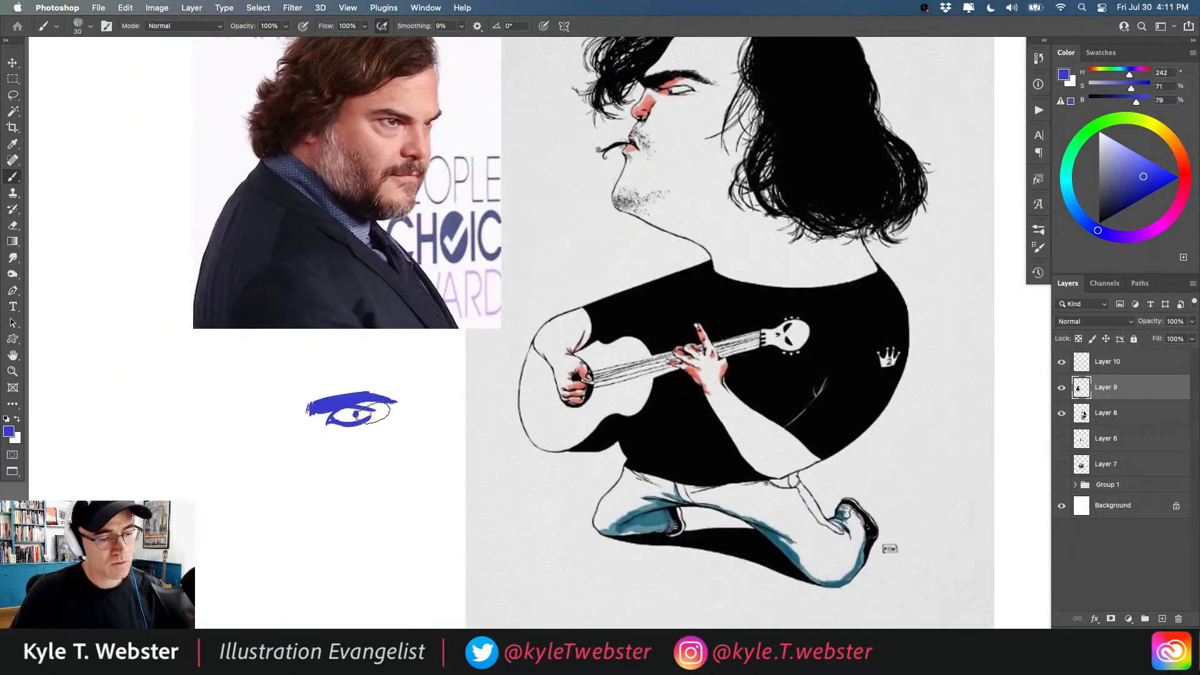
mouse_move(375, 416)
mouse_down()
mouse_move(331, 432)
mouse_move(377, 410)
mouse_up()
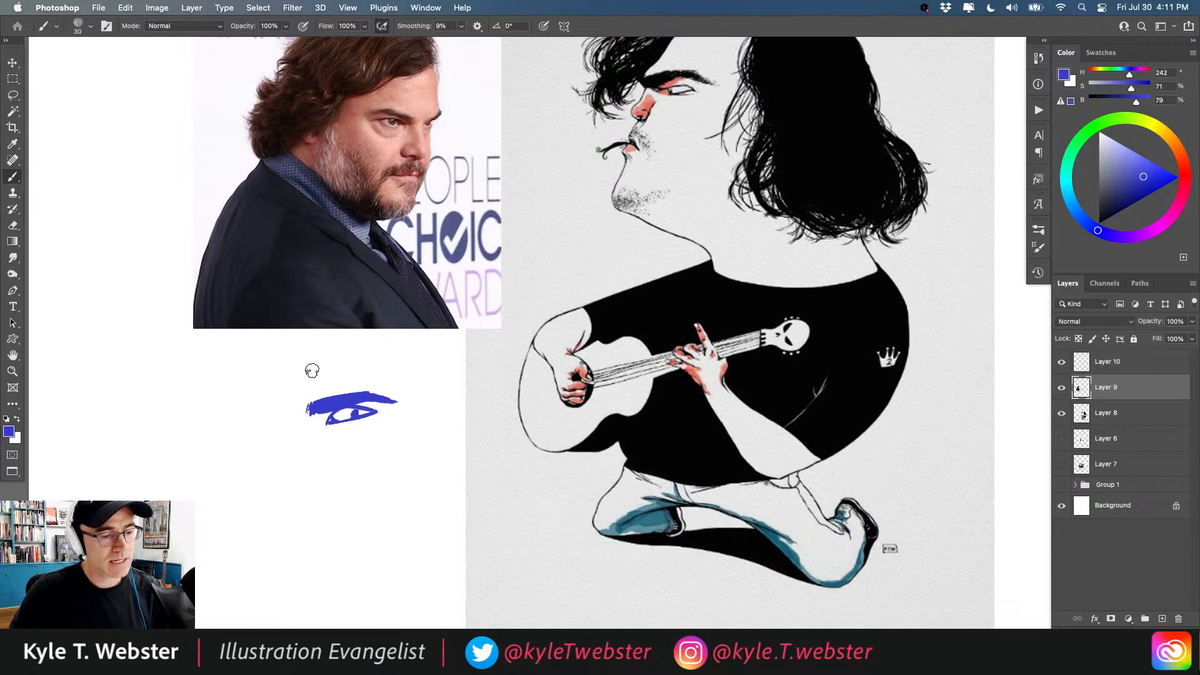
drag(331, 426, 359, 425)
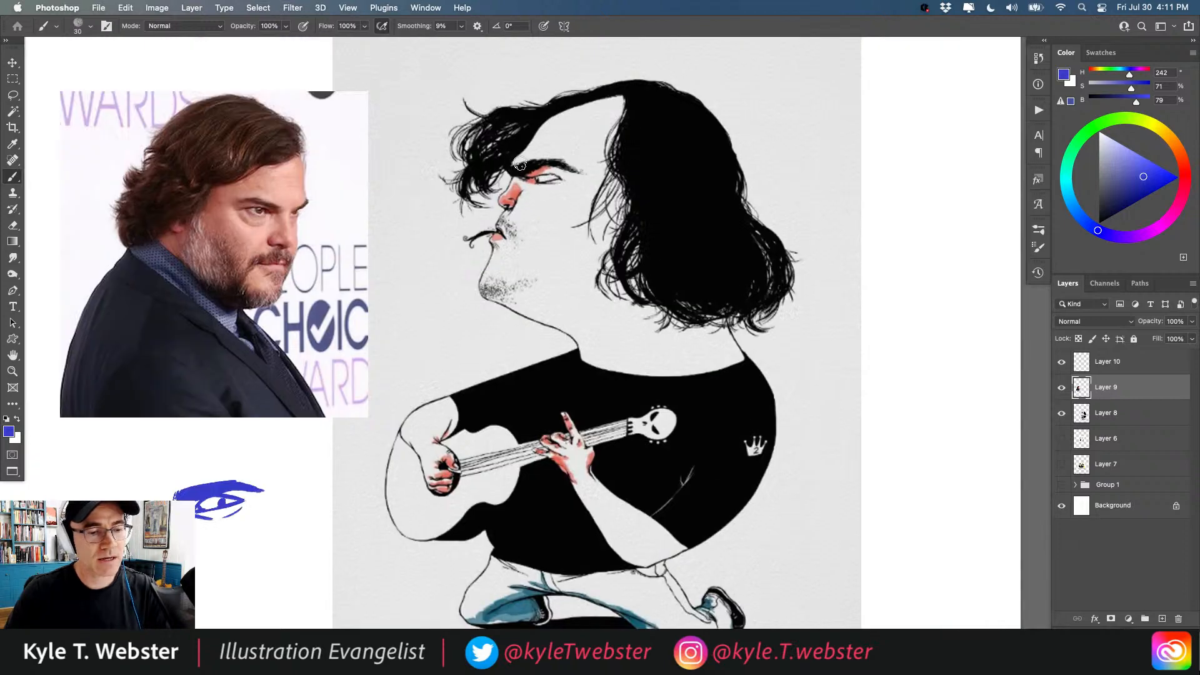
Circle the nose in the photo, and the nose and mouth-to-chin area in the caricature, in blue, undoing each stroke.
drag(367, 393, 478, 374)
mouse_move(401, 195)
mouse_down()
mouse_move(377, 216)
mouse_move(403, 198)
mouse_up()
key(super+z)
mouse_move(618, 165)
mouse_down()
mouse_move(607, 181)
mouse_move(625, 157)
mouse_move(638, 187)
mouse_move(632, 161)
mouse_up()
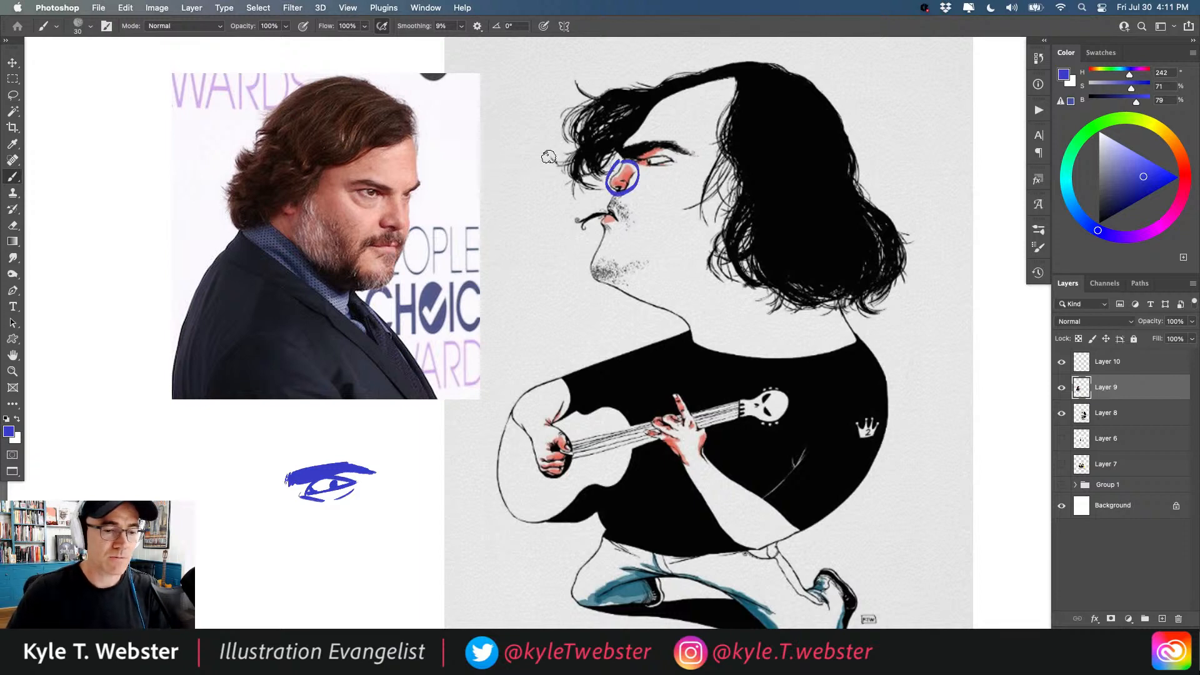
key(super+z)
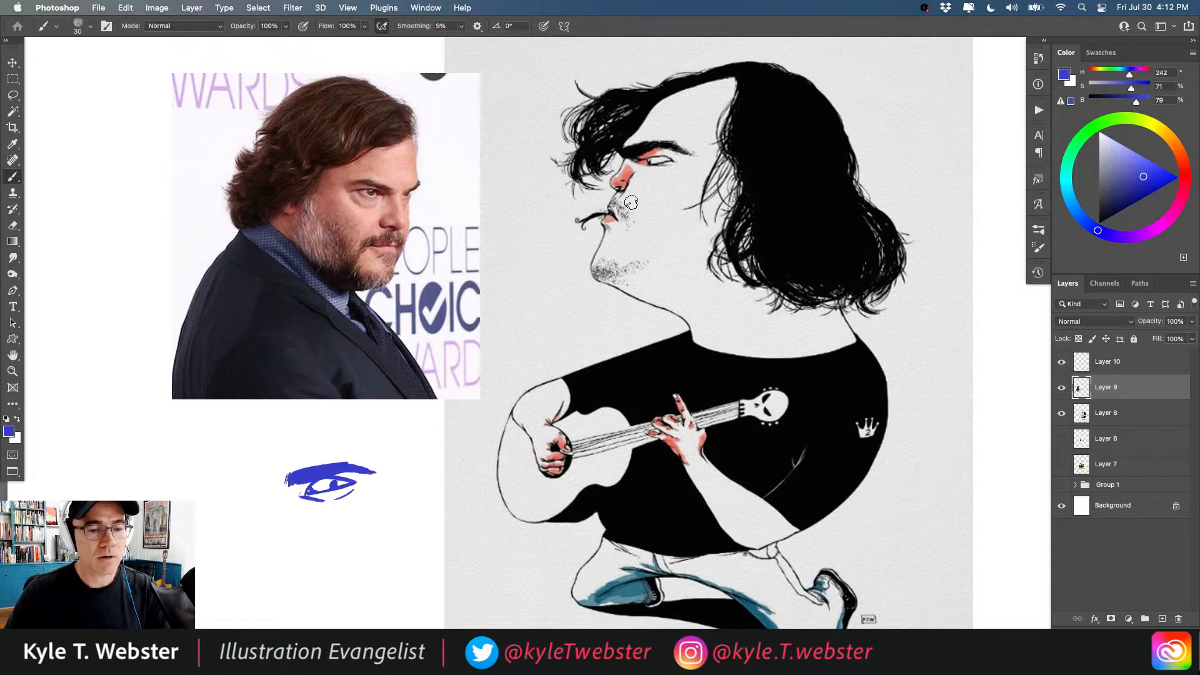
mouse_move(631, 202)
mouse_down()
mouse_move(598, 211)
mouse_move(583, 286)
mouse_move(623, 286)
mouse_move(621, 196)
mouse_up()
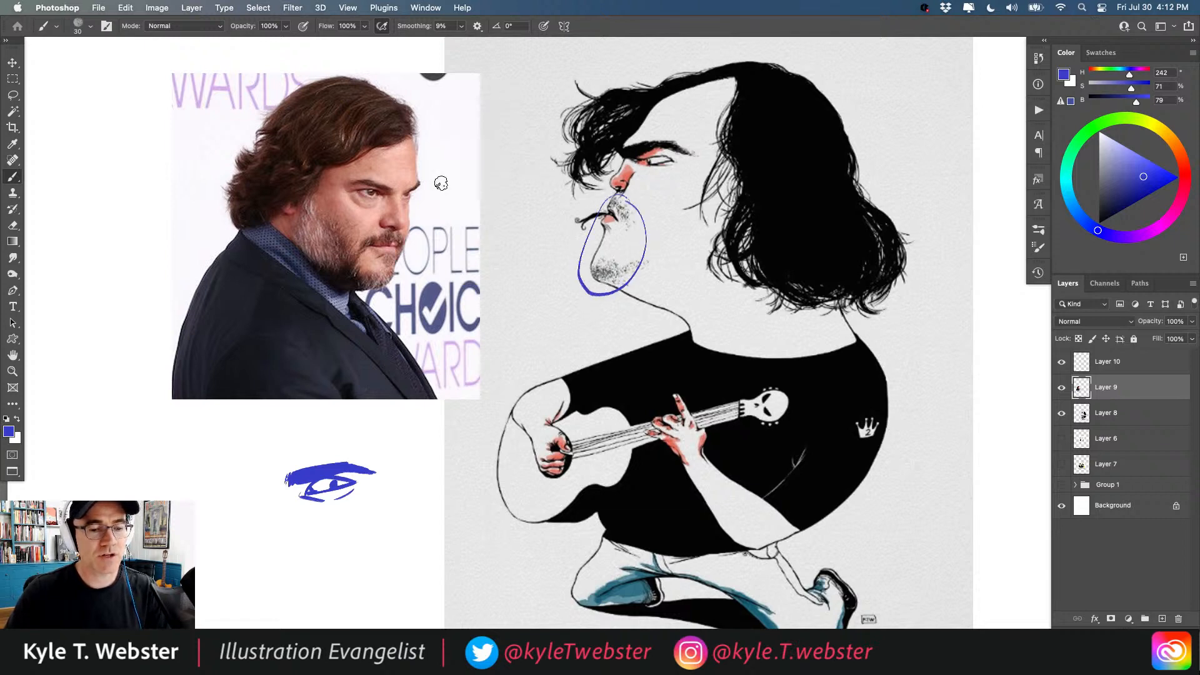
key(super+z)
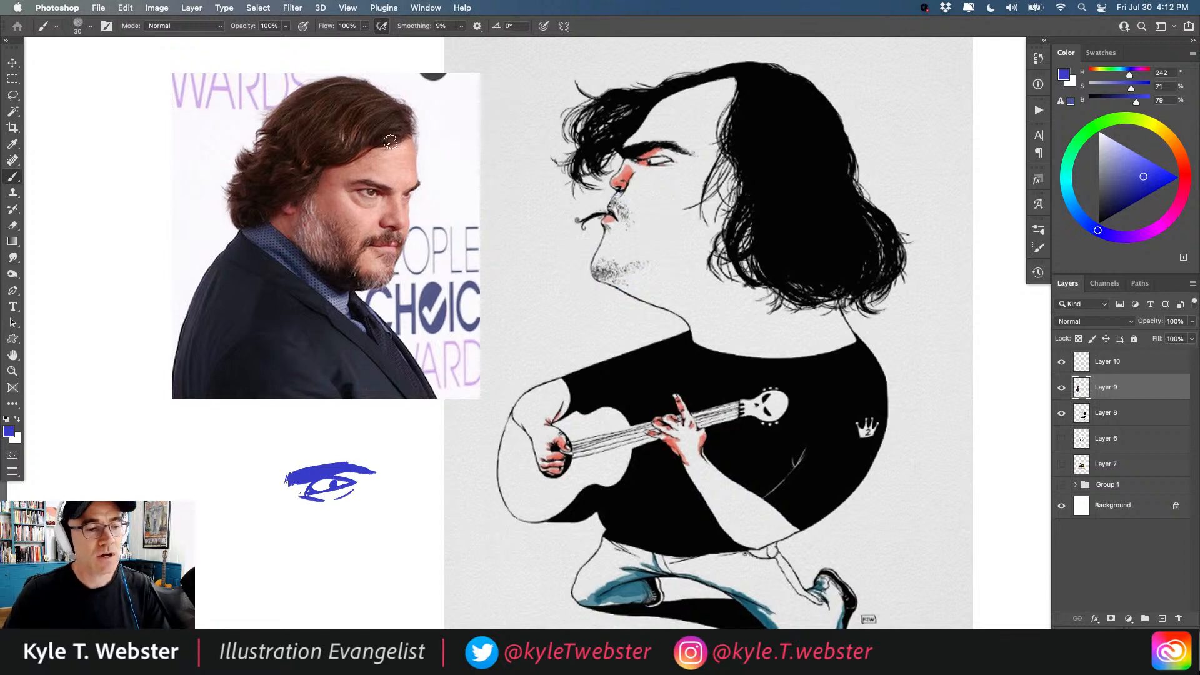
Mark the forehead in the photo and undo it, and draw a blue arrow up the caricature's forehead towards the hairline.
drag(416, 123, 438, 175)
key(super+z)
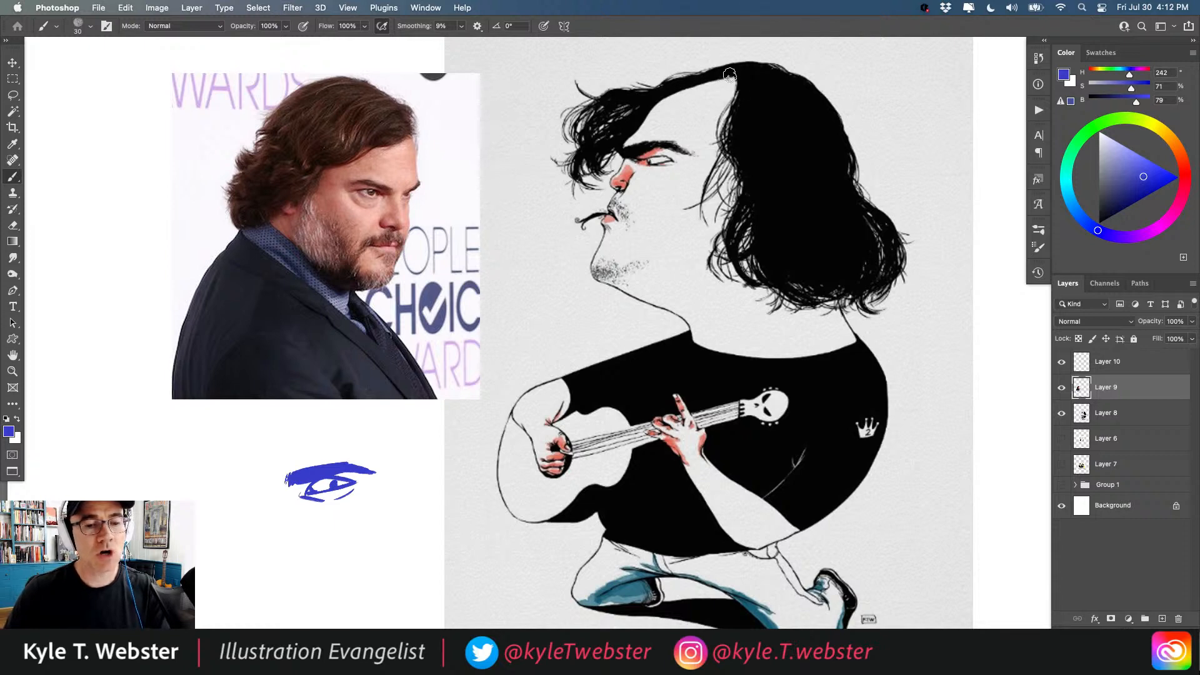
mouse_move(684, 112)
mouse_down()
mouse_move(717, 88)
mouse_move(714, 104)
mouse_up()
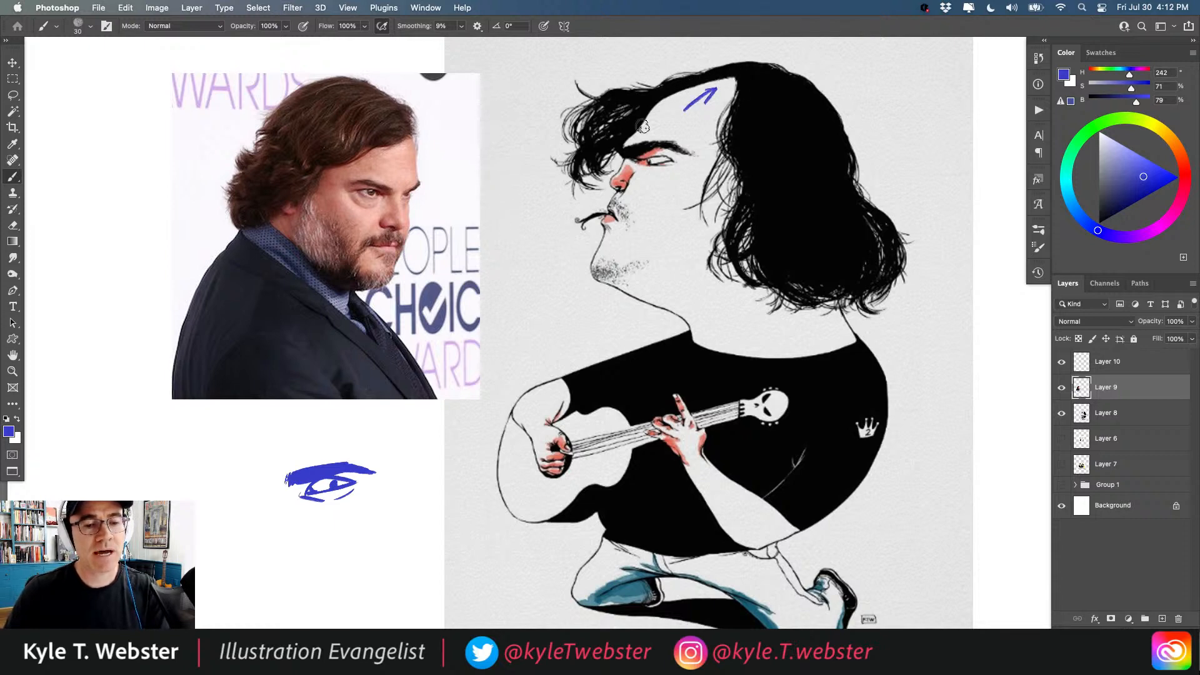
Undo the forehead arrow, and trace the caricature's profile from forehead to chin in blue, undoing each attempt.
key(super+z)
key(super+z)
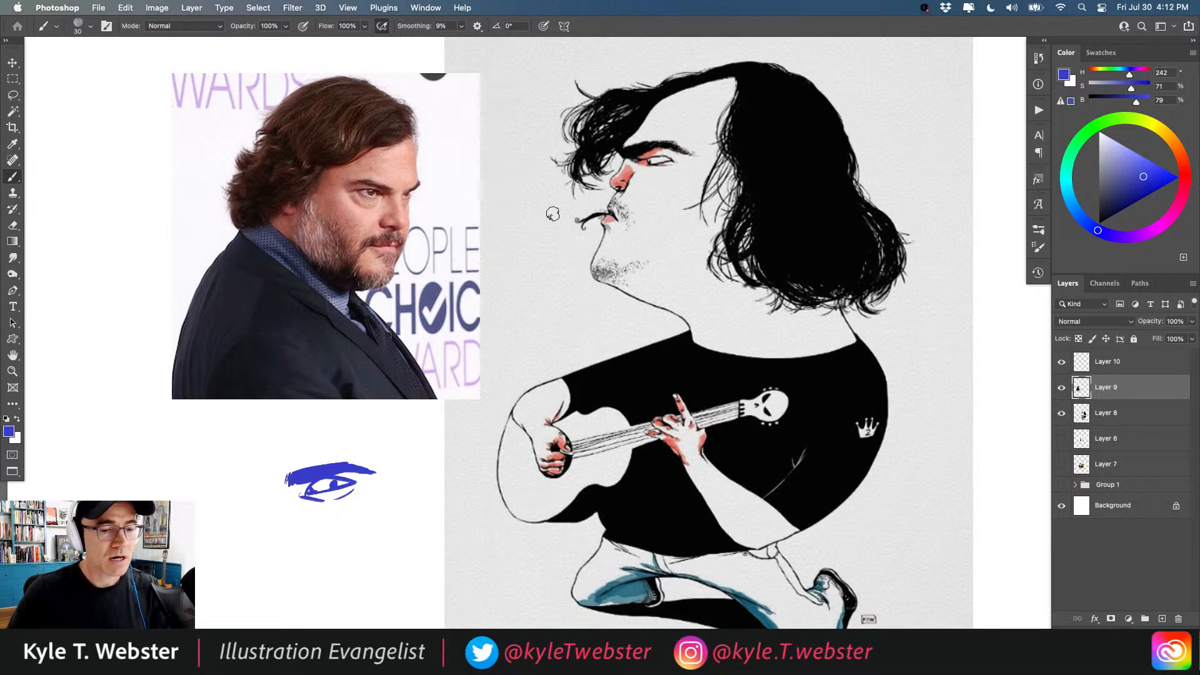
drag(626, 162, 585, 263)
key(super+z)
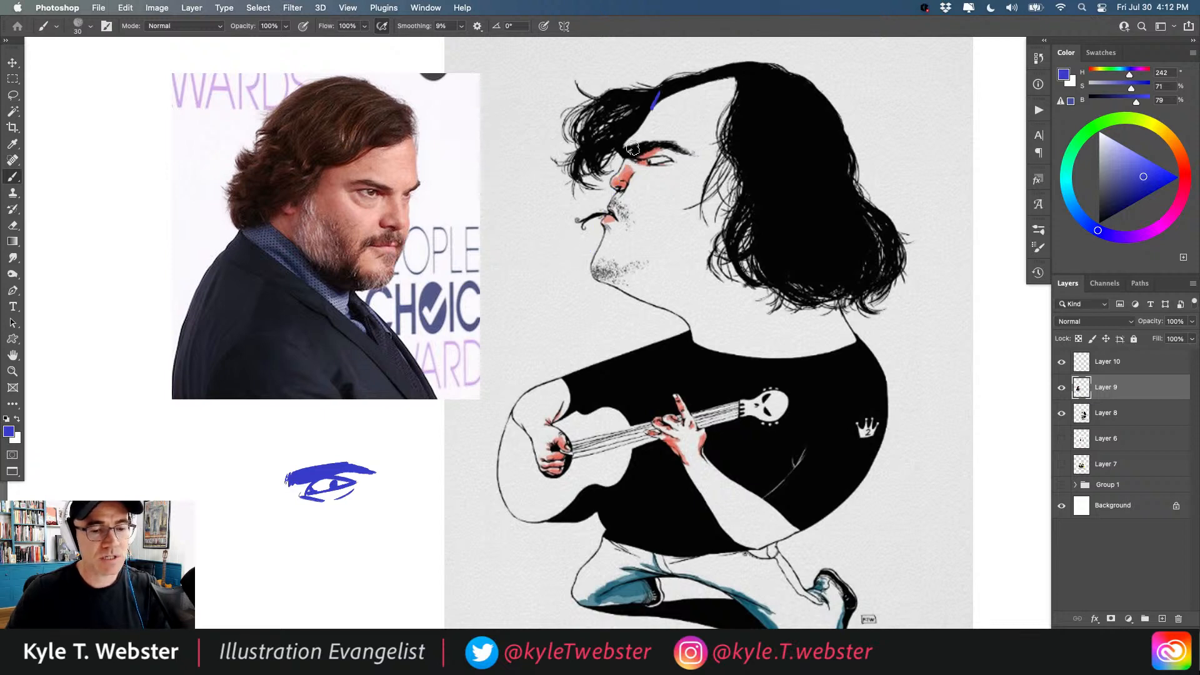
drag(632, 160, 567, 290)
key(super+z)
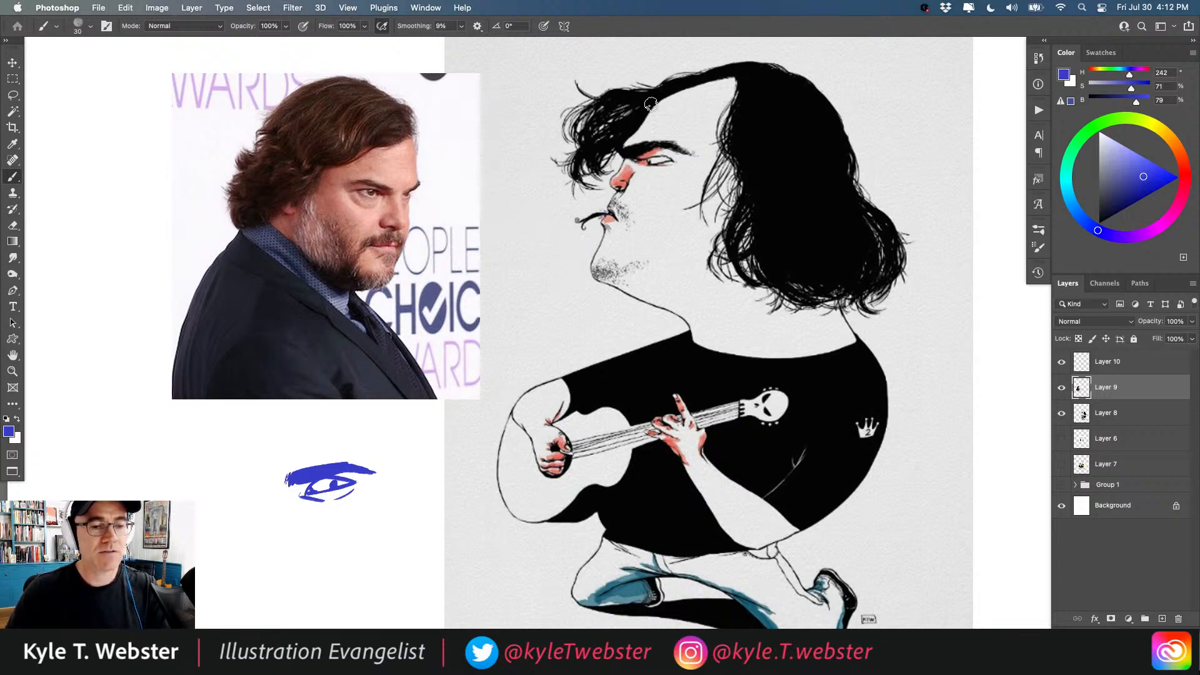
drag(656, 101, 586, 273)
key(super+z)
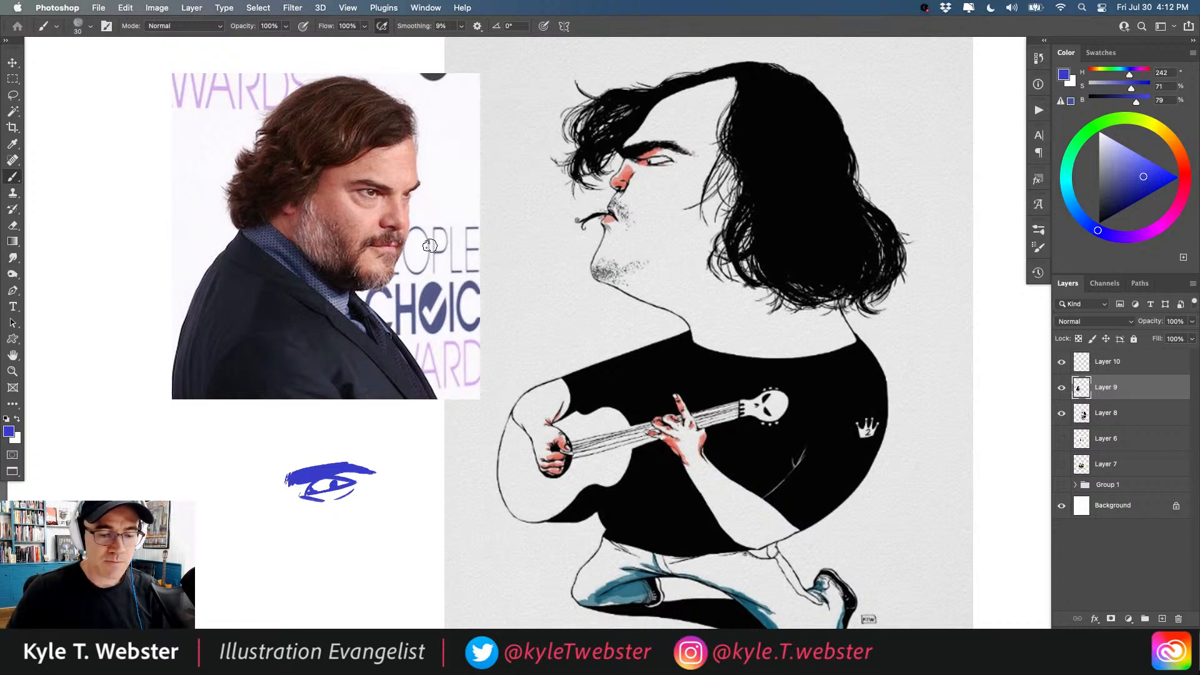
Draw a blue arrow above the caricature's bent arm and a curve along the arm's outer contour, and undo both strokes.
scroll(388, 407, right, 5)
scroll(388, 407, down, 3)
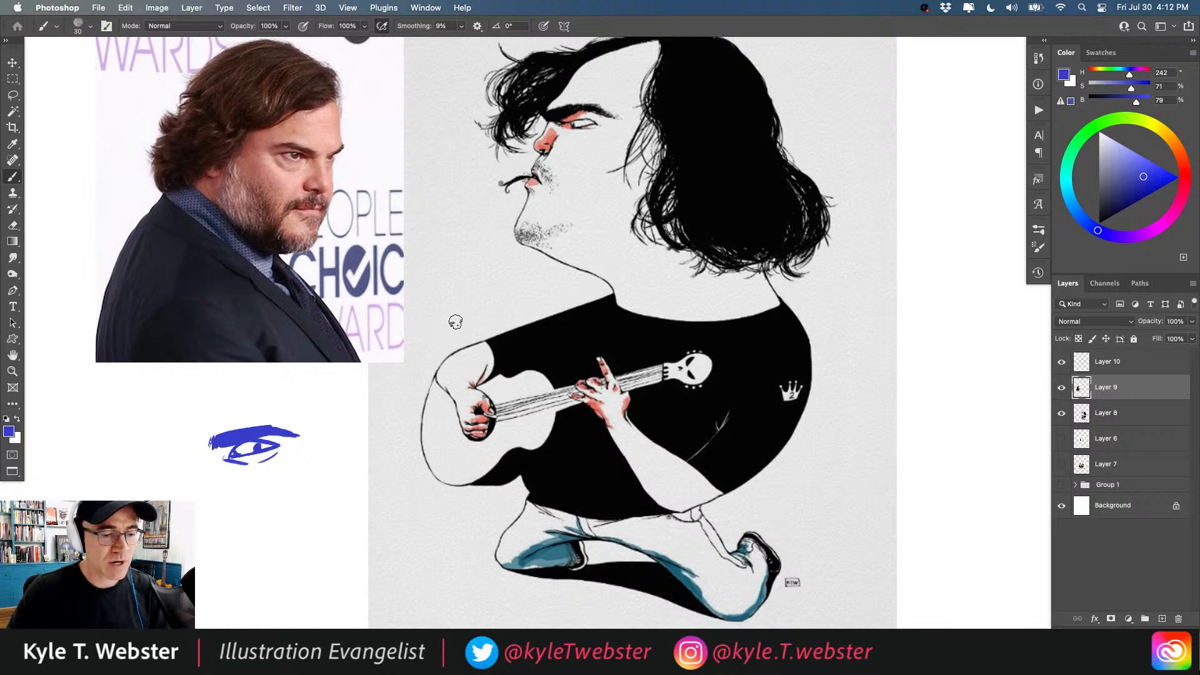
drag(455, 321, 423, 368)
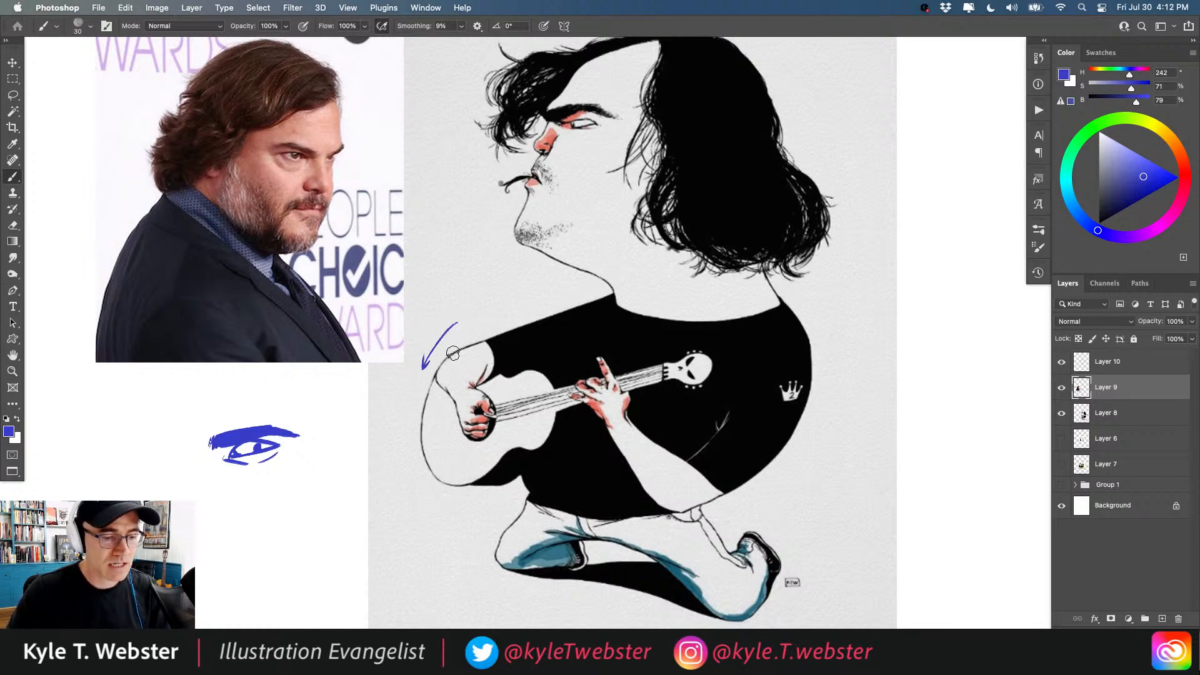
mouse_move(481, 343)
mouse_down()
mouse_move(438, 367)
mouse_move(430, 411)
mouse_up()
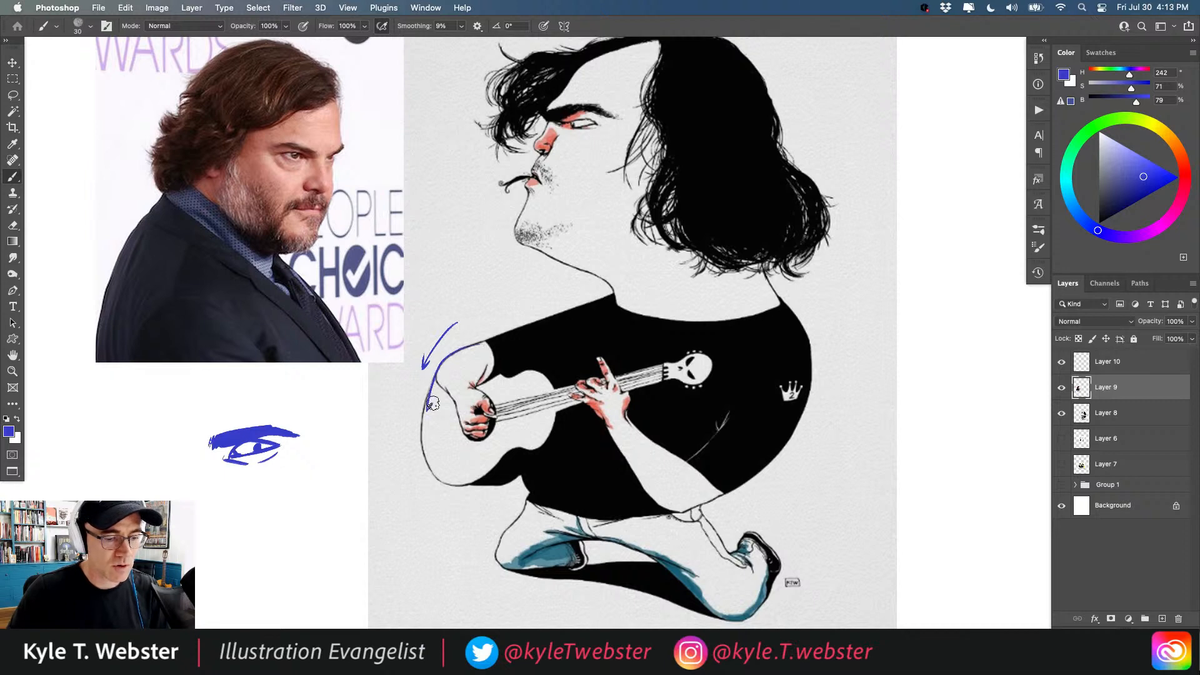
key(super+z)
key(super+z)
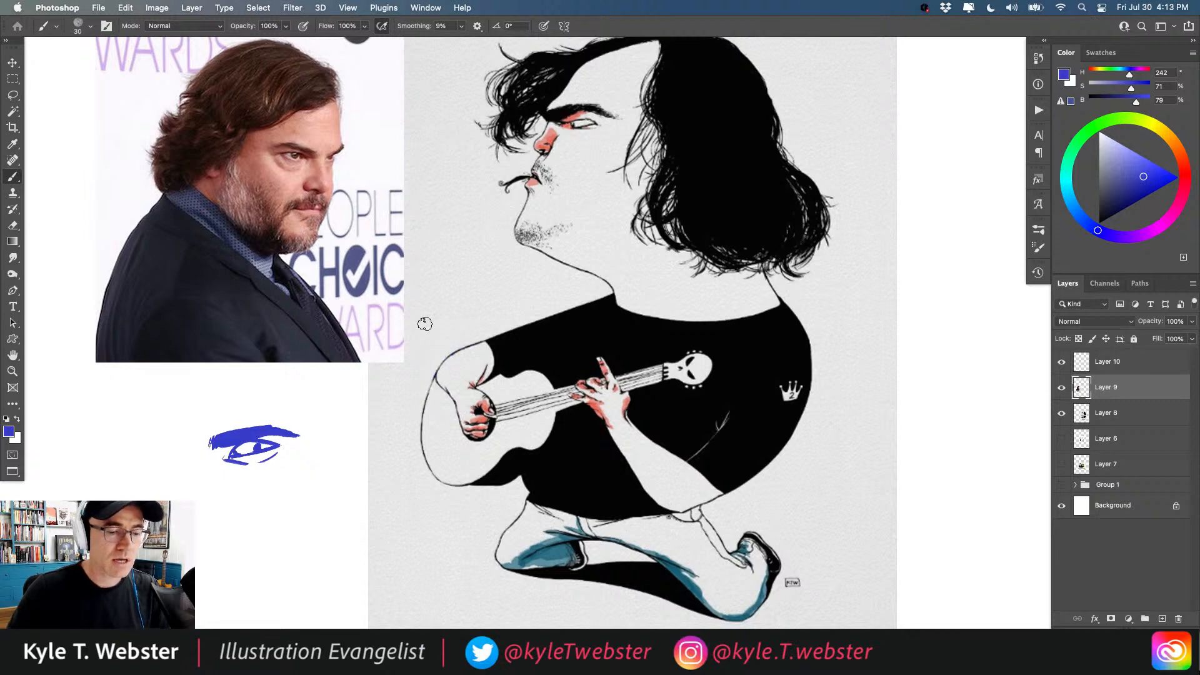
Circle the mouth, nose and chin in the photo in blue, undoing the marks.
drag(217, 386, 273, 399)
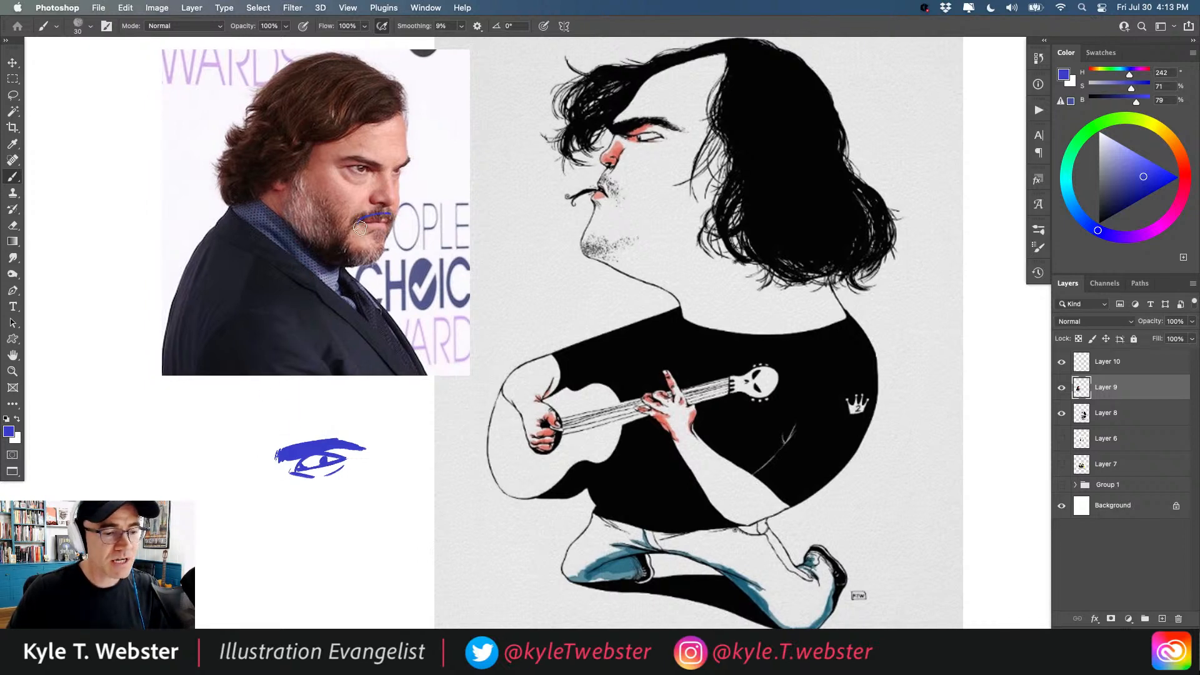
drag(360, 227, 392, 219)
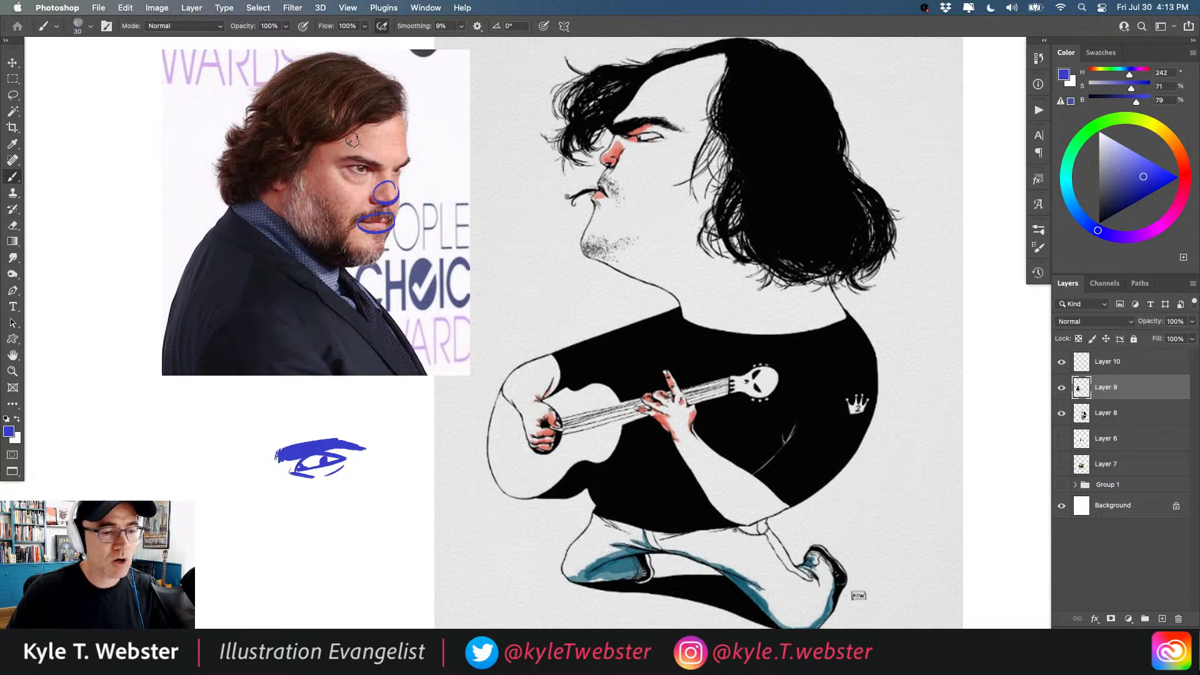
key(super+z)
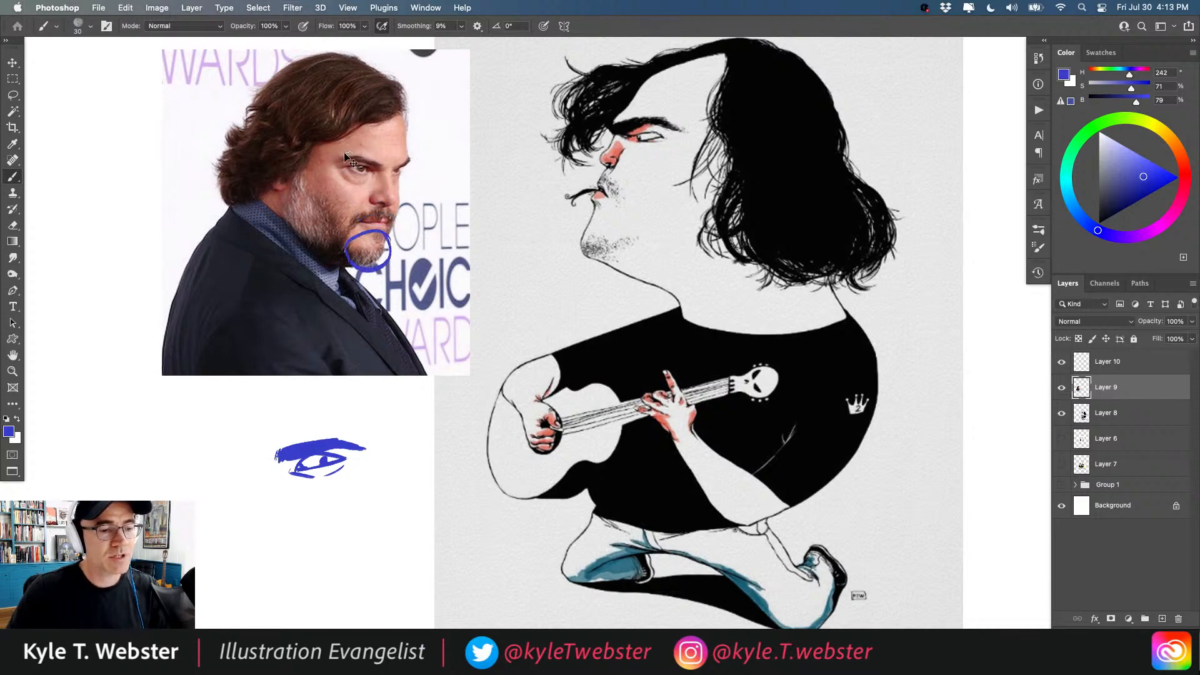
mouse_move(351, 156)
mouse_down()
mouse_move(383, 162)
mouse_move(343, 159)
mouse_up()
key(super+z)
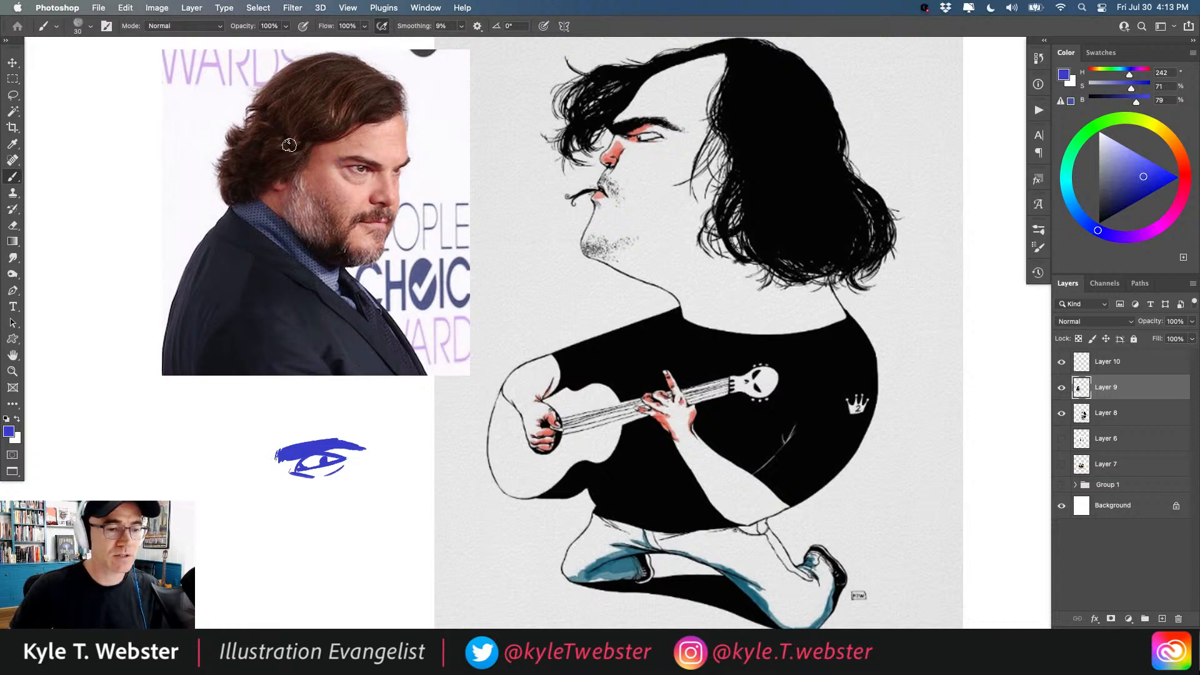
Draw a blue arrow up the caricature's forehead and an arc over the top of the head, and undo the marks.
drag(503, 221, 376, 296)
mouse_move(587, 140)
mouse_down()
mouse_move(553, 167)
mouse_move(583, 146)
mouse_up()
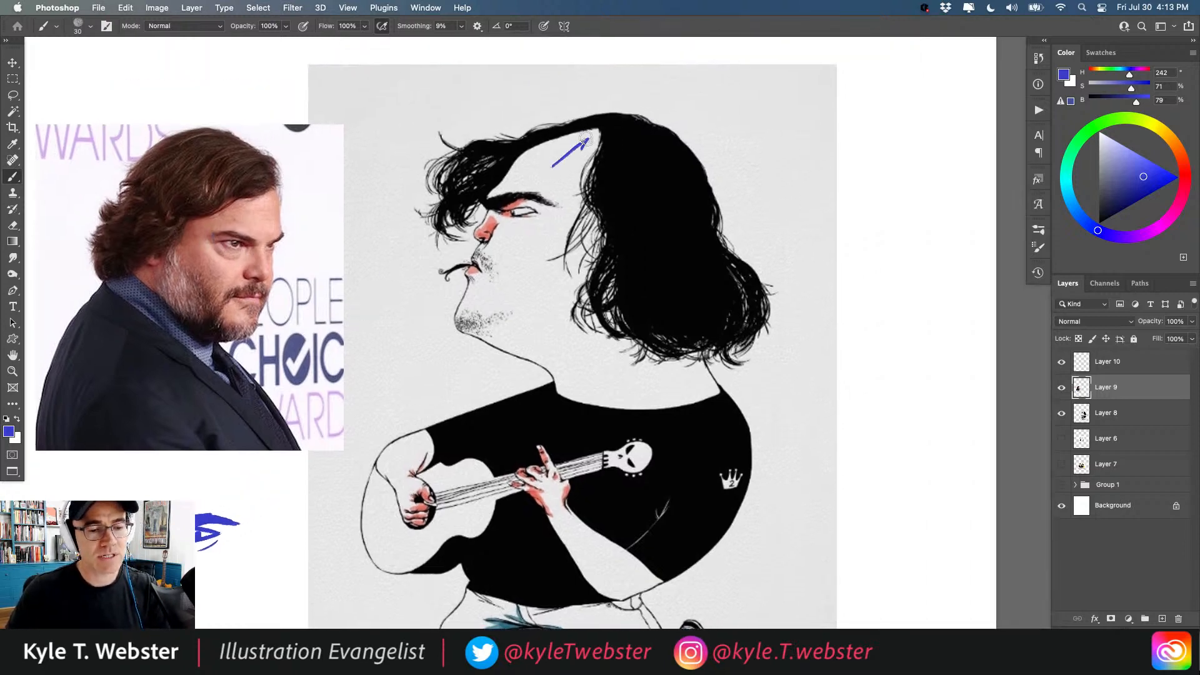
mouse_move(489, 158)
mouse_down()
mouse_move(628, 127)
mouse_move(649, 168)
mouse_up()
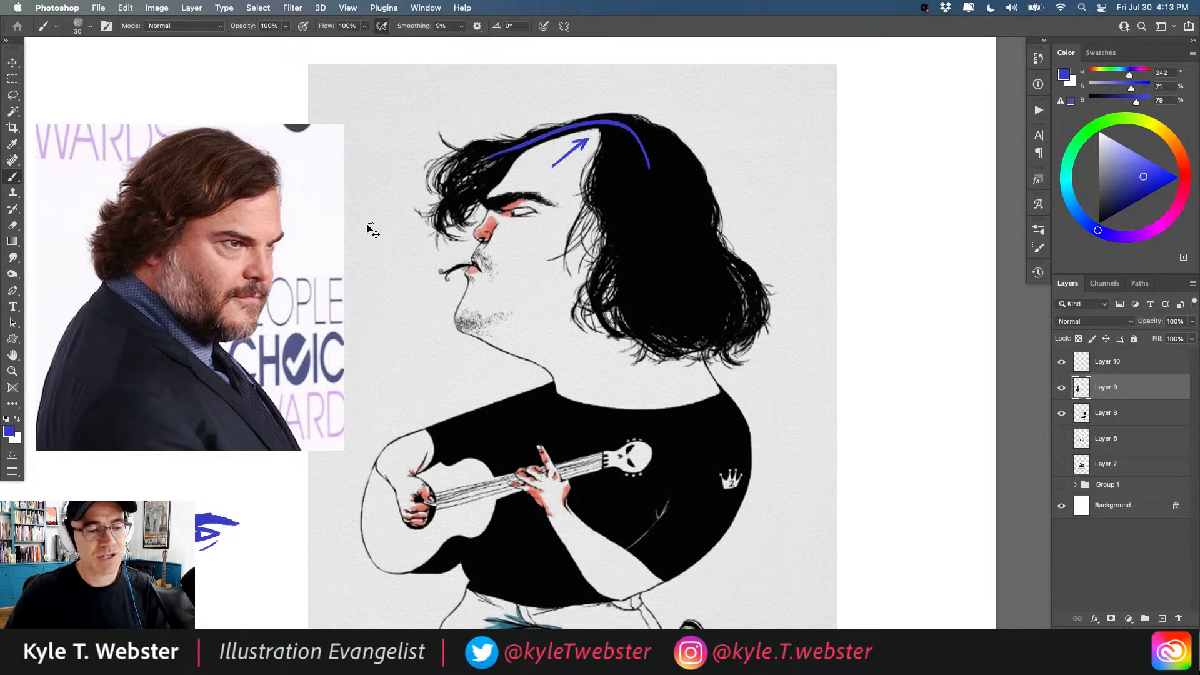
key(super+z)
drag(377, 410, 308, 445)
key(super+z)
drag(306, 496, 410, 430)
key(super+z)
Hide Layer 8 and Layer 9 to clear the canvas, and select the empty Layer 10.
drag(340, 402, 309, 375)
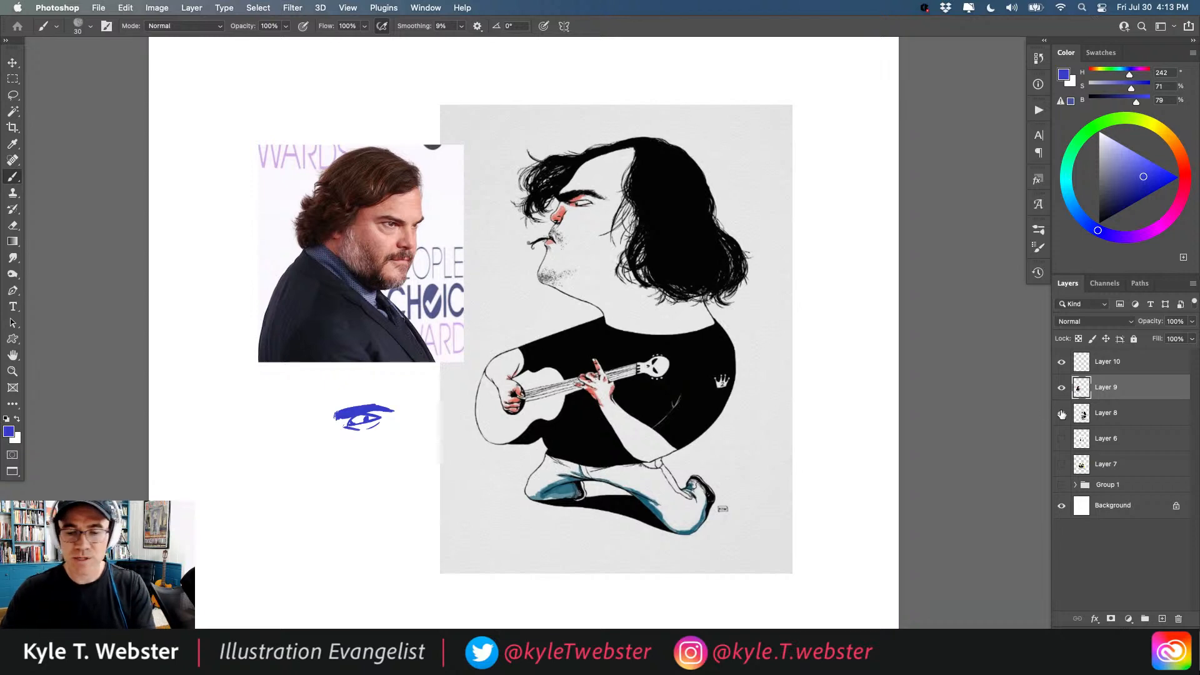
click(1061, 413)
click(1062, 389)
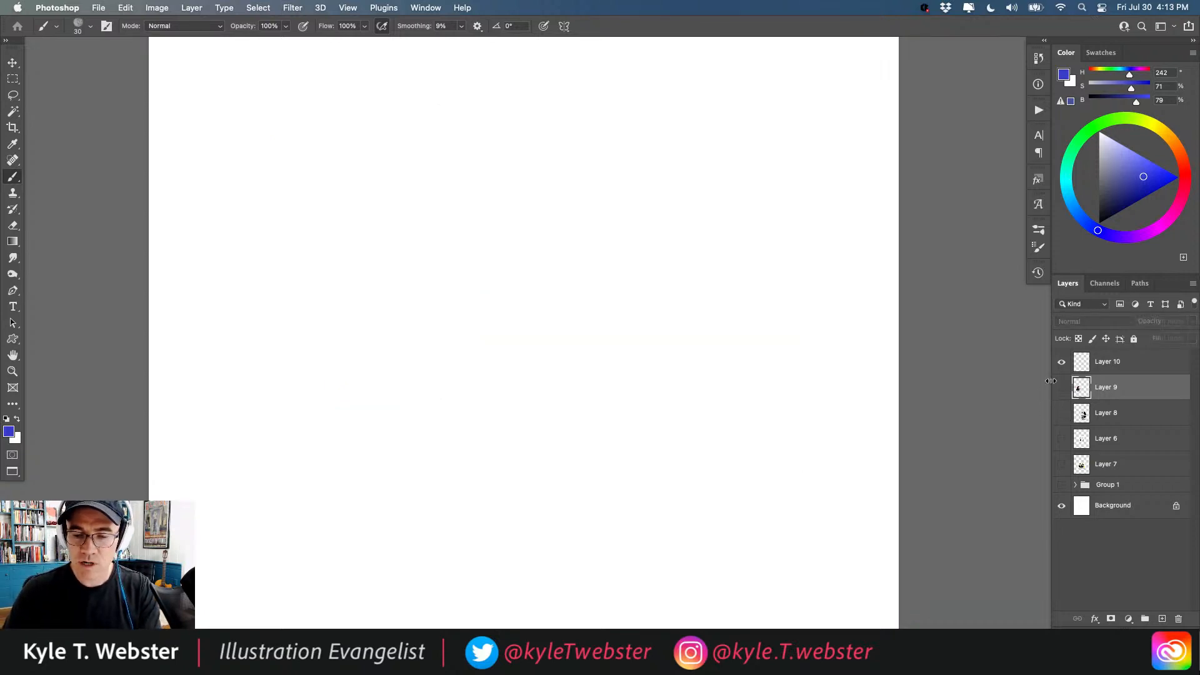
click(1079, 359)
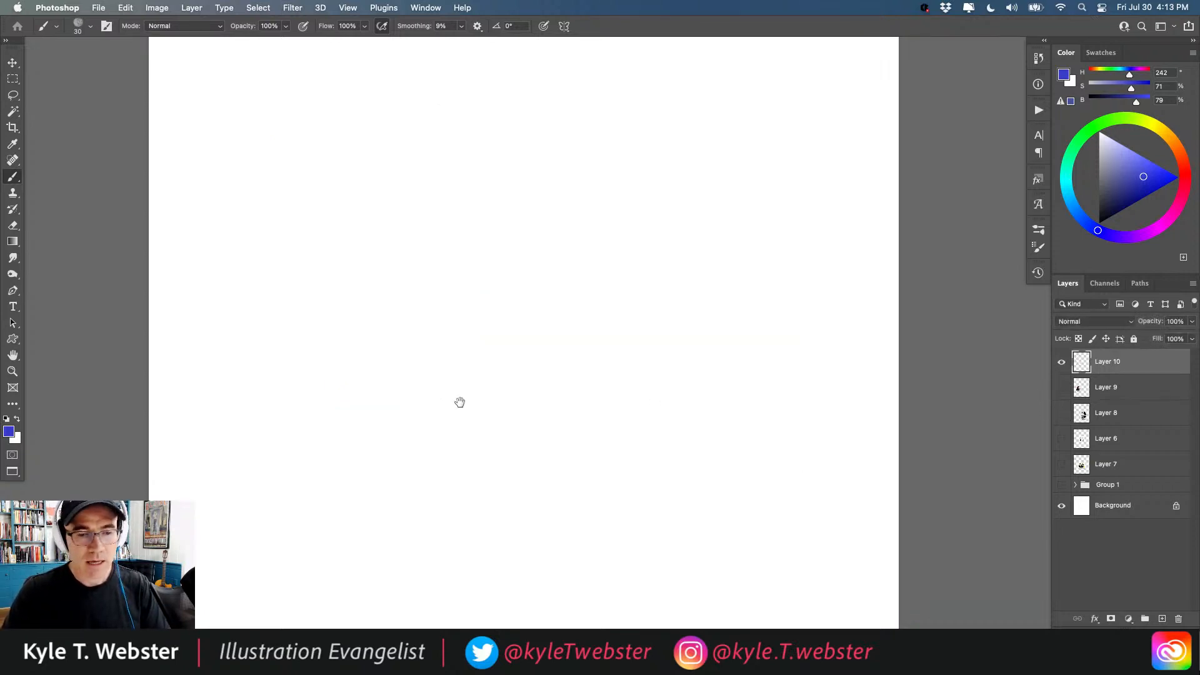
mouse_move(459, 402)
mouse_down()
mouse_move(441, 381)
mouse_move(461, 403)
mouse_up()
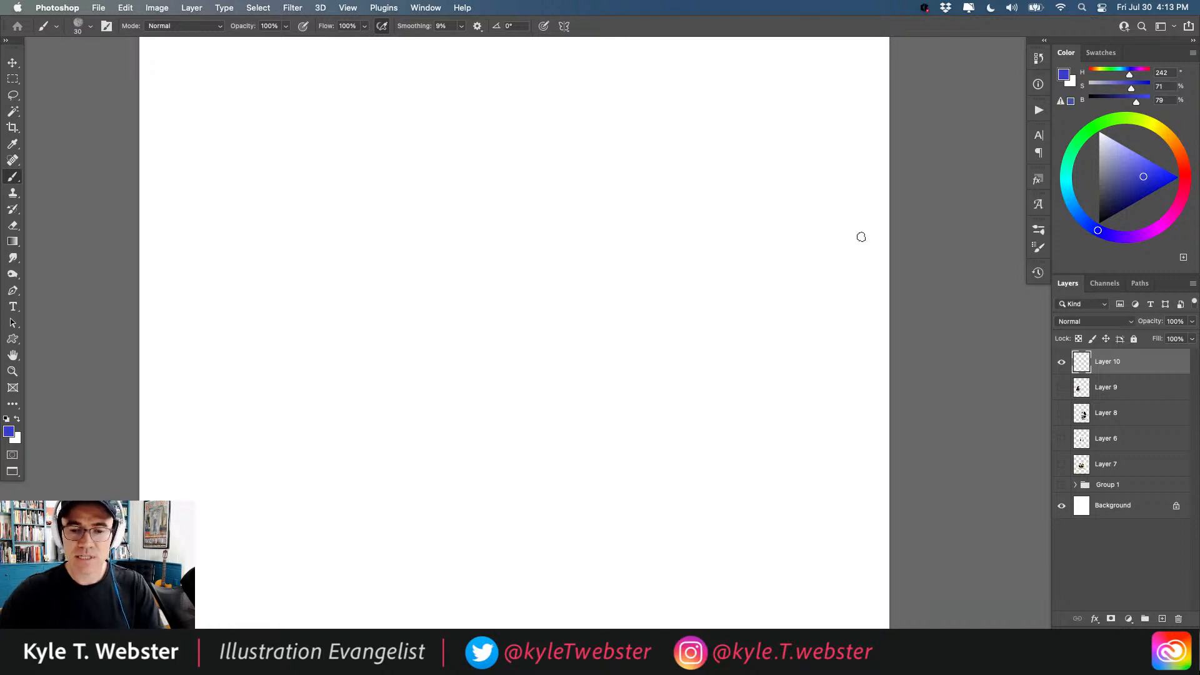
Switch the brush to the Fig Study preset.
click(1037, 229)
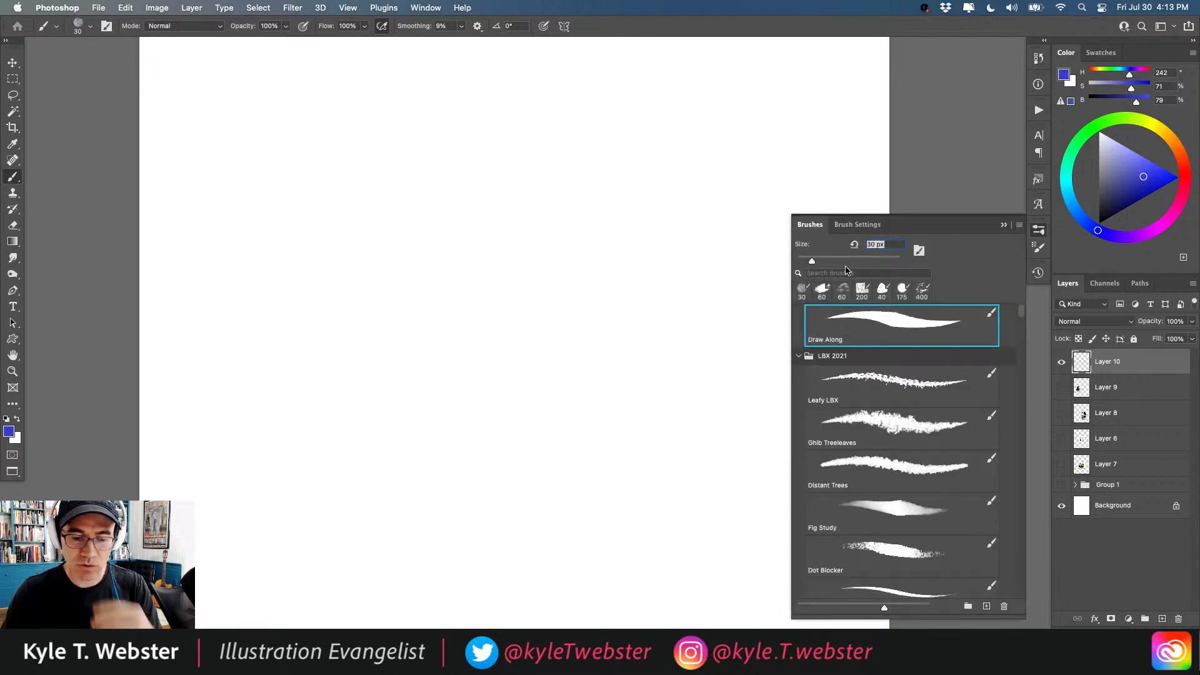
click(882, 509)
click(1004, 226)
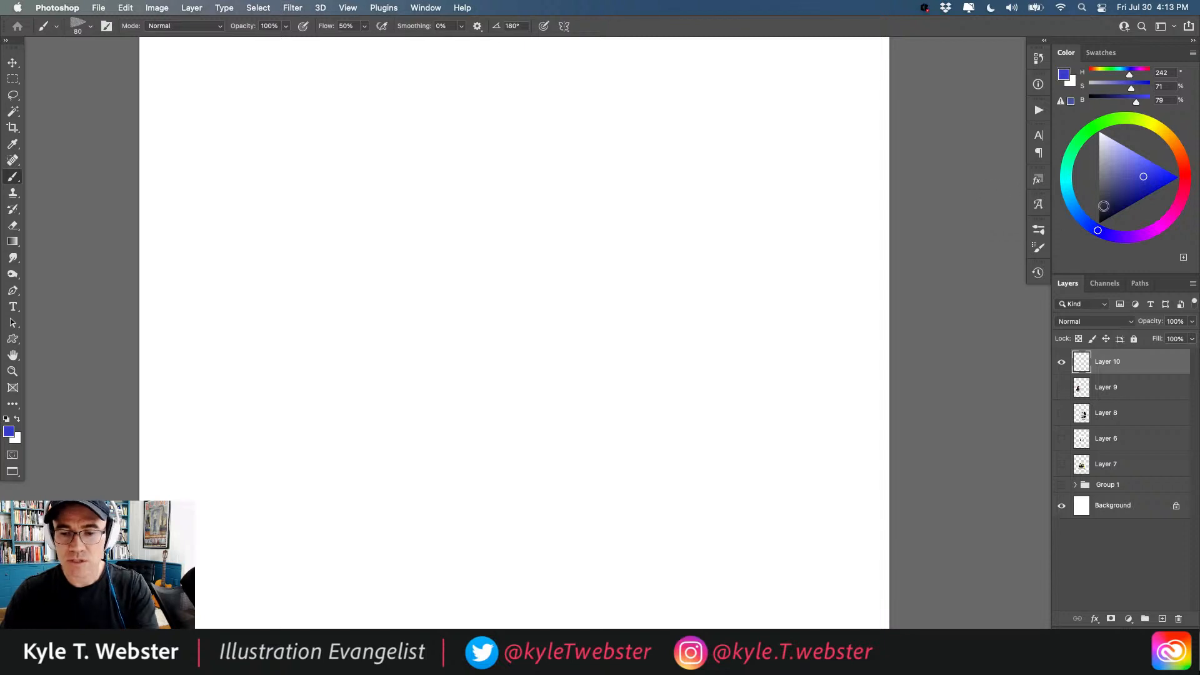
Set the foreground colour to a medium blue (H 205, S 81, B 70) and reduce the brush size to 40 px.
click(1106, 203)
click(1126, 171)
click(1070, 202)
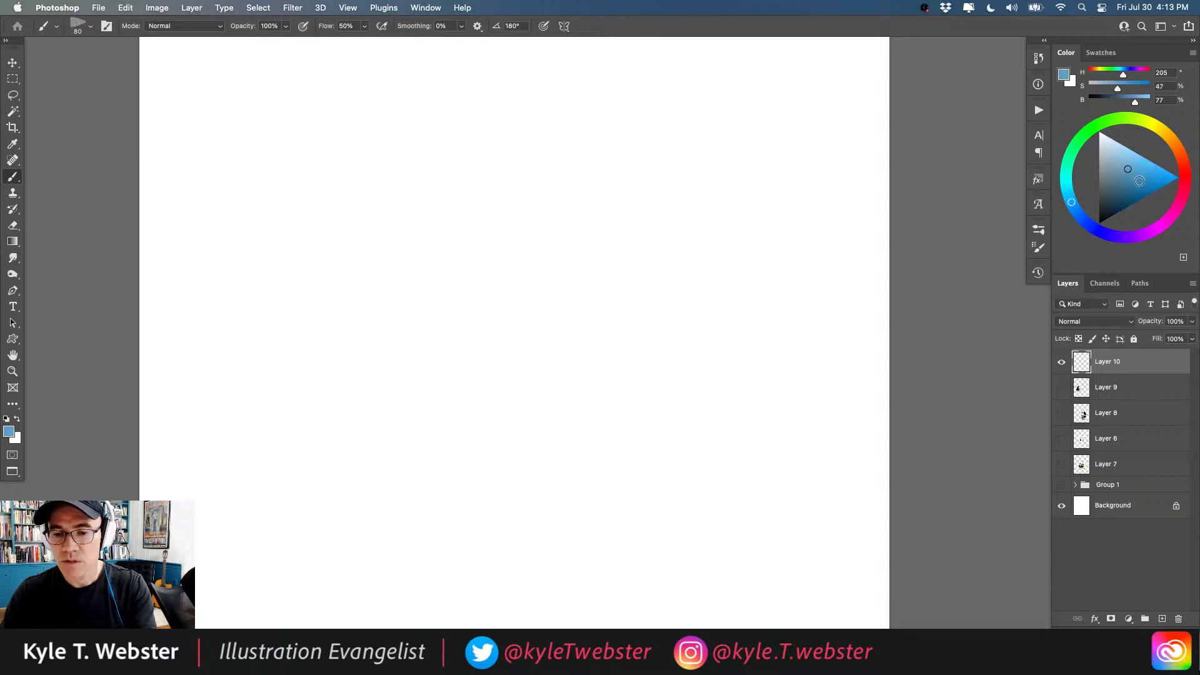
click(1144, 185)
key(bracketleft)
key(bracketleft)
key(bracketleft)
key(bracketleft)
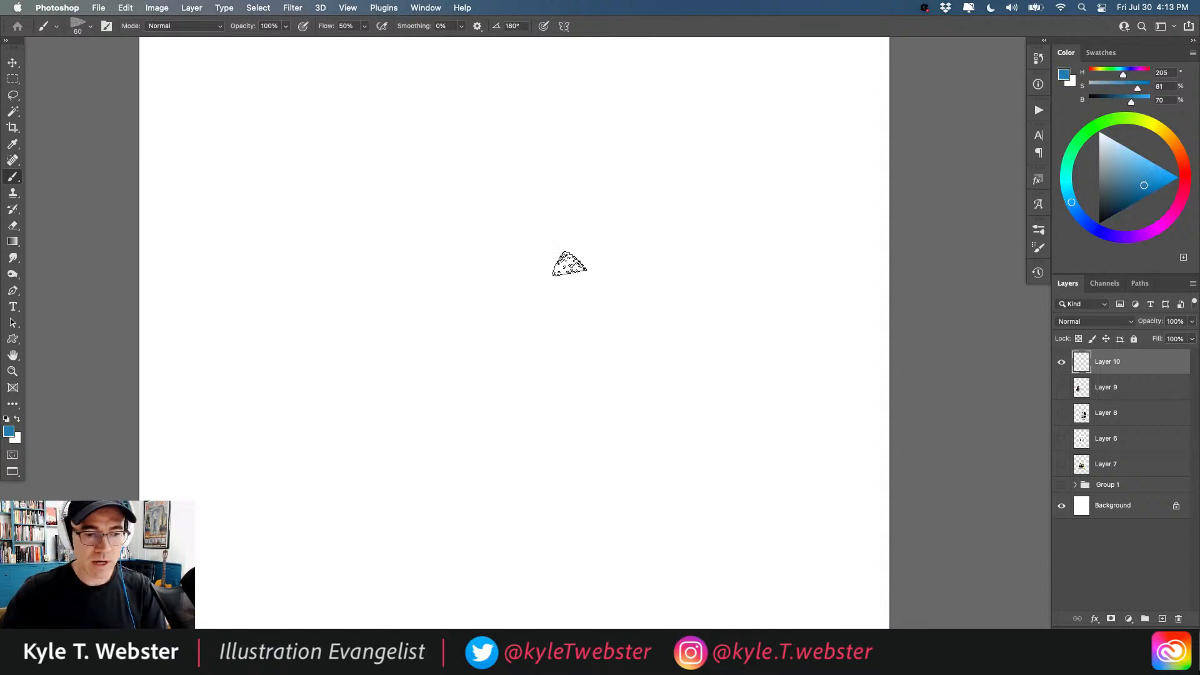
Test the brush on the blank canvas with a long looping stroke and a few slanted strokes, and undo them.
mouse_move(534, 153)
mouse_down()
mouse_move(585, 306)
mouse_move(524, 331)
mouse_move(466, 399)
mouse_move(270, 439)
mouse_up()
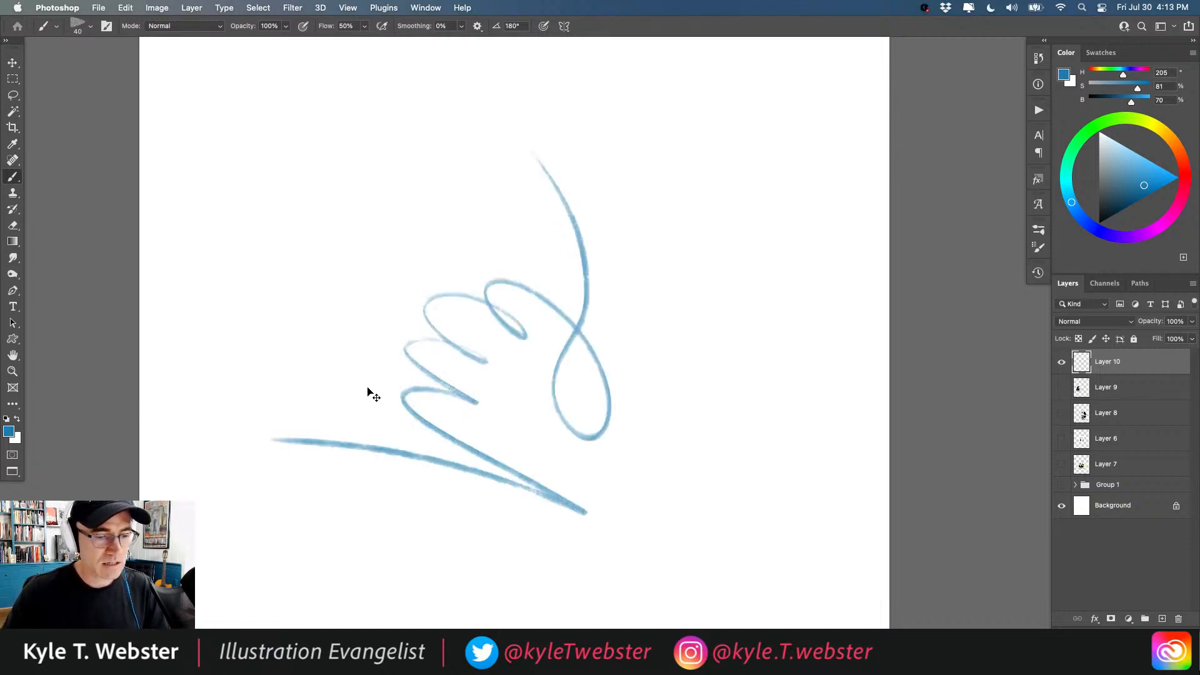
drag(368, 216, 341, 350)
drag(380, 287, 348, 531)
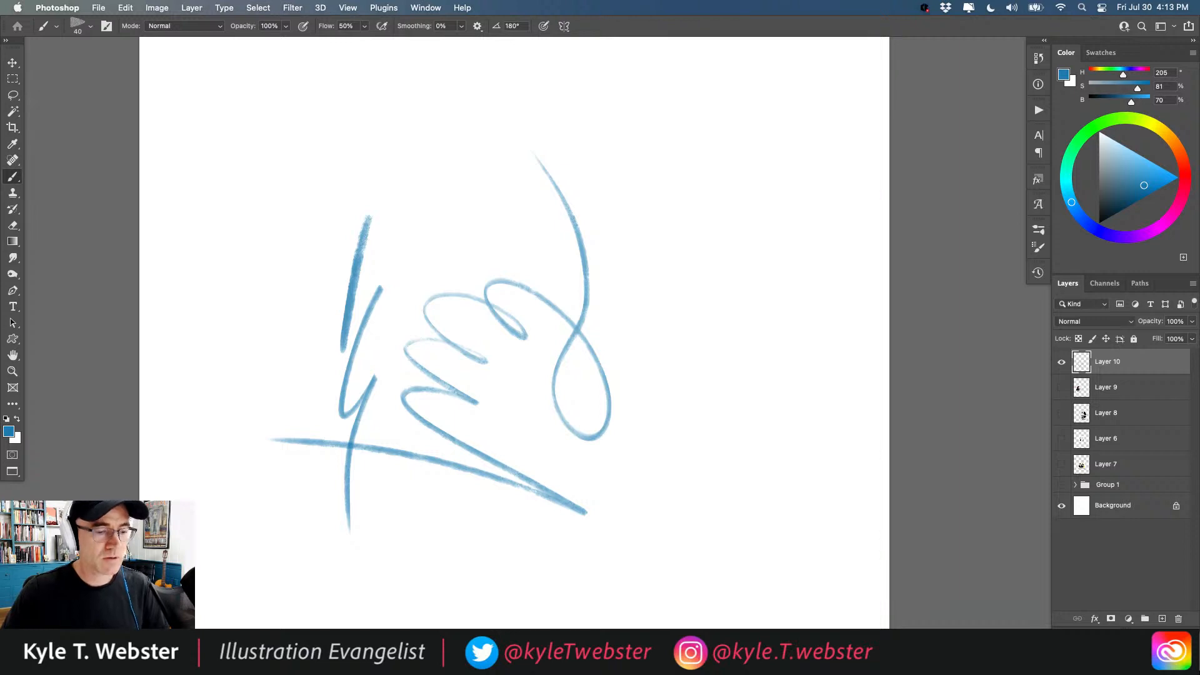
key(super+z)
key(super+z)
key(super+z)
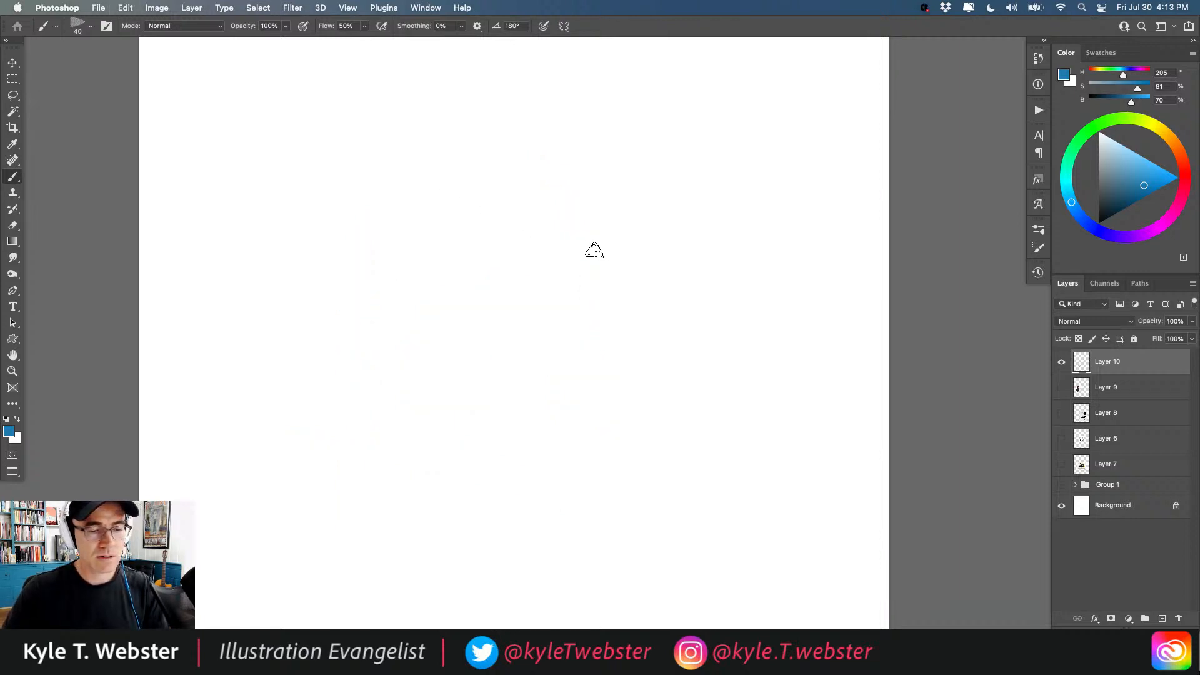
Try a wavy line and some short zigzag marks near the canvas centre, and undo them.
mouse_move(605, 251)
mouse_down()
mouse_move(518, 337)
mouse_move(492, 417)
mouse_up()
drag(462, 284, 420, 335)
drag(423, 299, 381, 328)
key(super+z)
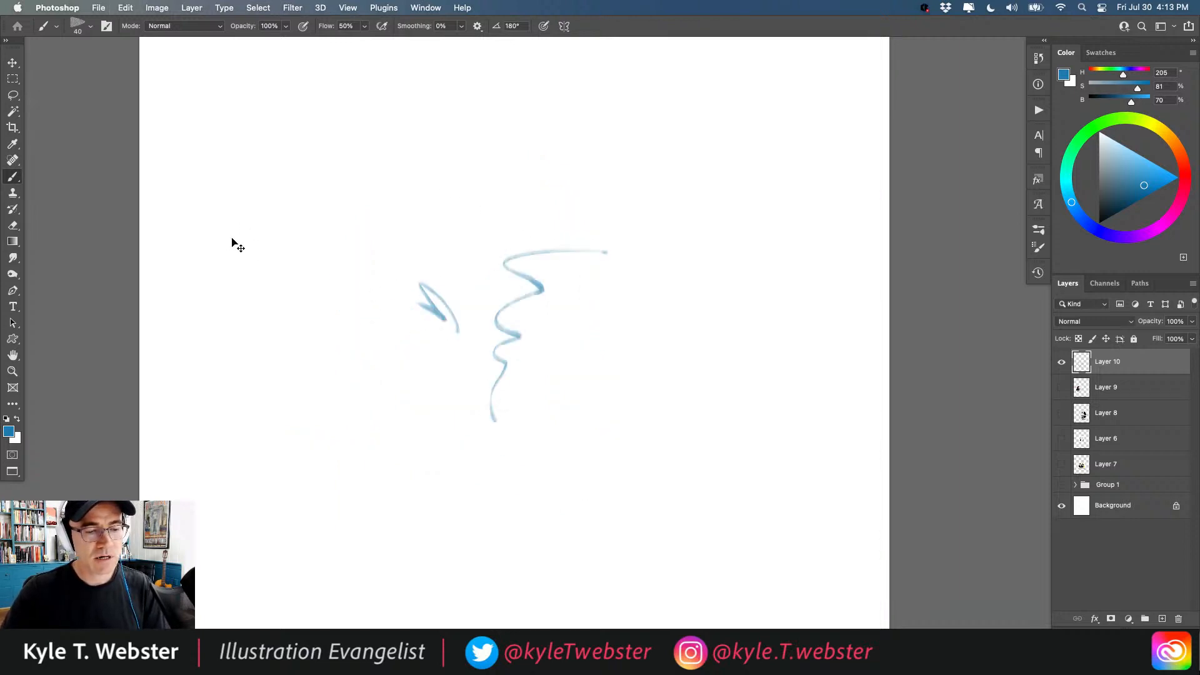
key(super+z)
key(super+z)
Switch to the Concept Marker brush.
click(1038, 229)
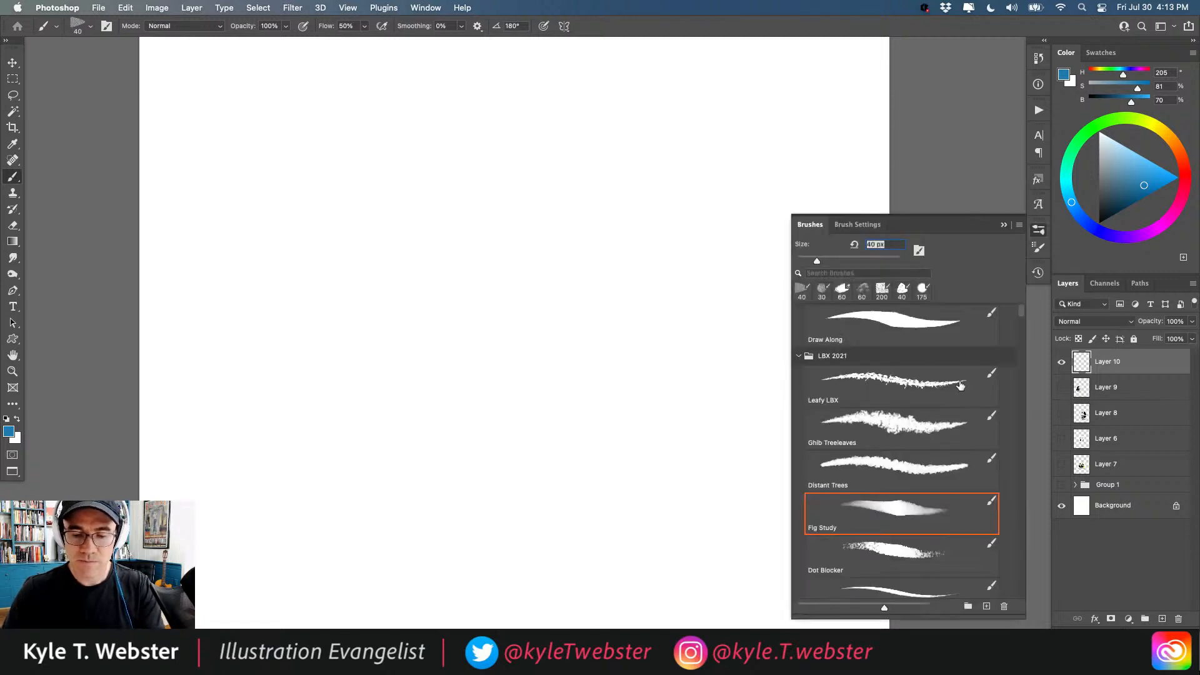
scroll(1019, 332, down, 5)
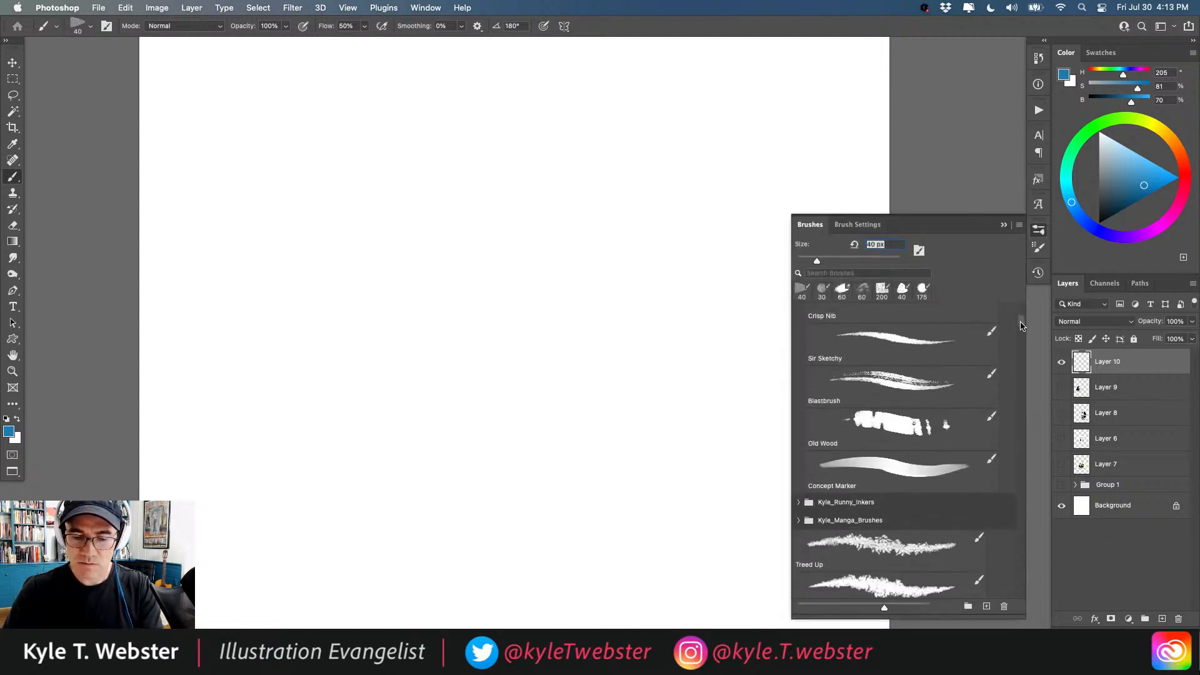
click(885, 464)
Test the marker brush with loose strokes on the empty canvas and undo them.
mouse_move(485, 147)
mouse_down()
mouse_move(584, 284)
mouse_move(512, 378)
mouse_move(491, 455)
mouse_move(301, 427)
mouse_up()
mouse_move(383, 355)
mouse_down()
mouse_move(413, 324)
mouse_move(311, 302)
mouse_up()
key(super+z)
key(super+minus)
key(super+z)
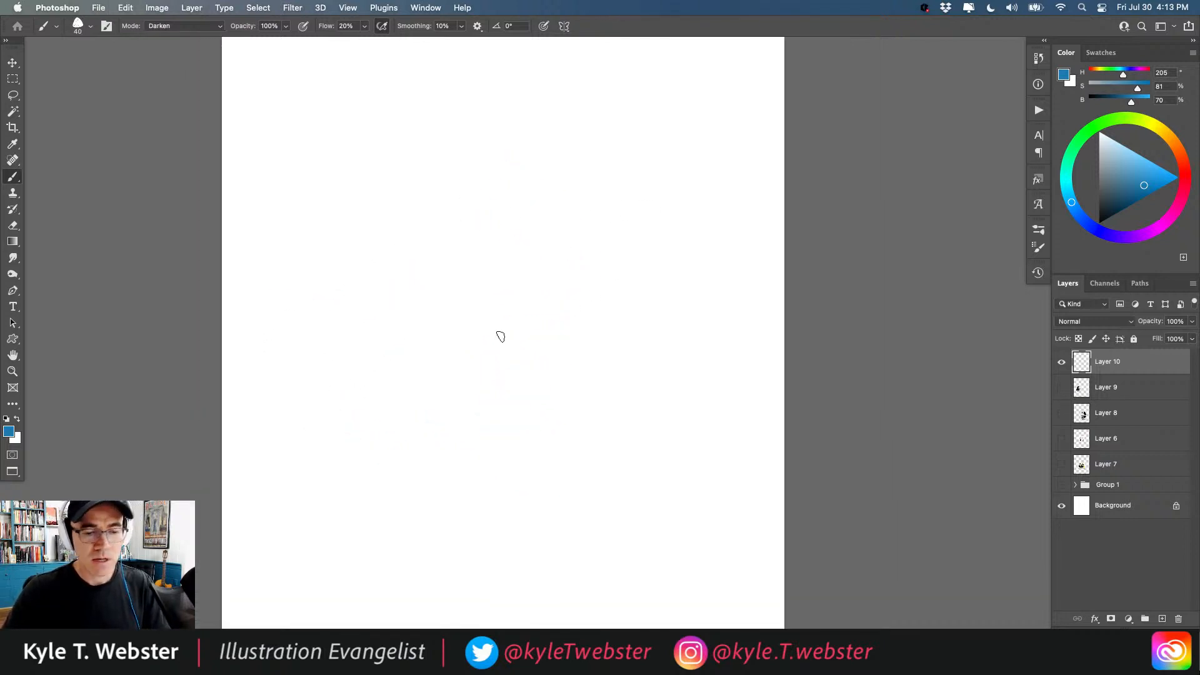
Show and expand Group 1, and hide Layers 4, 3 and 2 so only the front-facing portrait on Layer 1 remains.
click(1066, 466)
click(1062, 464)
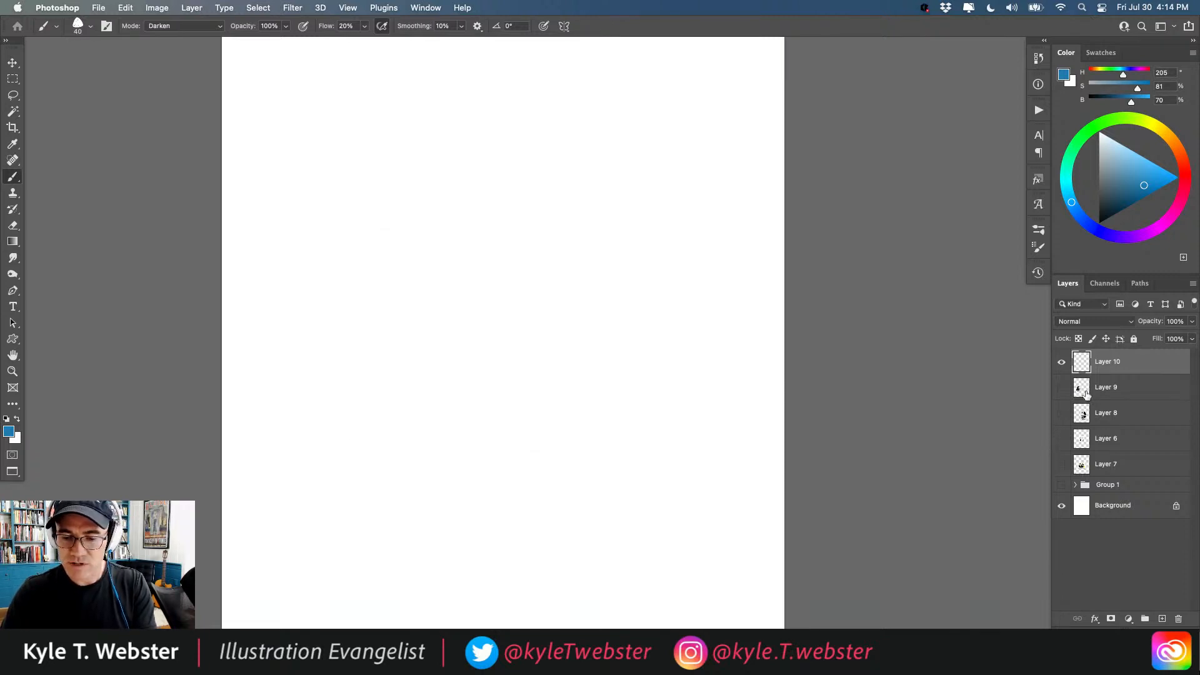
click(1063, 486)
click(1075, 484)
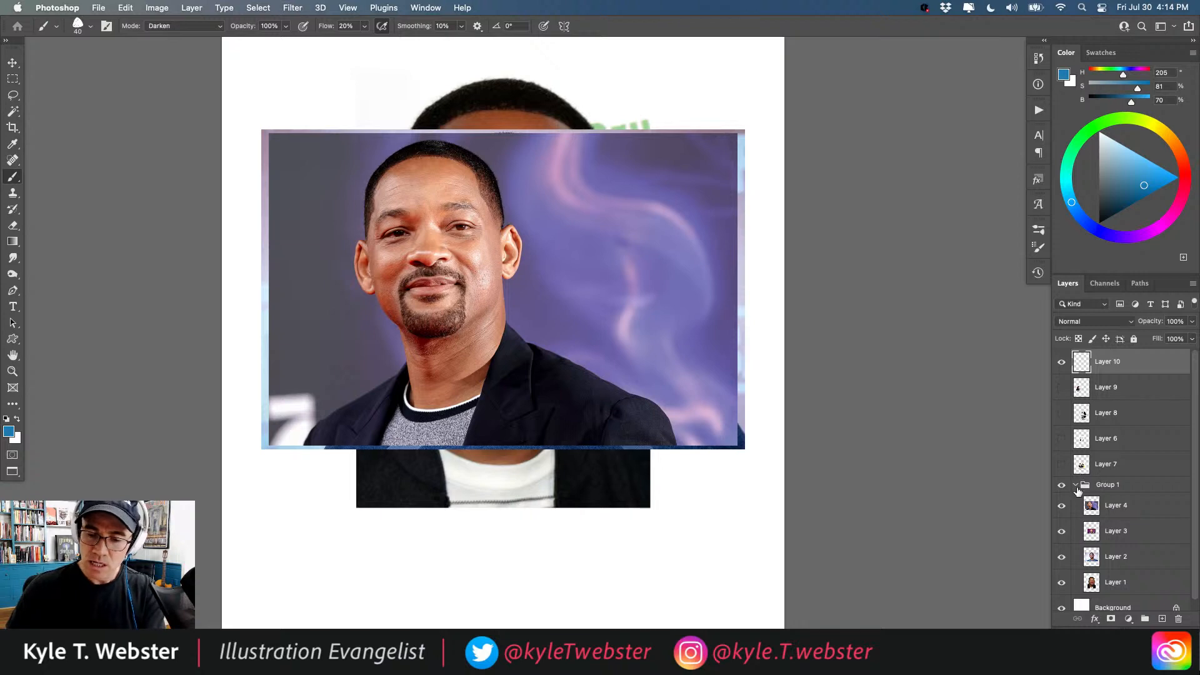
scroll(1196, 397, down, 1)
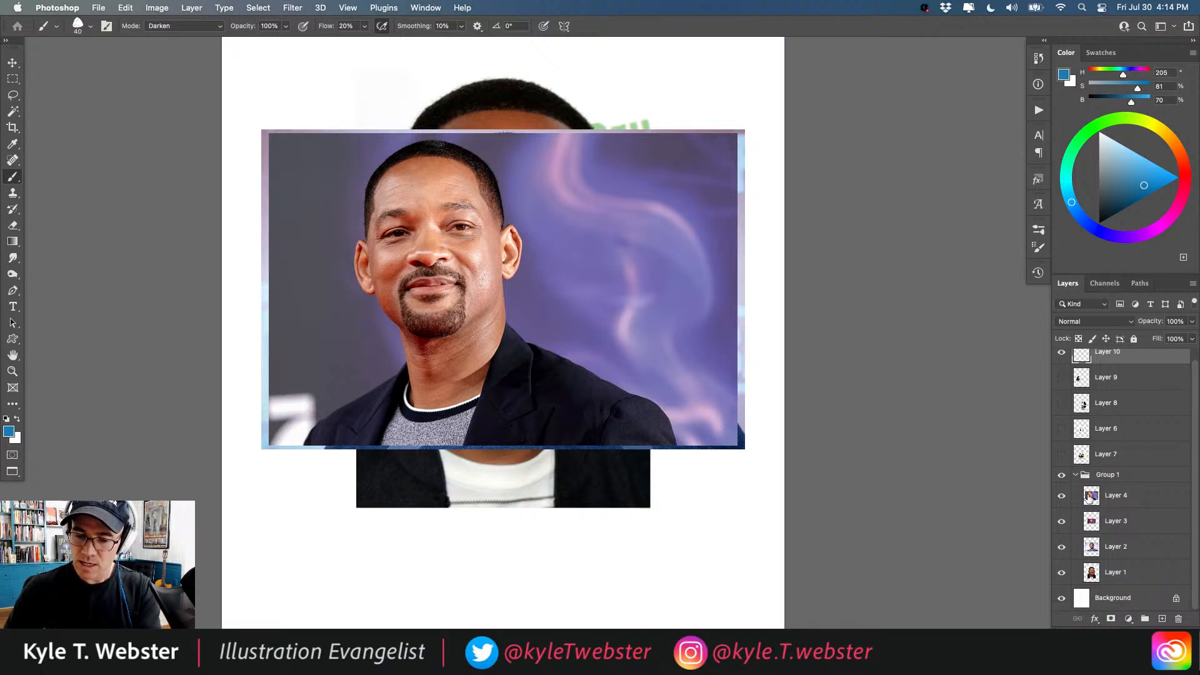
drag(1060, 498, 1061, 548)
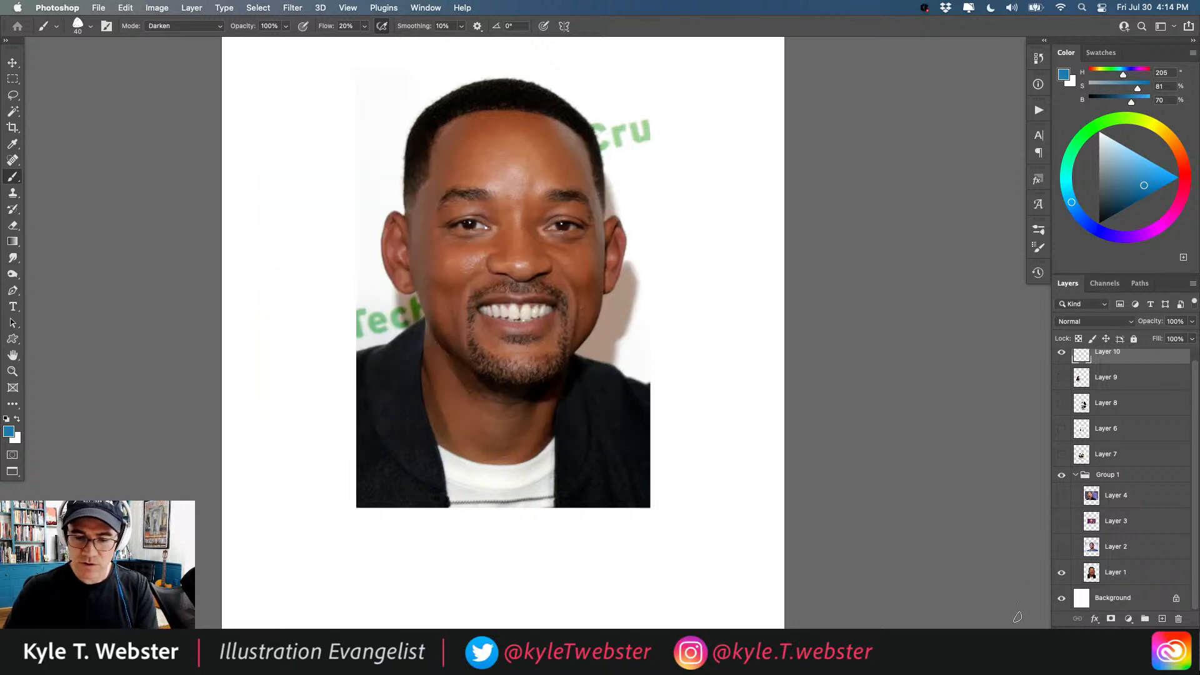
click(1091, 568)
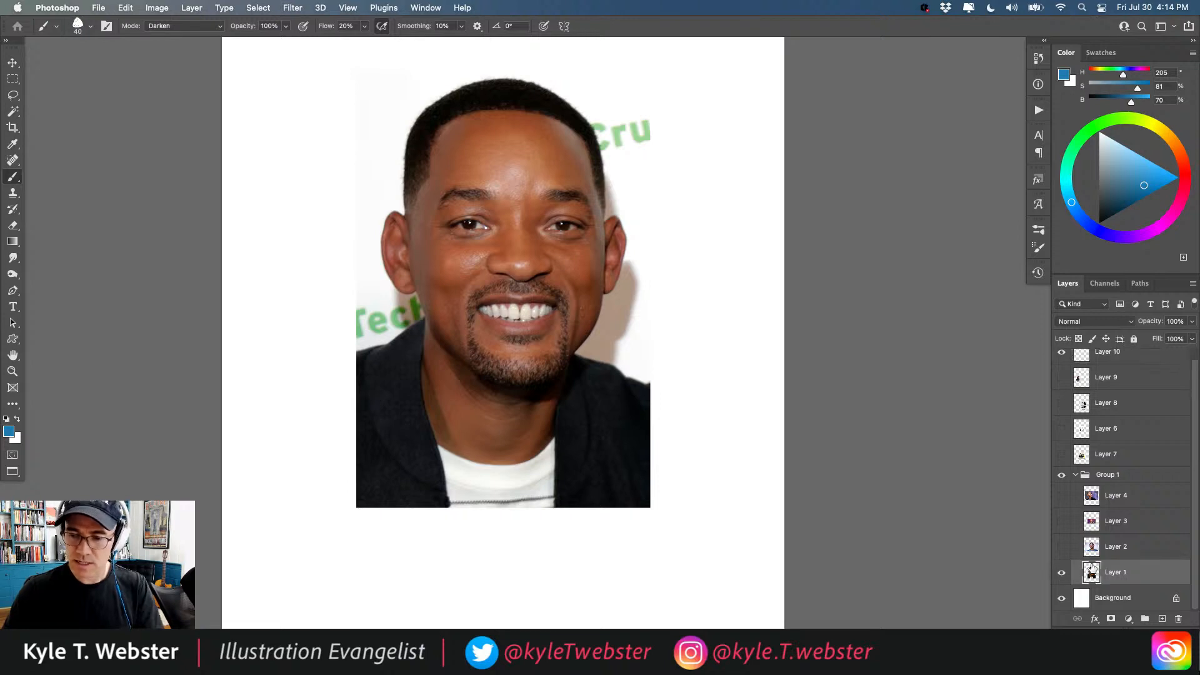
key(super+t)
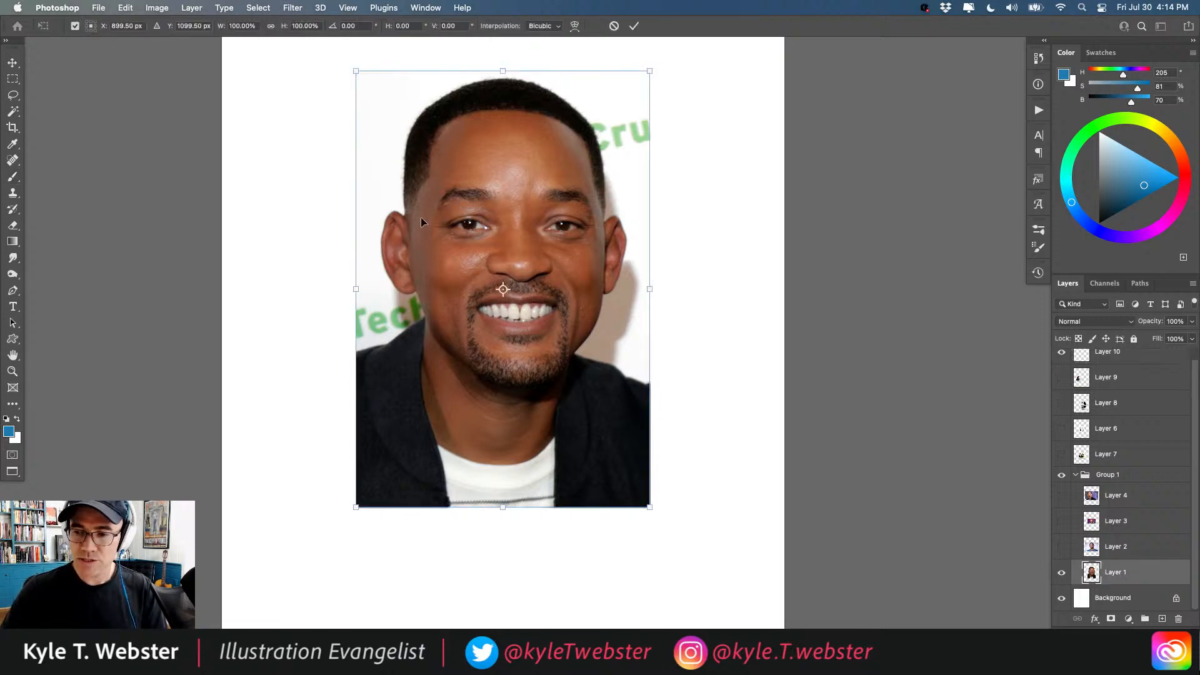
key(Return)
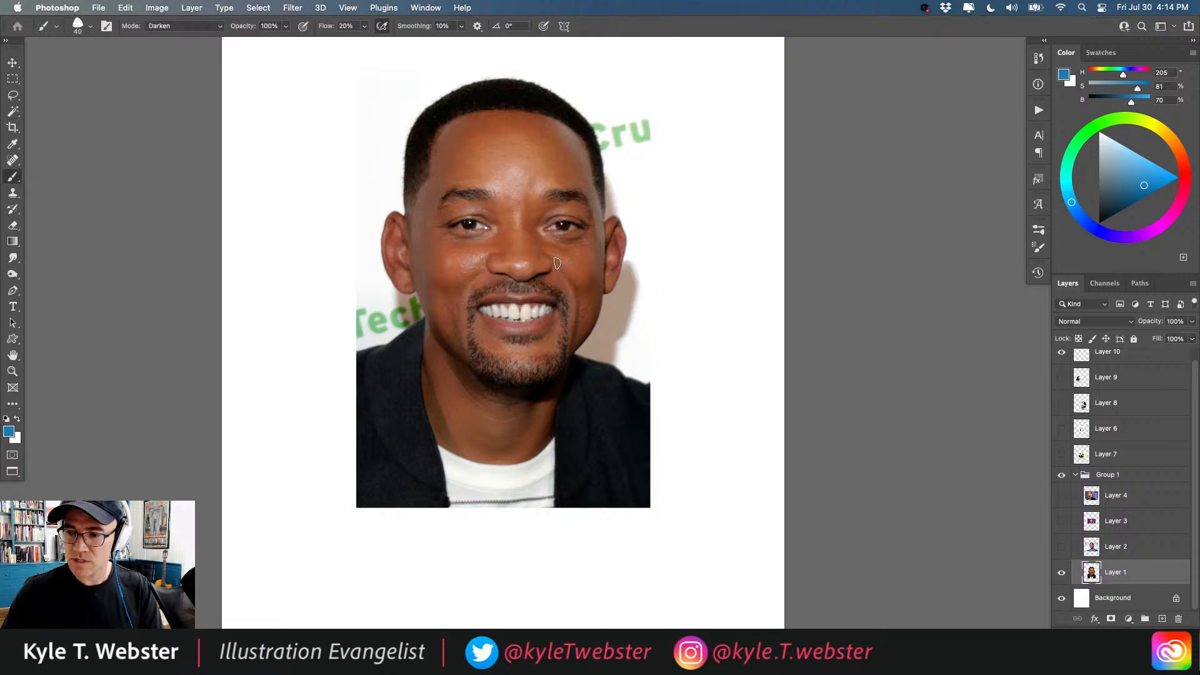
Widen the canvas symmetrically with the Crop tool to make room beside the Layer 1 portrait.
key(c)
drag(782, 294, 899, 307)
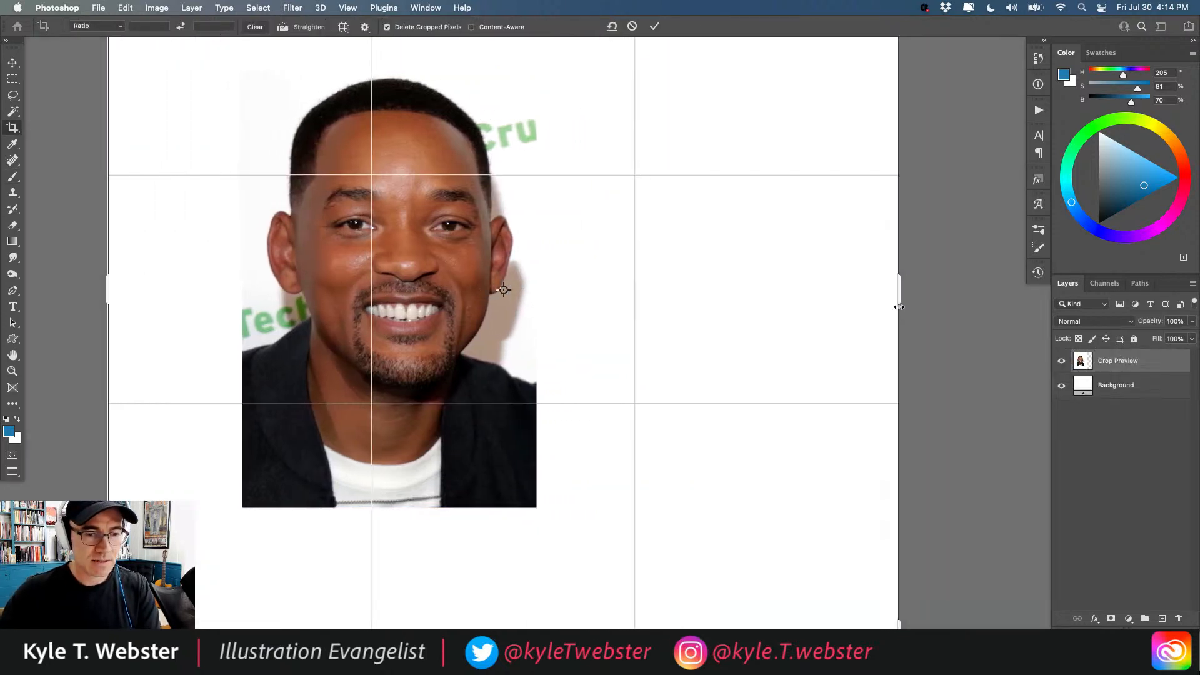
key(Return)
key(super+minus)
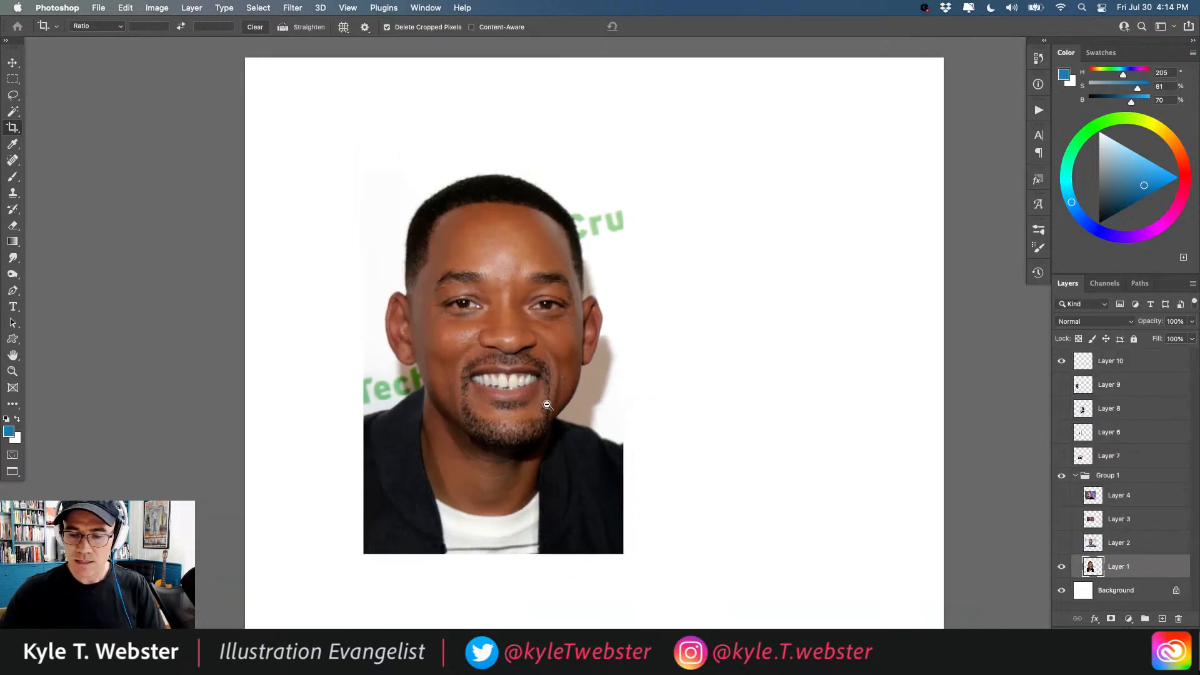
Add a new layer directly above the Background and set the foreground colour to light grey d7d6d4.
click(1119, 590)
click(1161, 618)
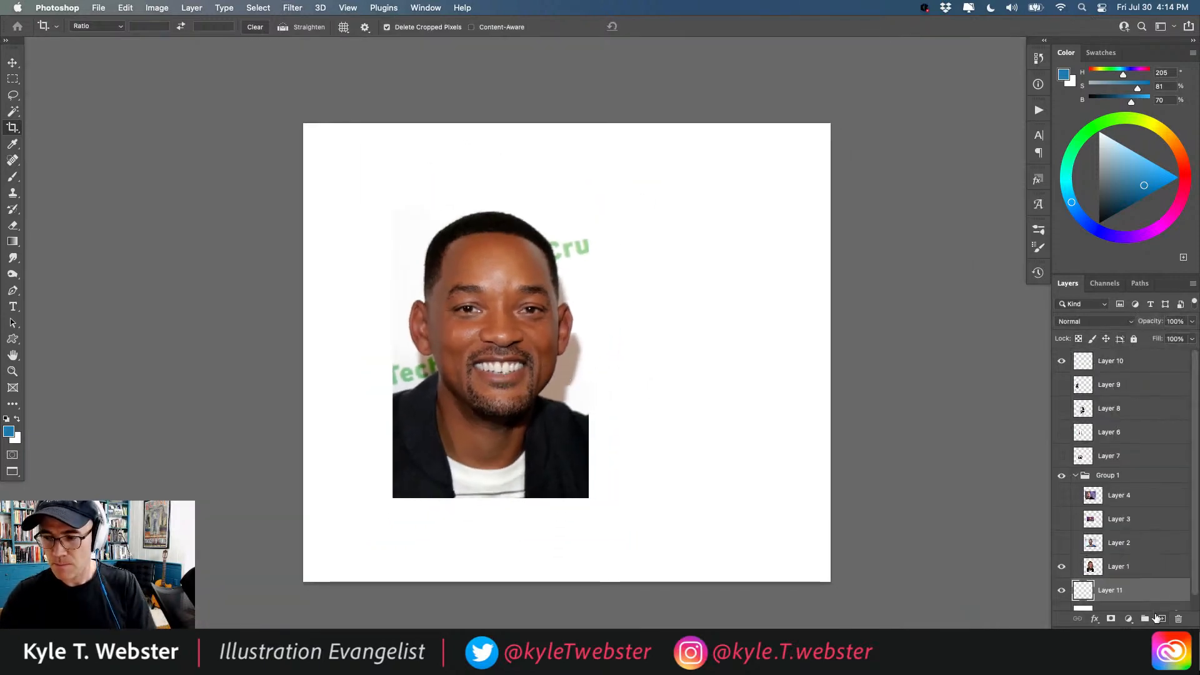
key(m)
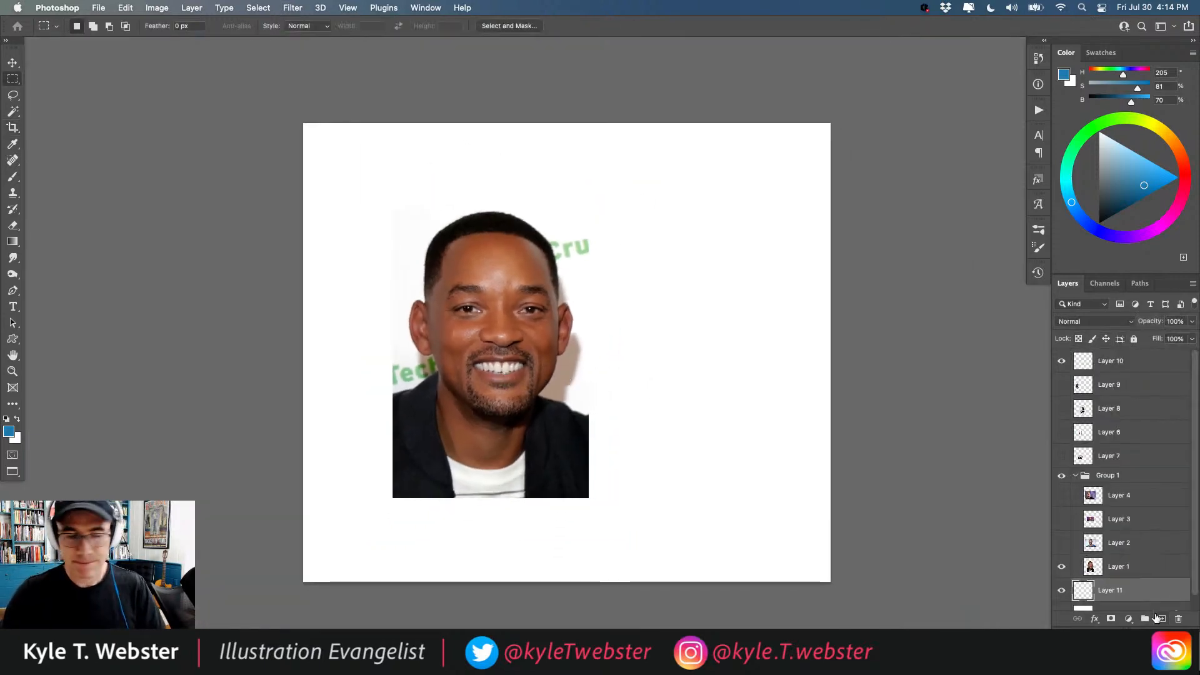
click(8, 435)
drag(78, 351, 159, 337)
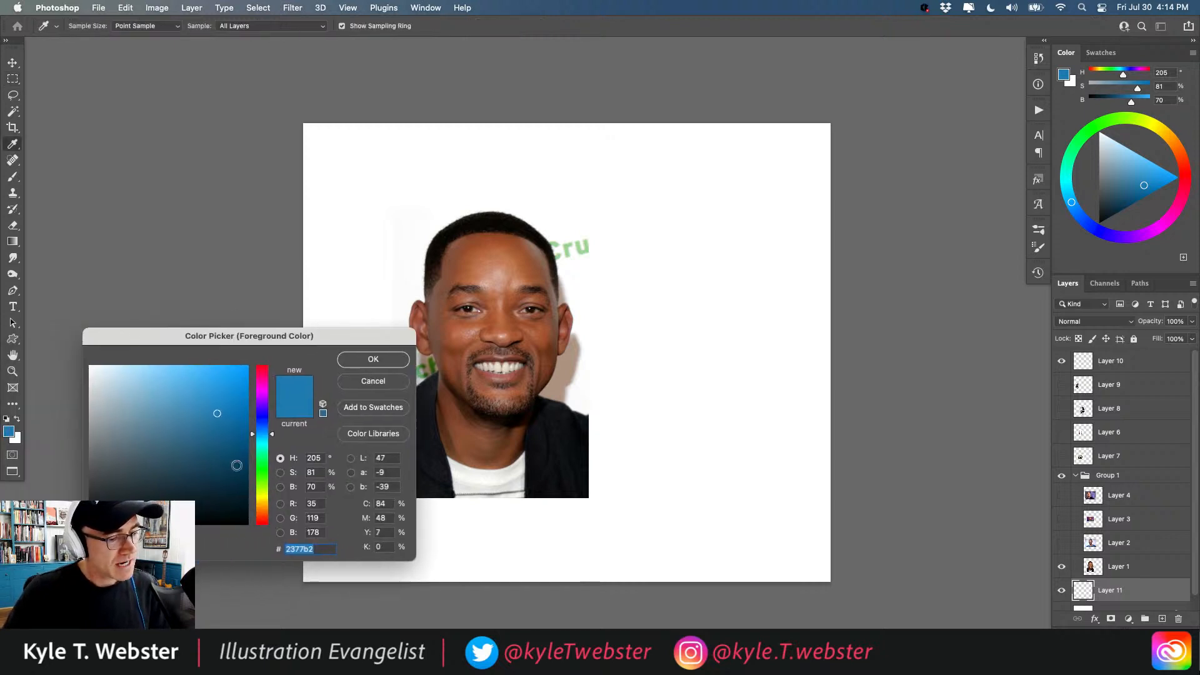
click(262, 513)
drag(98, 379, 91, 388)
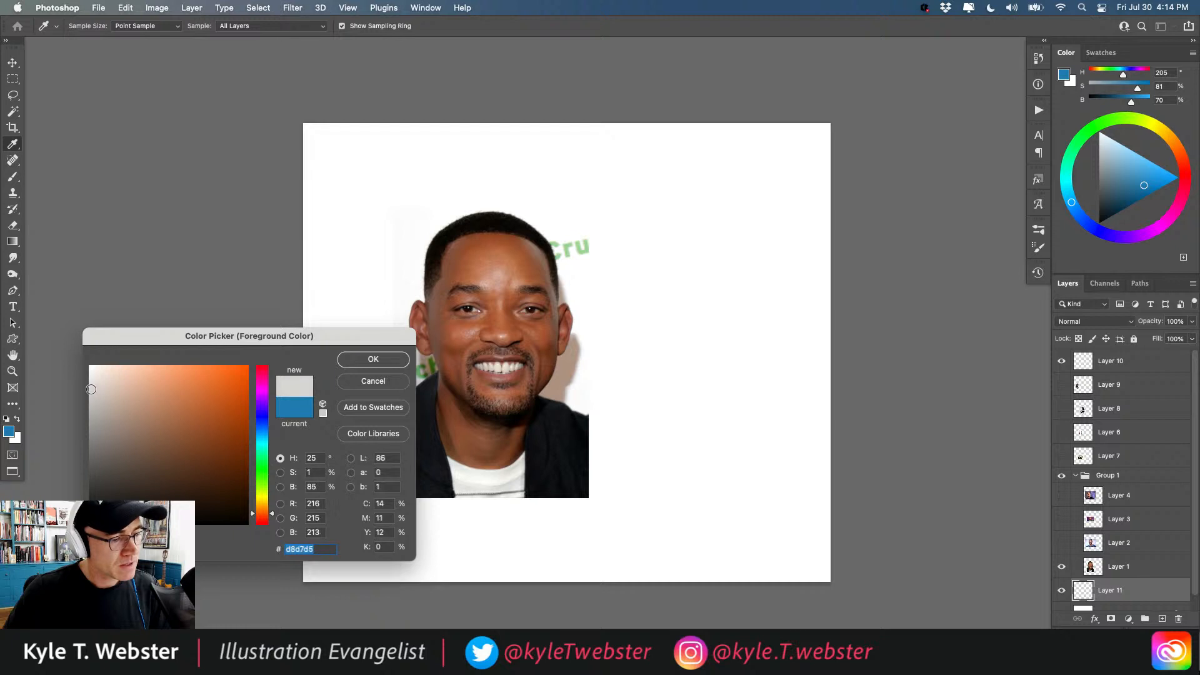
click(270, 511)
click(353, 360)
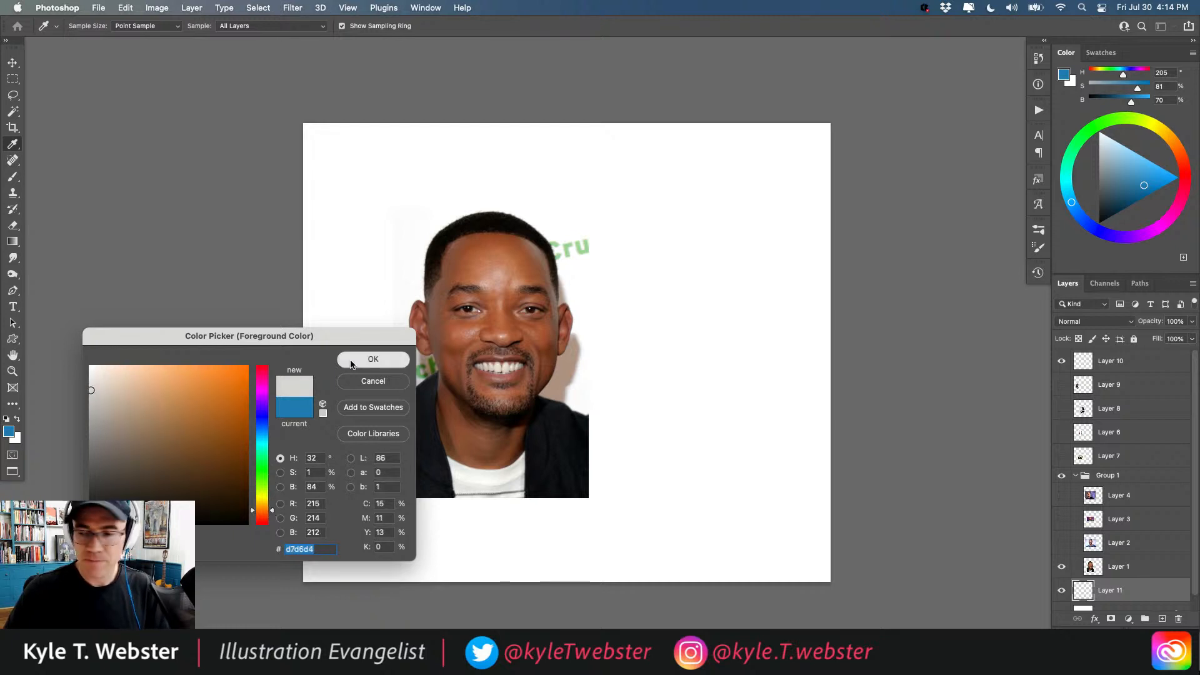
Fill a tall rectangle covering the left three-fifths of the canvas with the light grey on the new layer, and deselect.
key(m)
drag(310, 131, 631, 569)
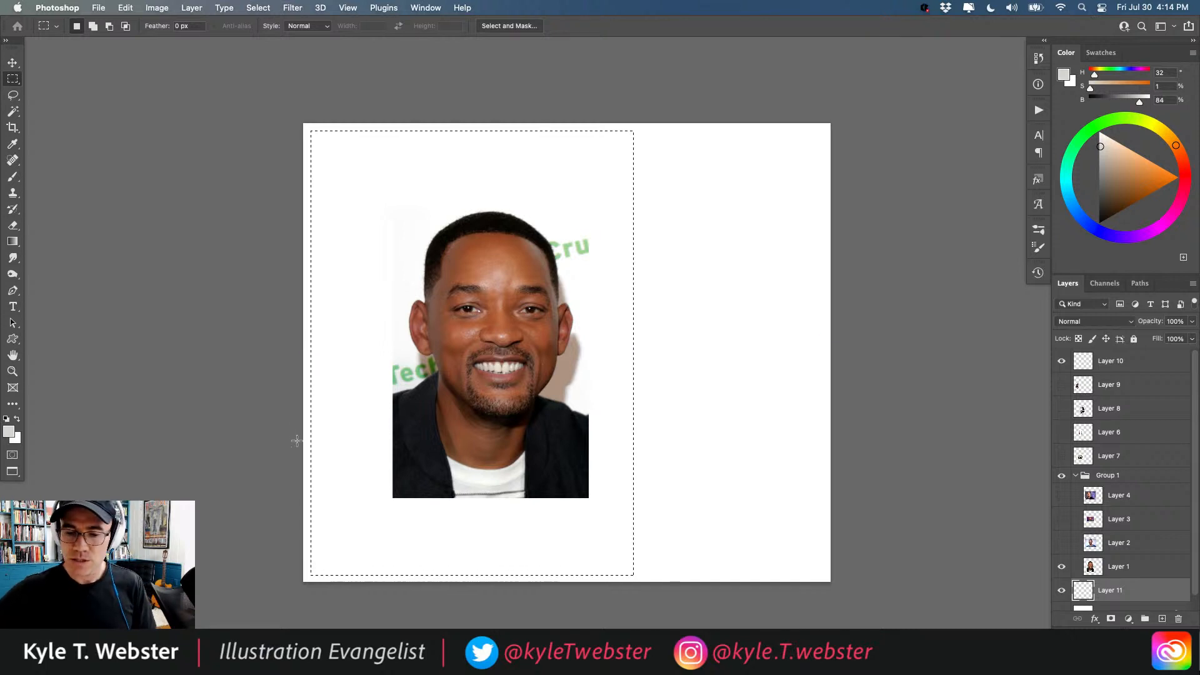
key(alt+BackSpace)
key(ctrl+d)
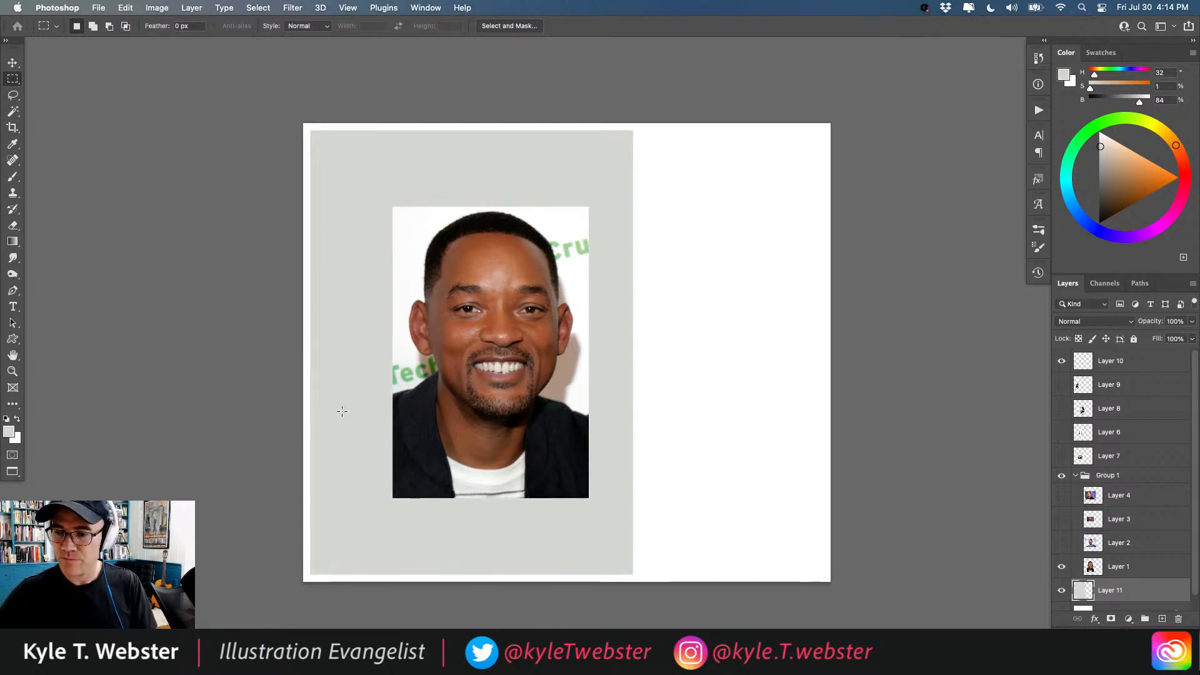
Move the Layer 1 portrait to the upper right of the canvas beside the grey area, scaled to about 80%.
key(v)
click(1098, 562)
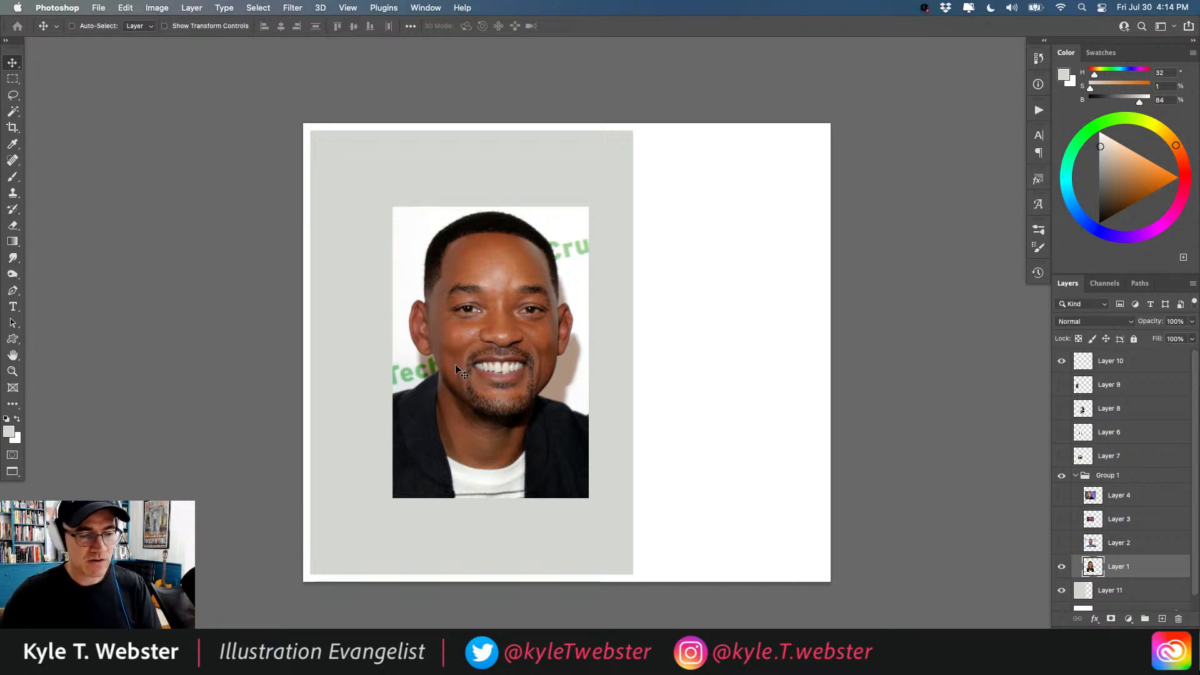
drag(464, 366, 672, 262)
key(ctrl+t)
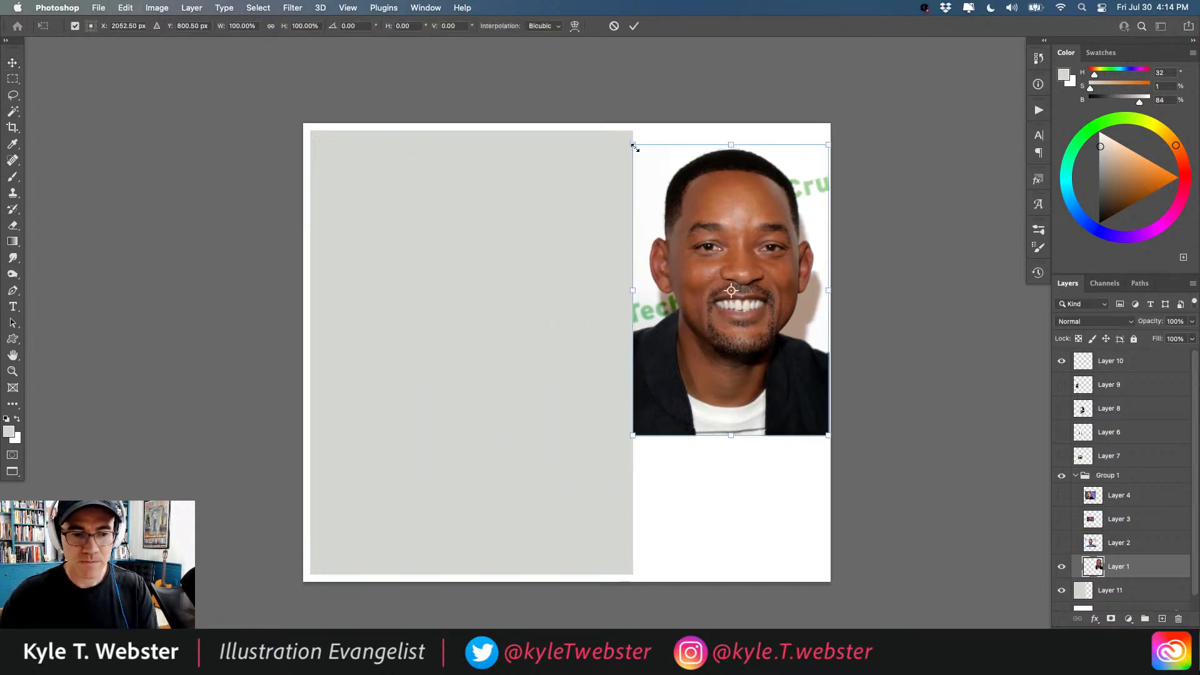
drag(634, 146, 653, 175)
drag(682, 241, 690, 201)
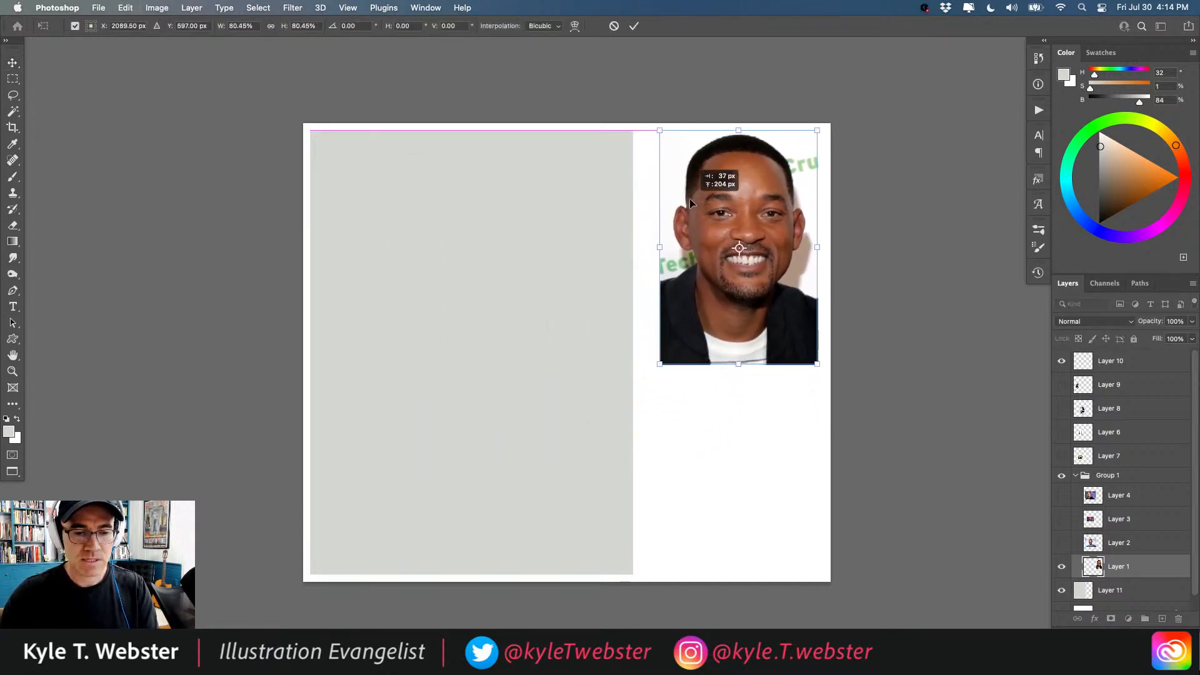
key(Return)
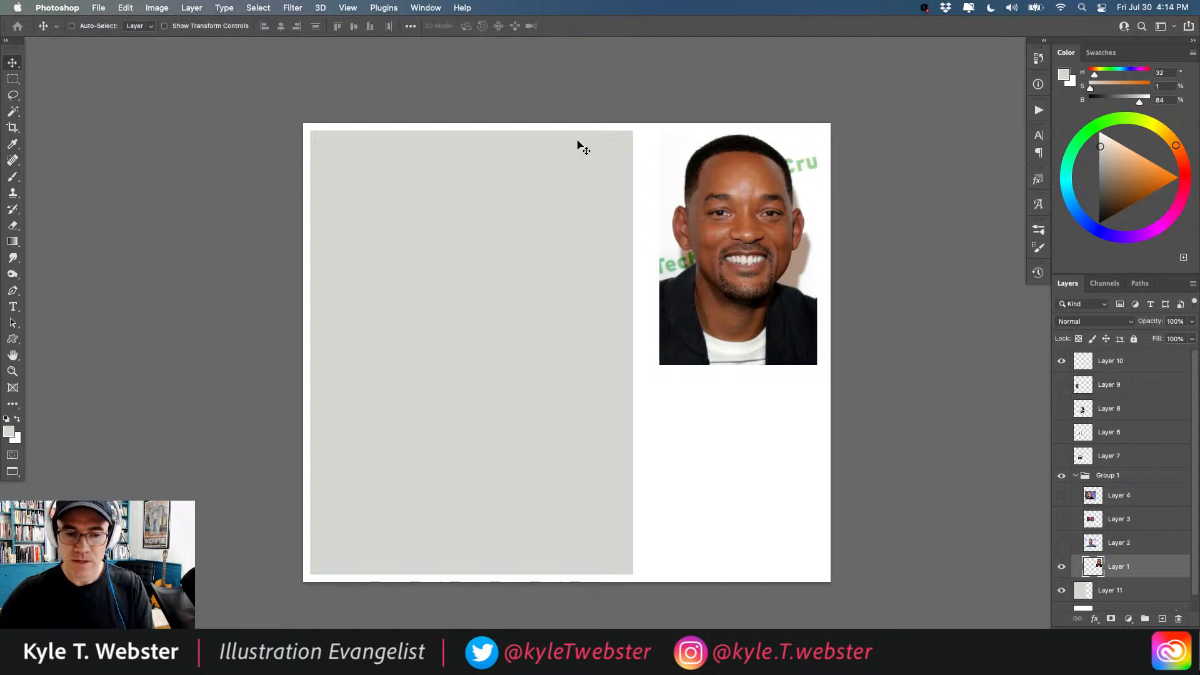
Show Layer 2 and trim its photo to a rectangle around the head and shoulders by deleting everything outside.
click(1060, 544)
click(1092, 546)
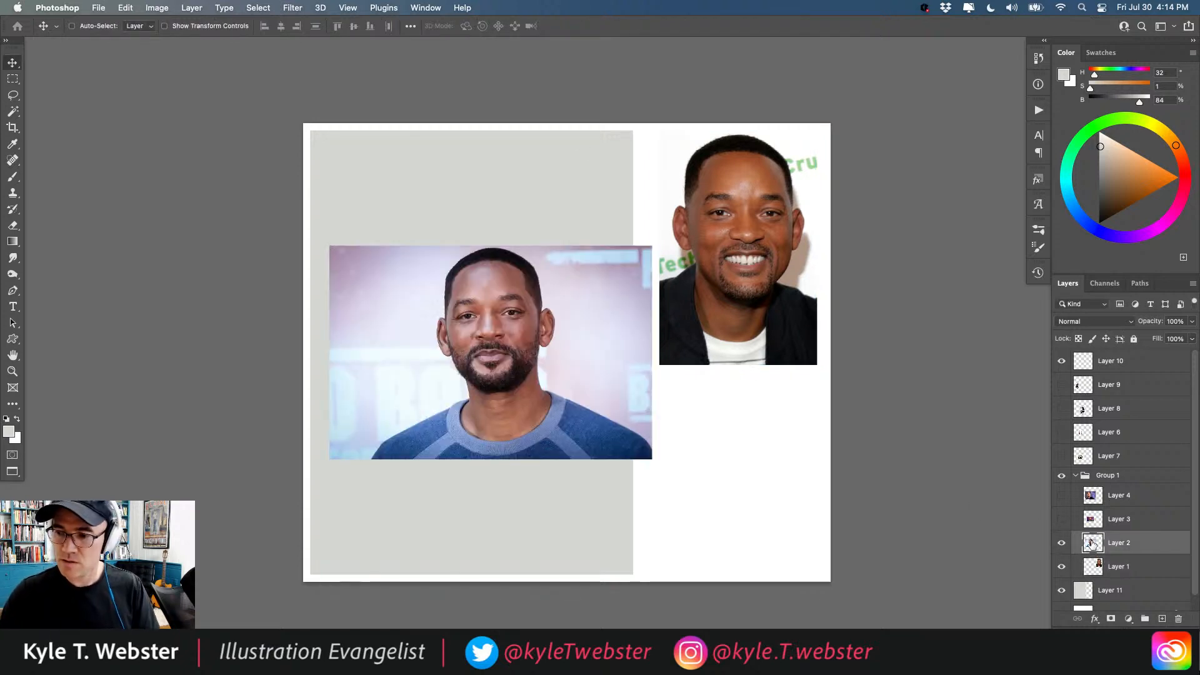
key(m)
drag(424, 246, 576, 452)
key(ctrl+shift+i)
key(Delete)
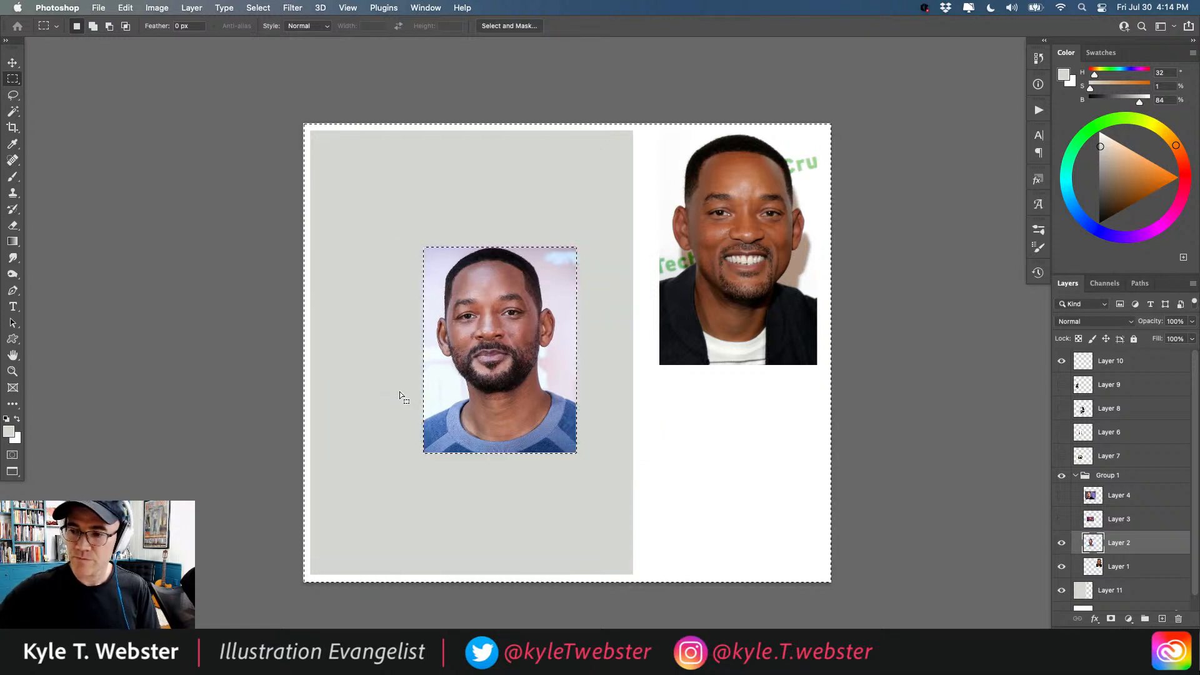
key(ctrl+d)
Move the trimmed Layer 2 portrait to the white strip below the first portrait, and hide its layer.
key(v)
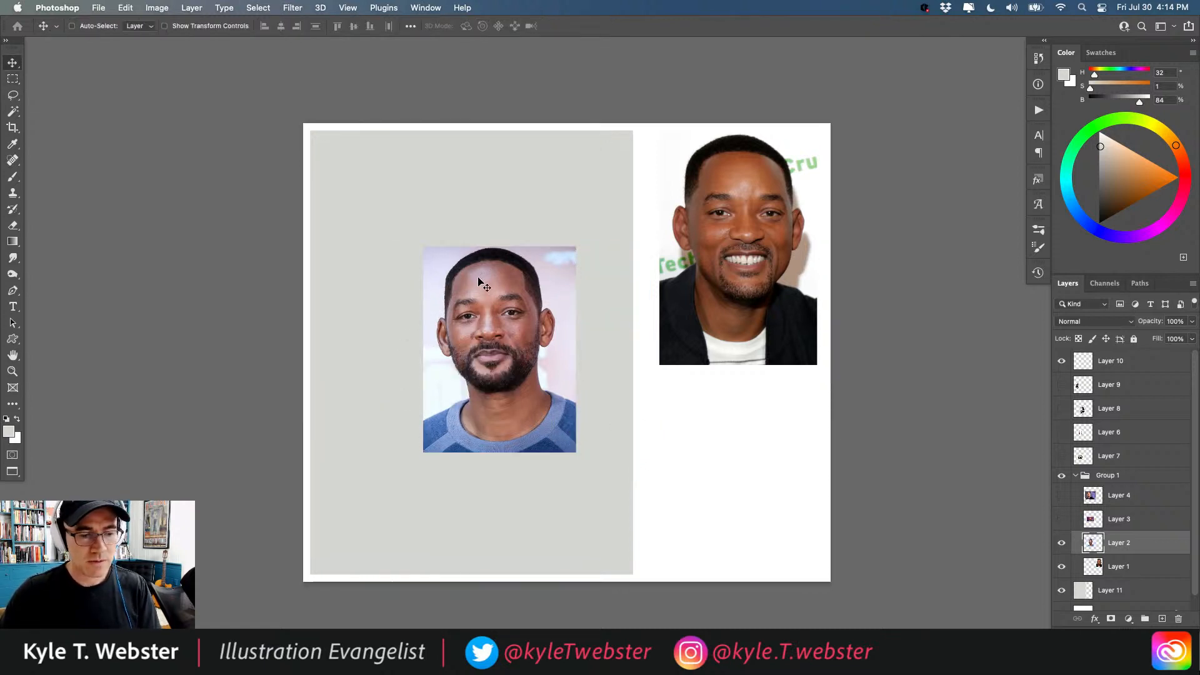
drag(475, 286, 704, 392)
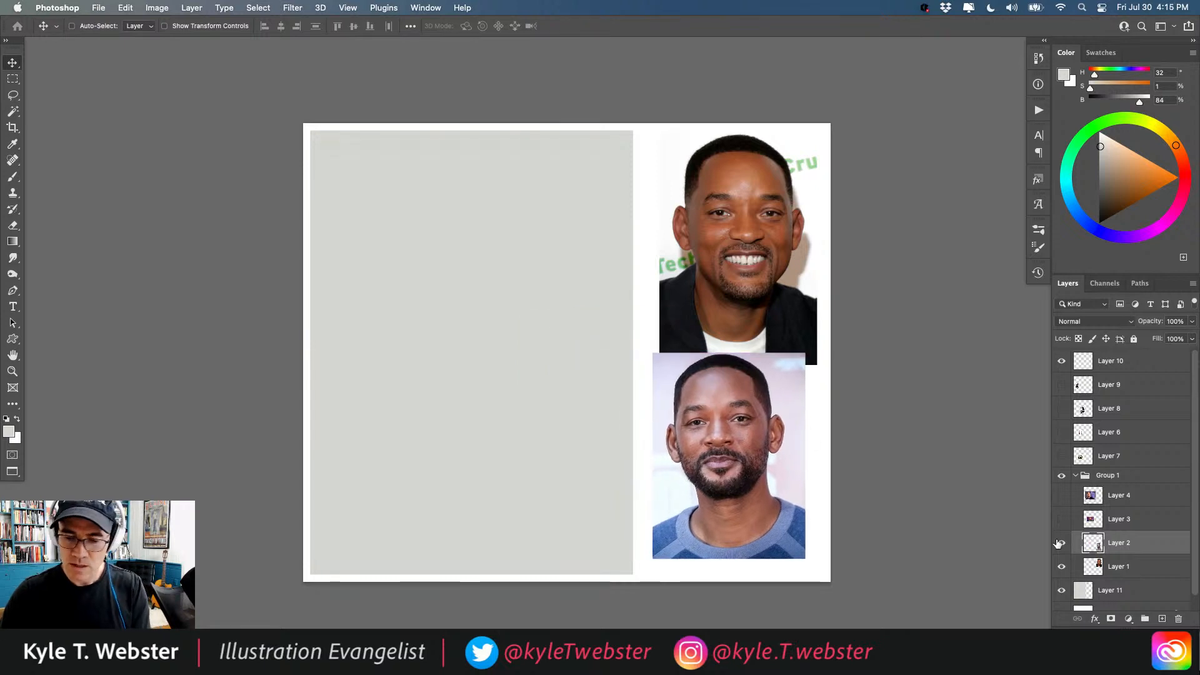
click(1061, 543)
Show Layers 3 and 4, and trim the Layer 4 photo to the head and shoulders by deleting its surroundings.
click(1060, 519)
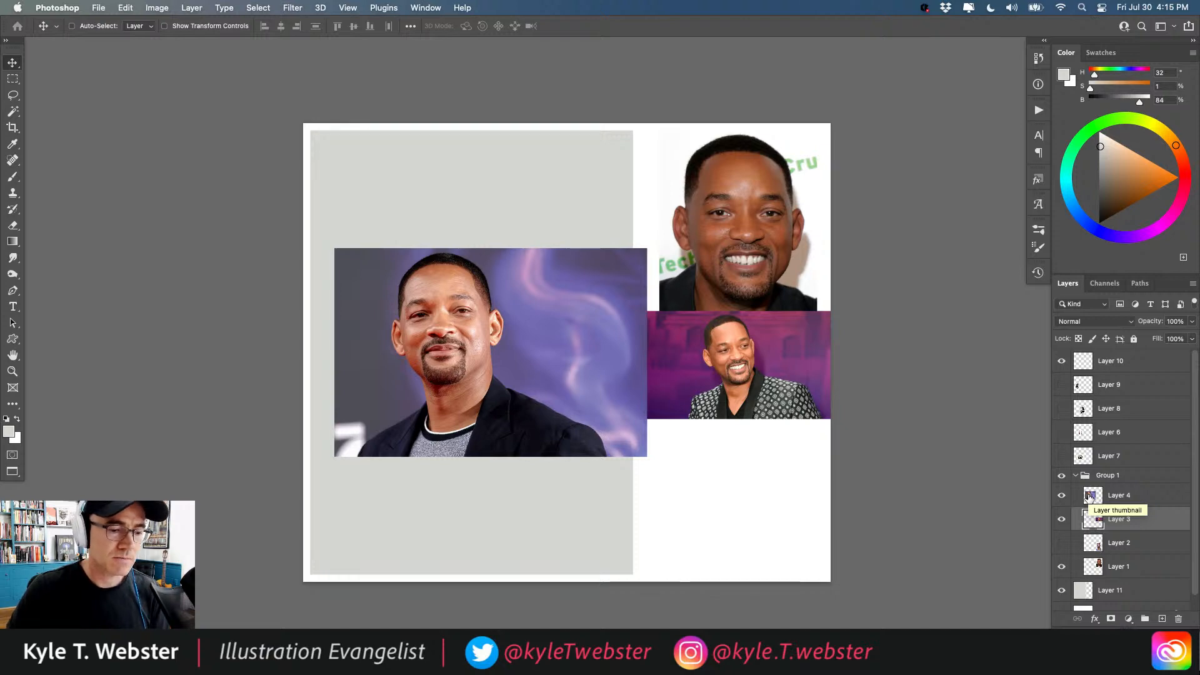
key(m)
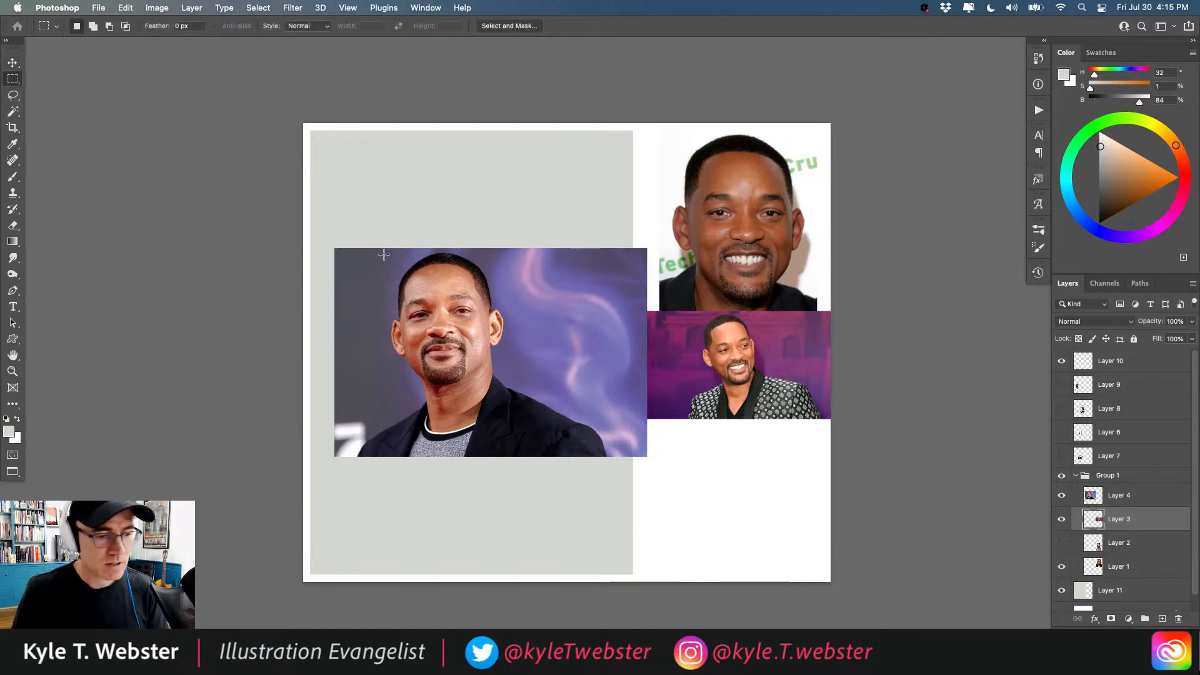
drag(384, 254, 515, 446)
key(super+shift+i)
key(BackSpace)
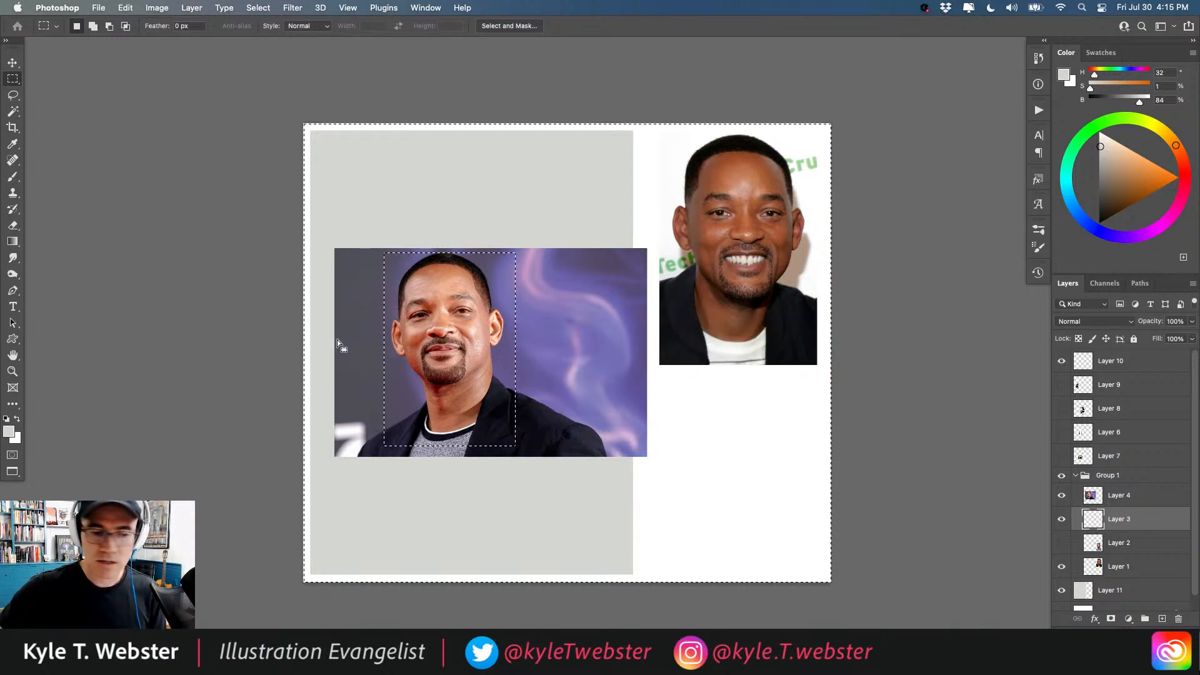
key(super+z)
click(1086, 494)
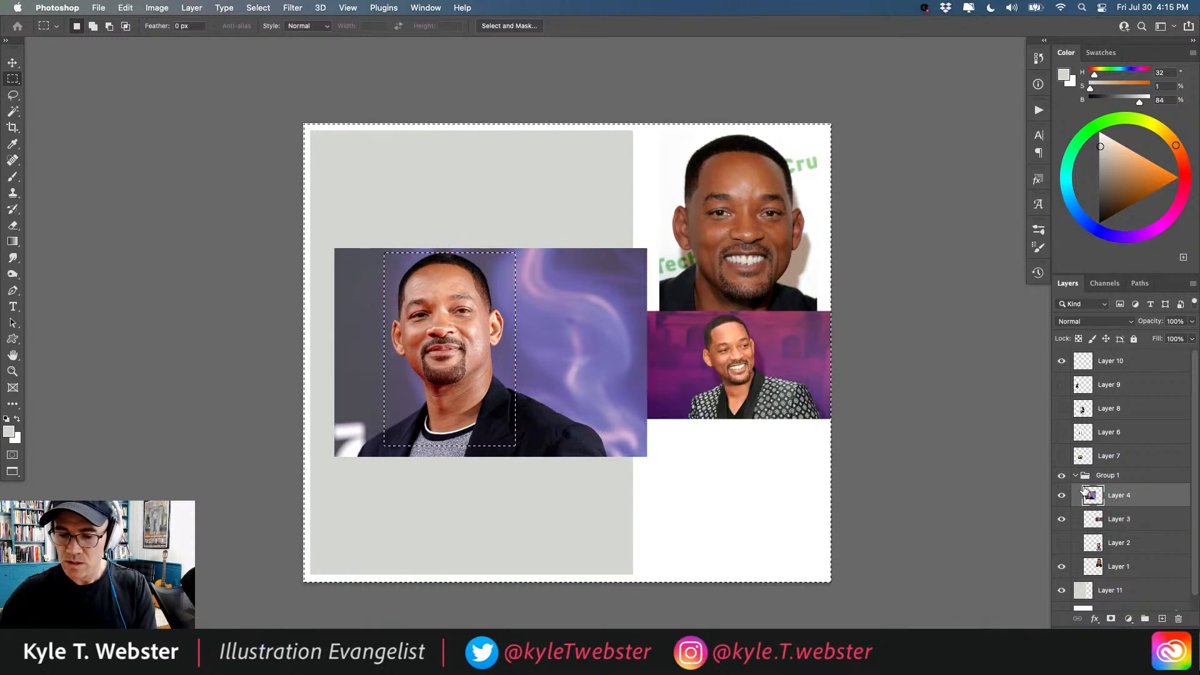
key(BackSpace)
key(super+d)
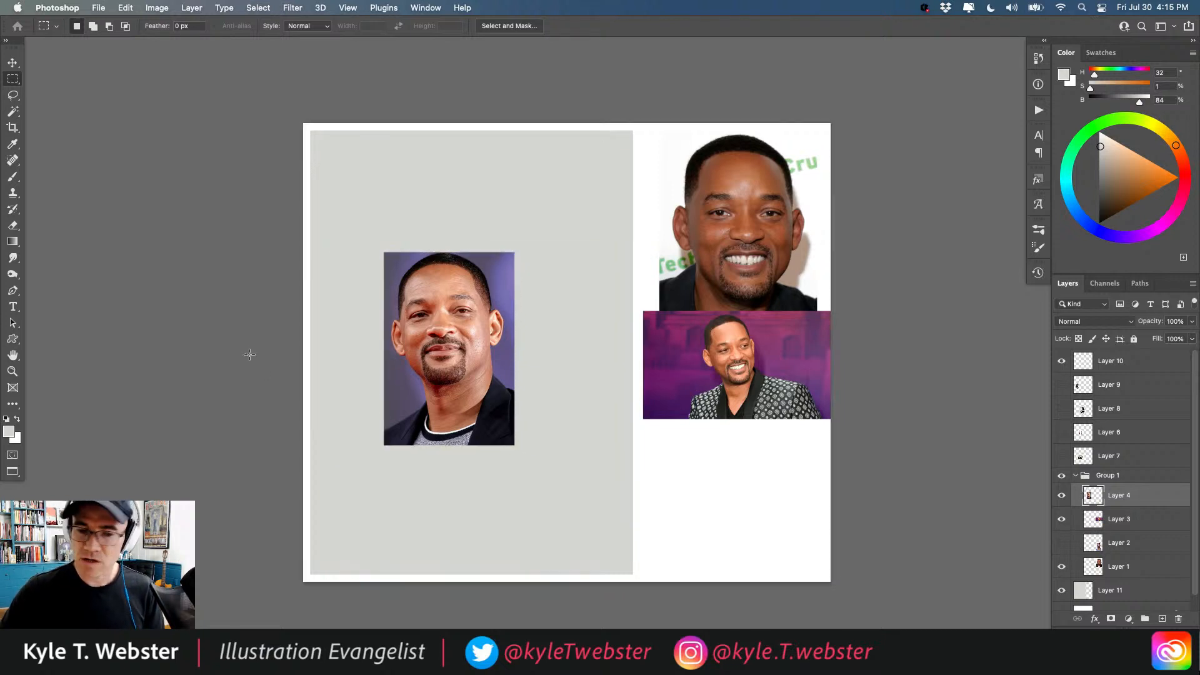
Shrink the Layer 1 portrait slightly and move it into the upper right corner of the canvas.
key(v)
super+click(761, 247)
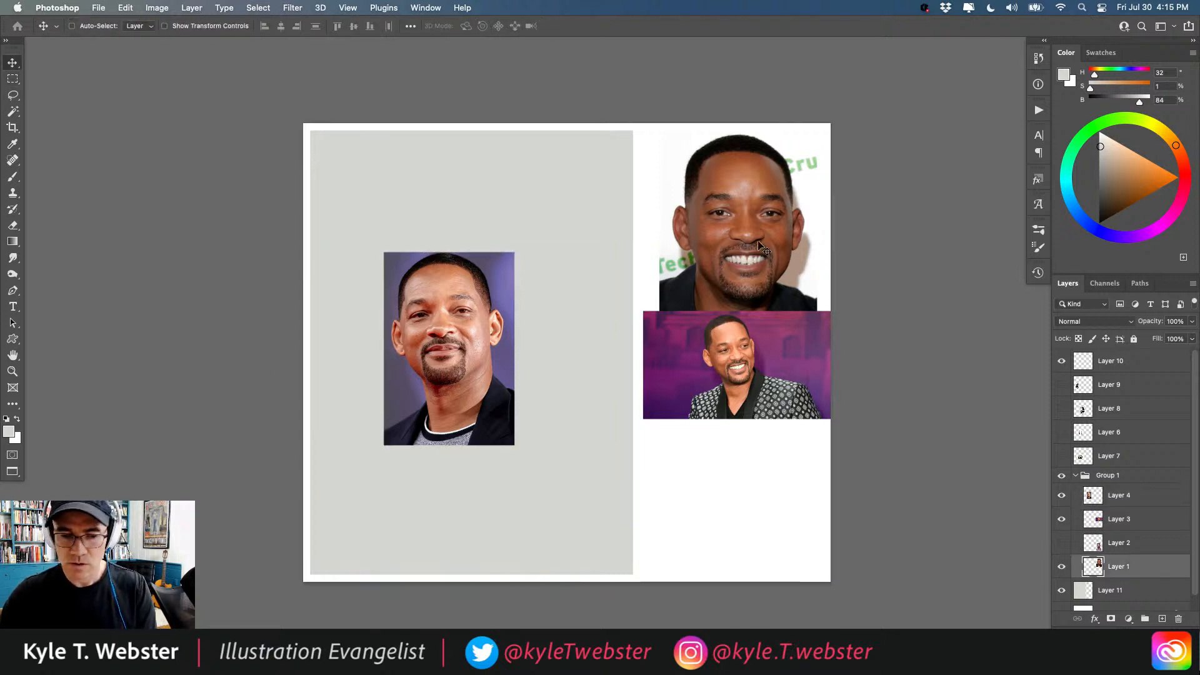
drag(712, 205, 710, 197)
key(super+t)
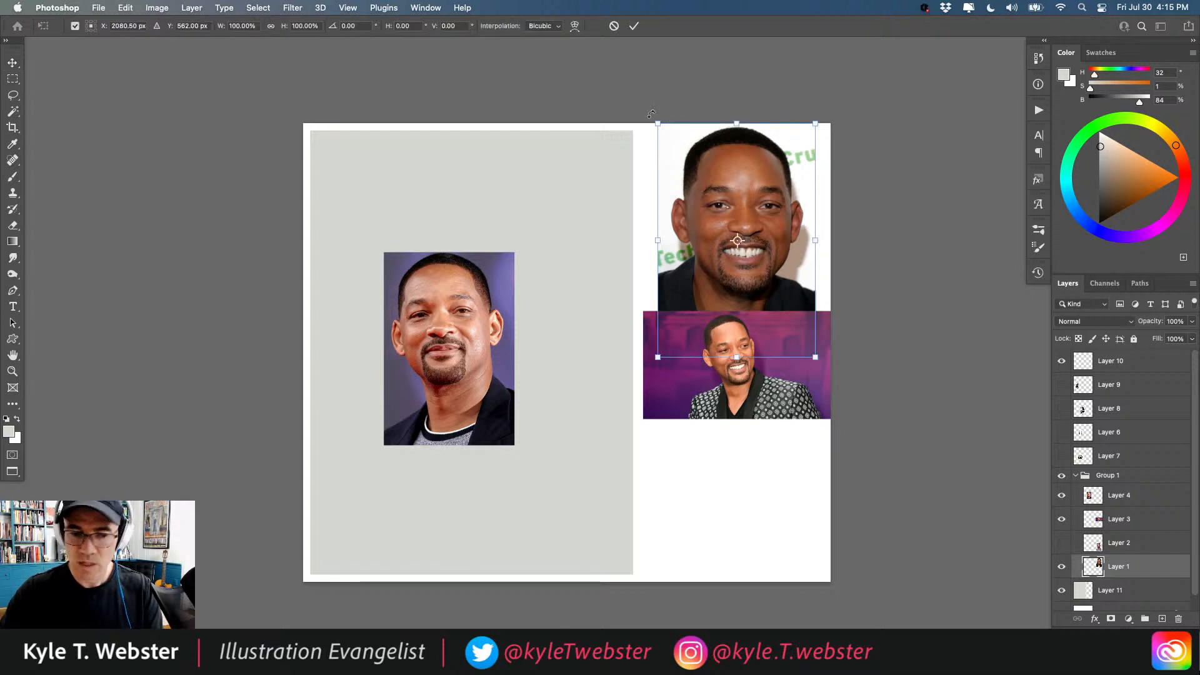
drag(657, 124, 666, 137)
mouse_move(700, 191)
mouse_down()
mouse_move(694, 180)
mouse_move(717, 179)
mouse_up()
key(Return)
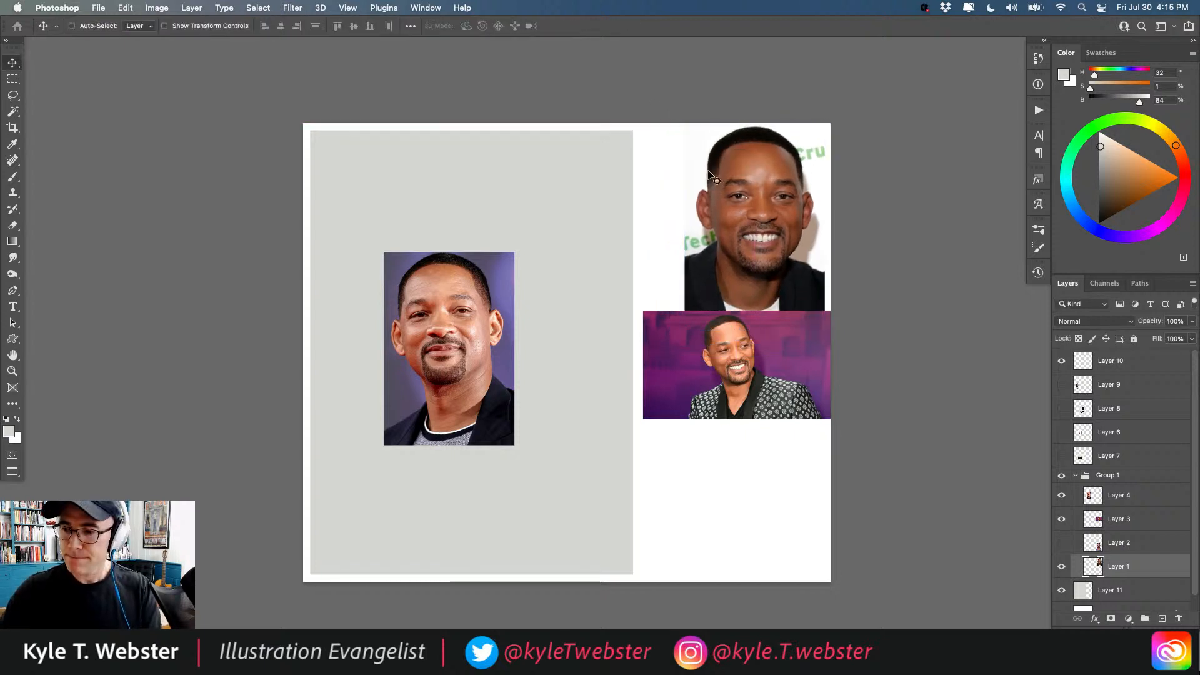
Stack the three portraits down the canvas's right side: Layer 1 uppermost, Layer 3 below it, and Layer 4 in the lower right corner.
click(1097, 527)
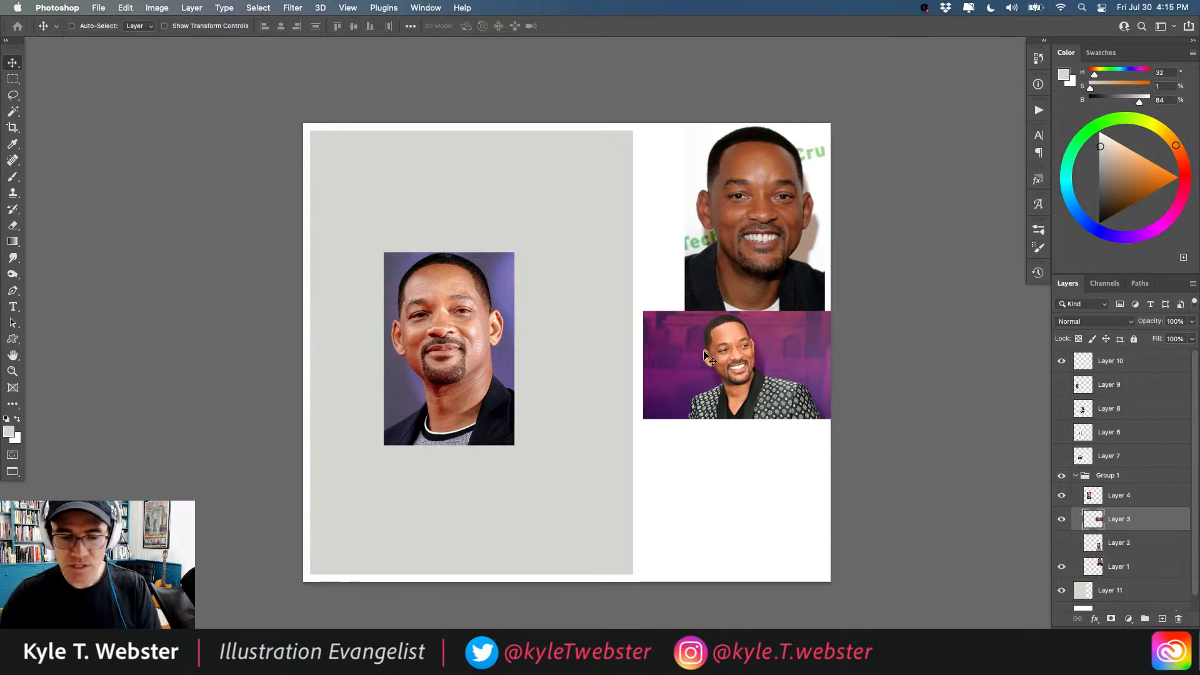
drag(679, 370, 689, 329)
click(1085, 559)
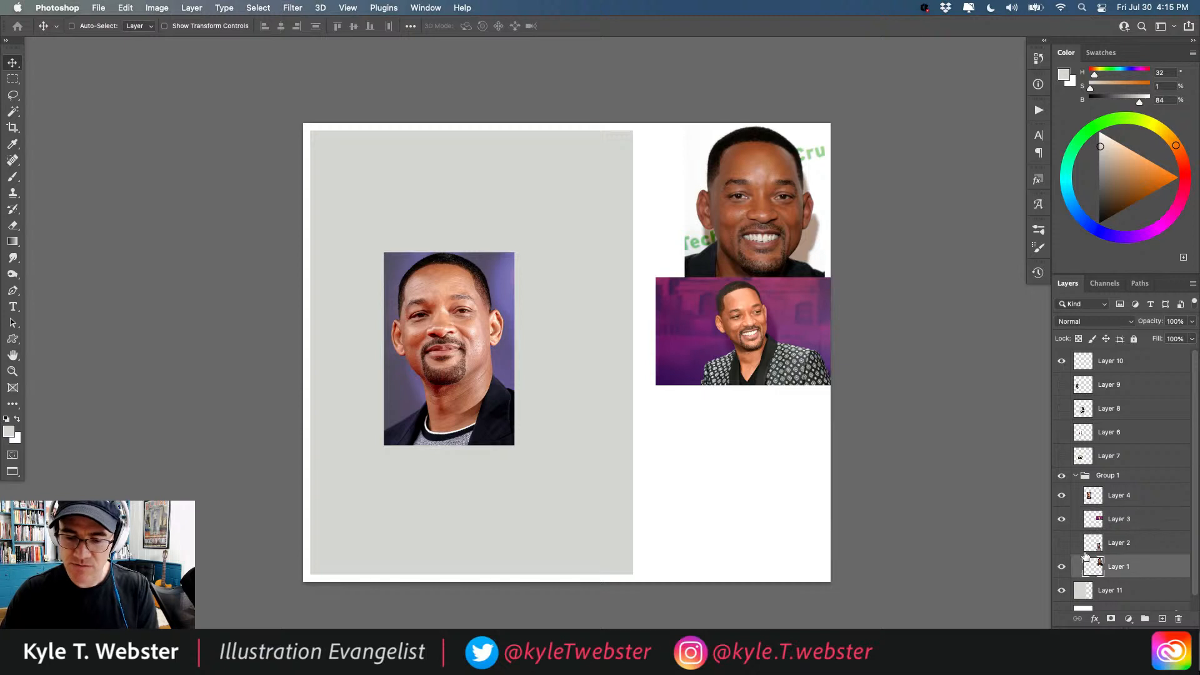
drag(464, 378, 747, 496)
click(1083, 495)
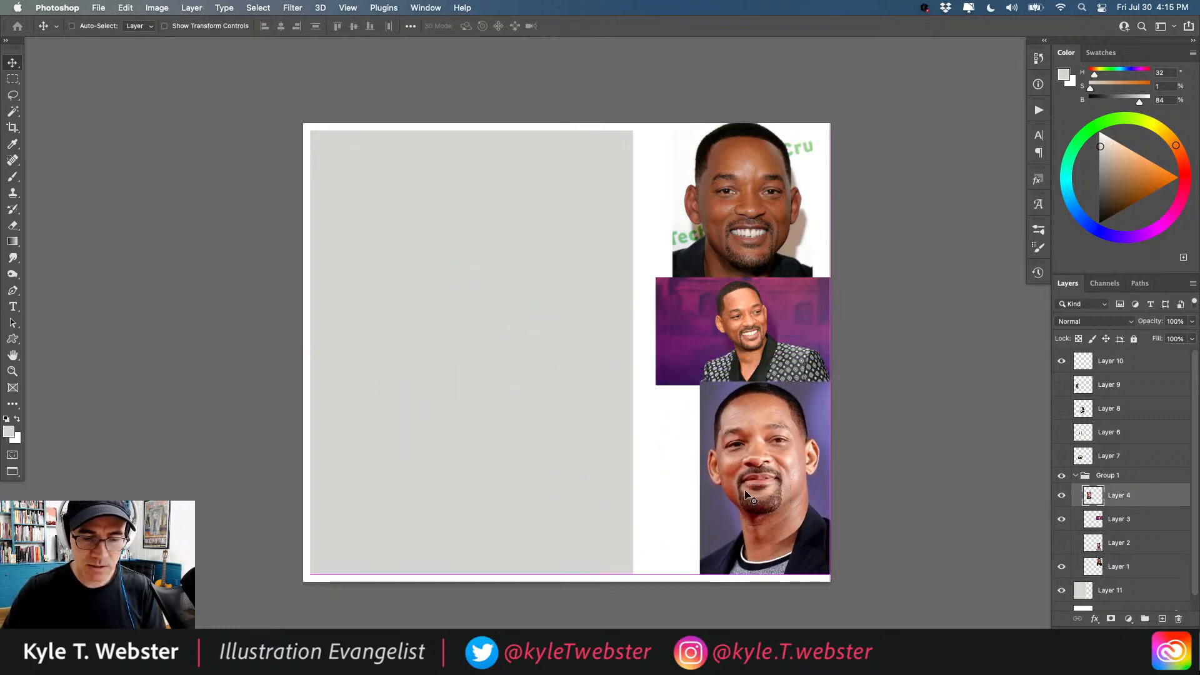
Try placing the Layer 2 portrait beside the Layer 4 portrait over the grey area's edge, and hide Layer 2 again.
click(1061, 543)
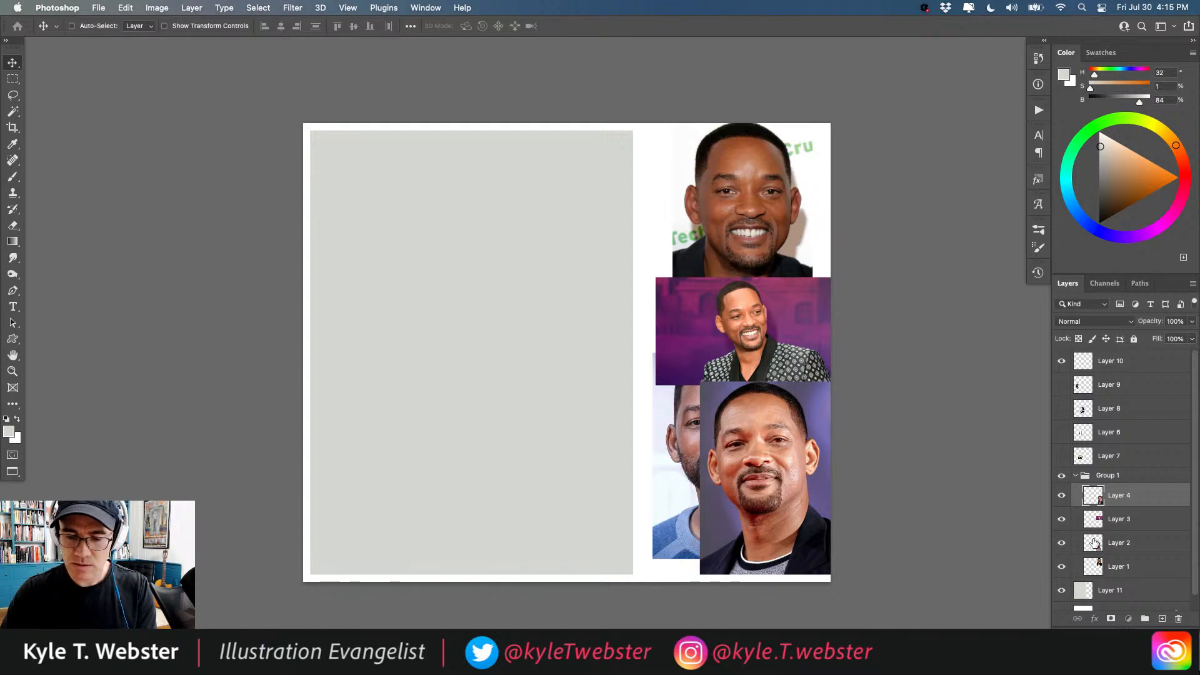
click(1093, 543)
drag(687, 475, 601, 482)
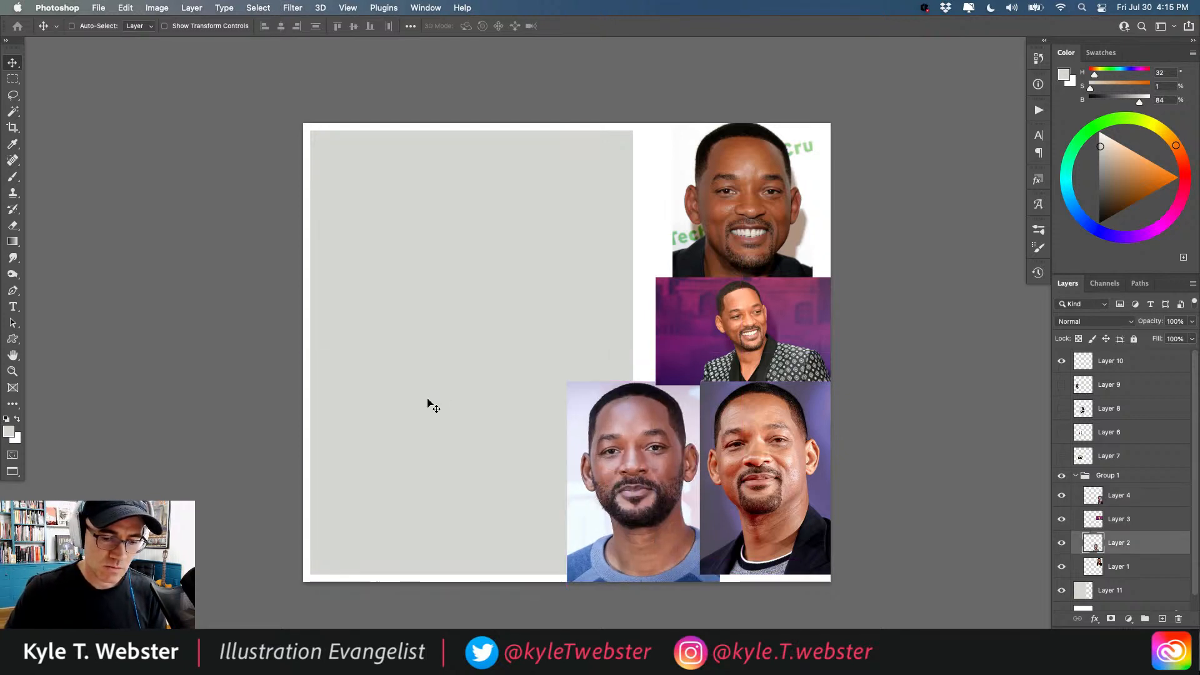
drag(624, 470, 625, 455)
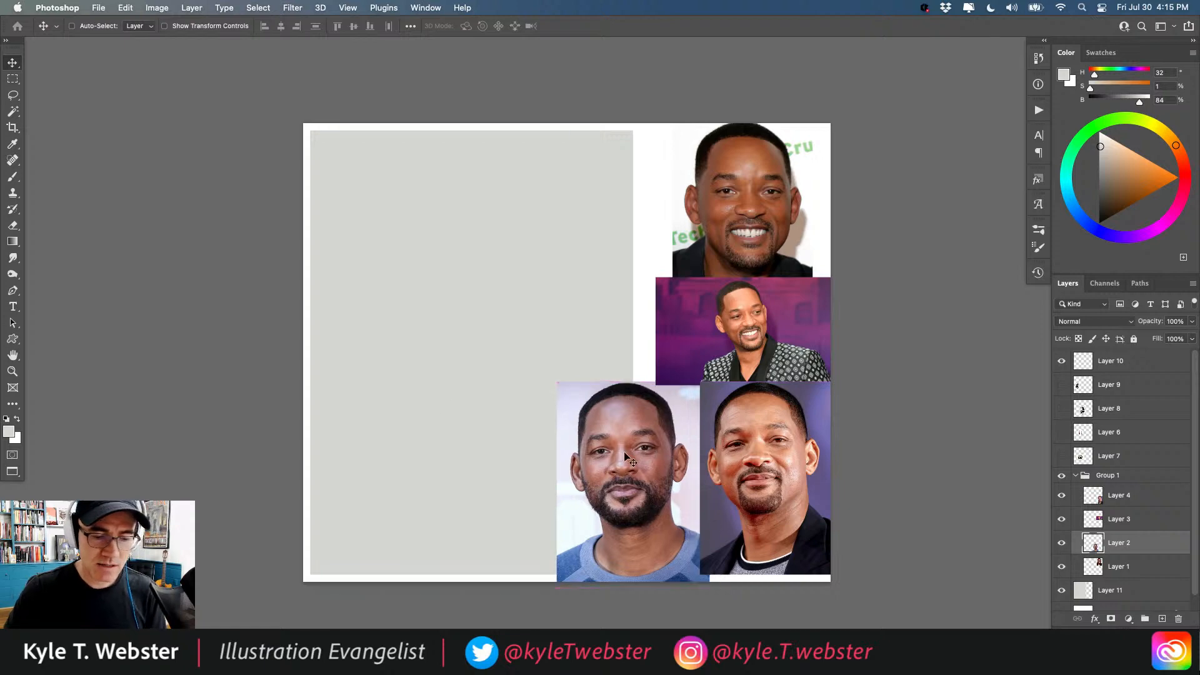
click(1062, 542)
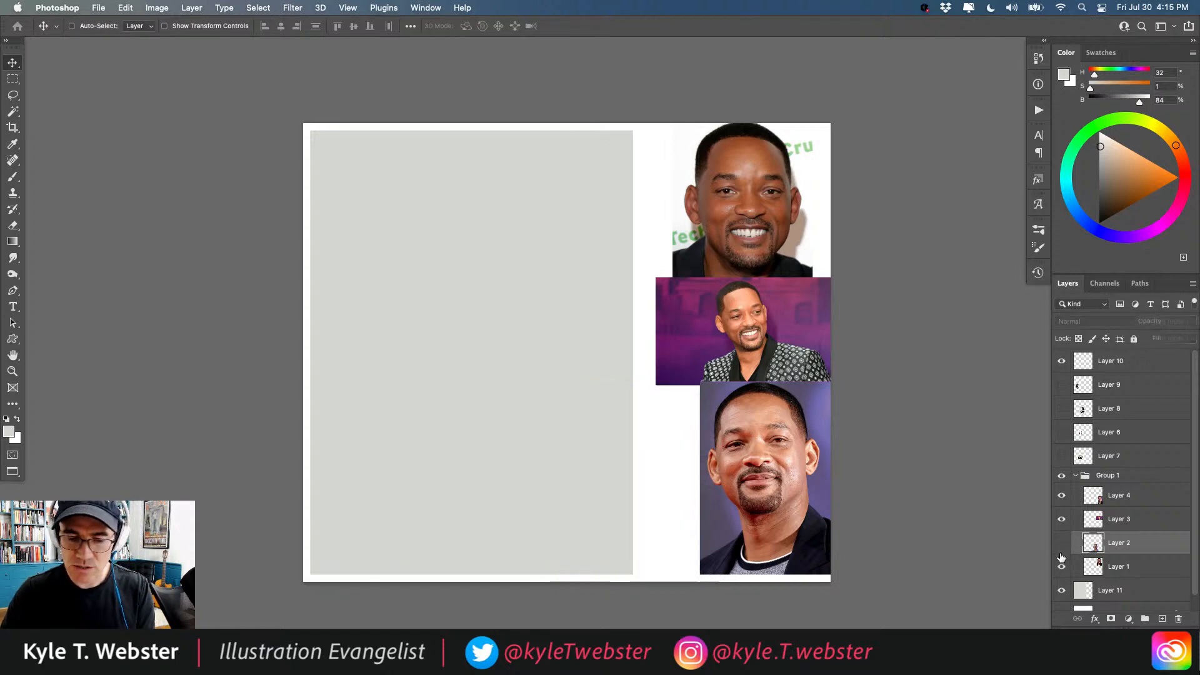
Collapse Group 1, add a new layer above it, and reset the brush colour to black for sketching on the grey area.
super+click(450, 443)
drag(450, 440, 372, 478)
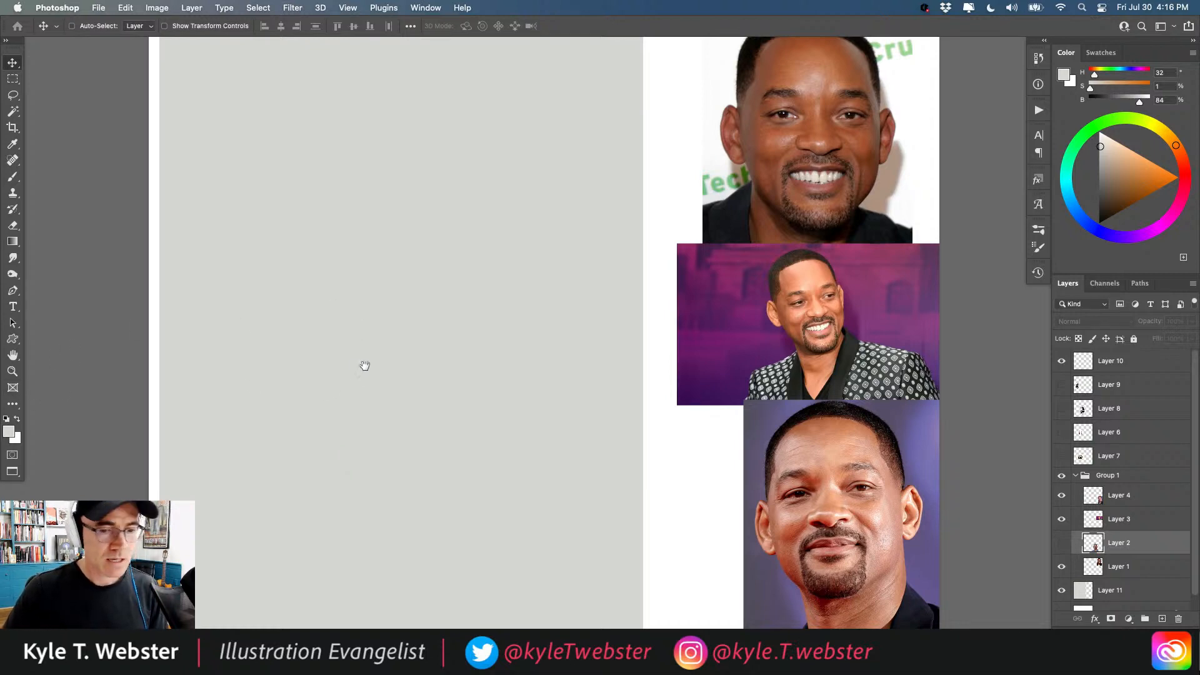
drag(365, 365, 375, 396)
key(b)
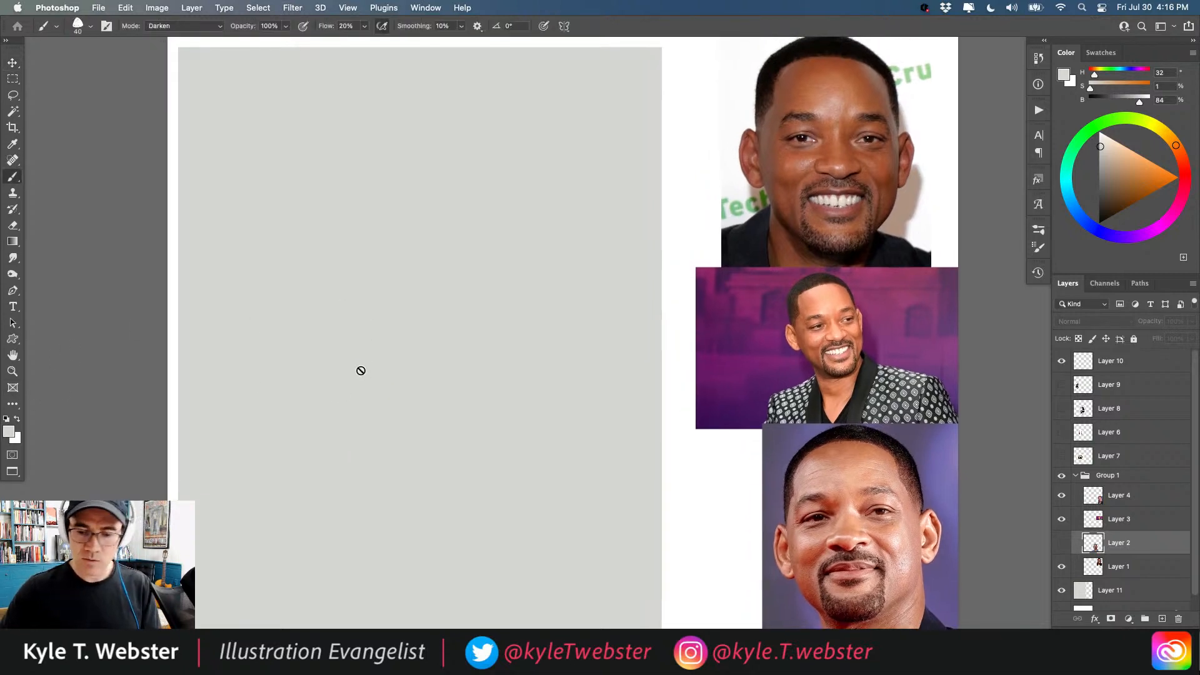
click(1075, 476)
click(1161, 619)
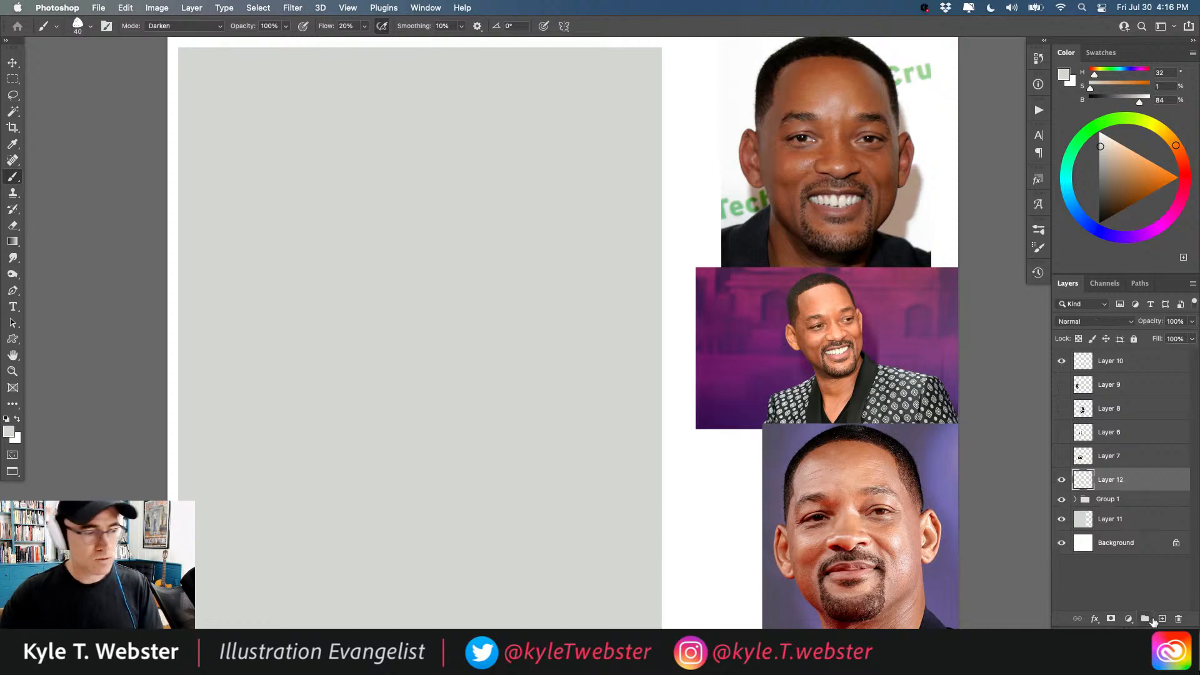
click(13, 417)
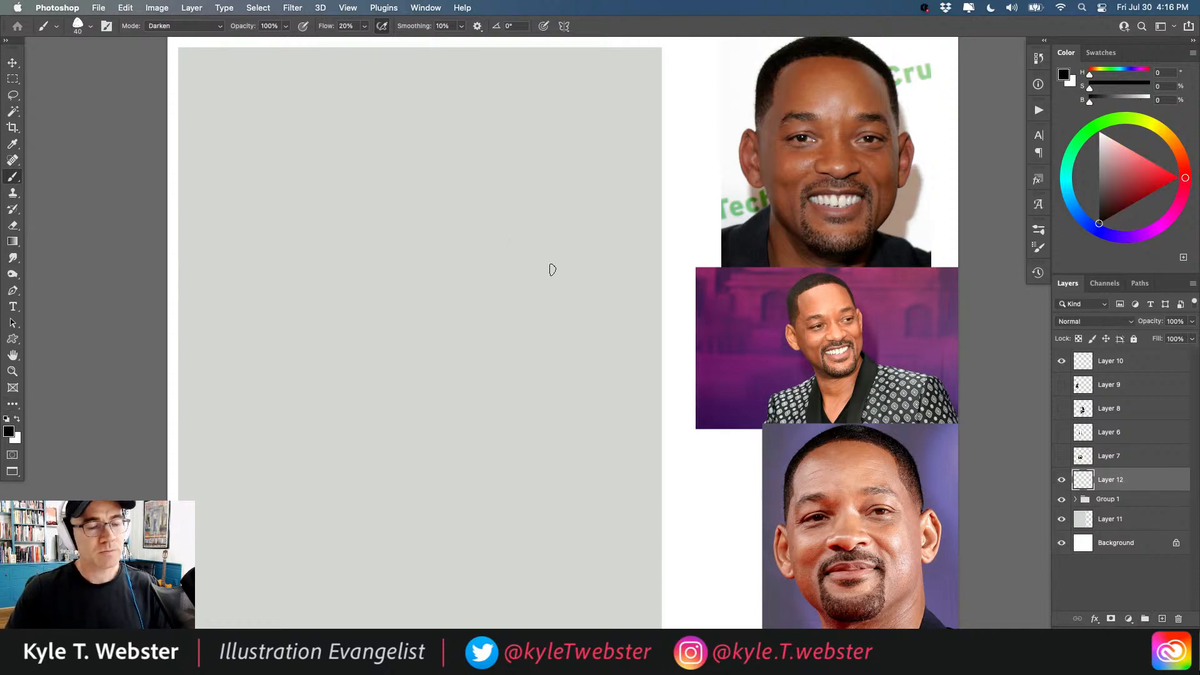
mouse_move(553, 269)
mouse_down()
mouse_move(425, 435)
mouse_move(491, 211)
mouse_move(336, 470)
mouse_move(414, 447)
mouse_move(358, 581)
mouse_up()
key(ctrl+z)
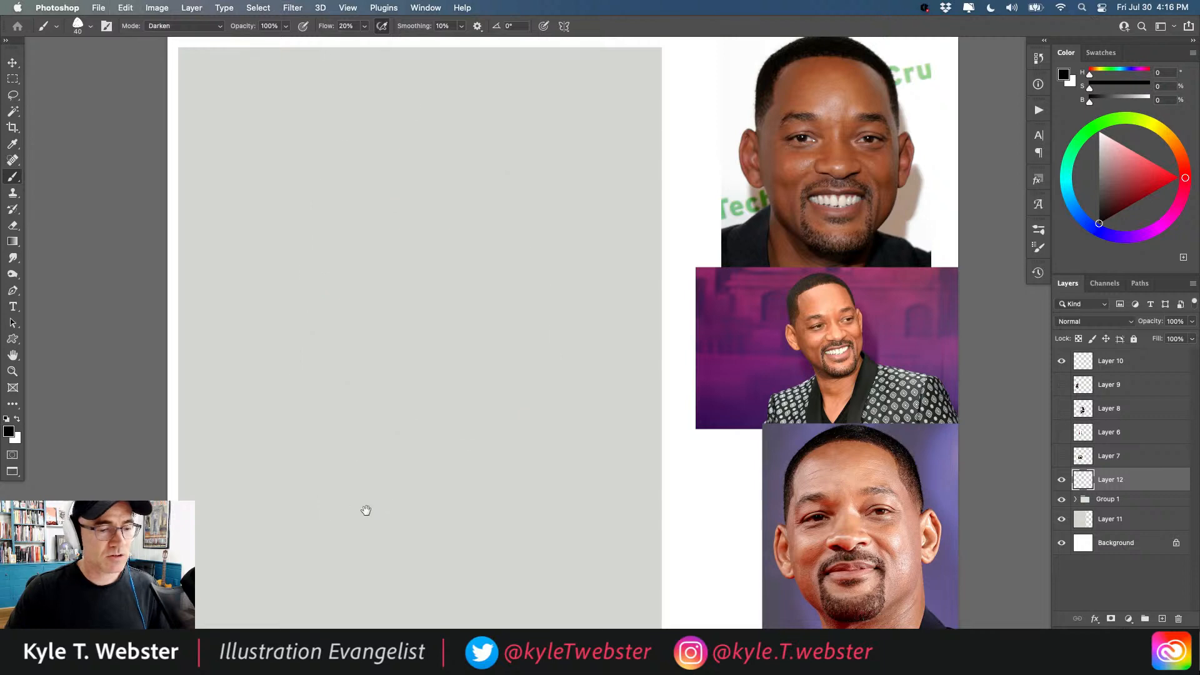
Sketch an example head with a narrow skull and wide, heavy jaw, adding simple eyes, a triangular nose and a mouth.
drag(366, 511, 392, 489)
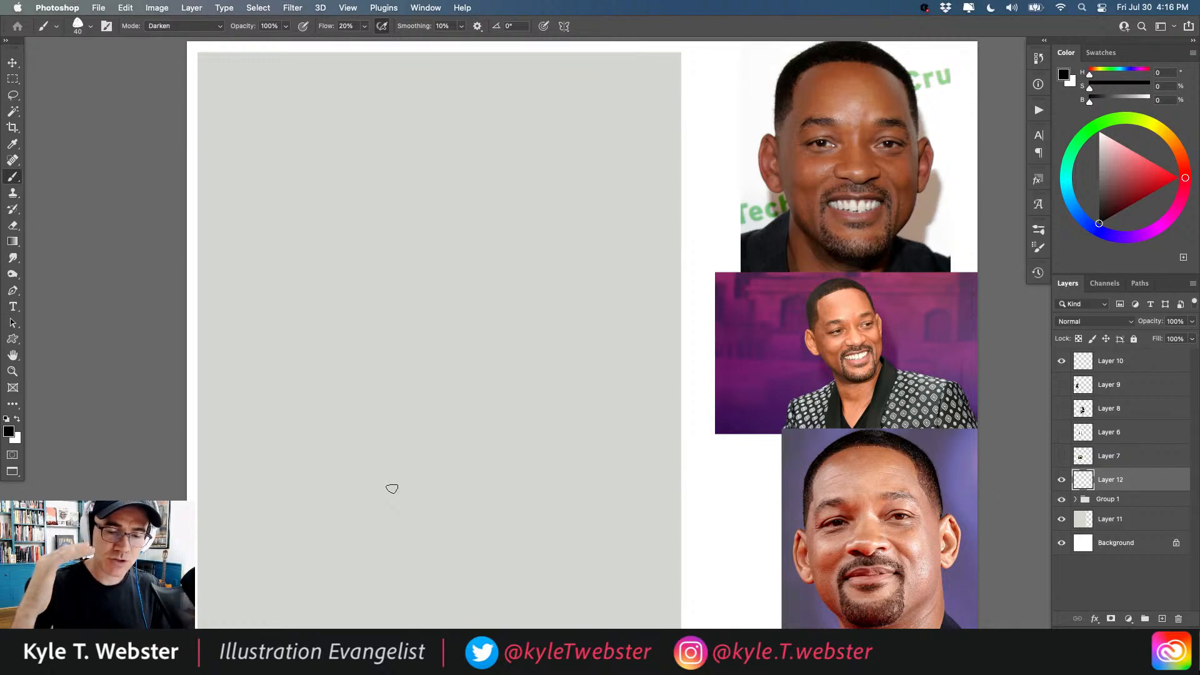
drag(385, 358, 409, 375)
drag(417, 368, 491, 373)
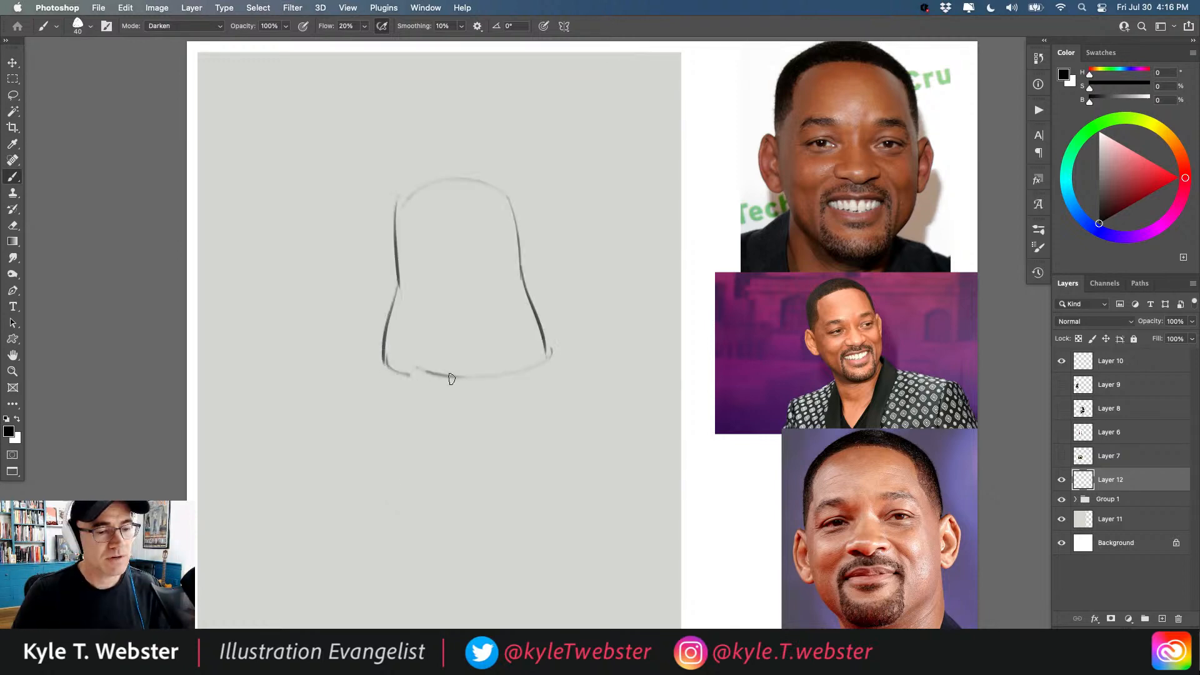
drag(546, 363, 400, 376)
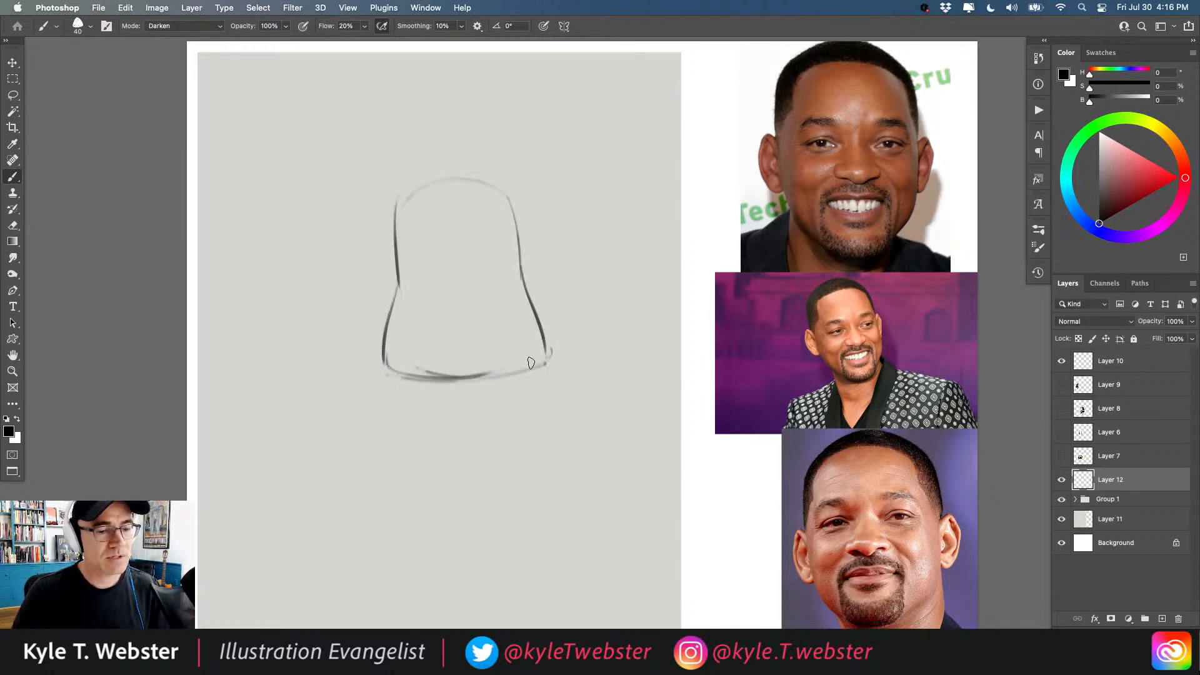
drag(495, 357, 450, 377)
mouse_move(468, 270)
mouse_down()
mouse_move(444, 309)
mouse_move(463, 260)
mouse_move(497, 255)
mouse_up()
drag(430, 262, 438, 260)
drag(498, 321, 426, 329)
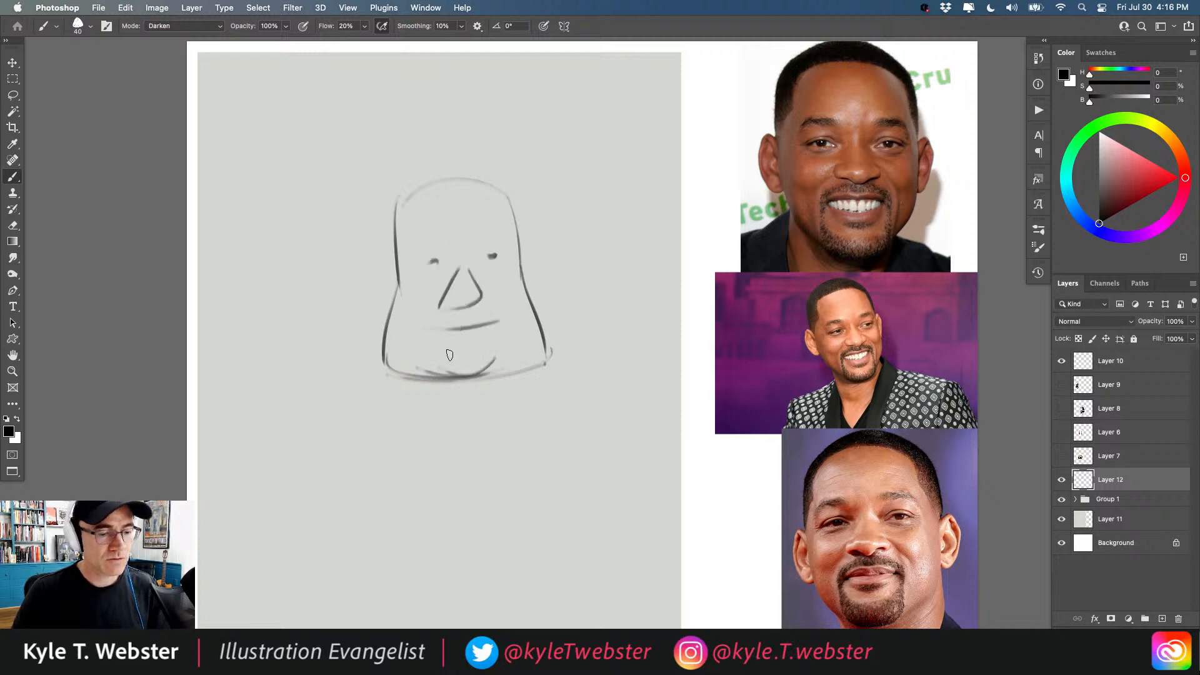
Sketch three more example heads around the first: one tapering to the chin, one triangular with ears, and one long and narrow.
mouse_move(547, 429)
mouse_down()
mouse_move(400, 431)
mouse_move(441, 555)
mouse_move(538, 536)
mouse_up()
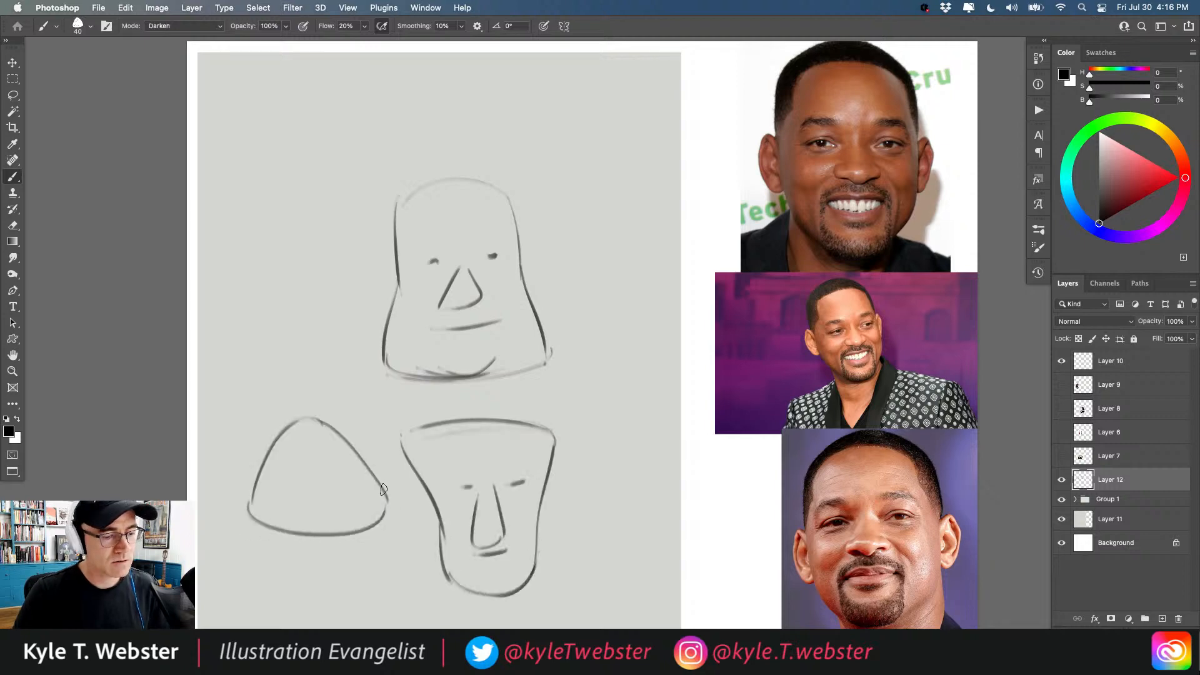
drag(256, 462, 250, 486)
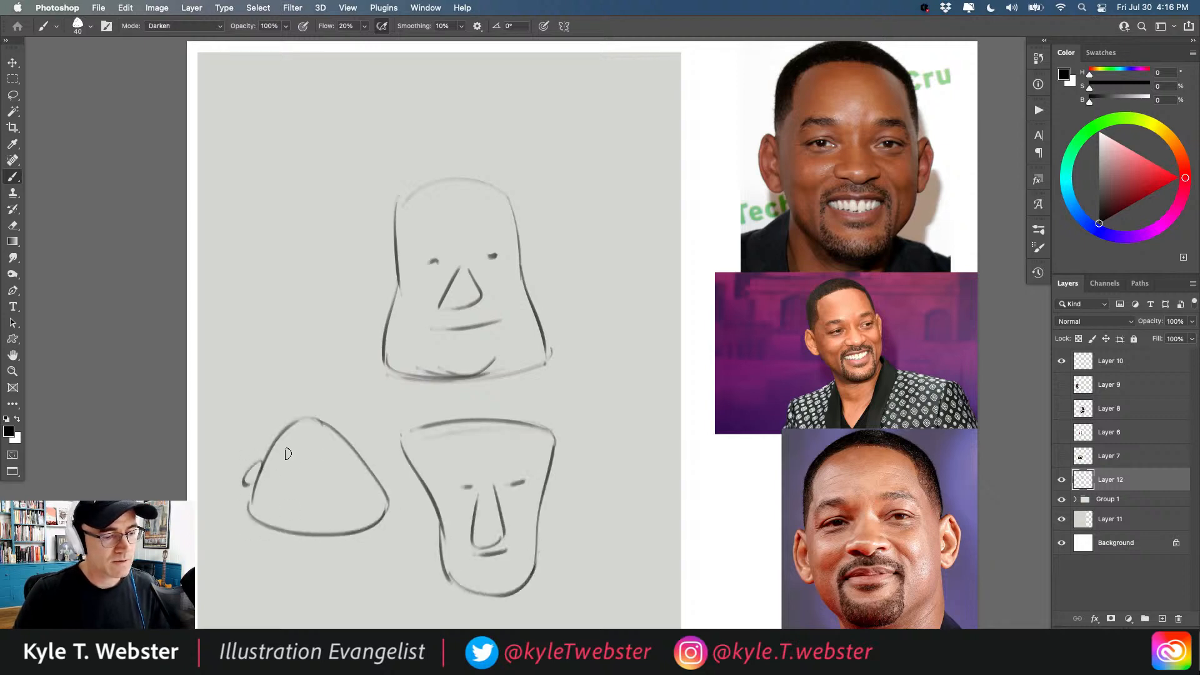
mouse_move(361, 460)
mouse_down()
mouse_move(383, 480)
mouse_move(287, 499)
mouse_move(316, 474)
mouse_up()
mouse_move(327, 457)
mouse_down()
mouse_move(326, 468)
mouse_move(293, 465)
mouse_up()
mouse_move(317, 360)
mouse_down()
mouse_move(335, 241)
mouse_move(259, 219)
mouse_move(278, 352)
mouse_move(318, 348)
mouse_up()
drag(335, 281, 336, 304)
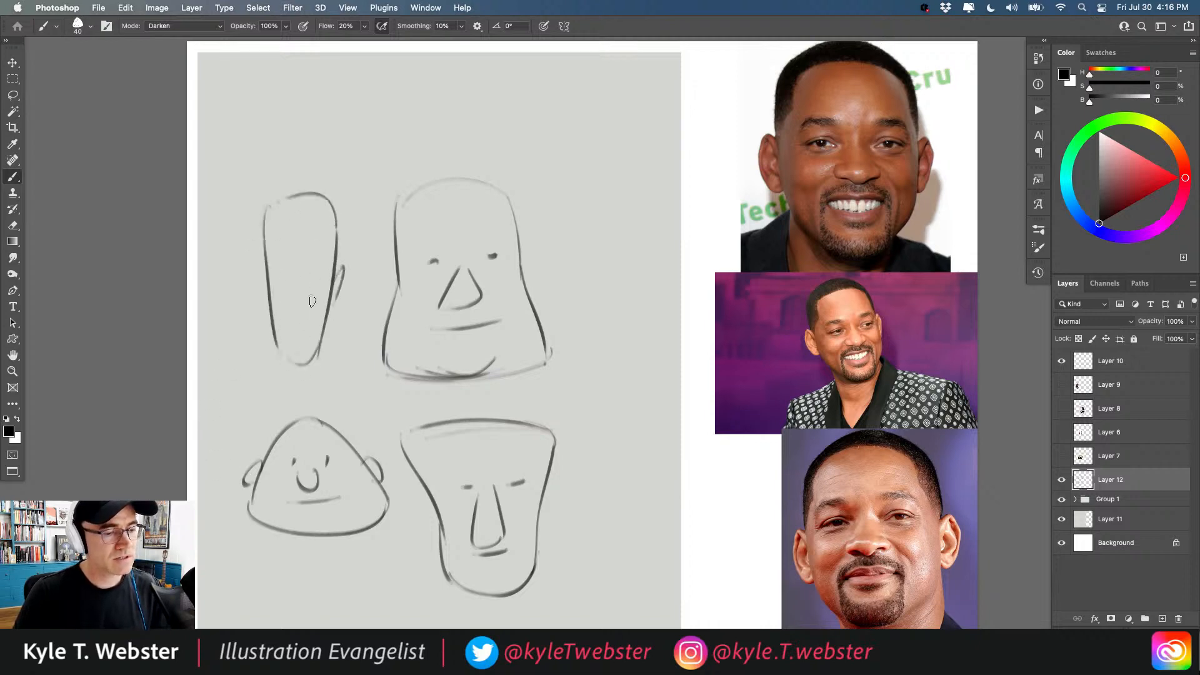
drag(266, 278, 267, 304)
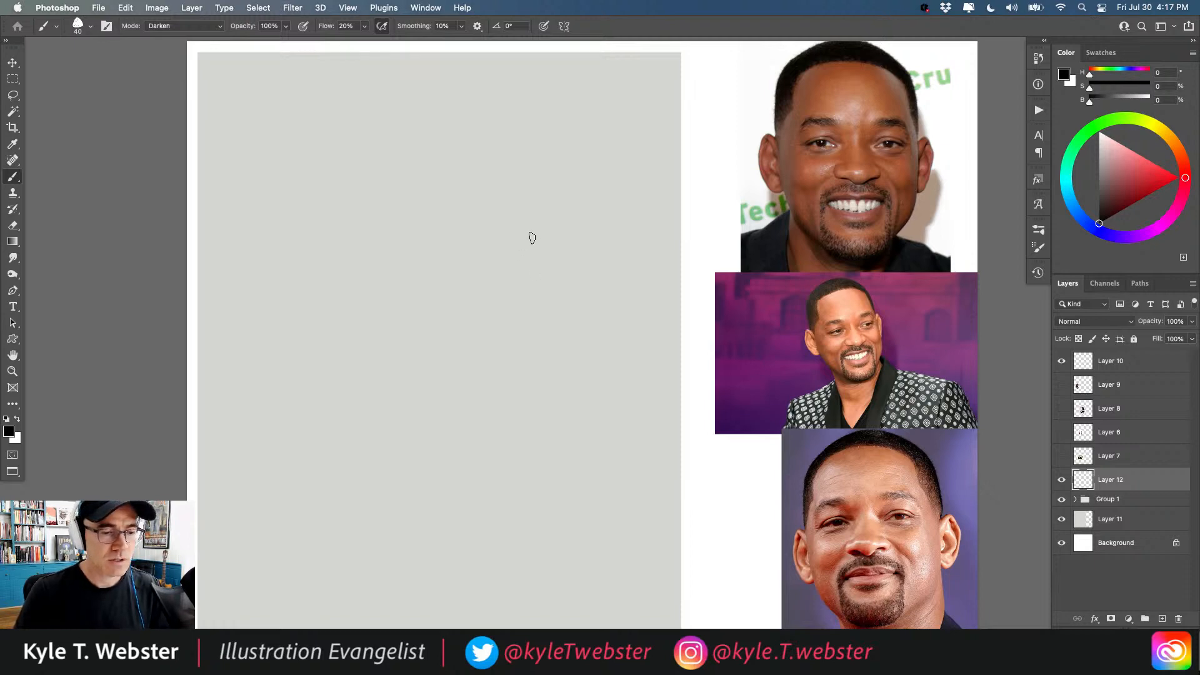
On the cleared layer, sketch the large head's gently peaked crown and the upper sides of the skull.
mouse_move(536, 253)
mouse_down()
mouse_move(521, 166)
mouse_move(431, 143)
mouse_up()
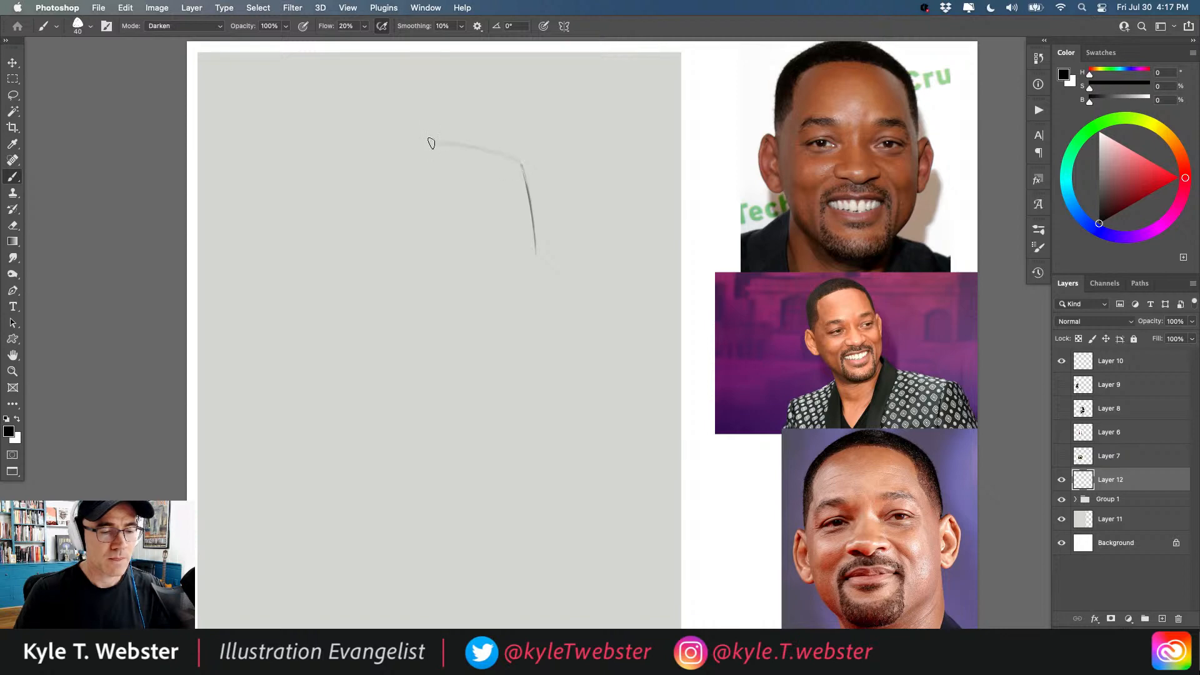
mouse_move(520, 163)
mouse_down()
mouse_move(399, 138)
mouse_move(428, 134)
mouse_move(340, 179)
mouse_up()
mouse_move(336, 176)
mouse_down()
mouse_move(328, 279)
mouse_move(332, 230)
mouse_up()
drag(530, 182, 540, 296)
drag(537, 231, 539, 288)
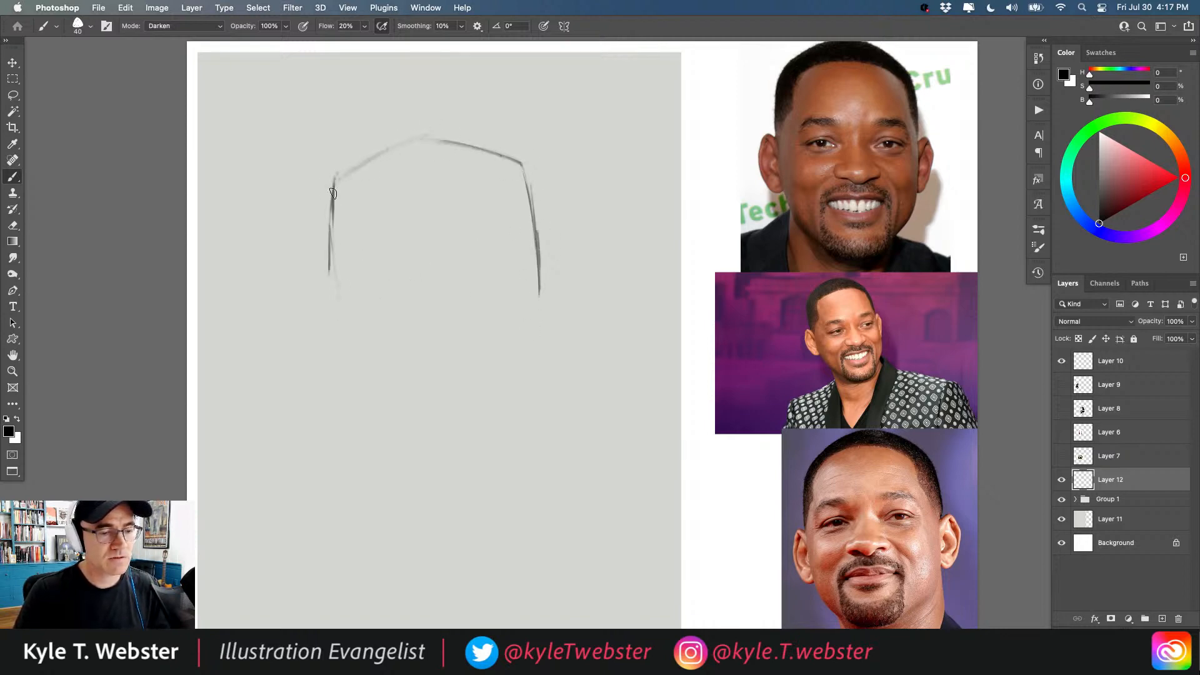
drag(333, 278, 345, 341)
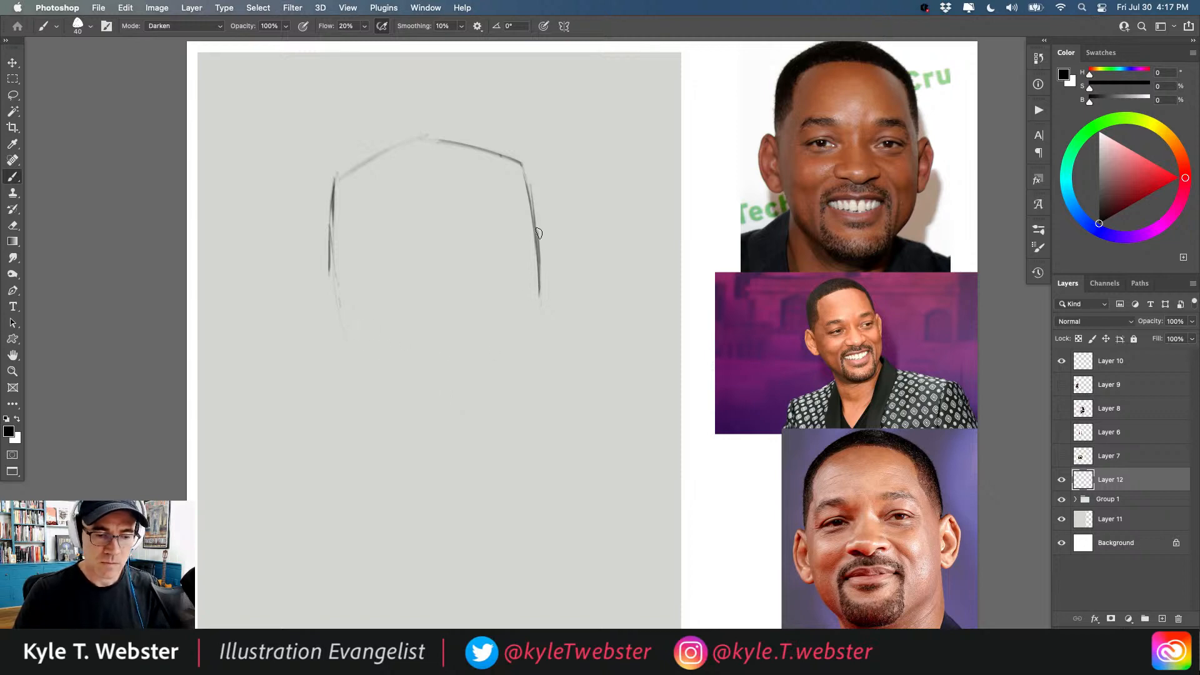
Extend both sides of the head downward with long, nearly straight strokes and curve them lightly in toward the jaw.
drag(538, 251, 543, 347)
drag(536, 224, 540, 371)
drag(538, 262, 543, 373)
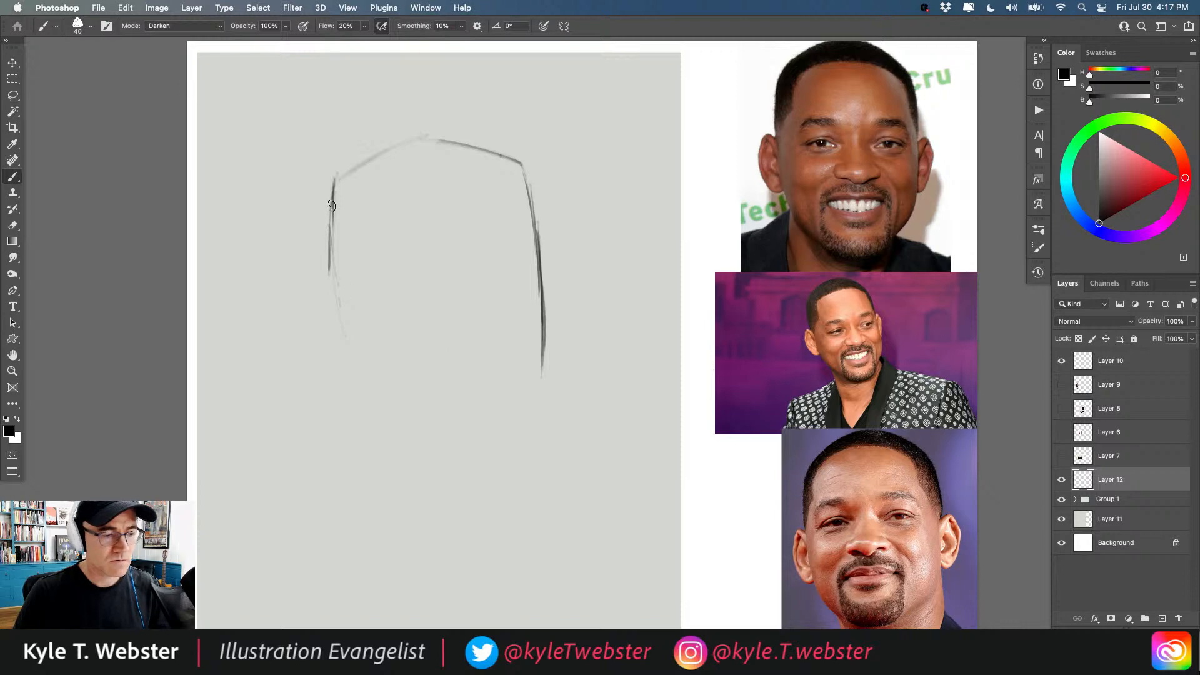
drag(332, 205, 329, 325)
drag(331, 240, 331, 378)
drag(333, 279, 333, 377)
mouse_move(541, 296)
mouse_down()
mouse_move(543, 362)
mouse_move(510, 166)
mouse_move(527, 174)
mouse_move(414, 141)
mouse_move(350, 165)
mouse_move(360, 161)
mouse_move(327, 228)
mouse_move(332, 197)
mouse_move(327, 364)
mouse_up()
drag(327, 275, 342, 423)
drag(400, 446, 420, 443)
drag(544, 341, 491, 436)
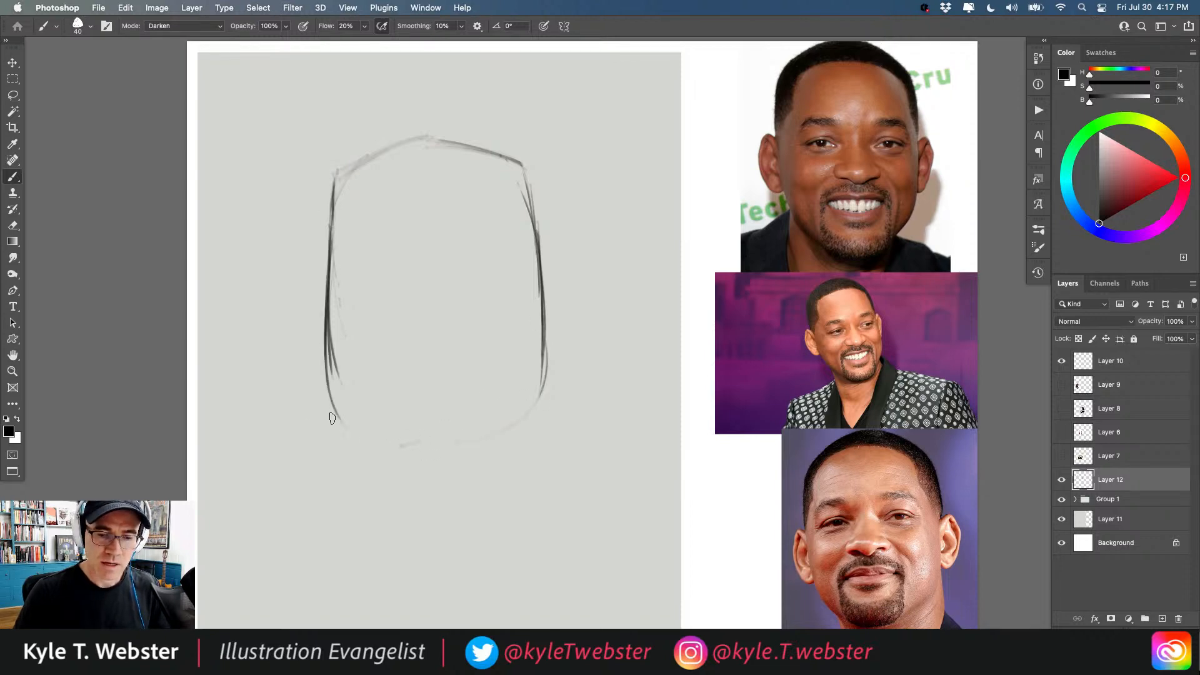
Draw a rounded, protruding chin and connect it to both sides of the head with angled jawlines.
mouse_move(503, 421)
mouse_down()
mouse_move(416, 475)
mouse_move(432, 453)
mouse_move(418, 461)
mouse_move(331, 391)
mouse_move(471, 453)
mouse_move(502, 427)
mouse_move(441, 476)
mouse_move(480, 454)
mouse_move(409, 465)
mouse_up()
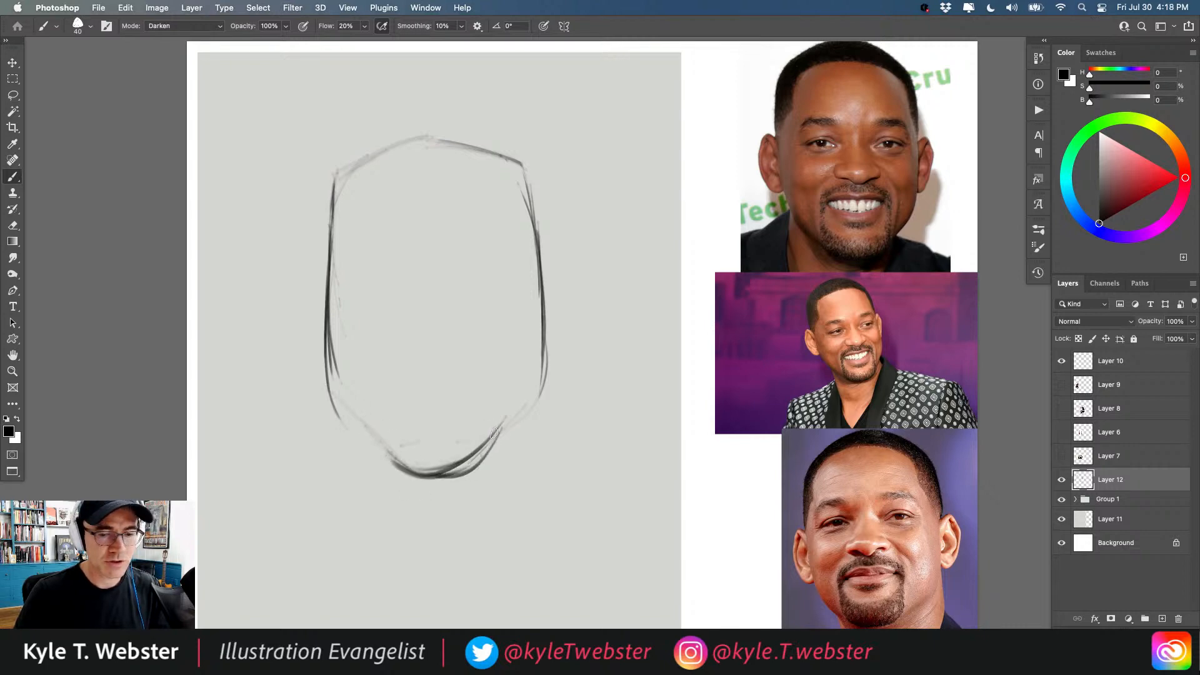
drag(487, 445, 544, 350)
mouse_move(520, 415)
mouse_down()
mouse_move(547, 356)
mouse_move(493, 440)
mouse_up()
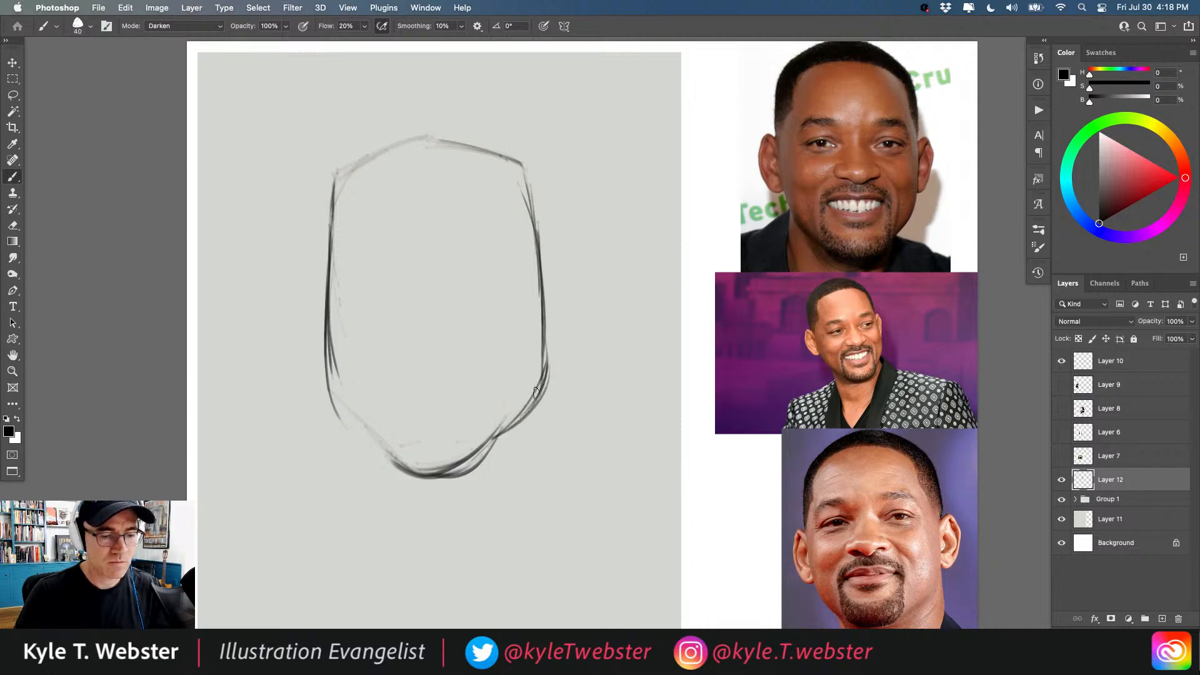
drag(539, 385, 477, 452)
mouse_move(400, 456)
mouse_down()
mouse_move(325, 414)
mouse_move(364, 436)
mouse_move(322, 349)
mouse_move(323, 371)
mouse_move(326, 283)
mouse_move(327, 397)
mouse_up()
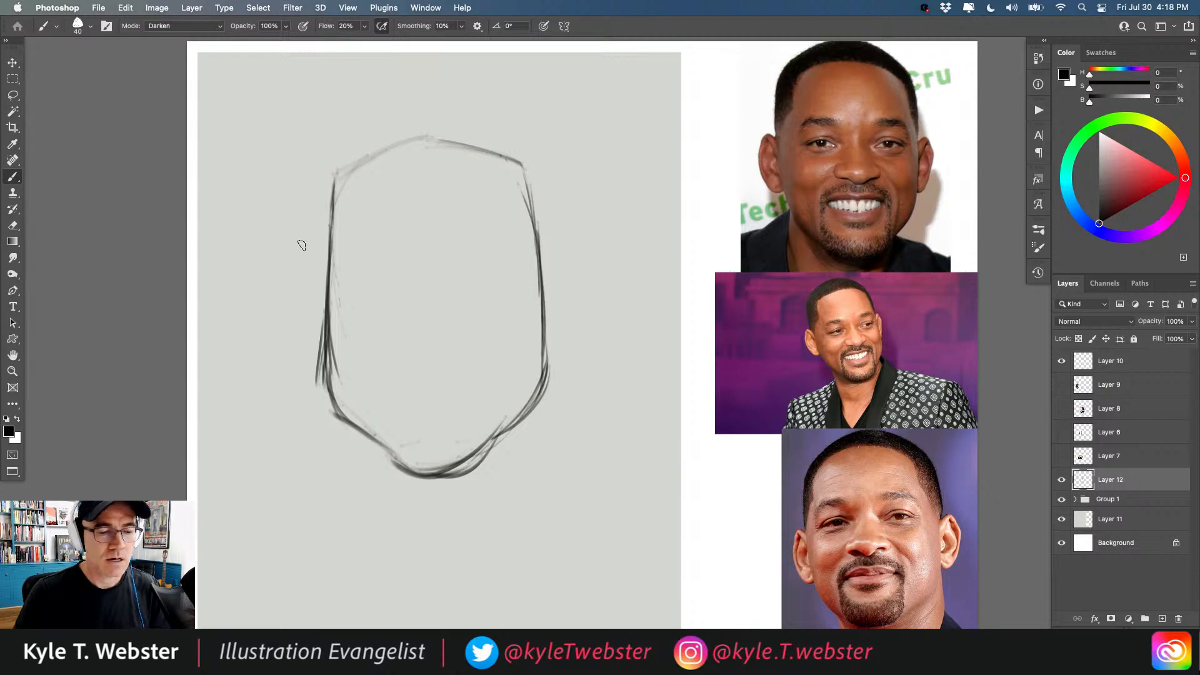
Draw a horizontal guideline across the middle of the head, and reinforce the crown and the sides down to the jaw.
drag(573, 289, 278, 294)
mouse_move(536, 281)
mouse_down()
mouse_move(507, 146)
mouse_move(518, 164)
mouse_move(434, 134)
mouse_up()
mouse_move(508, 160)
mouse_down()
mouse_move(380, 140)
mouse_move(422, 132)
mouse_move(336, 182)
mouse_up()
mouse_move(388, 137)
mouse_down()
mouse_move(333, 196)
mouse_move(329, 258)
mouse_up()
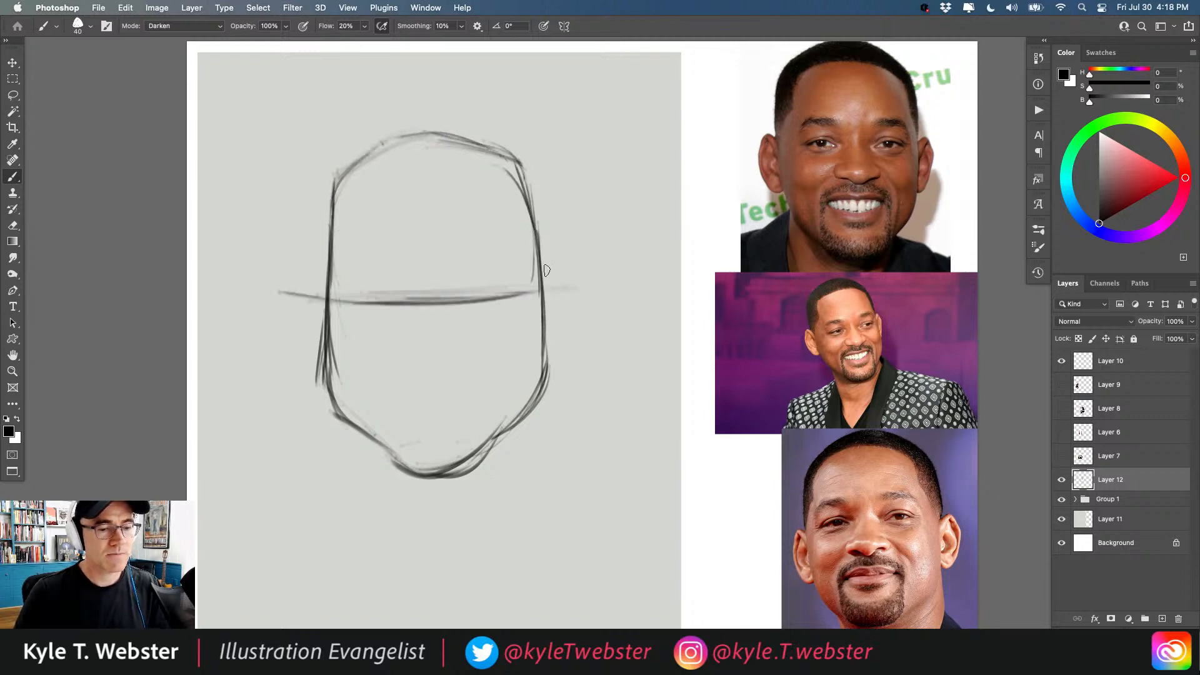
drag(520, 163, 545, 365)
mouse_move(545, 270)
mouse_down()
mouse_move(550, 368)
mouse_move(519, 421)
mouse_up()
mouse_move(311, 370)
mouse_down()
mouse_move(310, 328)
mouse_move(331, 291)
mouse_move(322, 395)
mouse_up()
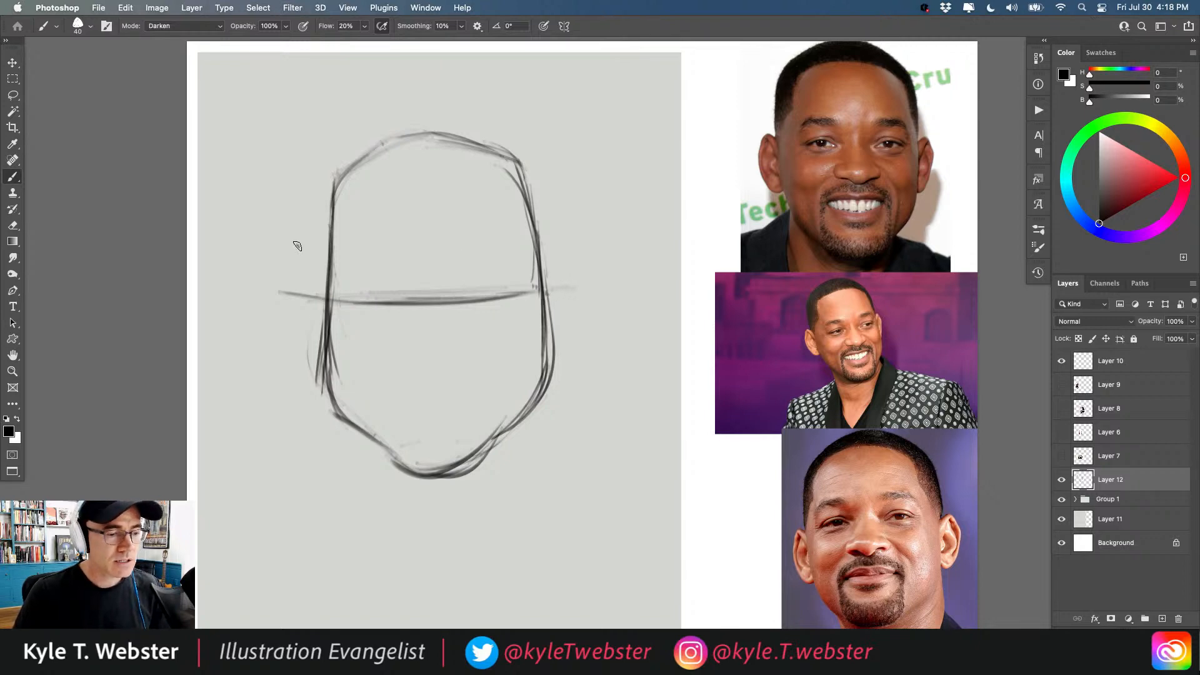
Sketch a vertical double-headed arrow beside the head at ear level, and undo it.
drag(297, 246, 300, 366)
drag(295, 347, 307, 347)
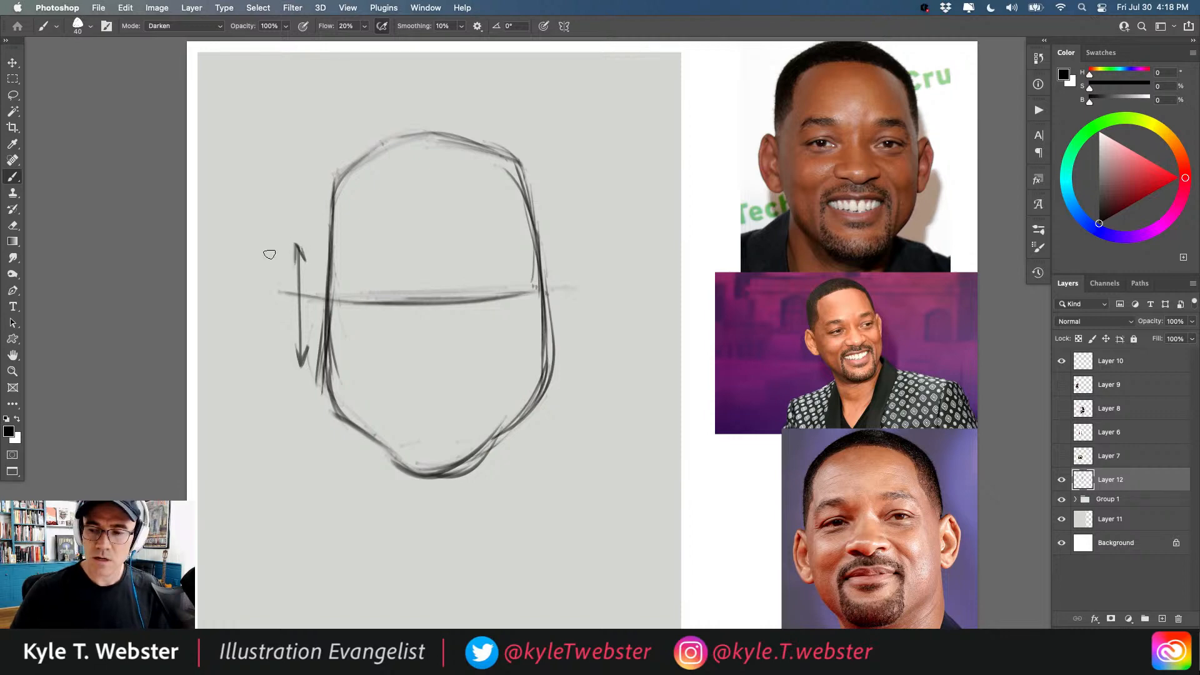
key(super+z)
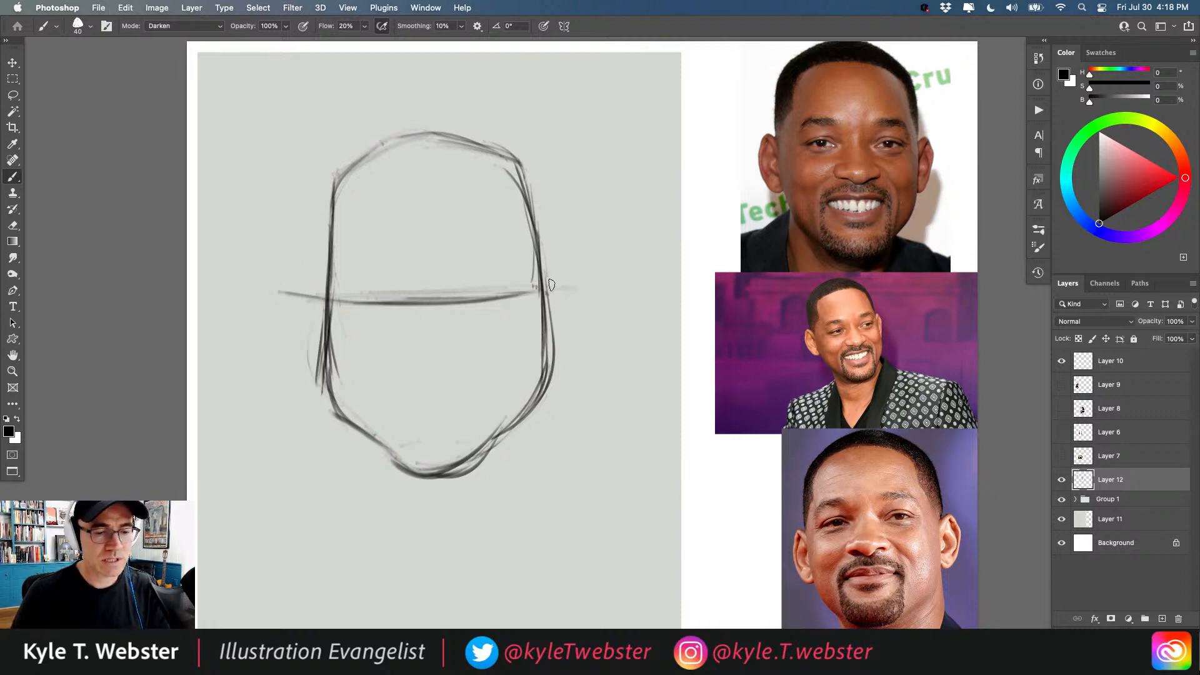
Draw protruding ears on both sides of the head, starting at the horizontal guideline, and darken their outlines.
mouse_move(550, 284)
mouse_down()
mouse_move(583, 304)
mouse_move(564, 360)
mouse_up()
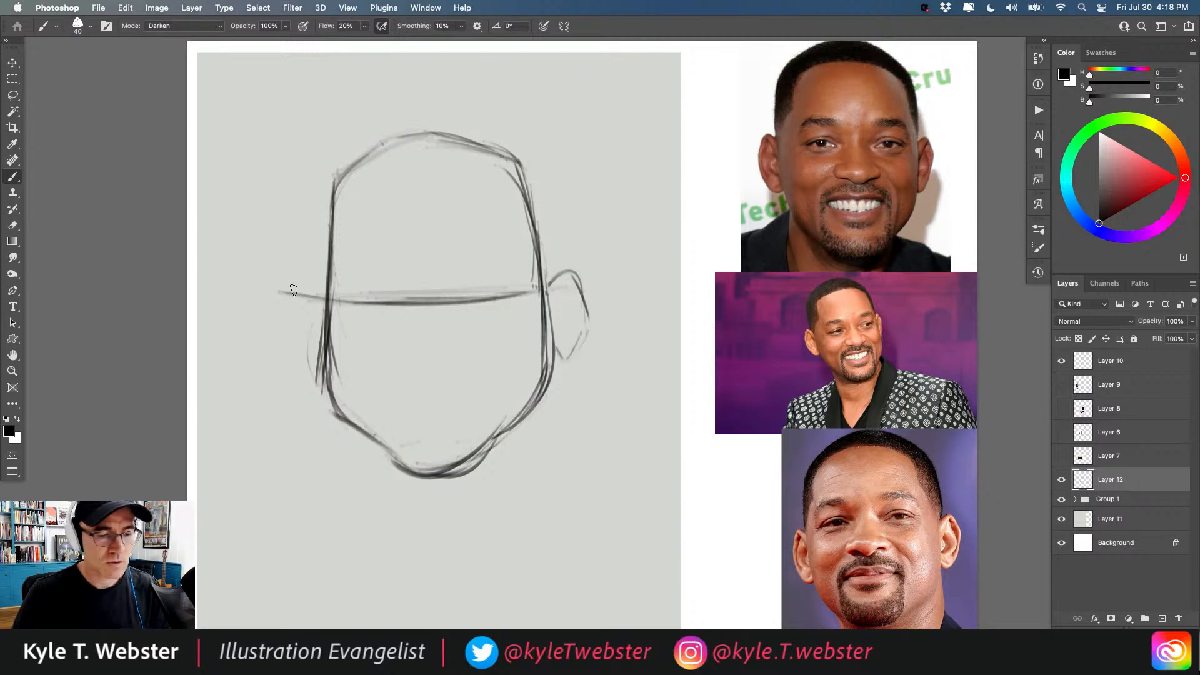
mouse_move(300, 287)
mouse_down()
mouse_move(284, 344)
mouse_move(311, 364)
mouse_move(280, 338)
mouse_move(286, 292)
mouse_move(312, 283)
mouse_move(273, 326)
mouse_up()
mouse_move(550, 290)
mouse_down()
mouse_move(582, 306)
mouse_move(573, 353)
mouse_move(558, 354)
mouse_move(548, 350)
mouse_move(579, 336)
mouse_move(585, 298)
mouse_move(563, 275)
mouse_up()
mouse_move(322, 297)
mouse_down()
mouse_move(282, 335)
mouse_move(315, 368)
mouse_move(322, 280)
mouse_move(285, 338)
mouse_up()
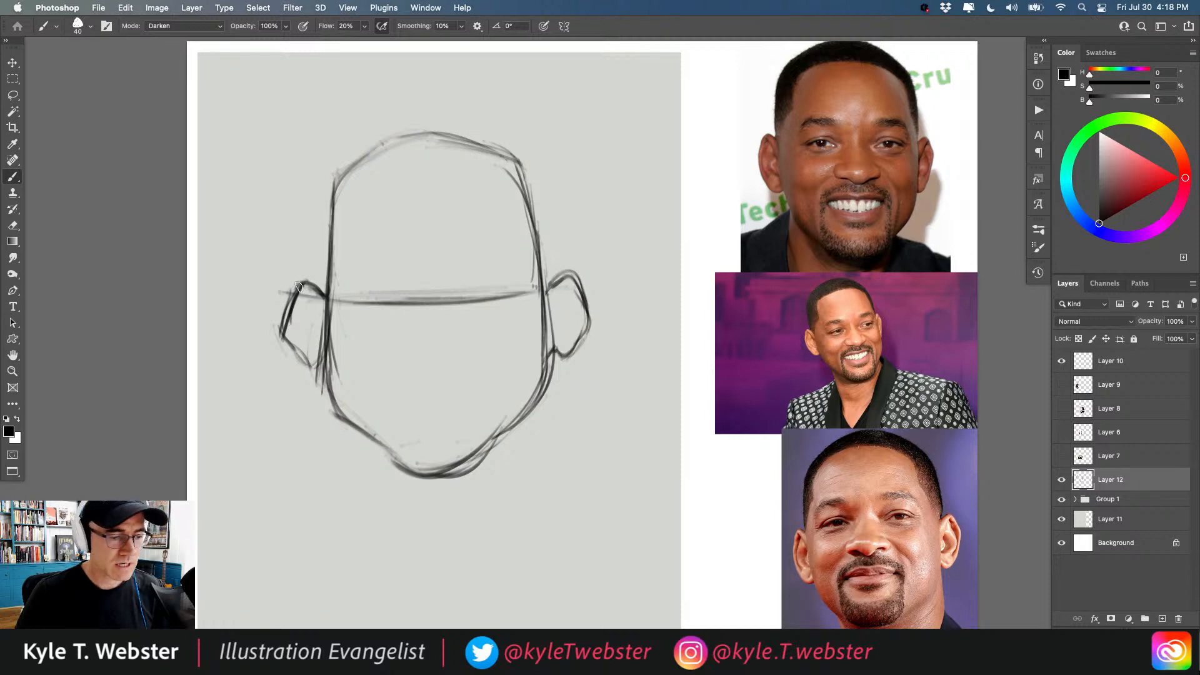
mouse_move(298, 287)
mouse_down()
mouse_move(294, 358)
mouse_move(320, 368)
mouse_up()
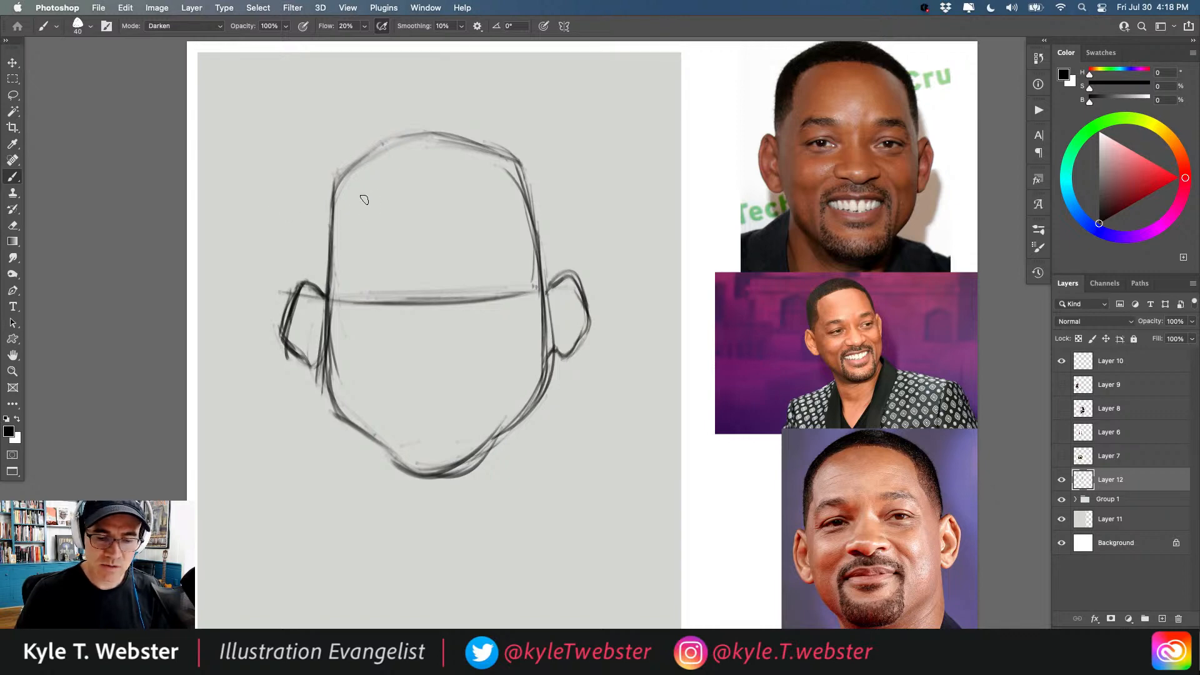
mouse_move(545, 287)
mouse_down()
mouse_move(578, 306)
mouse_move(584, 331)
mouse_move(548, 359)
mouse_up()
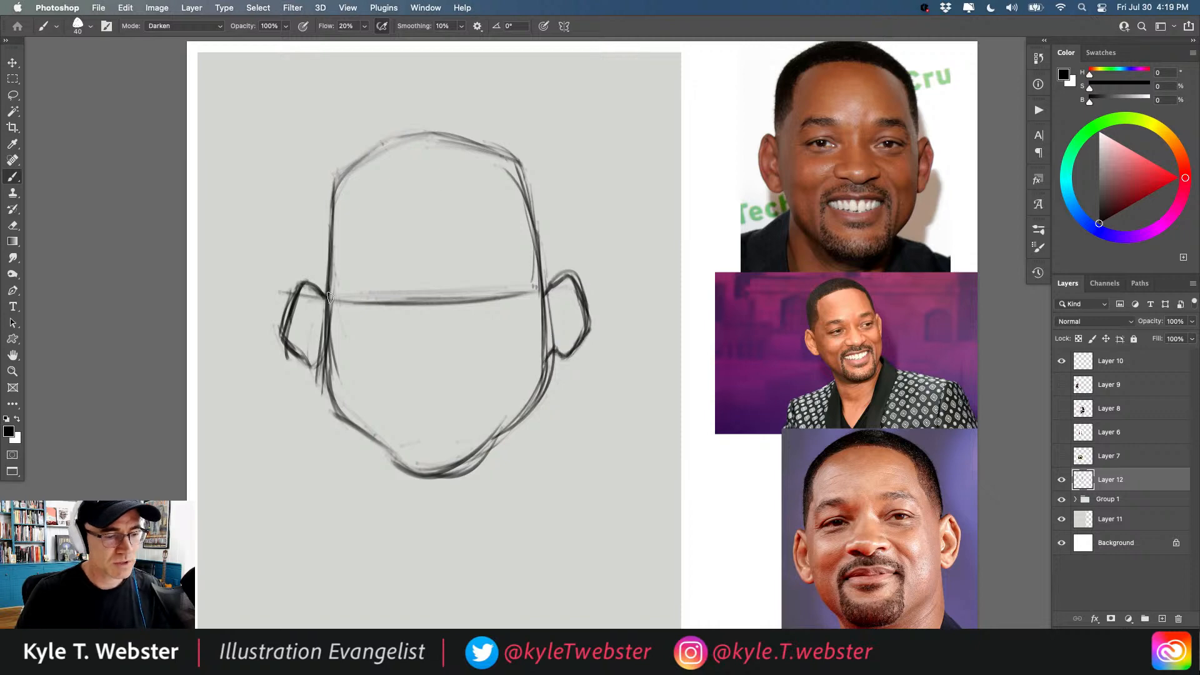
drag(325, 363, 308, 353)
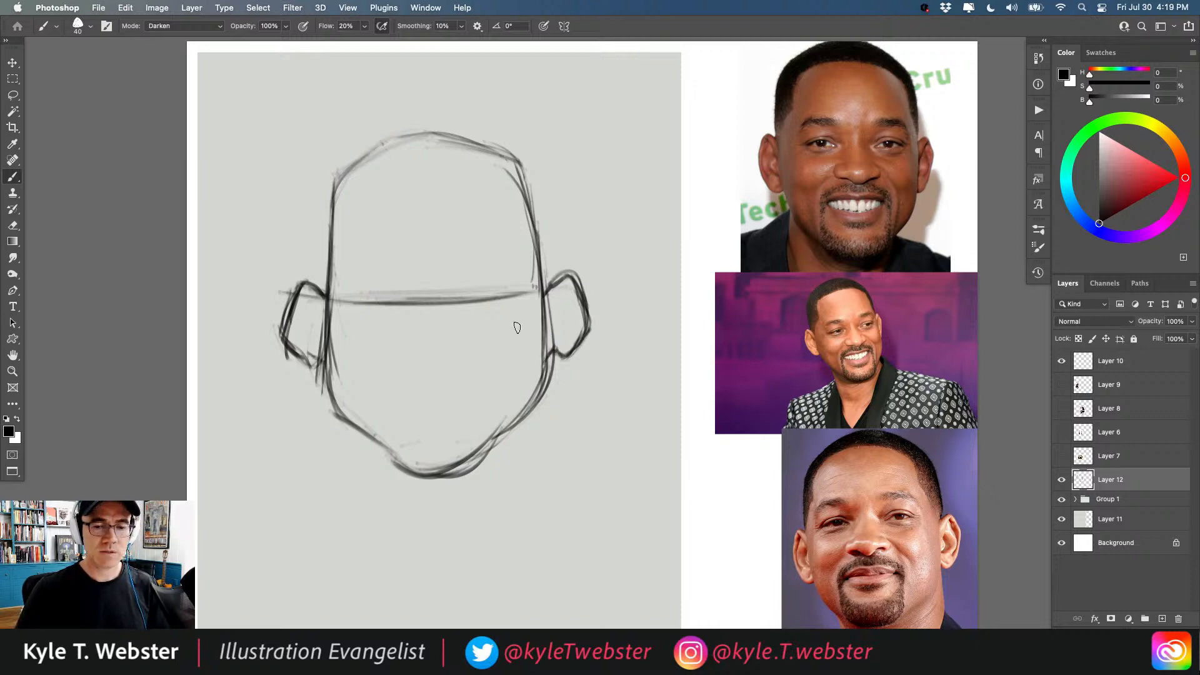
Widen and darken the jaw and chin contour, and strengthen the outline over the crown and down the sides.
mouse_move(549, 323)
mouse_down()
mouse_move(541, 430)
mouse_move(484, 452)
mouse_up()
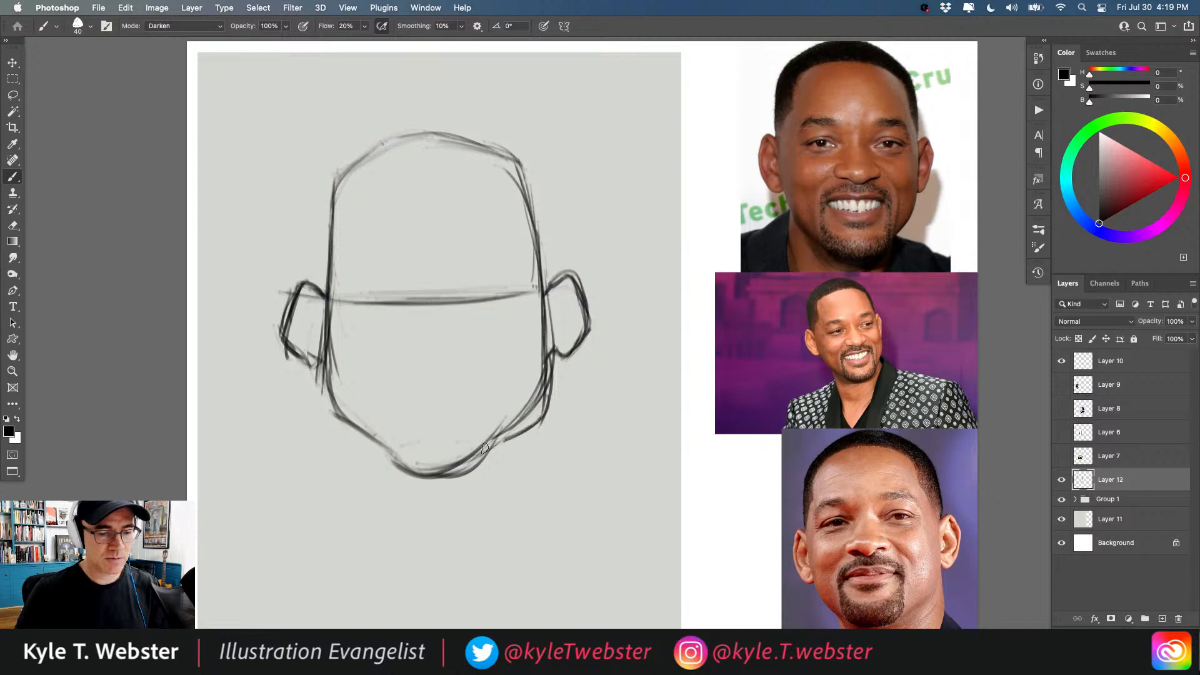
mouse_move(548, 415)
mouse_down()
mouse_move(471, 475)
mouse_move(393, 468)
mouse_move(318, 400)
mouse_move(318, 370)
mouse_move(322, 431)
mouse_move(462, 481)
mouse_move(482, 467)
mouse_move(431, 486)
mouse_move(544, 410)
mouse_move(547, 372)
mouse_up()
drag(521, 160, 338, 188)
drag(331, 237, 326, 150)
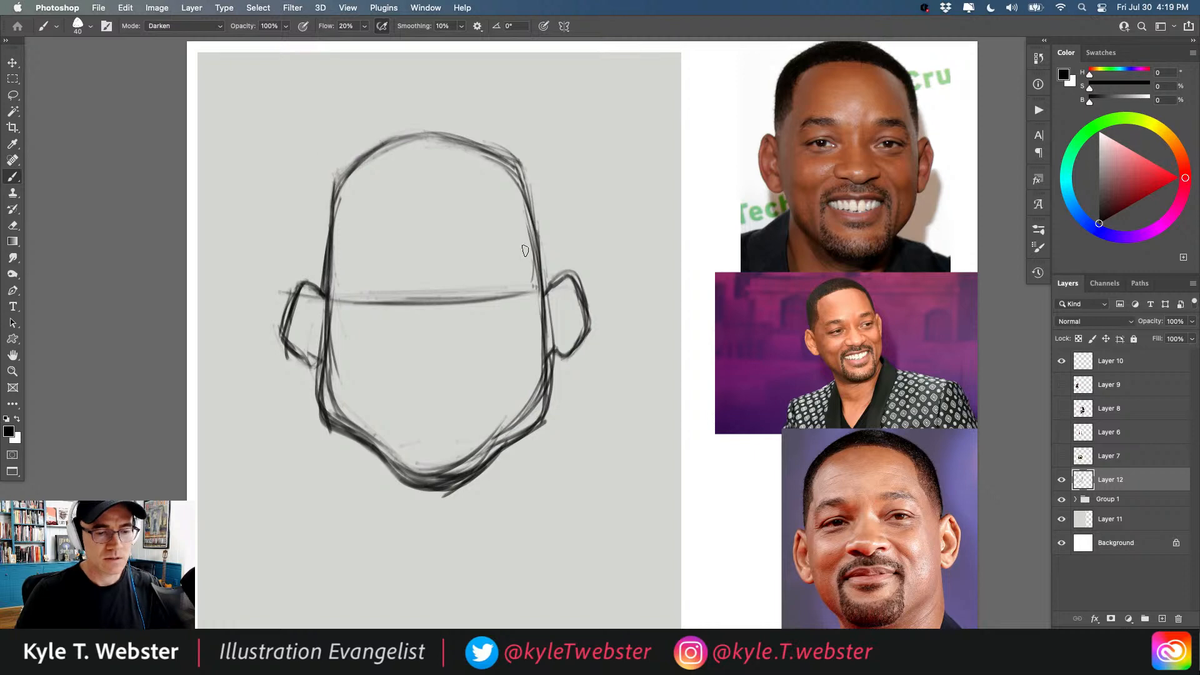
Draw the hairline inside the skull outline, with angled temple points above the ears and a curved edge across the forehead.
drag(527, 256, 541, 286)
drag(514, 225, 542, 292)
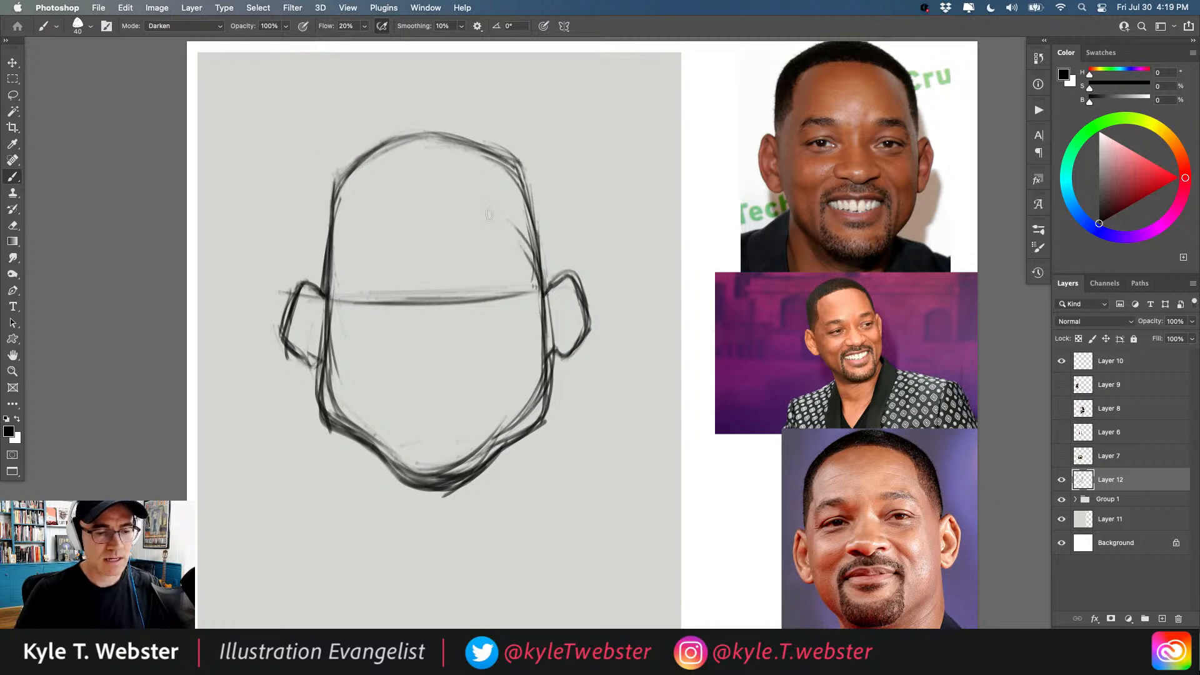
drag(329, 282, 347, 247)
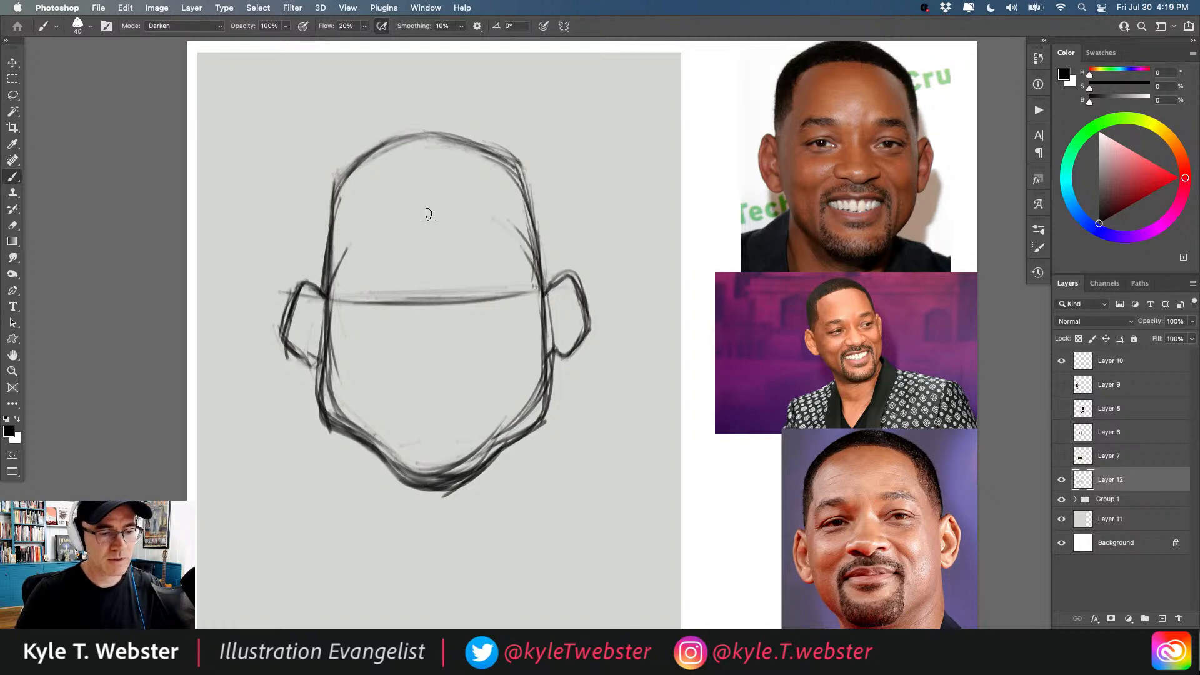
drag(511, 198, 522, 244)
mouse_move(514, 185)
mouse_down()
mouse_move(401, 162)
mouse_move(383, 177)
mouse_move(448, 173)
mouse_move(353, 189)
mouse_up()
mouse_move(437, 161)
mouse_down()
mouse_move(348, 195)
mouse_move(338, 262)
mouse_up()
drag(341, 207, 326, 287)
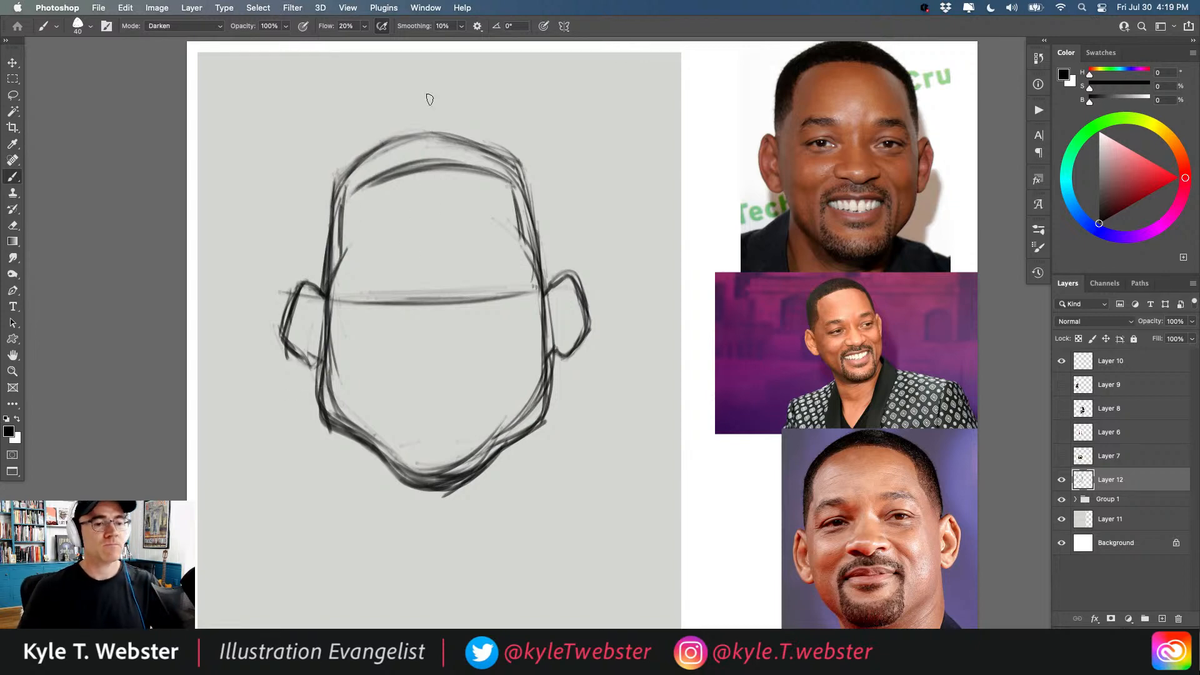
Draw a vertical centre guideline through the head from above the crown to below the chin.
drag(430, 125, 431, 549)
drag(431, 219, 443, 465)
drag(431, 304, 434, 471)
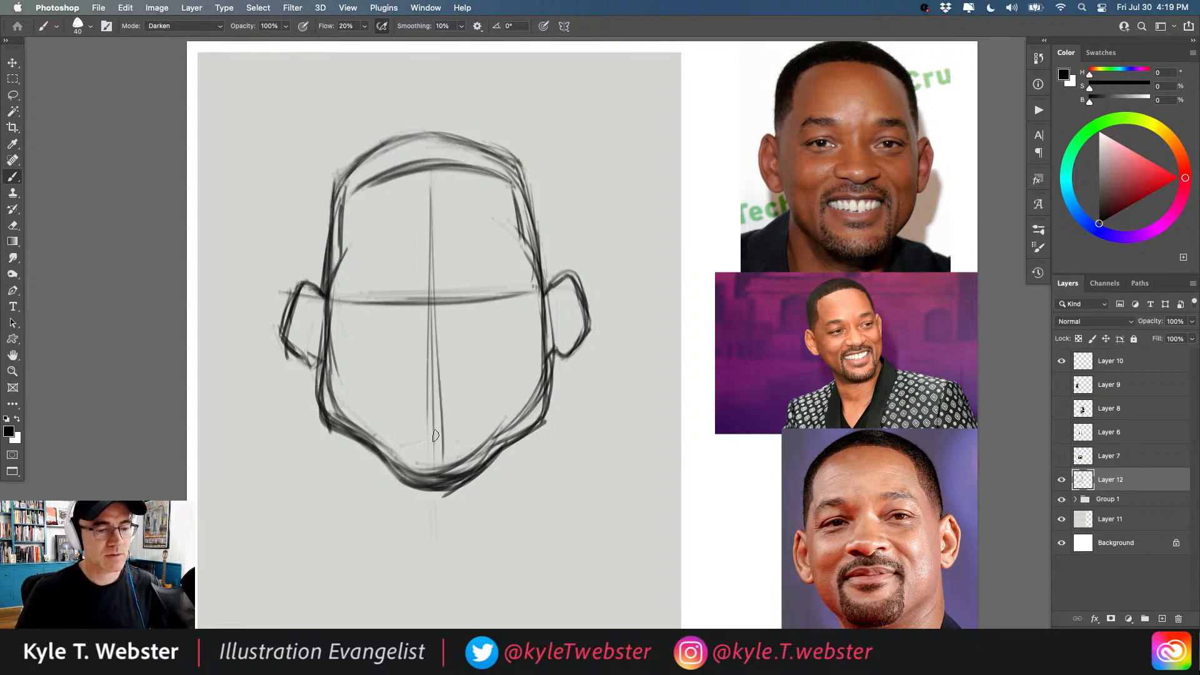
drag(427, 120, 437, 475)
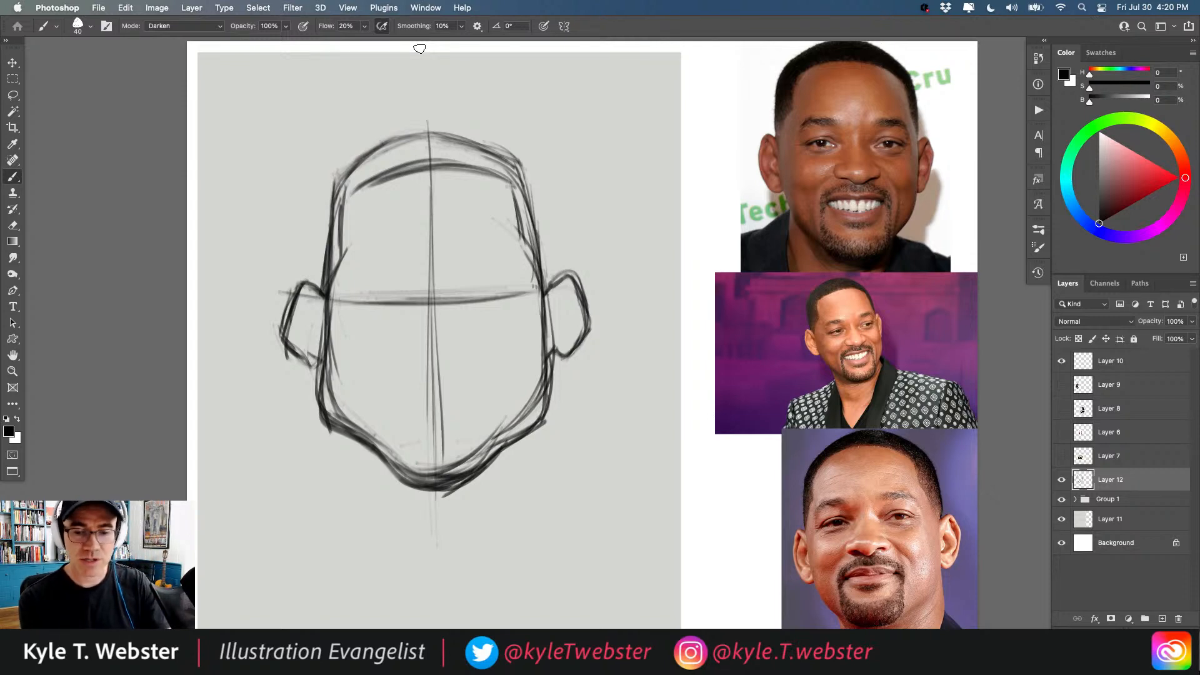
Find the Inkbox set in the megapack folder of Kyle Brushes and select the Kyle's Inkbox - Ink Spat Pen brush.
click(1038, 230)
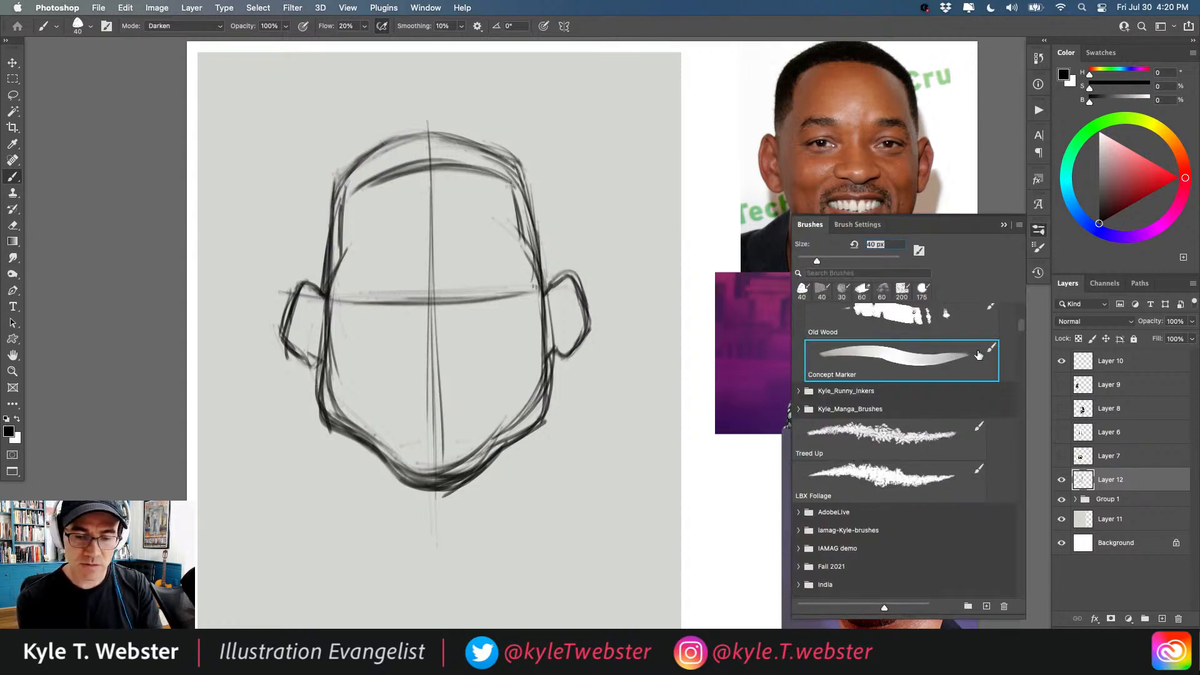
drag(1021, 325, 1022, 330)
scroll(1022, 330, down, 5)
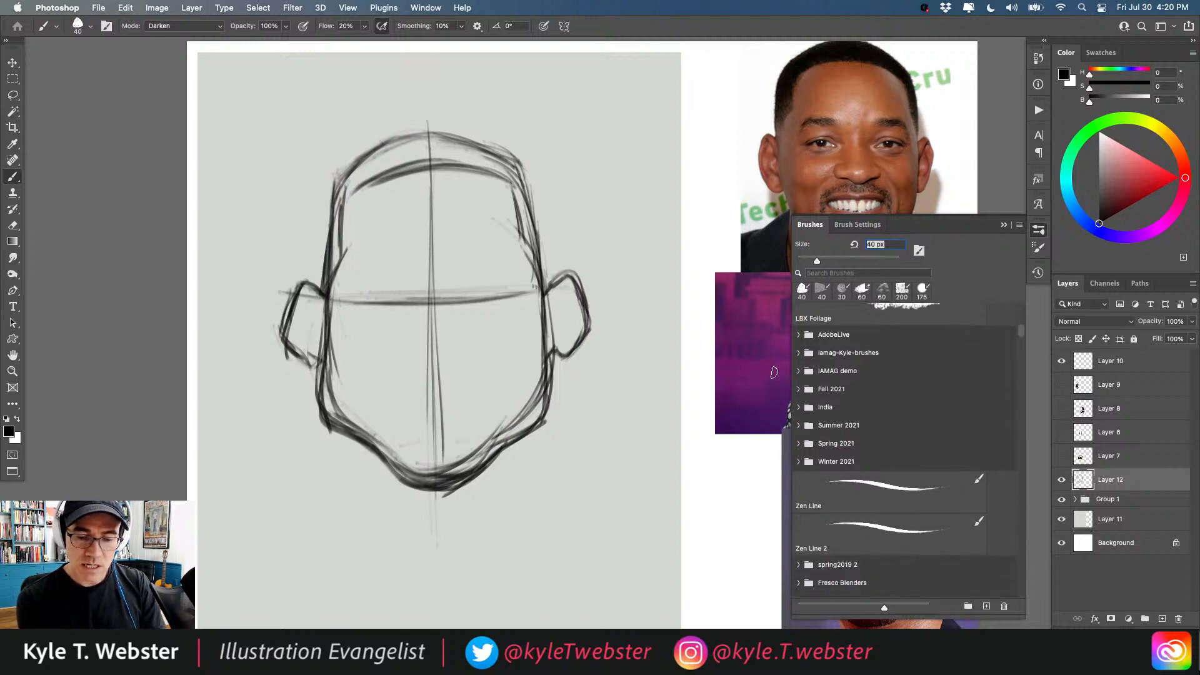
scroll(1022, 331, down, 5)
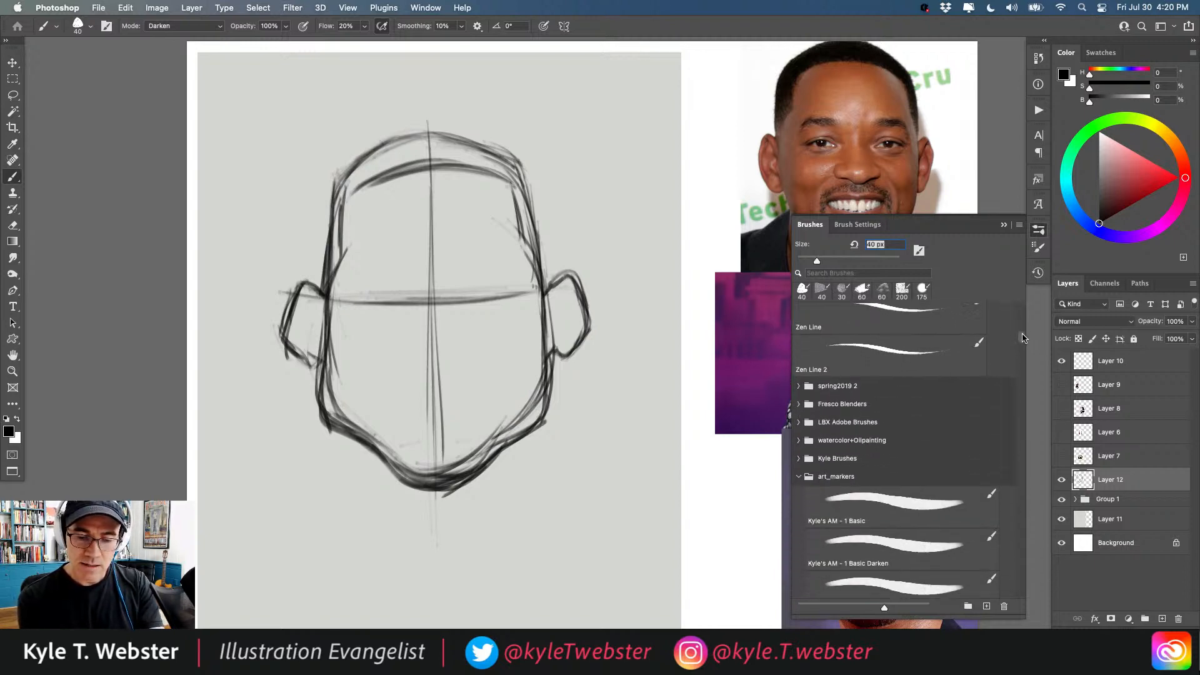
click(797, 465)
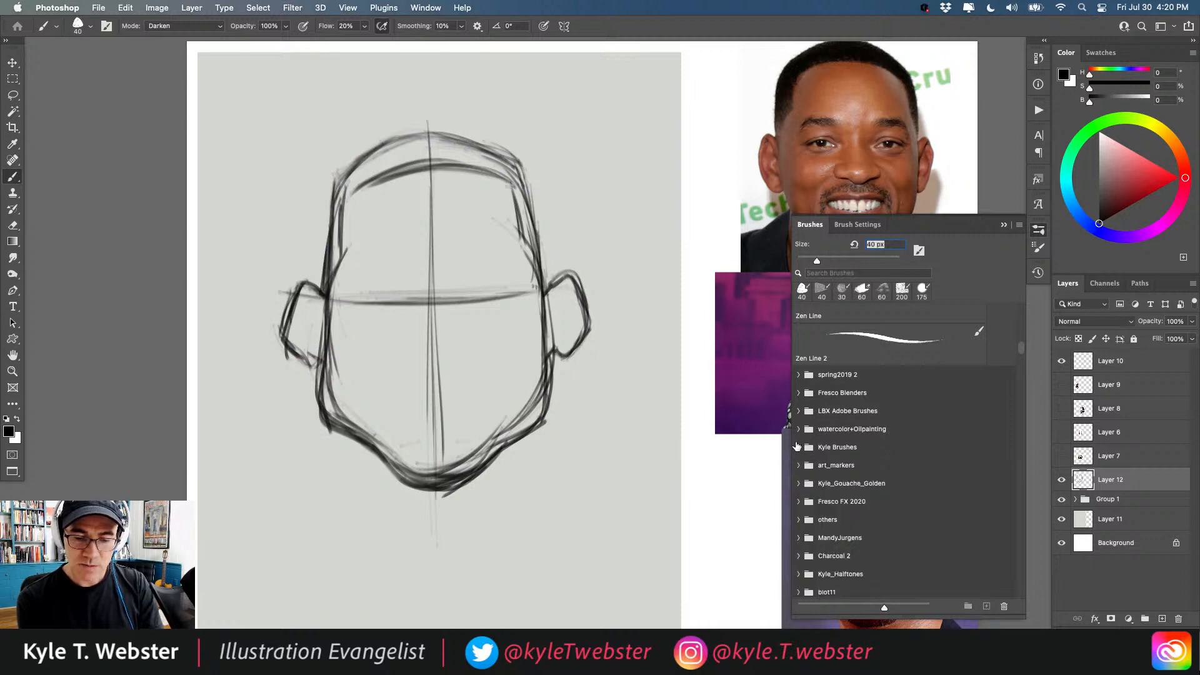
click(797, 446)
scroll(1021, 345, down, 2)
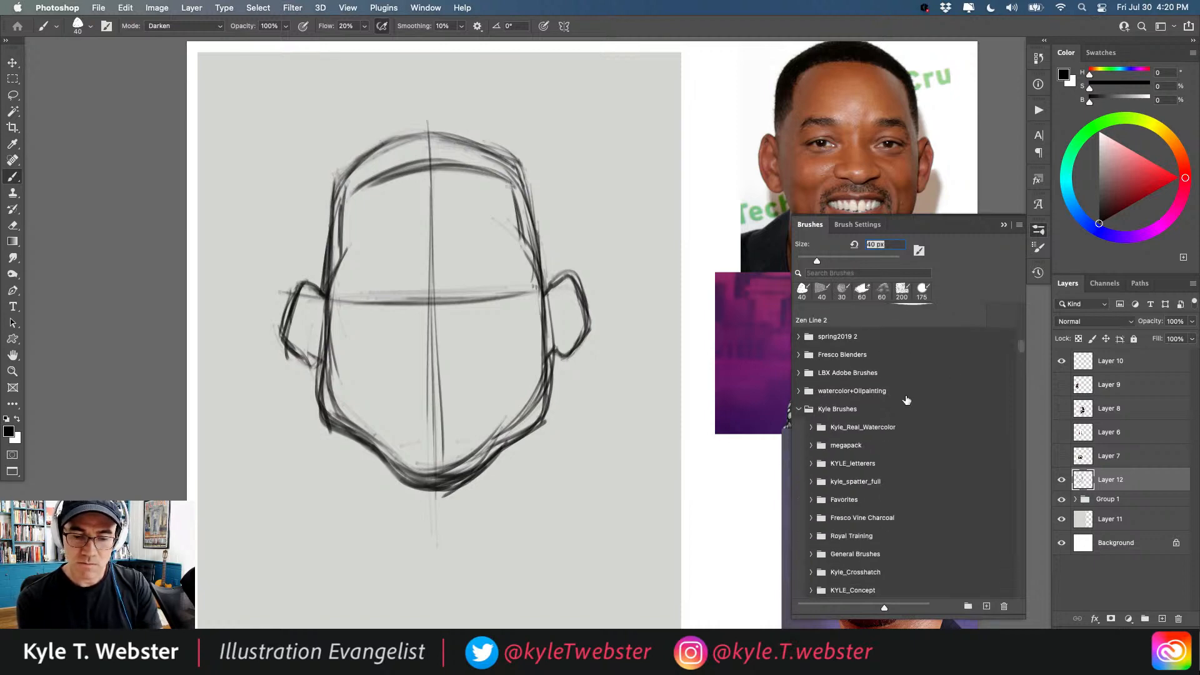
click(811, 445)
click(823, 499)
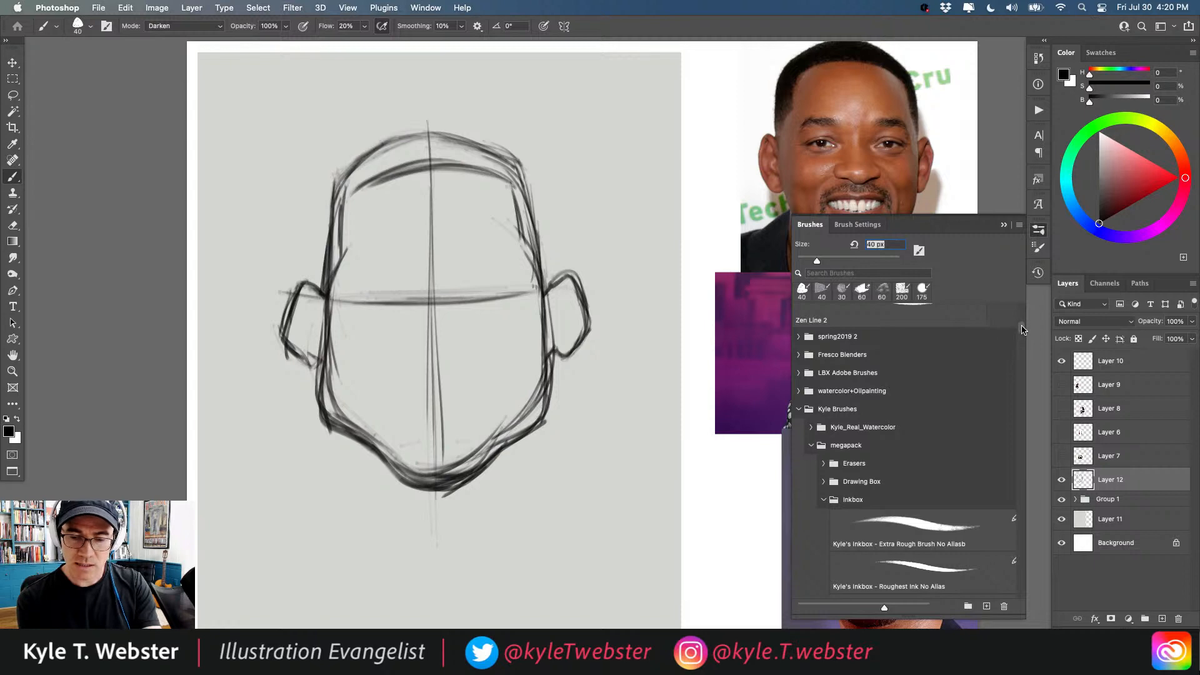
scroll(1018, 331, down, 6)
scroll(1018, 336, down, 10)
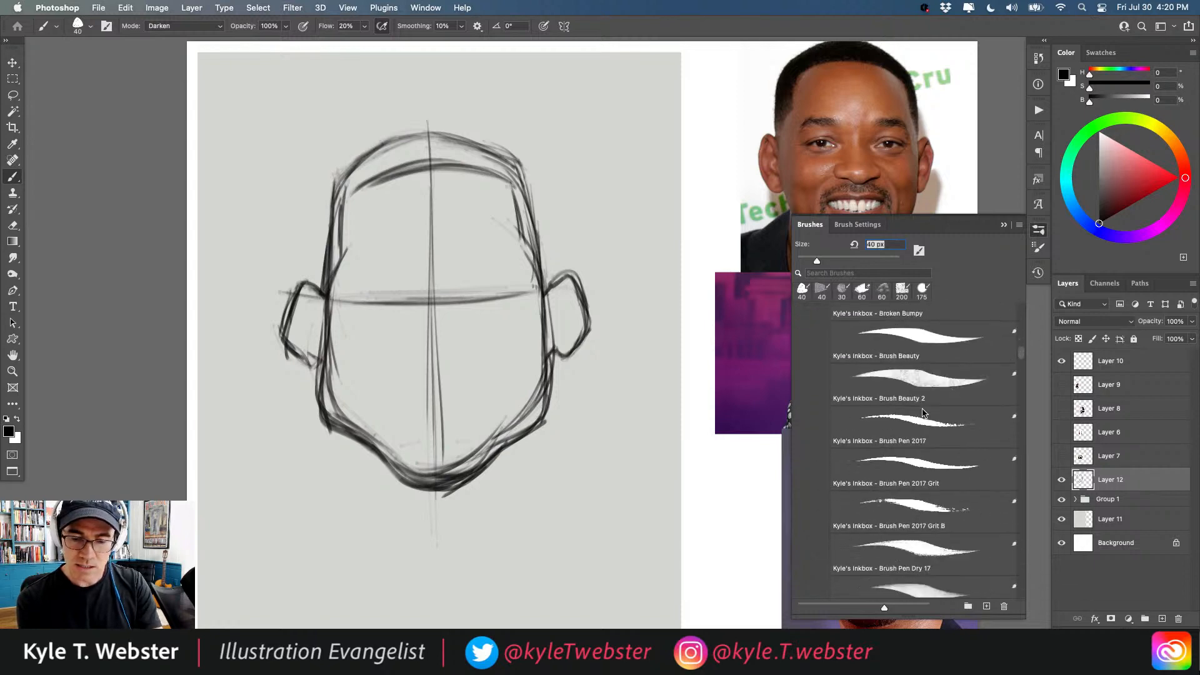
scroll(831, 475, up, 8)
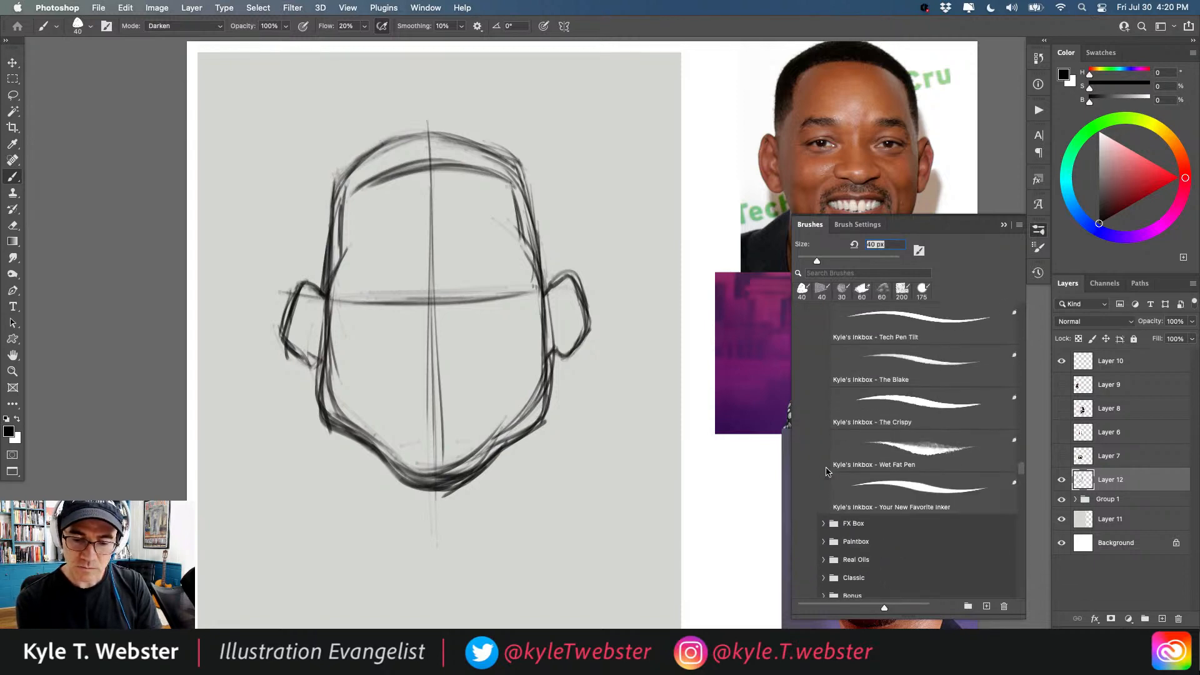
scroll(825, 469, up, 3)
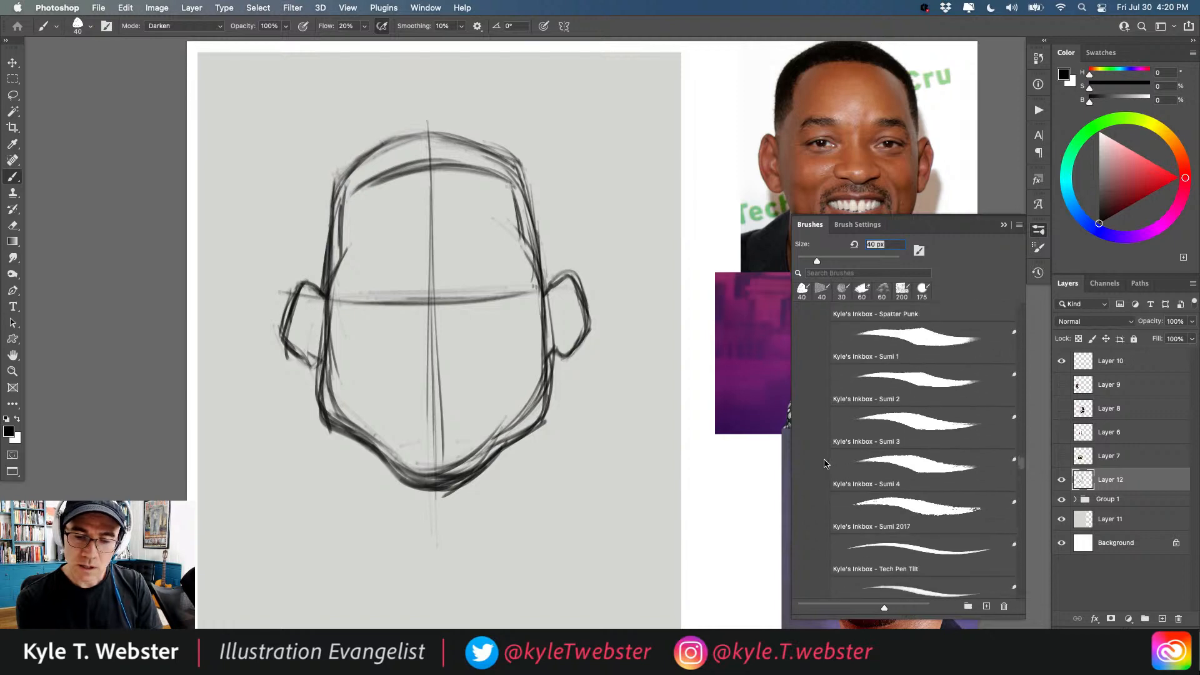
scroll(1014, 462, up, 3)
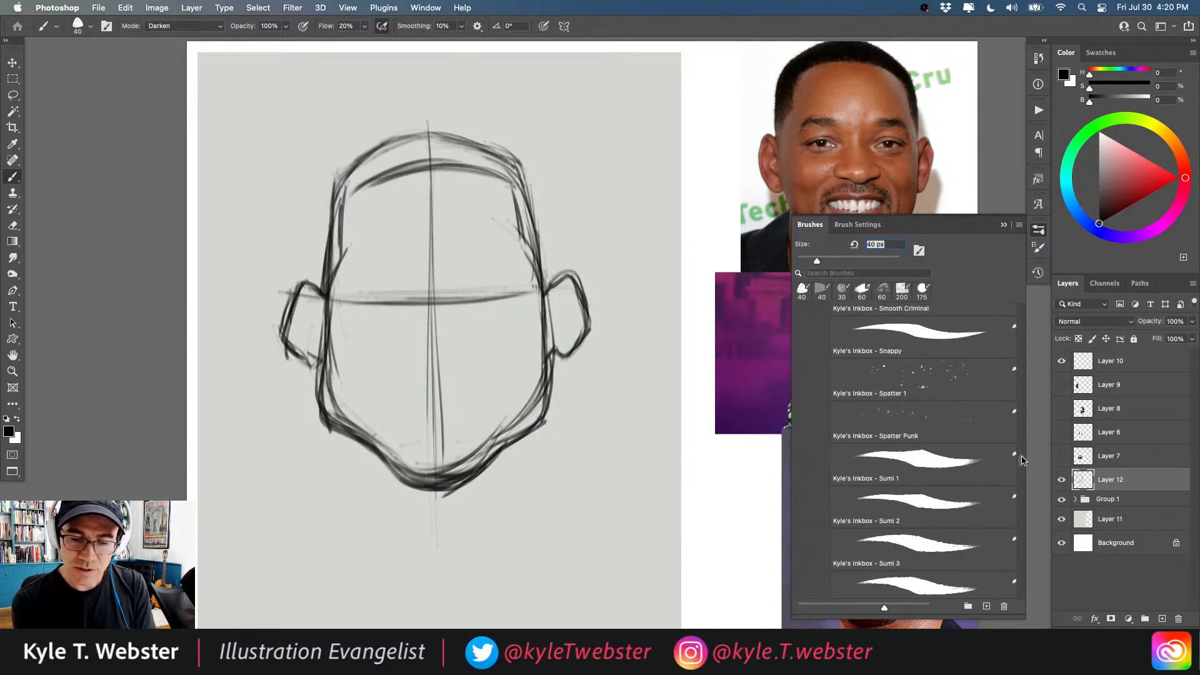
scroll(1023, 460, up, 2)
drag(1023, 458, 1012, 407)
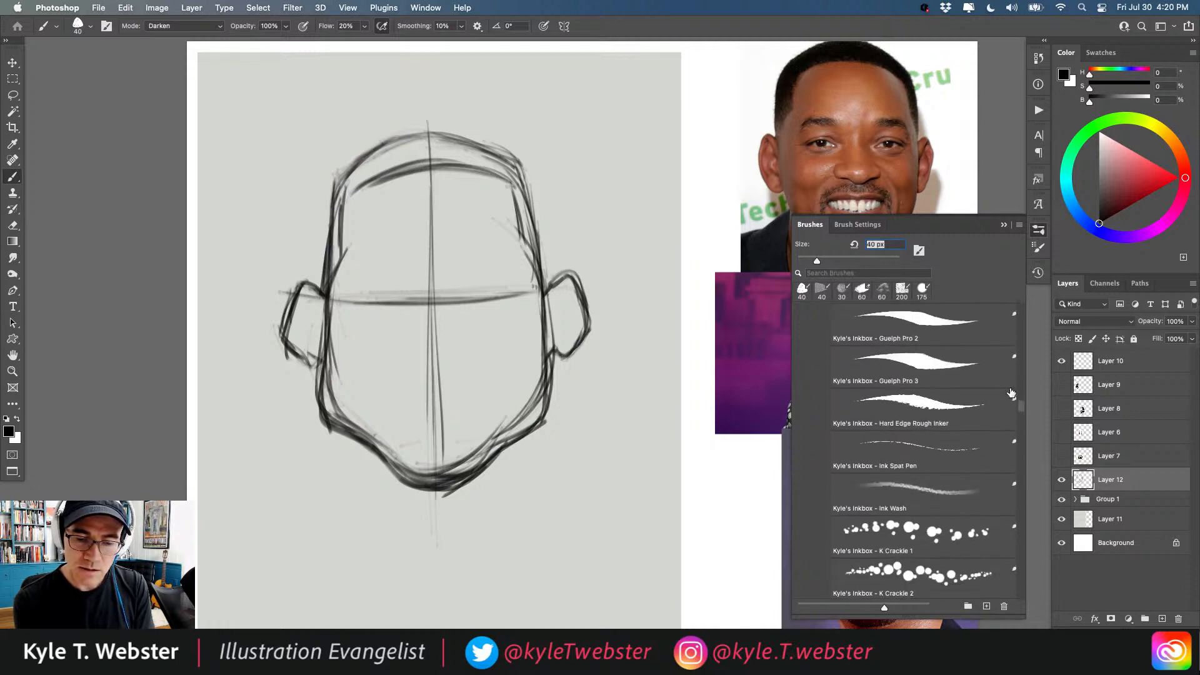
click(896, 443)
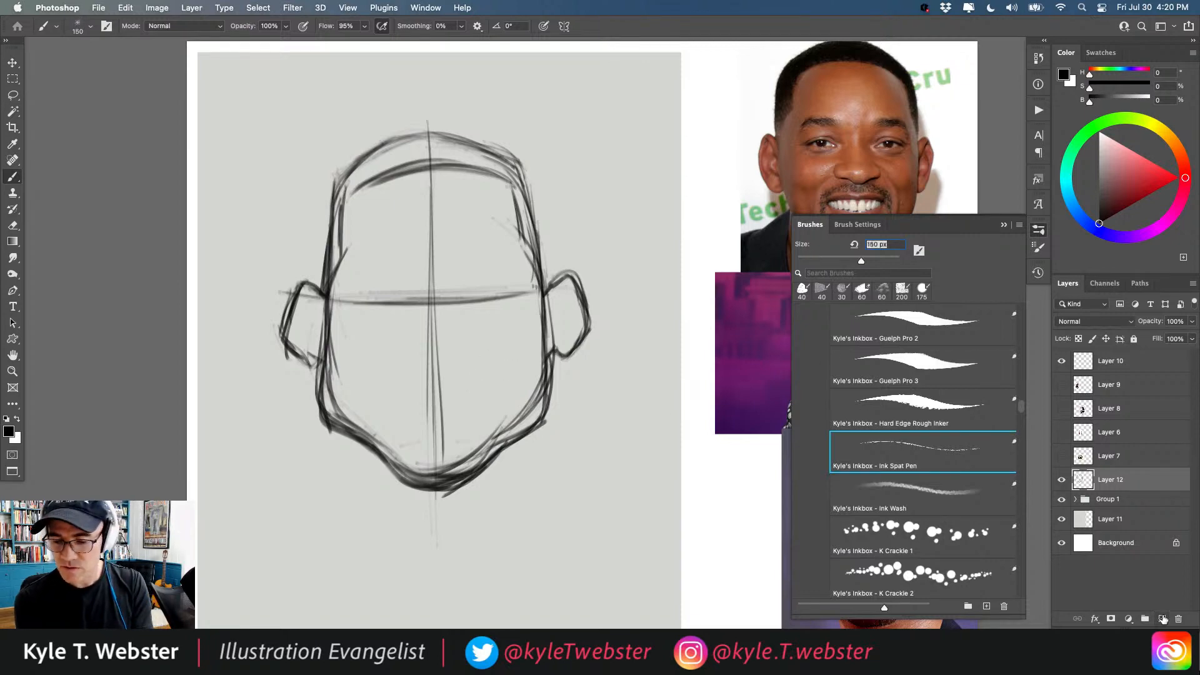
Add a new layer above the head sketch, and undo a splattered ink test stroke made around the head.
key(super+shift+alt+n)
mouse_move(600, 173)
mouse_down()
mouse_move(636, 340)
mouse_move(613, 420)
mouse_move(626, 207)
mouse_move(587, 159)
mouse_move(638, 183)
mouse_move(508, 93)
mouse_move(553, 163)
mouse_move(496, 122)
mouse_move(363, 72)
mouse_move(265, 170)
mouse_move(275, 150)
mouse_move(251, 198)
mouse_move(290, 104)
mouse_move(231, 332)
mouse_up()
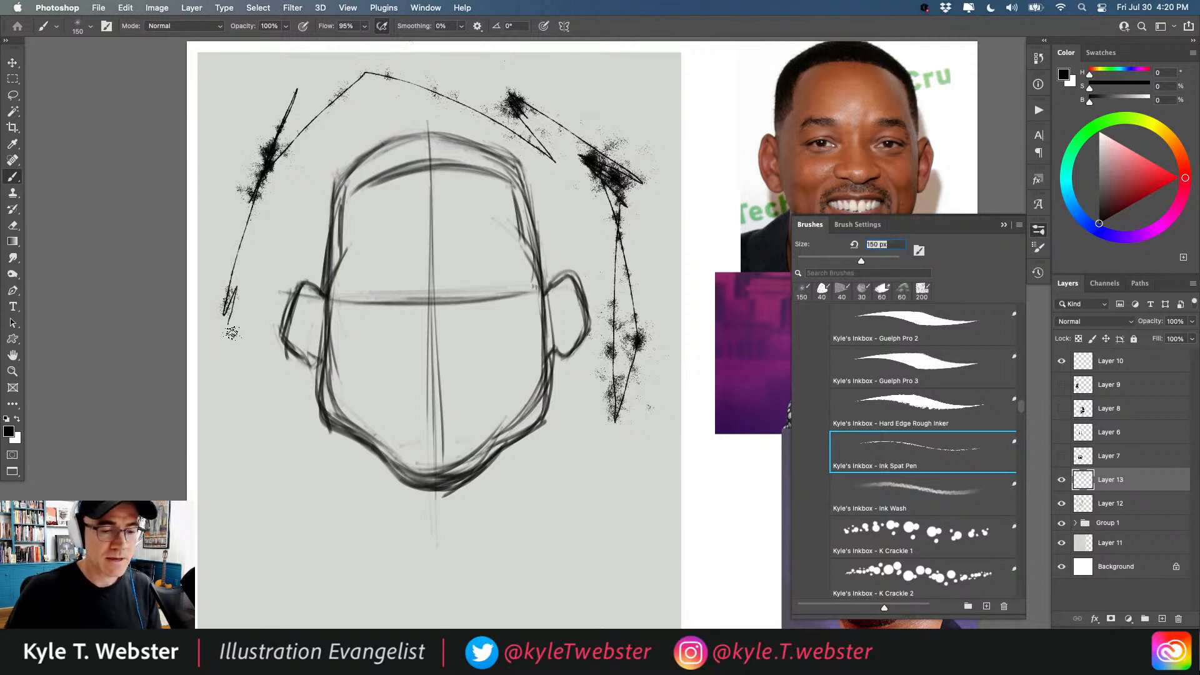
key(ctrl+z)
Switch back to the Concept Marker brush and close the brush list.
scroll(891, 482, up, 5)
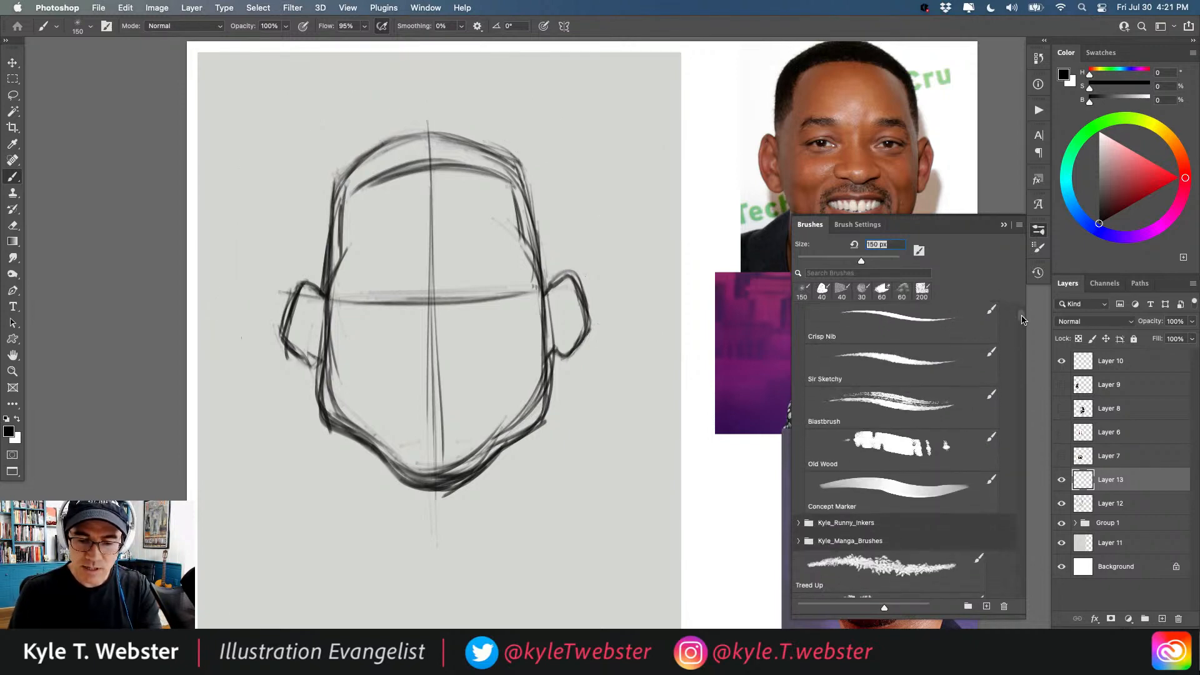
click(892, 482)
click(1003, 224)
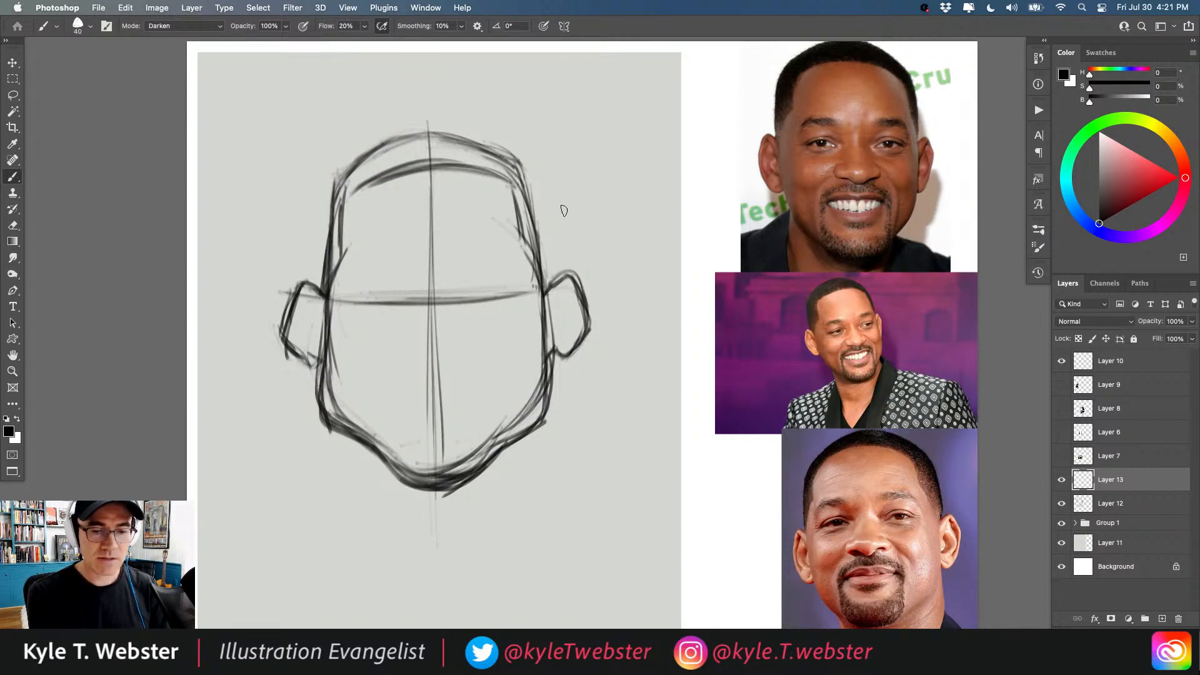
Mark the outer end of the eye band on the sketch, and circle both eye sockets on the uppermost reference portrait.
mouse_move(913, 150)
mouse_down()
mouse_move(852, 110)
mouse_move(781, 161)
mouse_move(921, 148)
mouse_up()
key(super+z)
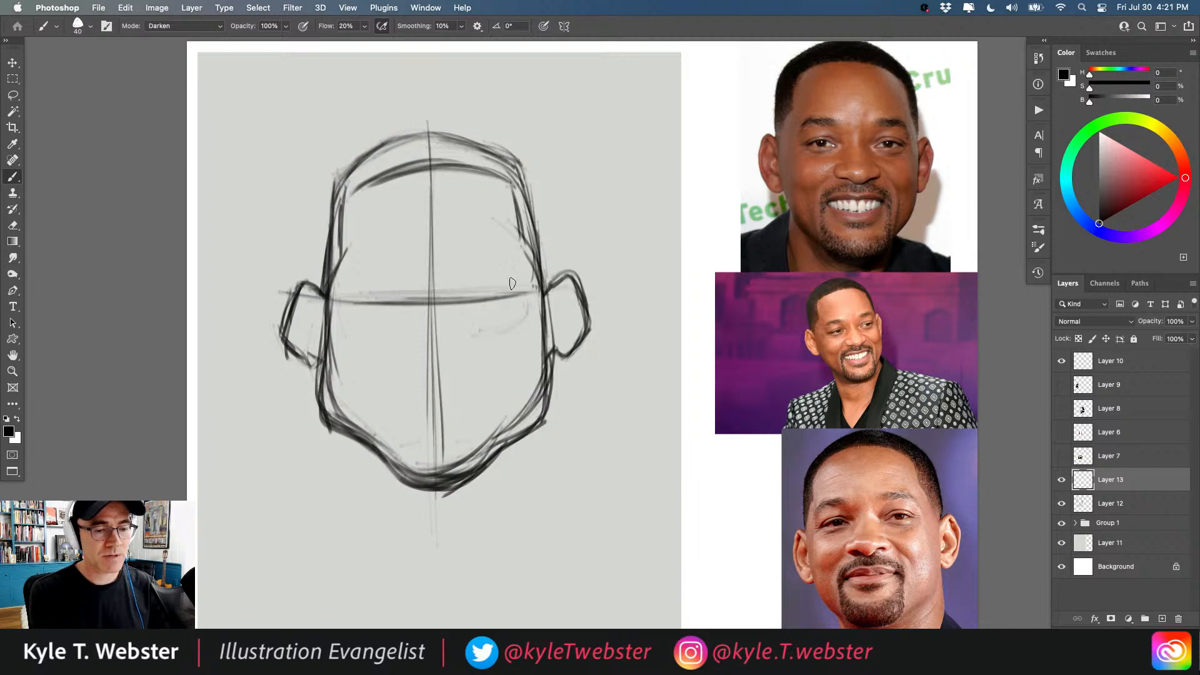
drag(529, 311, 508, 266)
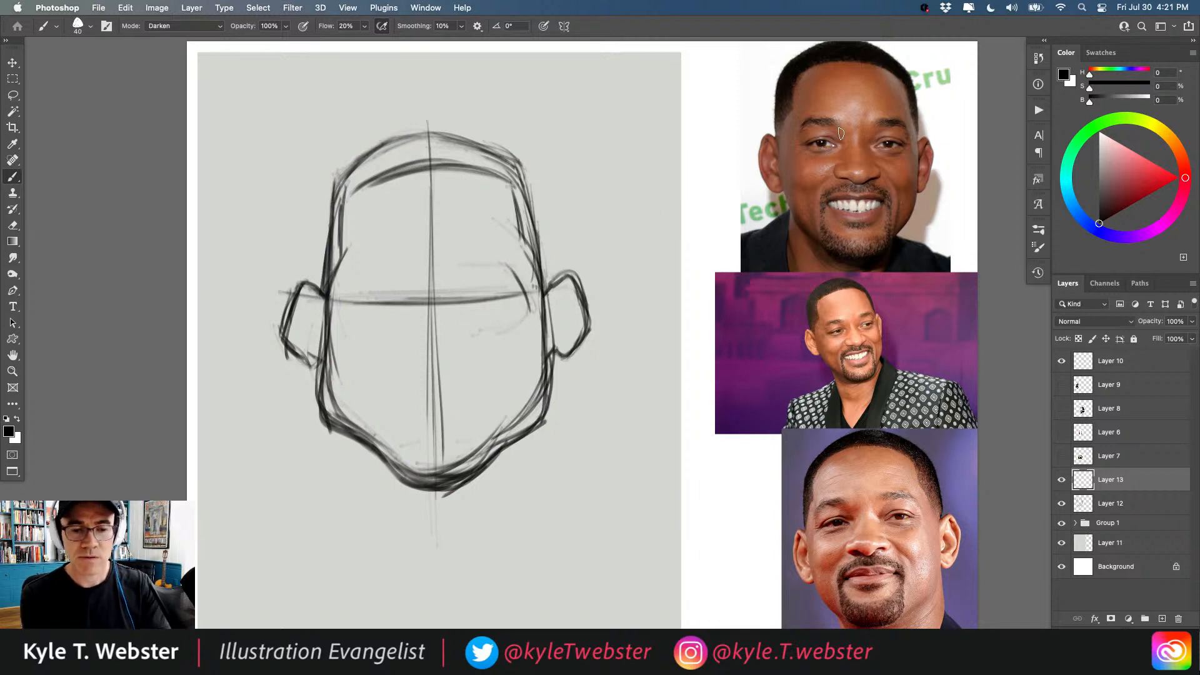
mouse_move(826, 127)
mouse_down()
mouse_move(799, 134)
mouse_move(831, 156)
mouse_move(841, 120)
mouse_move(878, 124)
mouse_move(907, 159)
mouse_move(865, 150)
mouse_move(872, 125)
mouse_up()
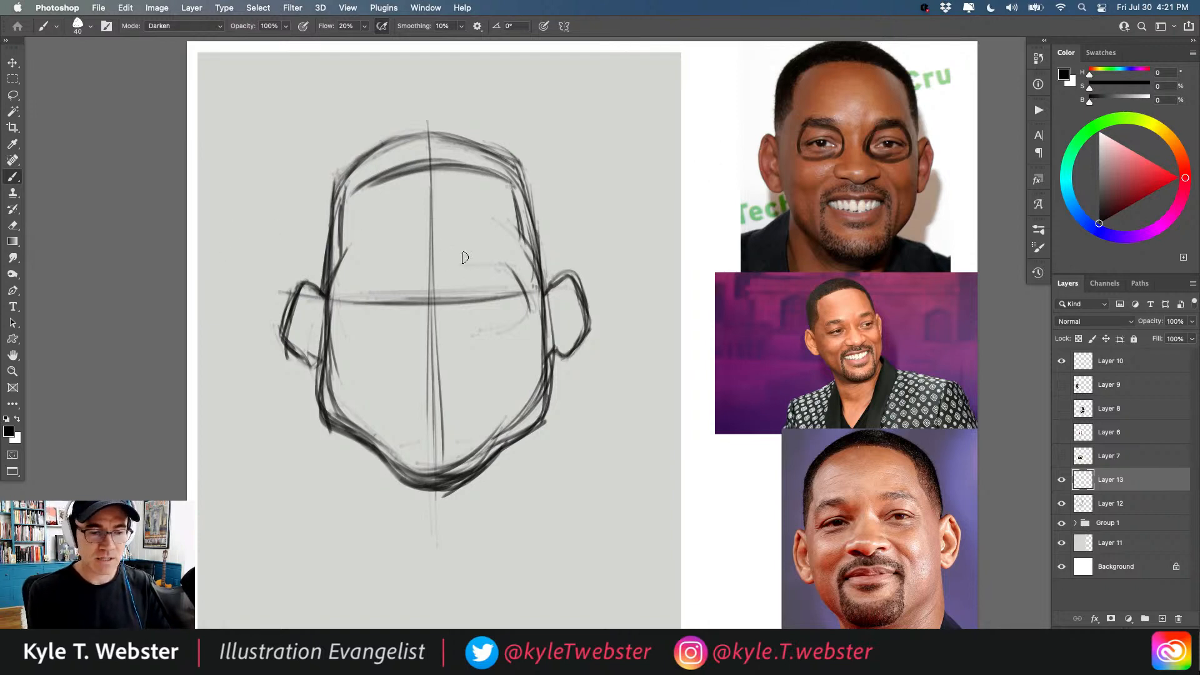
Draw the eye-socket band across the face around the horizontal guideline, and sketch two arched upper eyelids inside it.
mouse_move(523, 290)
mouse_down()
mouse_move(448, 263)
mouse_move(468, 260)
mouse_move(425, 261)
mouse_move(443, 255)
mouse_move(357, 261)
mouse_move(346, 330)
mouse_up()
mouse_move(525, 313)
mouse_down()
mouse_move(491, 326)
mouse_move(527, 306)
mouse_move(357, 321)
mouse_move(500, 314)
mouse_move(399, 331)
mouse_move(347, 319)
mouse_up()
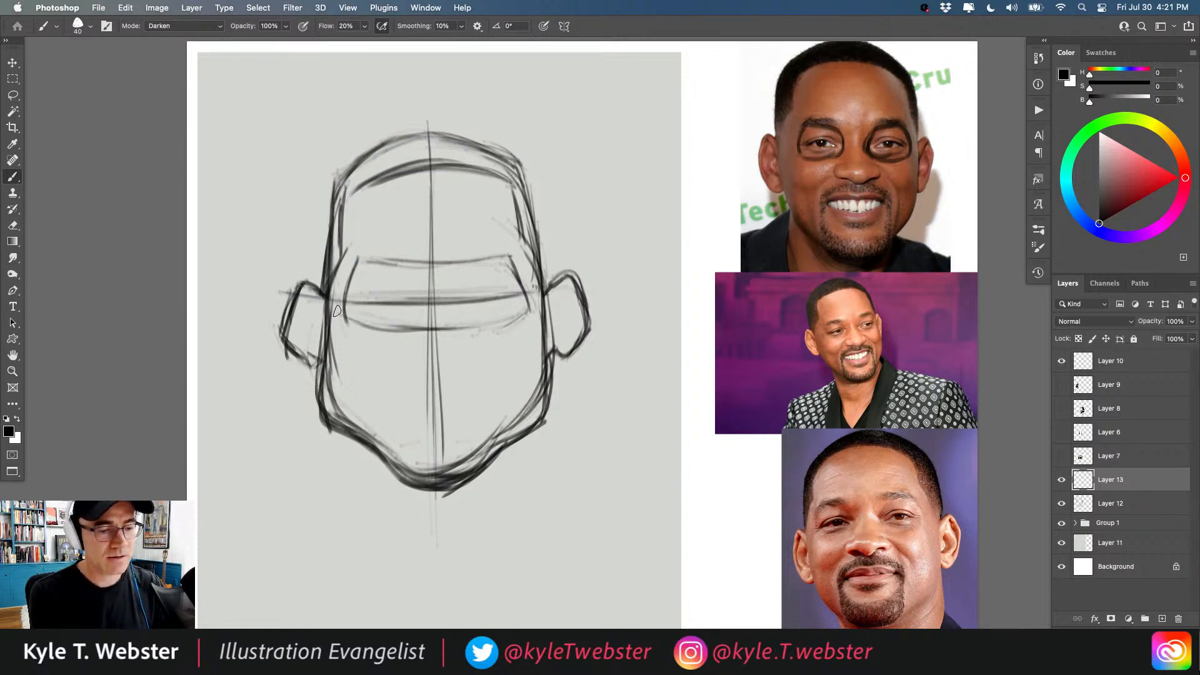
mouse_move(522, 301)
mouse_down()
mouse_move(510, 261)
mouse_move(469, 308)
mouse_move(486, 294)
mouse_up()
mouse_move(401, 304)
mouse_down()
mouse_move(369, 293)
mouse_move(388, 302)
mouse_move(345, 304)
mouse_up()
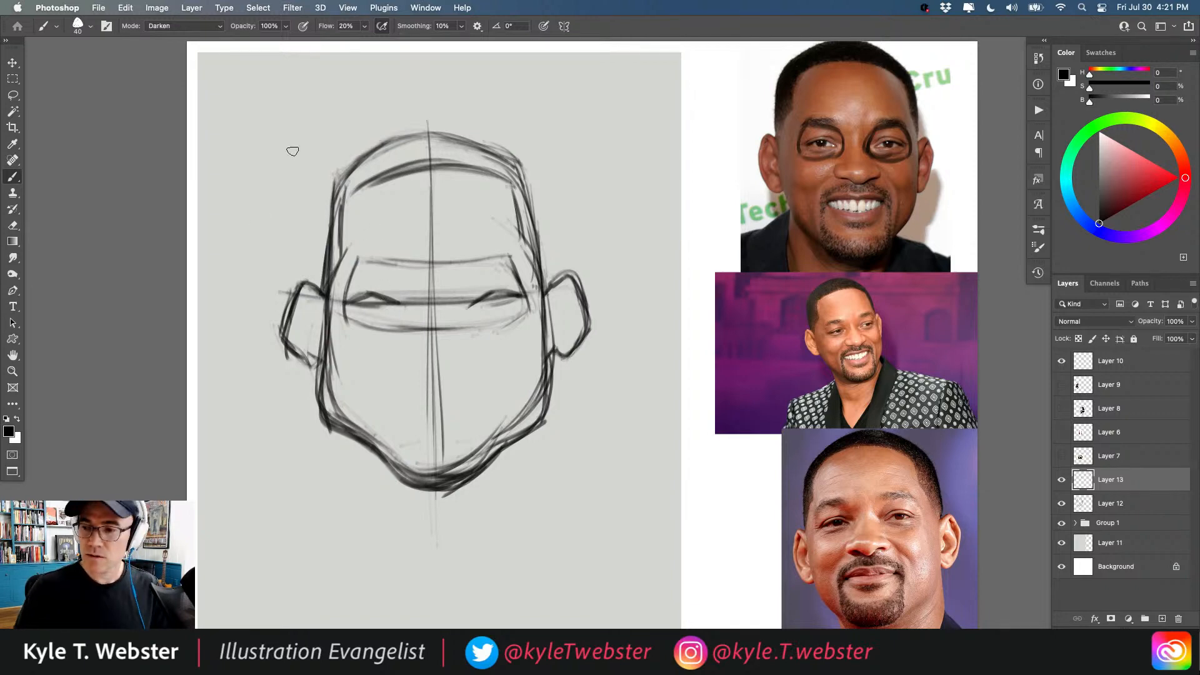
Lasso the eye band with its eyelids and nudge it slightly down the face, clearing the selection.
key(l)
drag(500, 362, 397, 250)
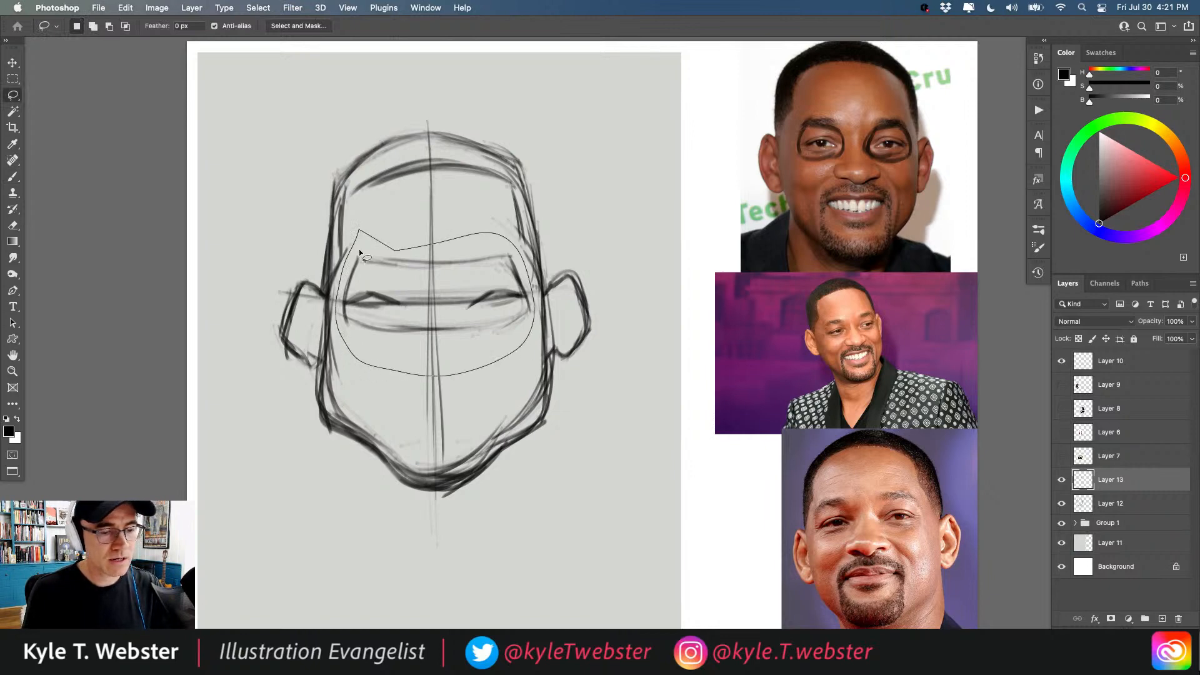
key(v)
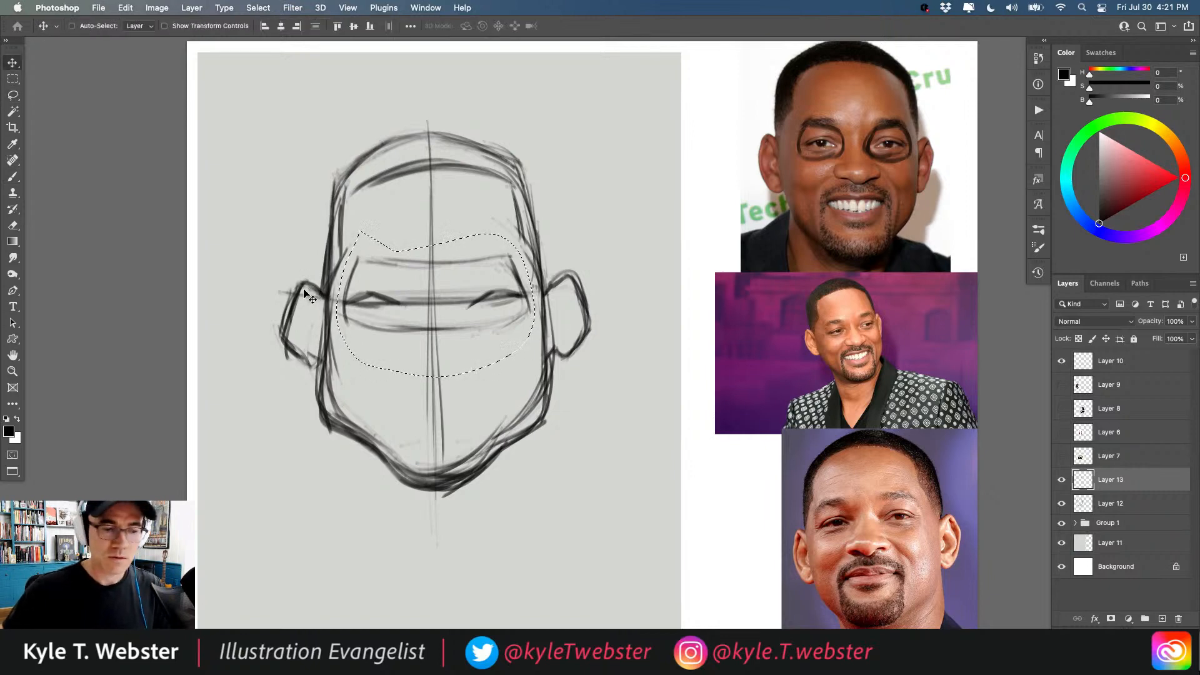
key(Down)
key(Down)
key(Down)
key(Down)
key(Down)
key(Down)
key(Down)
key(Down)
key(Down)
key(Down)
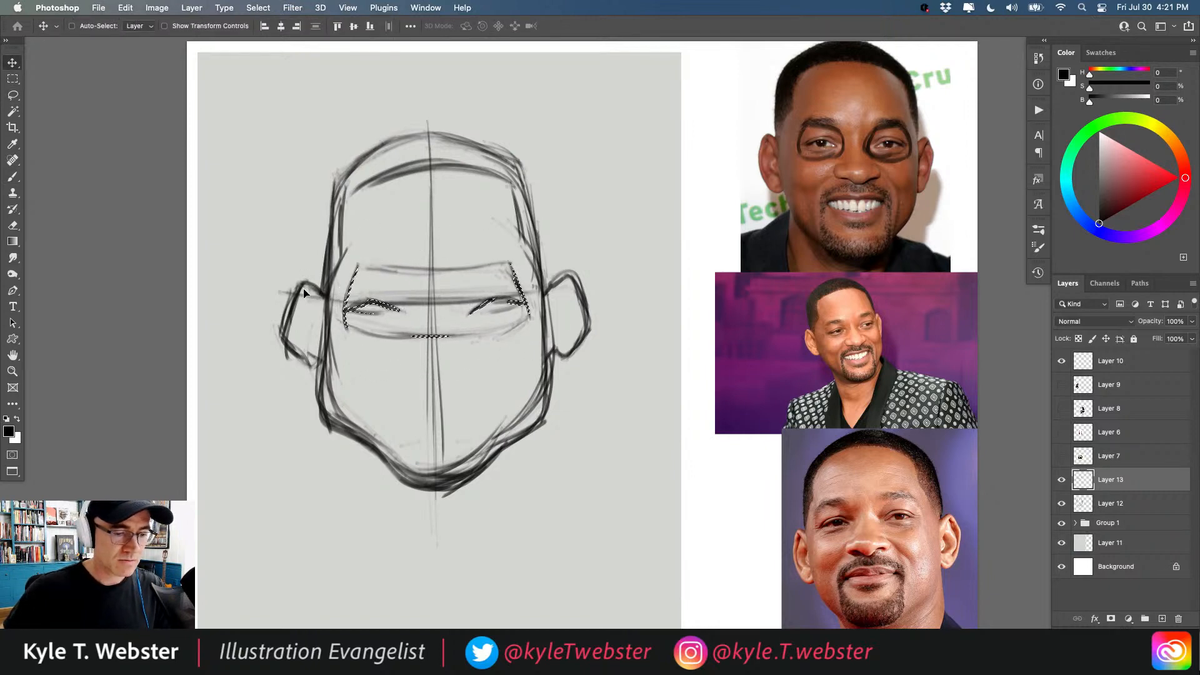
key(ctrl+d)
Redraw the skull with a rounder crown and darker sides down past the ears, and merge the layer into the head sketch.
key(b)
mouse_move(516, 178)
mouse_down()
mouse_move(446, 143)
mouse_move(470, 149)
mouse_move(379, 153)
mouse_move(443, 141)
mouse_move(355, 167)
mouse_move(376, 148)
mouse_move(331, 213)
mouse_up()
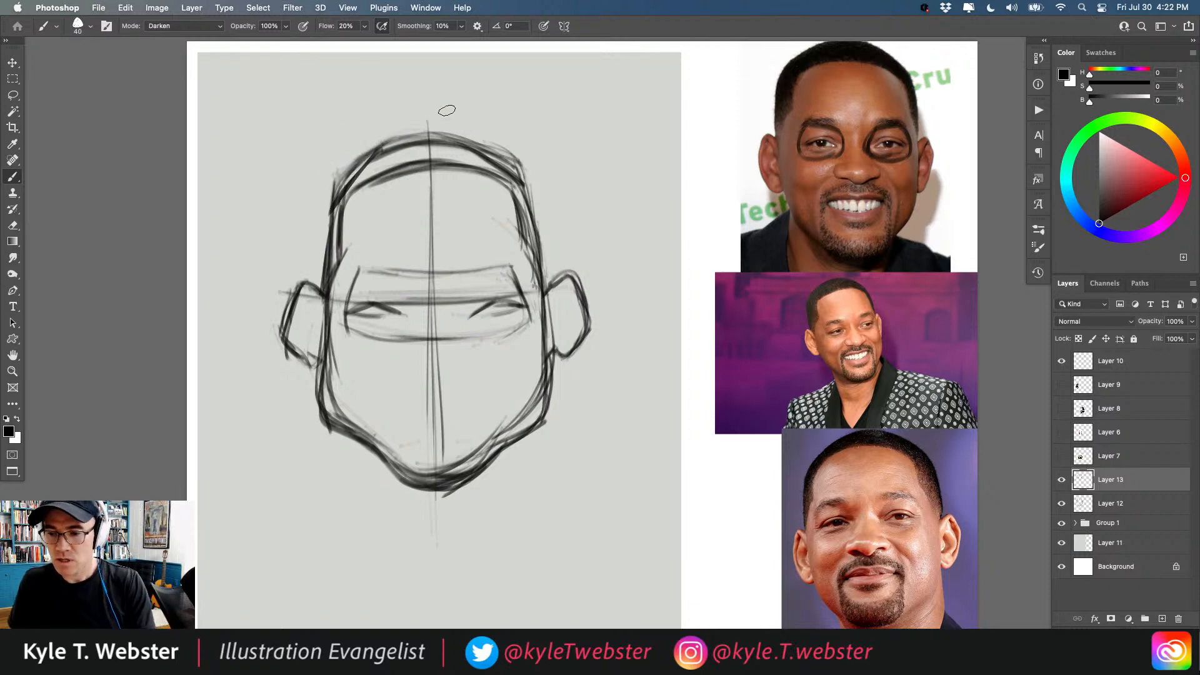
key(super+e)
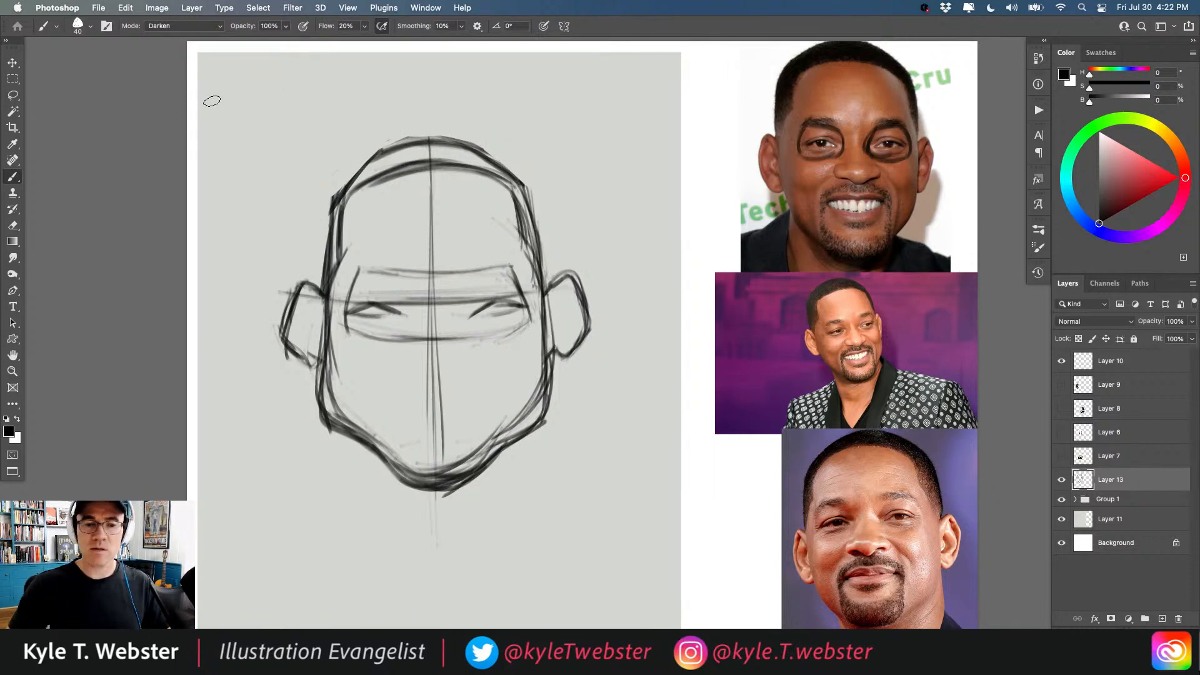
mouse_move(388, 145)
mouse_down()
mouse_move(331, 208)
mouse_move(323, 295)
mouse_up()
mouse_move(497, 166)
mouse_down()
mouse_move(534, 212)
mouse_move(543, 288)
mouse_up()
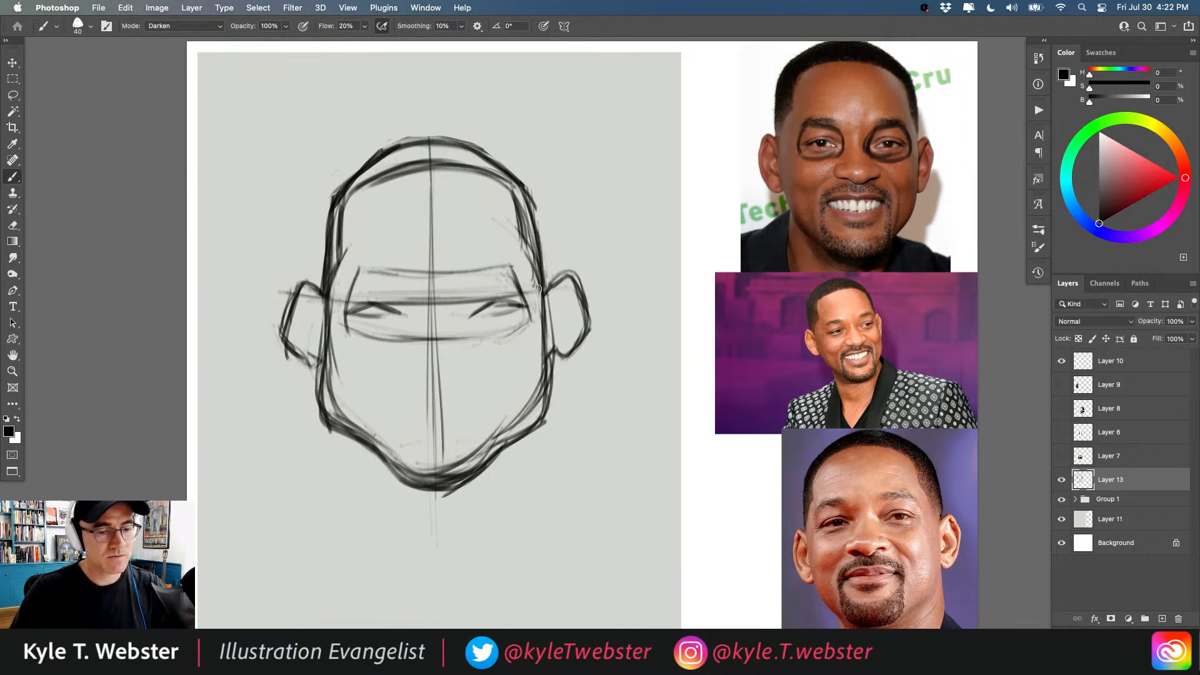
drag(326, 299, 315, 374)
drag(322, 322, 322, 365)
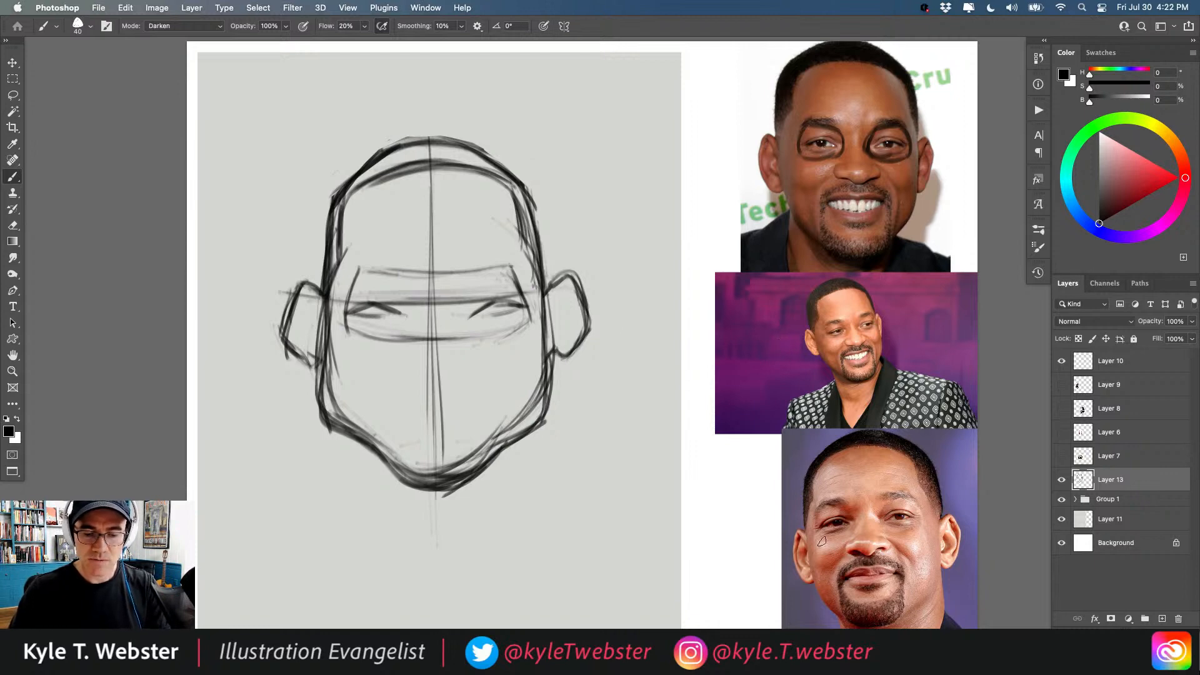
Sketch the lower eyelids and cheek contours on both sides, and darken the jaw and chin outline.
mouse_move(472, 325)
mouse_down()
mouse_move(521, 316)
mouse_move(550, 342)
mouse_move(535, 374)
mouse_up()
mouse_move(407, 315)
mouse_down()
mouse_move(383, 331)
mouse_move(347, 320)
mouse_move(326, 348)
mouse_move(368, 439)
mouse_up()
drag(538, 365, 510, 432)
mouse_move(543, 422)
mouse_down()
mouse_move(451, 496)
mouse_move(394, 479)
mouse_move(321, 414)
mouse_up()
drag(323, 367, 312, 400)
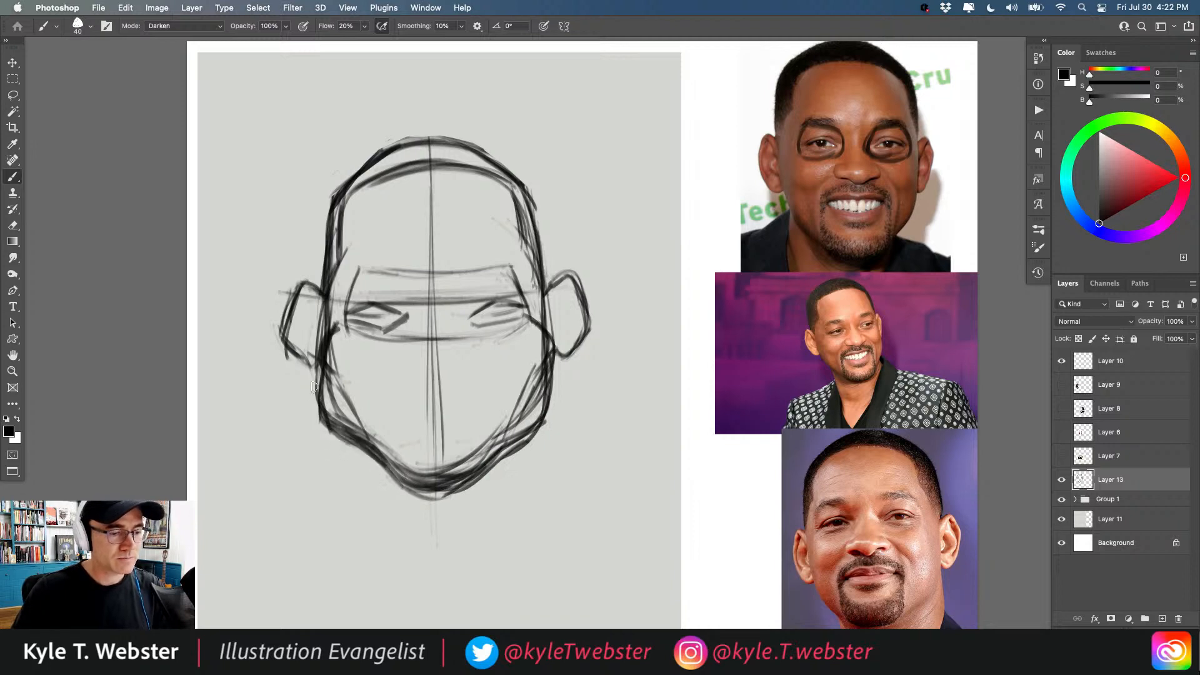
drag(323, 309, 312, 395)
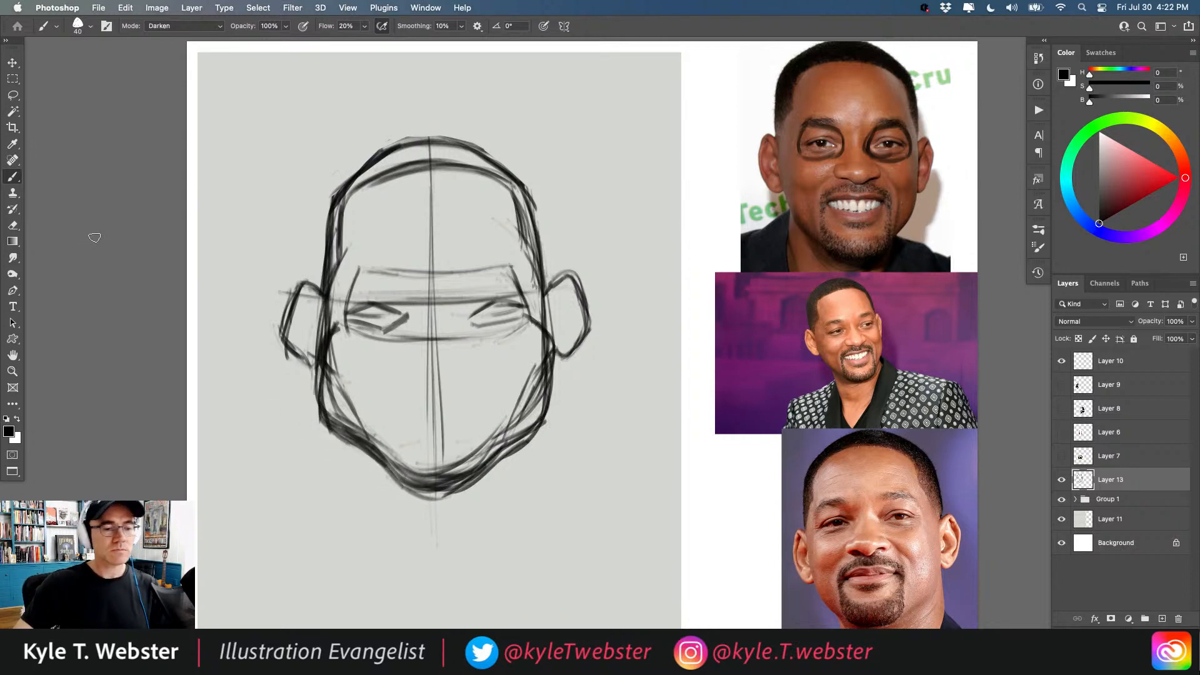
Darken the upper eyelids and fill in the narrow eyes on both sides of the face.
drag(494, 312, 525, 303)
mouse_move(349, 311)
mouse_down()
mouse_move(381, 305)
mouse_move(352, 309)
mouse_up()
drag(515, 310, 474, 312)
drag(365, 304, 344, 308)
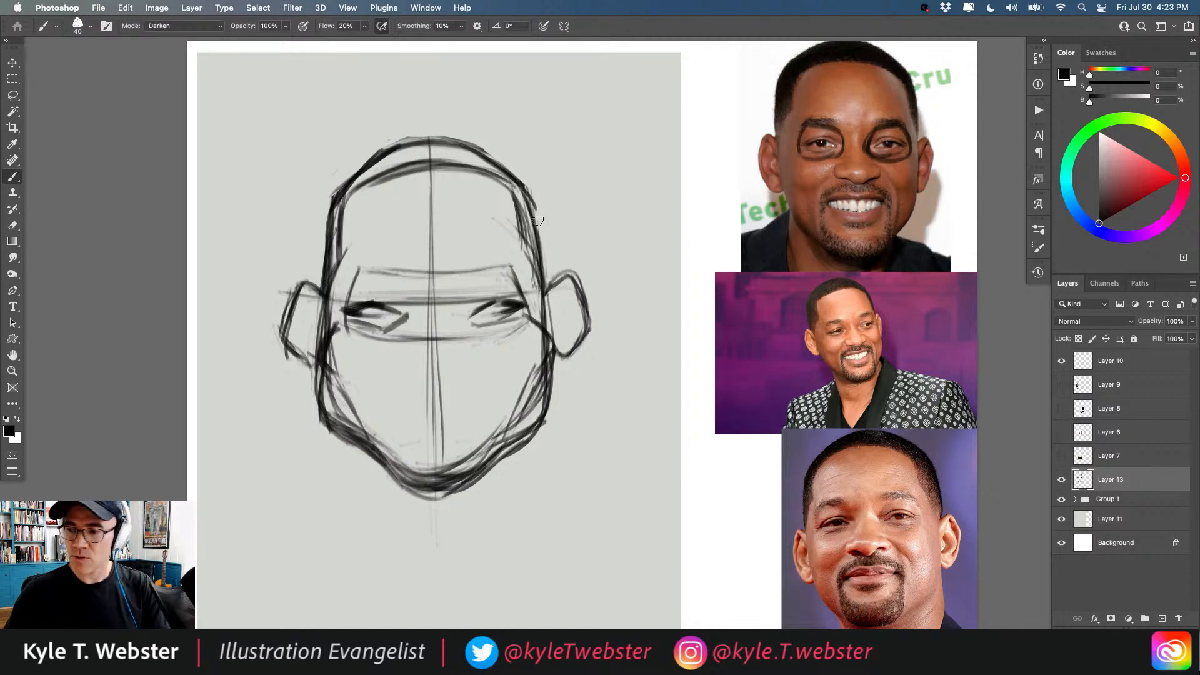
Select the face in the uppermost reference portrait, delete the eye-socket marks there, and clear the selection.
key(m)
drag(777, 105, 952, 215)
key(Delete)
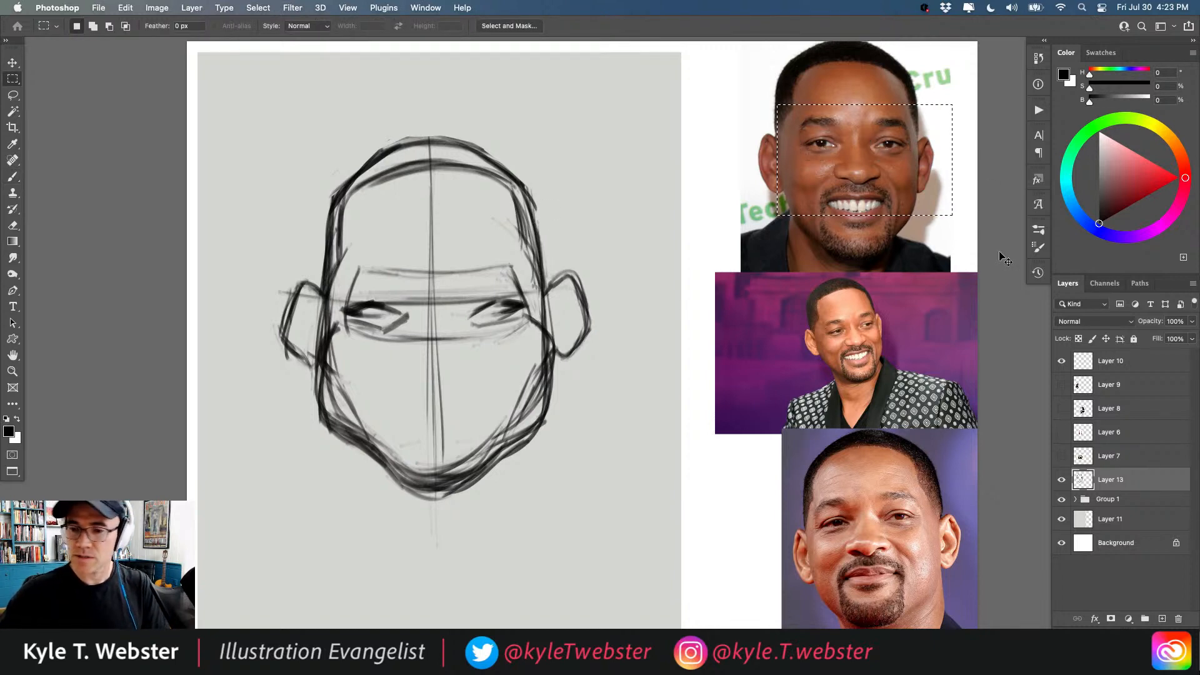
key(ctrl+d)
Outline the area between the eyebrows on the uppermost reference portrait with an oval brush stroke.
key(b)
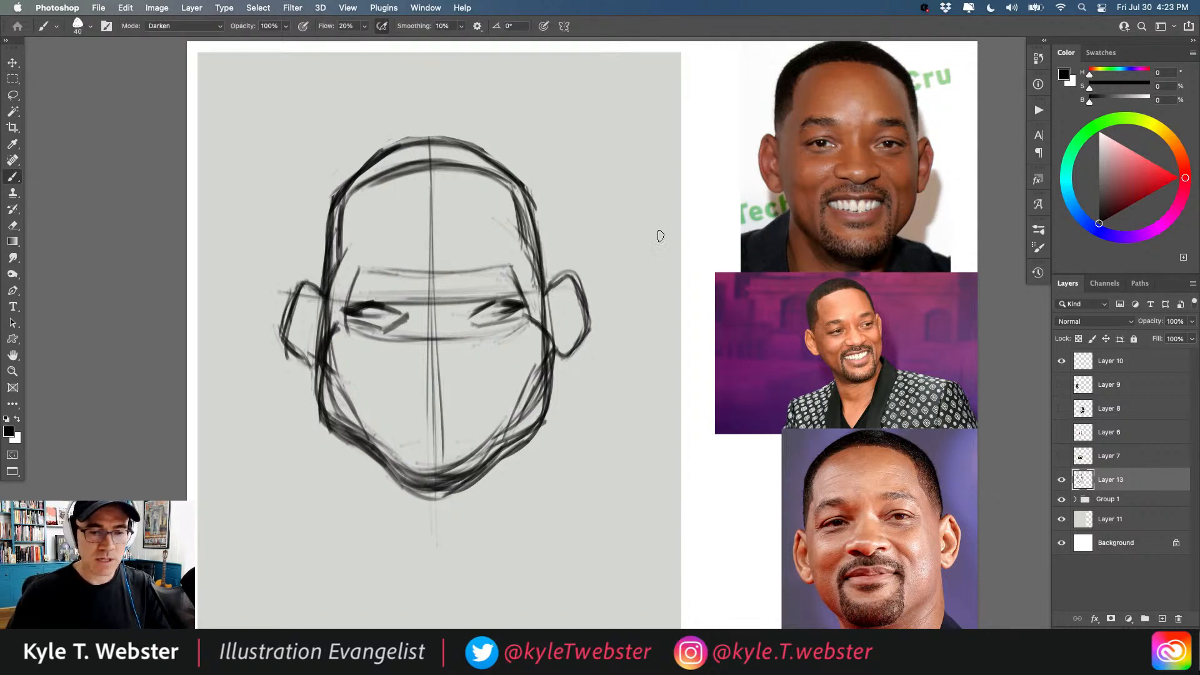
drag(842, 135, 837, 113)
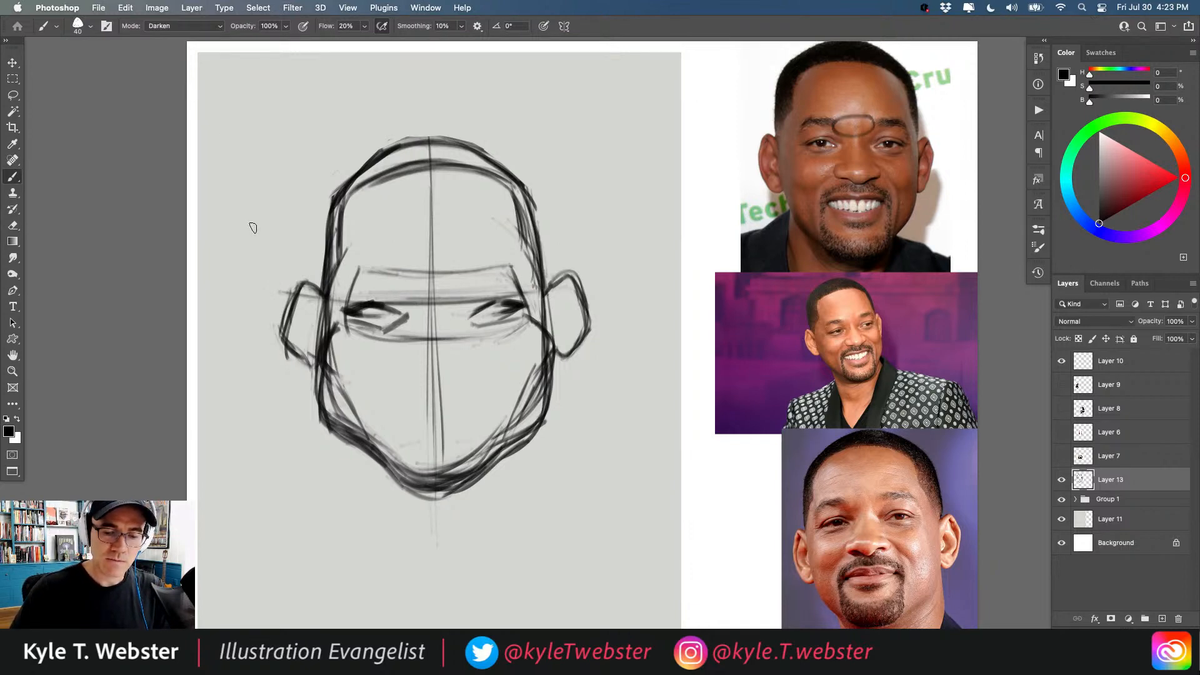
Undo the oval on the uppermost reference portrait, and sketch dark eyebrows with angled inner and outer brow lines on the caricature.
key(ctrl+z)
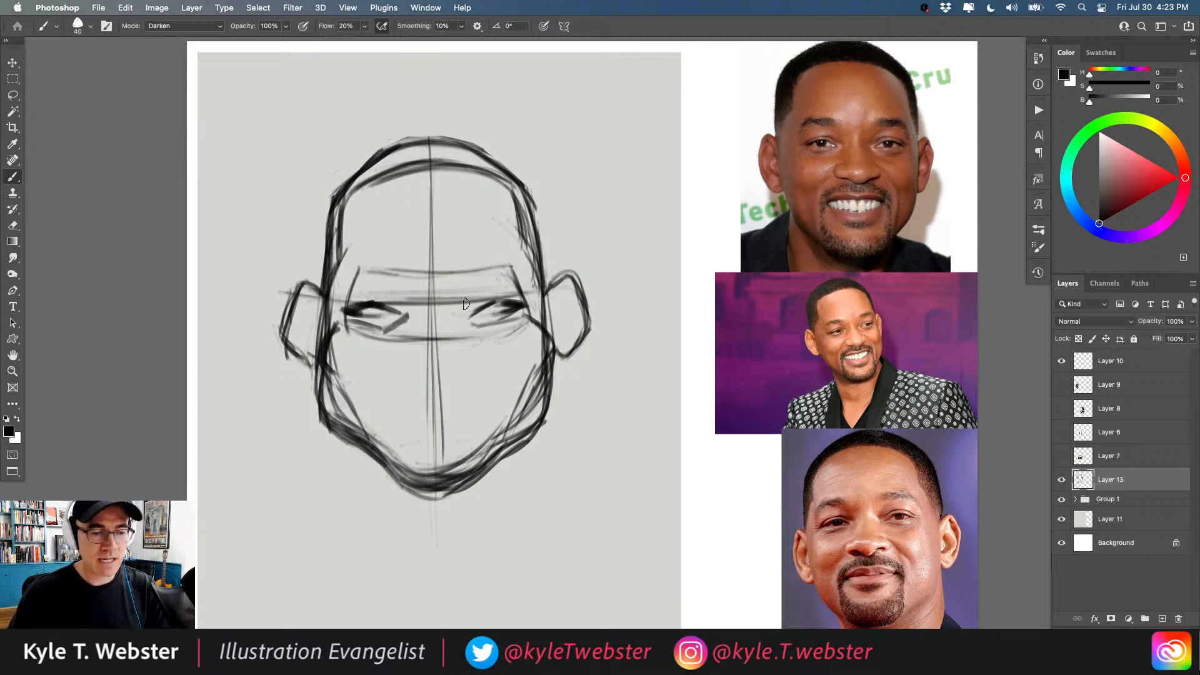
mouse_move(481, 261)
mouse_down()
mouse_move(461, 316)
mouse_move(414, 312)
mouse_move(385, 270)
mouse_up()
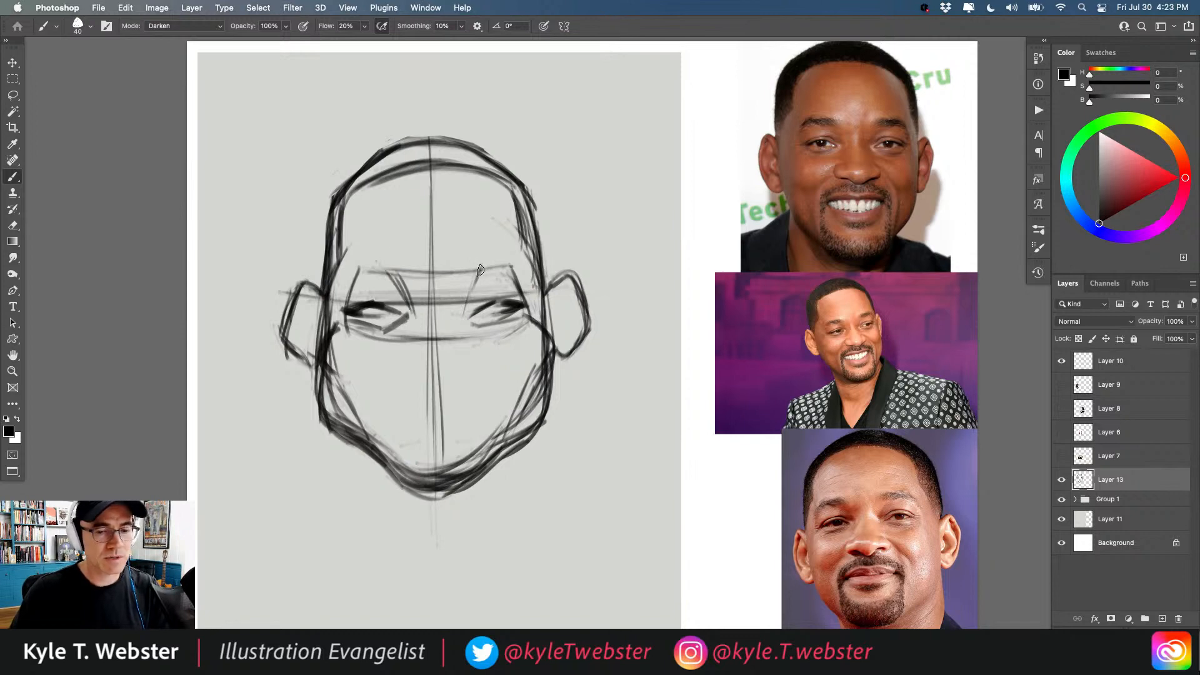
drag(480, 270, 512, 263)
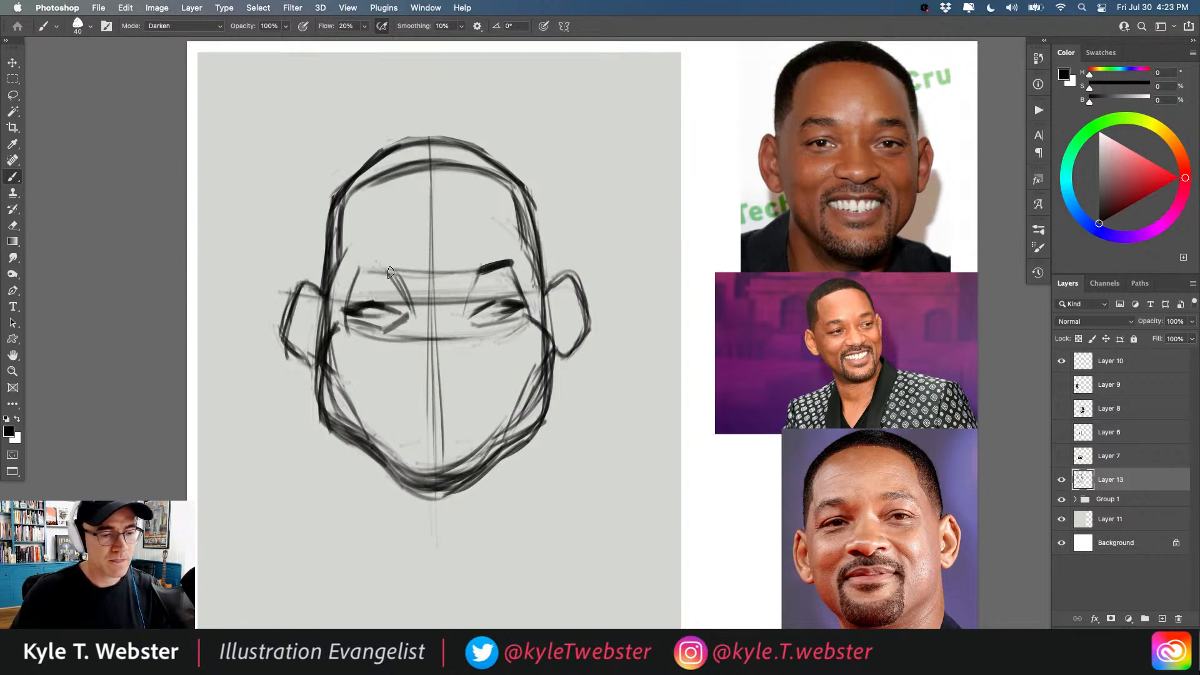
drag(390, 273, 354, 268)
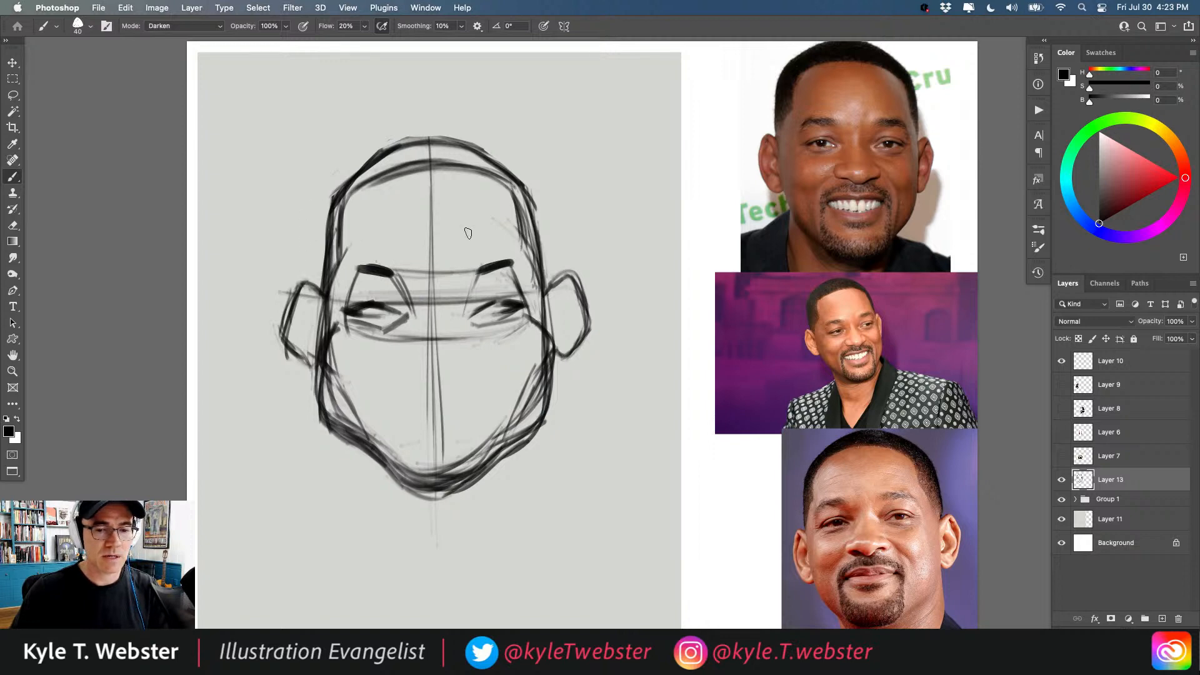
drag(508, 258, 525, 288)
drag(354, 294, 346, 261)
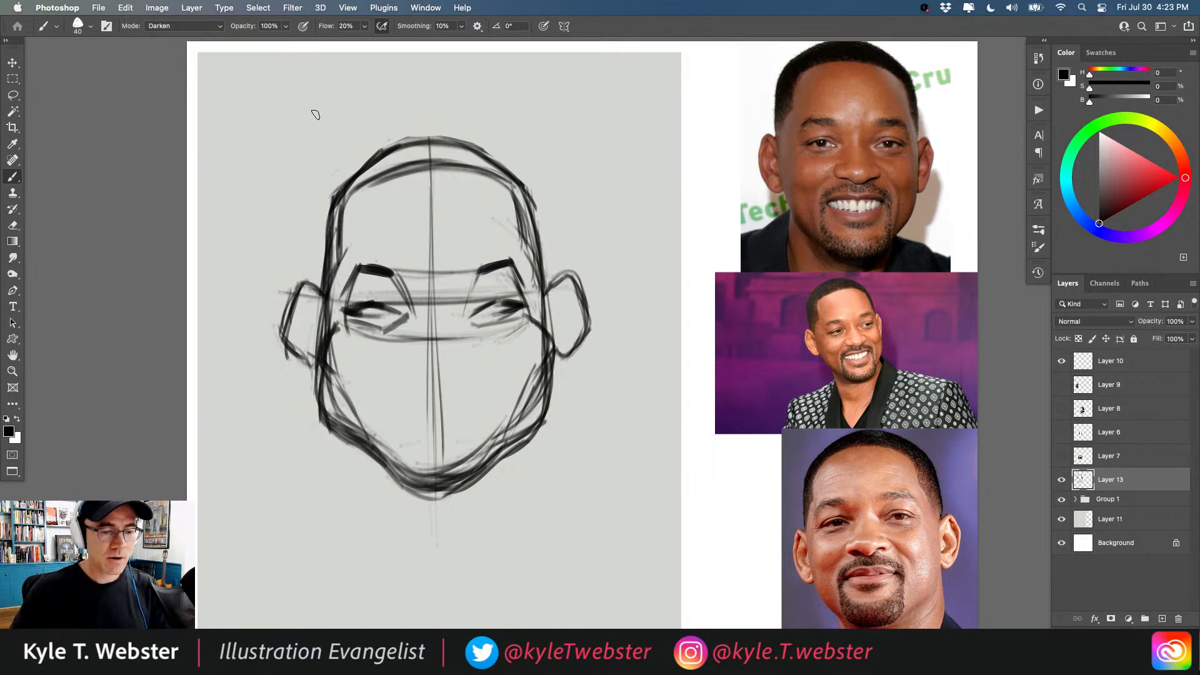
Darken the jaw edge, both ear outlines, and the side of the head above one ear.
mouse_move(546, 345)
mouse_down()
mouse_move(551, 398)
mouse_move(550, 375)
mouse_move(541, 413)
mouse_move(451, 463)
mouse_move(455, 452)
mouse_move(477, 473)
mouse_up()
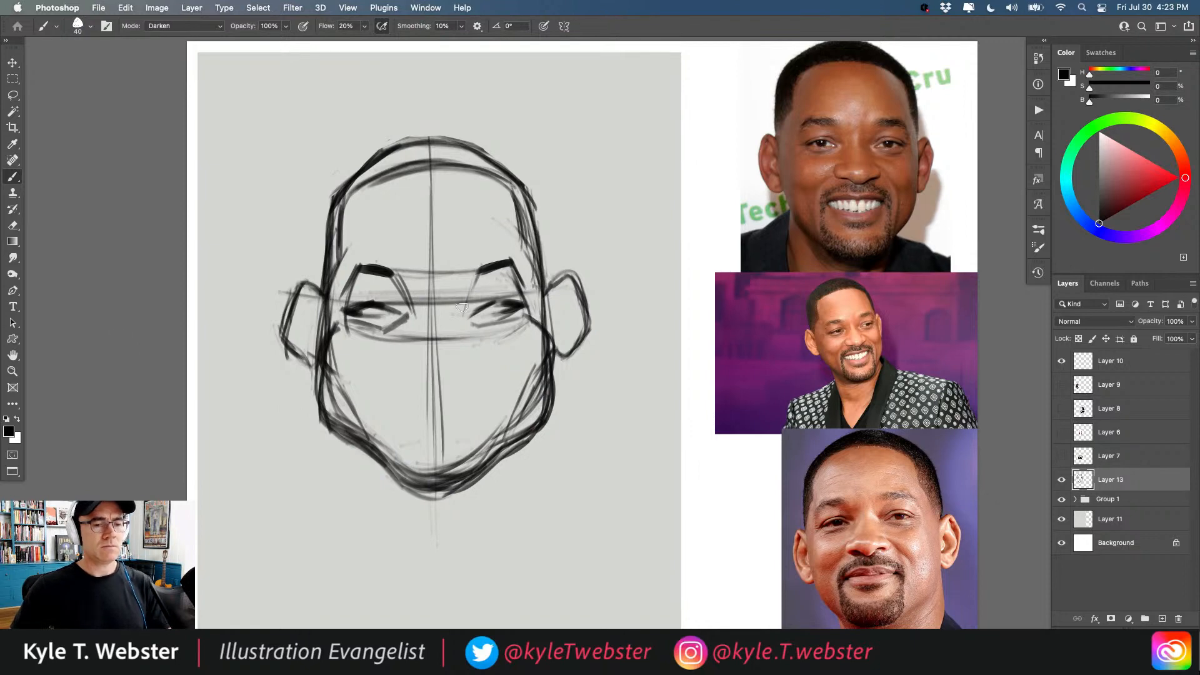
mouse_move(543, 296)
mouse_down()
mouse_move(566, 277)
mouse_move(579, 287)
mouse_move(586, 336)
mouse_move(548, 358)
mouse_up()
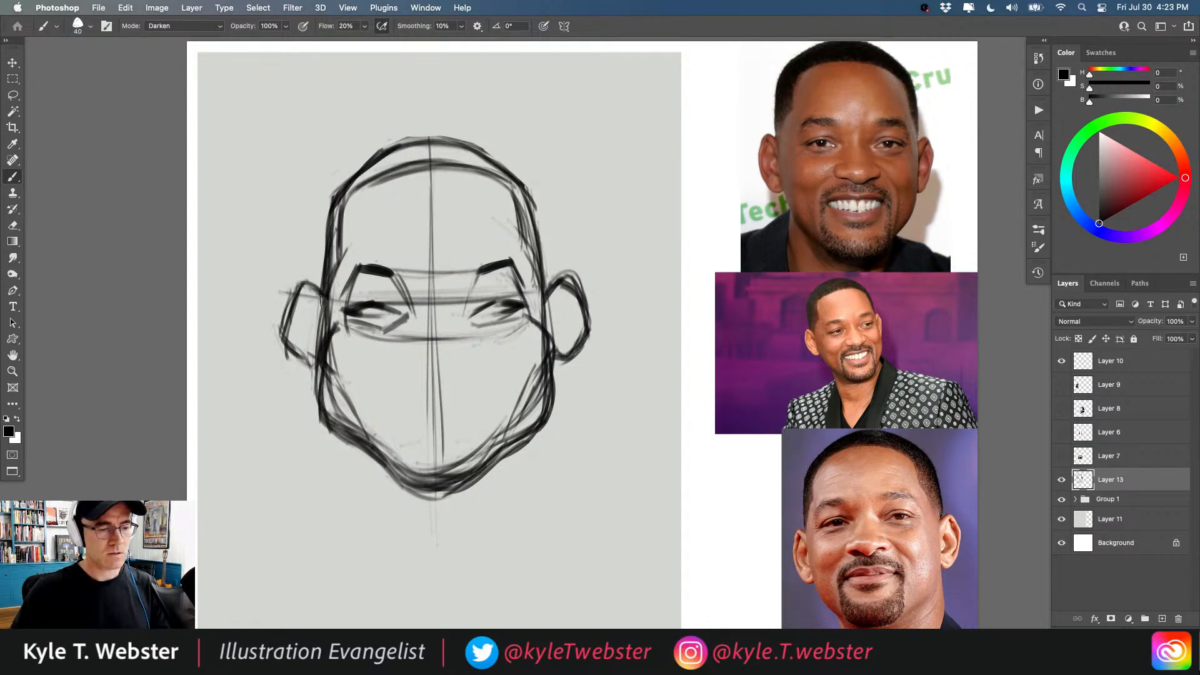
mouse_move(320, 301)
mouse_down()
mouse_move(284, 321)
mouse_move(281, 339)
mouse_move(319, 360)
mouse_move(290, 354)
mouse_up()
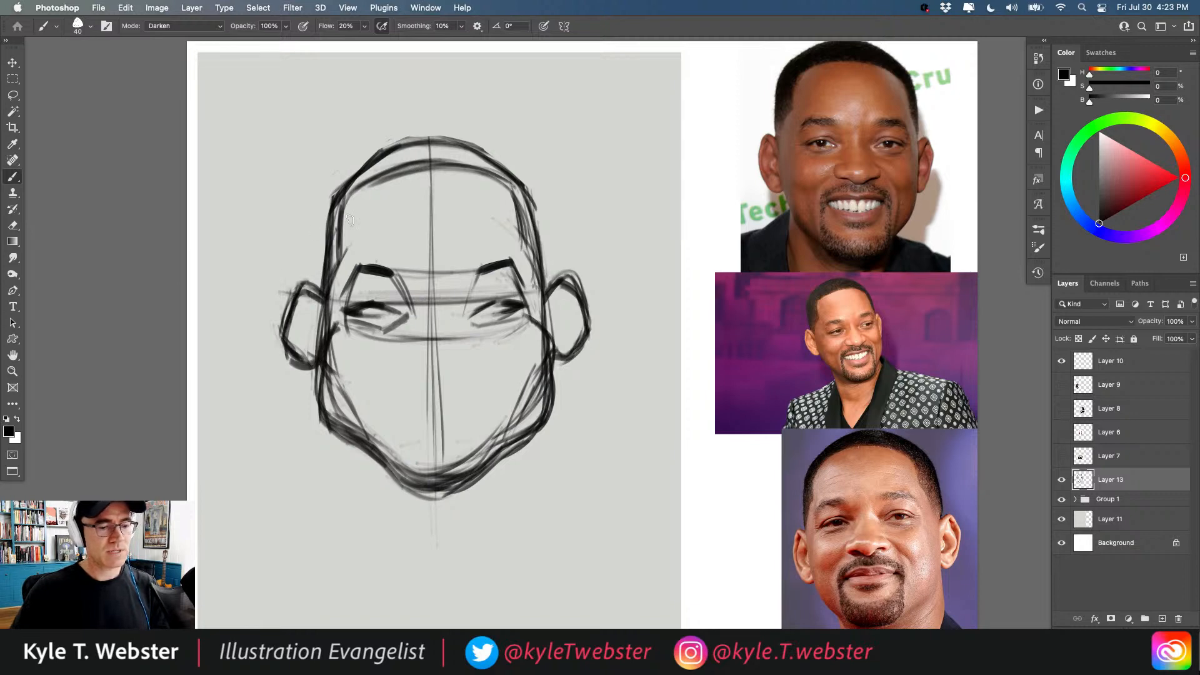
drag(323, 299, 332, 201)
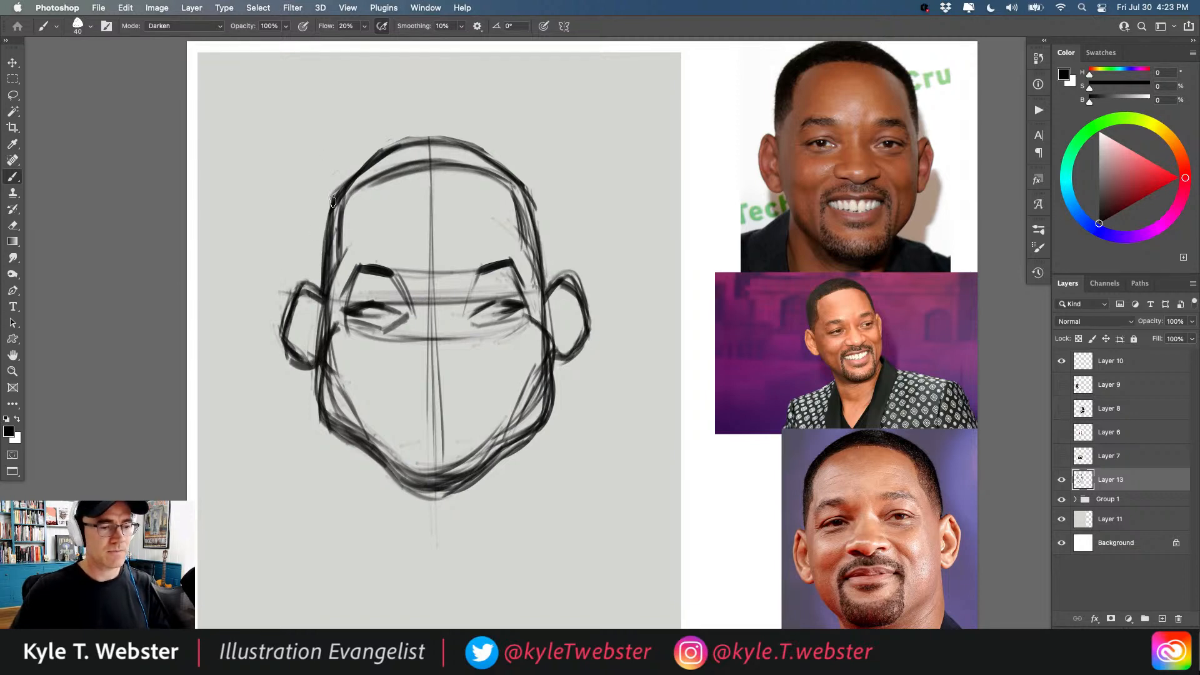
Reinforce the hairline with heavy strokes across the forehead and down both temples.
drag(323, 275, 341, 184)
mouse_move(544, 293)
mouse_down()
mouse_move(531, 203)
mouse_move(490, 164)
mouse_move(395, 167)
mouse_up()
mouse_move(496, 176)
mouse_down()
mouse_move(355, 184)
mouse_move(329, 276)
mouse_move(526, 242)
mouse_move(538, 291)
mouse_up()
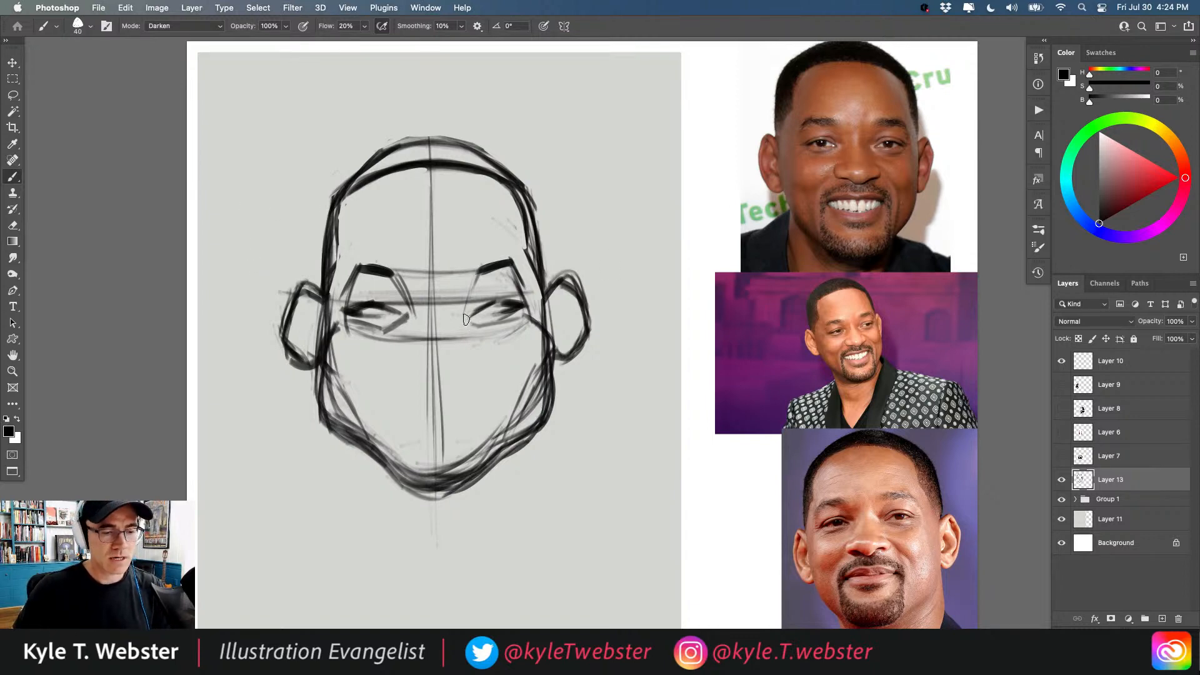
Sketch the nose below the eyes, with light bridge lines, a dark rounded tip, and nostril wings on both sides.
mouse_move(466, 318)
mouse_down()
mouse_move(465, 337)
mouse_move(398, 361)
mouse_up()
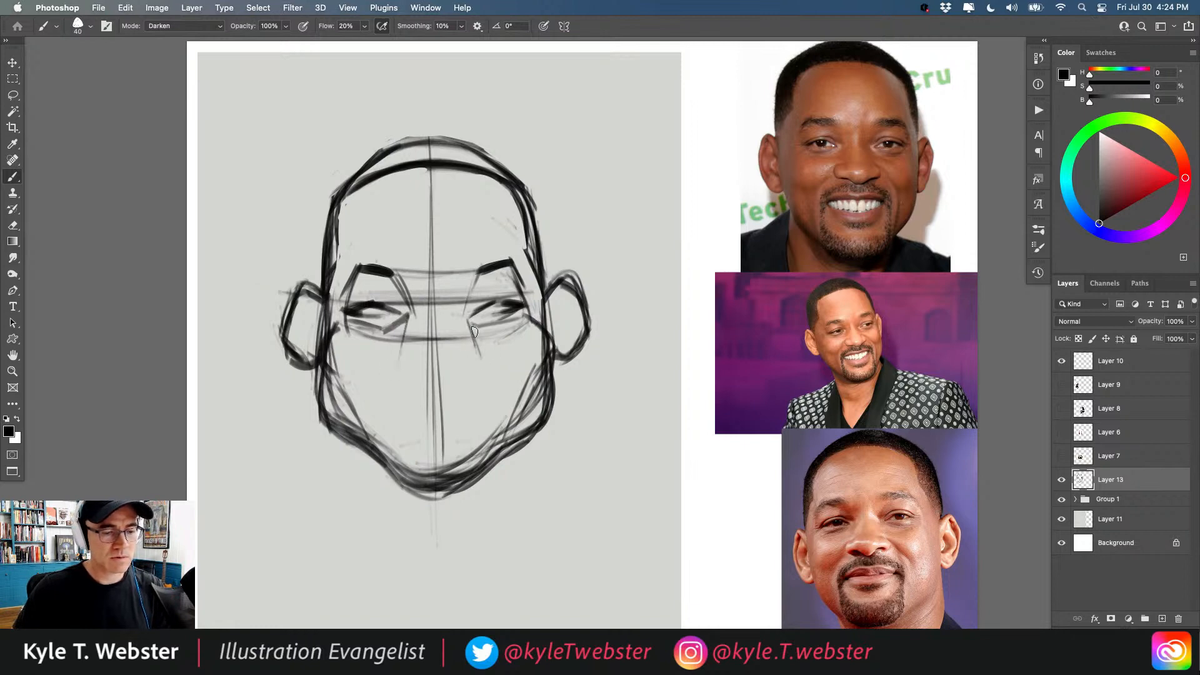
drag(474, 331, 479, 386)
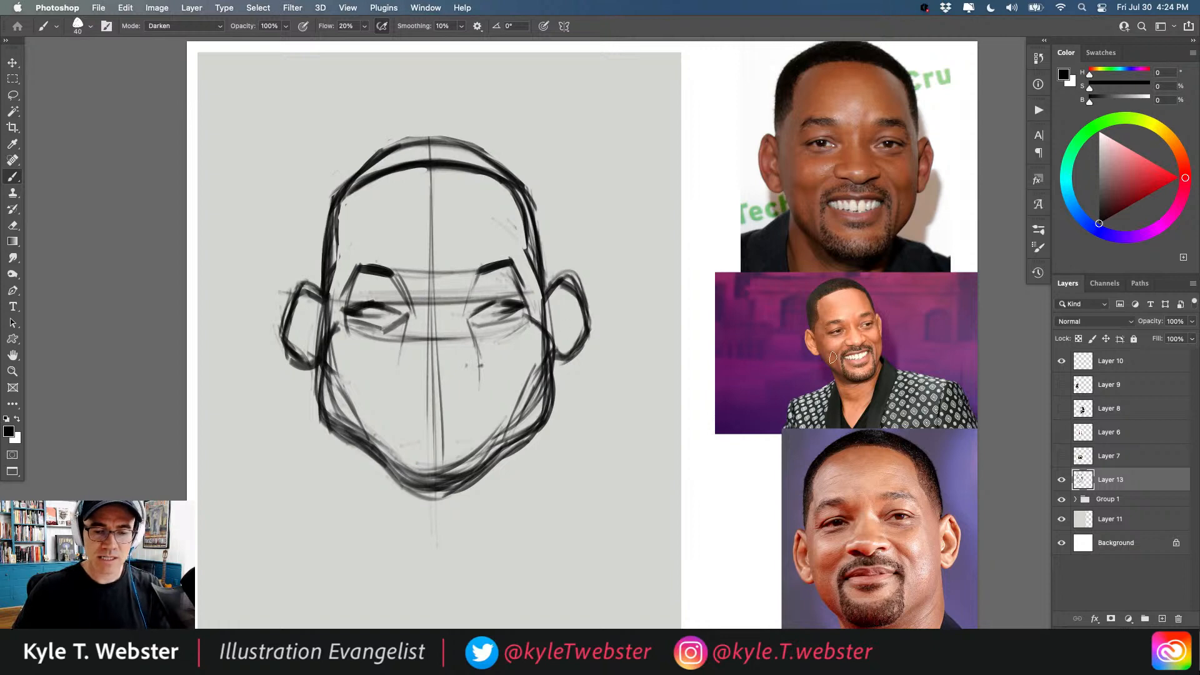
key(super+t)
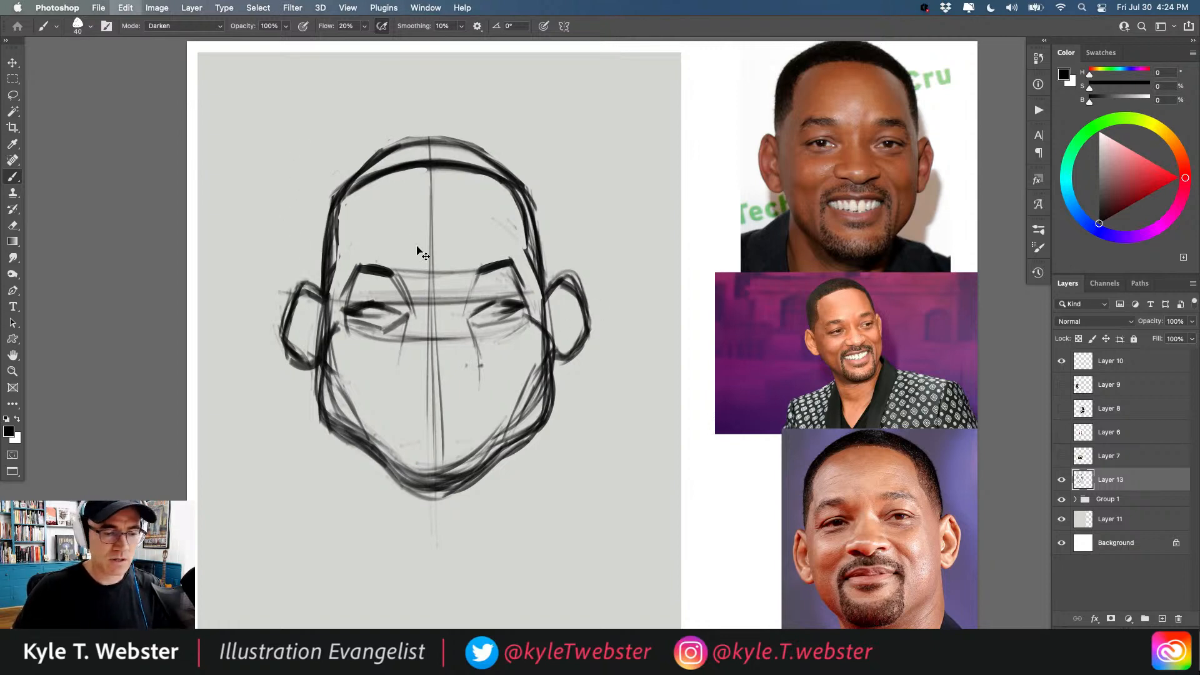
mouse_move(479, 353)
mouse_down()
mouse_move(442, 386)
mouse_move(449, 378)
mouse_move(427, 388)
mouse_move(395, 355)
mouse_move(393, 369)
mouse_move(441, 388)
mouse_move(423, 386)
mouse_move(457, 377)
mouse_move(417, 375)
mouse_move(483, 357)
mouse_up()
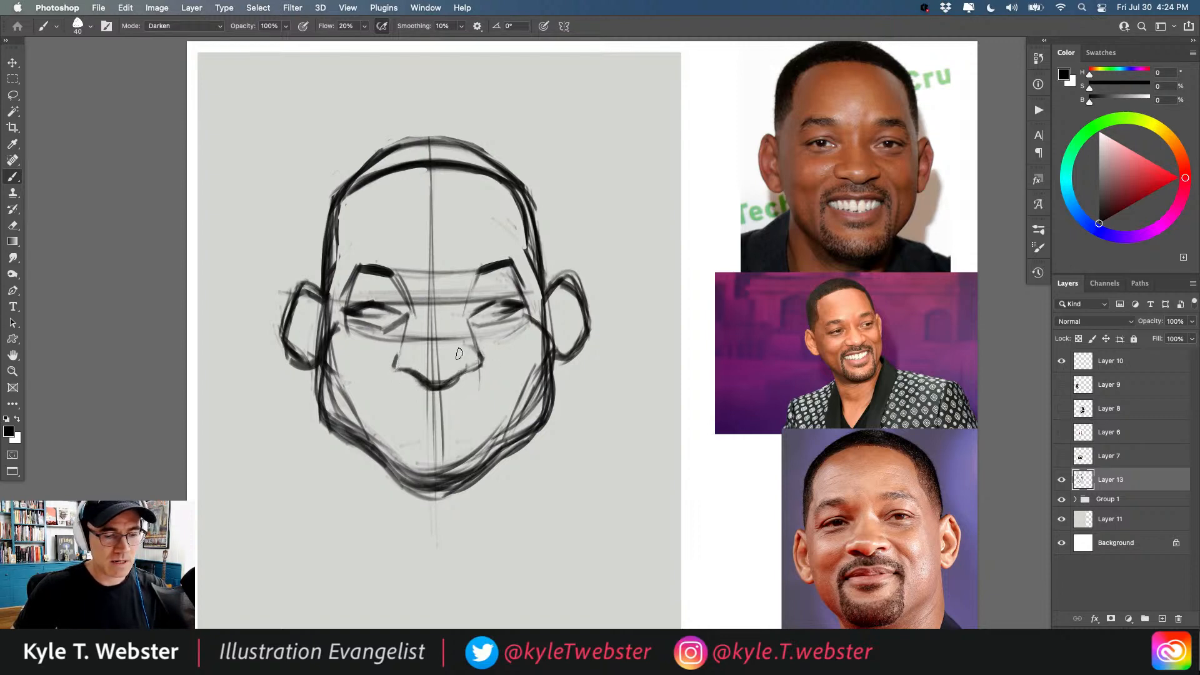
drag(415, 363, 393, 367)
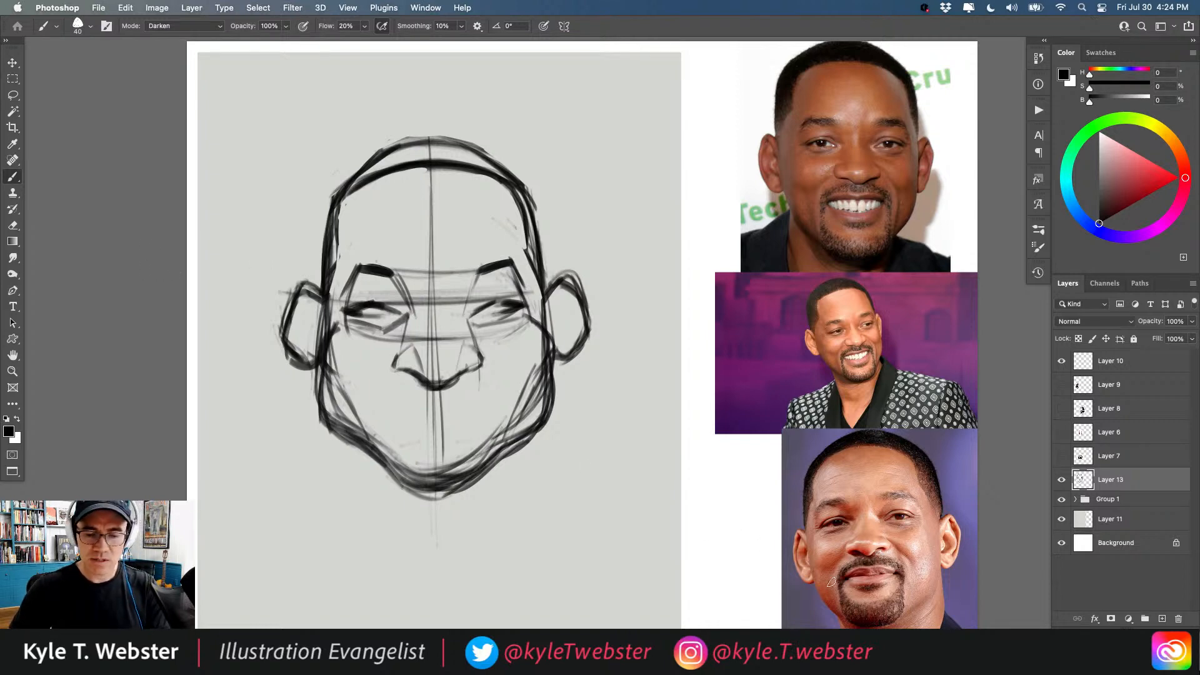
key(super+z)
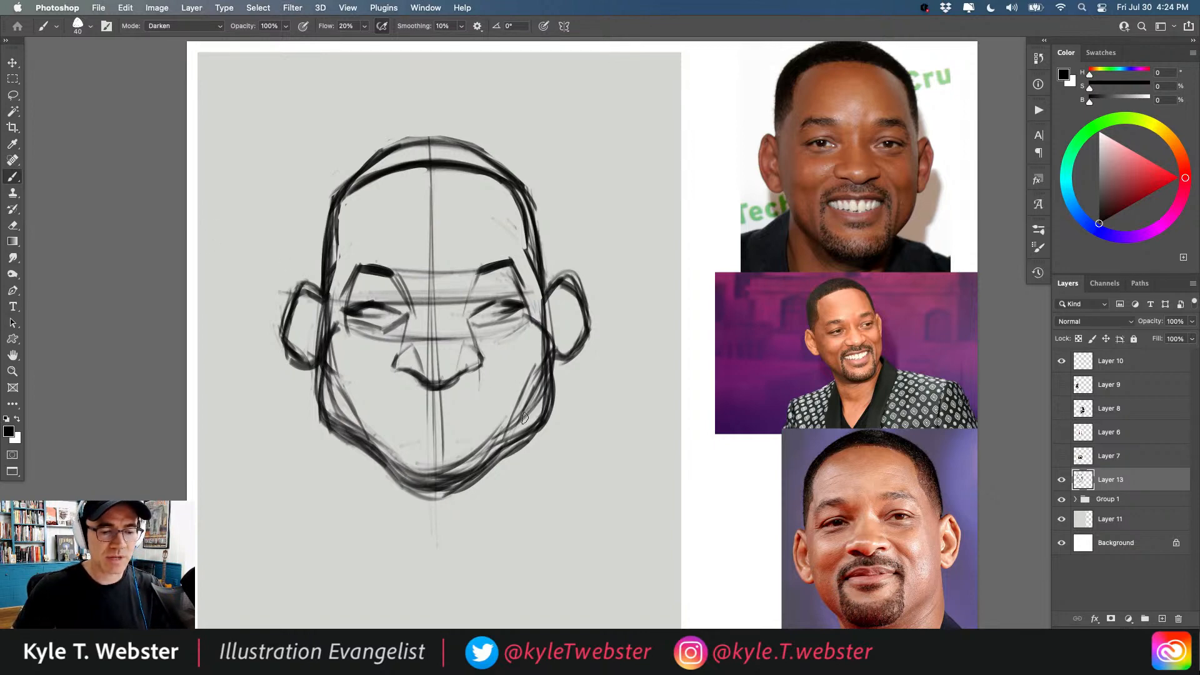
mouse_move(480, 406)
mouse_down()
mouse_move(583, 463)
mouse_move(571, 413)
mouse_up()
key(super+z)
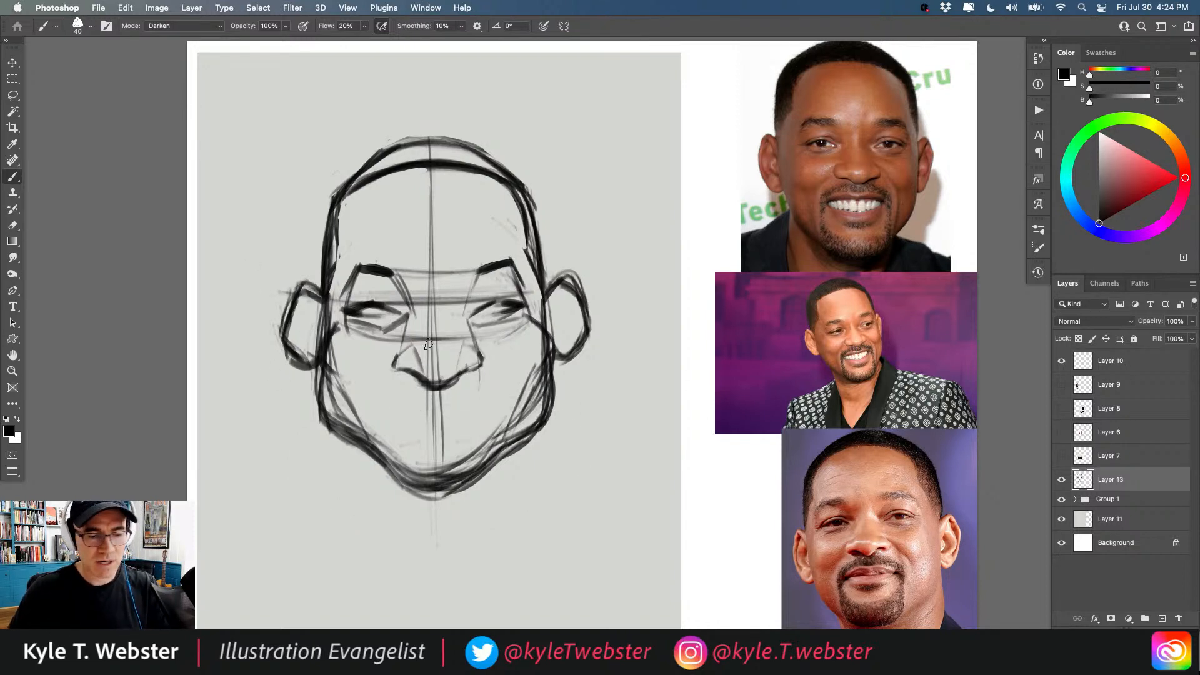
Sketch the moustache and goatee sides, shade the chin beard, and draw the first half of the upper lip line.
mouse_move(447, 394)
mouse_down()
mouse_move(391, 393)
mouse_move(412, 378)
mouse_move(388, 399)
mouse_move(401, 388)
mouse_move(374, 397)
mouse_move(374, 387)
mouse_move(408, 383)
mouse_move(383, 384)
mouse_move(370, 443)
mouse_move(380, 452)
mouse_move(374, 398)
mouse_move(388, 368)
mouse_move(463, 387)
mouse_move(487, 374)
mouse_move(497, 448)
mouse_up()
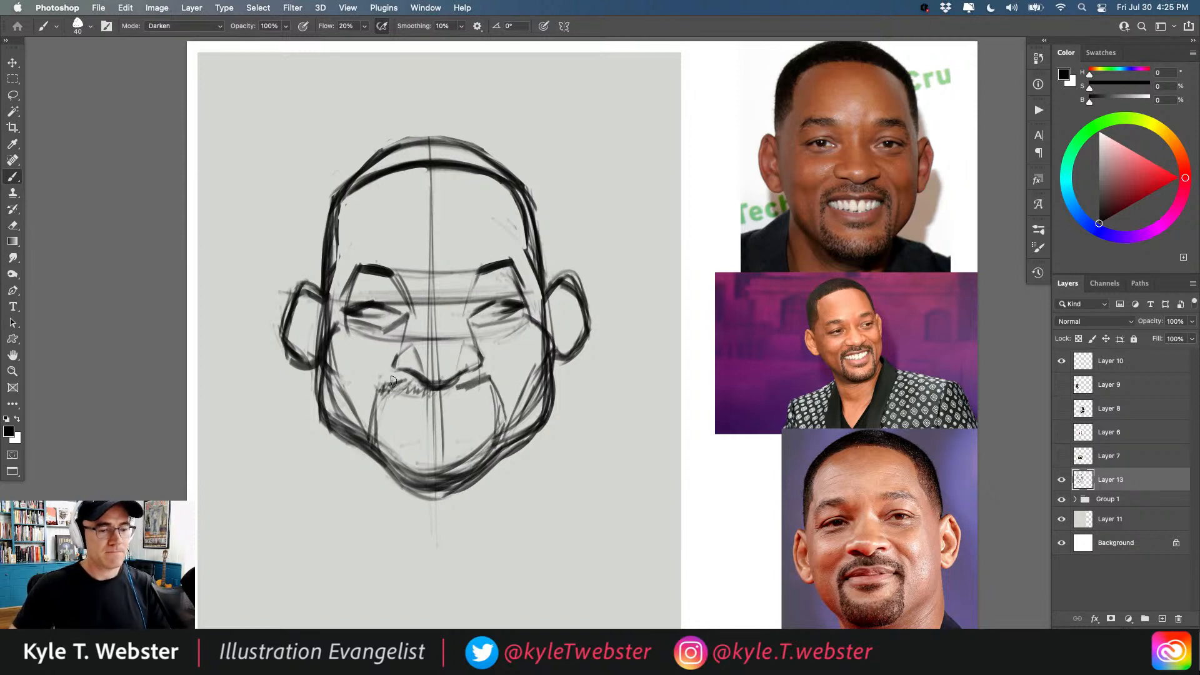
mouse_move(402, 382)
mouse_down()
mouse_move(378, 380)
mouse_move(368, 431)
mouse_move(432, 389)
mouse_move(495, 386)
mouse_move(378, 378)
mouse_move(359, 437)
mouse_up()
mouse_move(506, 428)
mouse_down()
mouse_move(432, 489)
mouse_move(445, 483)
mouse_move(433, 466)
mouse_move(412, 494)
mouse_move(402, 469)
mouse_move(383, 471)
mouse_move(359, 442)
mouse_move(443, 491)
mouse_move(400, 485)
mouse_move(480, 471)
mouse_move(432, 488)
mouse_move(455, 461)
mouse_move(393, 458)
mouse_move(368, 432)
mouse_up()
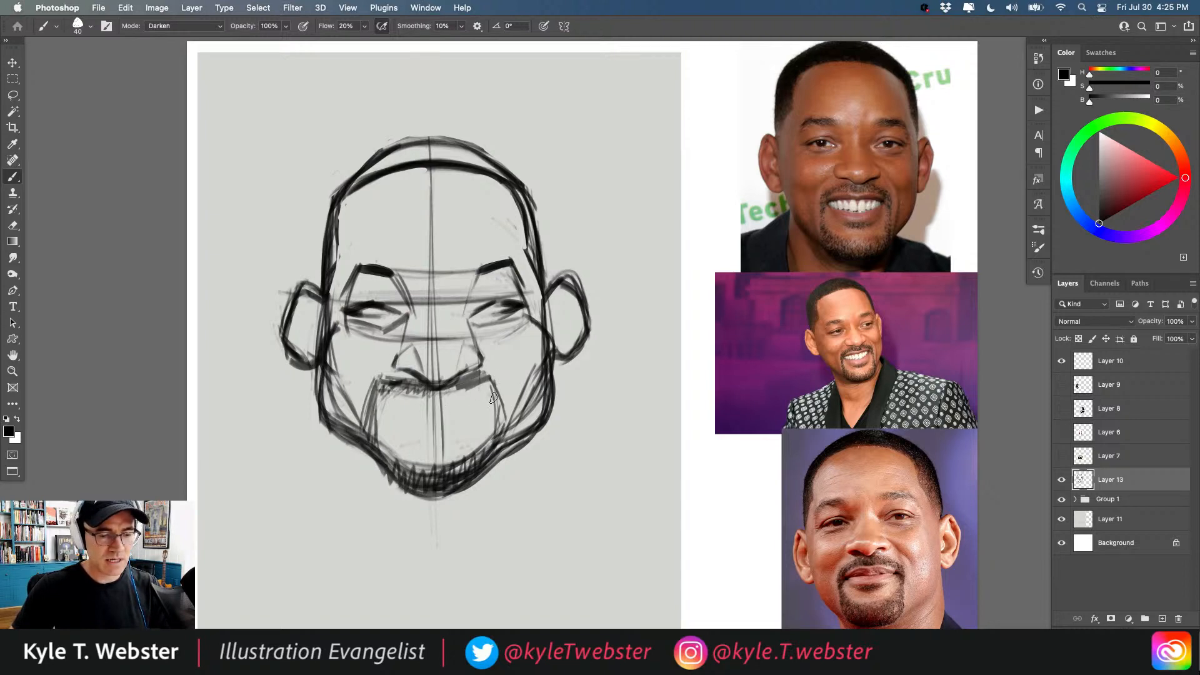
mouse_move(492, 393)
mouse_down()
mouse_move(428, 404)
mouse_move(495, 399)
mouse_move(415, 398)
mouse_move(442, 398)
mouse_up()
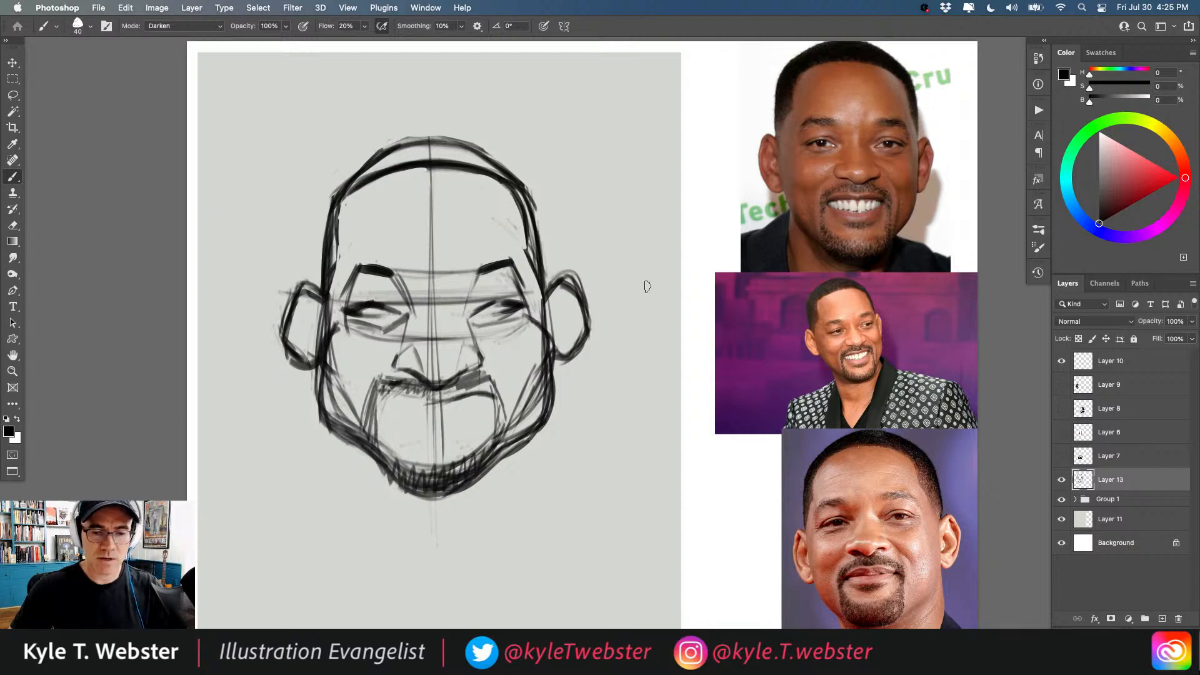
Demonstrate the upper lip's double-arc shape with strokes beside the head, and undo those strokes.
mouse_move(727, 216)
mouse_down()
mouse_move(699, 208)
mouse_move(661, 228)
mouse_up()
mouse_move(661, 228)
mouse_down()
mouse_move(679, 227)
mouse_move(659, 229)
mouse_up()
drag(575, 229, 633, 225)
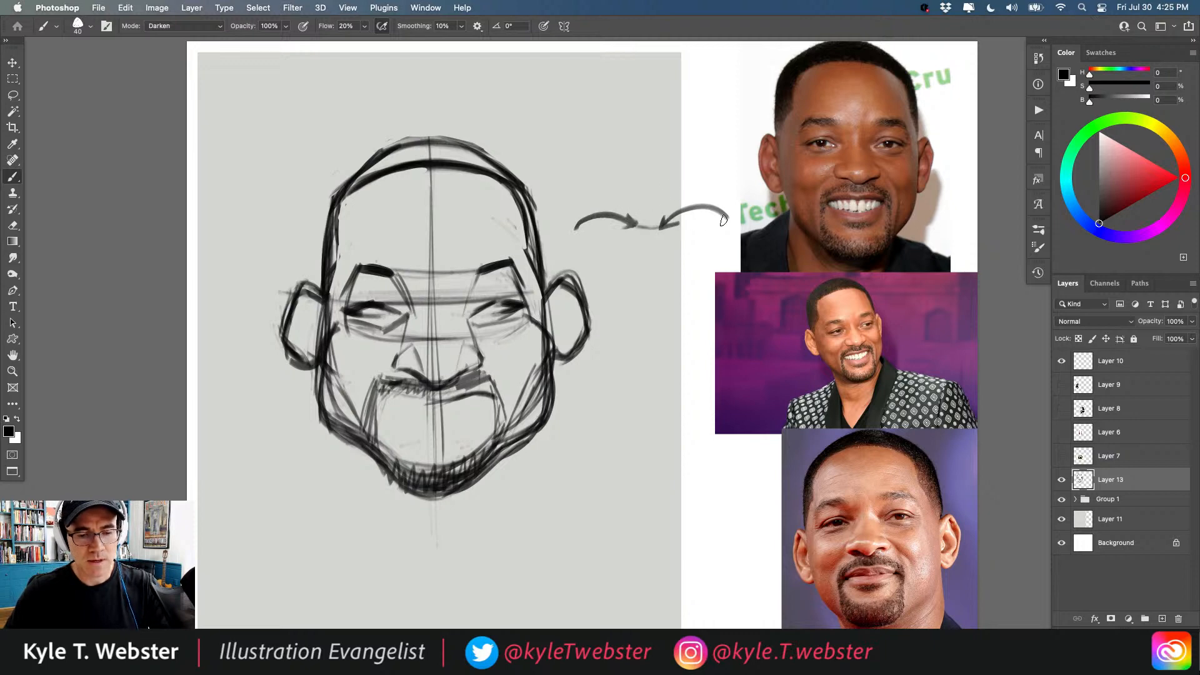
mouse_move(722, 220)
mouse_down()
mouse_move(692, 252)
mouse_move(588, 227)
mouse_up()
key(super+z)
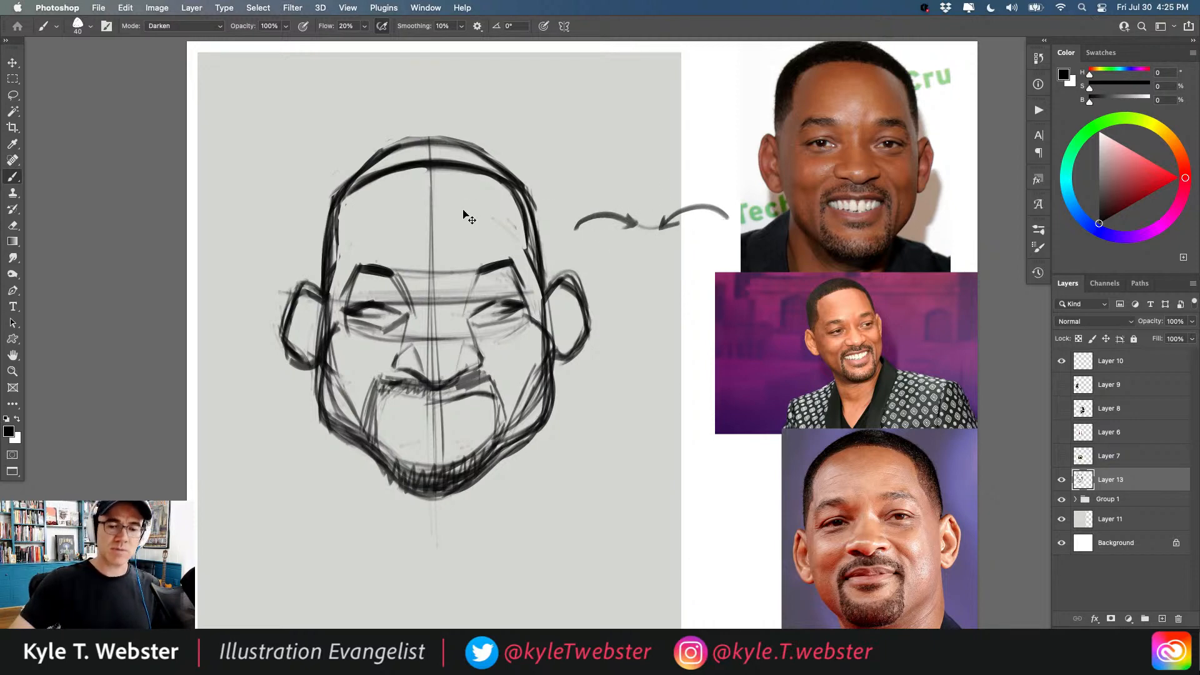
key(super+z)
key(super+z)
key(super+z)
key(super+z)
key(super+z)
key(super+z)
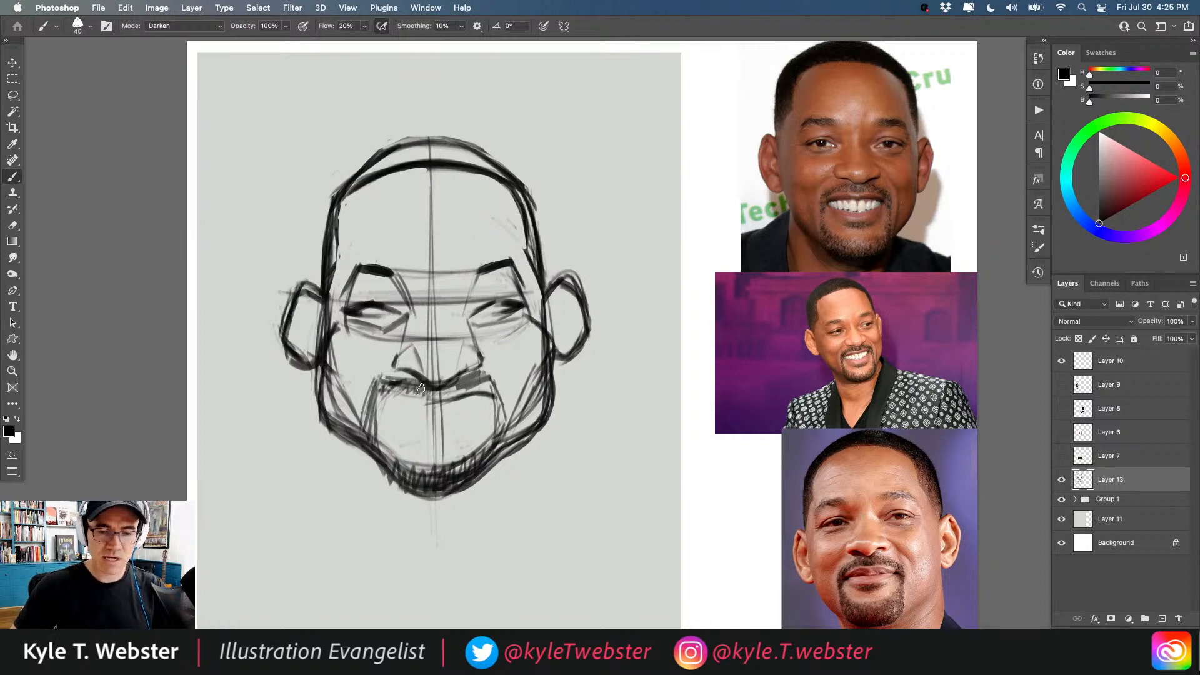
Complete the wide smiling mouth with the remaining upper lip line, both corners, the lower edge of the smile, and the lower lip.
mouse_move(434, 403)
mouse_down()
mouse_move(380, 392)
mouse_move(505, 402)
mouse_move(372, 392)
mouse_move(404, 389)
mouse_move(383, 406)
mouse_move(374, 395)
mouse_move(389, 418)
mouse_up()
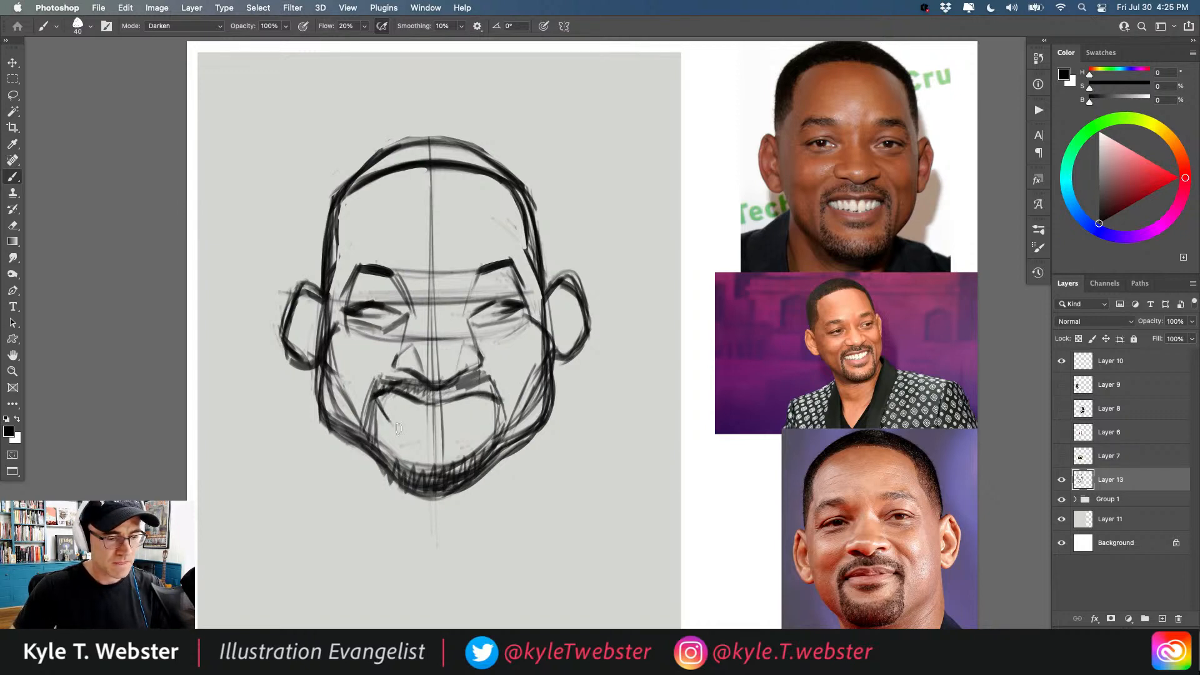
drag(480, 420, 494, 395)
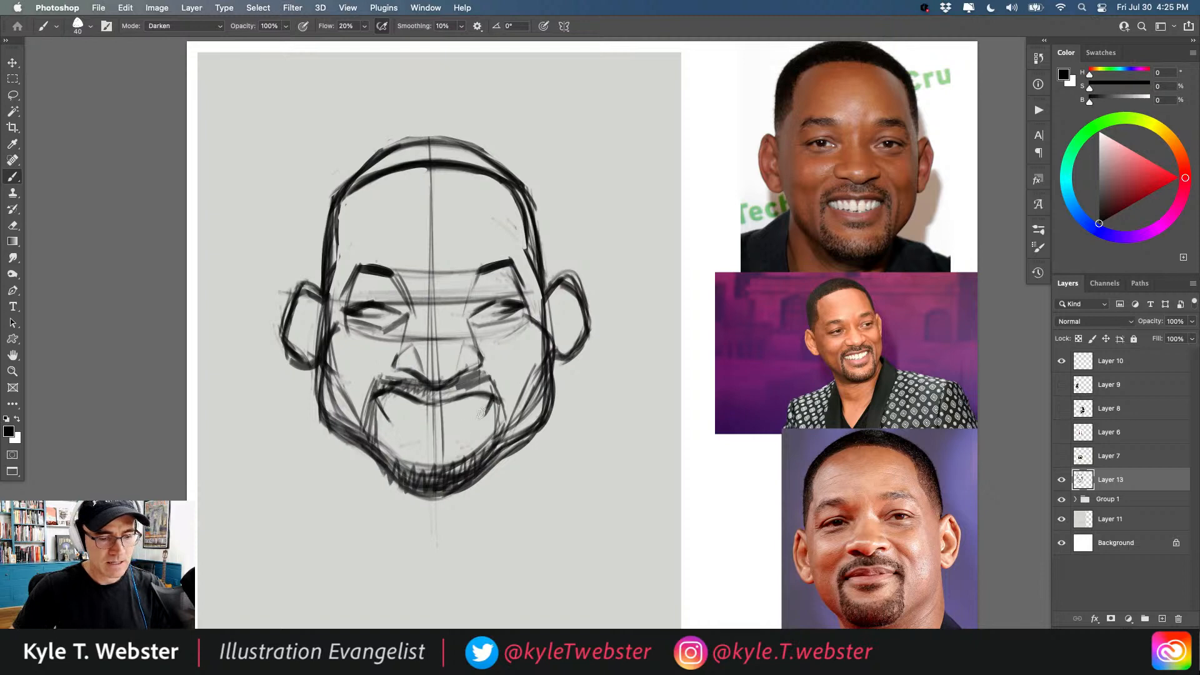
mouse_move(487, 411)
mouse_down()
mouse_move(440, 428)
mouse_move(392, 420)
mouse_up()
mouse_move(492, 398)
mouse_down()
mouse_move(466, 425)
mouse_move(426, 431)
mouse_move(382, 413)
mouse_move(373, 391)
mouse_move(388, 420)
mouse_move(441, 432)
mouse_up()
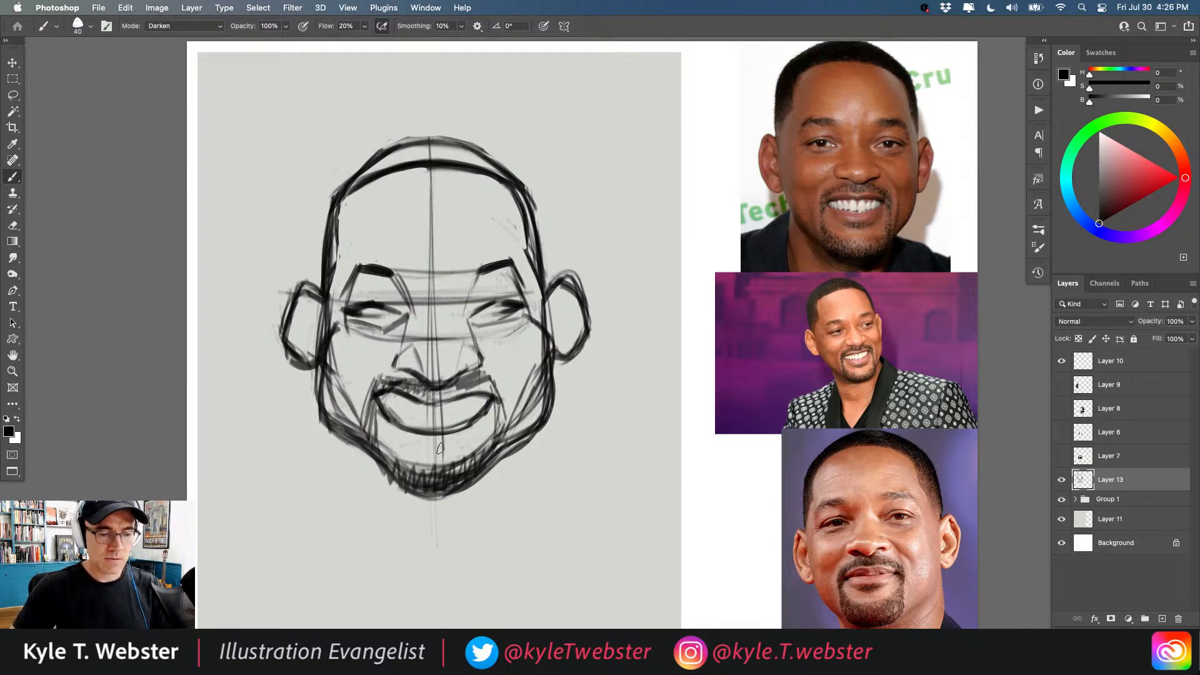
mouse_move(474, 432)
mouse_down()
mouse_move(434, 455)
mouse_move(465, 443)
mouse_move(412, 446)
mouse_move(432, 452)
mouse_move(458, 439)
mouse_move(395, 437)
mouse_up()
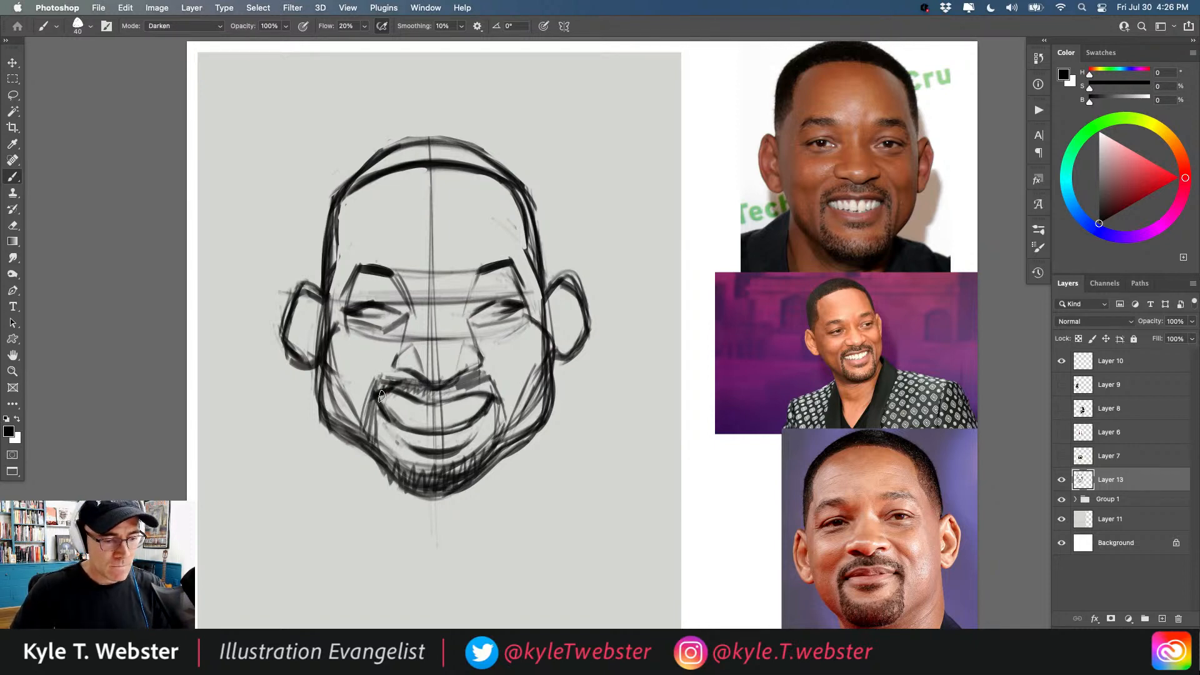
drag(381, 396, 384, 400)
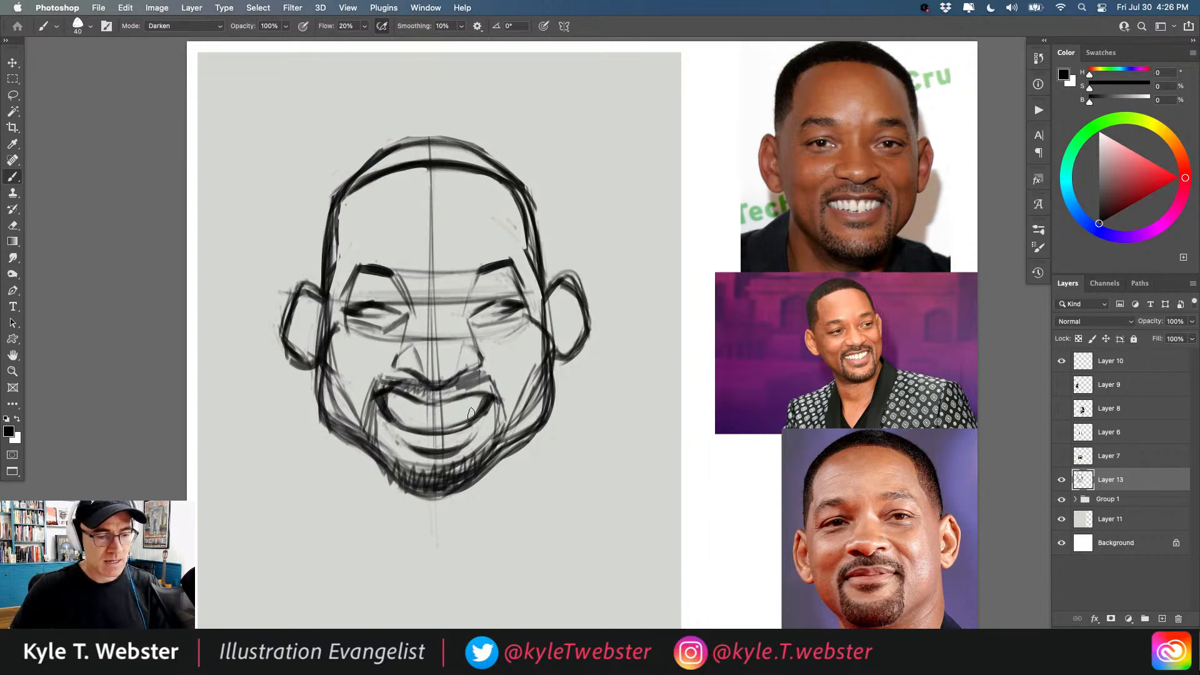
Thicken the lower lip and darken the moustache and goatee strokes around both sides of the mouth.
mouse_move(471, 413)
mouse_down()
mouse_move(484, 409)
mouse_move(431, 428)
mouse_move(391, 415)
mouse_move(396, 396)
mouse_move(456, 400)
mouse_move(495, 383)
mouse_move(445, 391)
mouse_move(501, 408)
mouse_move(490, 440)
mouse_up()
mouse_move(500, 400)
mouse_down()
mouse_move(484, 466)
mouse_move(494, 428)
mouse_move(487, 452)
mouse_up()
mouse_move(399, 383)
mouse_down()
mouse_move(363, 412)
mouse_move(361, 393)
mouse_move(377, 454)
mouse_up()
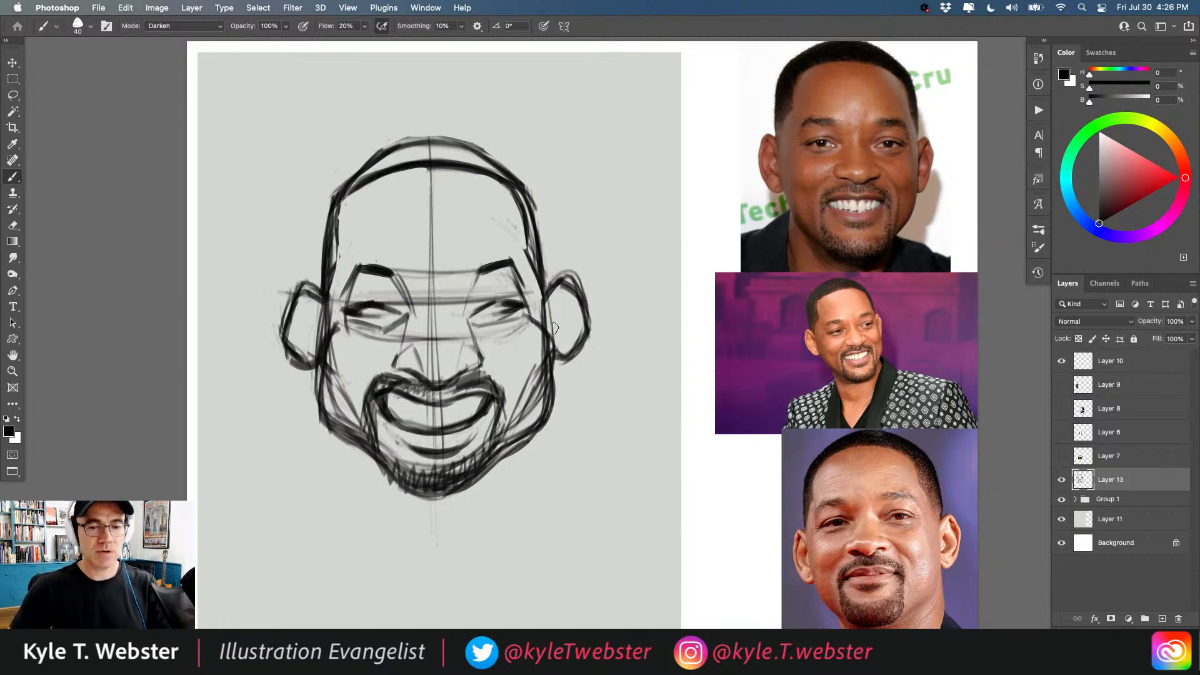
Sketch the smile creases running from the nose, and add lower-eyelid and cheek contour lines on both sides of the face.
drag(482, 346, 512, 380)
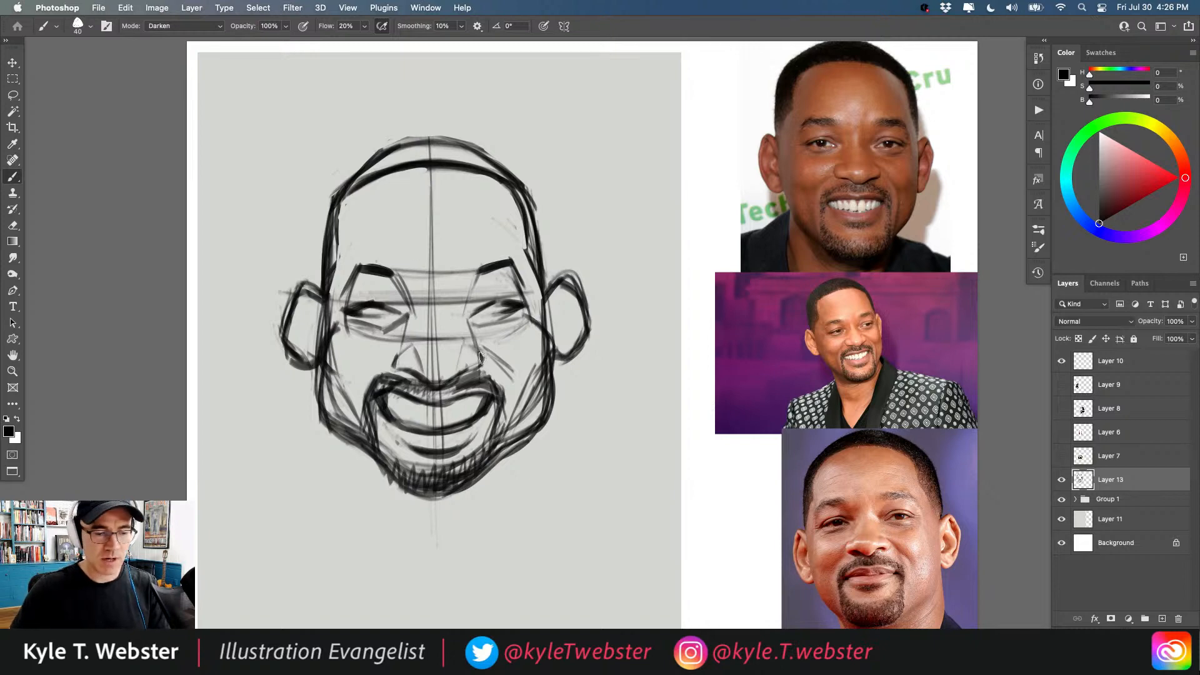
mouse_move(480, 345)
mouse_down()
mouse_move(536, 354)
mouse_move(513, 375)
mouse_move(503, 370)
mouse_move(535, 352)
mouse_move(477, 345)
mouse_move(510, 394)
mouse_up()
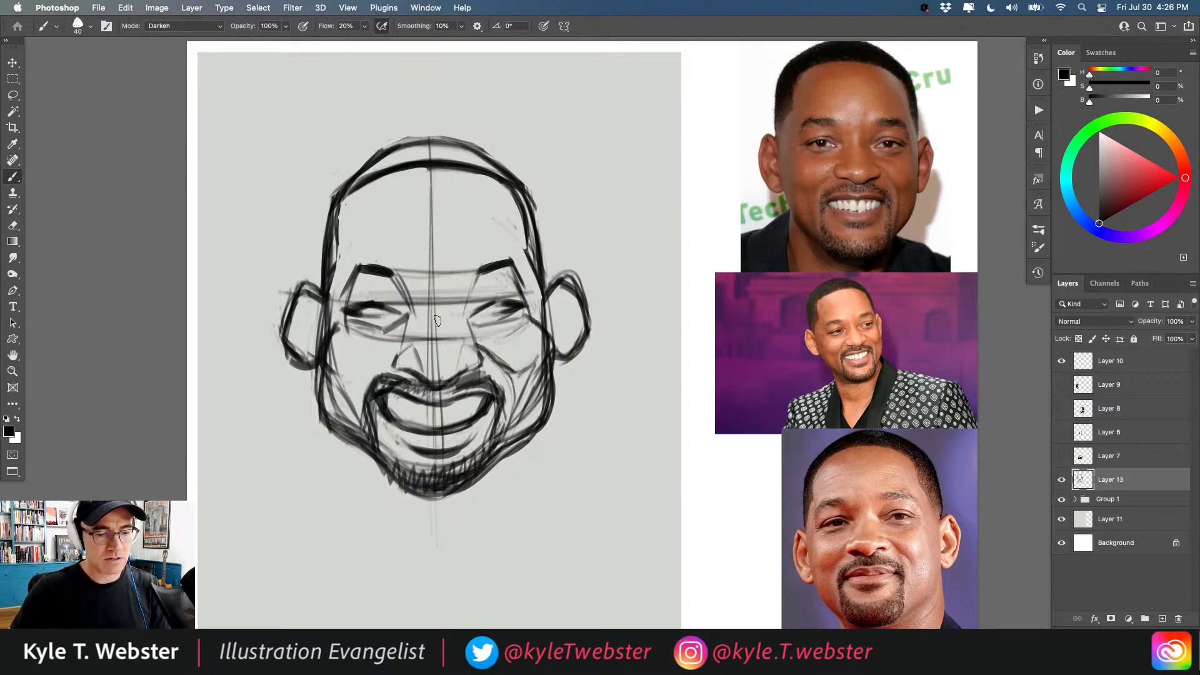
mouse_move(396, 346)
mouse_down()
mouse_move(355, 377)
mouse_move(327, 349)
mouse_move(344, 325)
mouse_up()
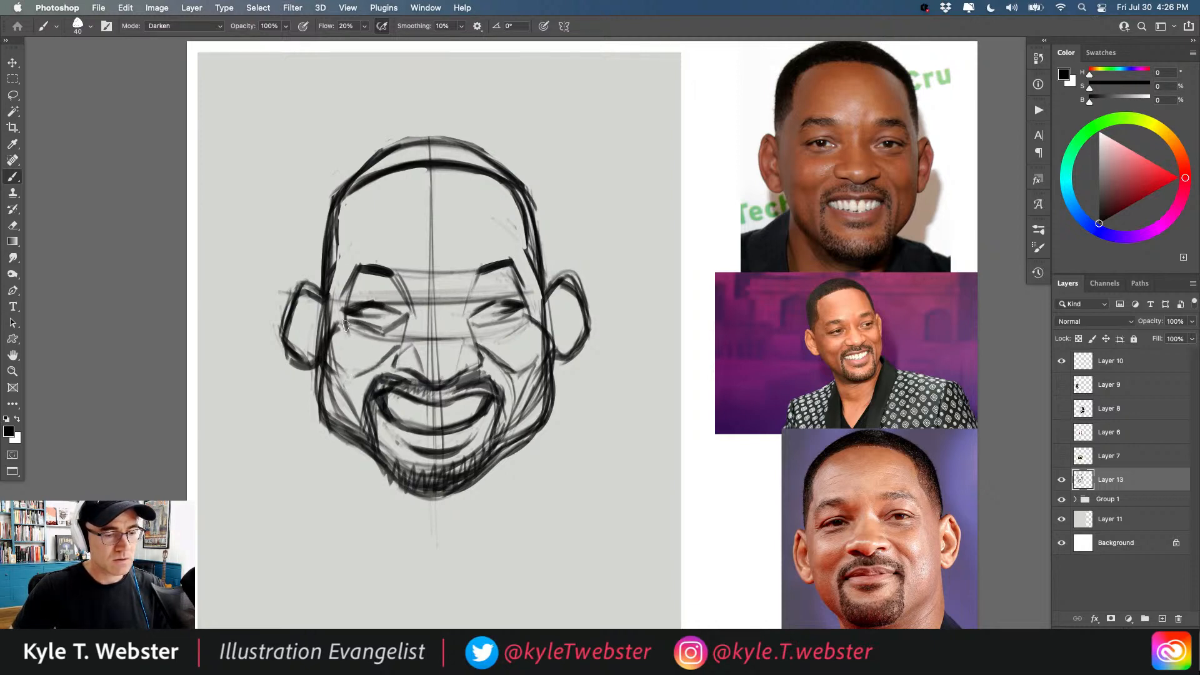
drag(481, 328, 524, 320)
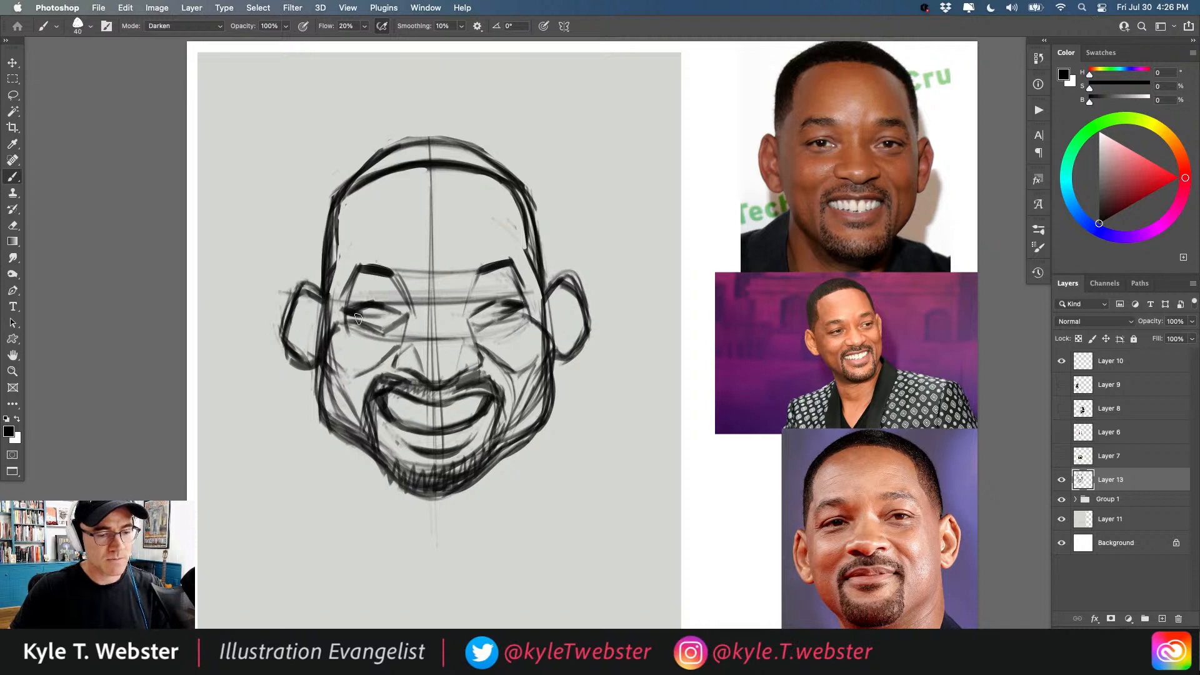
drag(336, 367, 362, 380)
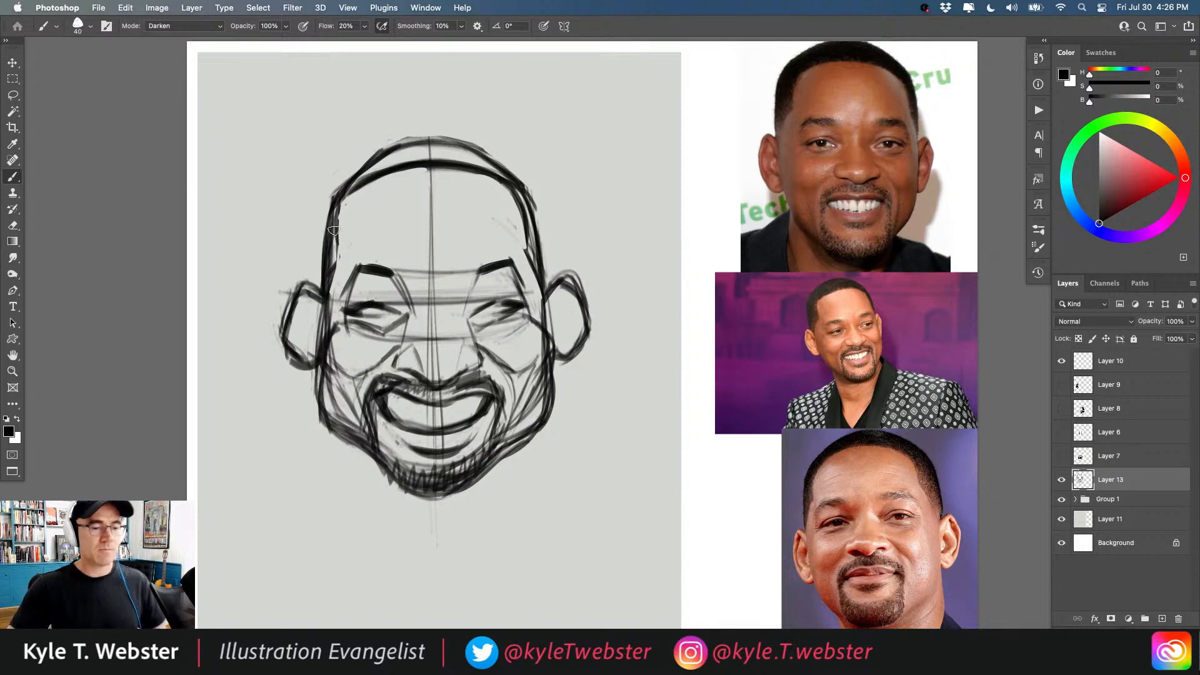
Sketch the long neck below the jaw with tapering lines on both sides, and thicken them with repeated strokes.
drag(517, 436, 506, 519)
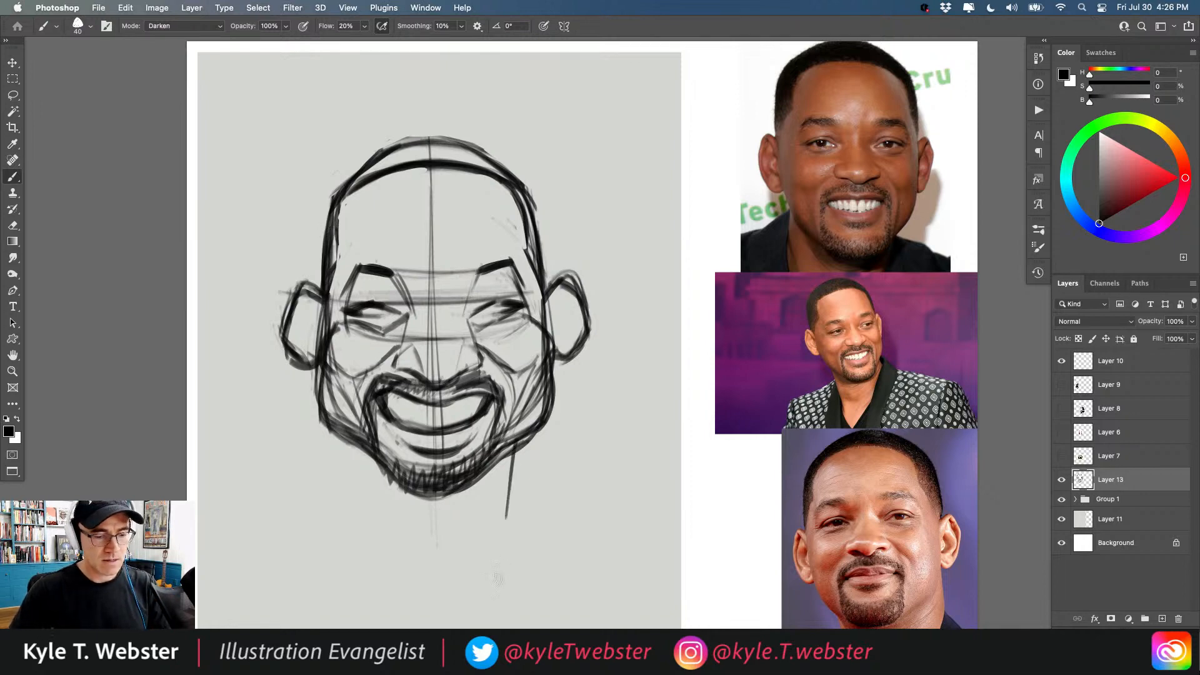
drag(510, 460, 493, 584)
drag(365, 450, 379, 551)
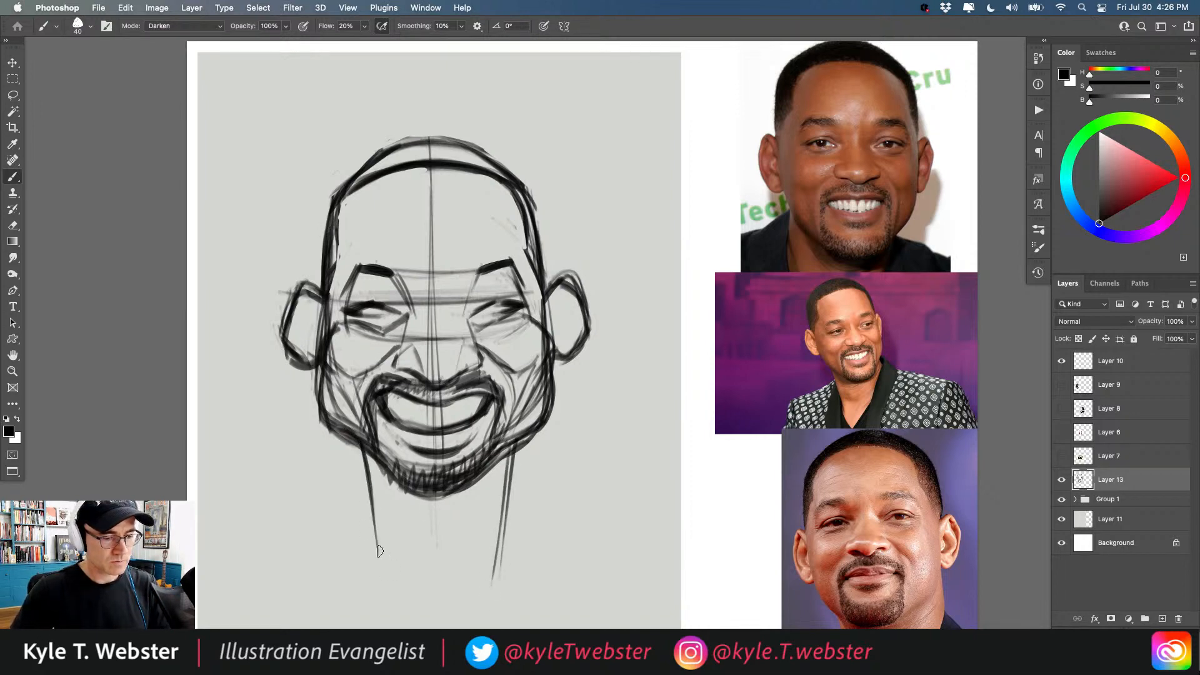
drag(345, 432, 375, 559)
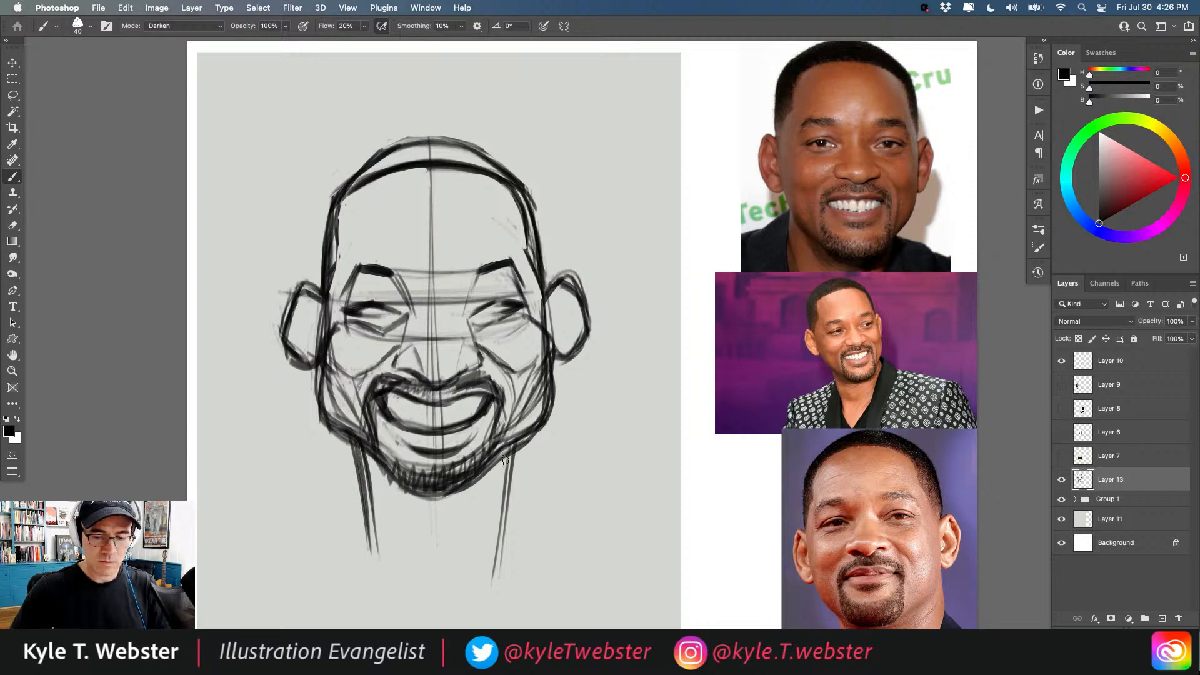
drag(534, 428, 506, 559)
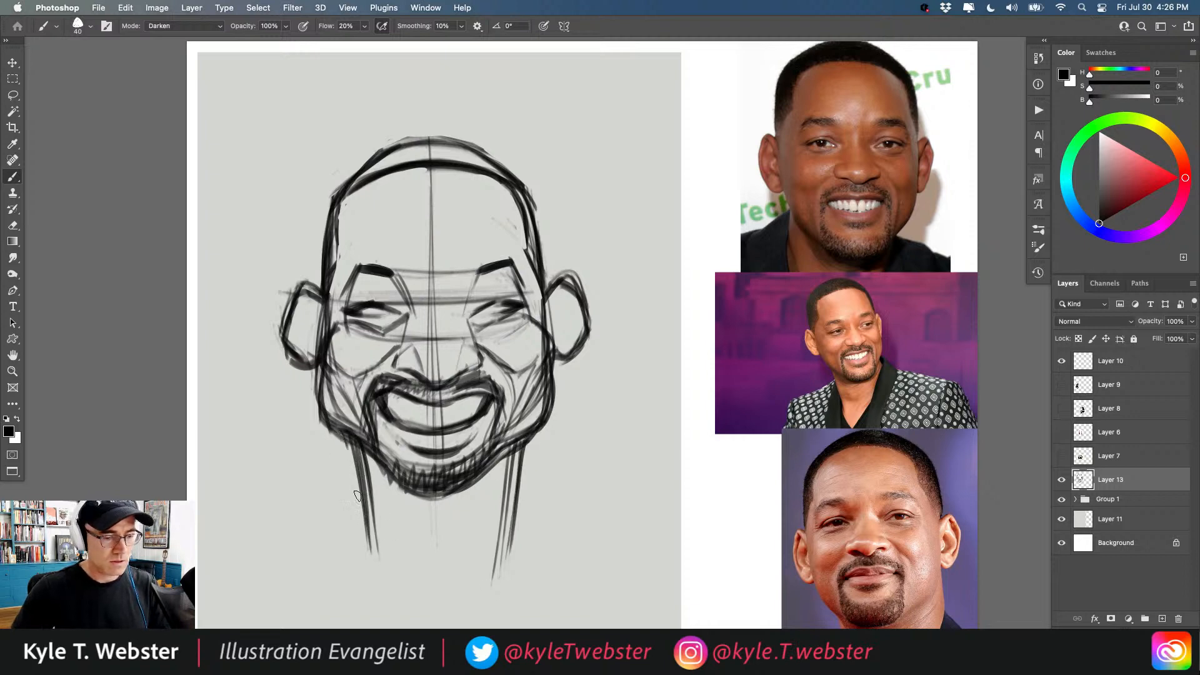
drag(347, 446, 369, 581)
drag(508, 534, 487, 576)
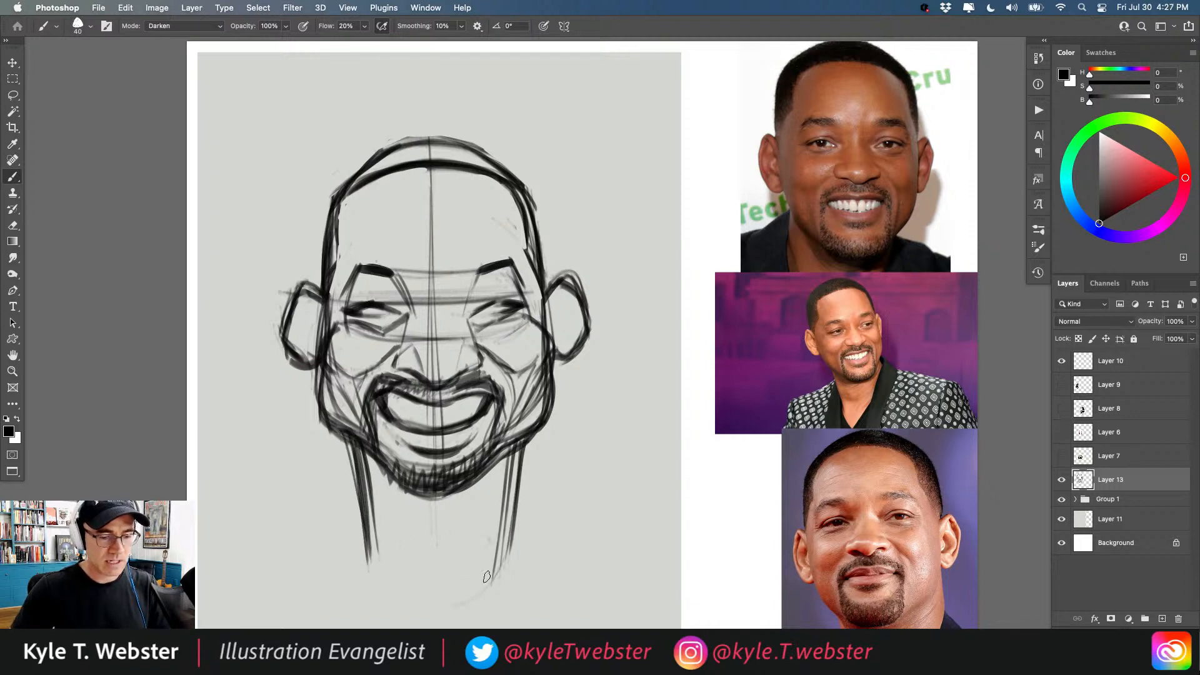
Extend the neck contour downward and sketch short sloping shoulder lines on both sides plus an inner neck tendon line.
scroll(373, 503, down, 3)
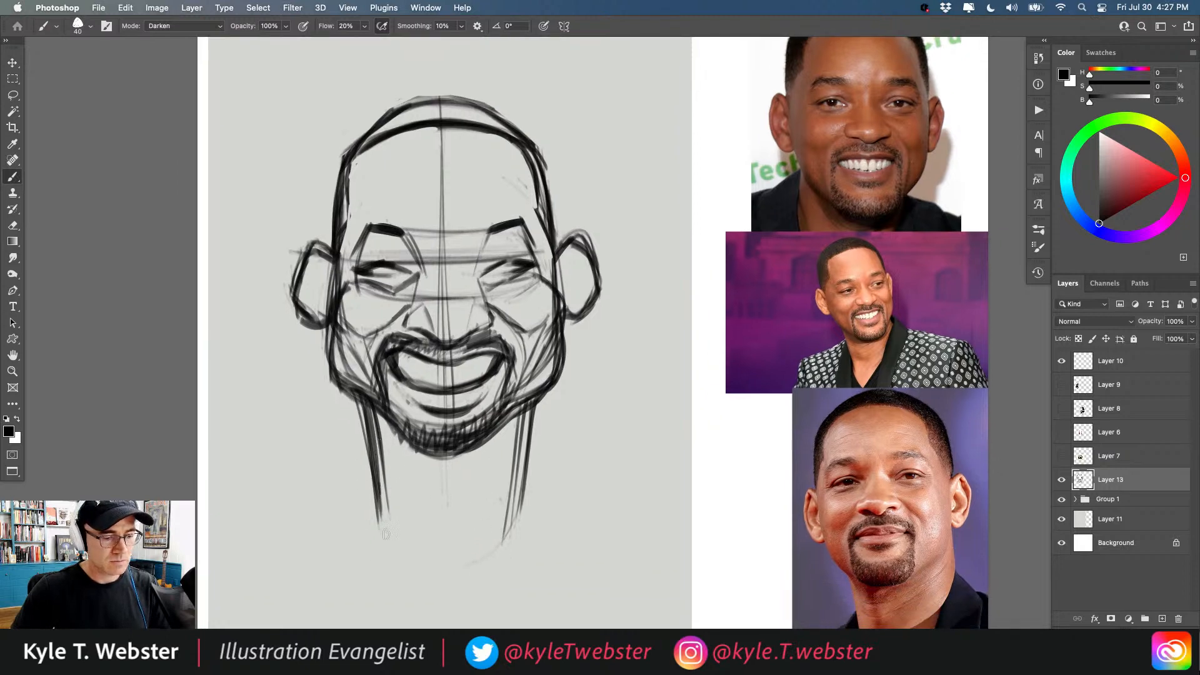
drag(379, 497, 392, 584)
drag(379, 511, 344, 548)
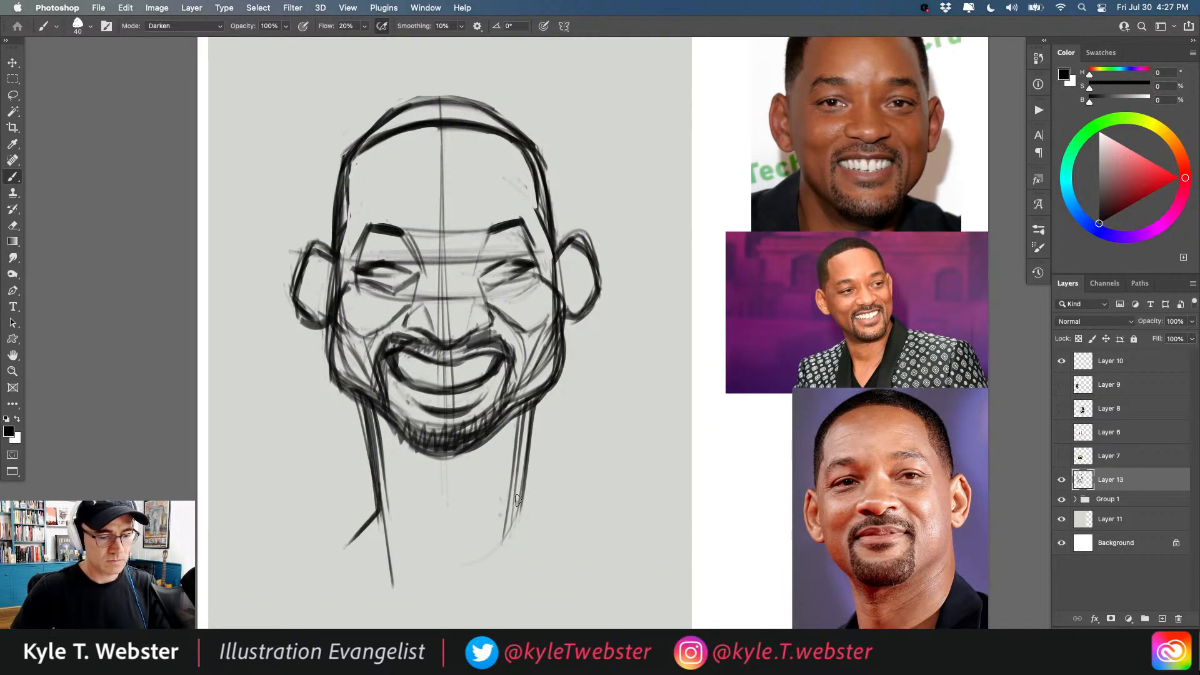
mouse_move(518, 500)
mouse_down()
mouse_move(556, 533)
mouse_move(520, 515)
mouse_up()
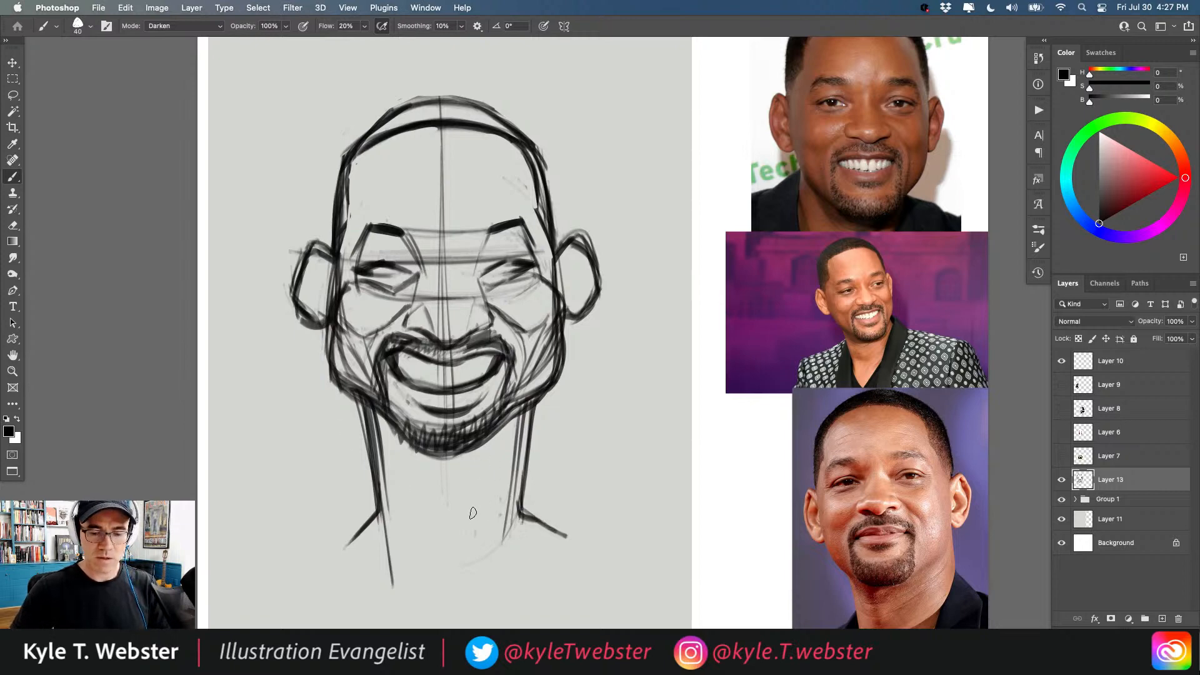
drag(398, 456, 432, 570)
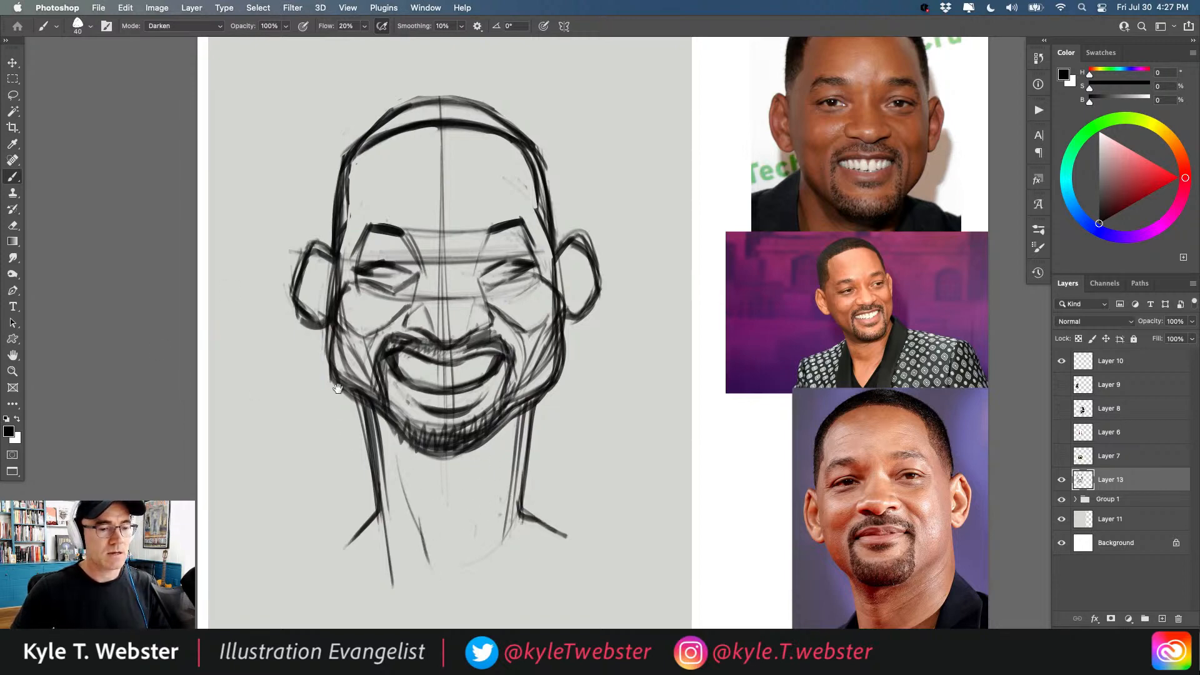
Darken the upper eyelids of both eyes, and thicken both eyebrows with added strokes along their edges and inner ends.
mouse_move(332, 389)
mouse_down()
mouse_move(326, 438)
mouse_move(328, 413)
mouse_up()
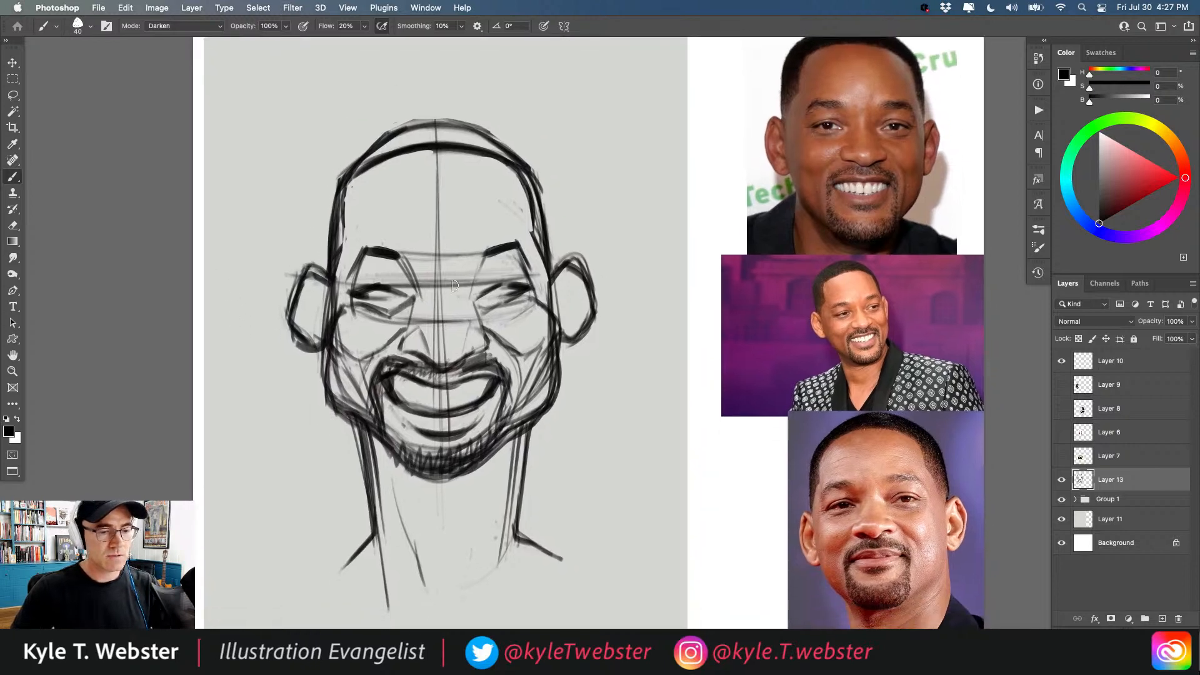
drag(520, 288, 506, 295)
drag(376, 297, 354, 286)
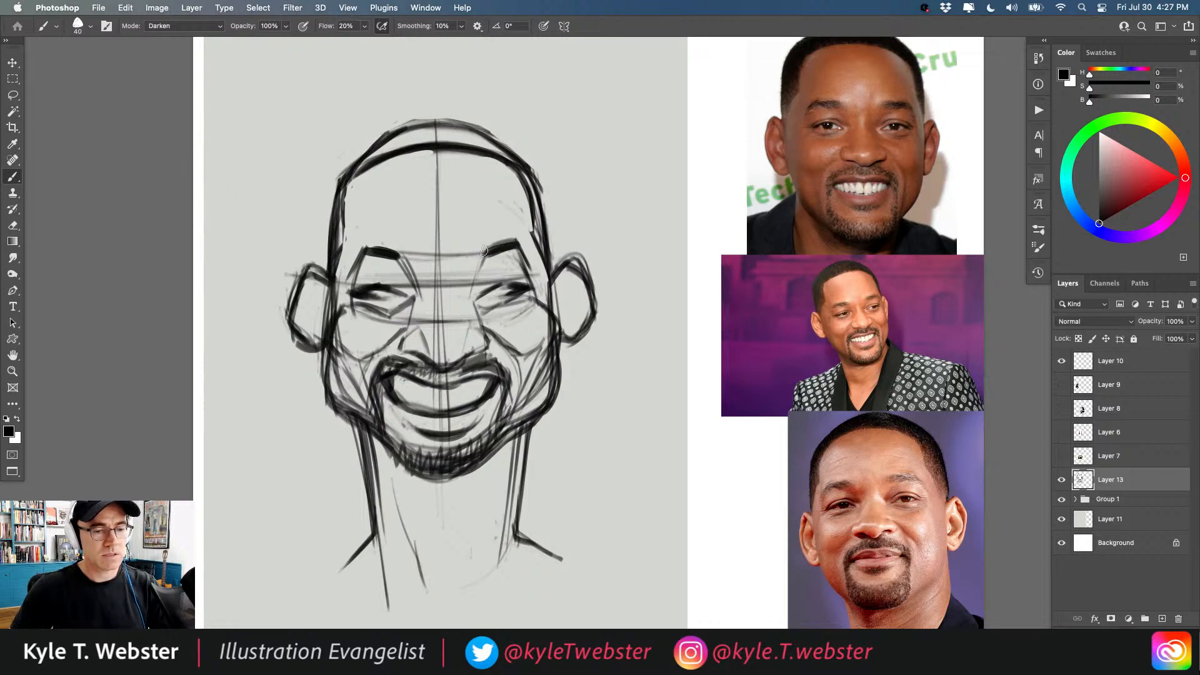
drag(391, 253, 361, 250)
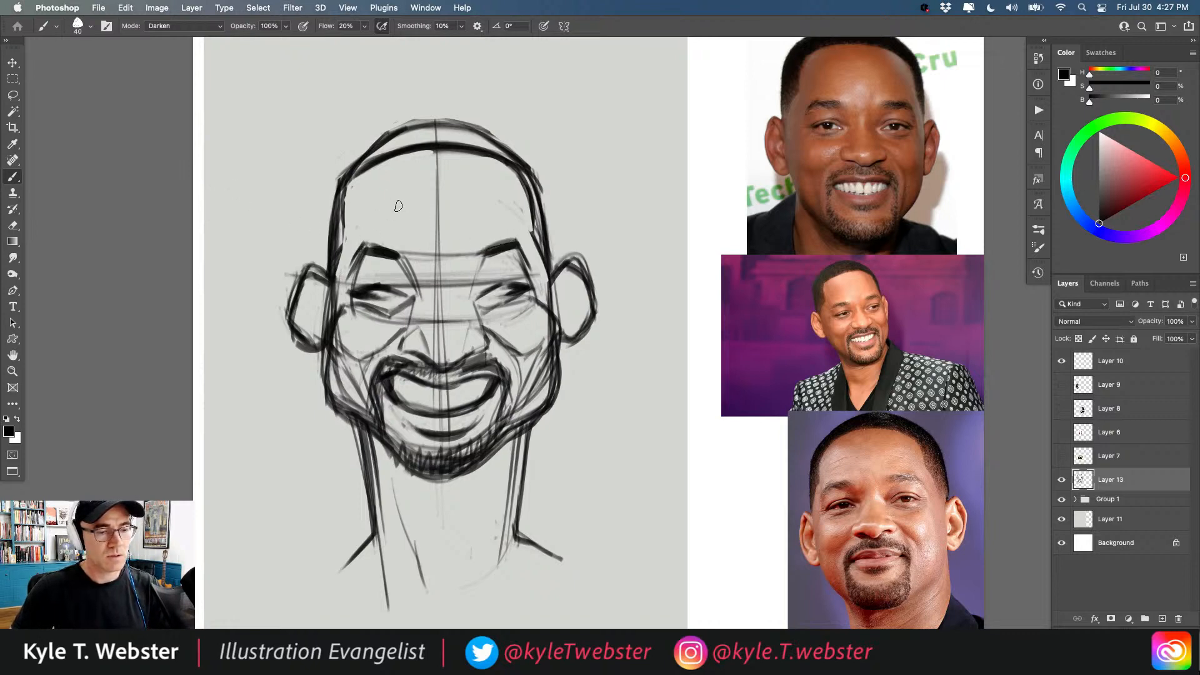
drag(524, 259, 486, 252)
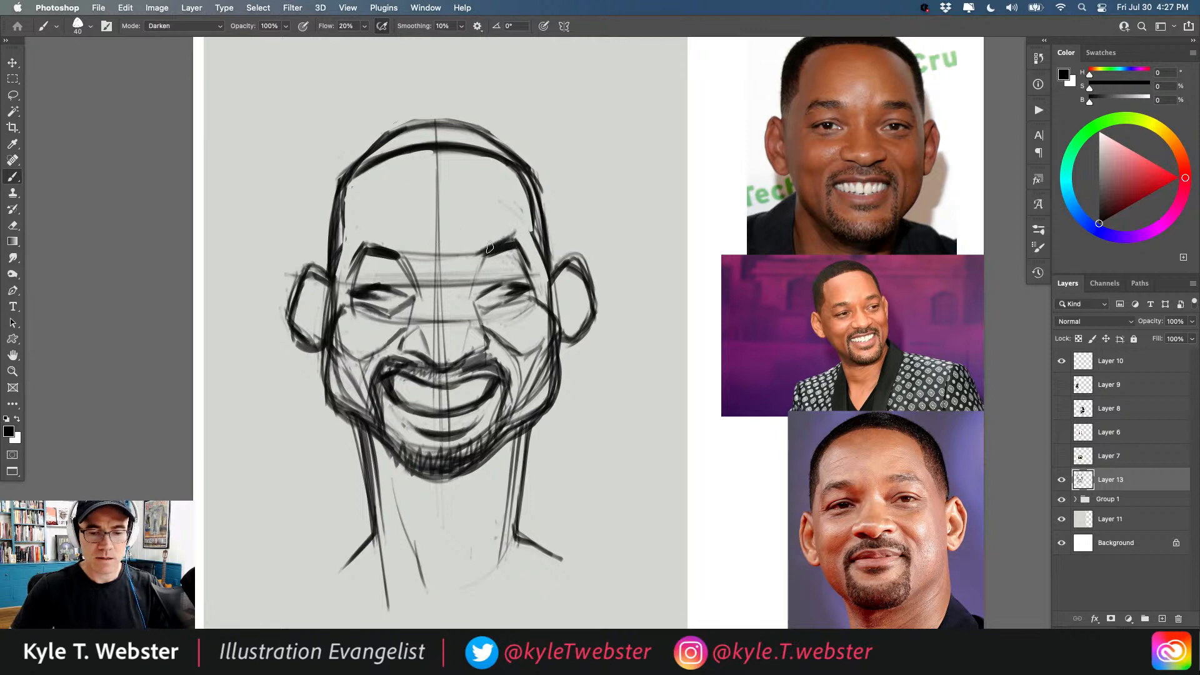
drag(501, 244, 470, 258)
mouse_move(377, 245)
mouse_down()
mouse_move(403, 253)
mouse_move(356, 239)
mouse_up()
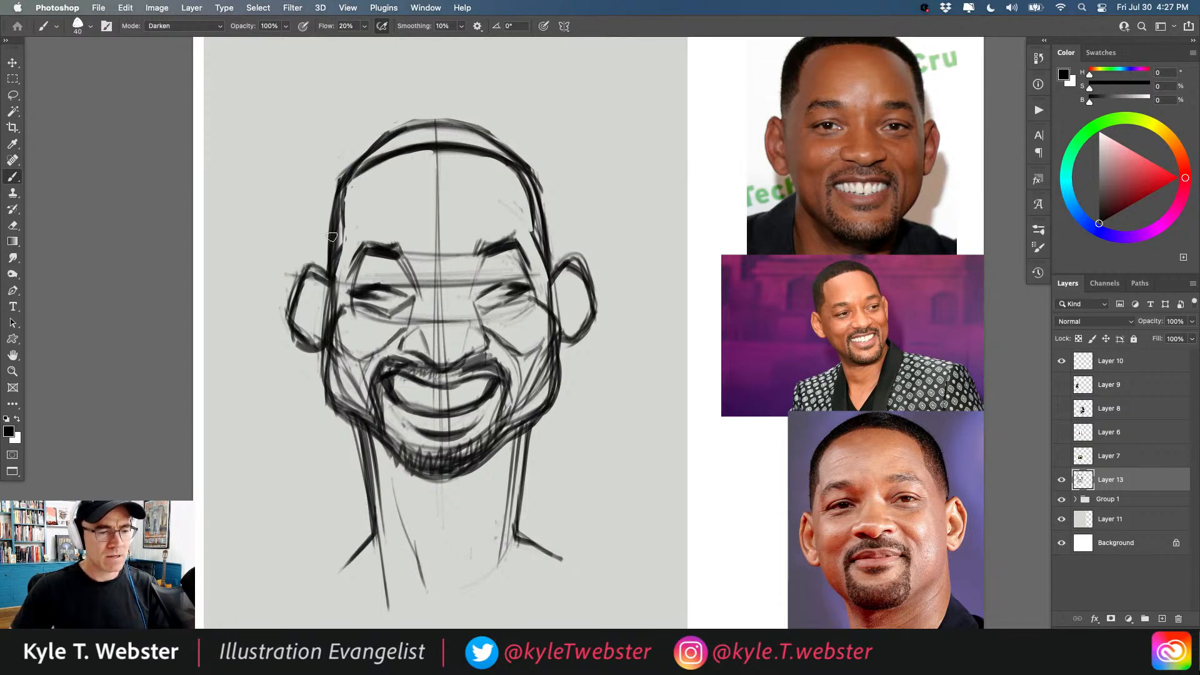
Trim the outer edges of both ears, and redraw the jaw and chin with heavier, more angular contour strokes.
drag(573, 269, 598, 320)
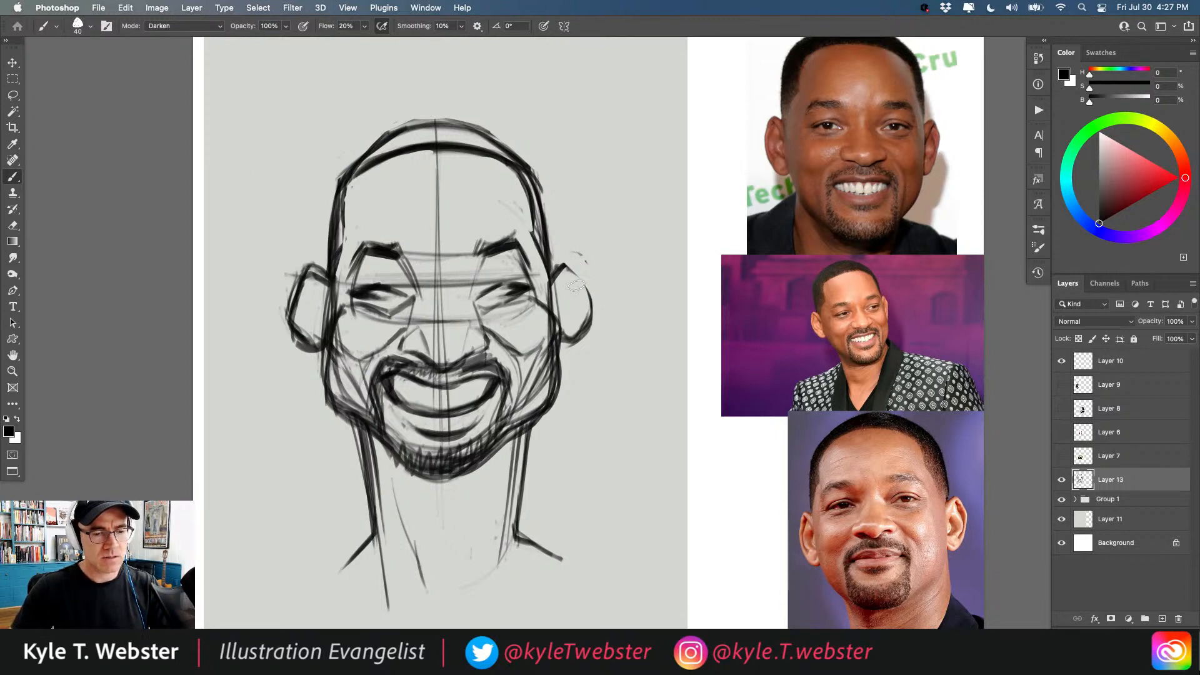
mouse_move(301, 269)
mouse_down()
mouse_move(326, 276)
mouse_move(304, 267)
mouse_move(281, 315)
mouse_move(281, 329)
mouse_move(302, 273)
mouse_move(302, 350)
mouse_up()
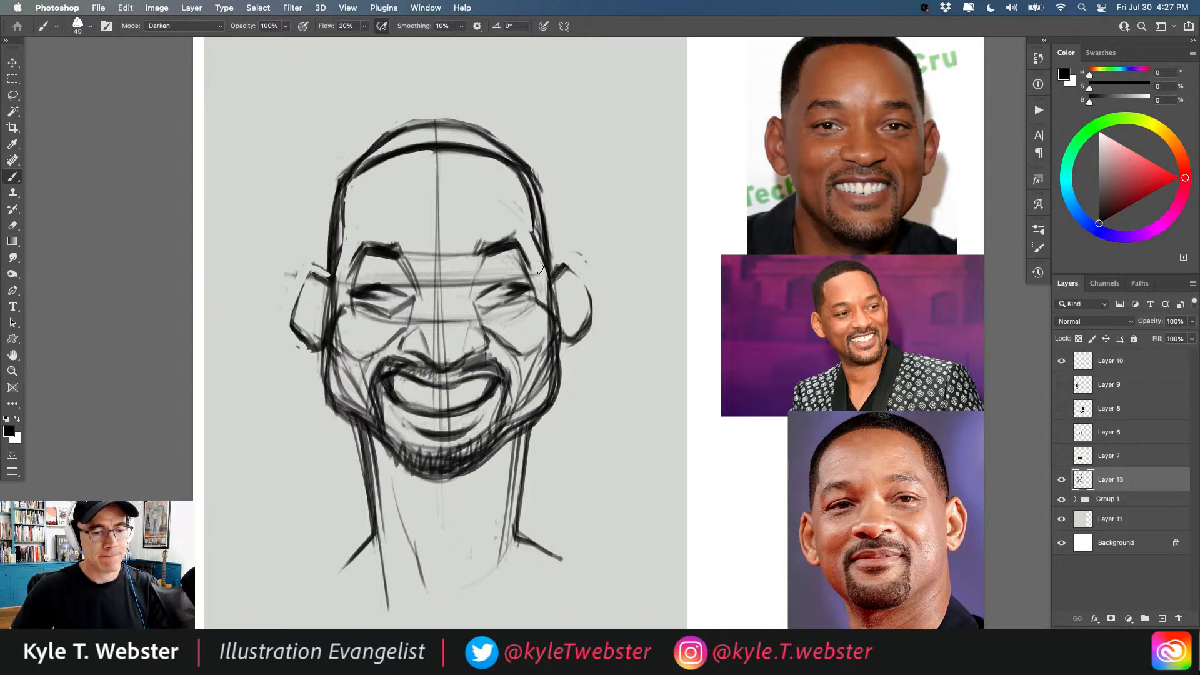
mouse_move(332, 262)
mouse_down()
mouse_move(315, 347)
mouse_move(331, 320)
mouse_move(324, 410)
mouse_move(375, 438)
mouse_move(324, 417)
mouse_move(384, 444)
mouse_move(367, 434)
mouse_move(406, 473)
mouse_move(374, 438)
mouse_move(401, 470)
mouse_move(452, 483)
mouse_move(409, 483)
mouse_move(477, 470)
mouse_move(425, 493)
mouse_up()
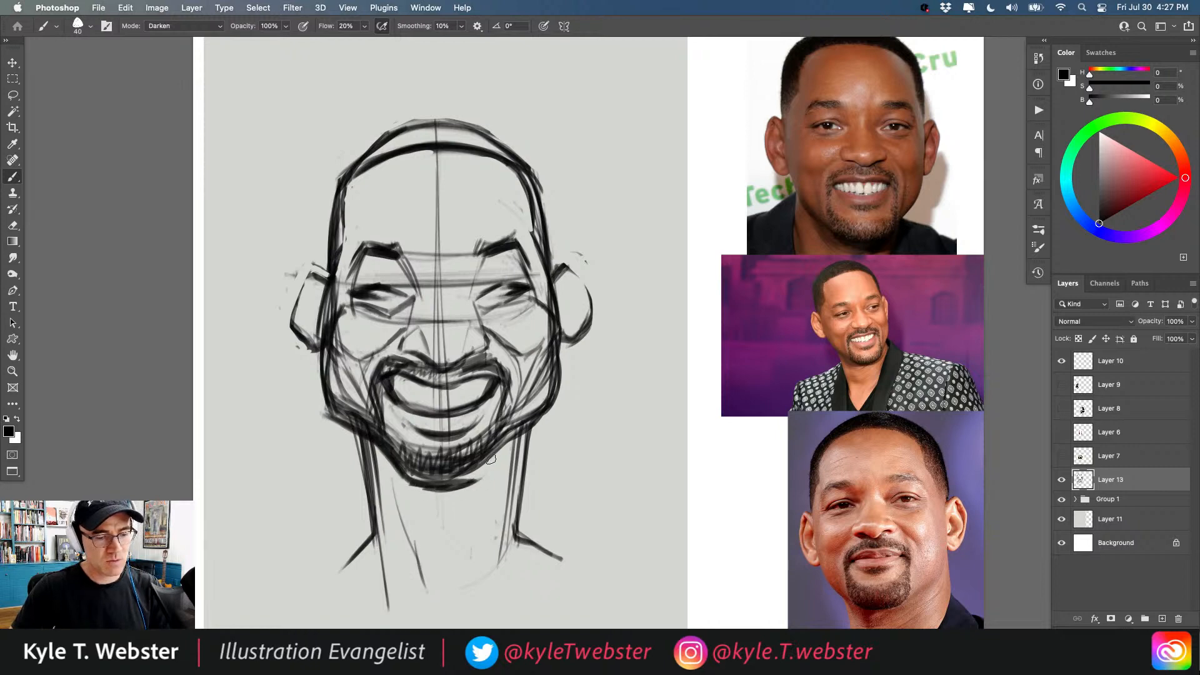
mouse_move(491, 459)
mouse_down()
mouse_move(540, 428)
mouse_move(557, 374)
mouse_move(489, 449)
mouse_up()
mouse_move(355, 435)
mouse_down()
mouse_move(331, 417)
mouse_move(326, 341)
mouse_up()
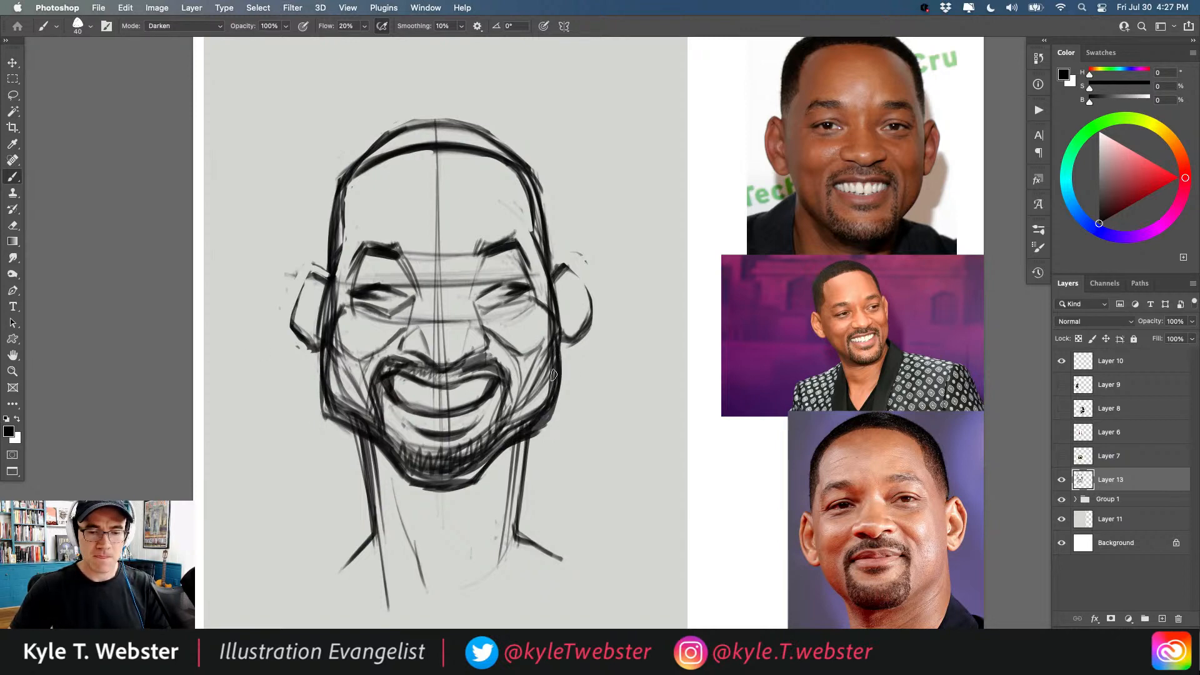
drag(509, 443, 555, 385)
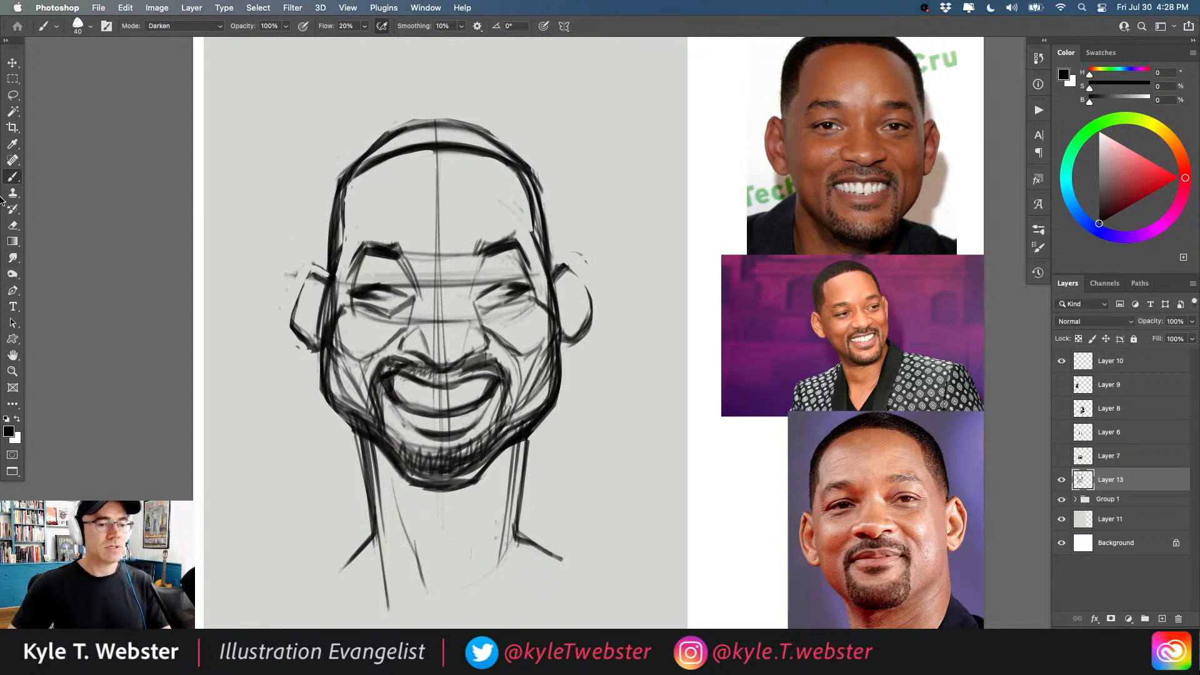
Define the nose with rounded nostril wings and tip, and add light bridge lines running up between the eyes.
mouse_move(476, 324)
mouse_down()
mouse_move(484, 350)
mouse_move(456, 351)
mouse_up()
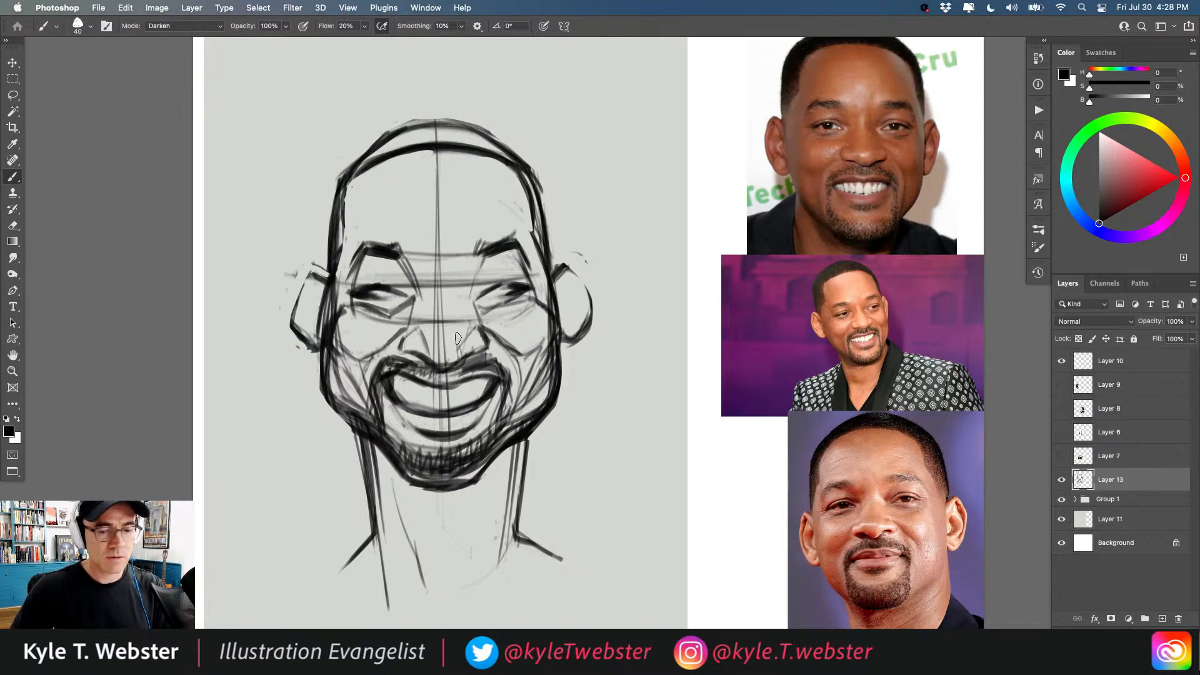
mouse_move(464, 360)
mouse_down()
mouse_move(449, 318)
mouse_move(418, 340)
mouse_move(425, 330)
mouse_move(463, 347)
mouse_move(442, 321)
mouse_move(424, 325)
mouse_move(448, 323)
mouse_move(425, 359)
mouse_up()
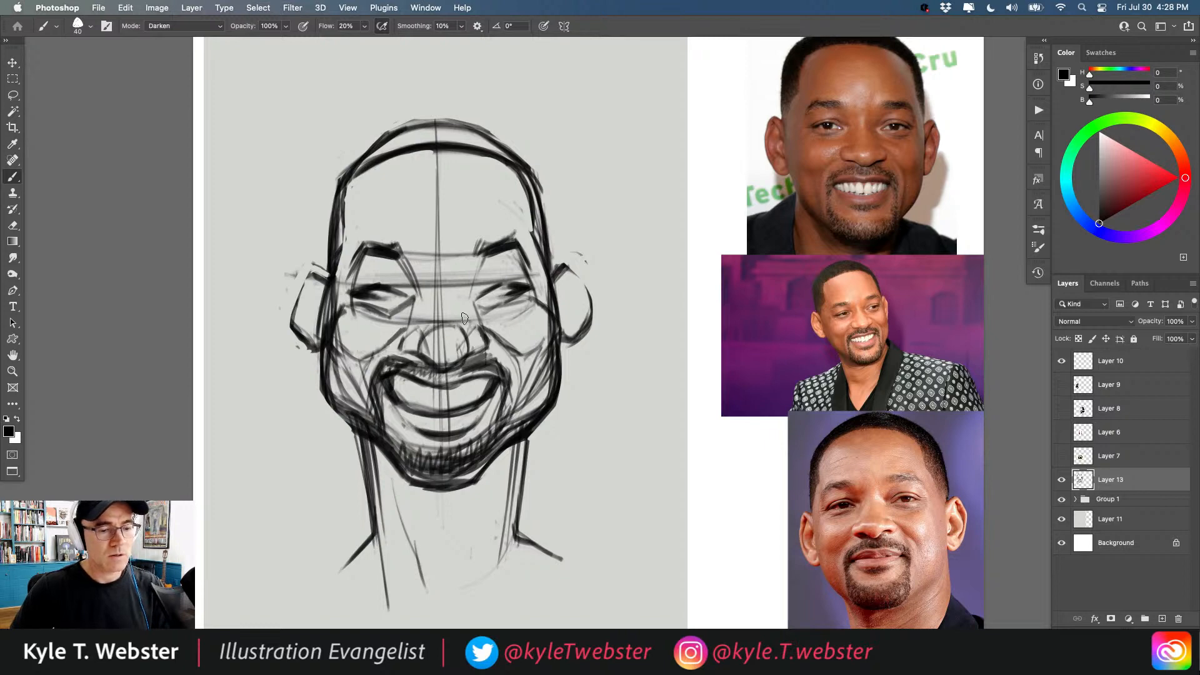
mouse_move(457, 317)
mouse_down()
mouse_move(450, 295)
mouse_move(452, 311)
mouse_up()
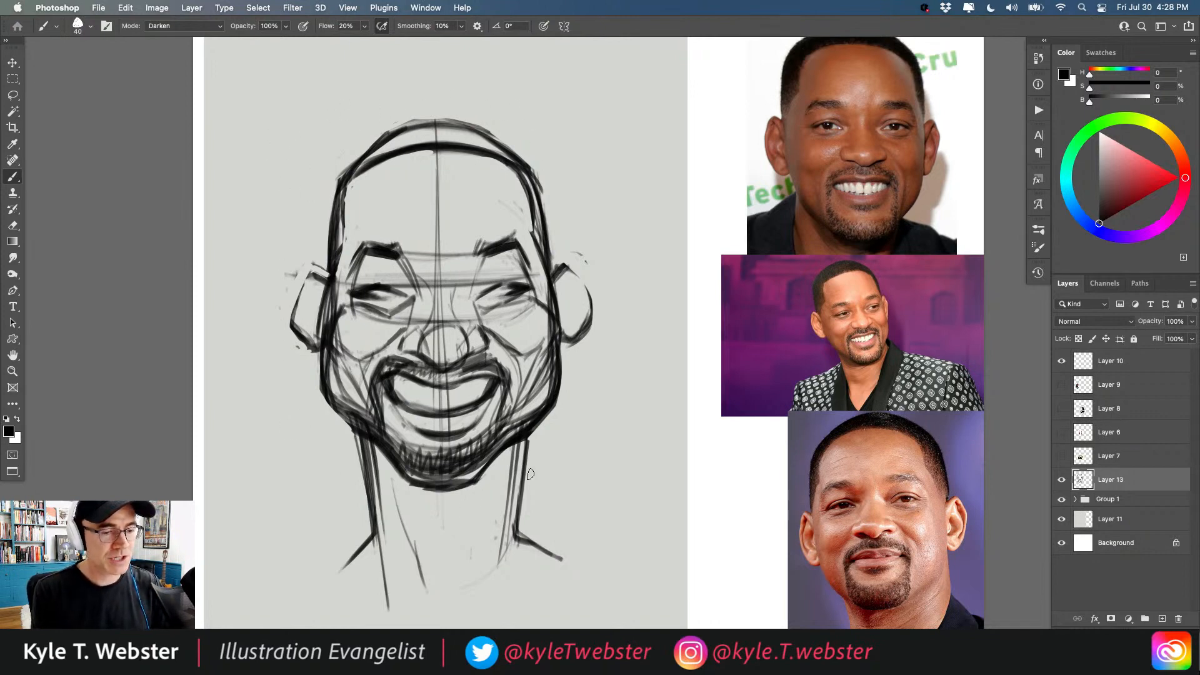
Add a new layer above the sketch, and set the sketch layer's opacity to 30%.
click(1160, 613)
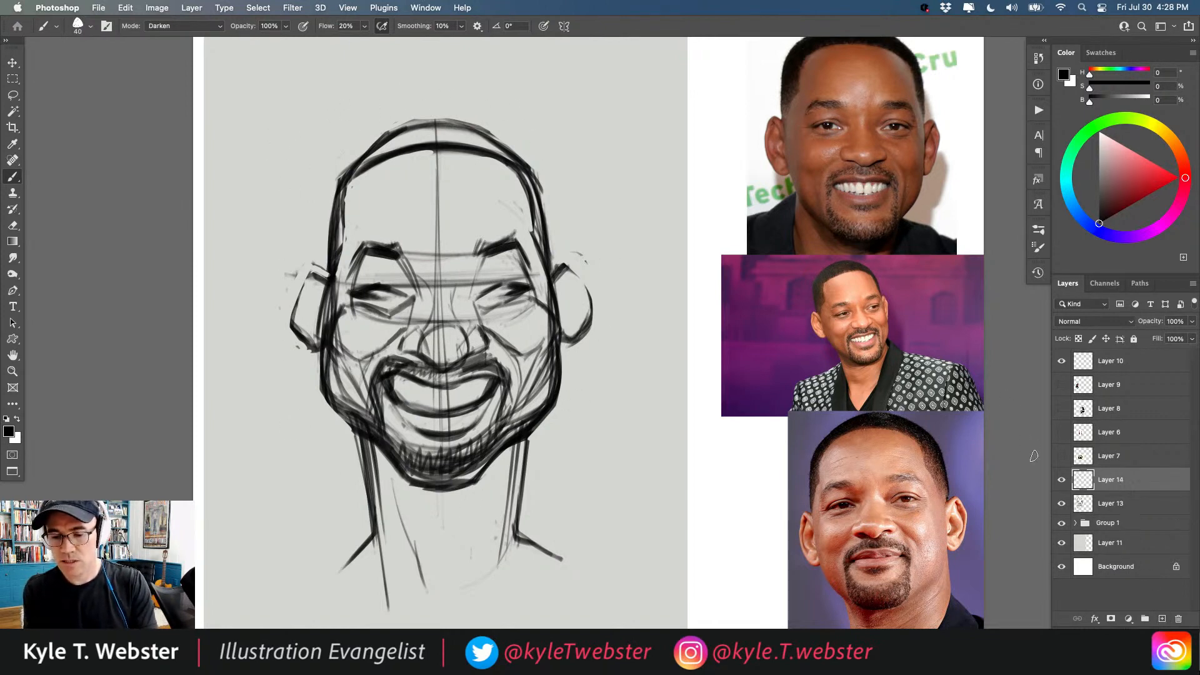
click(1081, 508)
click(1174, 321)
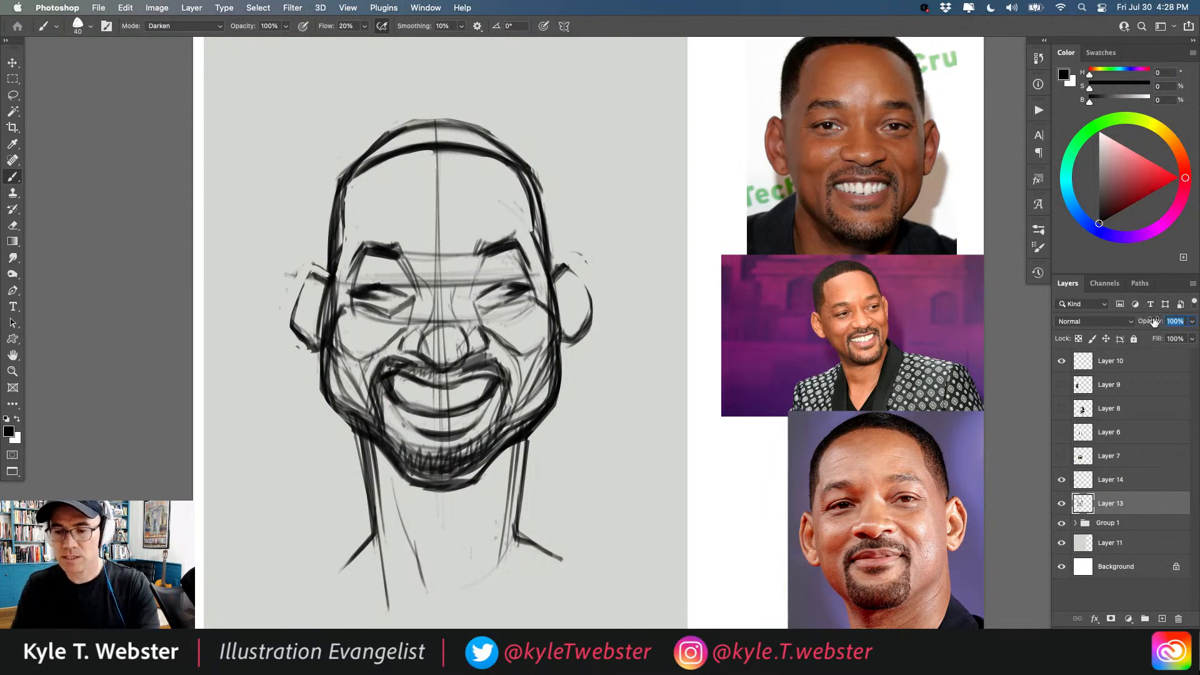
text(30)
key(Return)
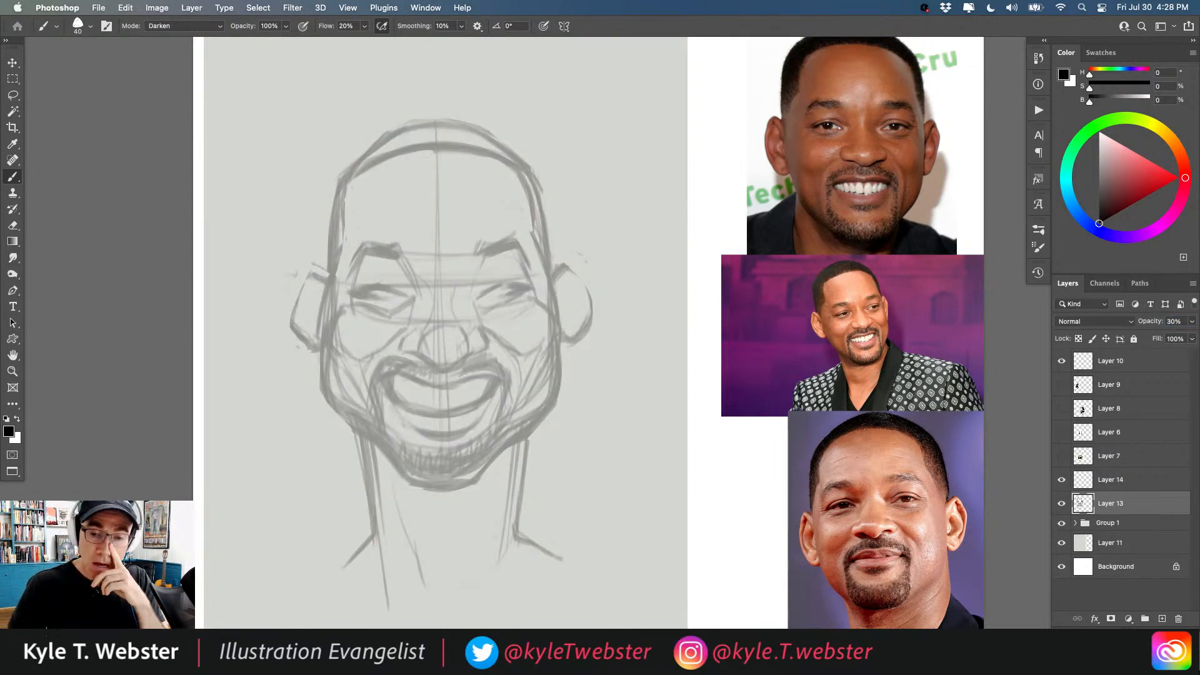
Add another layer directly above the faded sketch, and choose a bright pink brush colour (H 339, S 86, B 93).
click(1161, 618)
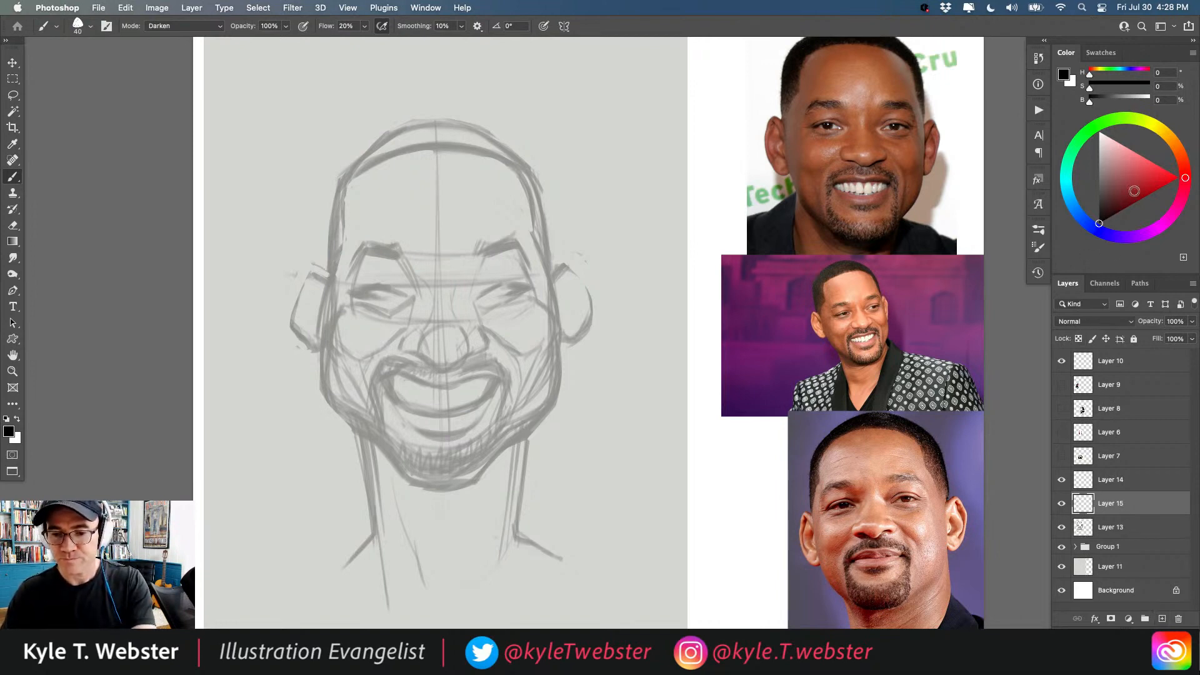
drag(1184, 171, 1181, 198)
click(1161, 174)
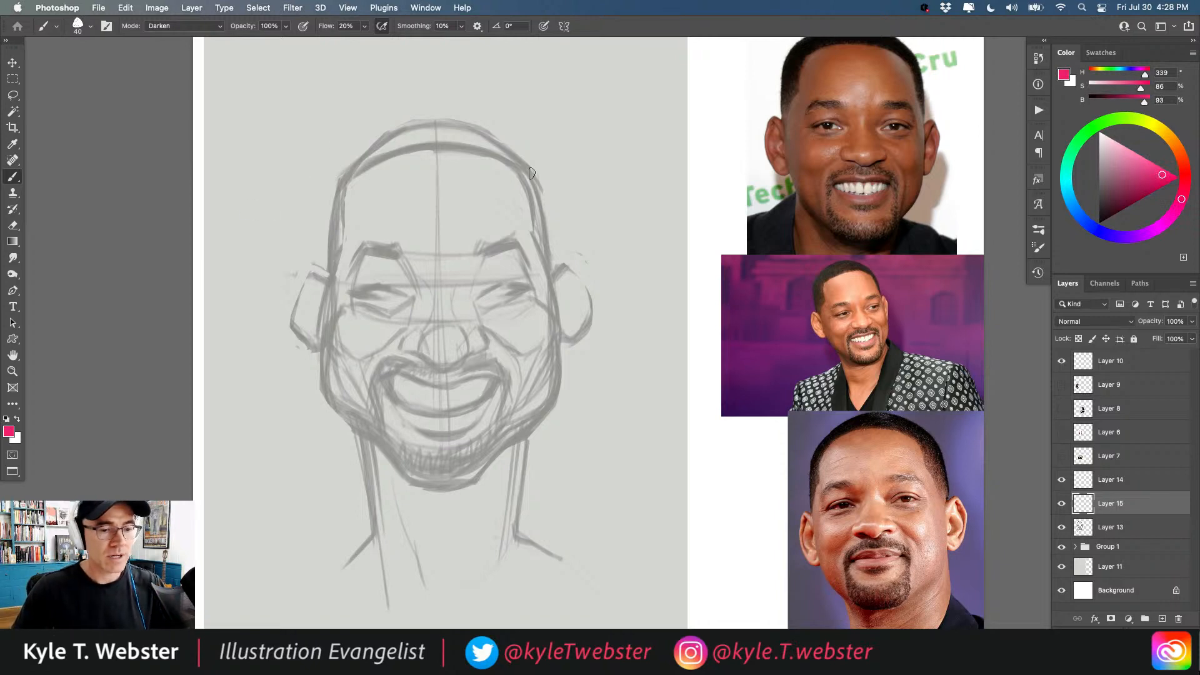
Trace the head's overall outline in pink, and mark its width with end-capped horizontal lines above the crown and near the chin.
mouse_move(530, 167)
mouse_down()
mouse_move(383, 142)
mouse_move(338, 190)
mouse_move(325, 392)
mouse_up()
mouse_move(533, 172)
mouse_down()
mouse_move(549, 298)
mouse_move(458, 480)
mouse_move(374, 448)
mouse_move(326, 407)
mouse_up()
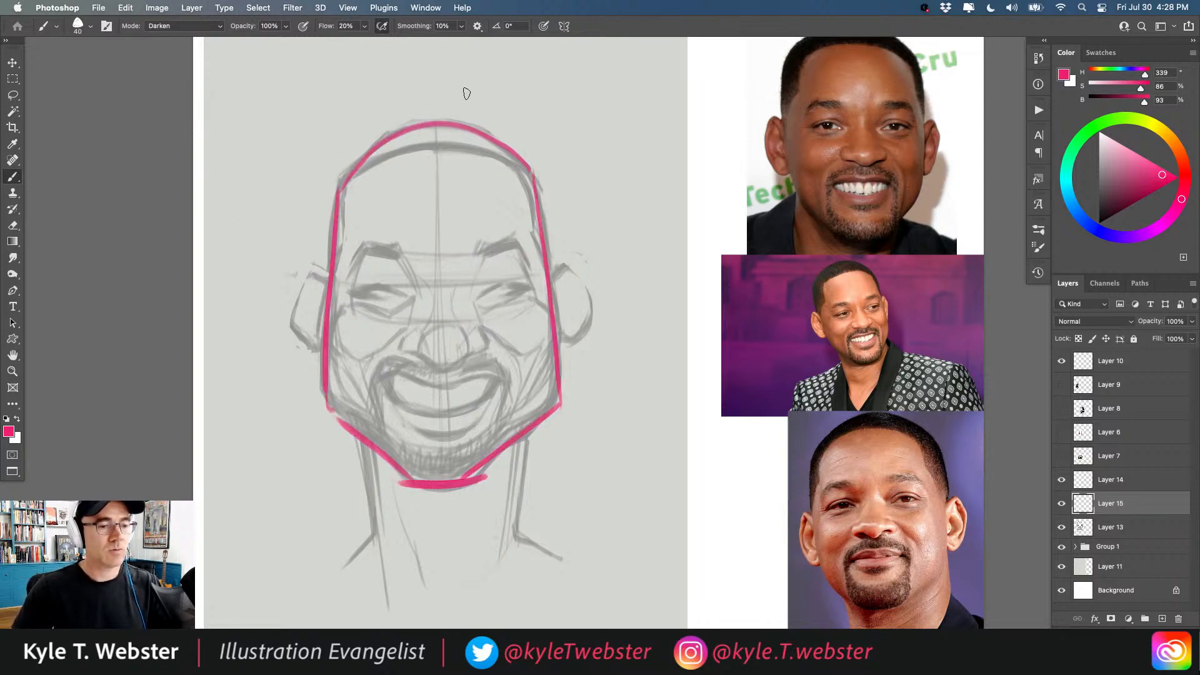
drag(533, 95, 533, 113)
mouse_move(533, 106)
mouse_down()
mouse_move(347, 104)
mouse_move(347, 118)
mouse_up()
mouse_move(564, 458)
mouse_down()
mouse_move(565, 480)
mouse_move(315, 470)
mouse_move(315, 481)
mouse_up()
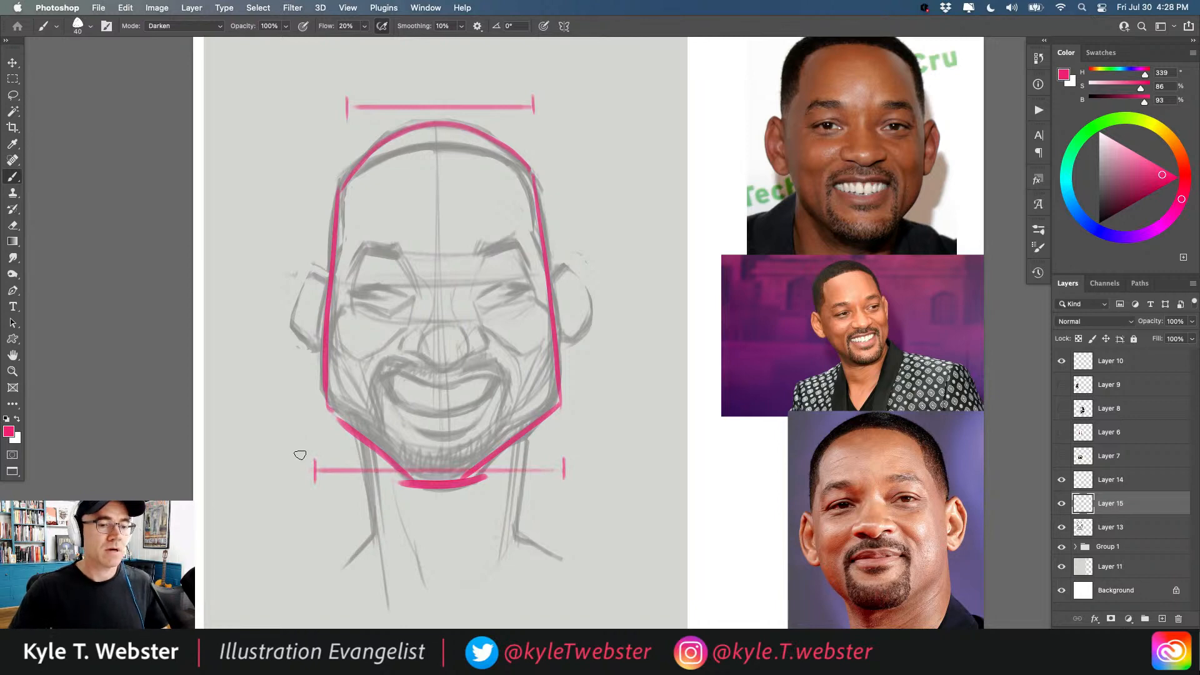
Undo the latest pink width-marker strokes around the head, and restore them.
key(super+z)
key(super+z)
key(super+z)
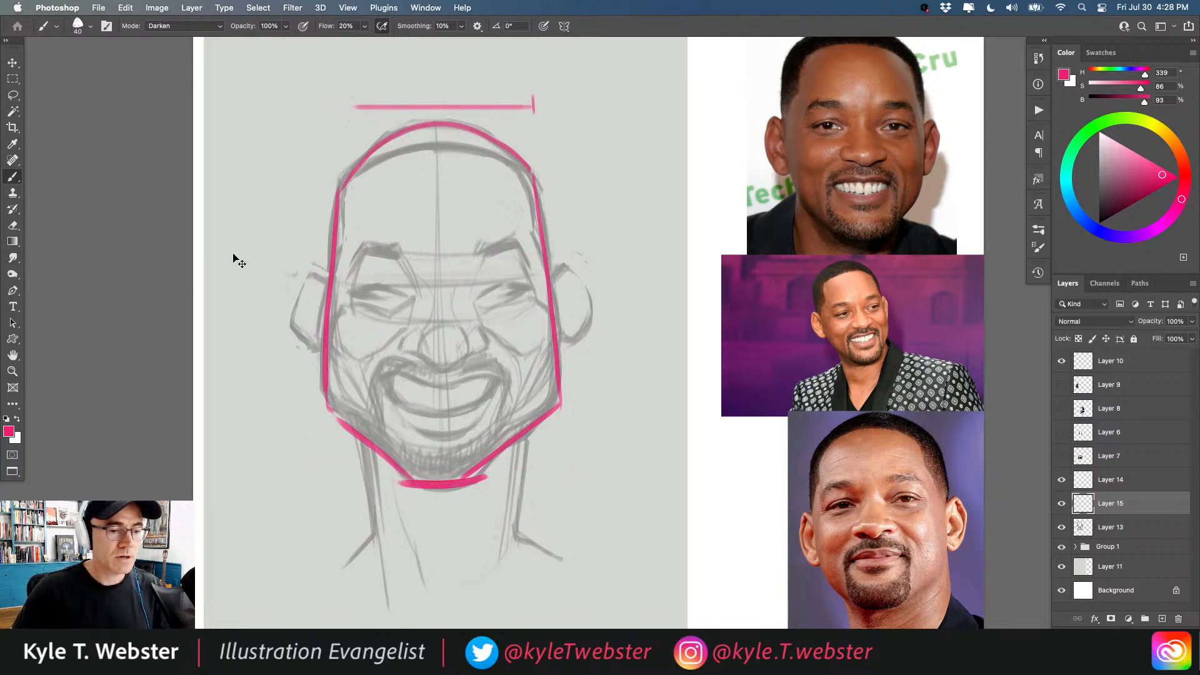
key(shift+super+z)
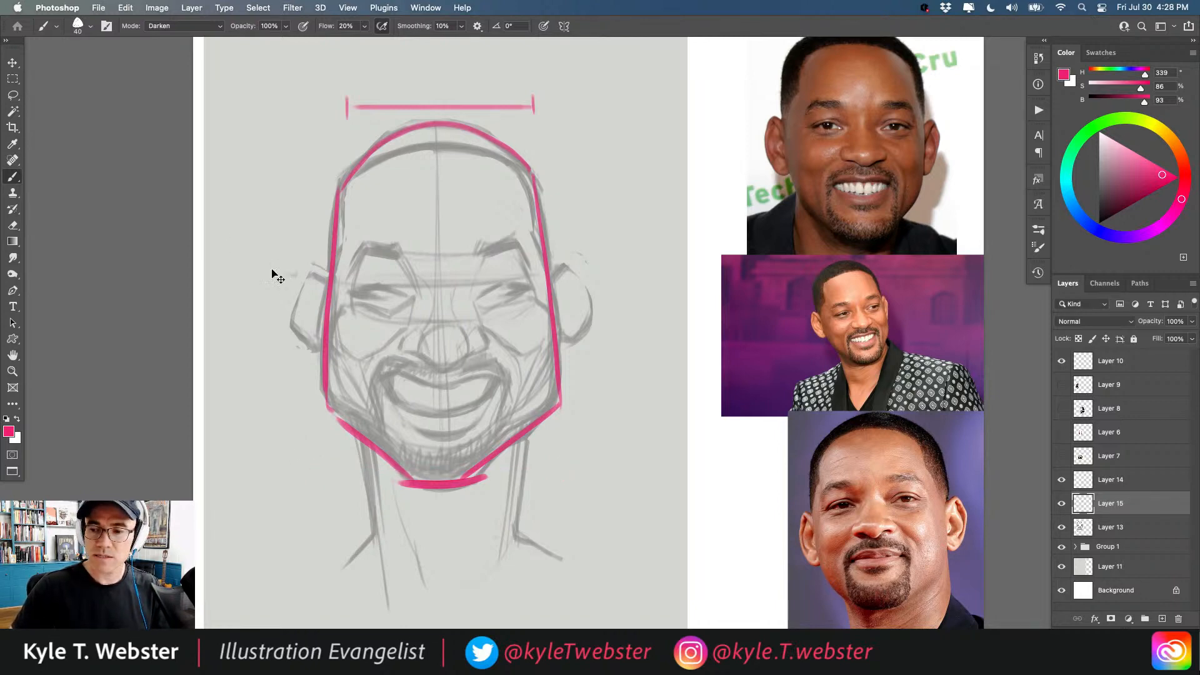
key(shift+super+z)
key(shift+super+z)
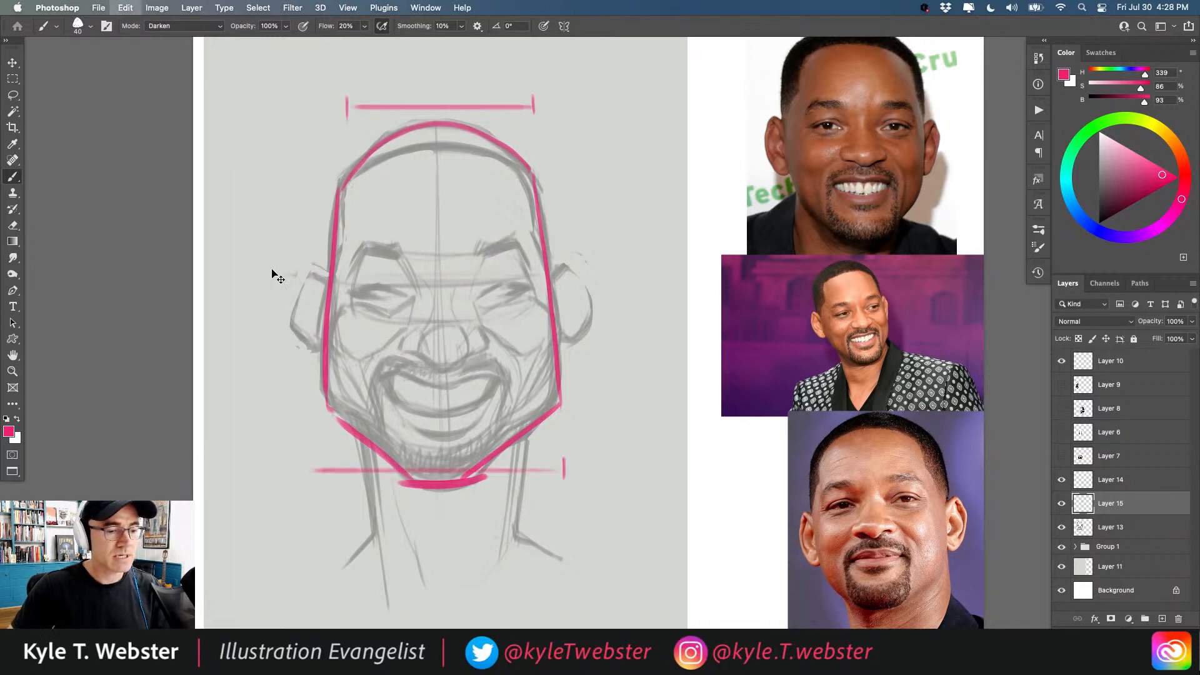
key(shift+super+z)
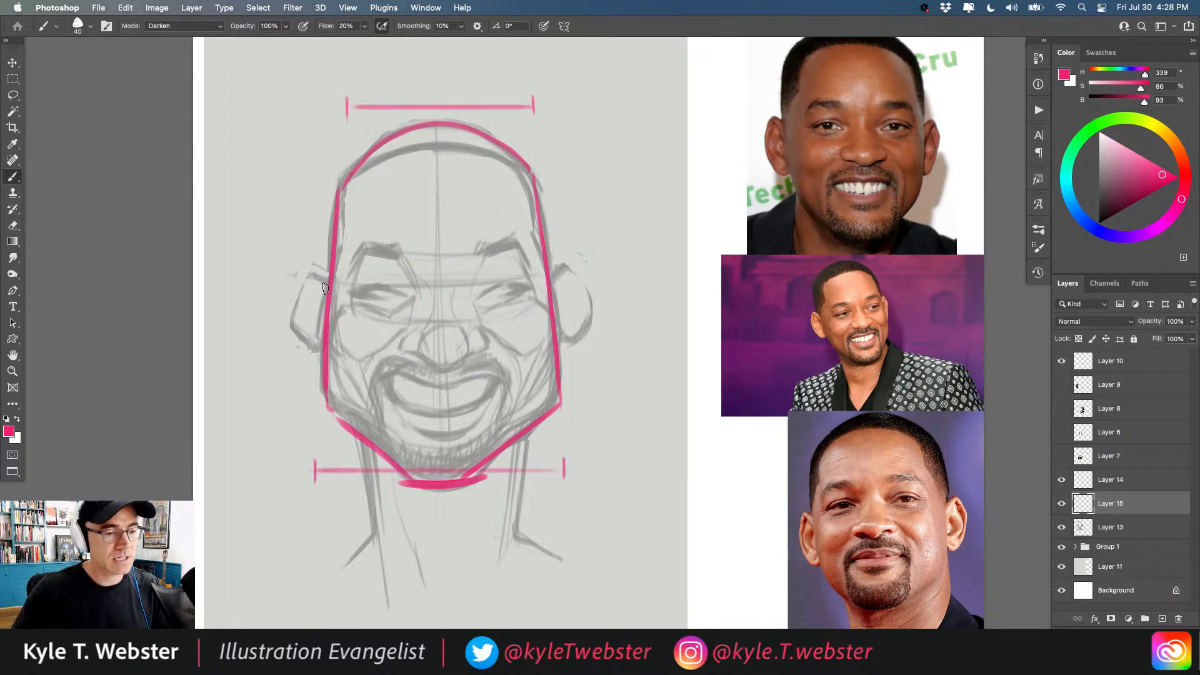
Outline both ears in pink on Layer 15, and hide that layer.
mouse_move(324, 287)
mouse_down()
mouse_move(289, 328)
mouse_move(317, 358)
mouse_up()
mouse_move(554, 291)
mouse_down()
mouse_move(564, 350)
mouse_move(553, 339)
mouse_move(583, 331)
mouse_move(566, 354)
mouse_up()
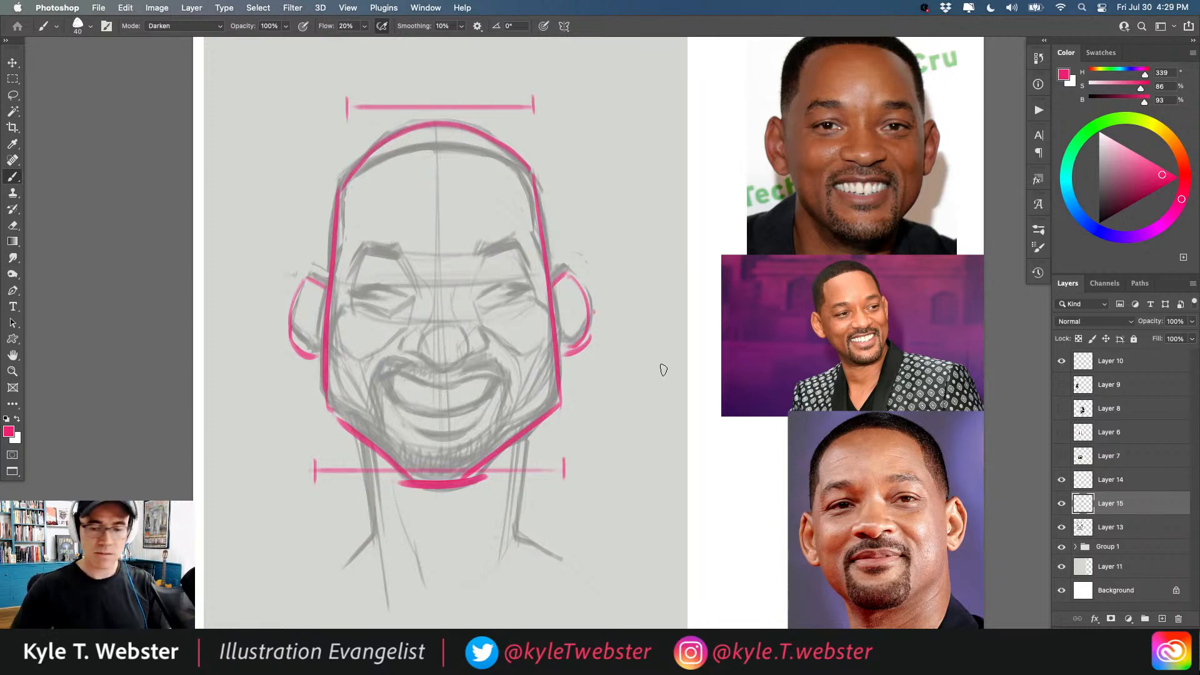
click(1060, 505)
Draw red outlines over both ears on Layer 13, plus a horizontal guide line connecting the tops of the ears.
click(1081, 522)
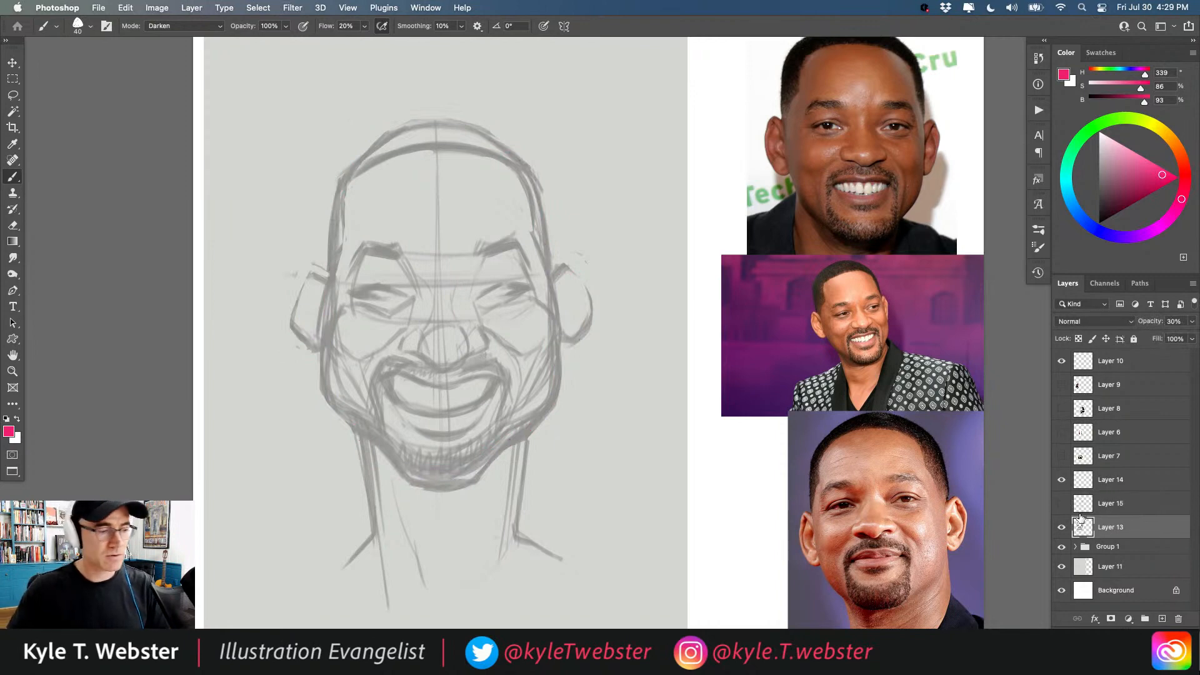
click(5, 418)
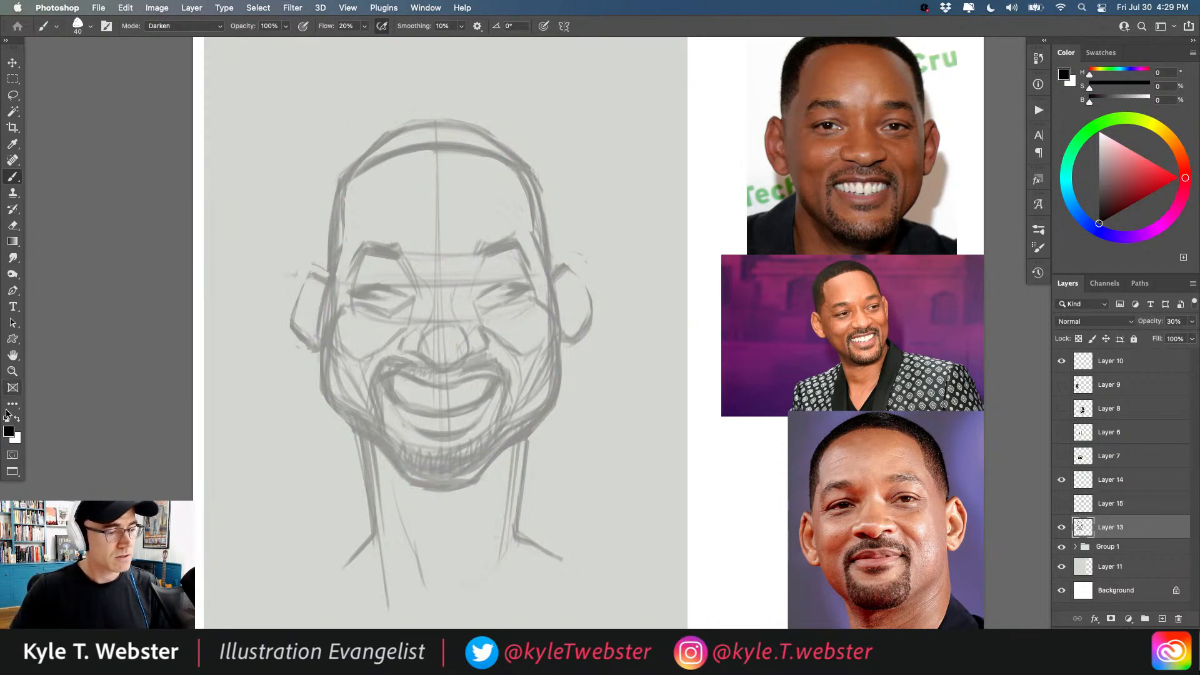
drag(1142, 210, 1155, 163)
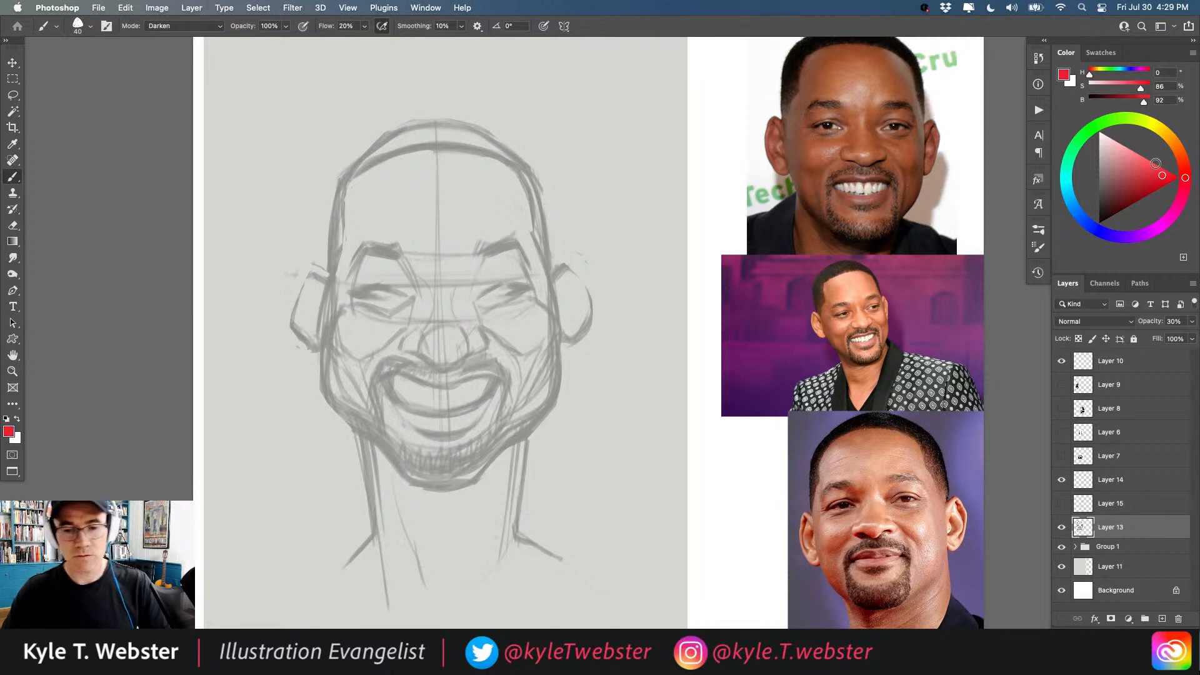
mouse_move(326, 288)
mouse_down()
mouse_move(301, 283)
mouse_move(304, 357)
mouse_up()
mouse_move(305, 287)
mouse_down()
mouse_move(304, 357)
mouse_move(319, 355)
mouse_up()
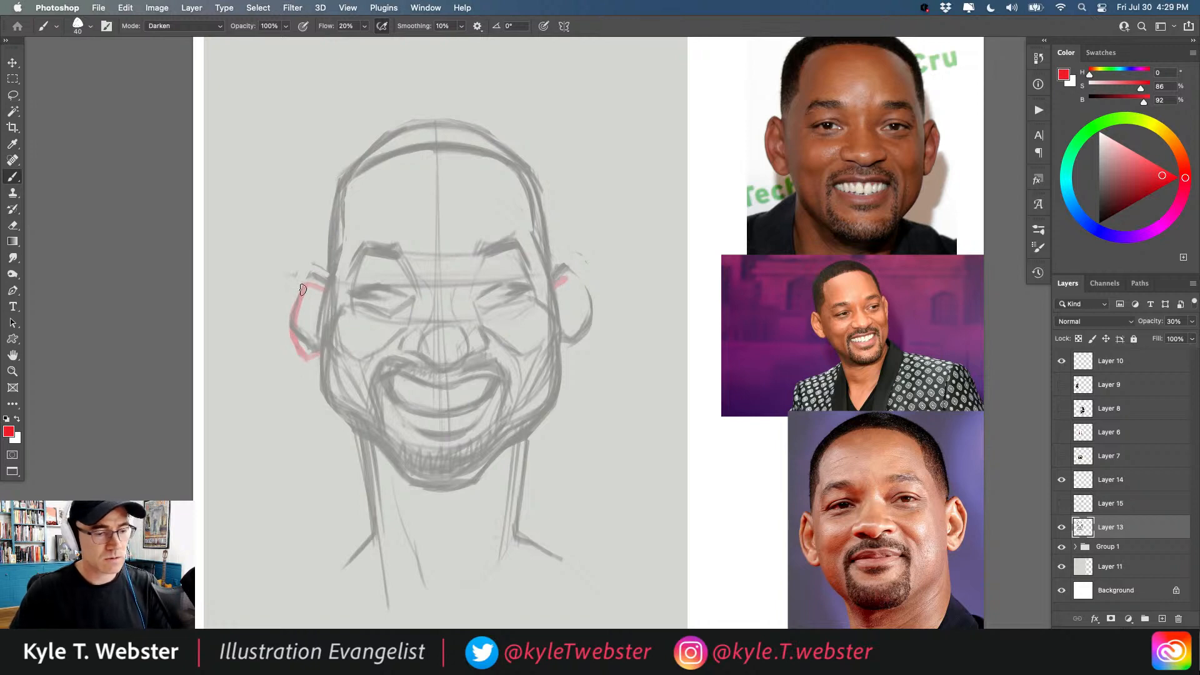
mouse_move(318, 287)
mouse_down()
mouse_move(566, 284)
mouse_move(589, 319)
mouse_move(579, 298)
mouse_move(588, 334)
mouse_move(563, 352)
mouse_up()
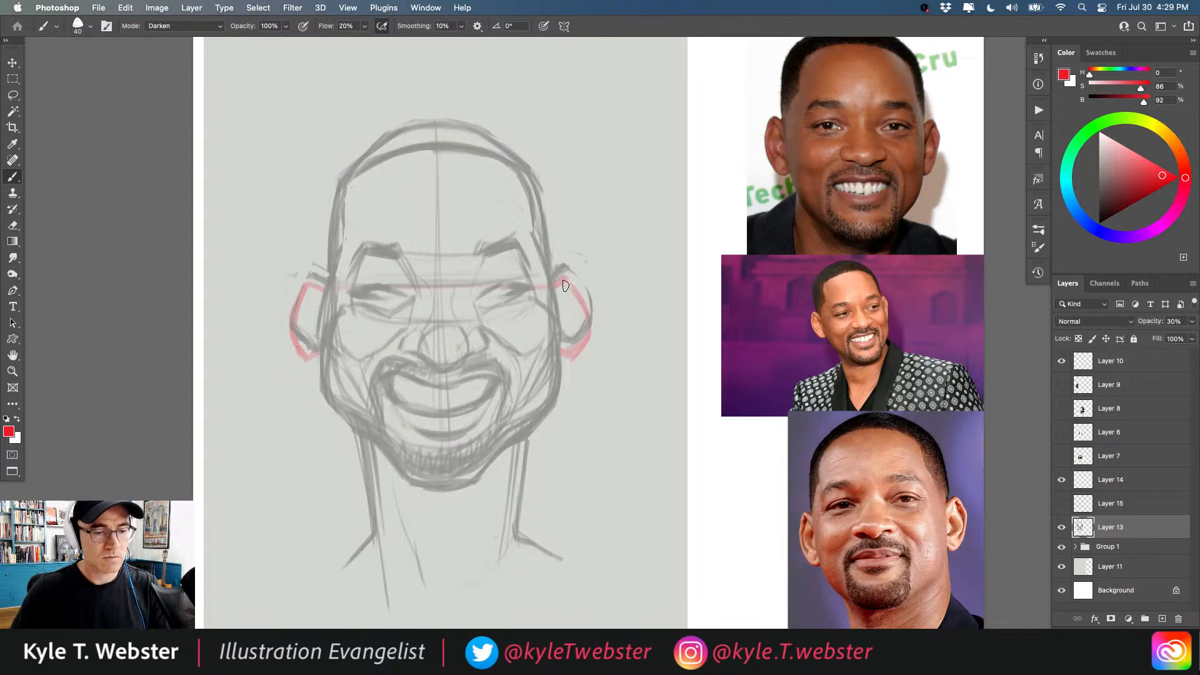
mouse_move(563, 285)
mouse_down()
mouse_move(588, 306)
mouse_move(590, 334)
mouse_up()
drag(317, 352, 320, 358)
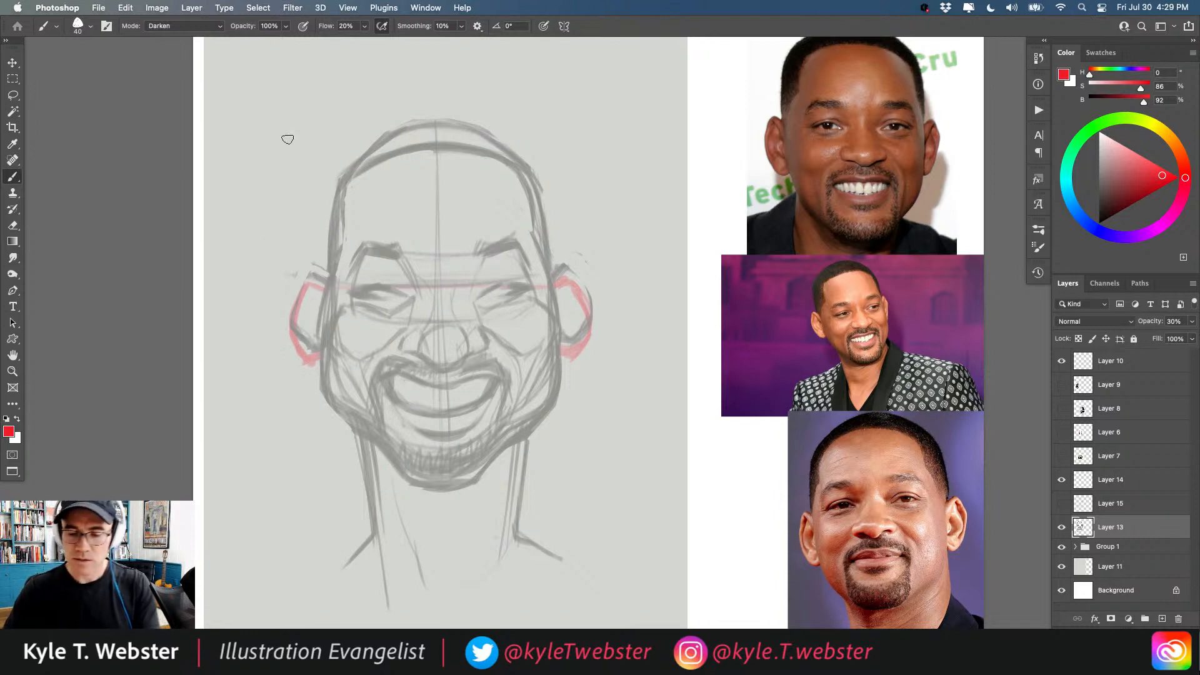
Show Layer 15 and trace the curved hairline across the forehead on it in red.
click(1062, 503)
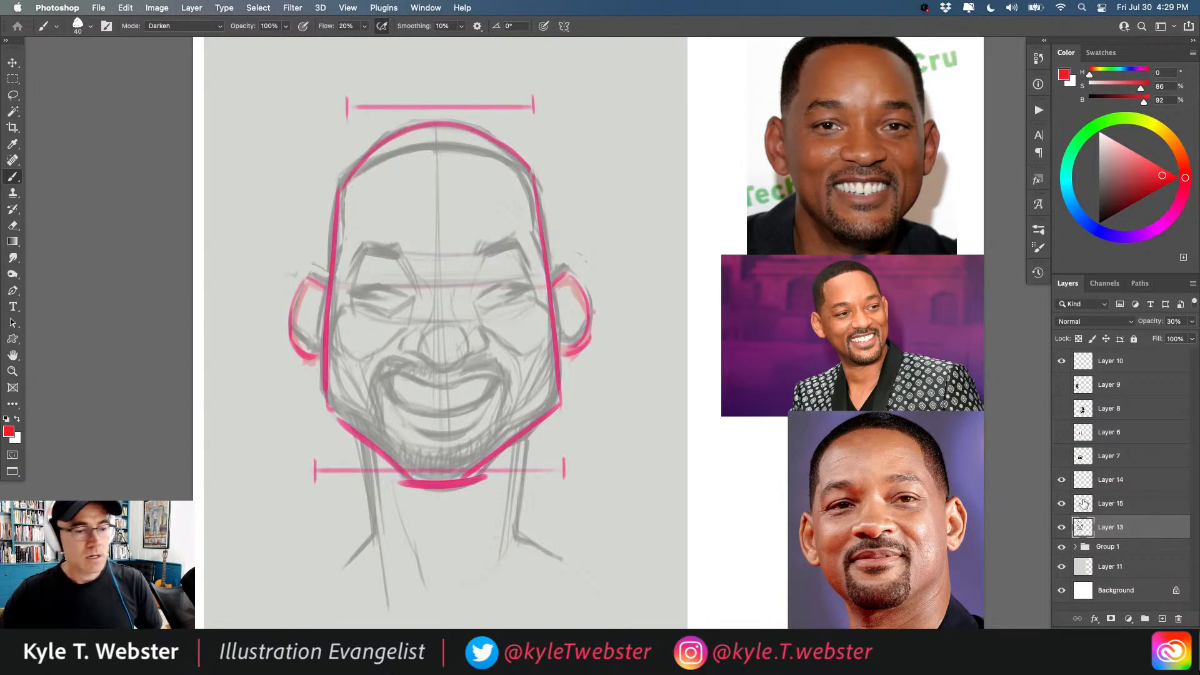
click(1083, 503)
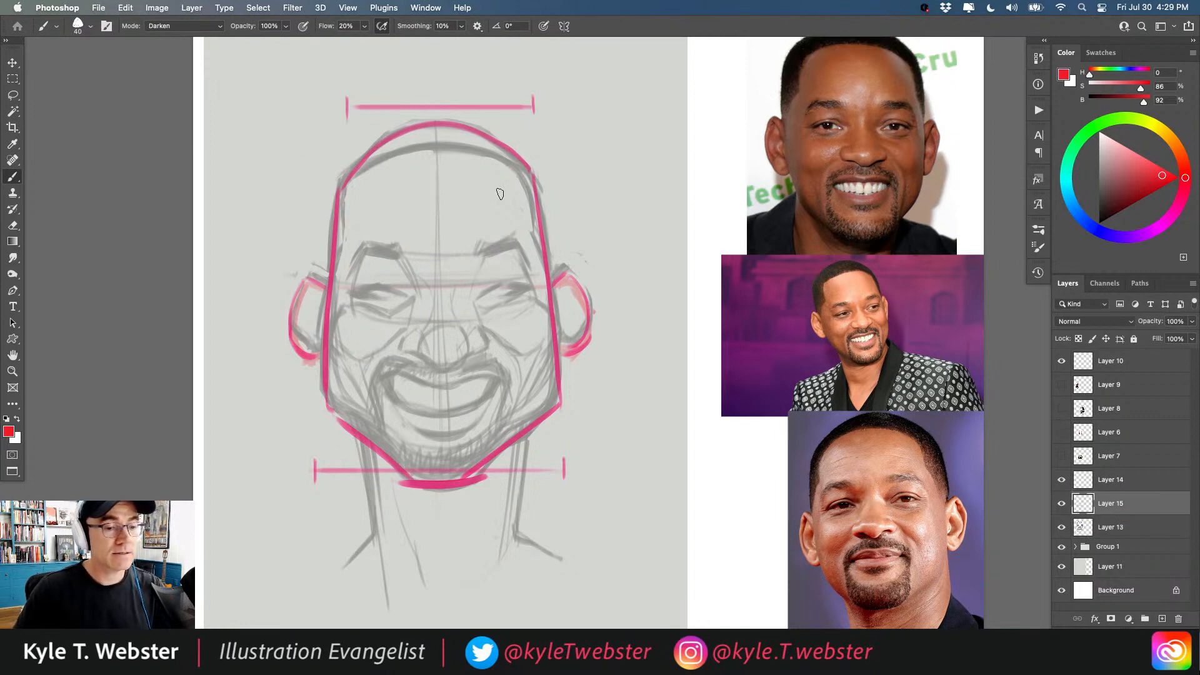
drag(528, 168, 353, 158)
Draw red horizontal lines spanning the gap between the eyebrows and the gap between the inner eye corners.
drag(500, 252, 500, 278)
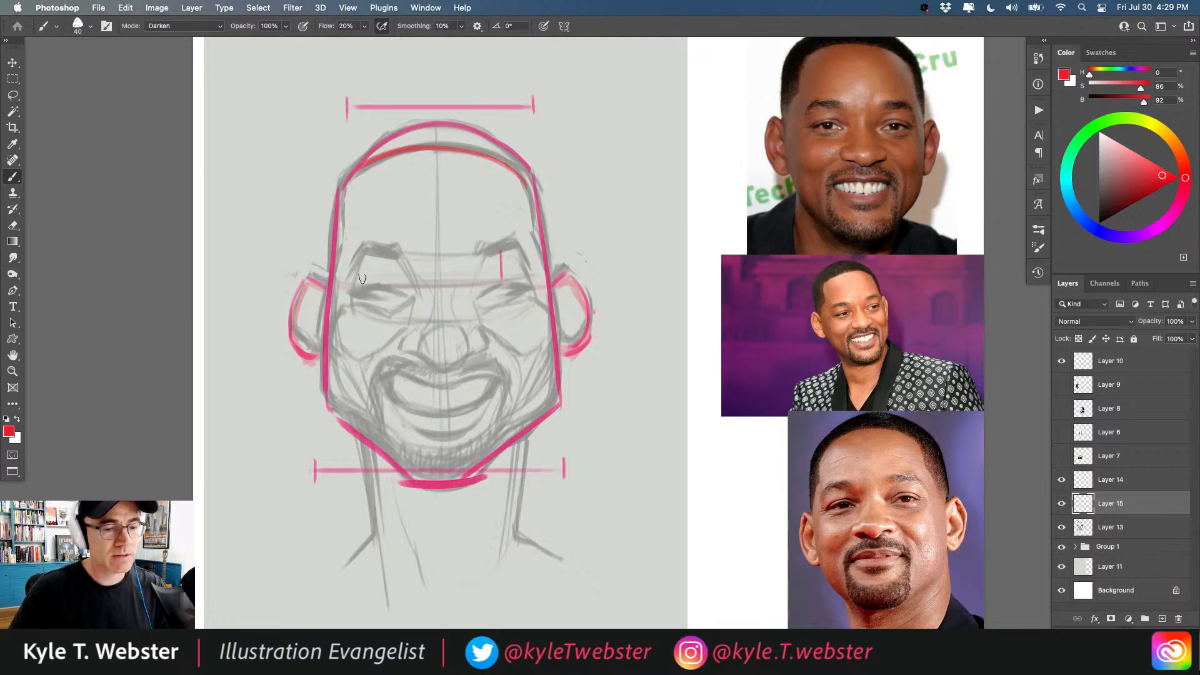
key(cmd+z)
drag(476, 253, 401, 252)
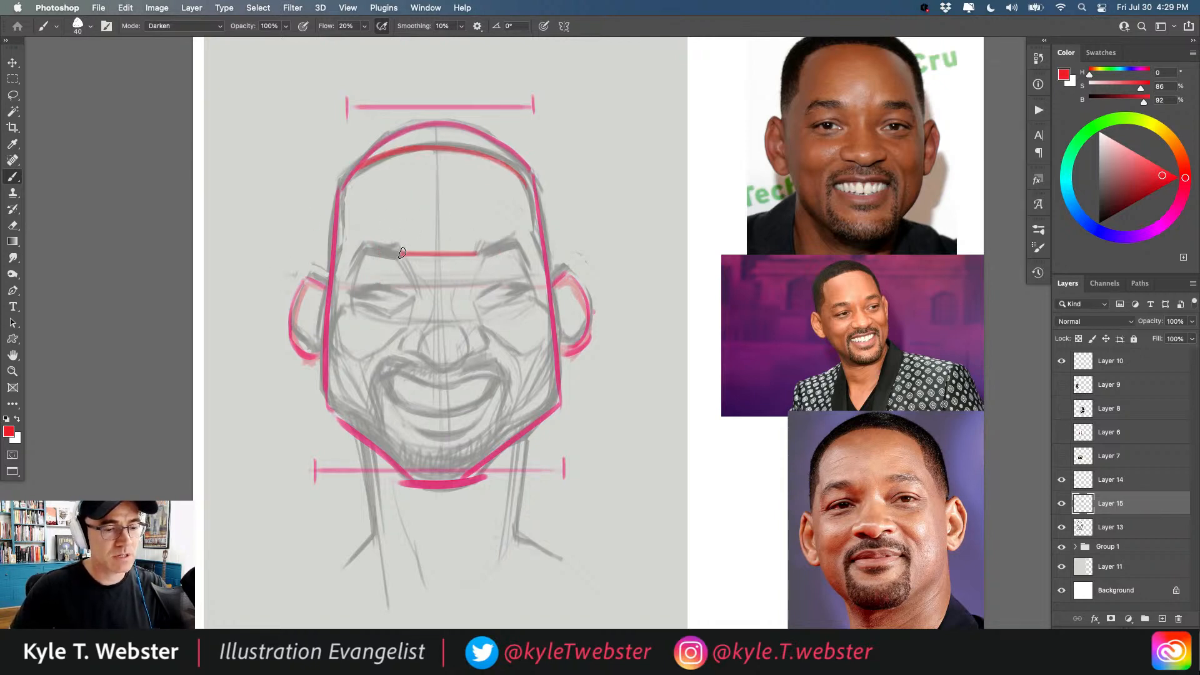
drag(477, 299, 404, 298)
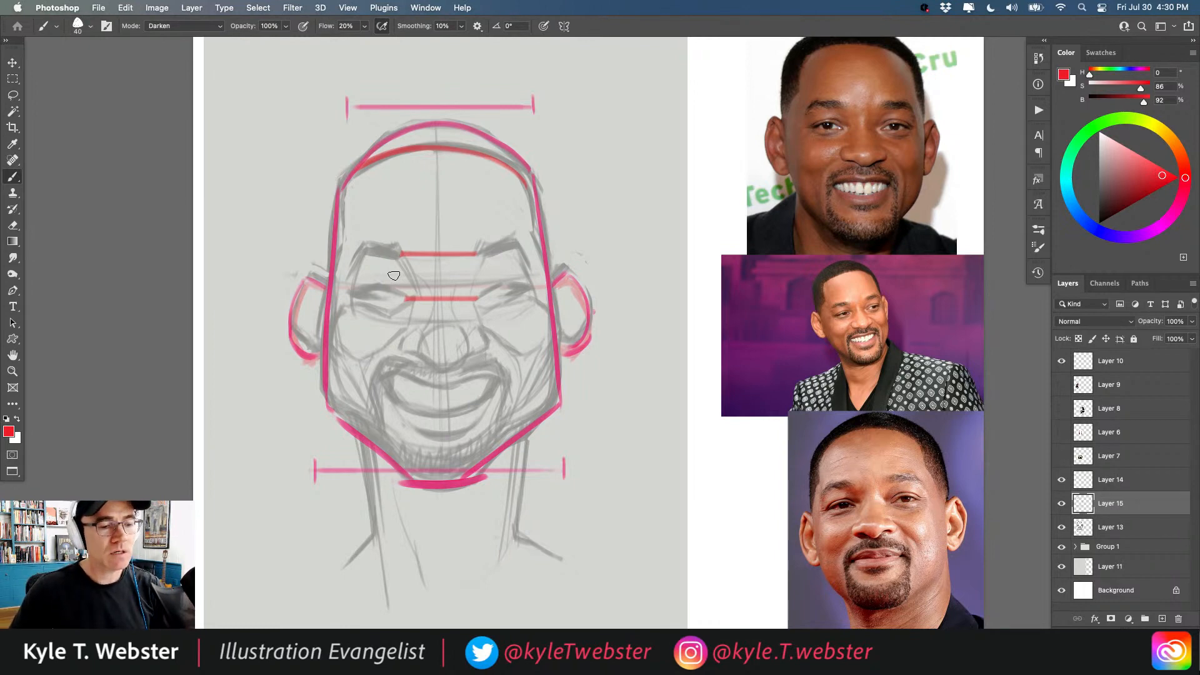
Activate Layer 13 with the default black foreground colour and refine the sketch lines around the eyes.
click(1076, 519)
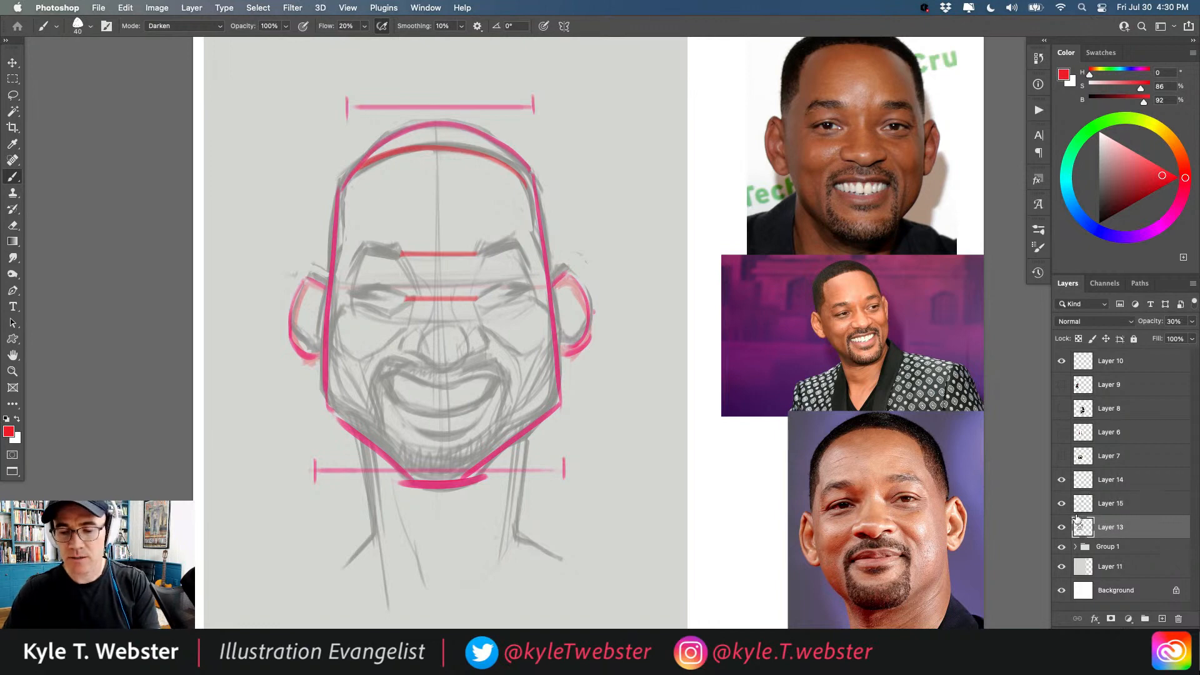
click(6, 418)
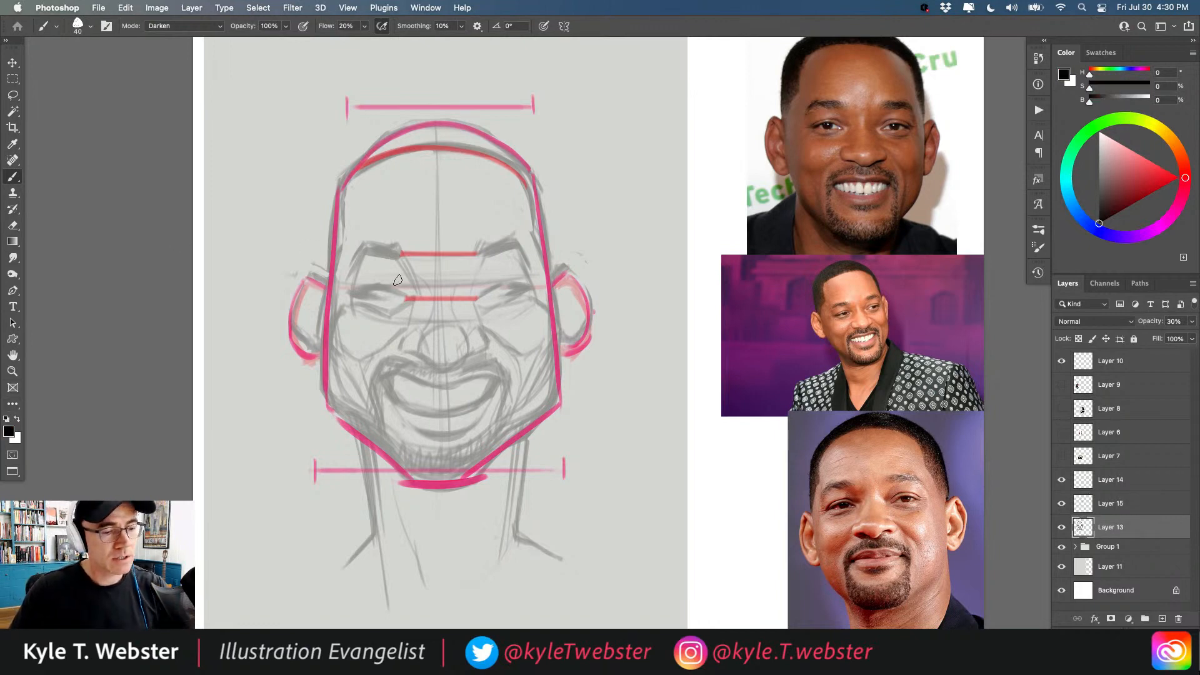
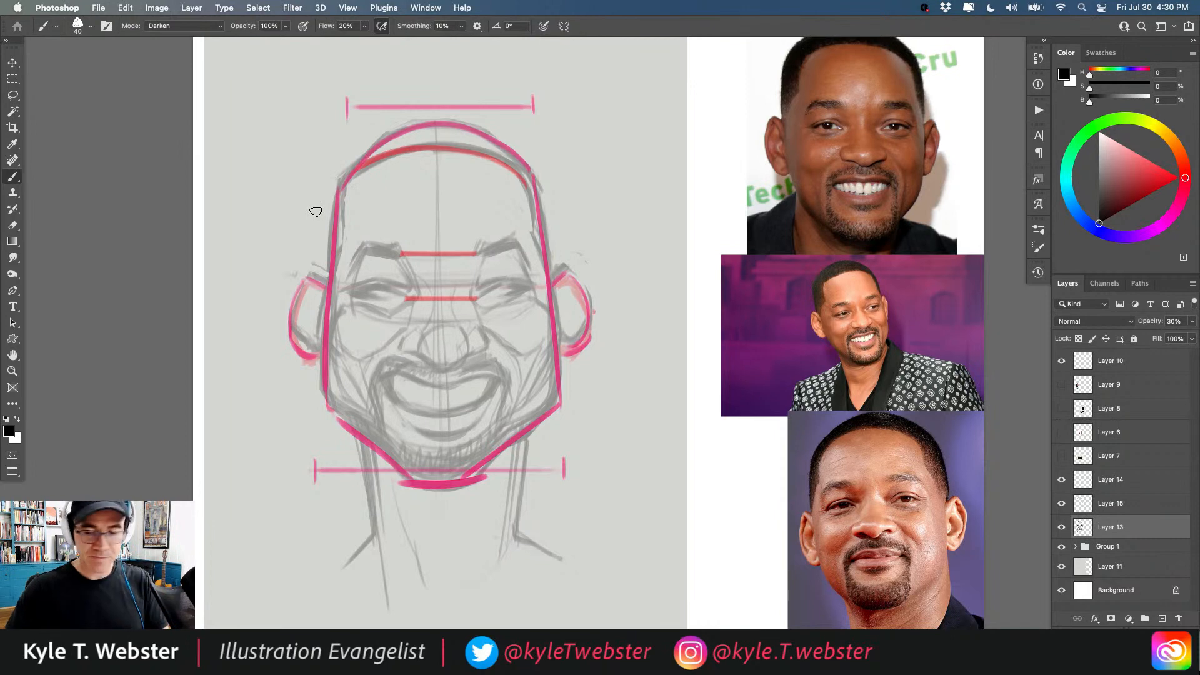
Using a pink sampled from the ear and deepened, trace the nose's lower edge on Layer 15 and add a downward arrow above it.
key(alt+bracketright)
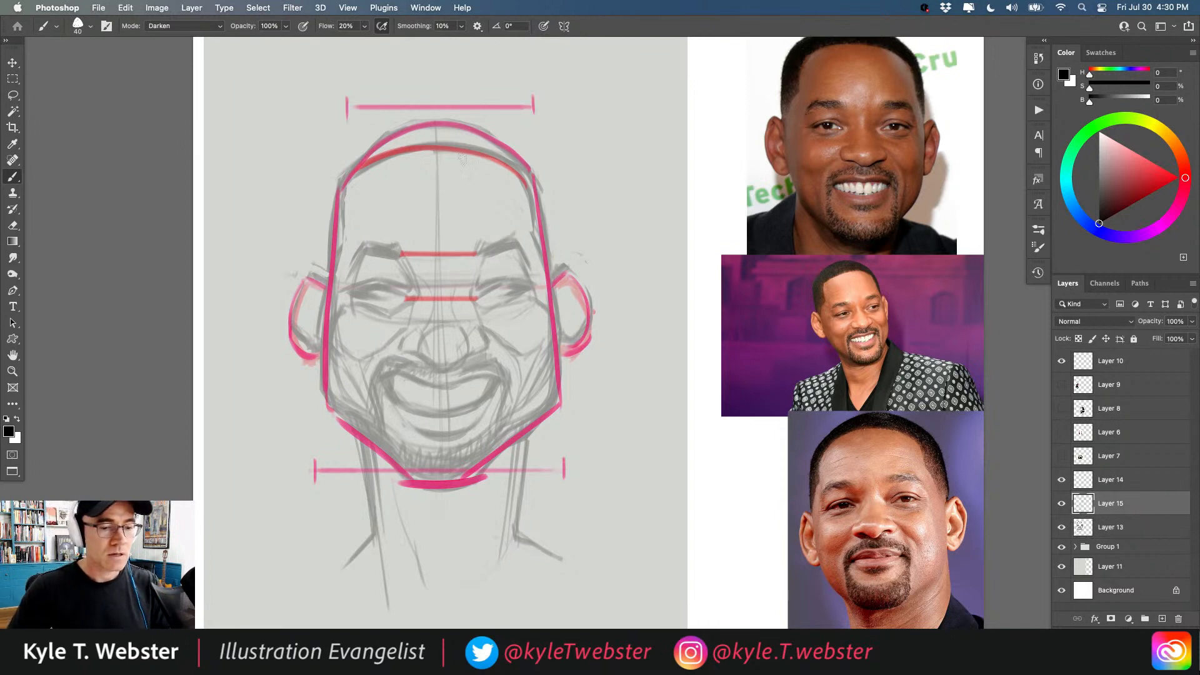
alt+click(582, 345)
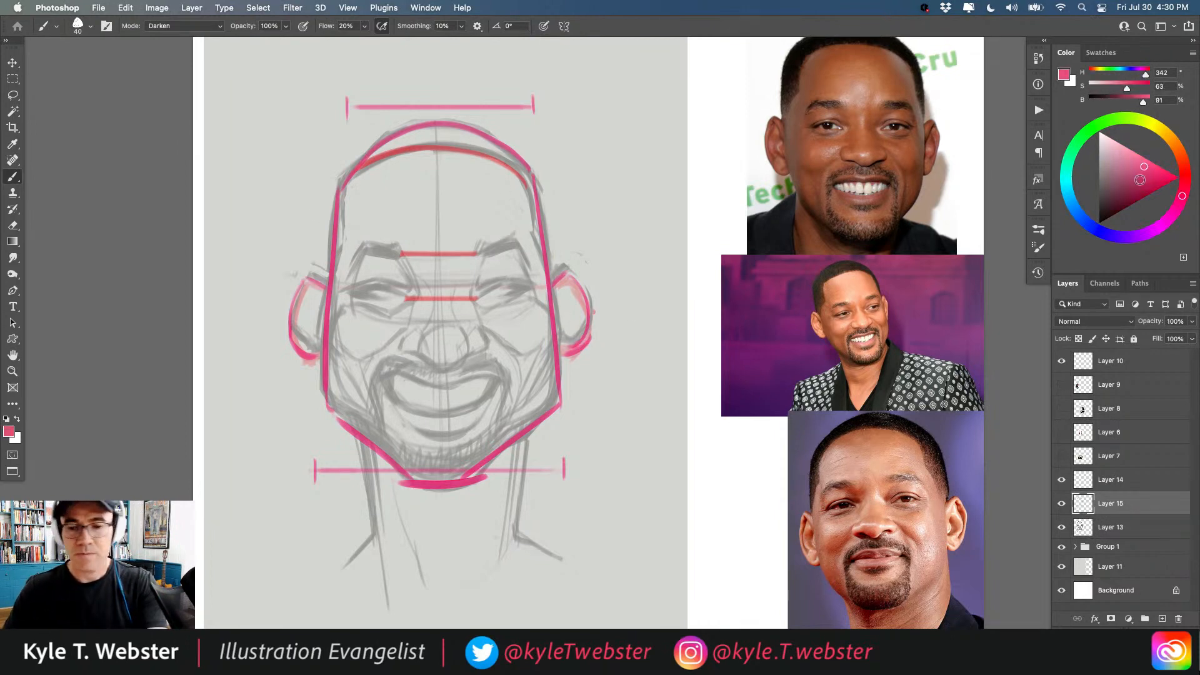
click(1150, 174)
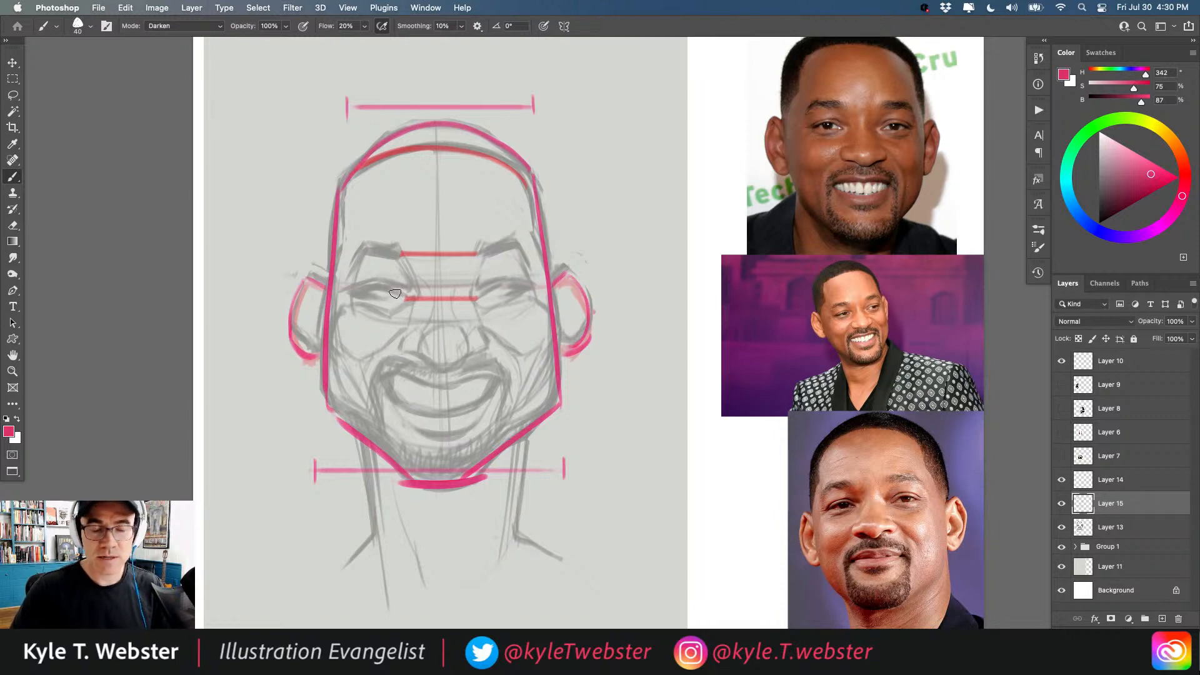
mouse_move(483, 353)
mouse_down()
mouse_move(428, 370)
mouse_move(400, 348)
mouse_up()
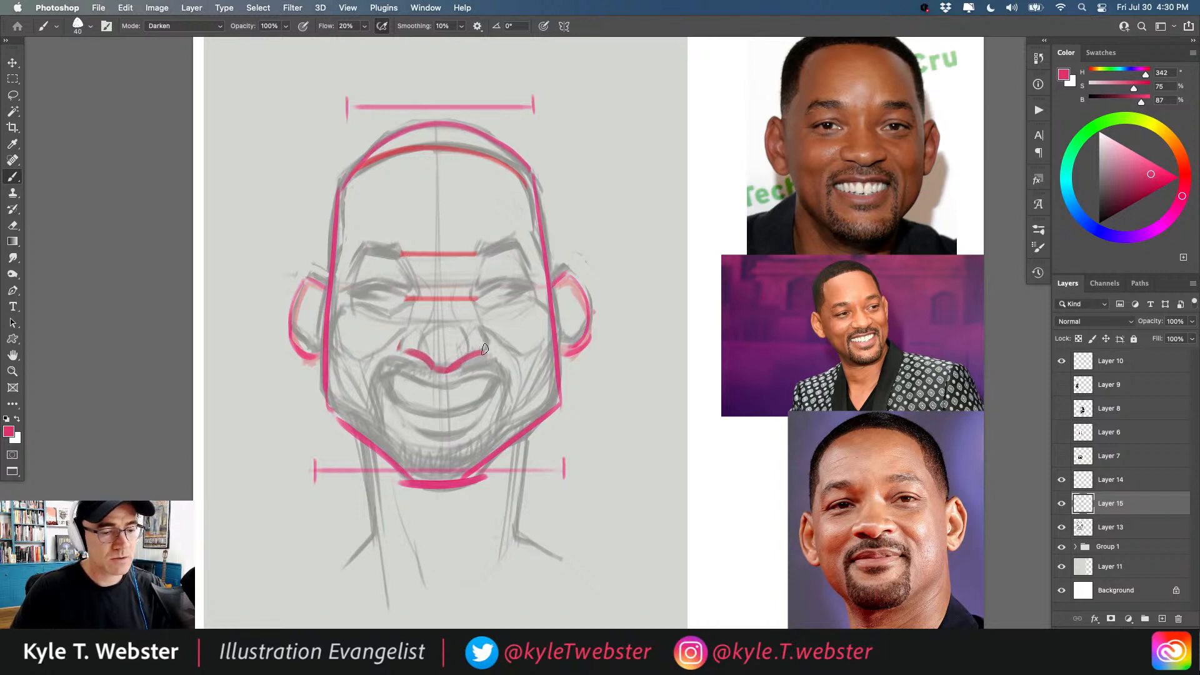
drag(445, 312, 444, 349)
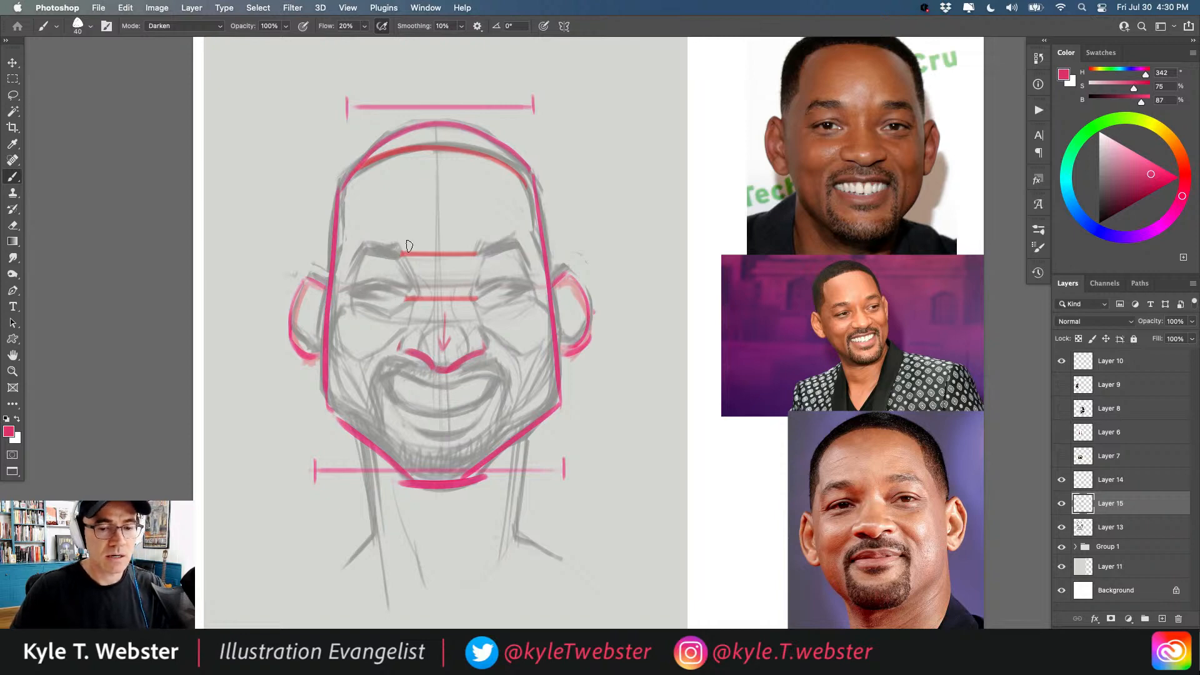
Accent the outer corners of both eyes and trace the eyebrows as one connected shape slanting down to those corners.
drag(516, 291, 532, 286)
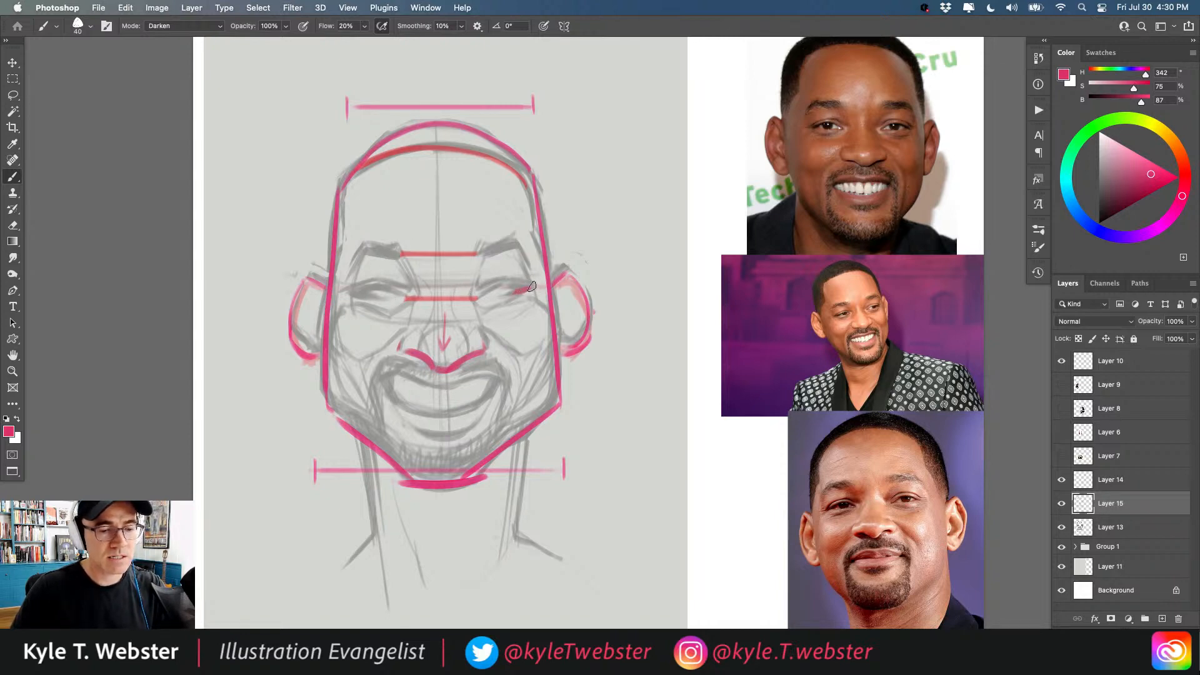
mouse_move(373, 286)
mouse_down()
mouse_move(359, 290)
mouse_move(370, 291)
mouse_up()
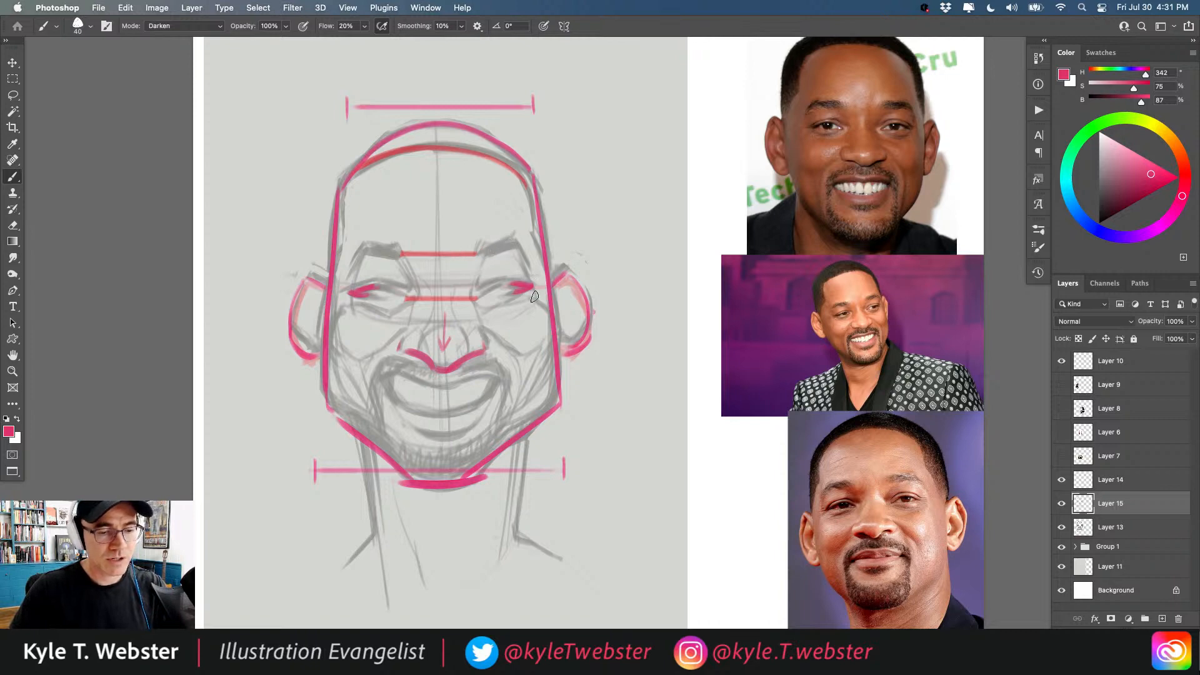
drag(517, 246, 528, 302)
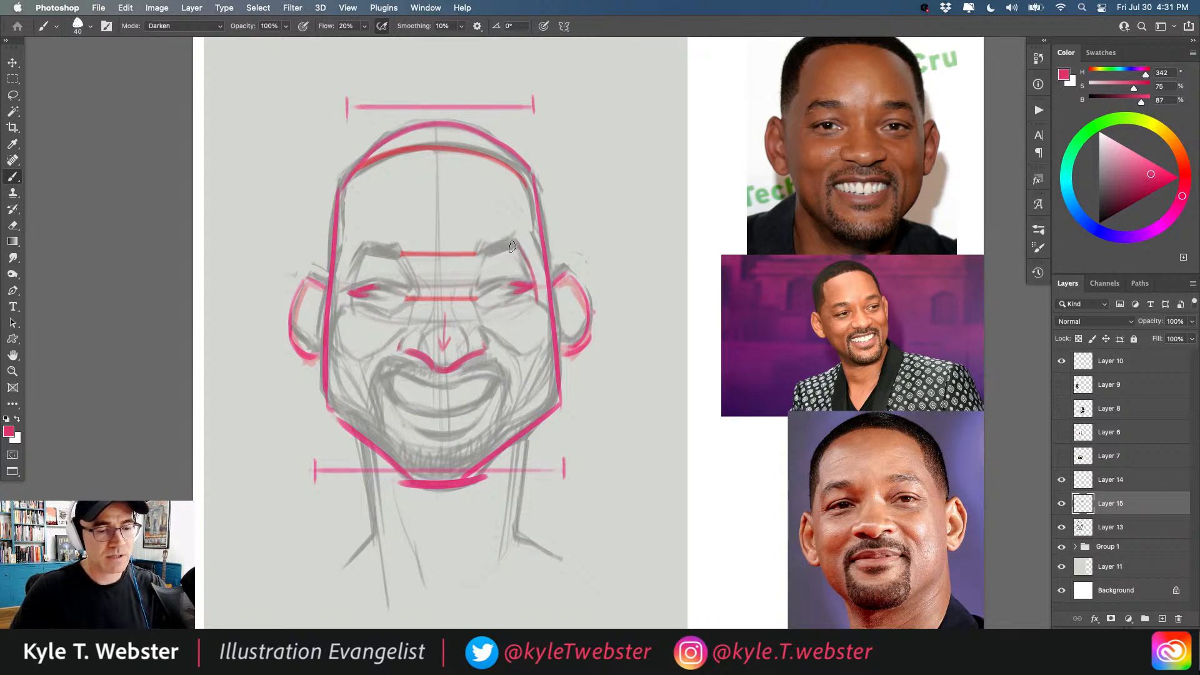
mouse_move(513, 247)
mouse_down()
mouse_move(436, 261)
mouse_move(363, 247)
mouse_move(342, 300)
mouse_up()
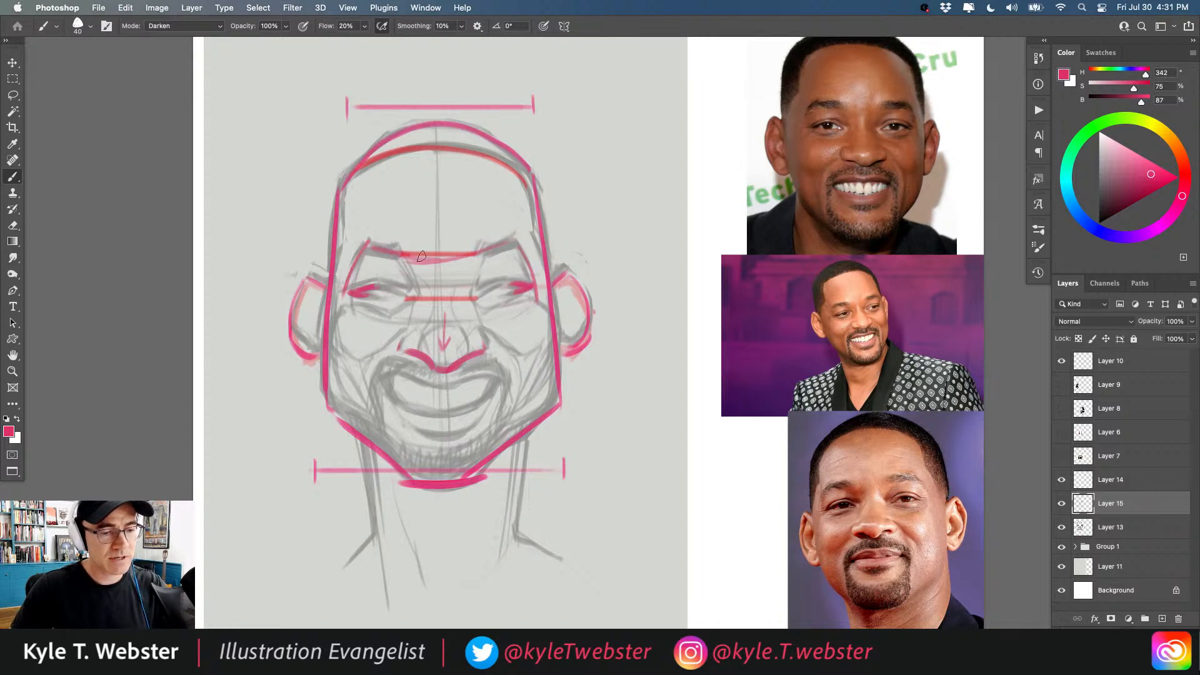
mouse_move(393, 253)
mouse_down()
mouse_move(506, 235)
mouse_move(525, 292)
mouse_up()
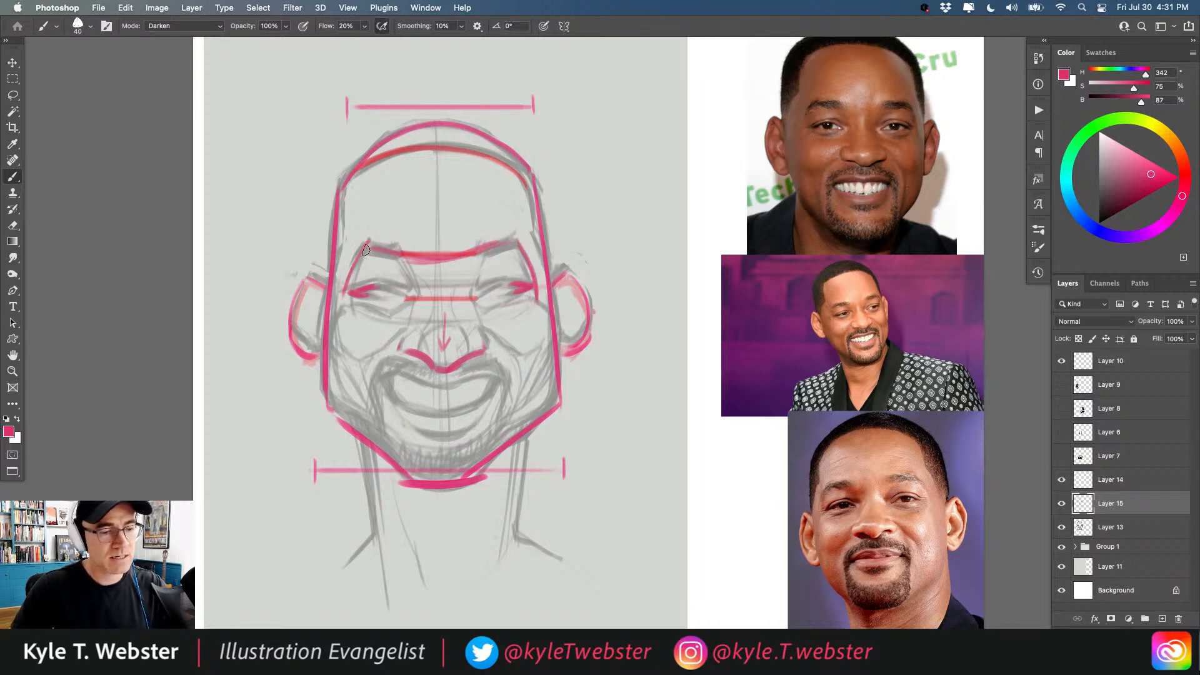
drag(371, 239, 343, 300)
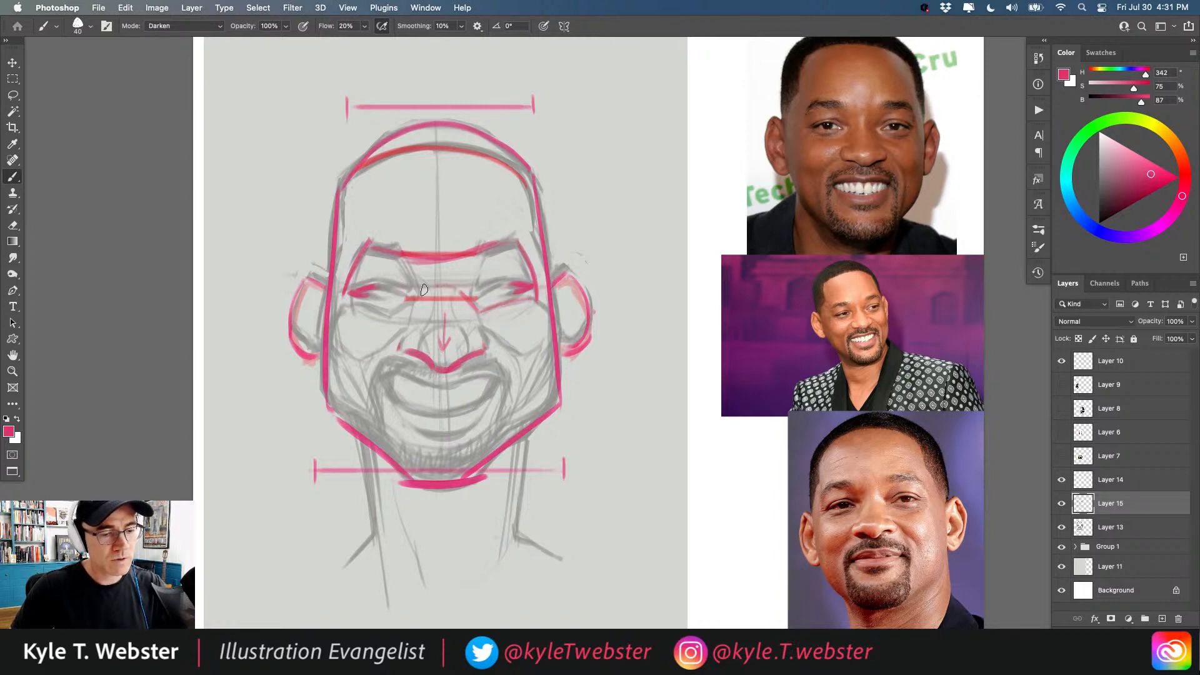
Trace the nose bridge arch, both lower eyelids and the curved inner edges of the eye sockets up to the brows.
mouse_move(431, 288)
mouse_down()
mouse_move(392, 308)
mouse_move(352, 294)
mouse_move(395, 314)
mouse_move(340, 299)
mouse_move(399, 313)
mouse_move(451, 285)
mouse_move(477, 306)
mouse_move(537, 304)
mouse_up()
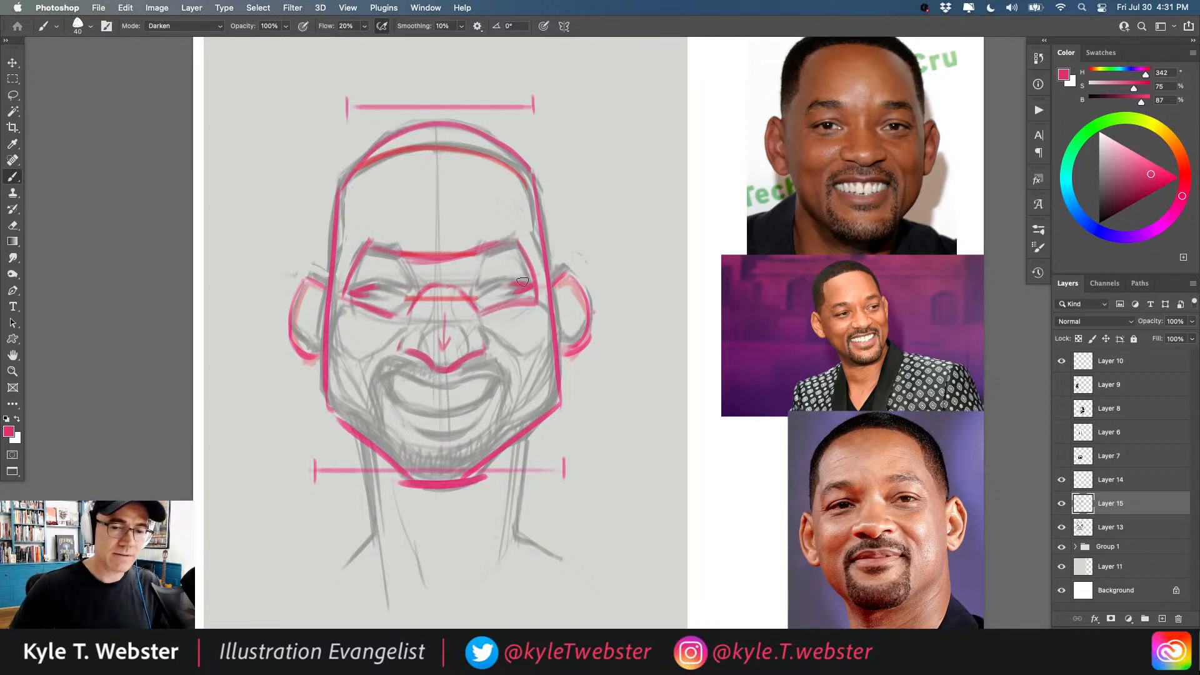
mouse_move(473, 299)
mouse_down()
mouse_move(494, 251)
mouse_move(475, 296)
mouse_up()
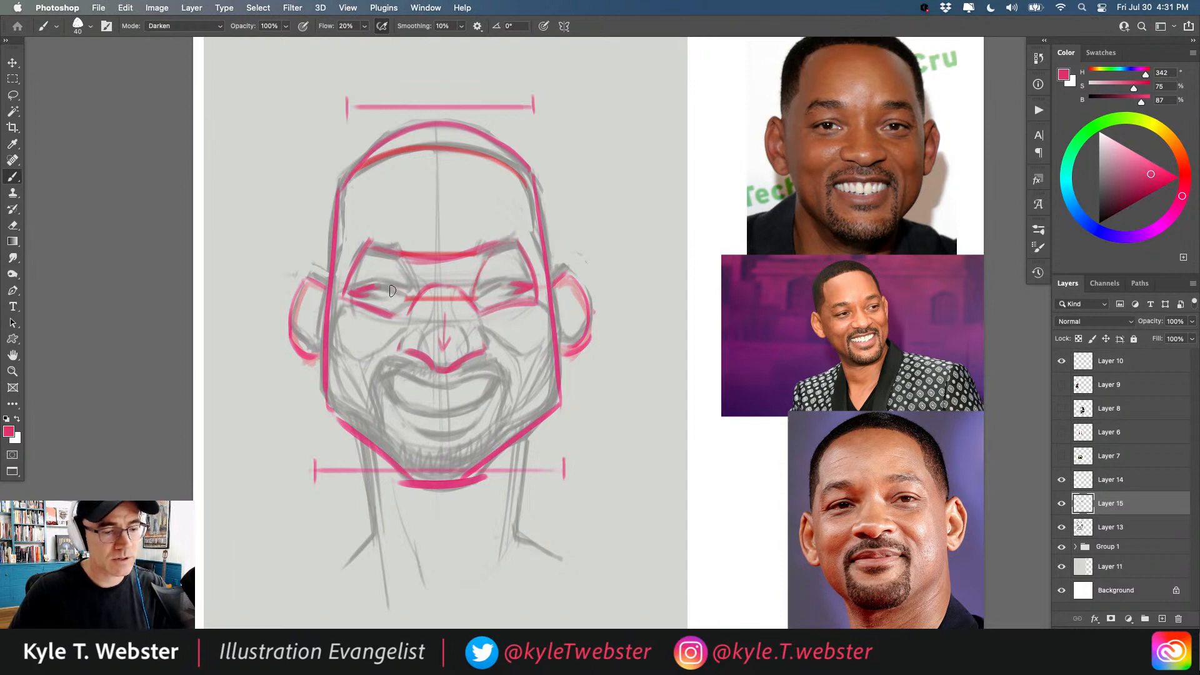
drag(403, 306, 391, 245)
mouse_move(485, 253)
mouse_down()
mouse_move(470, 283)
mouse_move(491, 248)
mouse_up()
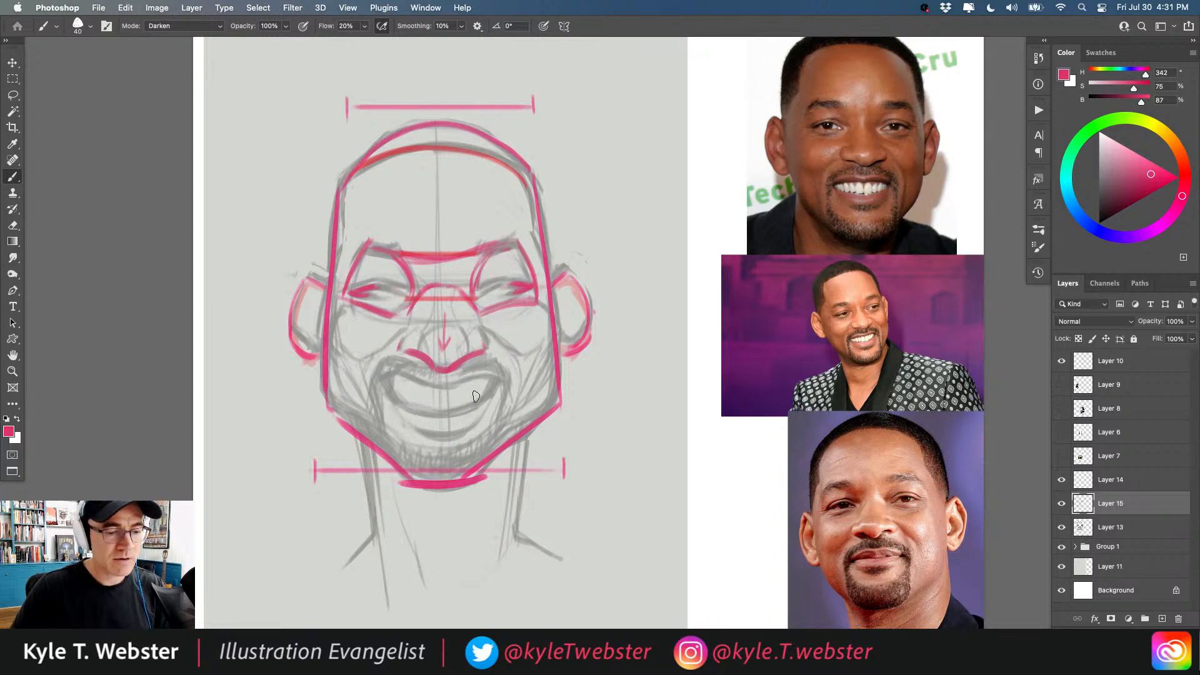
Trace the open smiling mouth and the cheek creases running outward and down from both sides of the nose.
mouse_move(493, 381)
mouse_down()
mouse_move(437, 385)
mouse_move(449, 378)
mouse_move(381, 368)
mouse_move(394, 398)
mouse_move(463, 410)
mouse_up()
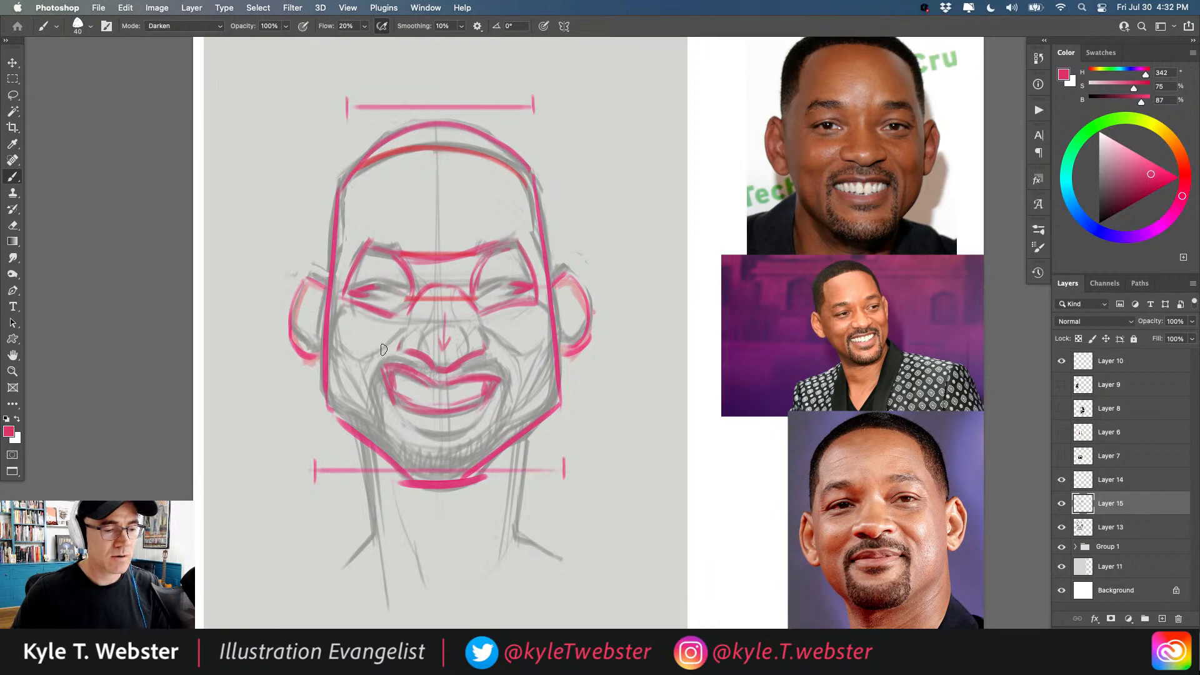
drag(388, 344, 355, 354)
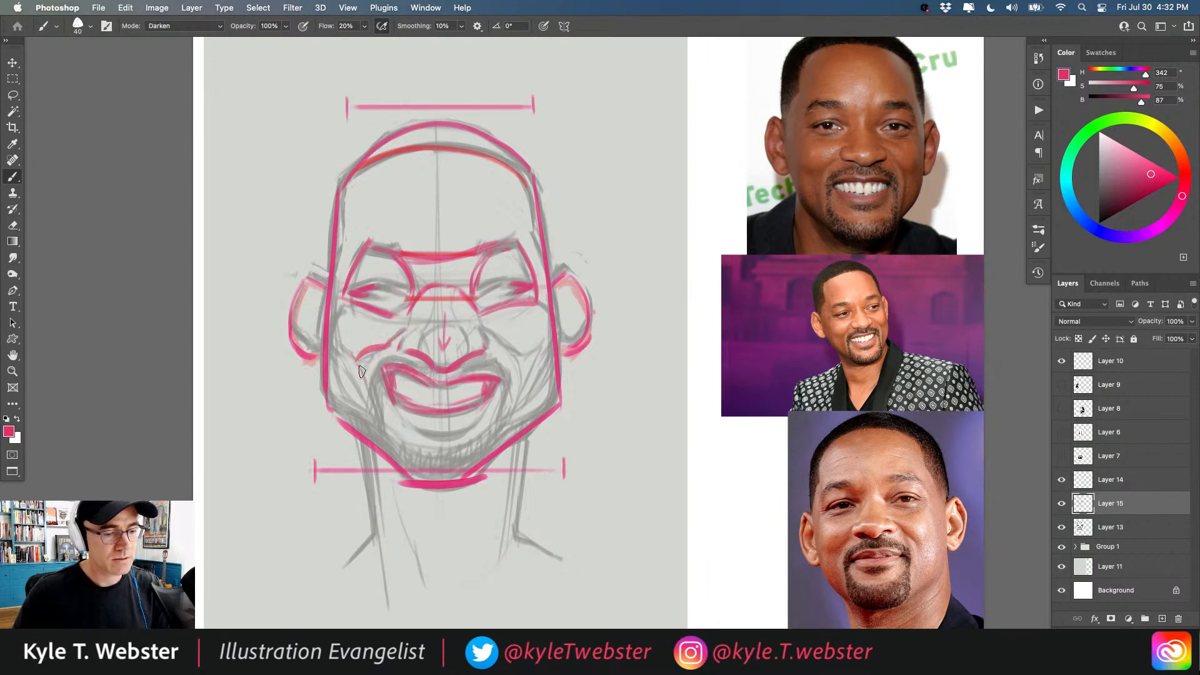
drag(473, 345, 532, 351)
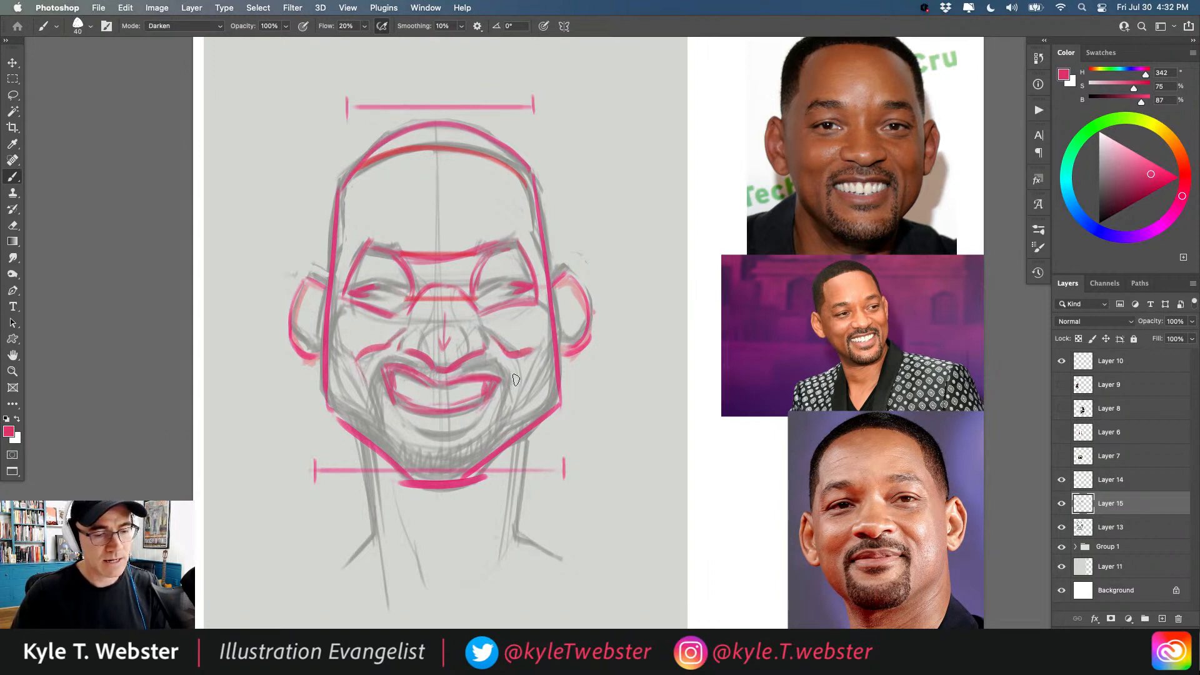
key(super+z)
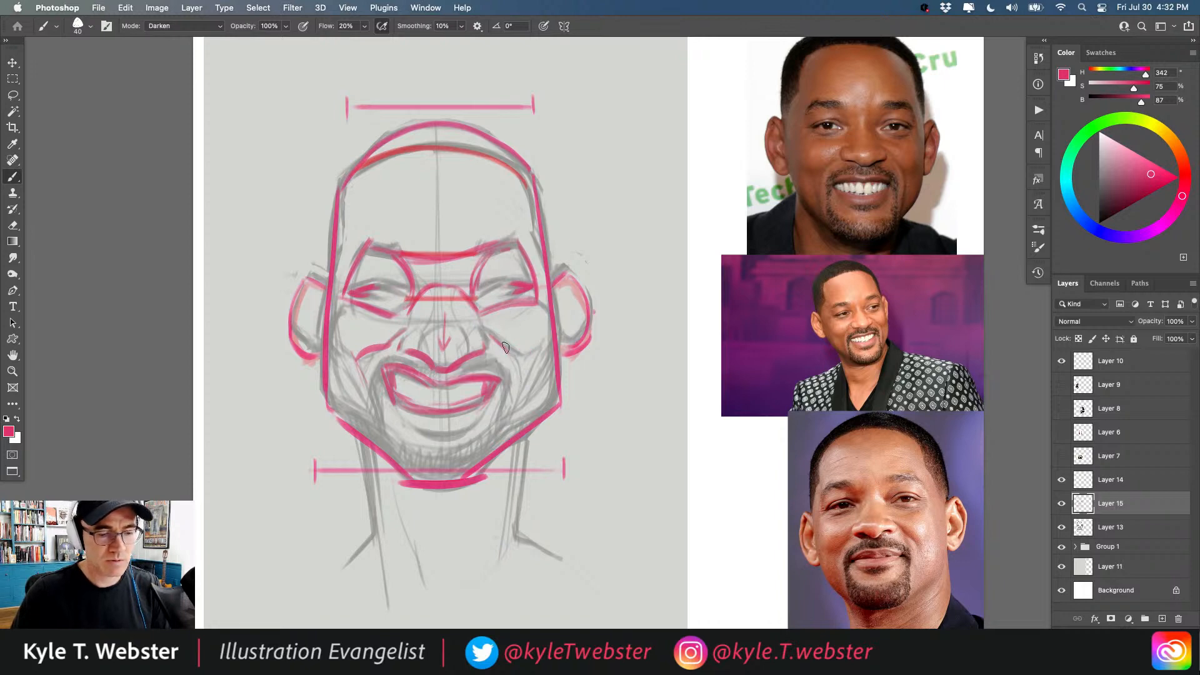
mouse_move(492, 336)
mouse_down()
mouse_move(522, 360)
mouse_move(498, 430)
mouse_up()
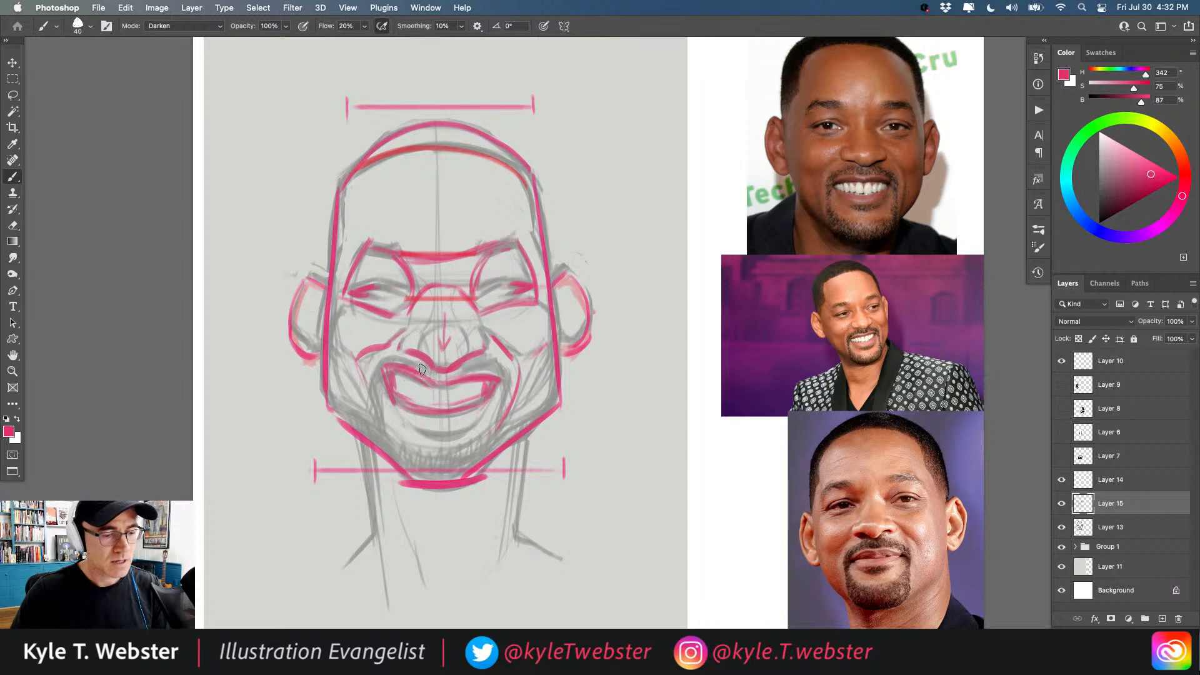
Trace the moustache above the smile and its sides running down around the mouth toward the chin.
mouse_move(422, 370)
mouse_down()
mouse_move(373, 373)
mouse_move(380, 430)
mouse_up()
mouse_move(374, 386)
mouse_down()
mouse_move(418, 333)
mouse_move(455, 371)
mouse_move(426, 370)
mouse_move(397, 329)
mouse_move(449, 373)
mouse_move(483, 356)
mouse_move(508, 383)
mouse_move(501, 364)
mouse_move(504, 398)
mouse_move(504, 375)
mouse_move(485, 414)
mouse_up()
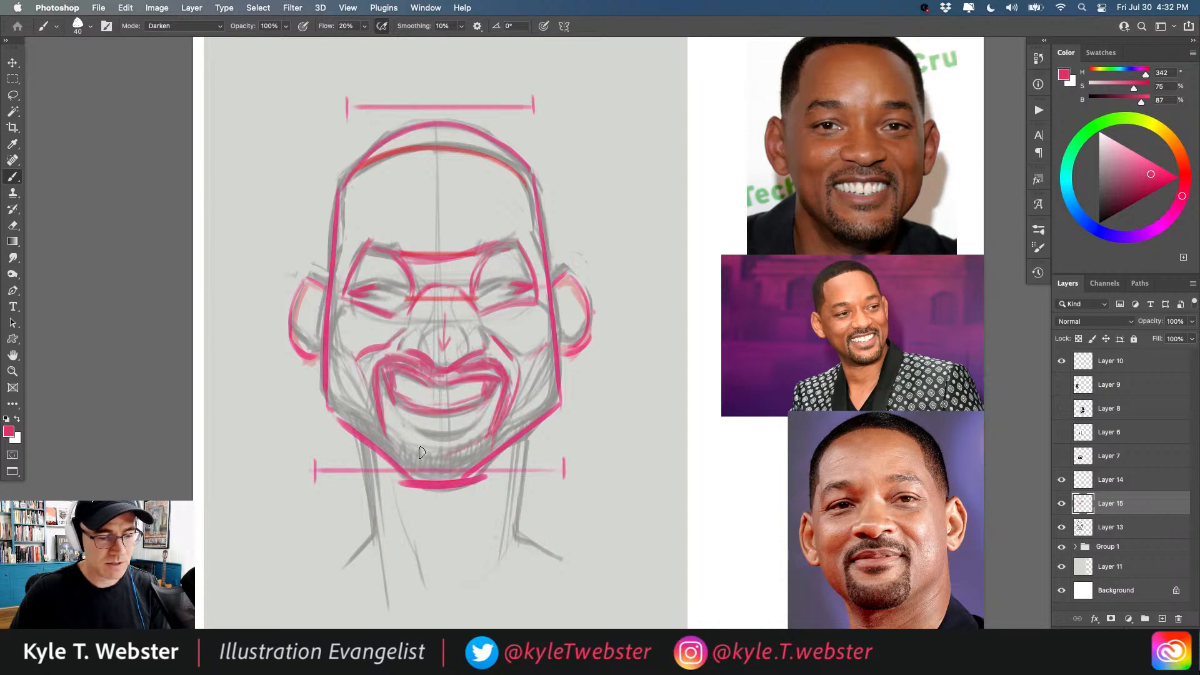
Hatch the chin beard with short vertical strokes and darken the lines of both squinting eyes.
mouse_move(488, 442)
mouse_down()
mouse_move(460, 442)
mouse_move(423, 480)
mouse_move(379, 431)
mouse_up()
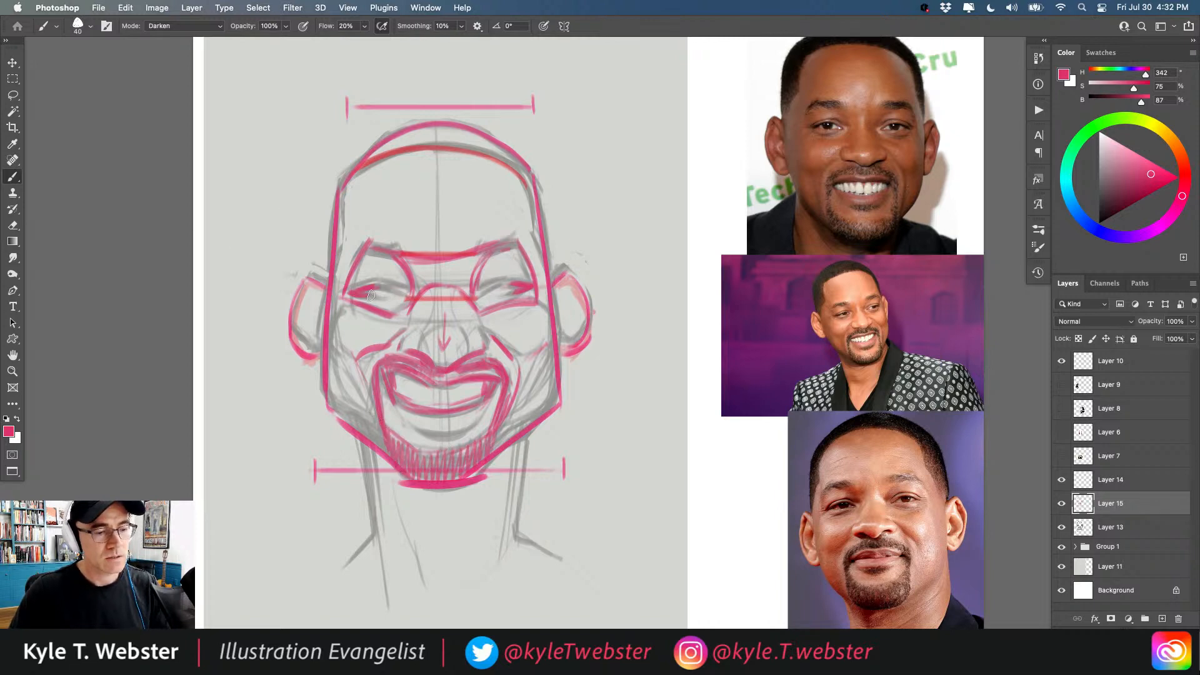
mouse_move(373, 286)
mouse_down()
mouse_move(394, 291)
mouse_move(359, 286)
mouse_move(380, 295)
mouse_up()
drag(514, 283, 483, 295)
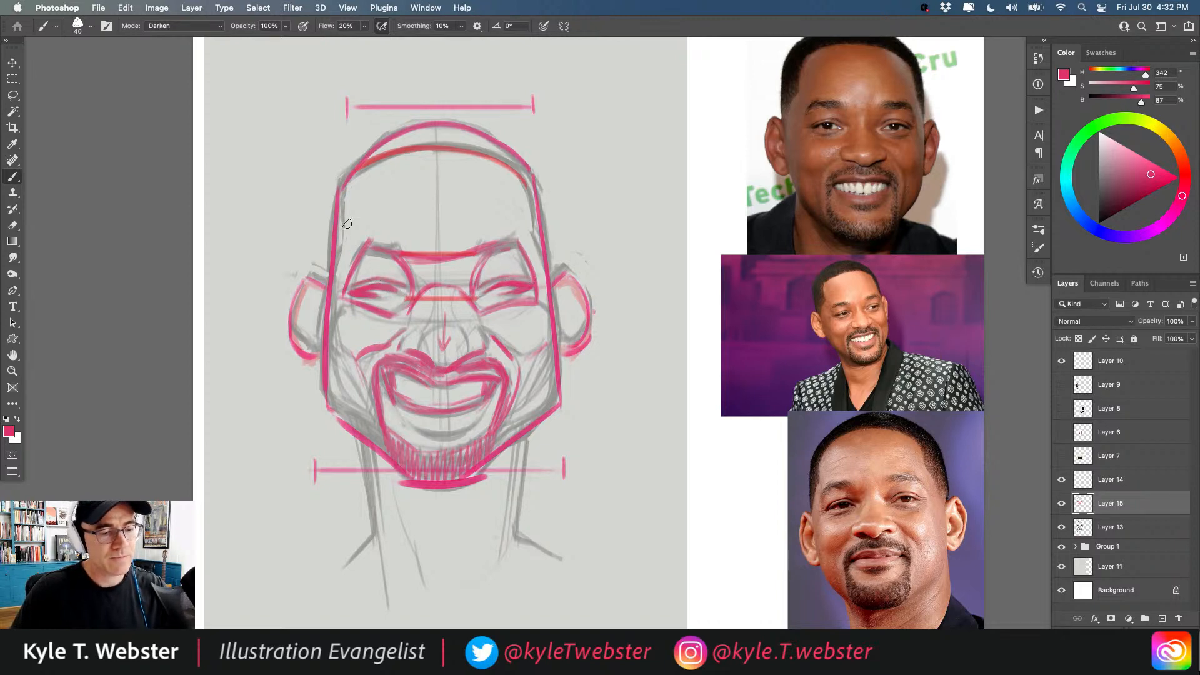
Trace the inner hairline down both temples, from the top of the forehead toward the outer eyebrows.
drag(538, 245, 512, 167)
drag(369, 165, 343, 230)
drag(350, 190, 335, 264)
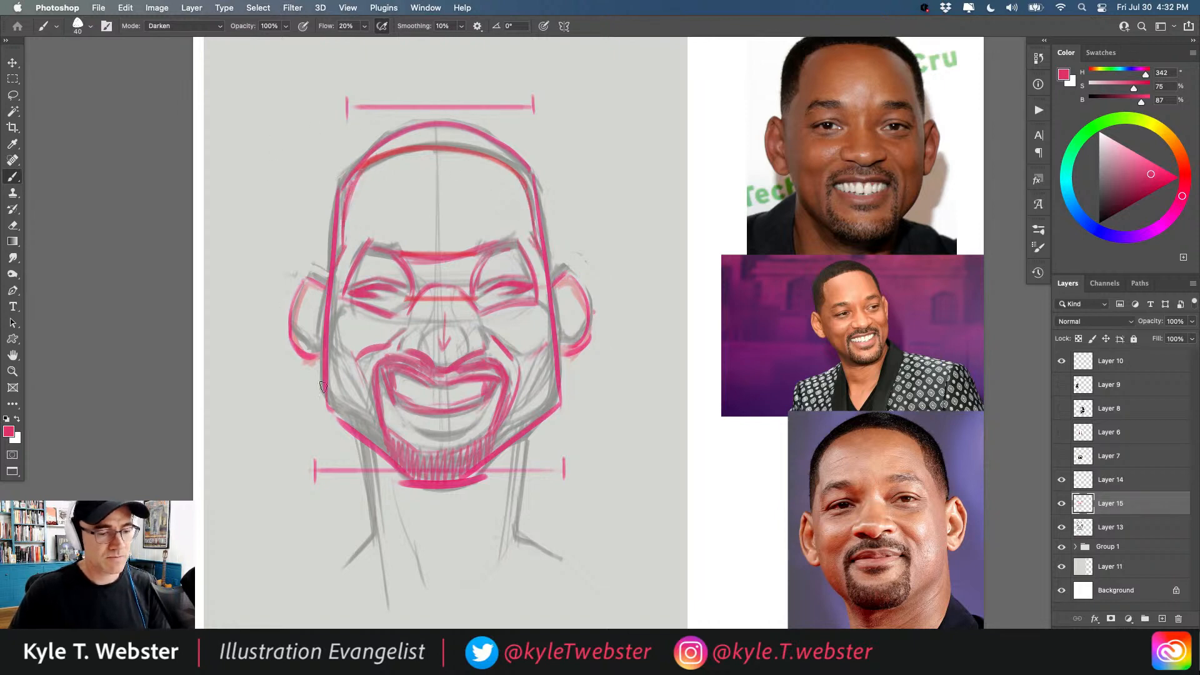
Trace both sides of the neck below the jaw and the slanting cheek lines inside the face outline.
drag(364, 438, 369, 510)
drag(524, 441, 516, 528)
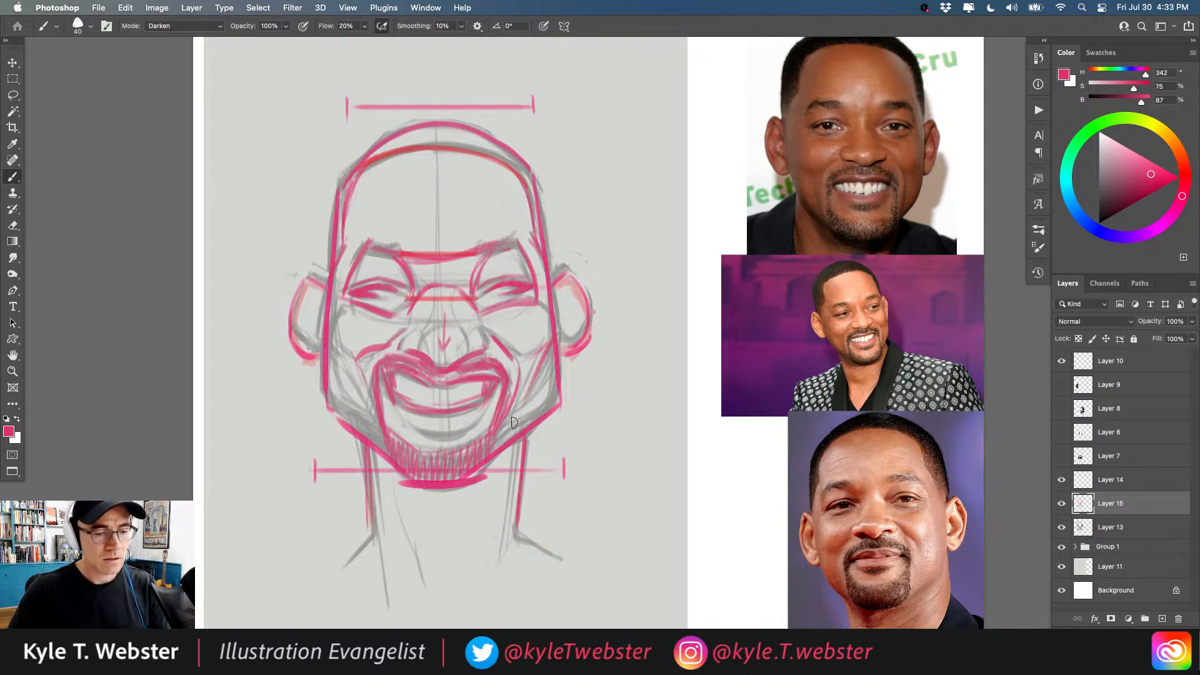
drag(327, 338, 354, 401)
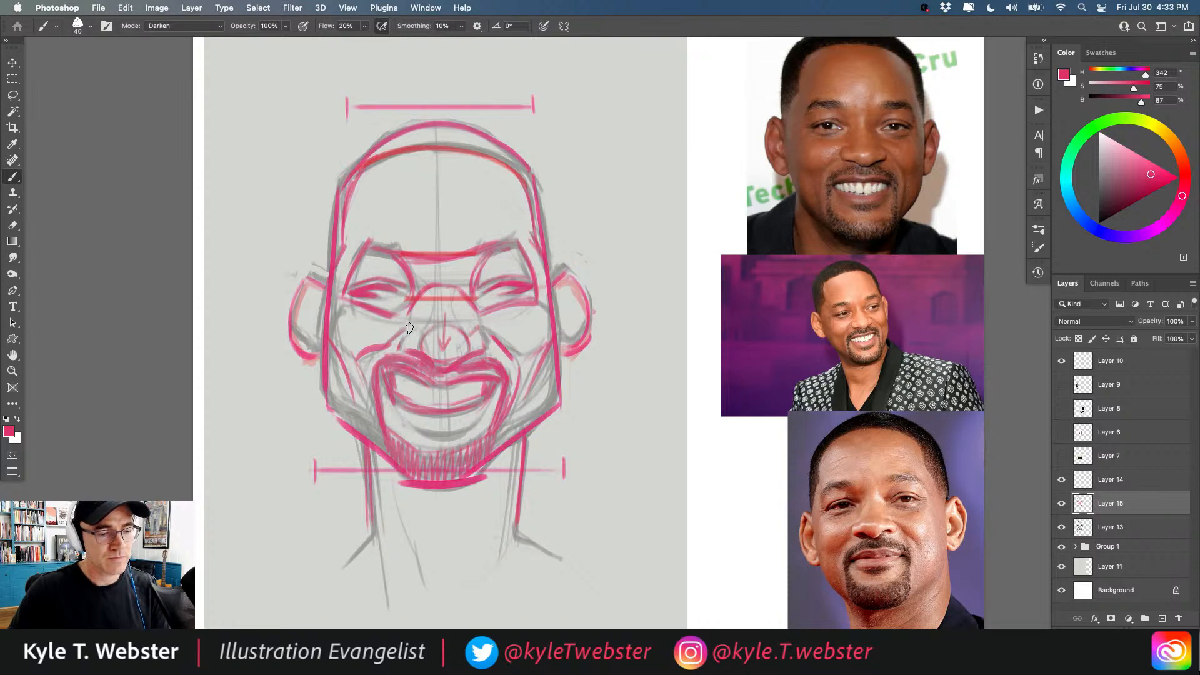
Hide the grey sketch on Layer 13 and reinforce the curved top and side of the head outline.
click(1060, 528)
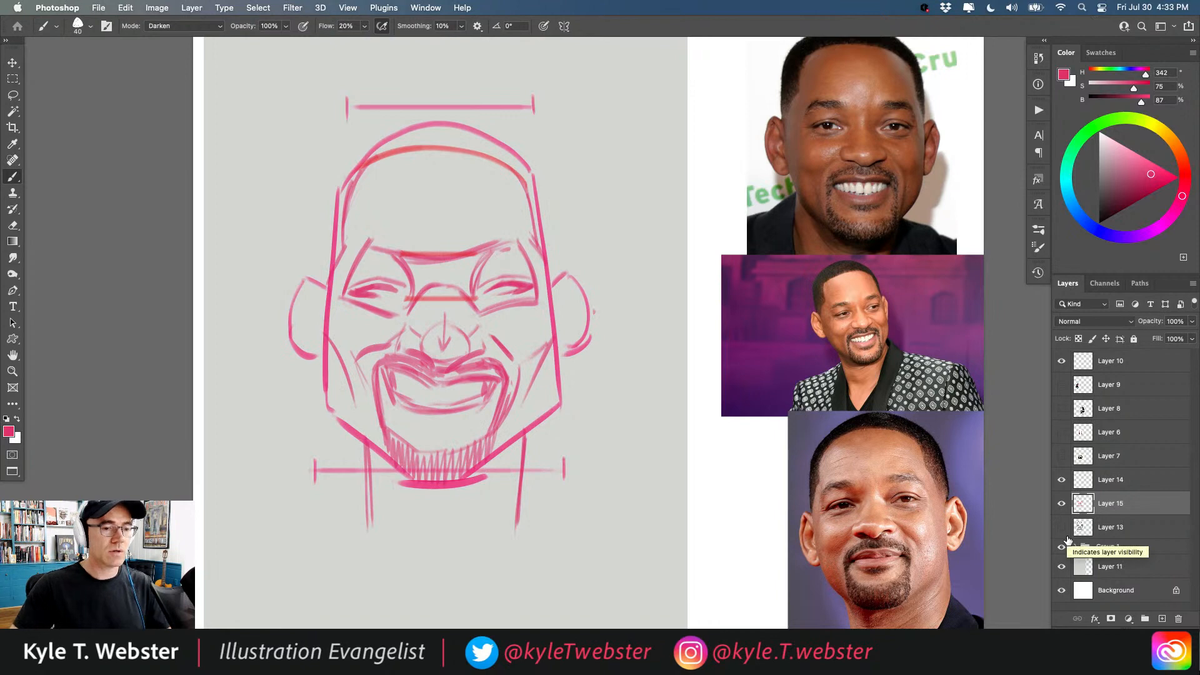
drag(531, 178, 412, 130)
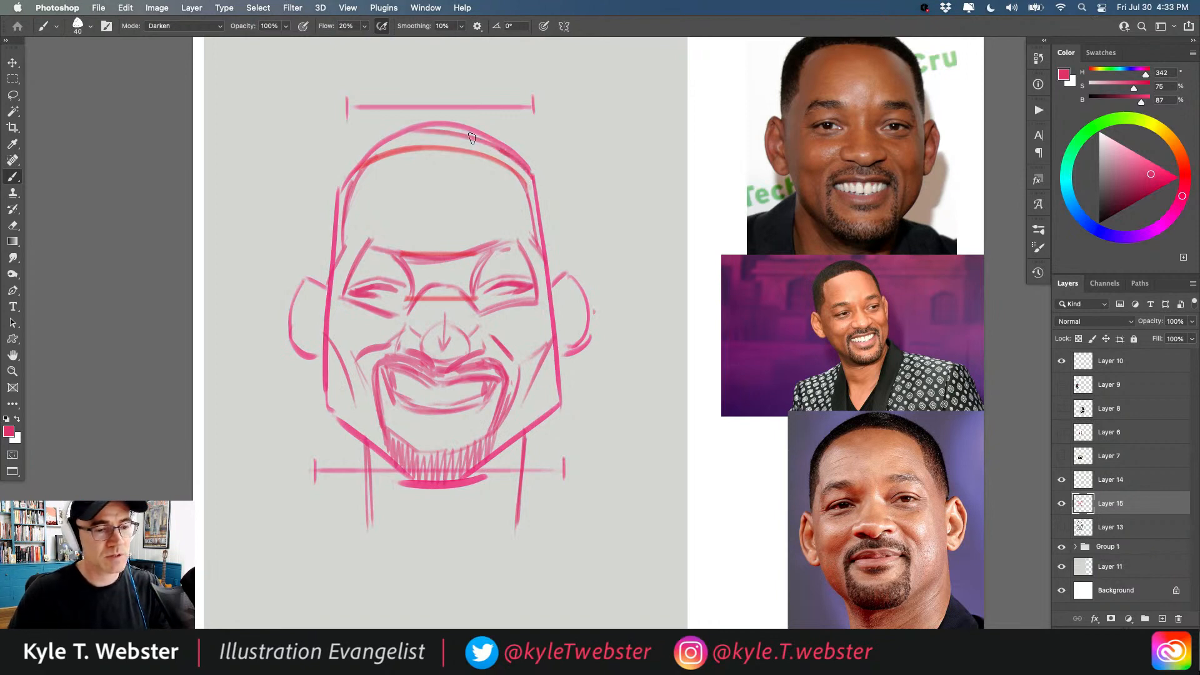
drag(498, 150, 354, 167)
mouse_move(421, 127)
mouse_down()
mouse_move(342, 175)
mouse_move(337, 236)
mouse_up()
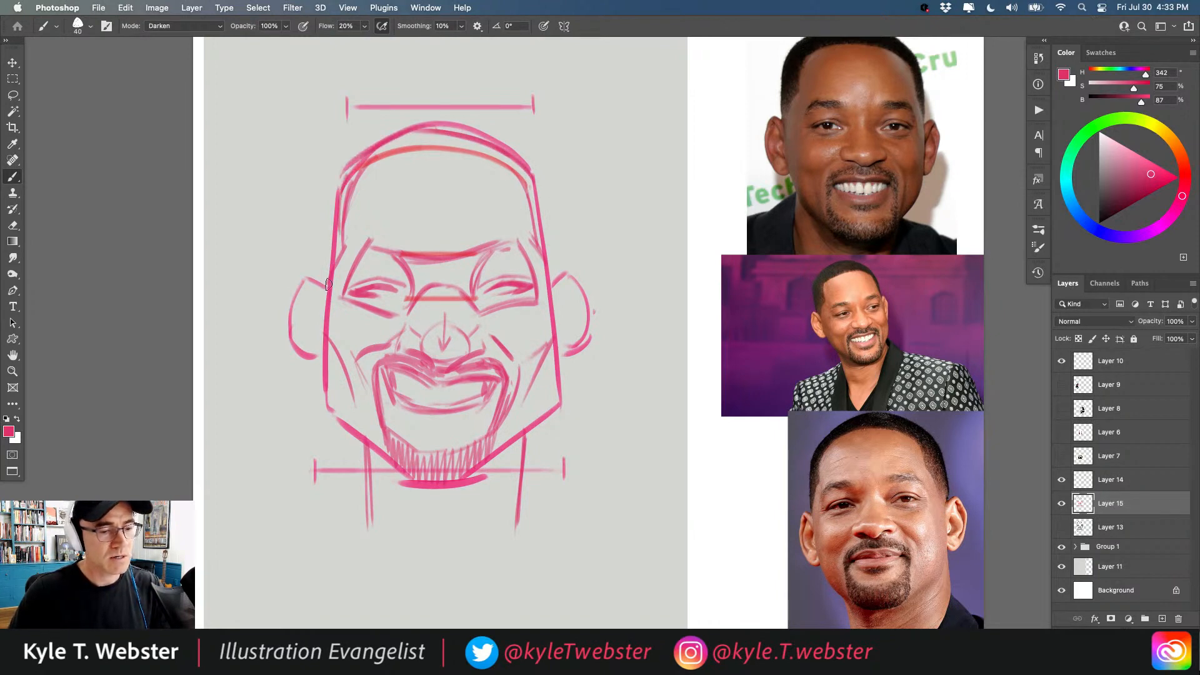
Draw the inner curves of both ears and add second strokes along both sides of the neck.
mouse_move(331, 279)
mouse_down()
mouse_move(301, 285)
mouse_move(292, 346)
mouse_move(320, 357)
mouse_up()
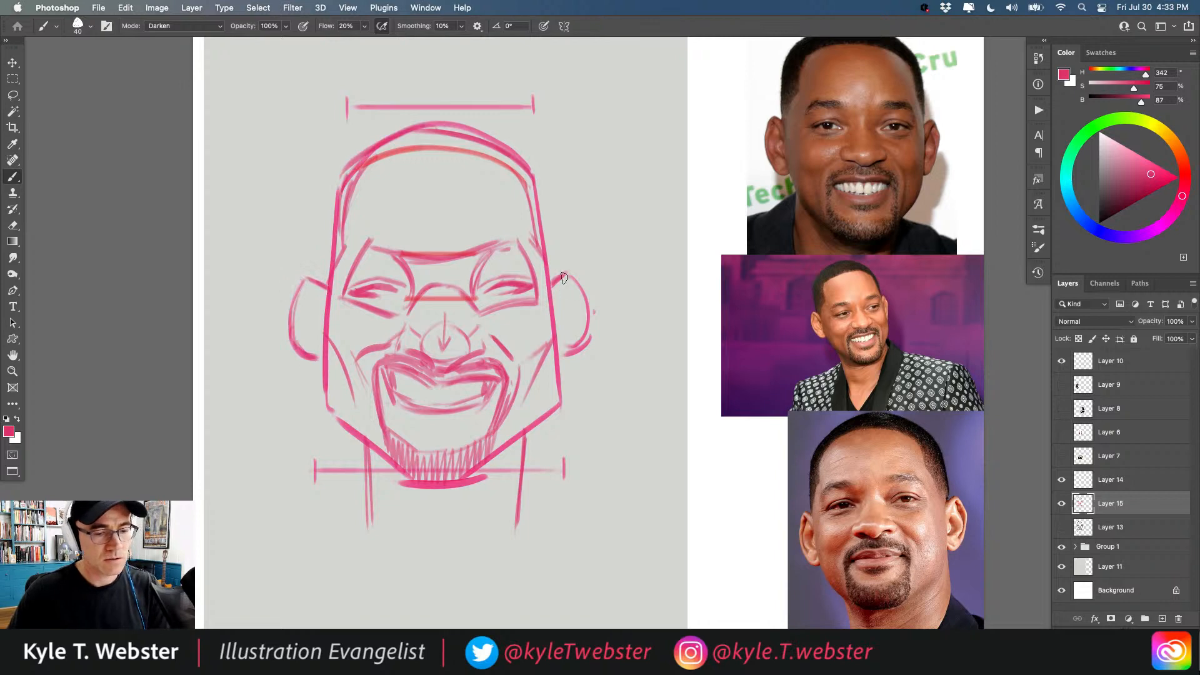
drag(570, 284, 554, 312)
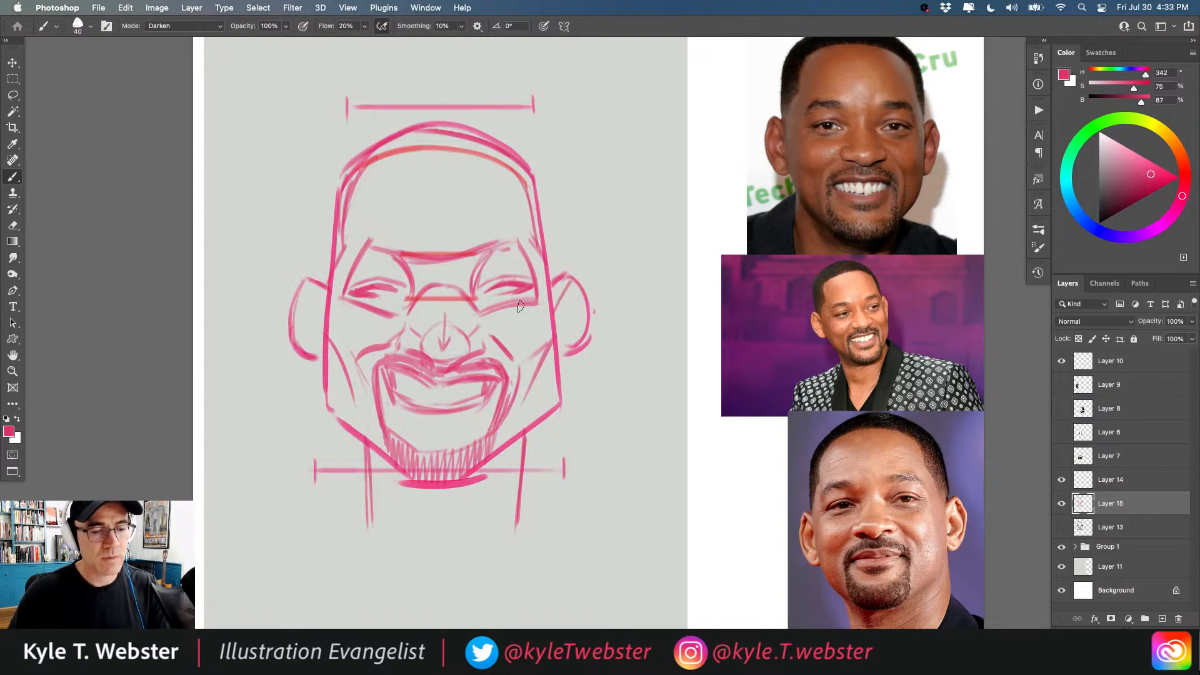
drag(326, 313, 308, 285)
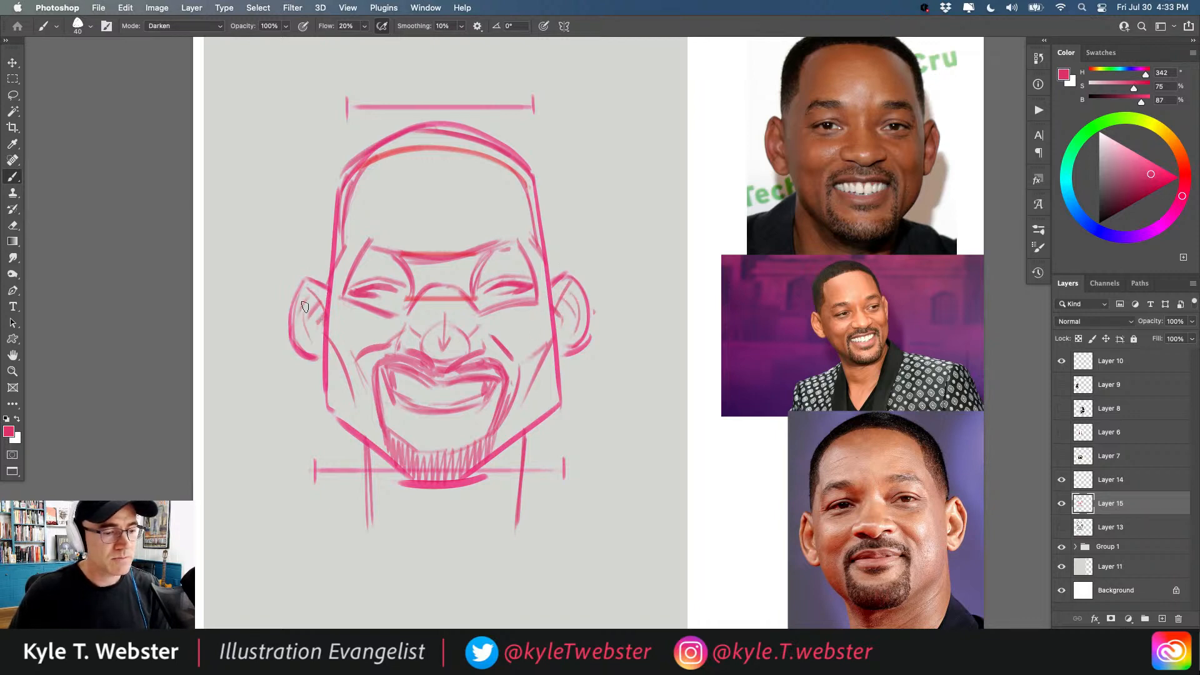
drag(517, 450, 518, 527)
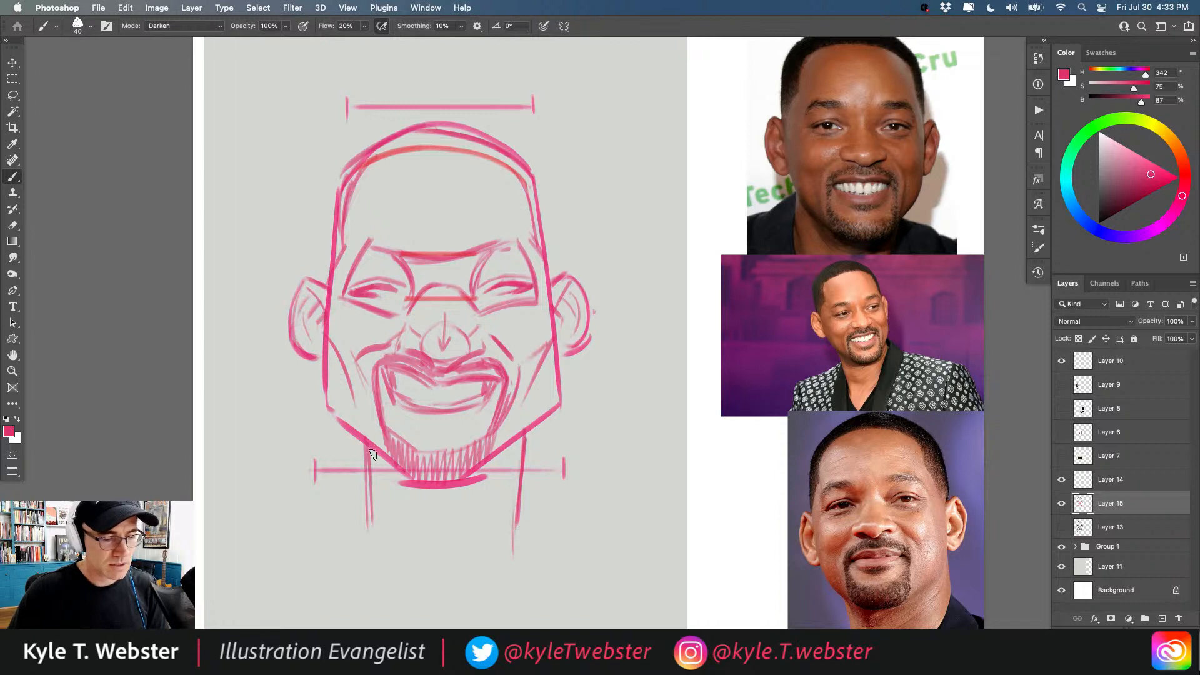
drag(371, 453, 370, 534)
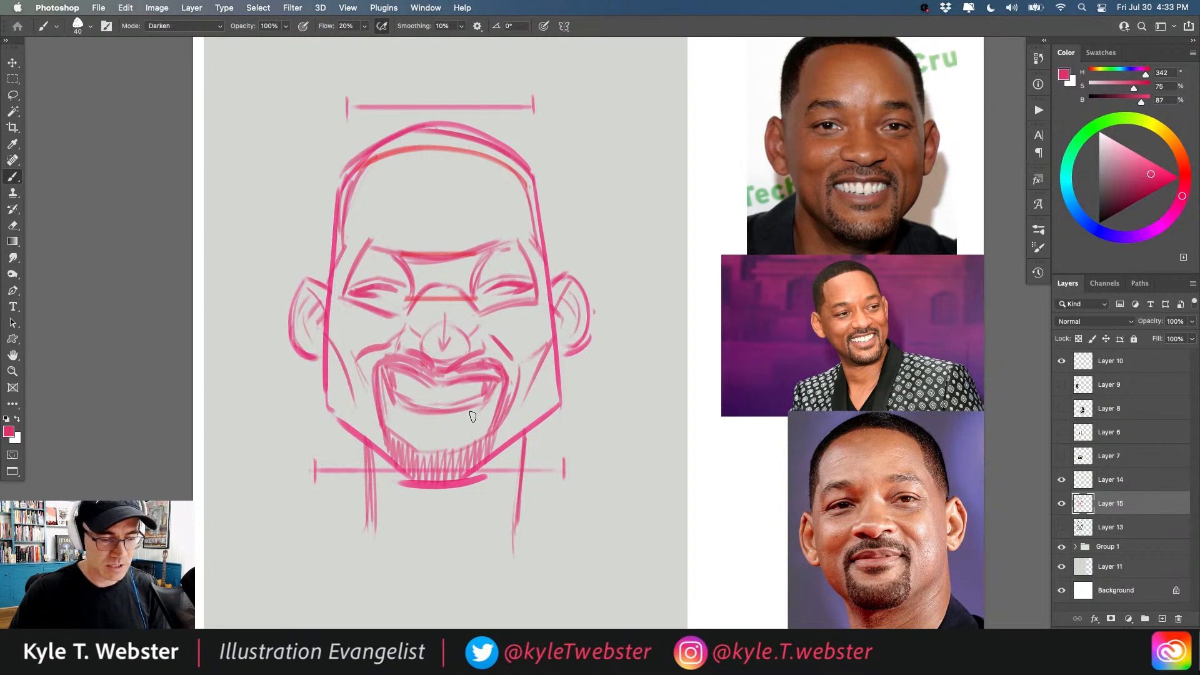
Draw the lower lip curve beneath the smile and strengthen the nostrils, nose underside and nose bridge.
mouse_move(488, 408)
mouse_down()
mouse_move(446, 432)
mouse_move(413, 428)
mouse_up()
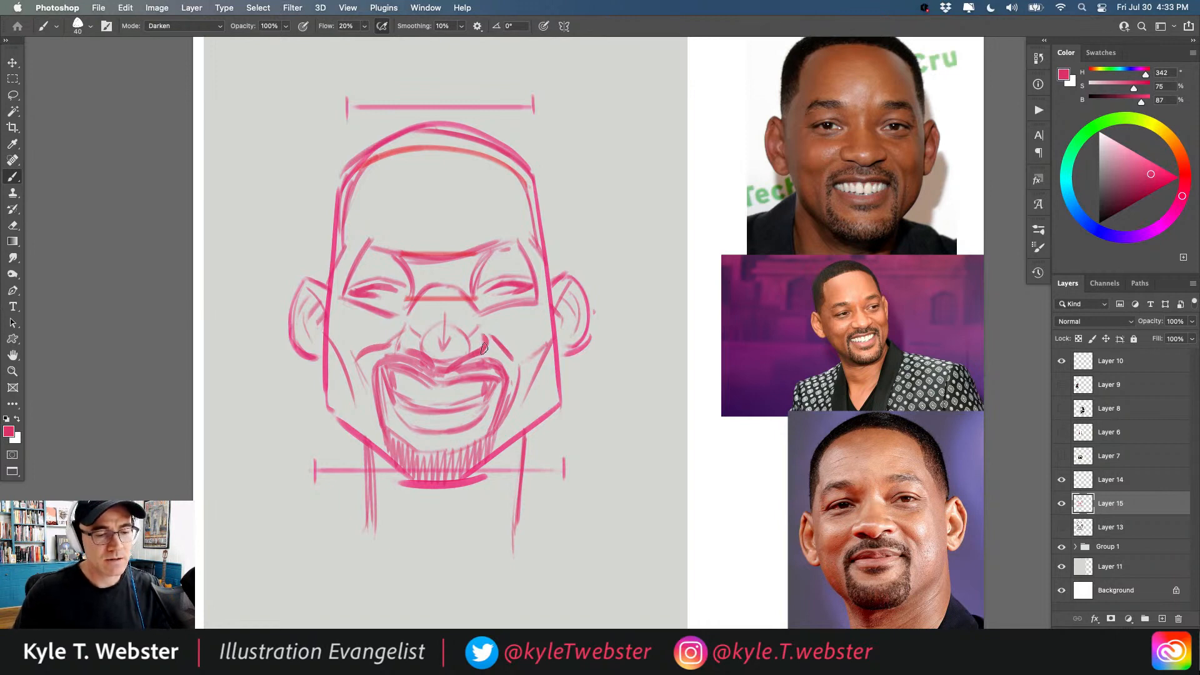
drag(396, 342, 478, 326)
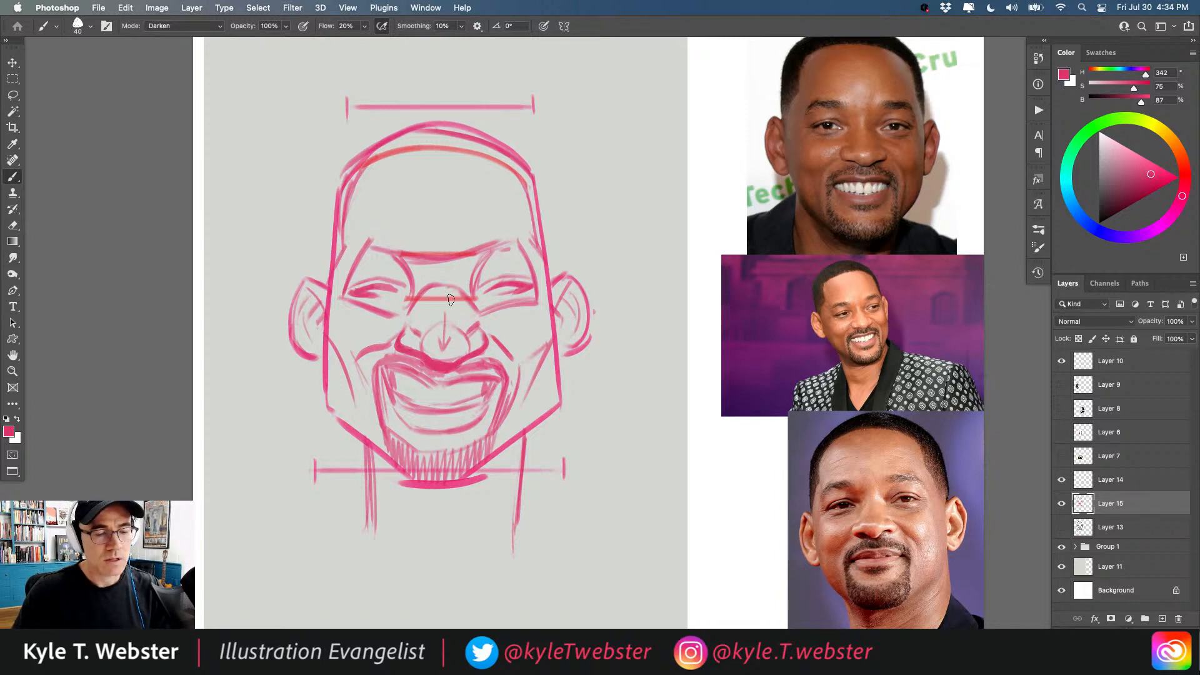
drag(476, 312, 458, 288)
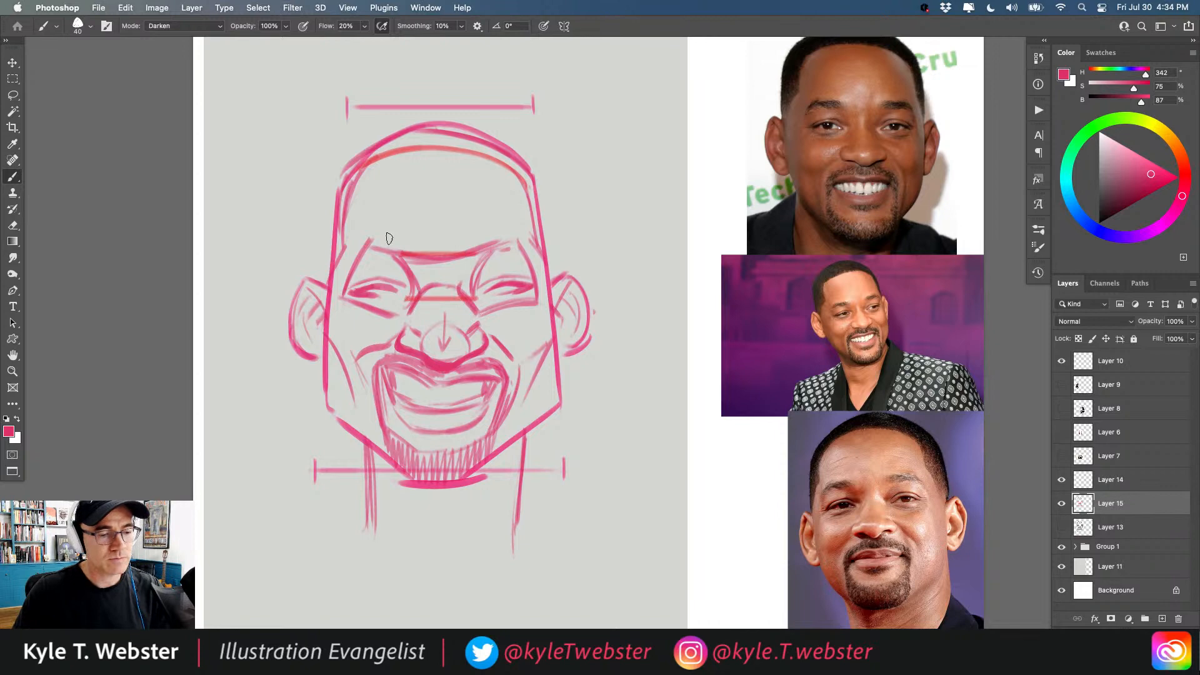
Fill in both eyebrows as solid shapes and reinforce the hairline sides and the ears.
mouse_move(526, 255)
mouse_down()
mouse_move(508, 241)
mouse_move(485, 256)
mouse_move(519, 240)
mouse_move(482, 230)
mouse_up()
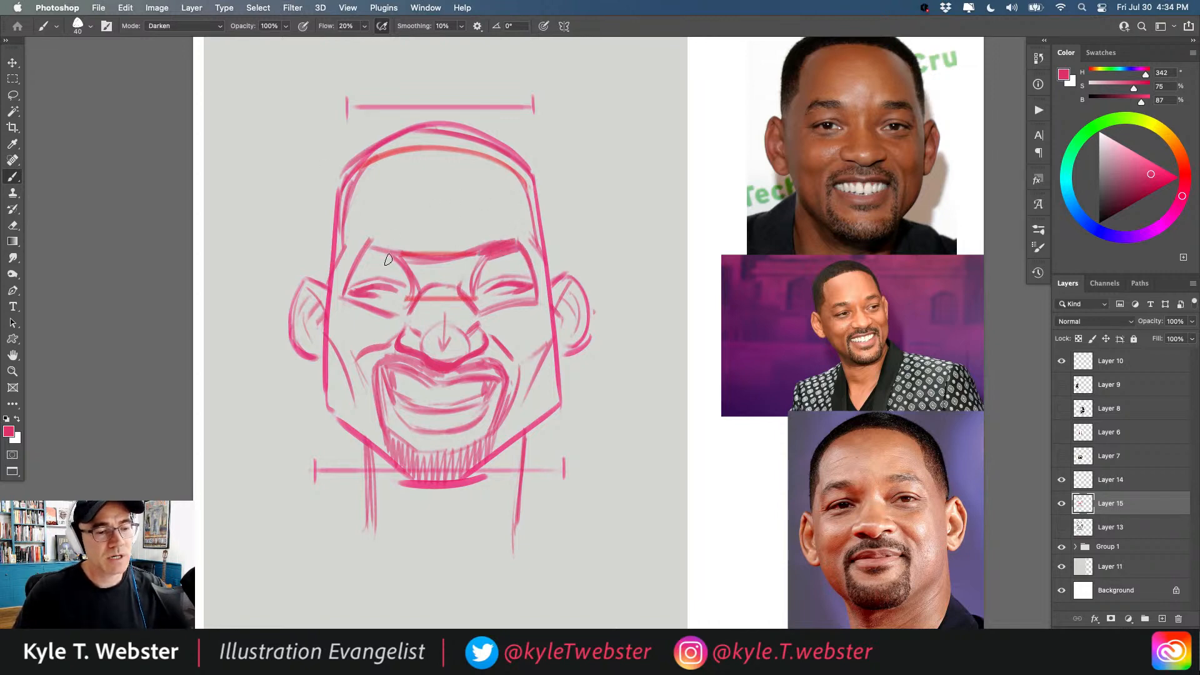
mouse_move(389, 259)
mouse_down()
mouse_move(366, 248)
mouse_move(395, 254)
mouse_up()
drag(307, 282, 302, 310)
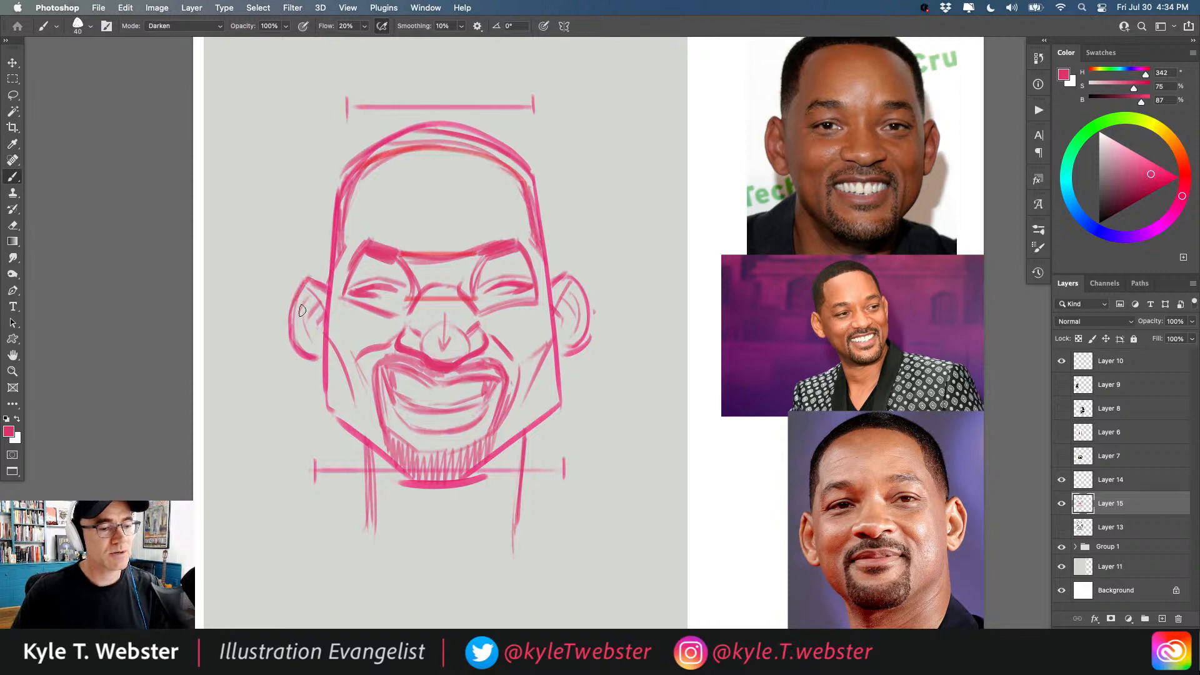
drag(574, 279, 563, 356)
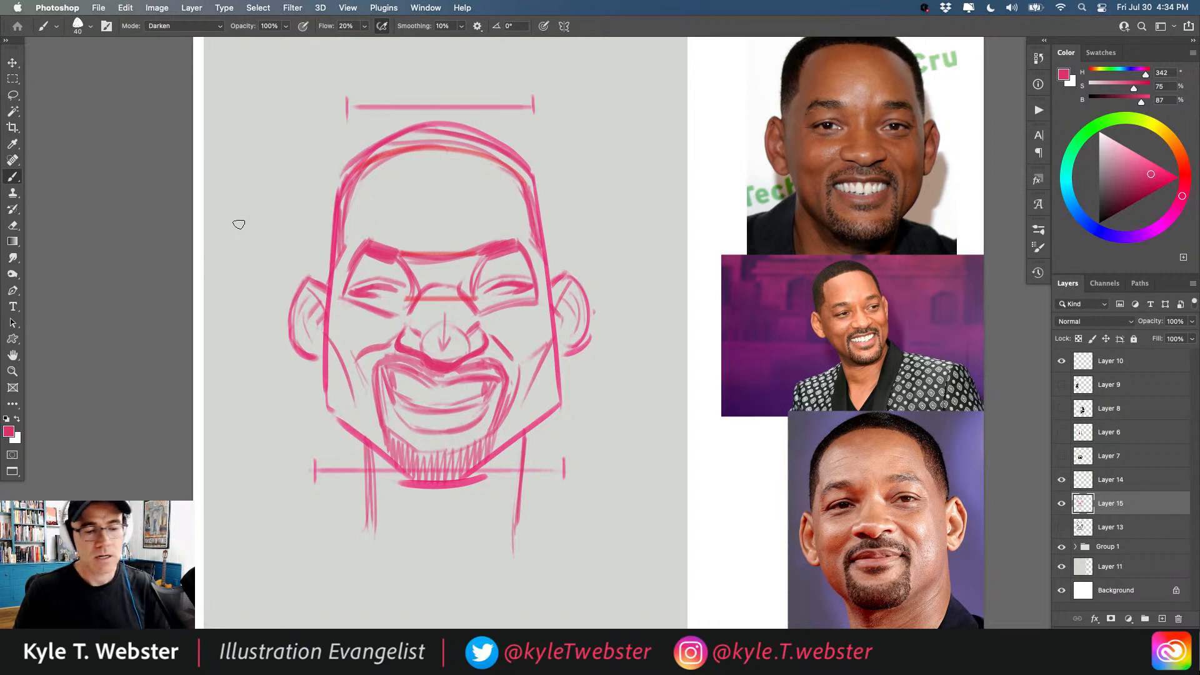
Fade the pink tracing on Layer 15 to 50% opacity and add a new layer above it.
click(1180, 321)
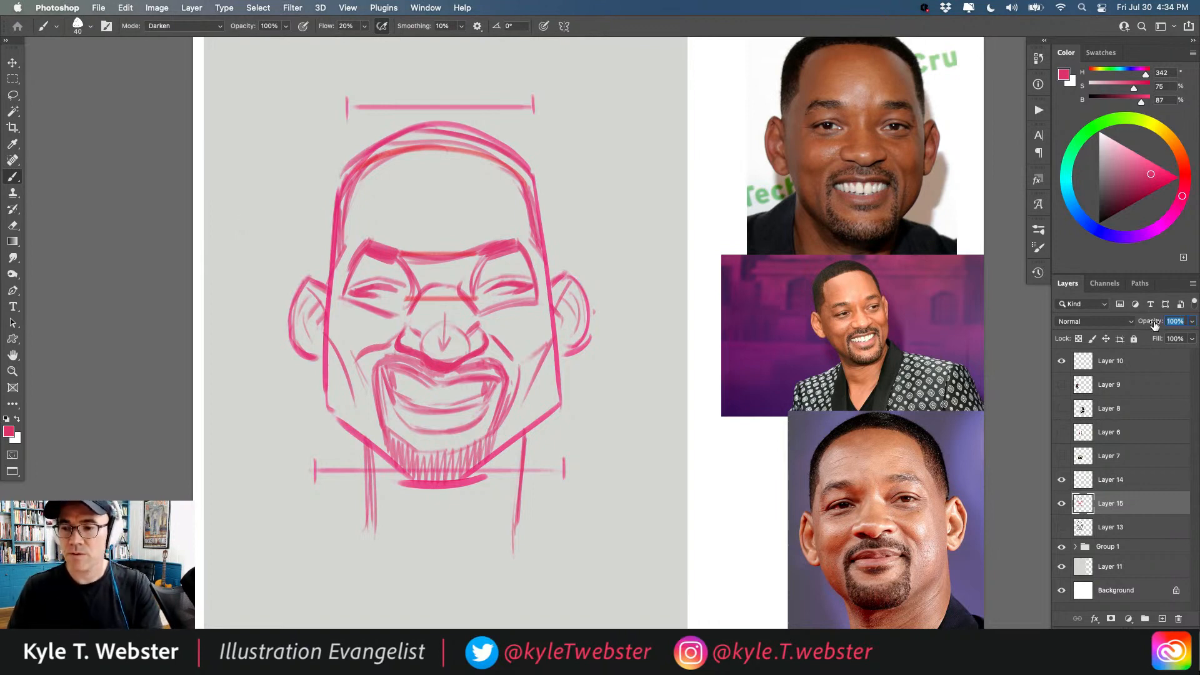
text(50)
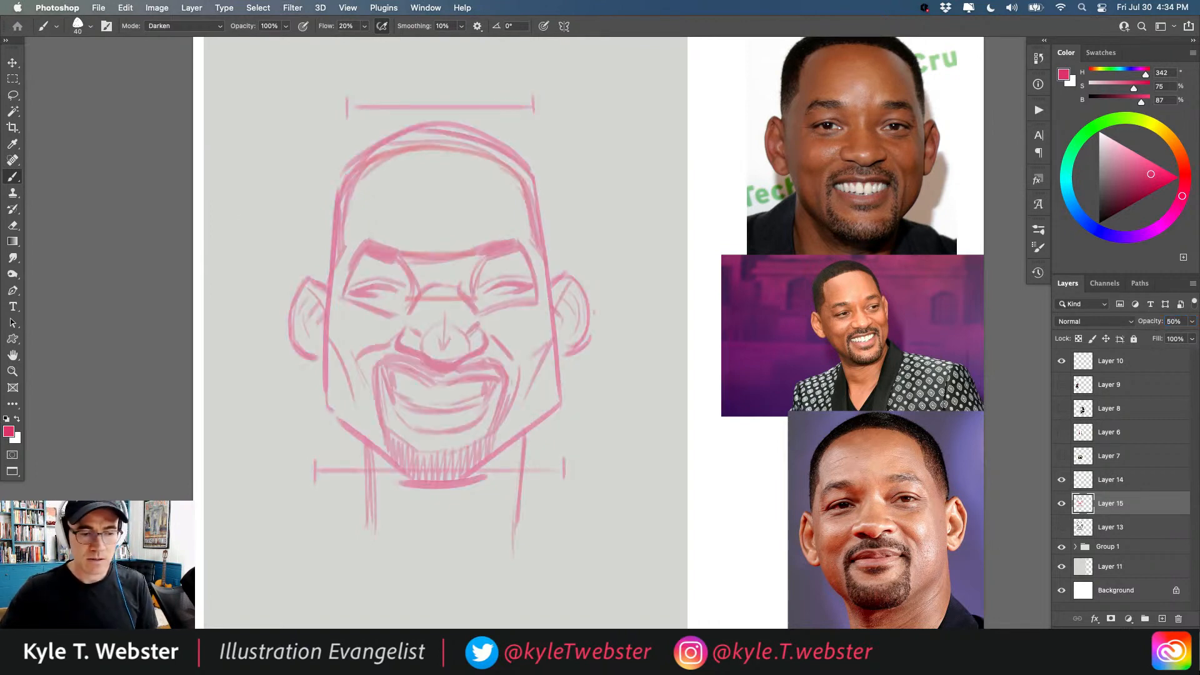
click(1161, 619)
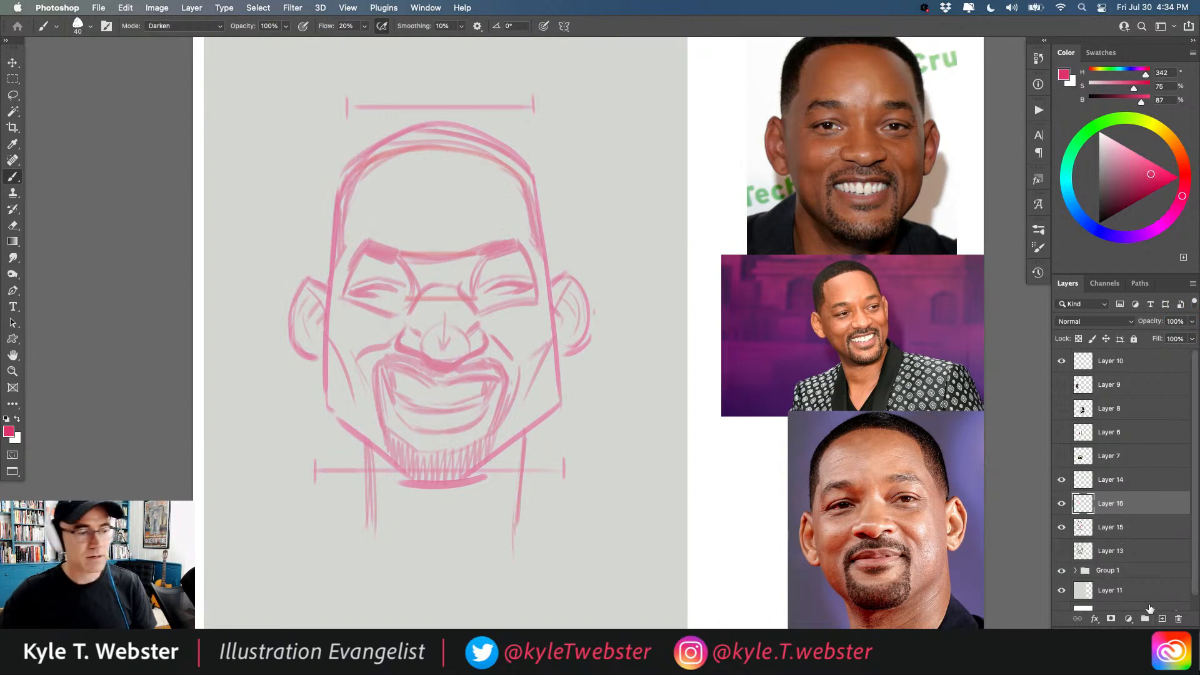
Reset the drawing colour to black and ink both squinting eyes with heavy outer corners.
click(6, 418)
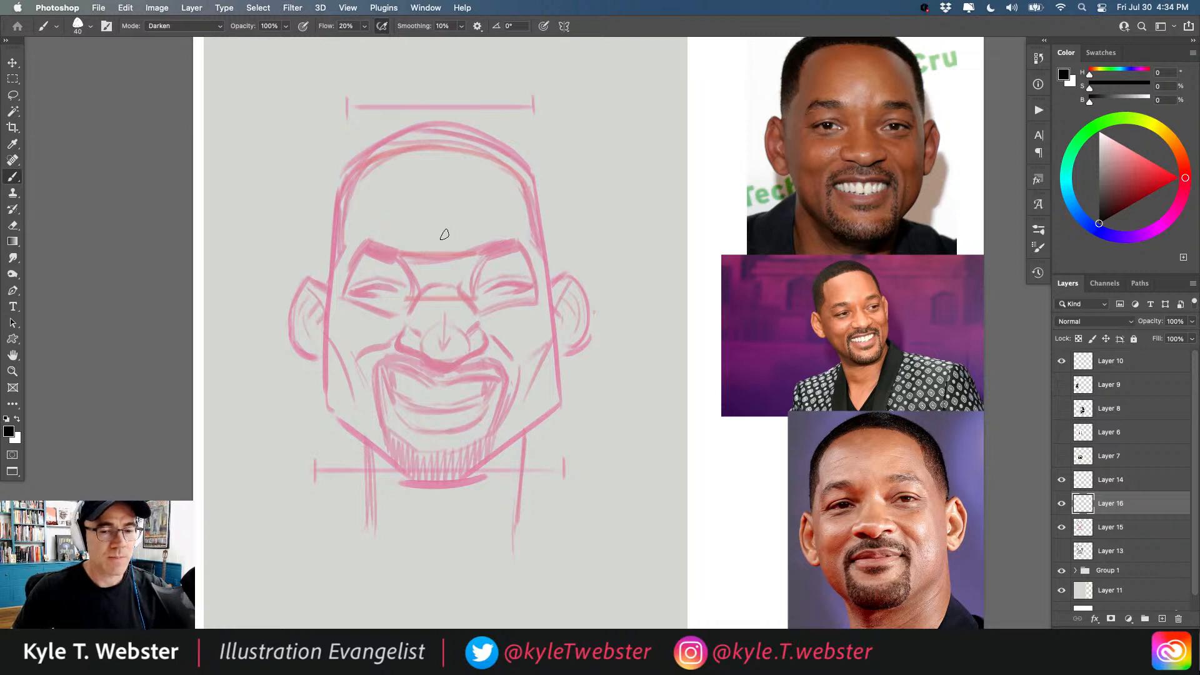
mouse_move(523, 285)
mouse_down()
mouse_move(494, 282)
mouse_move(505, 279)
mouse_move(478, 298)
mouse_move(527, 282)
mouse_up()
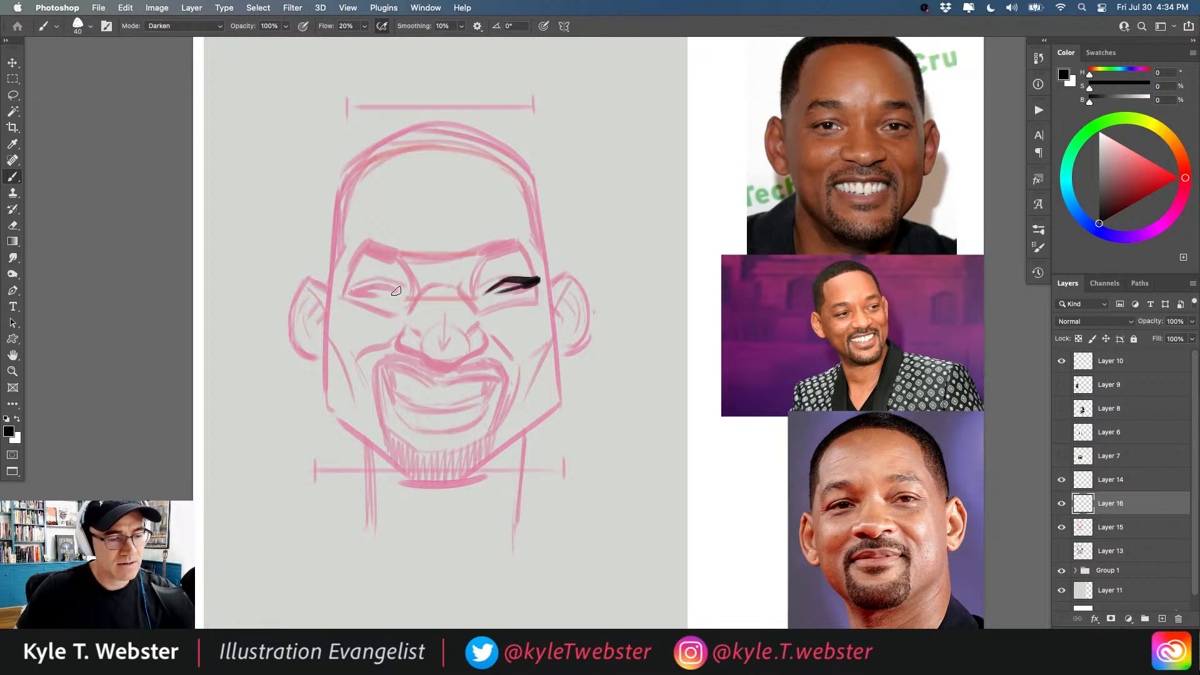
mouse_move(398, 289)
mouse_down()
mouse_move(343, 287)
mouse_move(370, 293)
mouse_up()
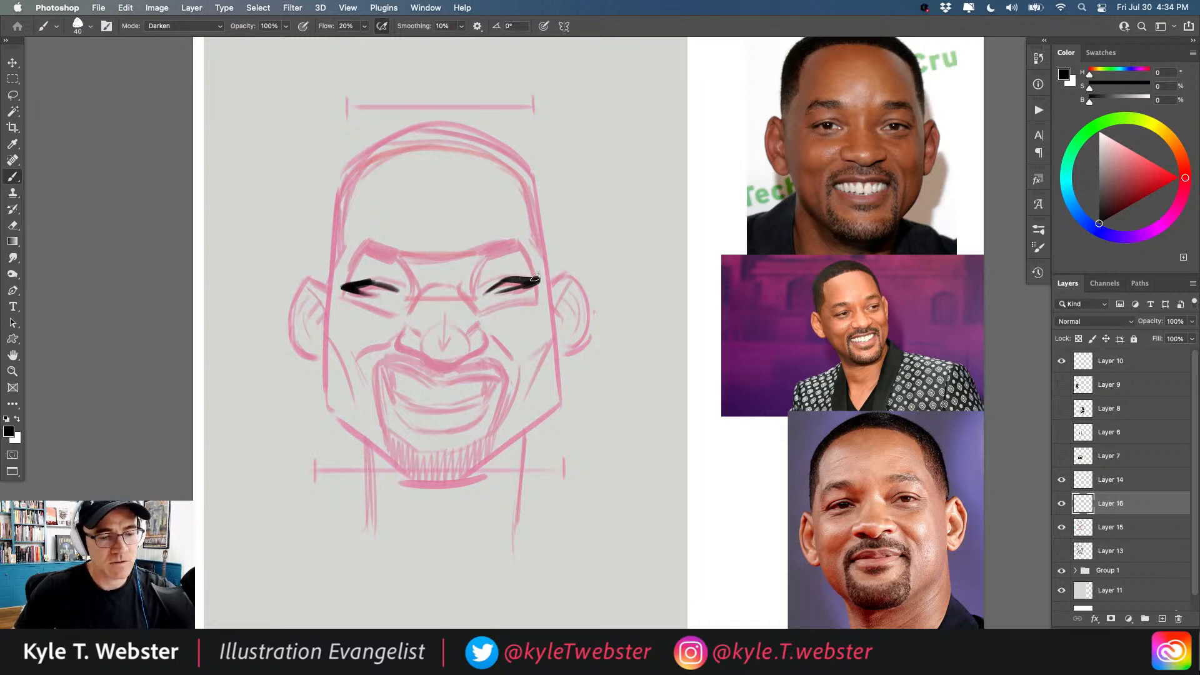
mouse_move(534, 278)
mouse_down()
mouse_move(500, 273)
mouse_move(482, 288)
mouse_up()
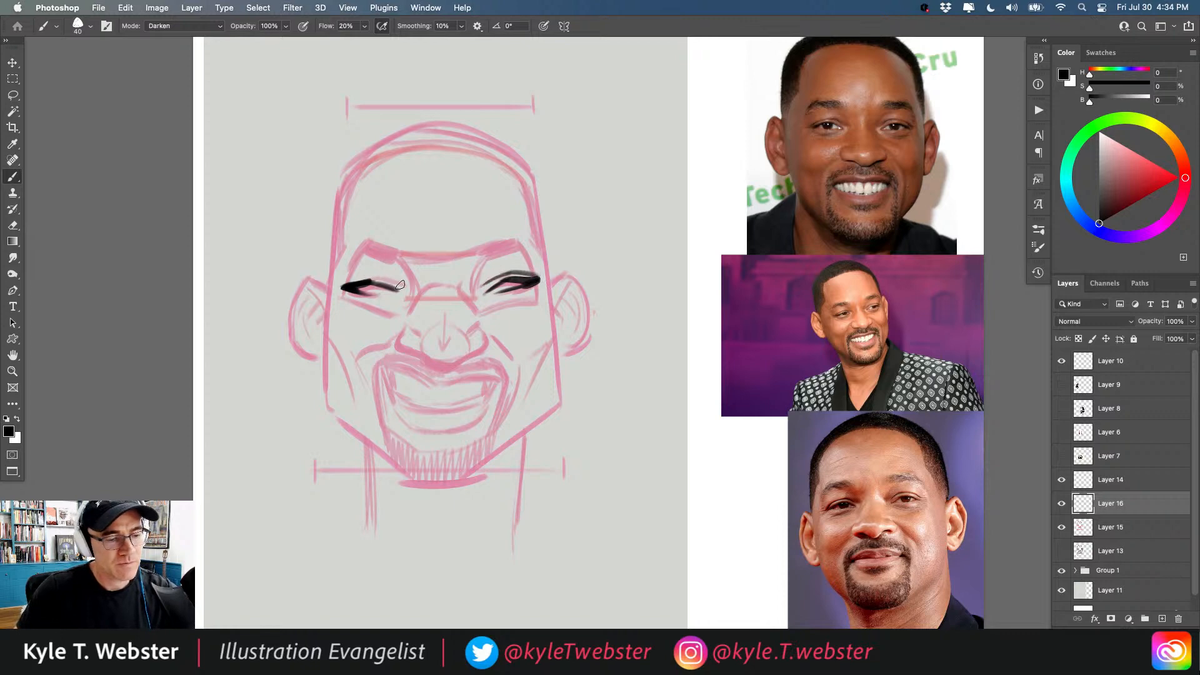
mouse_move(400, 285)
mouse_down()
mouse_move(357, 277)
mouse_move(368, 276)
mouse_move(340, 286)
mouse_up()
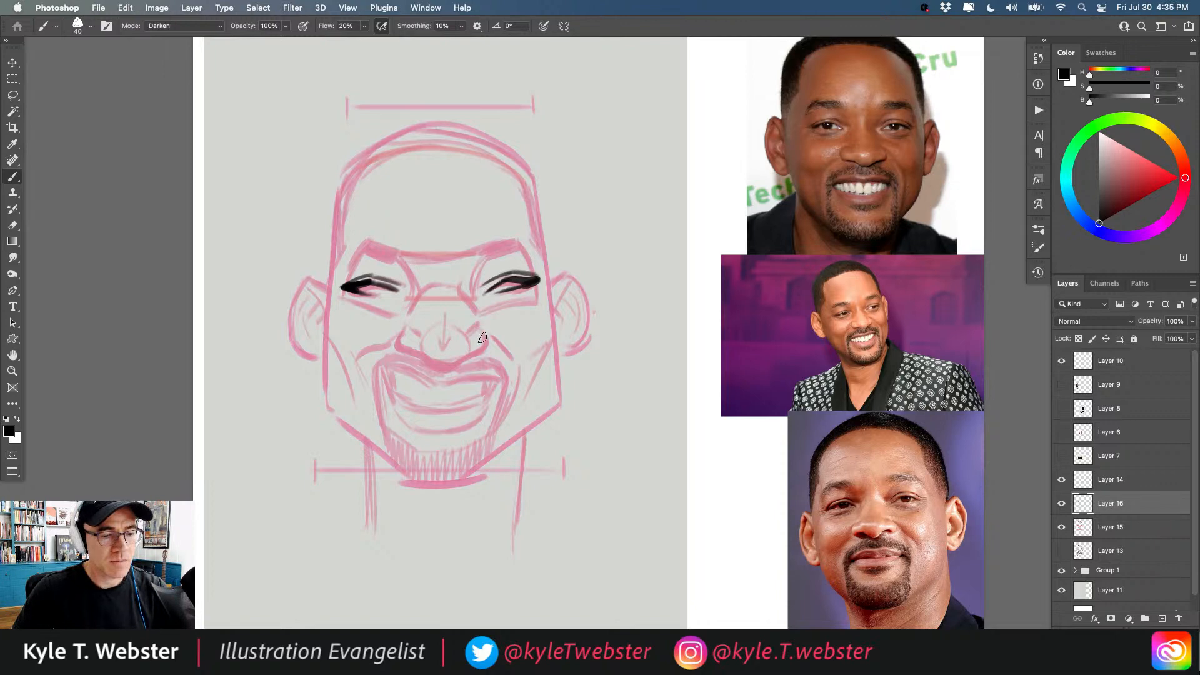
Ink the nostrils and underside of the nose, and outline the open smile with dark filled corners.
mouse_move(484, 327)
mouse_down()
mouse_move(448, 366)
mouse_move(469, 348)
mouse_move(438, 365)
mouse_move(396, 331)
mouse_move(479, 323)
mouse_up()
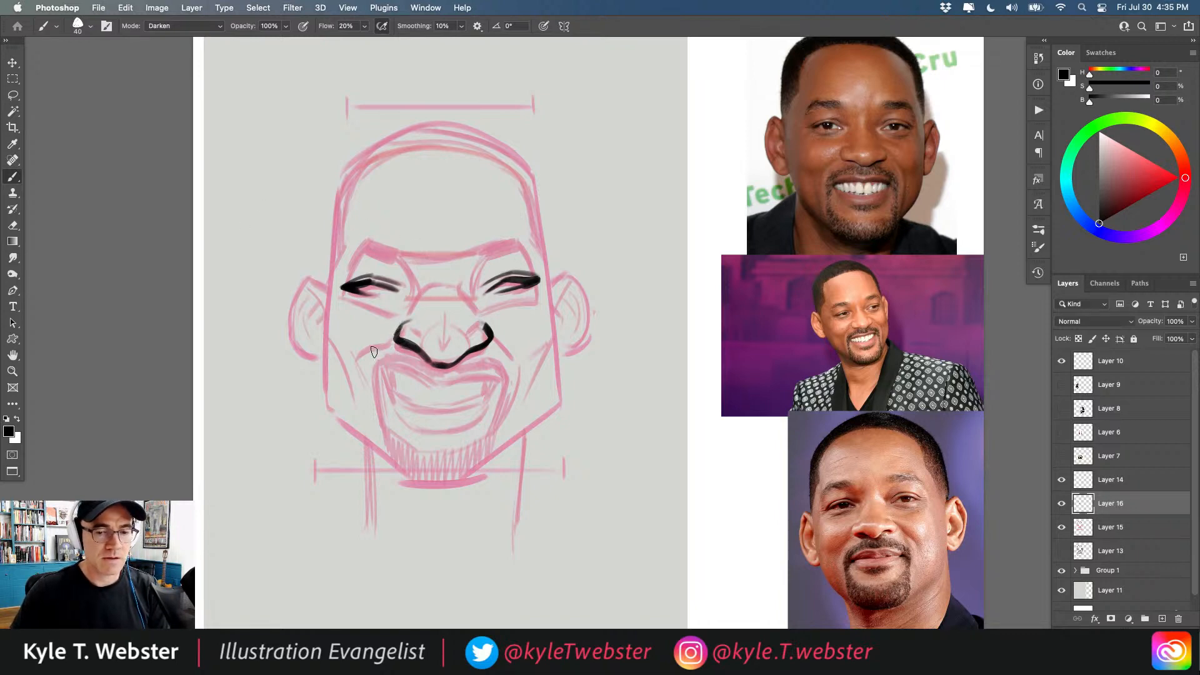
mouse_move(494, 383)
mouse_down()
mouse_move(424, 378)
mouse_move(444, 378)
mouse_move(375, 359)
mouse_move(396, 410)
mouse_move(472, 405)
mouse_move(498, 381)
mouse_up()
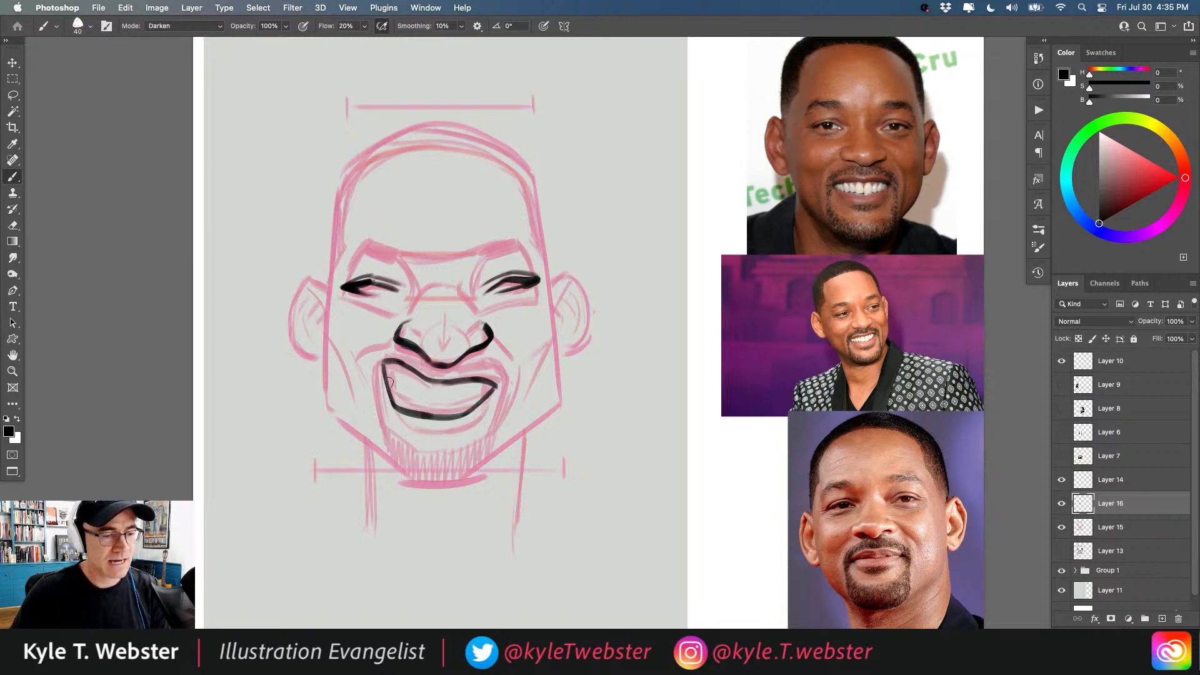
drag(397, 364, 389, 382)
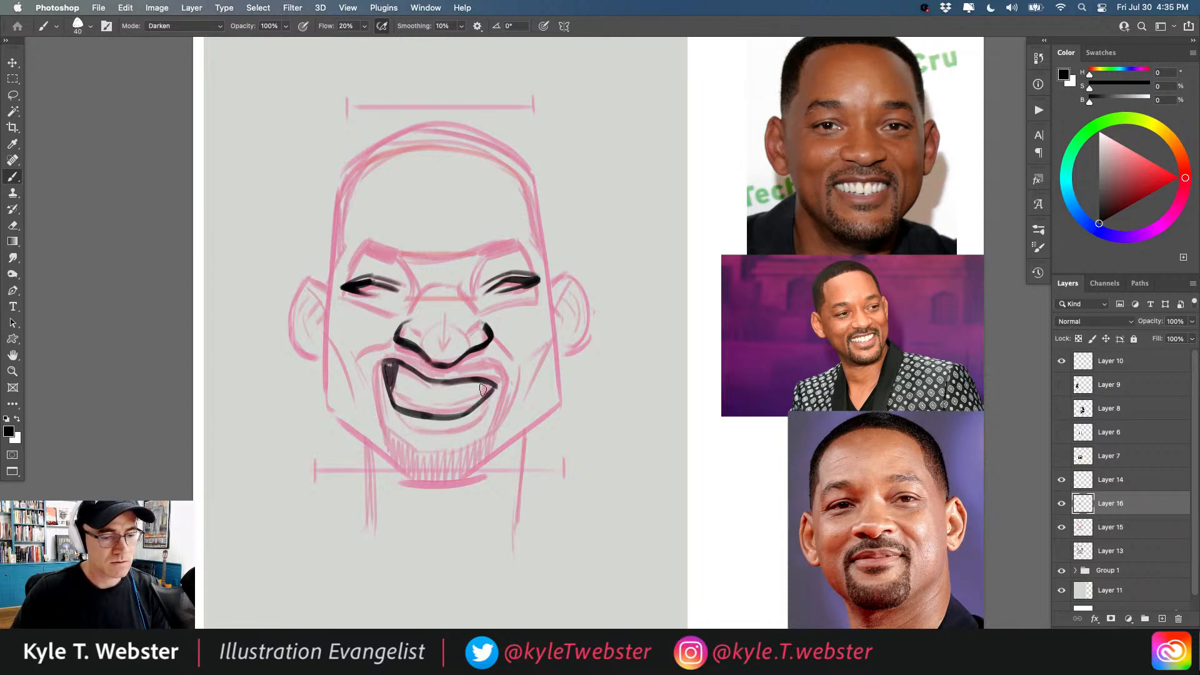
drag(484, 386, 493, 387)
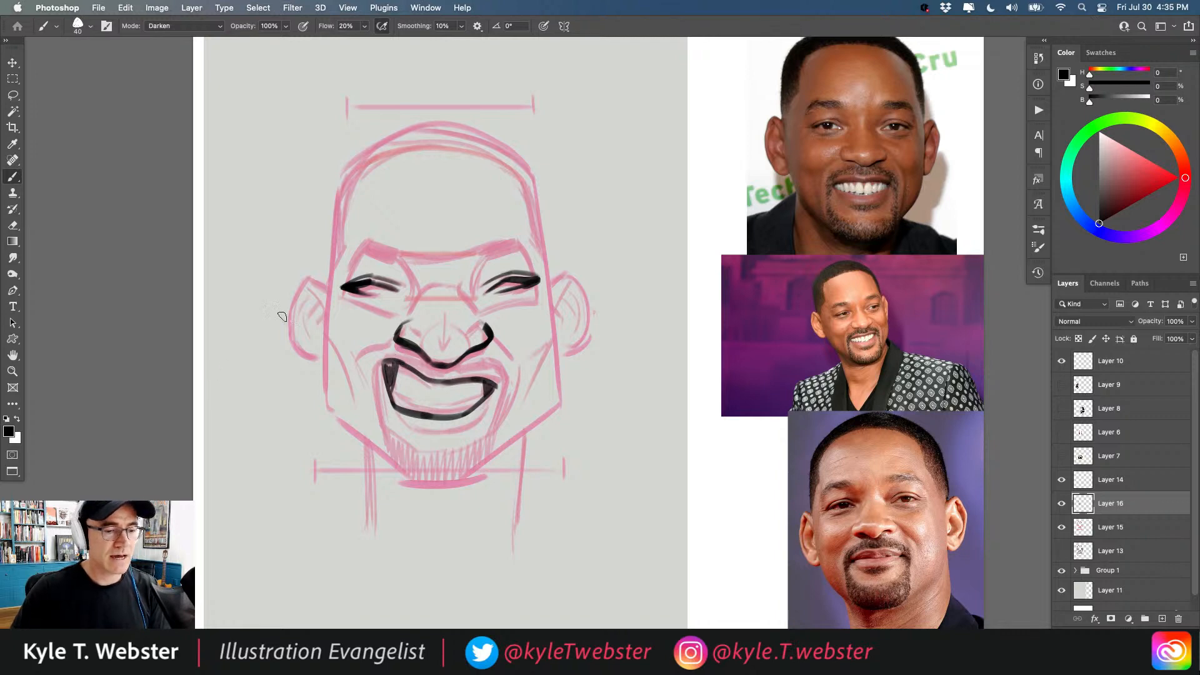
Ink the smile creases running outward and down from both sides of the nose and the folds under both eyes.
mouse_move(393, 325)
mouse_down()
mouse_move(352, 354)
mouse_move(377, 415)
mouse_up()
mouse_move(497, 325)
mouse_down()
mouse_move(528, 357)
mouse_move(507, 404)
mouse_up()
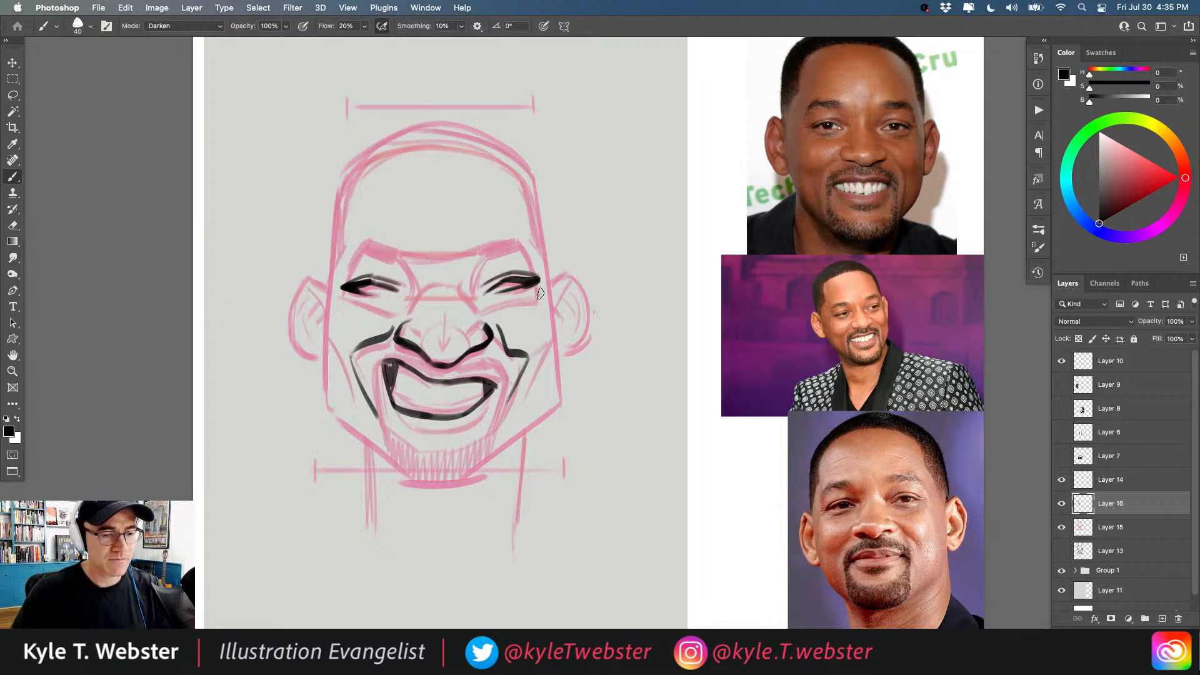
drag(537, 291, 490, 299)
mouse_move(392, 314)
mouse_down()
mouse_move(351, 297)
mouse_move(321, 346)
mouse_up()
Ink the bulging outer cheeks on both sides and continue them along the jaw to a rounded chin.
mouse_move(542, 290)
mouse_down()
mouse_move(556, 378)
mouse_move(524, 432)
mouse_up()
mouse_move(326, 341)
mouse_down()
mouse_move(325, 384)
mouse_move(338, 417)
mouse_up()
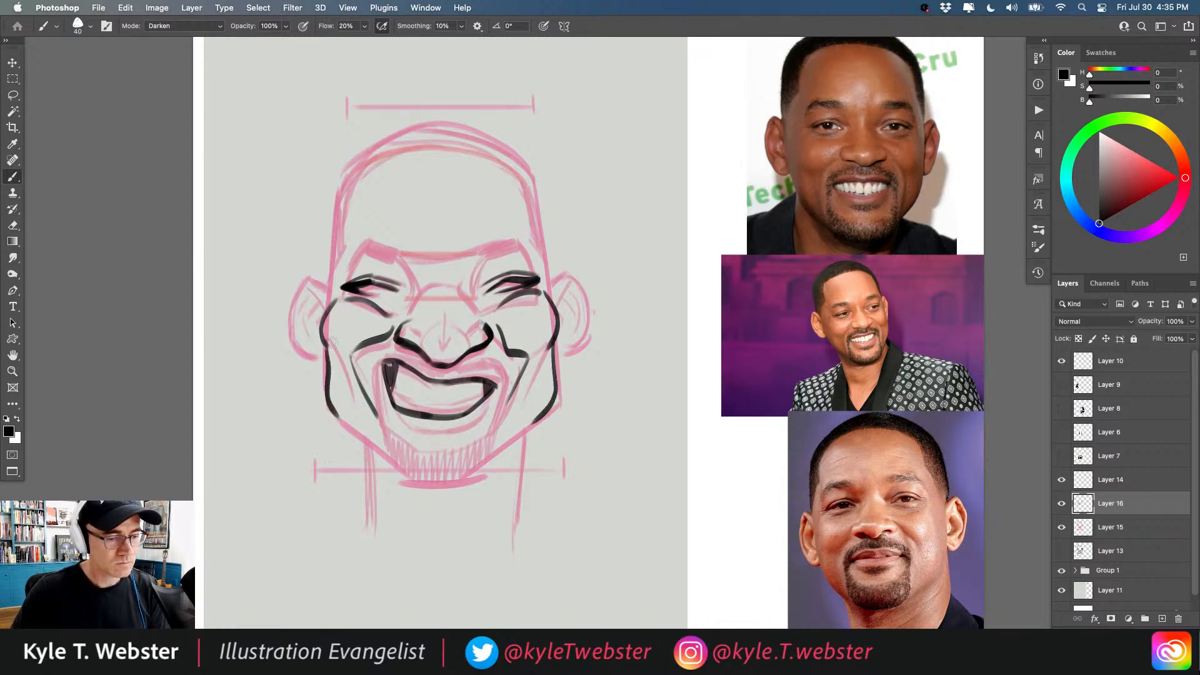
mouse_move(544, 407)
mouse_down()
mouse_move(487, 467)
mouse_move(441, 489)
mouse_up()
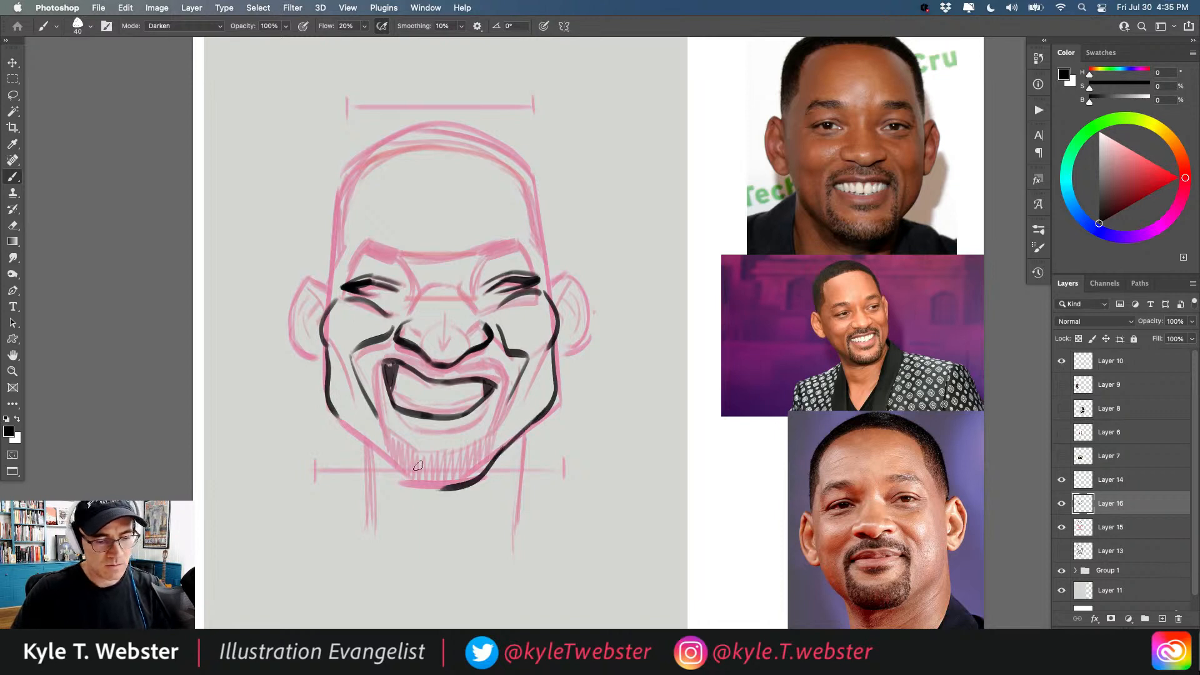
drag(334, 412, 441, 488)
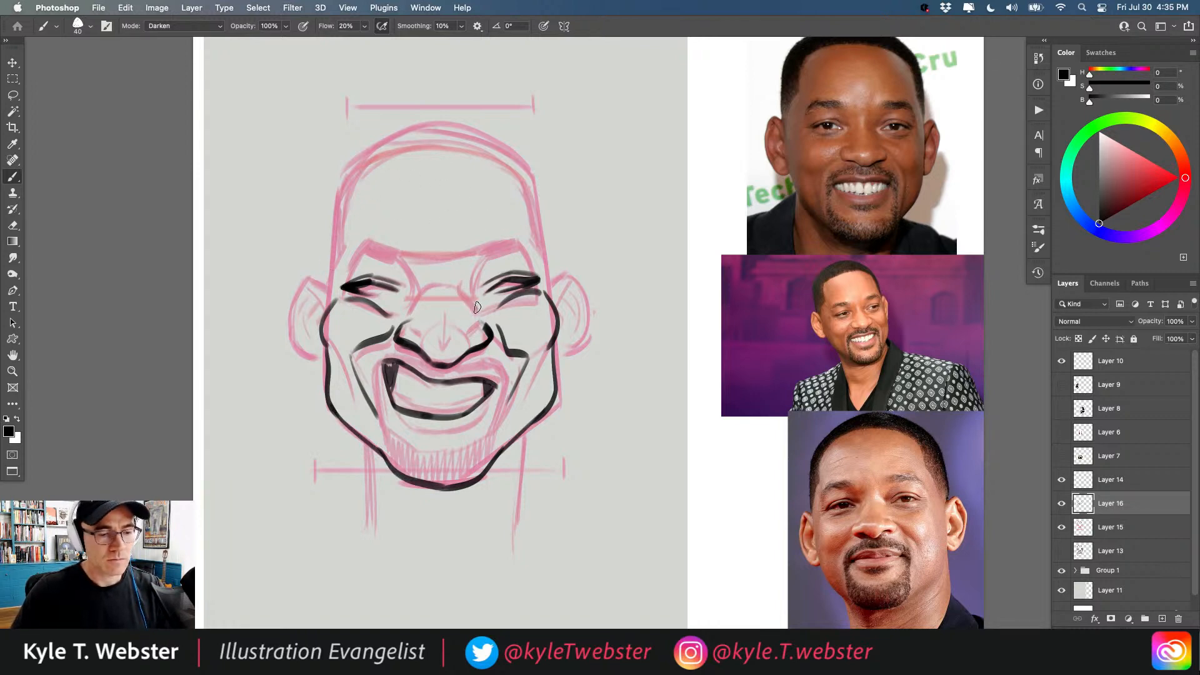
Ink the creases on both sides of the nose bridge and block in two thick black eyebrows over the pink ones.
drag(476, 307, 486, 248)
mouse_move(406, 297)
mouse_down()
mouse_move(416, 289)
mouse_move(400, 263)
mouse_up()
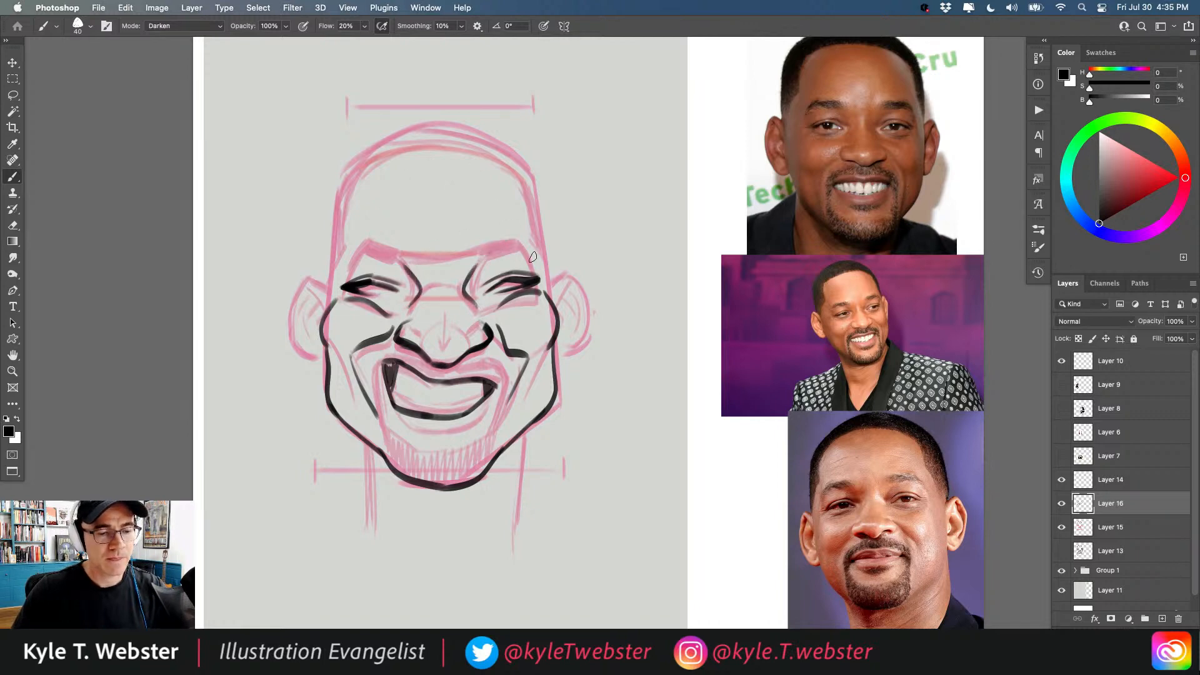
mouse_move(532, 256)
mouse_down()
mouse_move(509, 236)
mouse_move(494, 245)
mouse_move(518, 232)
mouse_move(482, 248)
mouse_move(533, 252)
mouse_move(499, 235)
mouse_move(478, 247)
mouse_up()
key(super+z)
key(super+z)
key(super+z)
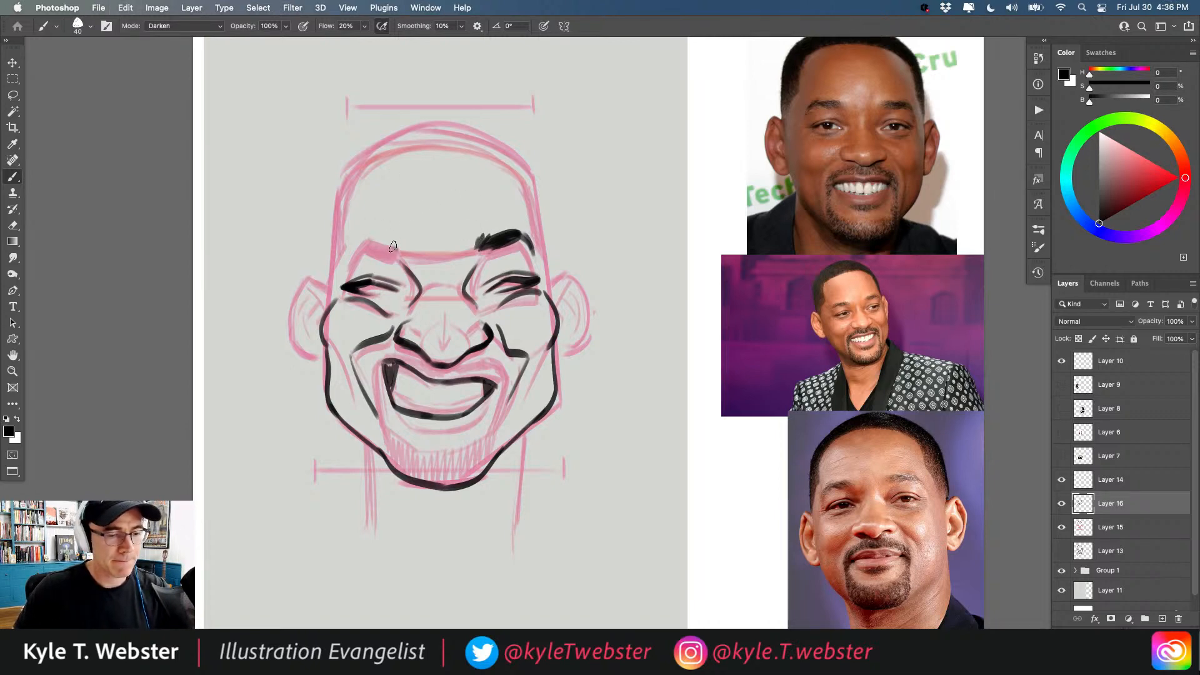
mouse_move(391, 248)
mouse_down()
mouse_move(360, 246)
mouse_move(394, 250)
mouse_move(361, 247)
mouse_move(342, 276)
mouse_move(365, 247)
mouse_move(396, 254)
mouse_up()
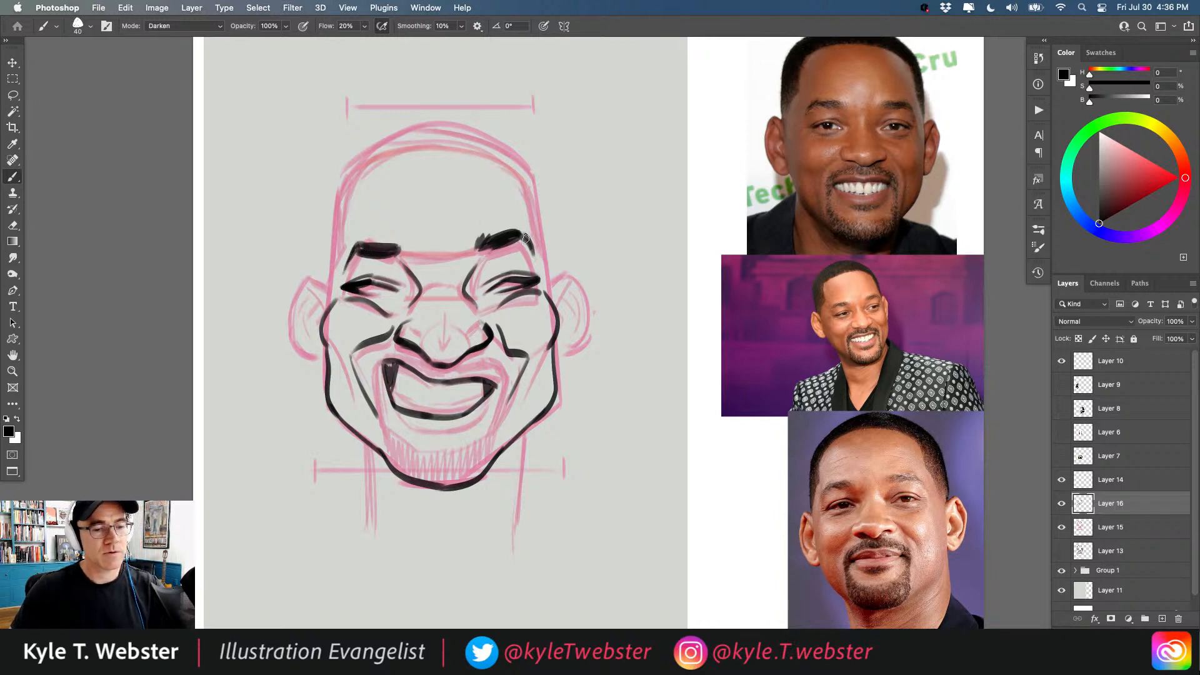
mouse_move(526, 237)
mouse_down()
mouse_move(513, 227)
mouse_move(475, 250)
mouse_up()
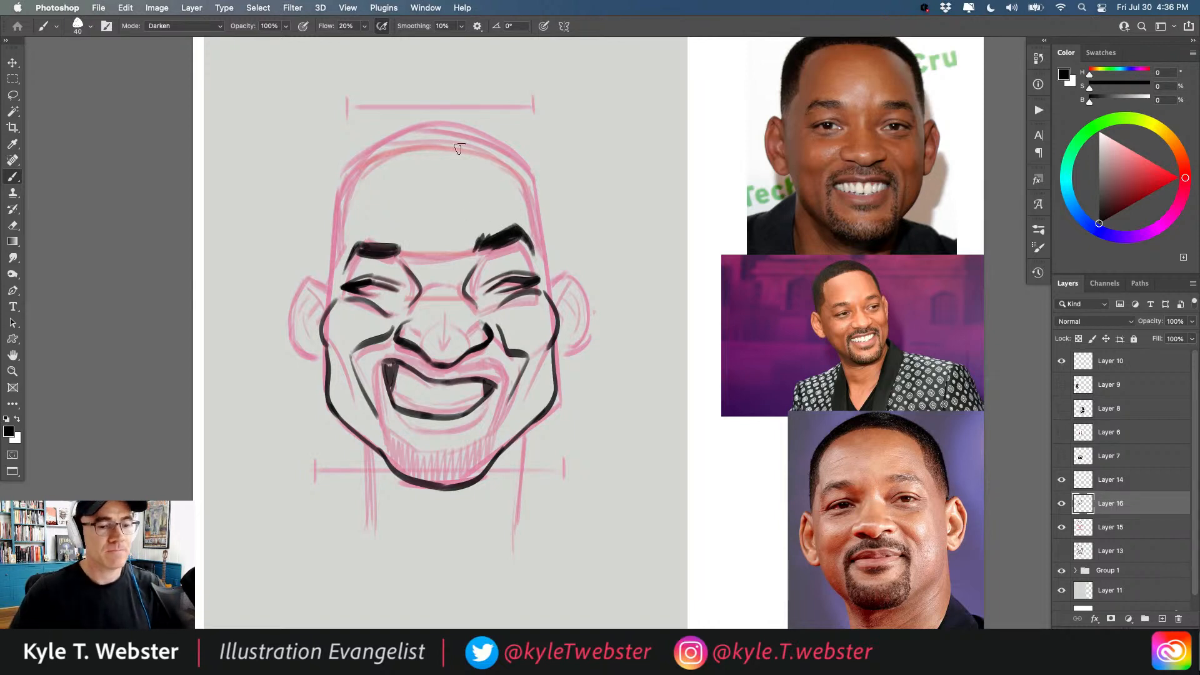
Ink both sides of the skull from the ears upward and join them with a rounded line over the crown.
drag(548, 288, 533, 182)
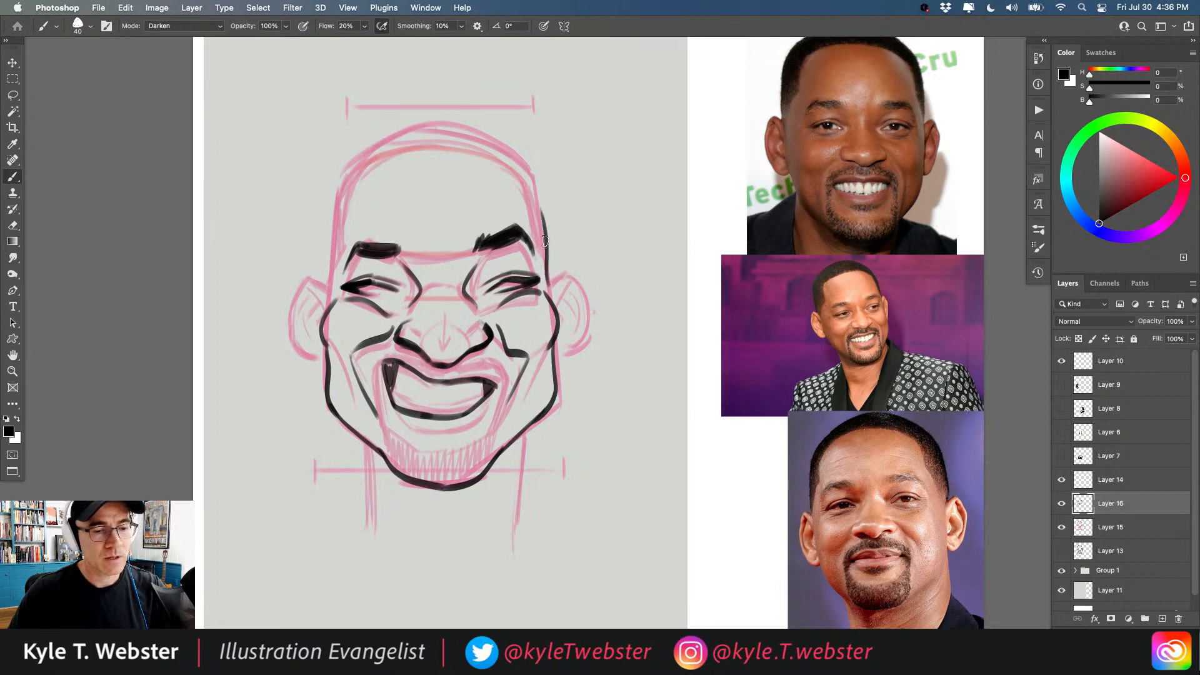
drag(546, 229, 527, 174)
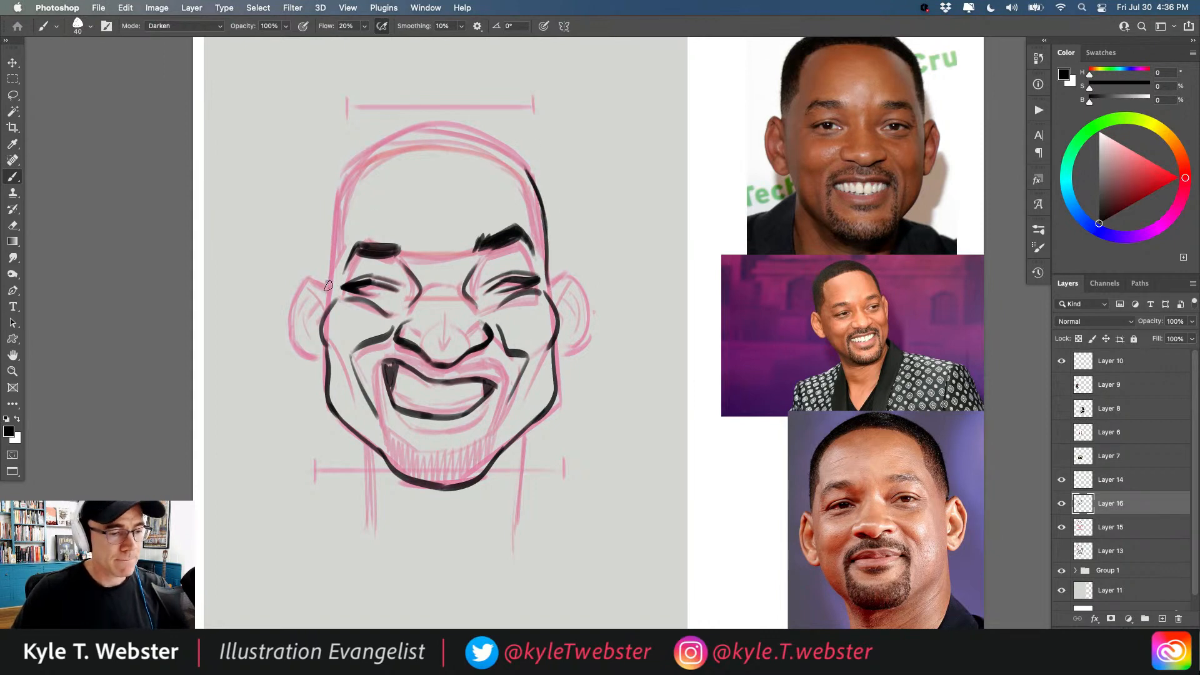
mouse_move(327, 290)
mouse_down()
mouse_move(351, 163)
mouse_move(329, 222)
mouse_up()
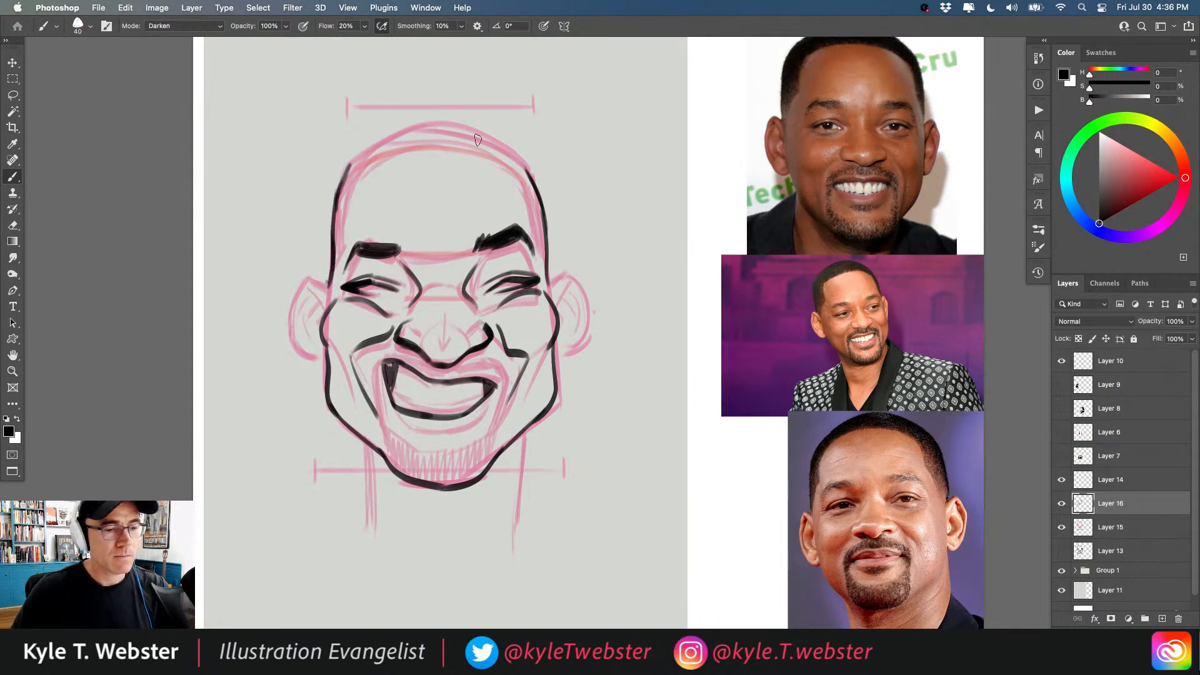
mouse_move(531, 169)
mouse_down()
mouse_move(467, 131)
mouse_move(408, 132)
mouse_up()
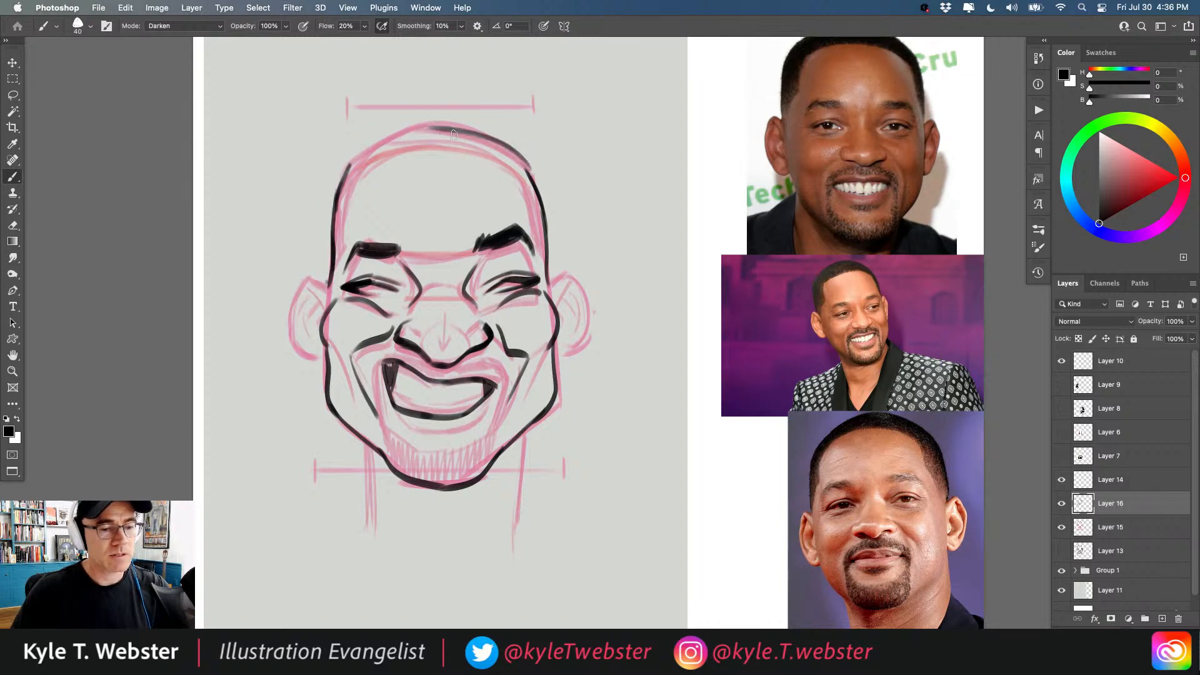
key(super+z)
mouse_move(531, 178)
mouse_down()
mouse_move(493, 146)
mouse_move(412, 132)
mouse_move(448, 133)
mouse_move(382, 145)
mouse_move(341, 189)
mouse_up()
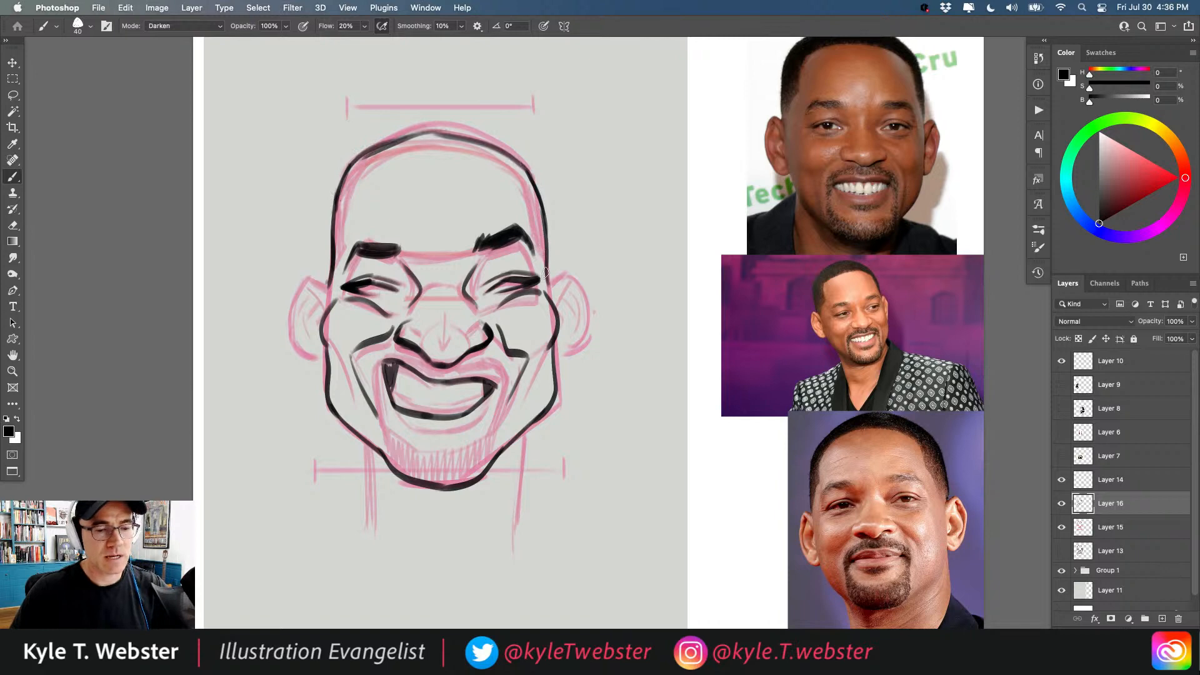
Thicken the inside of the skull outline into a dark band of short hair from one temple over the crown to the other.
mouse_move(545, 273)
mouse_down()
mouse_move(530, 190)
mouse_move(535, 199)
mouse_move(477, 133)
mouse_up()
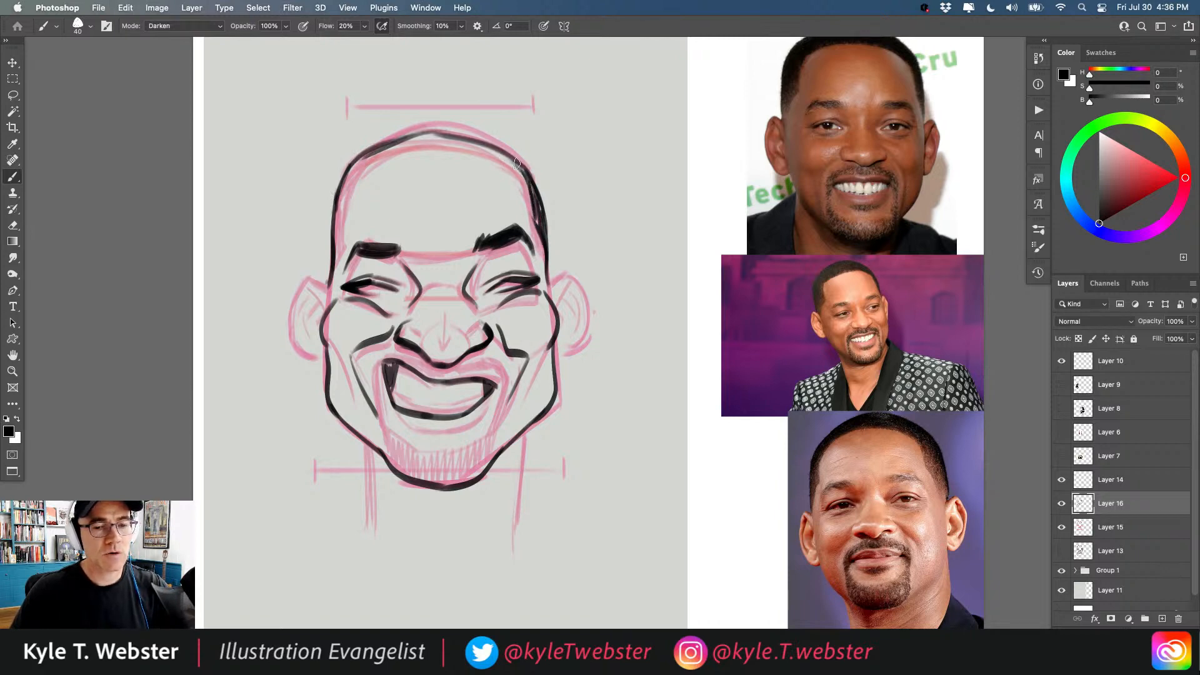
mouse_move(523, 168)
mouse_down()
mouse_move(485, 153)
mouse_move(375, 156)
mouse_up()
key(super+z)
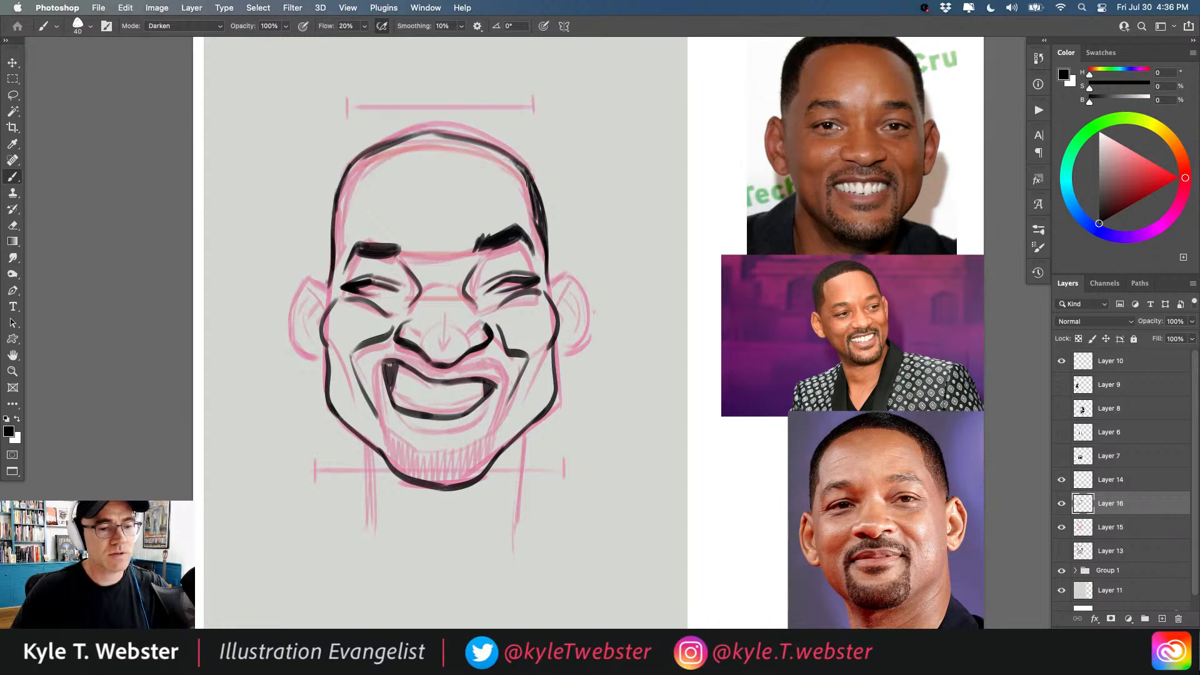
mouse_move(529, 178)
mouse_down()
mouse_move(371, 156)
mouse_move(348, 172)
mouse_up()
mouse_move(505, 157)
mouse_down()
mouse_move(434, 138)
mouse_move(493, 152)
mouse_move(403, 144)
mouse_move(358, 168)
mouse_move(333, 266)
mouse_move(340, 198)
mouse_move(334, 211)
mouse_up()
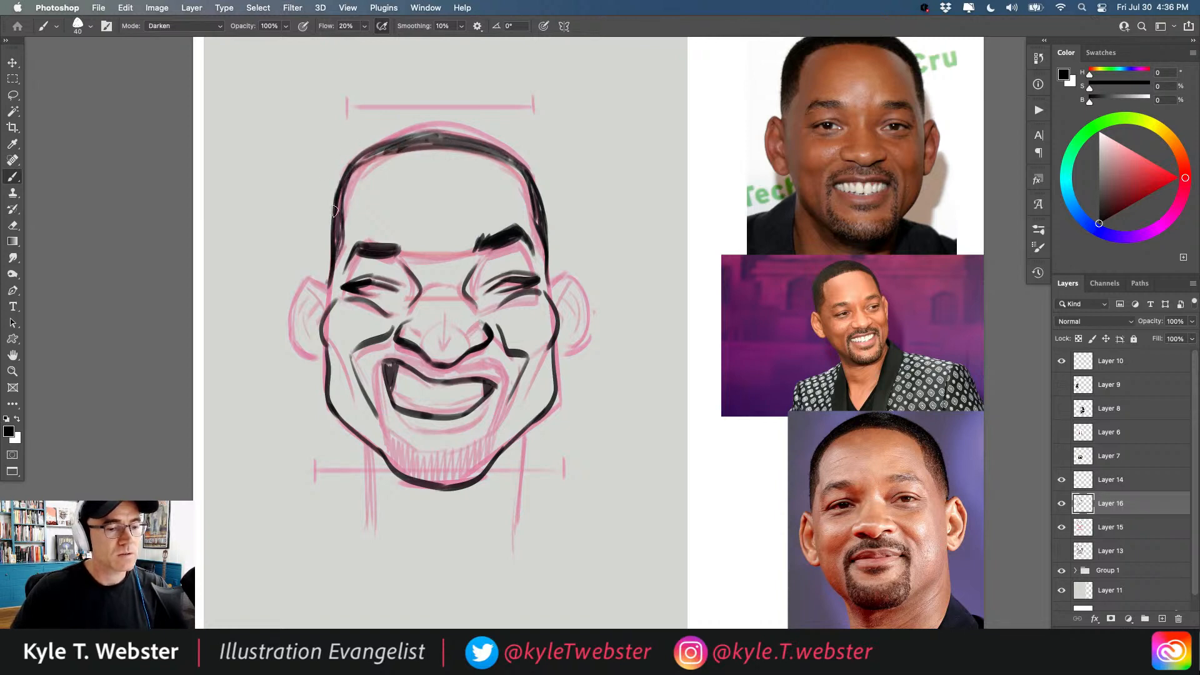
drag(540, 221, 545, 262)
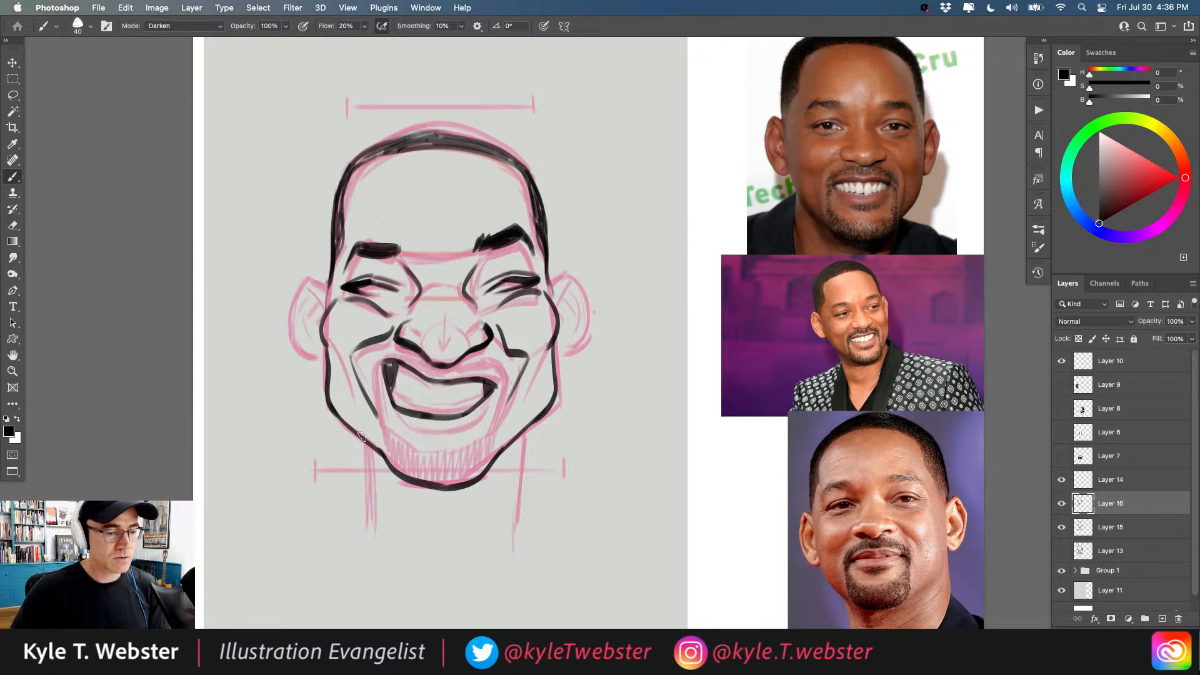
Ink both sides of the long neck from the jaw downward, flaring slightly at the base.
drag(364, 440, 375, 571)
drag(523, 430, 517, 565)
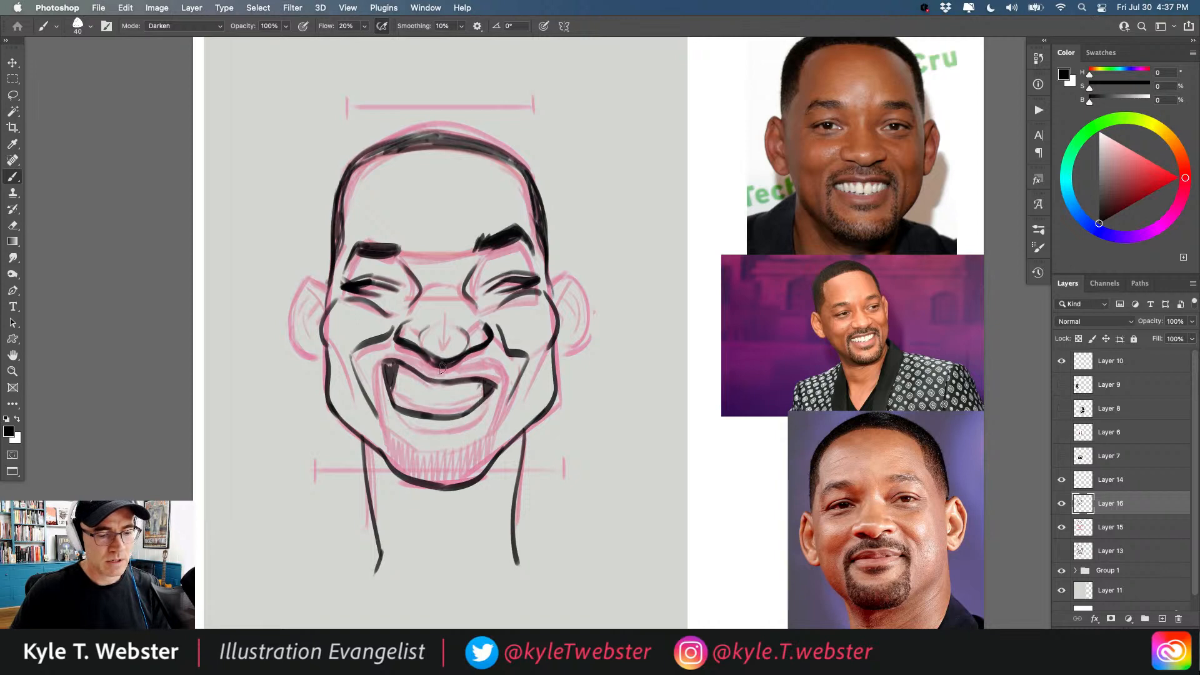
Shade the gum above the upper teeth with jagged tooth gaps and fill the mouth opening beneath the teeth dark.
mouse_move(440, 385)
mouse_down()
mouse_move(476, 381)
mouse_move(428, 385)
mouse_move(411, 362)
mouse_move(424, 390)
mouse_move(409, 374)
mouse_up()
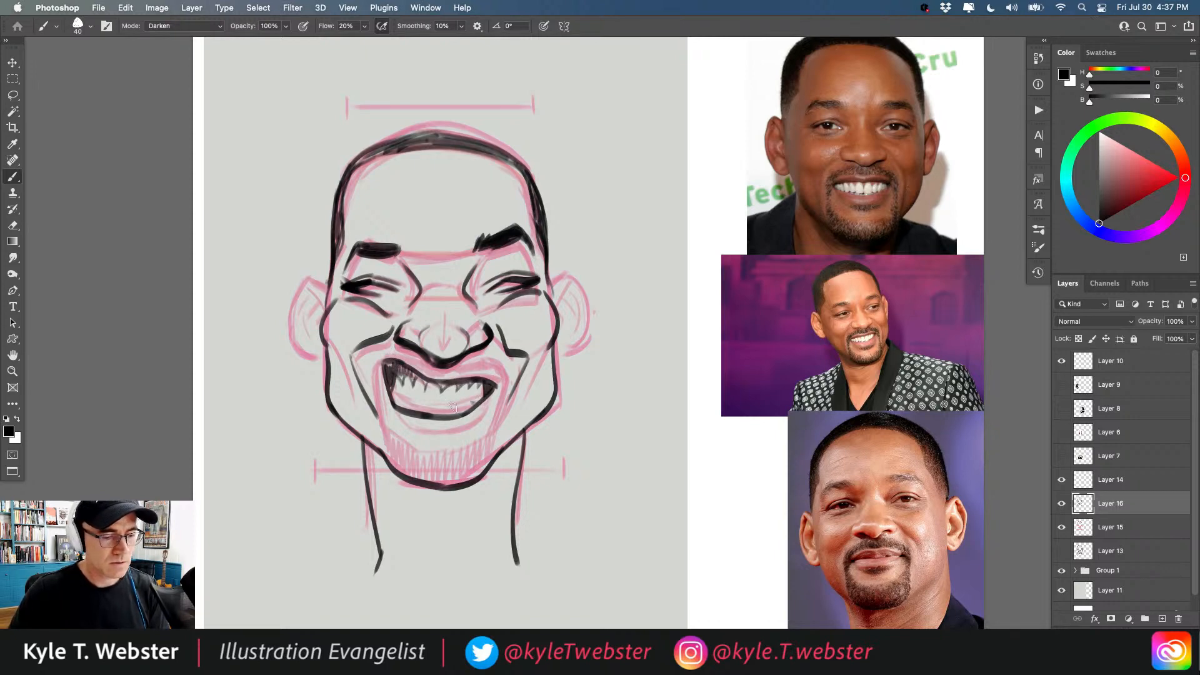
mouse_move(452, 405)
mouse_down()
mouse_move(383, 390)
mouse_move(396, 400)
mouse_up()
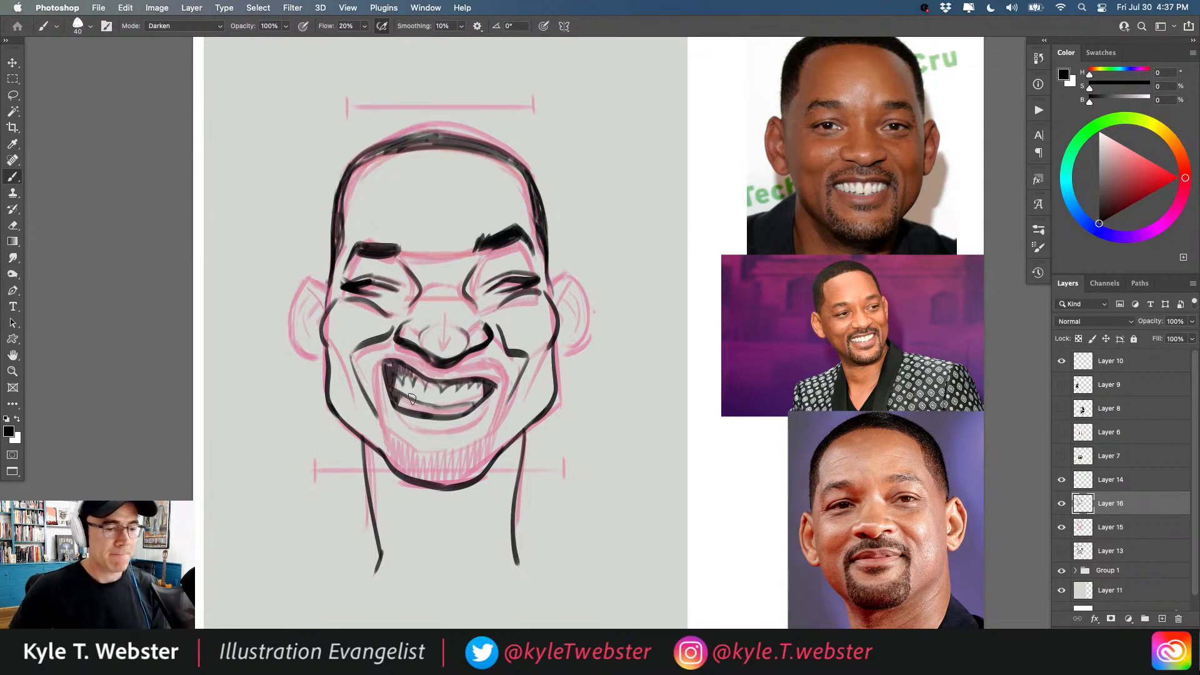
mouse_move(412, 398)
mouse_down()
mouse_move(470, 406)
mouse_move(398, 405)
mouse_up()
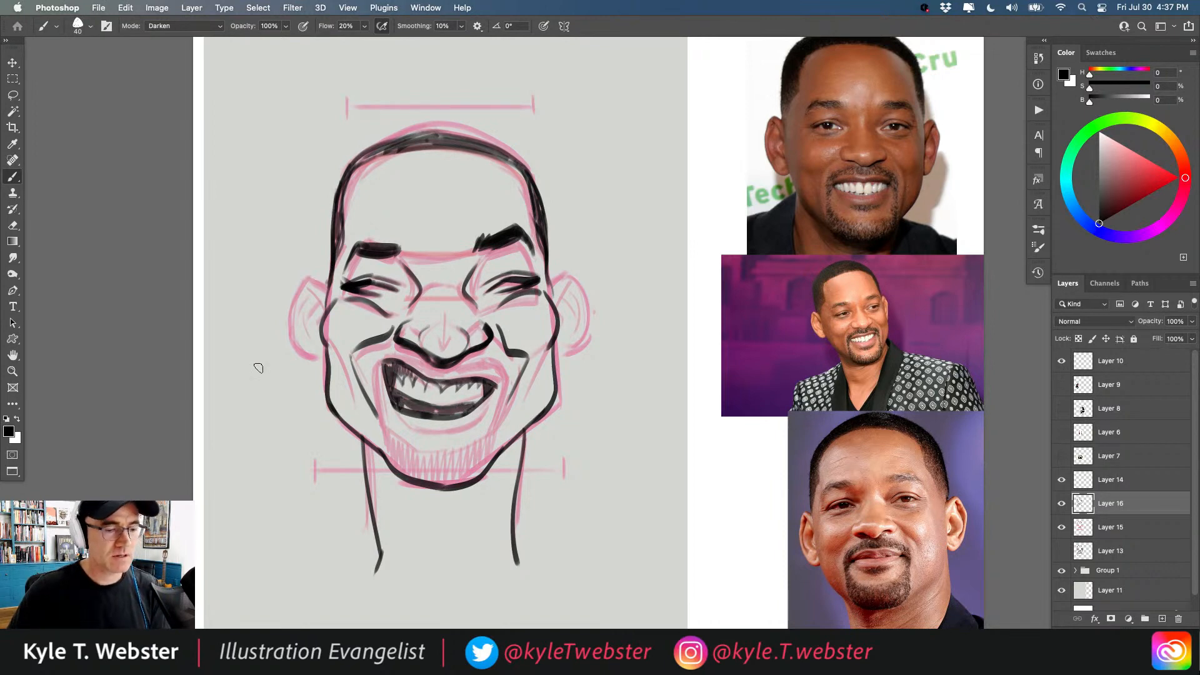
Ink the lower lip contour beneath the open mouth, outline the upper lip and reinforce the mouth corners.
mouse_move(483, 416)
mouse_down()
mouse_move(459, 431)
mouse_move(412, 431)
mouse_move(389, 421)
mouse_move(383, 387)
mouse_up()
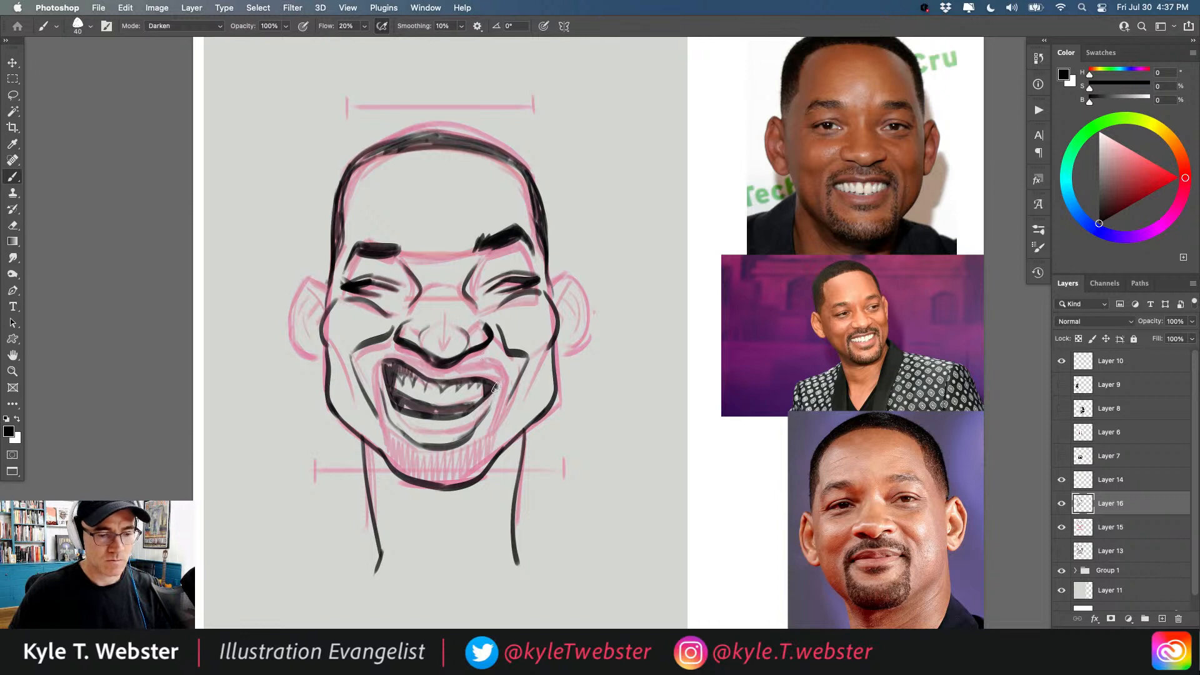
mouse_move(495, 387)
mouse_down()
mouse_move(466, 366)
mouse_move(421, 367)
mouse_up()
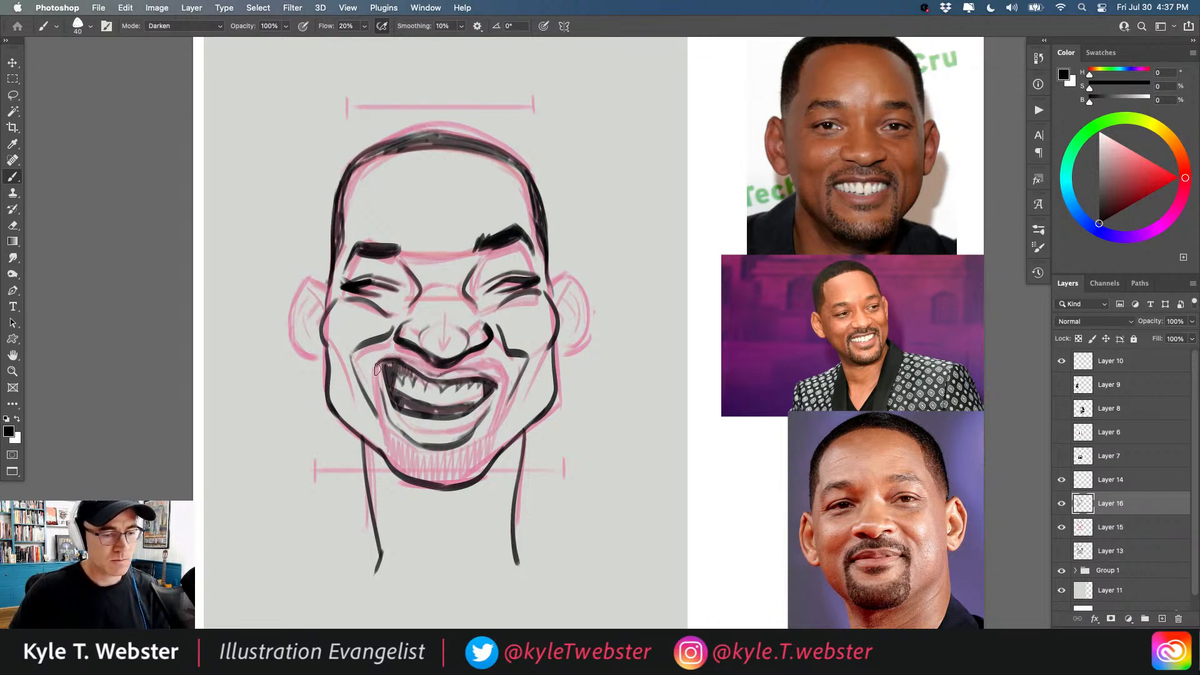
drag(489, 383, 498, 389)
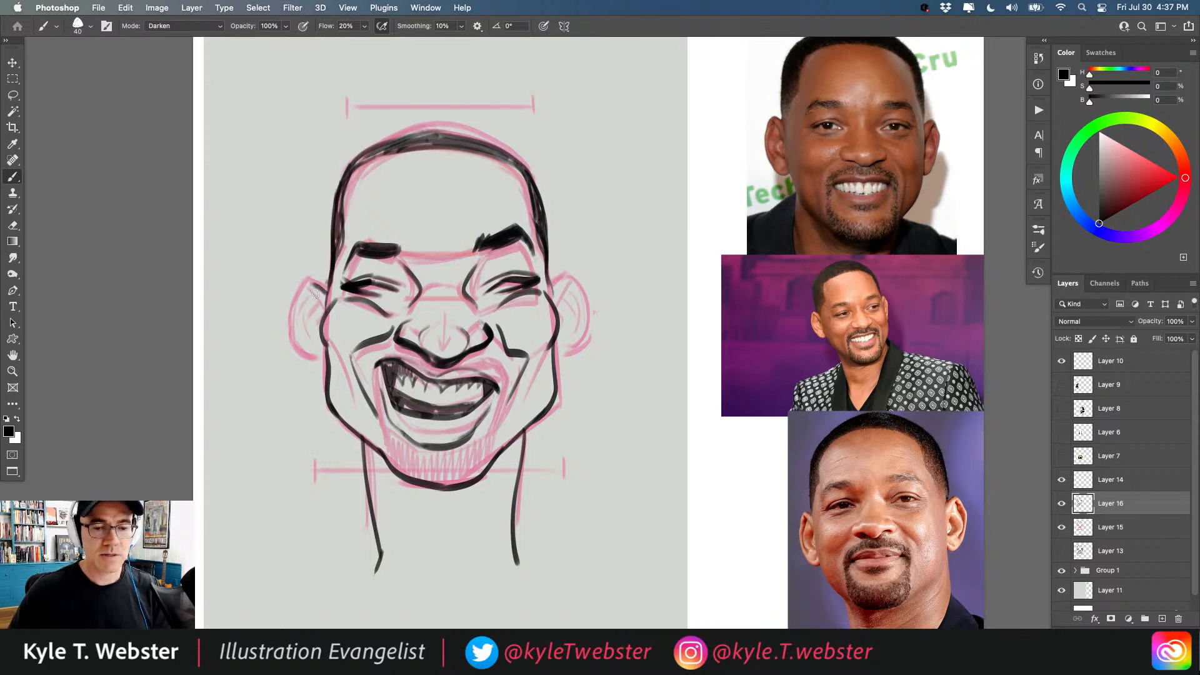
mouse_move(326, 292)
mouse_down()
mouse_move(308, 285)
mouse_move(301, 318)
mouse_move(299, 349)
mouse_move(320, 370)
mouse_up()
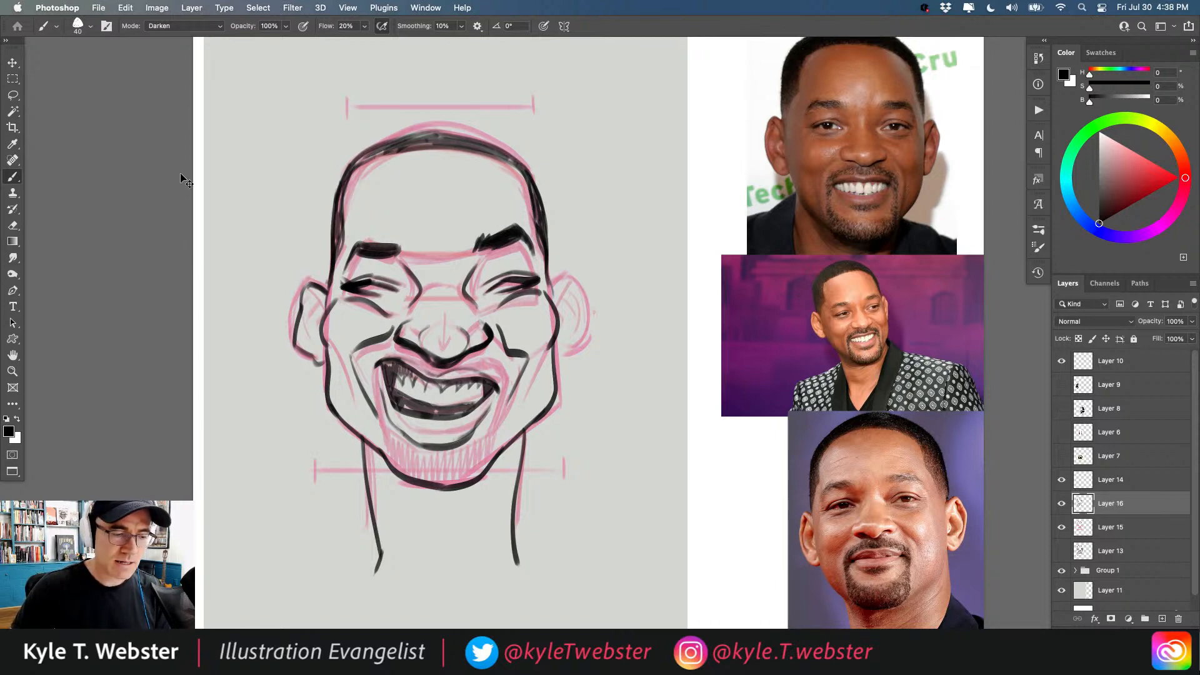
key(super+z)
key(super+z)
key(super+z)
key(super+z)
key(super+z)
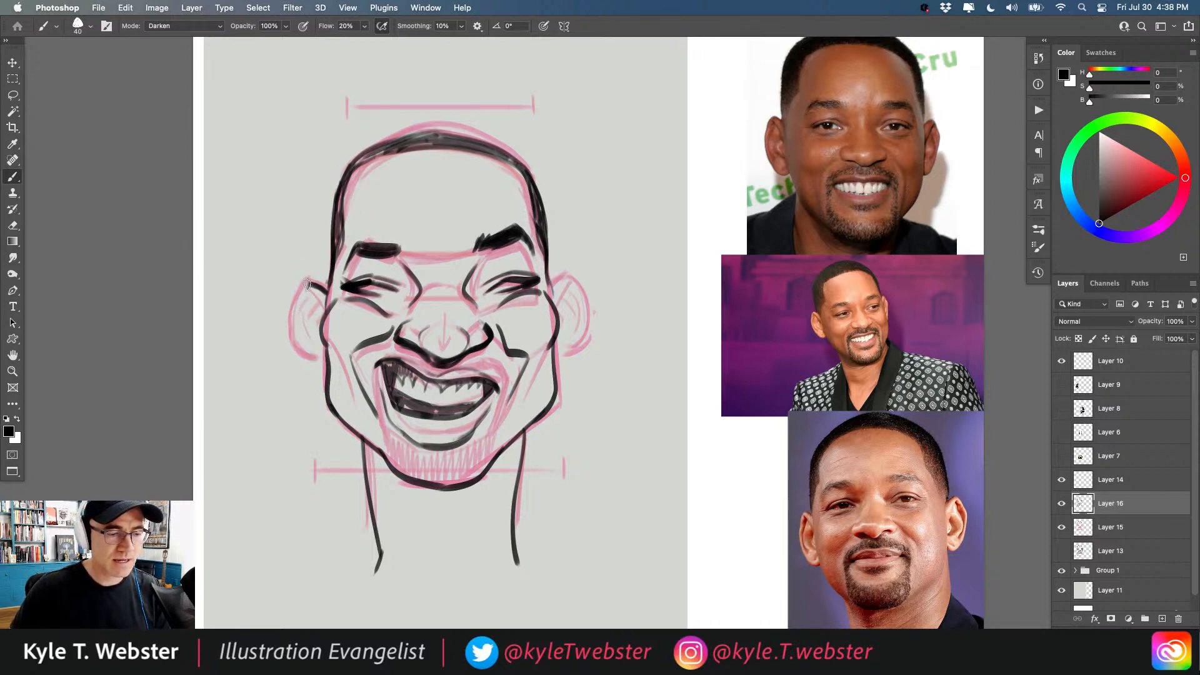
Ink the outer outlines of both ears and add the curved inner folds inside each one.
mouse_move(307, 284)
mouse_down()
mouse_move(289, 323)
mouse_move(294, 312)
mouse_move(324, 360)
mouse_up()
key(super+z)
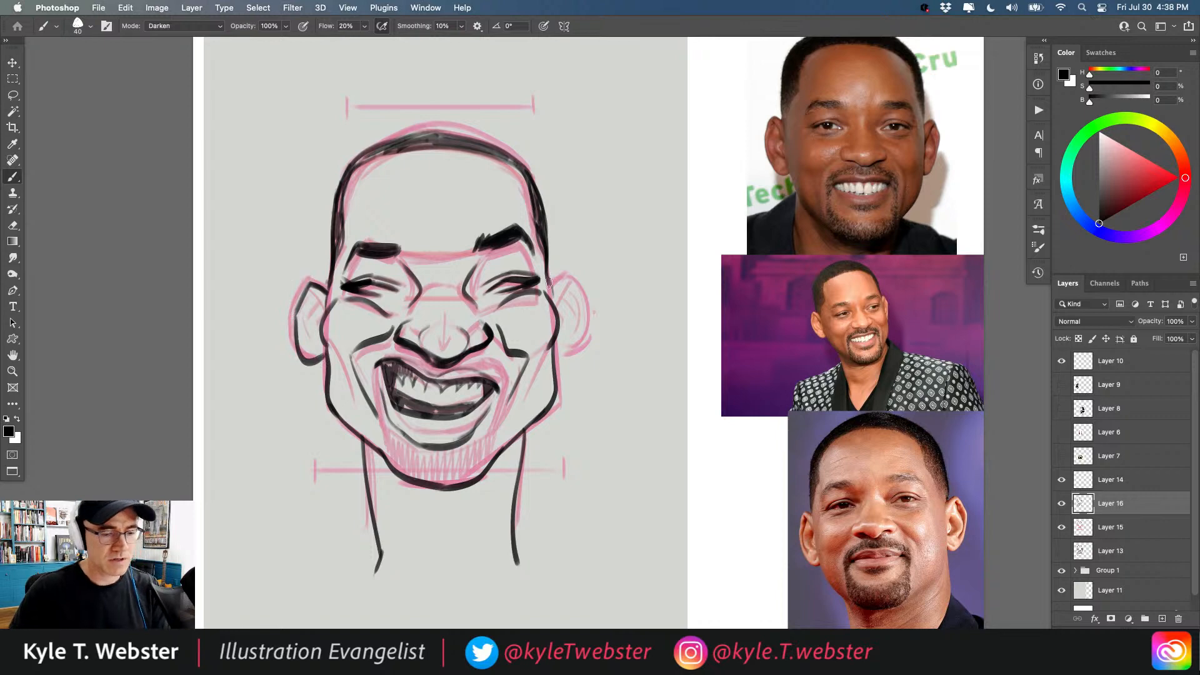
mouse_move(550, 288)
mouse_down()
mouse_move(568, 270)
mouse_move(584, 341)
mouse_move(550, 354)
mouse_up()
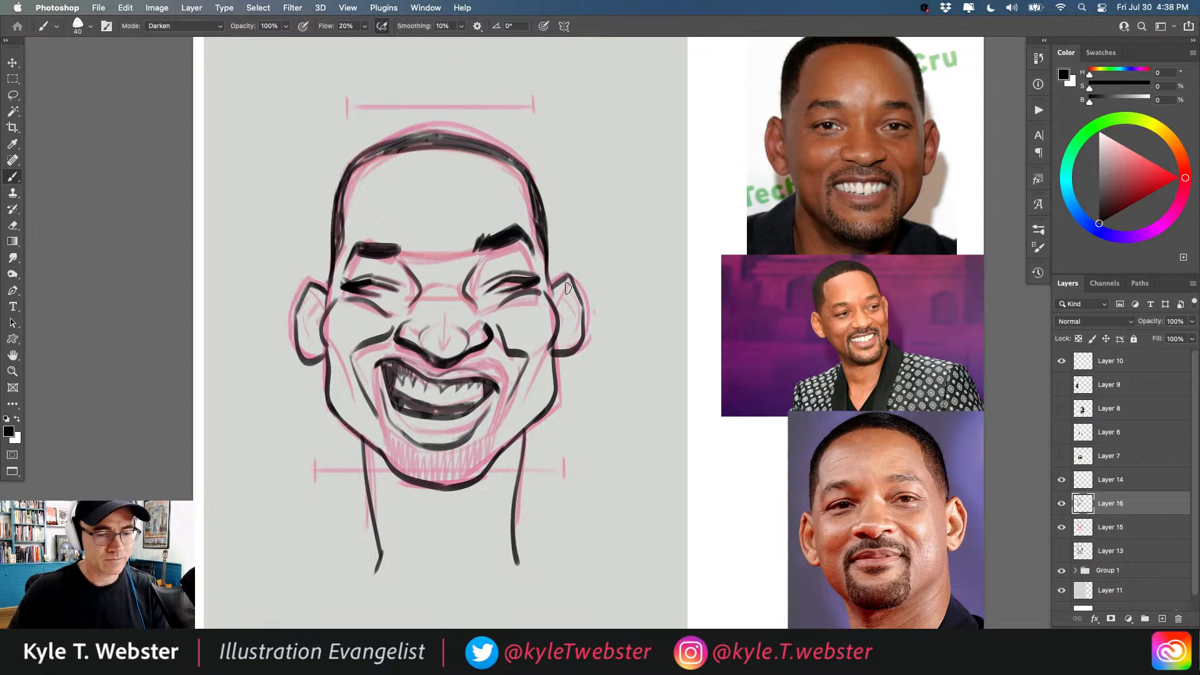
drag(567, 288, 557, 324)
drag(312, 290, 323, 319)
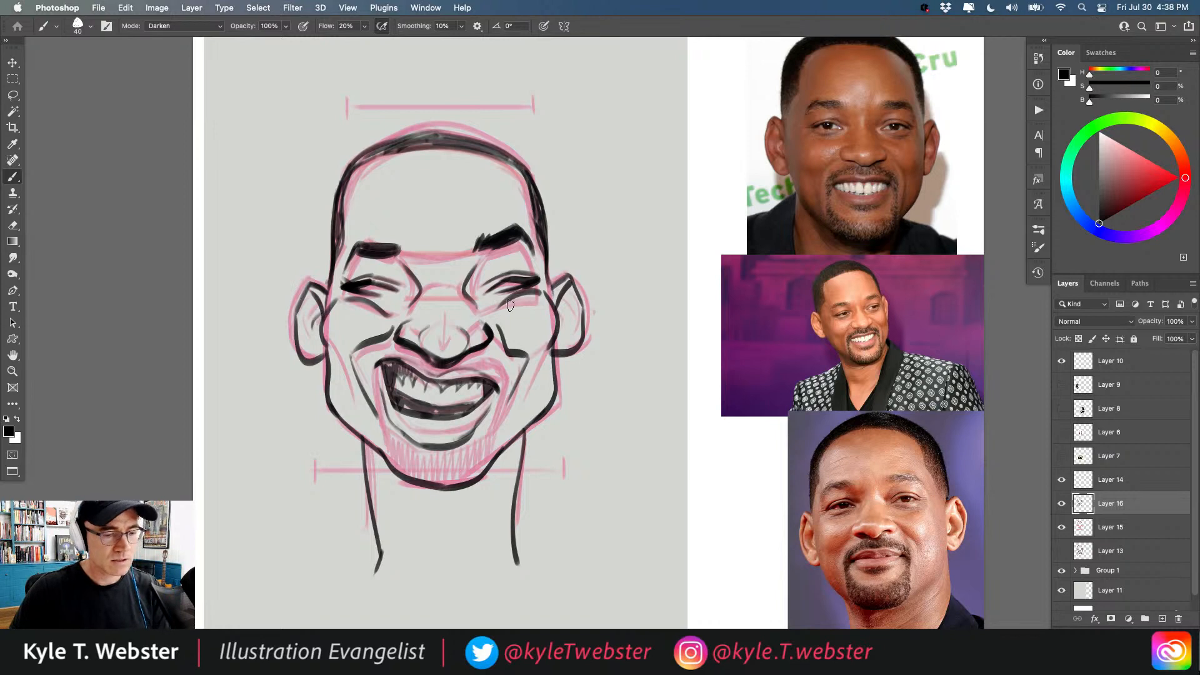
drag(557, 306, 574, 321)
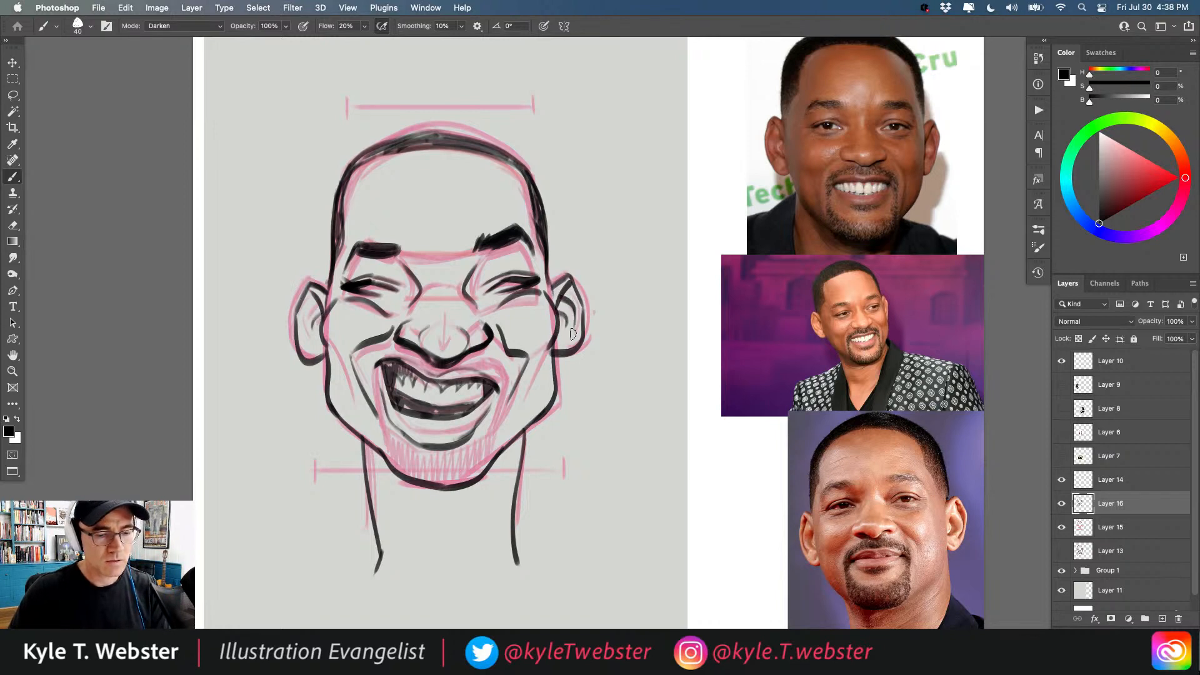
drag(309, 298, 314, 339)
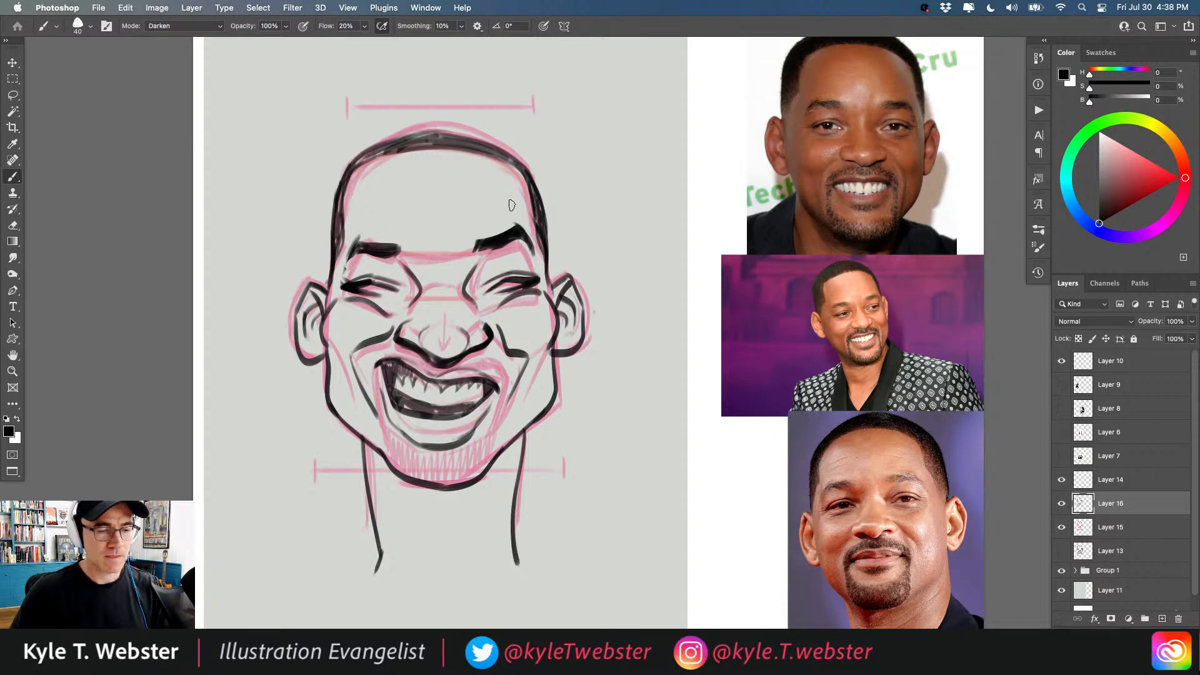
Add short, light crease strokes on the forehead above both eyebrows.
drag(465, 226, 498, 205)
drag(446, 220, 462, 211)
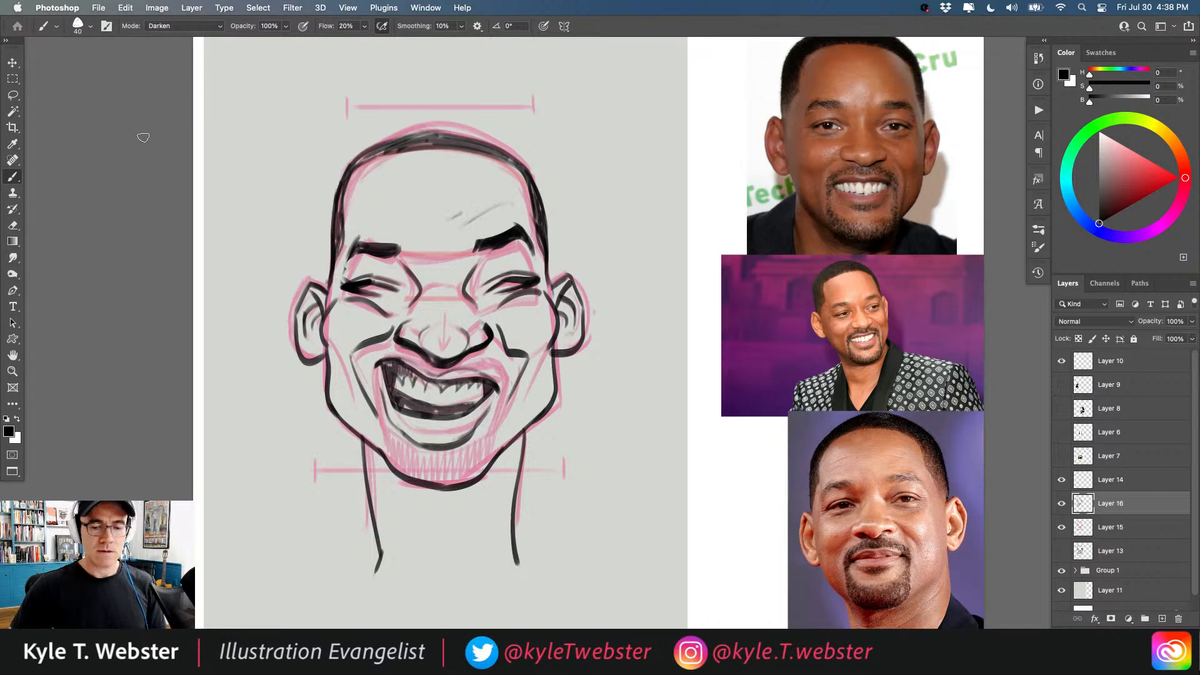
drag(386, 209, 365, 217)
Add dark irises between the lids of both squinting eyes.
drag(303, 338, 306, 291)
drag(370, 247, 372, 296)
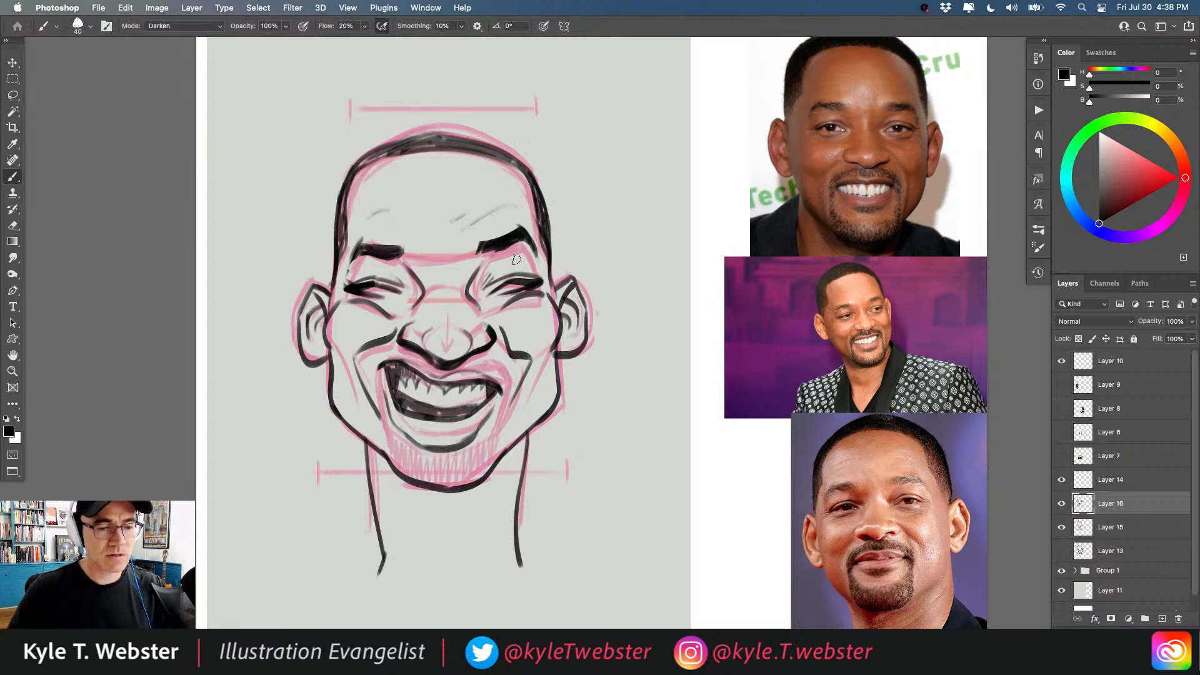
drag(505, 286, 513, 287)
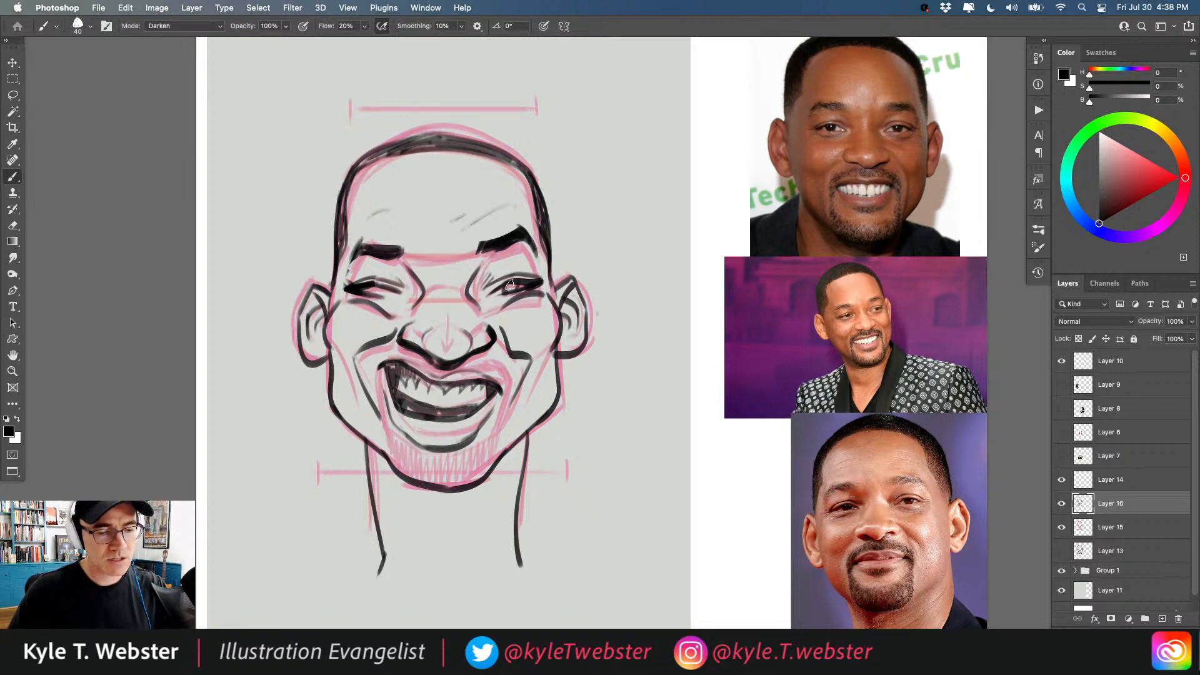
drag(366, 292, 371, 290)
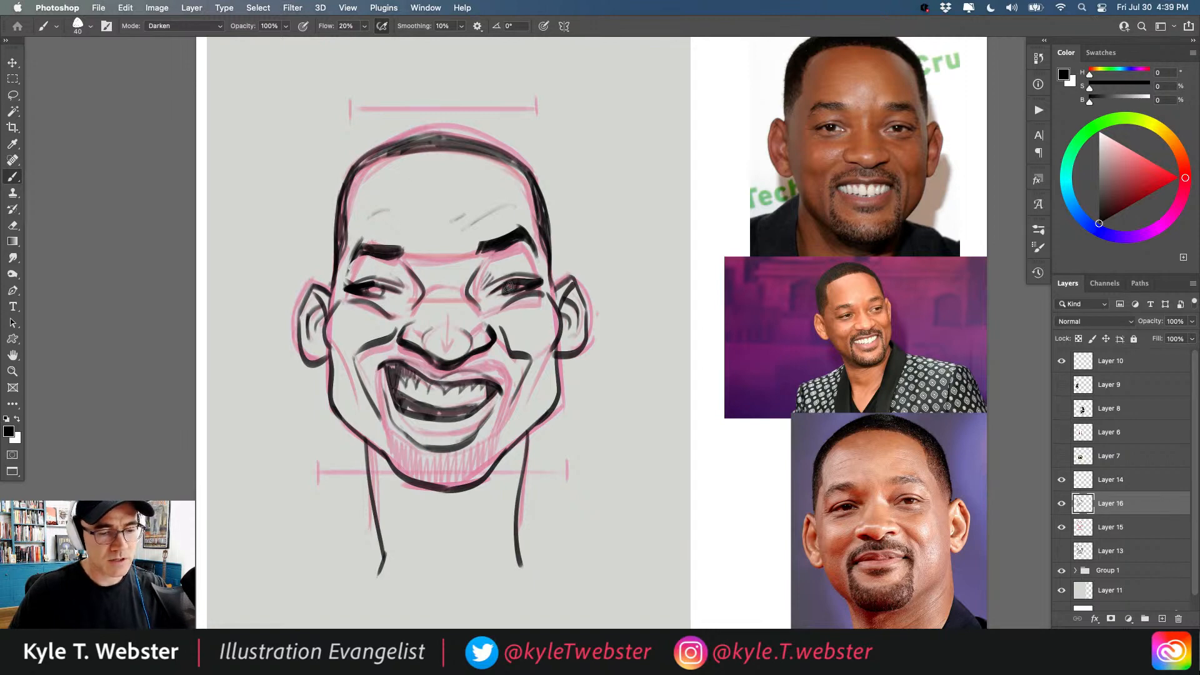
drag(368, 282, 392, 289)
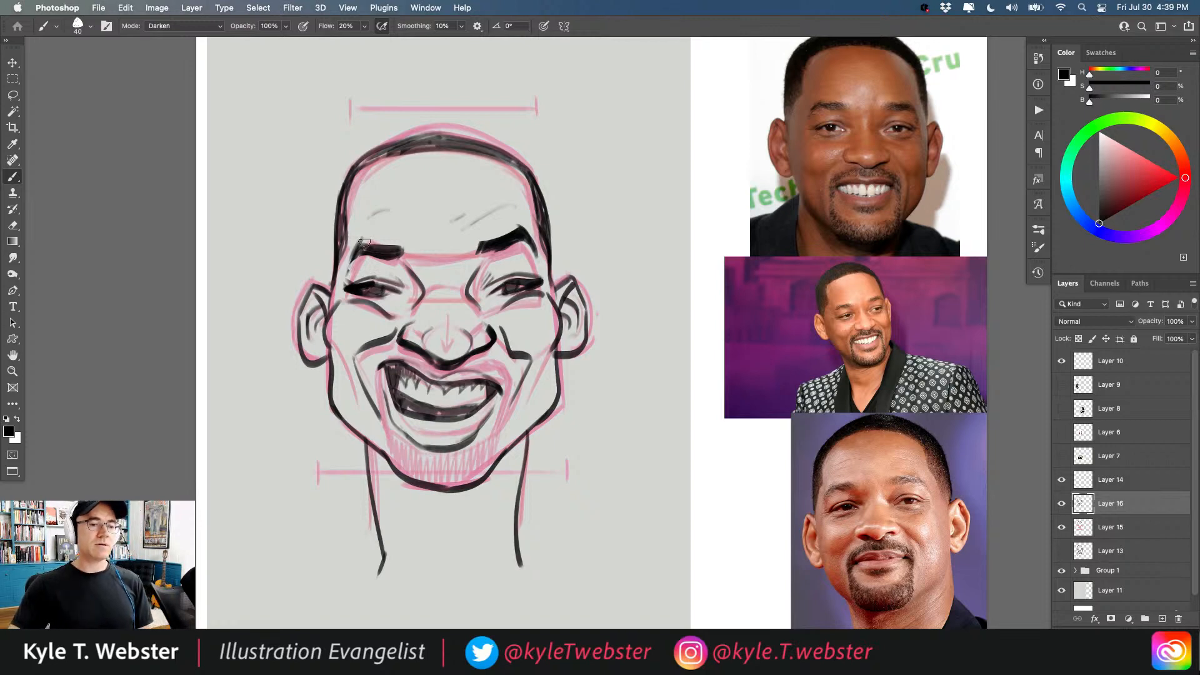
Draw a curved shadow edge across the neck beneath the chin and hatch the area between it and the jaw.
drag(277, 388, 272, 303)
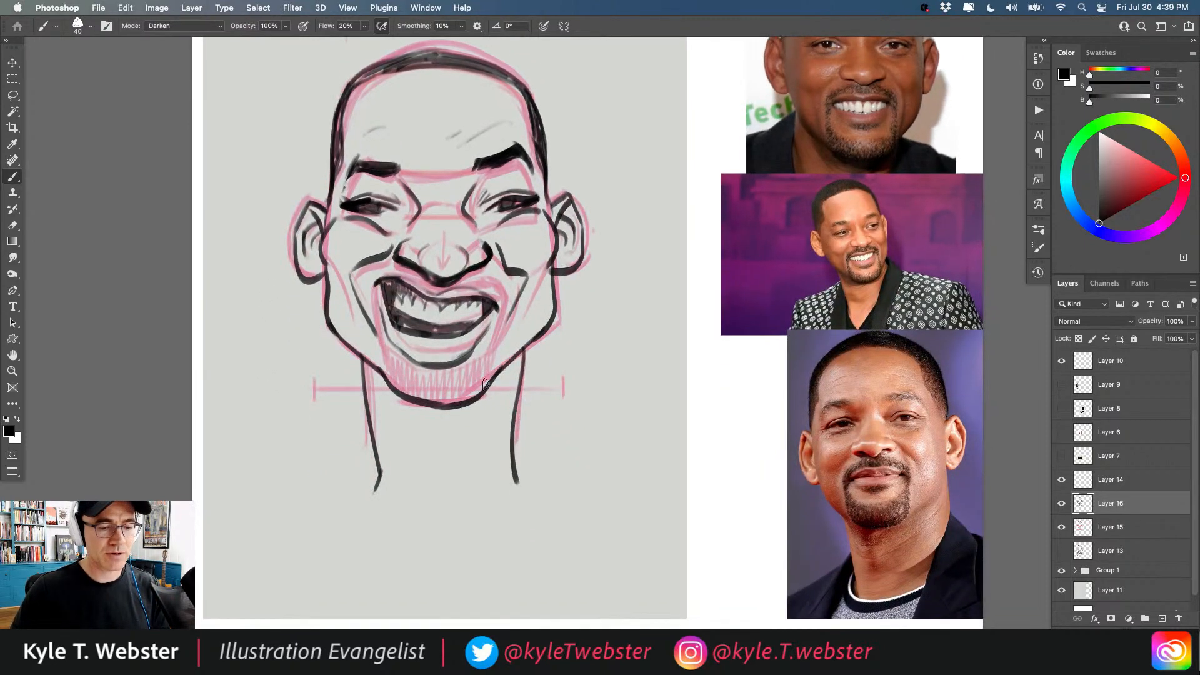
mouse_move(522, 362)
mouse_down()
mouse_move(486, 413)
mouse_move(413, 437)
mouse_move(359, 365)
mouse_up()
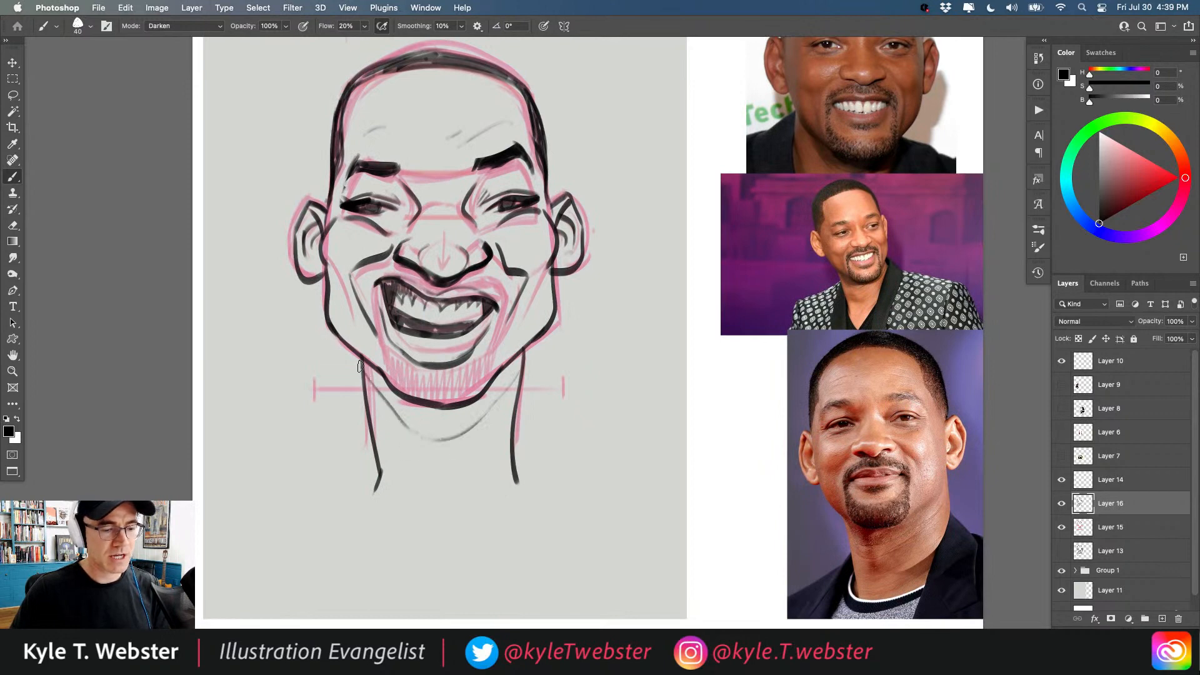
mouse_move(508, 370)
mouse_down()
mouse_move(461, 429)
mouse_move(459, 405)
mouse_move(443, 439)
mouse_move(441, 405)
mouse_move(427, 438)
mouse_move(425, 411)
mouse_move(416, 433)
mouse_move(364, 379)
mouse_up()
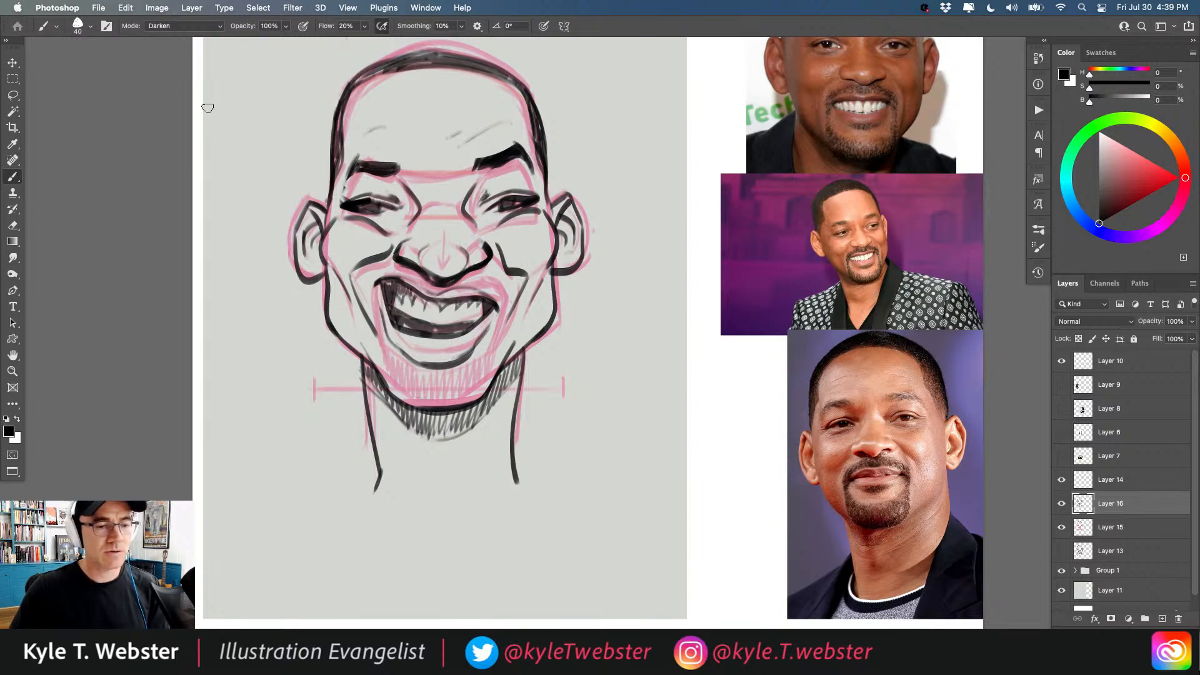
Hide the pink sketch on Layer 15 and hatch in the moustache and goatee around the mouth and across the chin.
click(1061, 527)
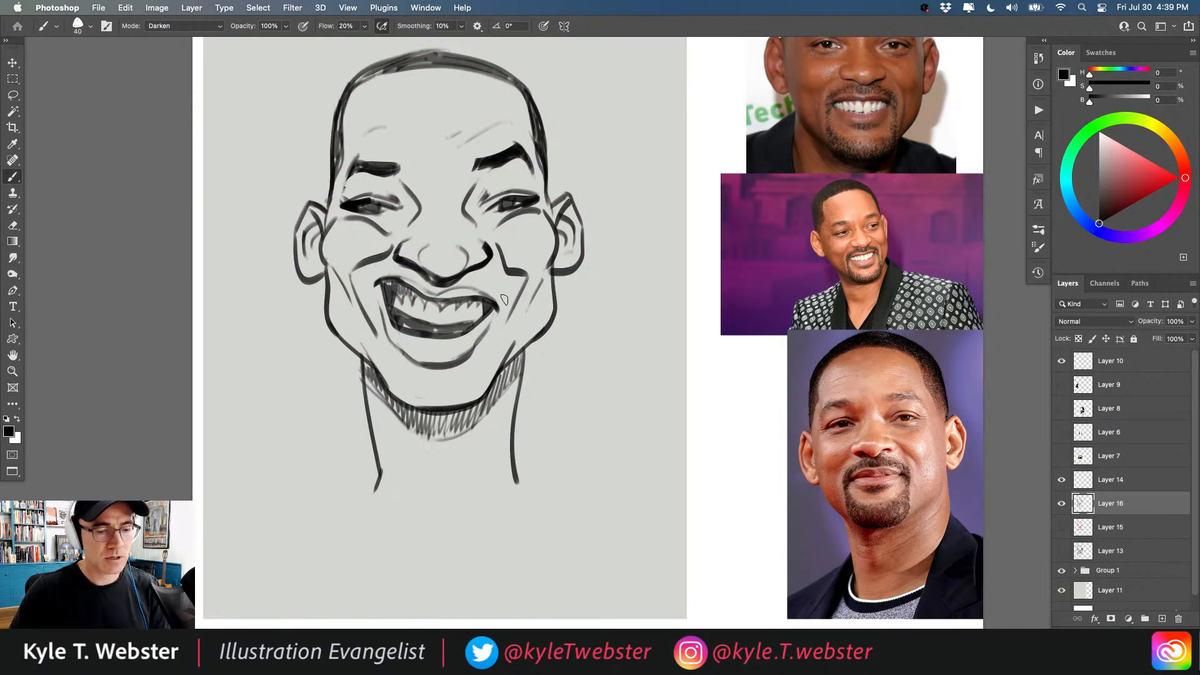
mouse_move(505, 296)
mouse_down()
mouse_move(487, 361)
mouse_move(493, 333)
mouse_up()
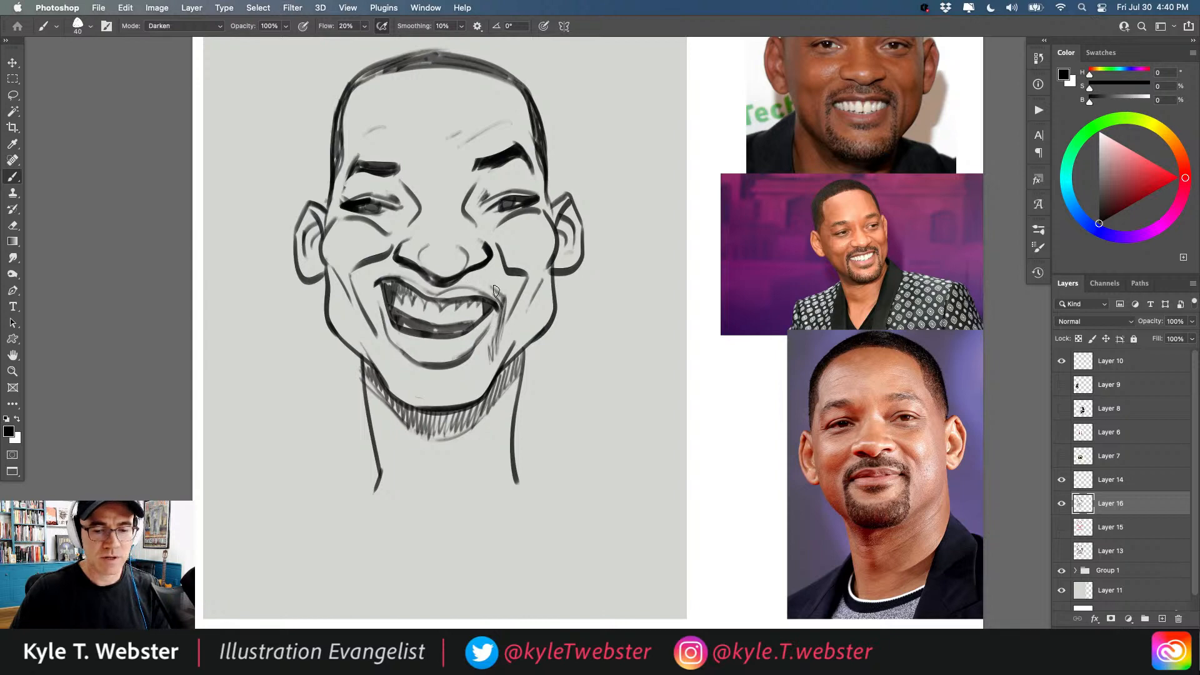
drag(498, 298, 462, 281)
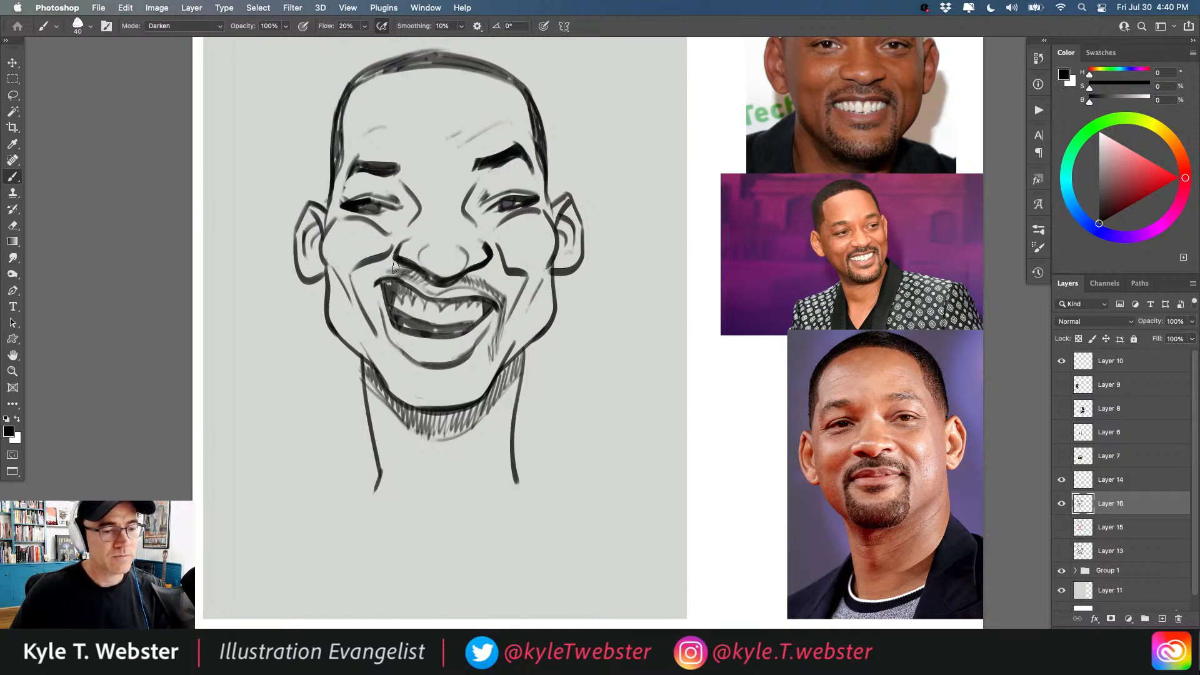
mouse_move(393, 265)
mouse_down()
mouse_move(369, 295)
mouse_move(384, 261)
mouse_move(365, 289)
mouse_move(373, 315)
mouse_move(364, 286)
mouse_move(383, 305)
mouse_move(362, 277)
mouse_move(396, 389)
mouse_up()
mouse_move(495, 335)
mouse_down()
mouse_move(442, 388)
mouse_move(410, 383)
mouse_up()
key(super+z)
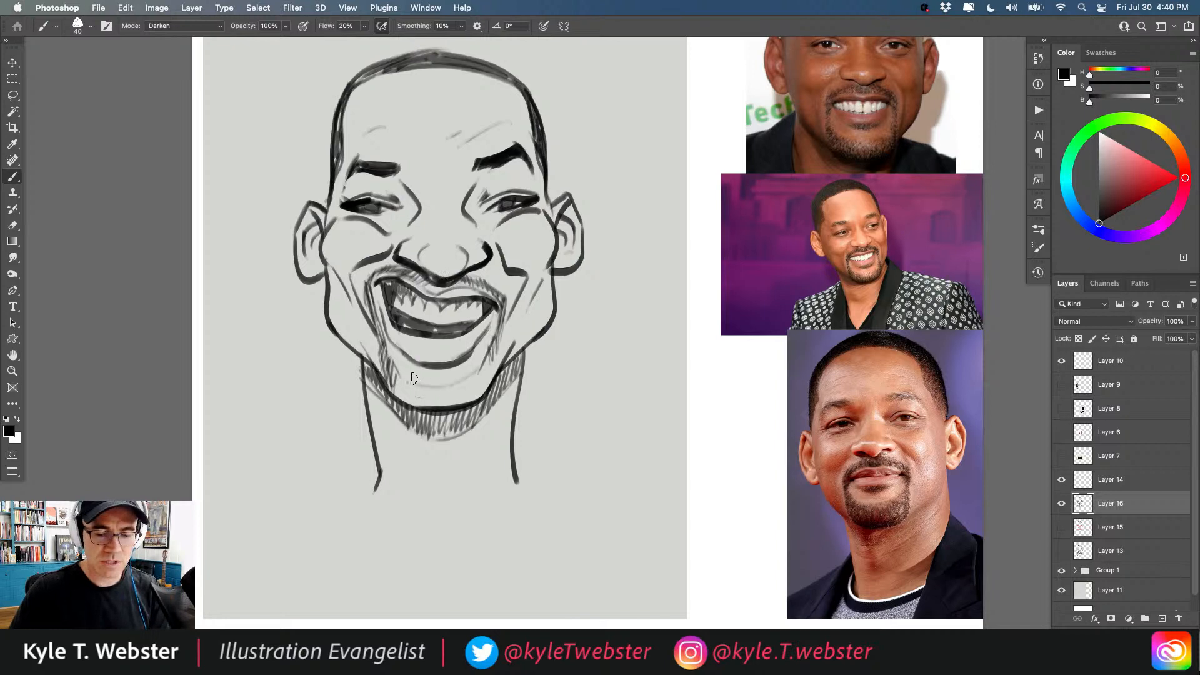
mouse_move(495, 344)
mouse_down()
mouse_move(474, 403)
mouse_move(469, 380)
mouse_move(463, 398)
mouse_move(453, 386)
mouse_move(434, 403)
mouse_move(428, 390)
mouse_move(416, 405)
mouse_move(385, 378)
mouse_up()
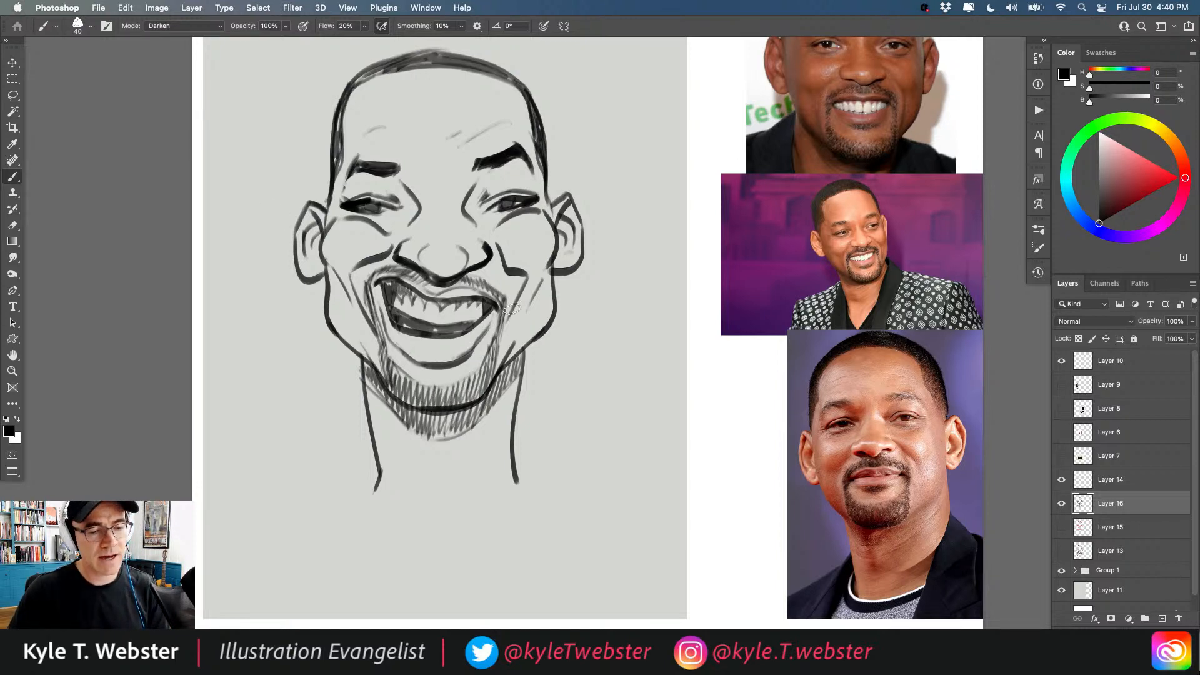
Fill the neck shadow beneath the jaw with solid black and darken the underside of the nose and the inner eye lines.
mouse_move(520, 356)
mouse_down()
mouse_move(458, 430)
mouse_move(444, 396)
mouse_move(441, 419)
mouse_move(421, 413)
mouse_move(436, 432)
mouse_move(362, 365)
mouse_move(373, 394)
mouse_move(436, 438)
mouse_move(435, 422)
mouse_move(418, 434)
mouse_move(503, 386)
mouse_up()
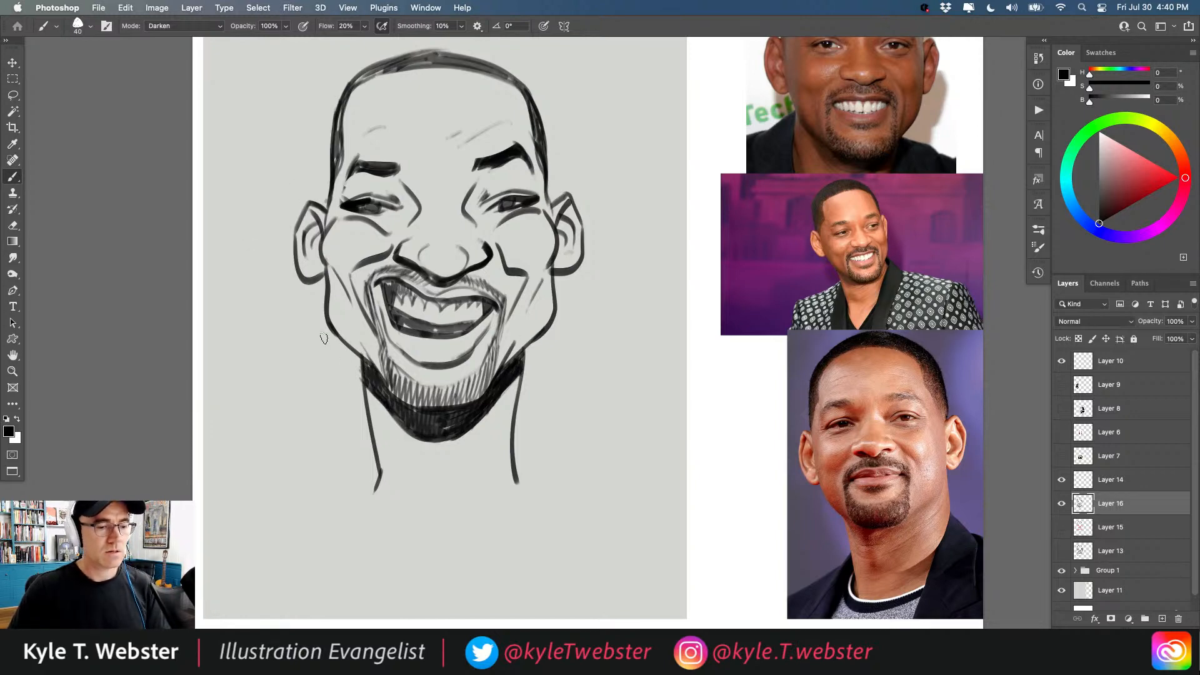
drag(481, 265, 432, 281)
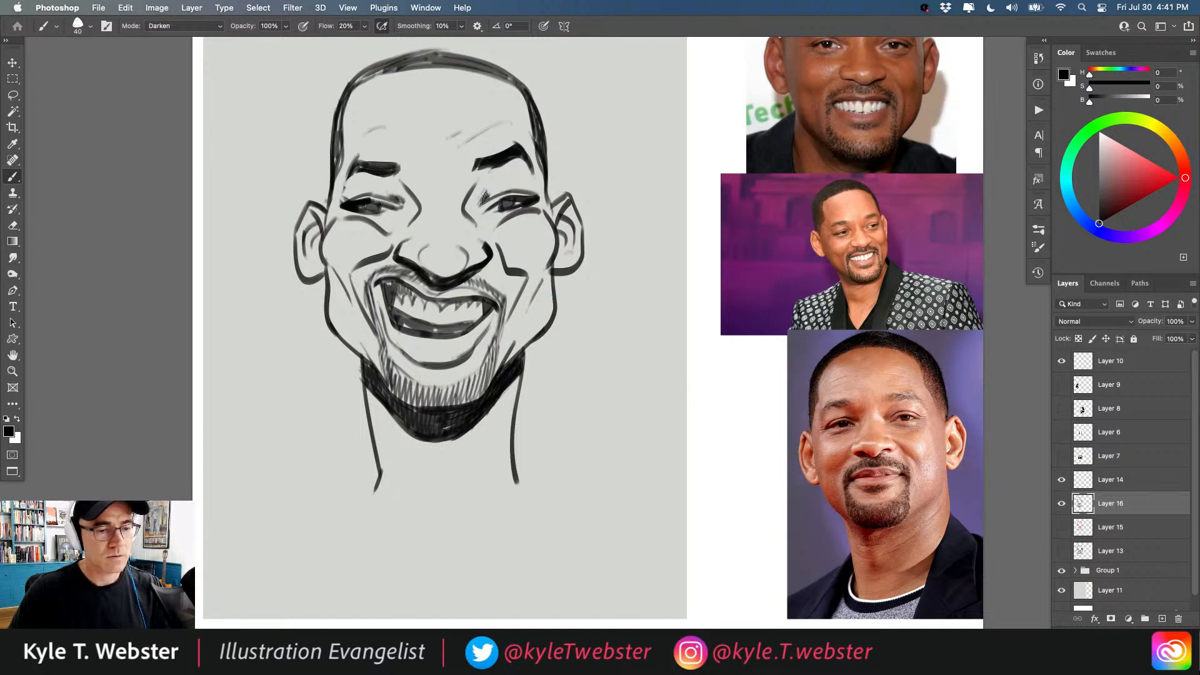
drag(482, 203, 488, 207)
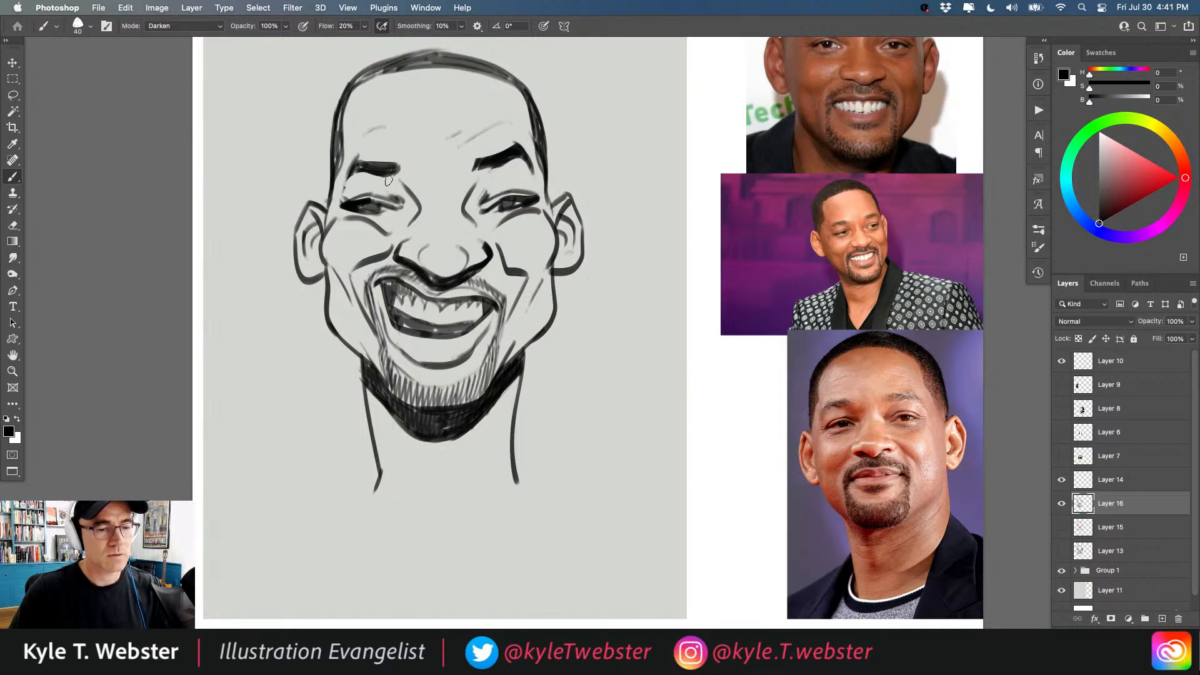
drag(395, 206, 379, 213)
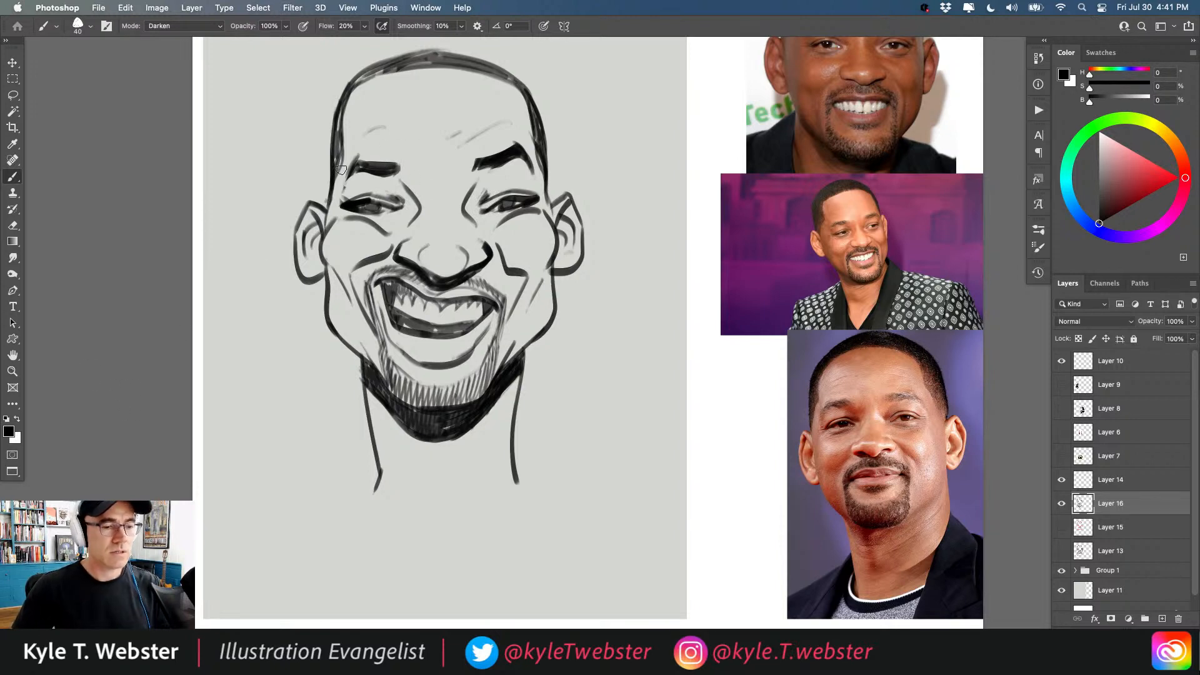
Redraw the top of the skull with a slightly higher curve and darken the hair down both sides to the ears.
scroll(341, 170, up, 2)
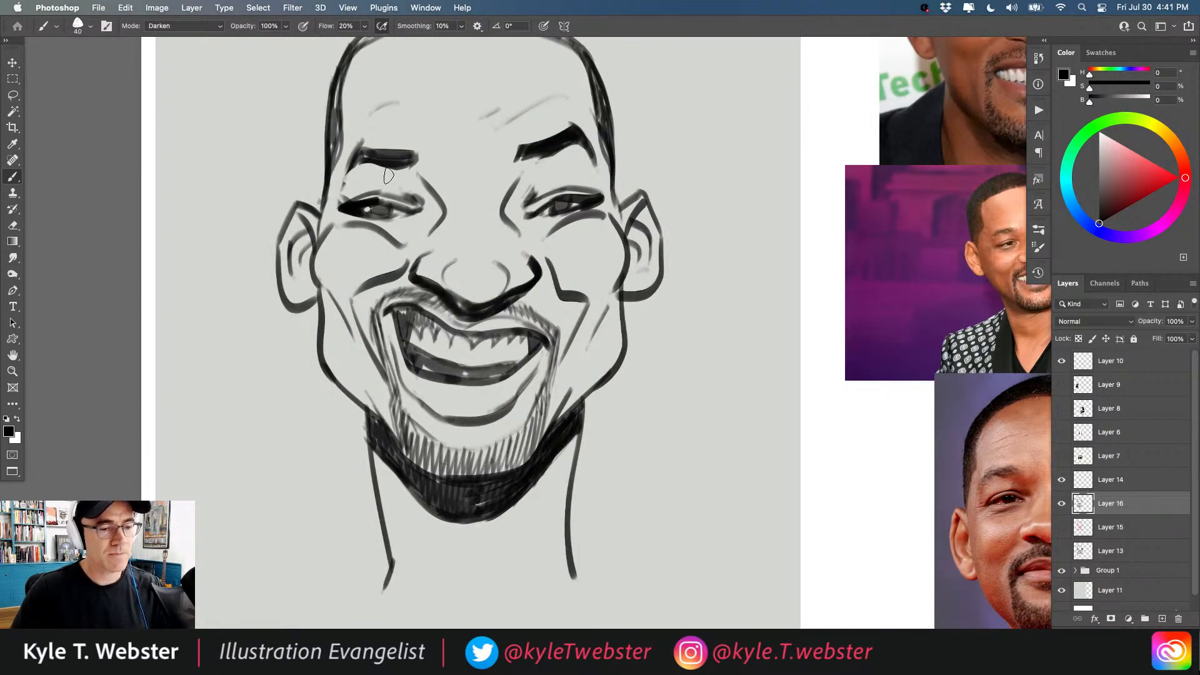
scroll(313, 408, down, 2)
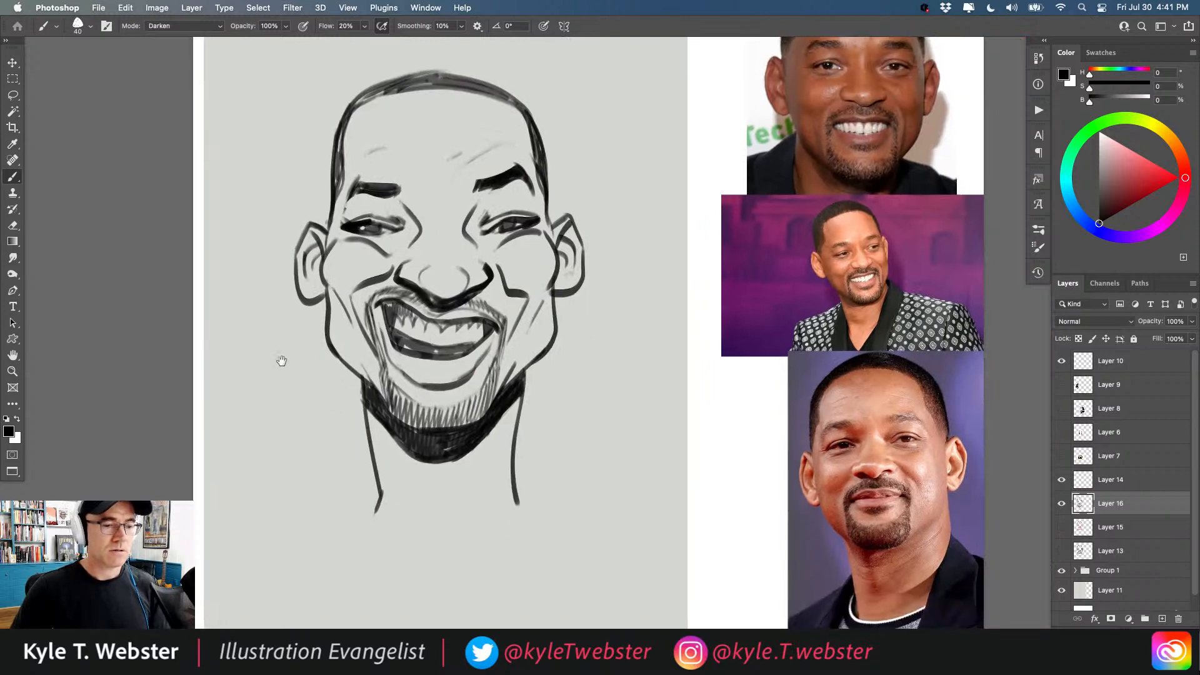
drag(301, 377, 295, 433)
drag(293, 261, 287, 305)
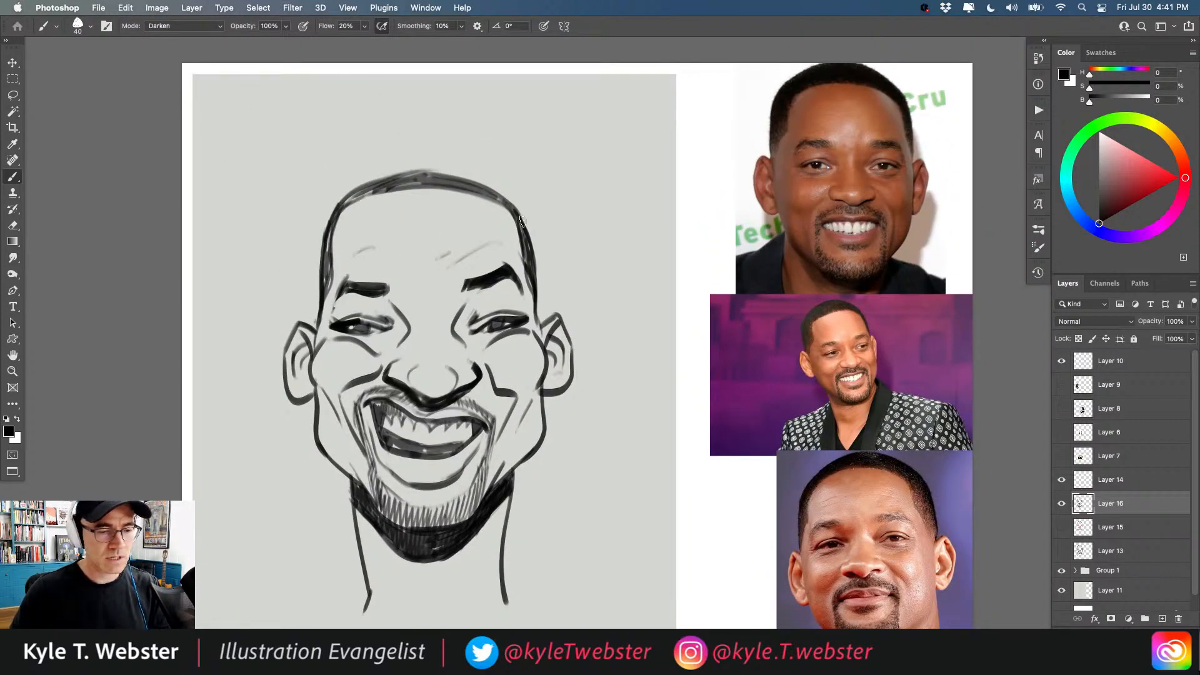
mouse_move(522, 221)
mouse_down()
mouse_move(450, 152)
mouse_move(514, 213)
mouse_move(454, 164)
mouse_move(396, 162)
mouse_move(419, 157)
mouse_move(350, 189)
mouse_move(381, 167)
mouse_move(335, 222)
mouse_up()
drag(369, 177, 329, 222)
mouse_move(535, 315)
mouse_down()
mouse_move(523, 296)
mouse_move(539, 262)
mouse_move(532, 233)
mouse_up()
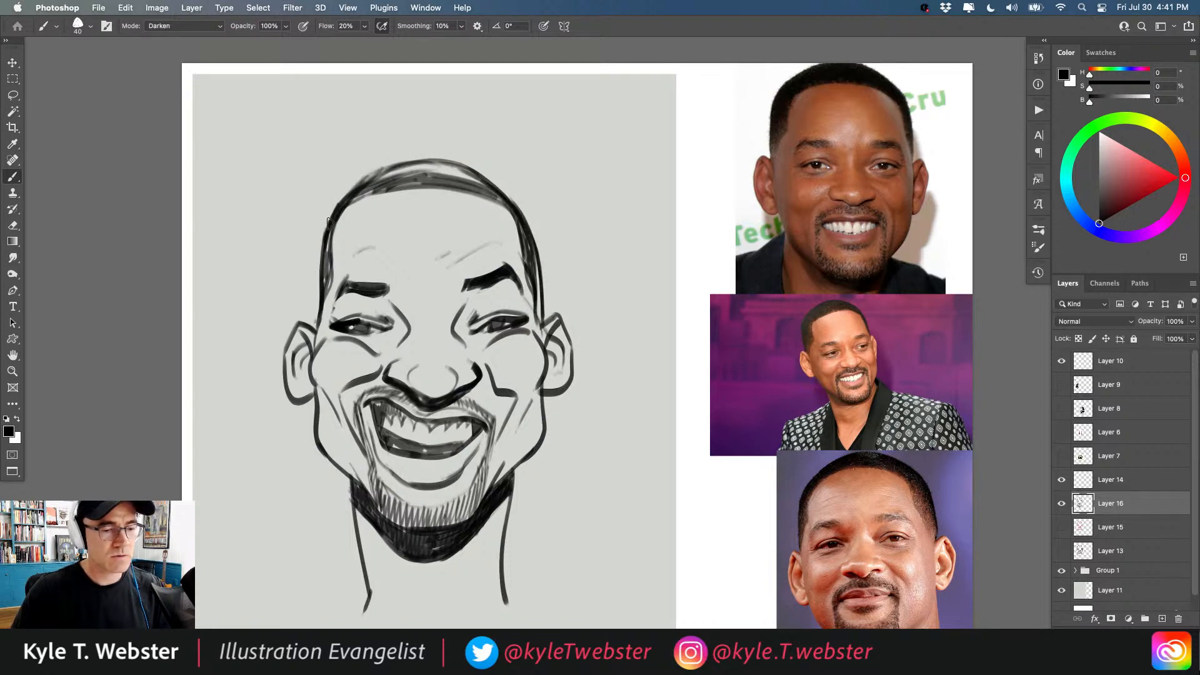
drag(344, 194, 310, 327)
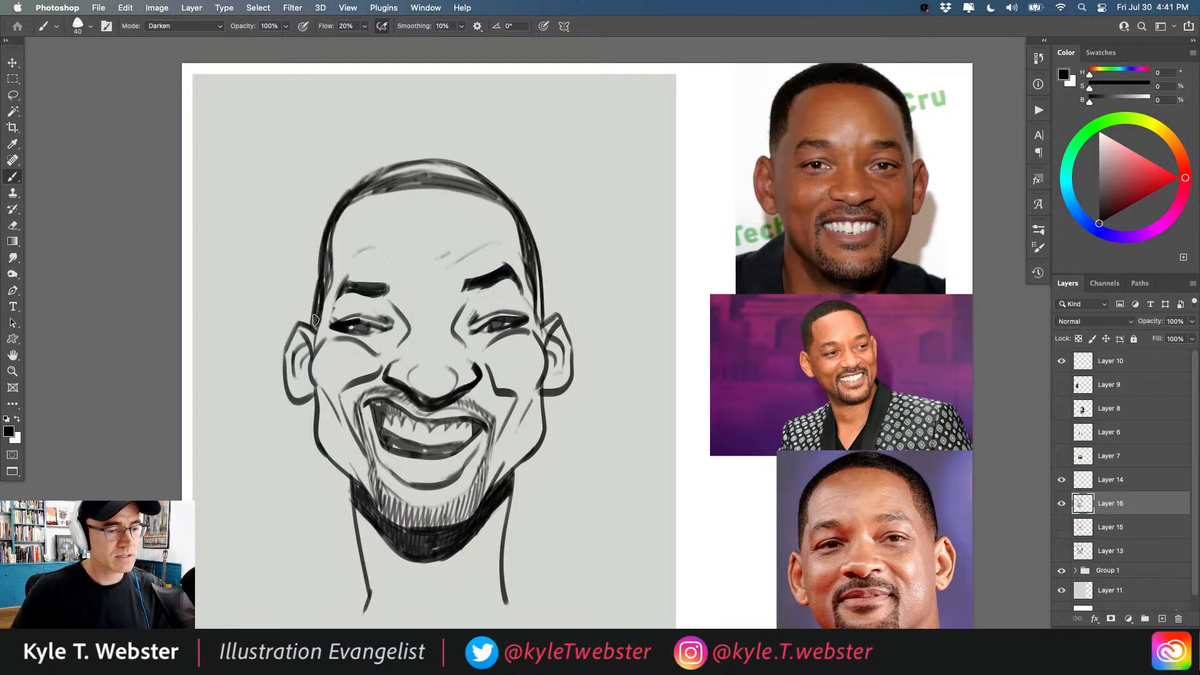
mouse_move(540, 323)
mouse_down()
mouse_move(535, 265)
mouse_move(511, 215)
mouse_move(472, 186)
mouse_move(390, 171)
mouse_move(332, 224)
mouse_up()
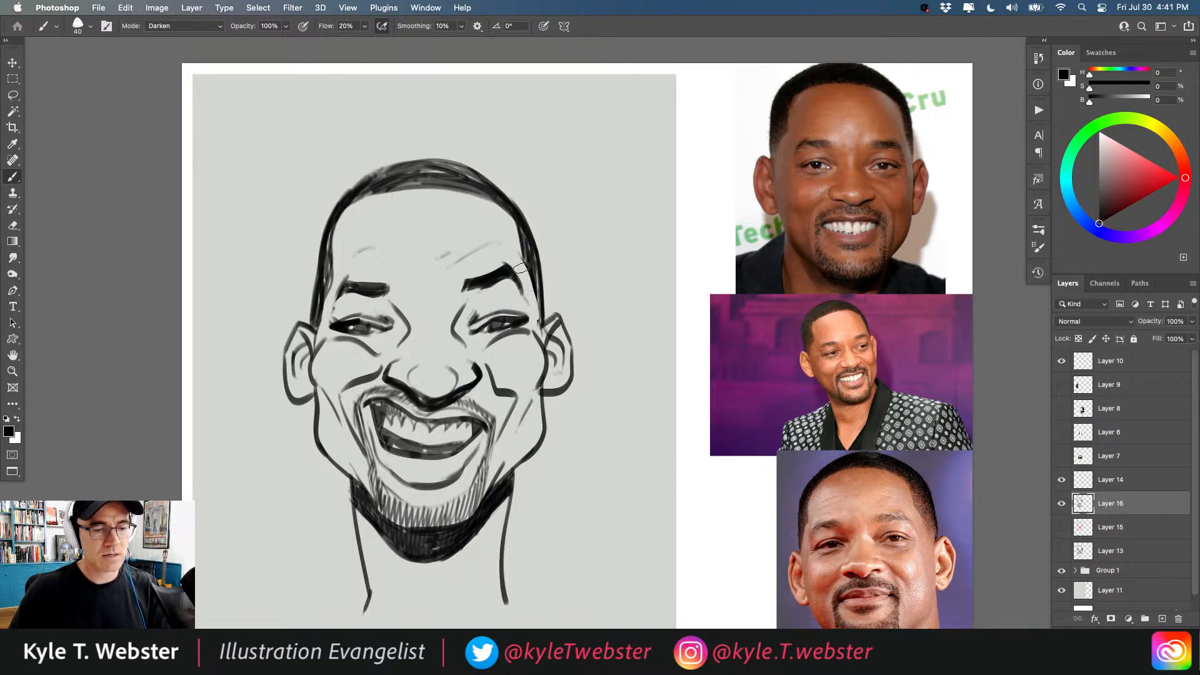
Raise the hairline by trimming the lower edge of the hair band, and thicken the hair along both temples.
mouse_move(523, 265)
mouse_down()
mouse_move(515, 239)
mouse_move(447, 186)
mouse_up()
mouse_move(513, 230)
mouse_down()
mouse_move(438, 186)
mouse_move(411, 191)
mouse_up()
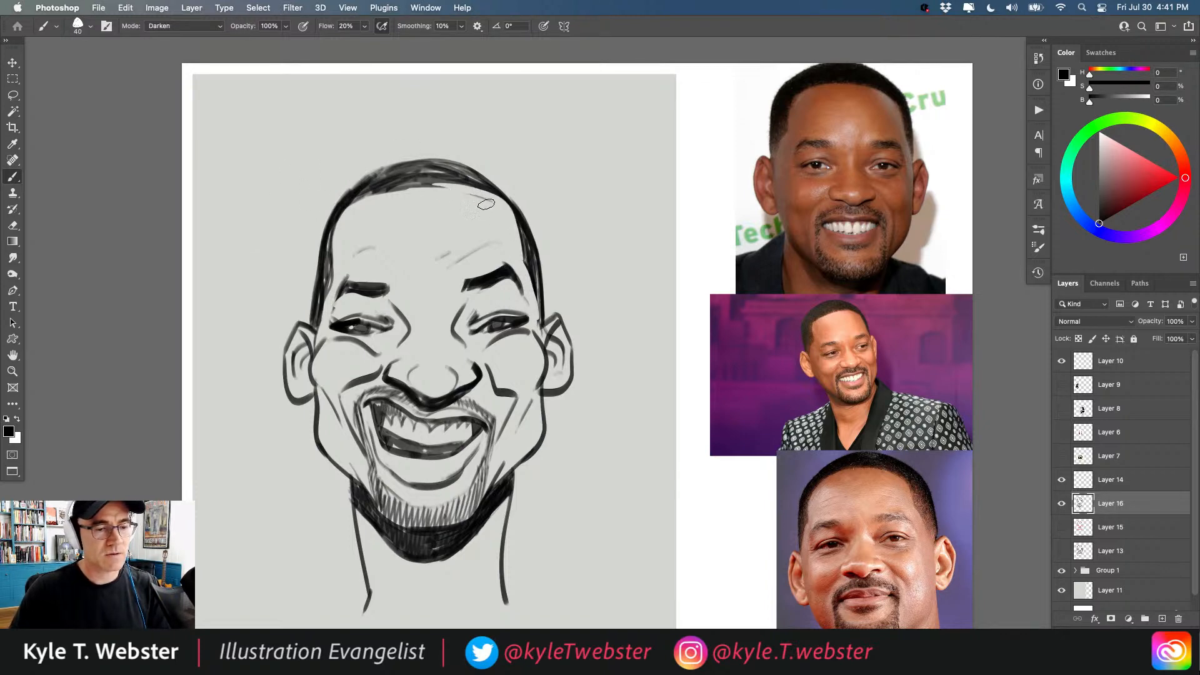
drag(486, 204, 383, 191)
mouse_move(487, 203)
mouse_down()
mouse_move(371, 196)
mouse_move(470, 196)
mouse_move(348, 209)
mouse_move(363, 194)
mouse_move(332, 257)
mouse_move(347, 208)
mouse_up()
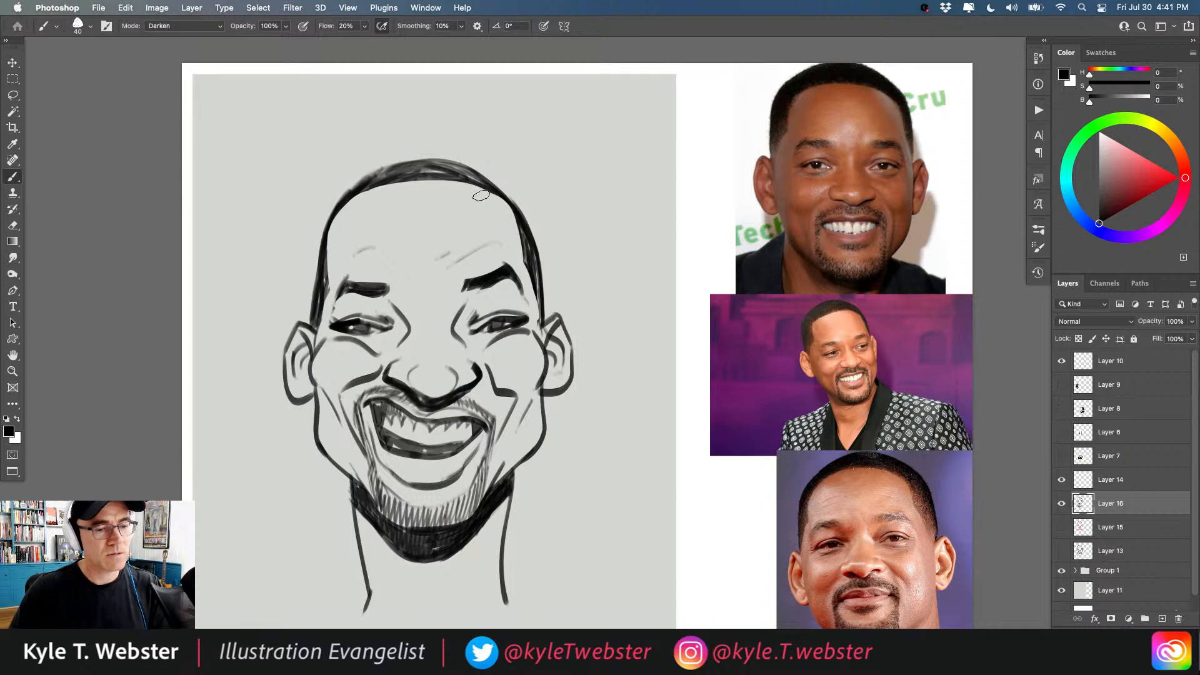
mouse_move(481, 196)
mouse_down()
mouse_move(518, 222)
mouse_move(524, 266)
mouse_move(526, 240)
mouse_up()
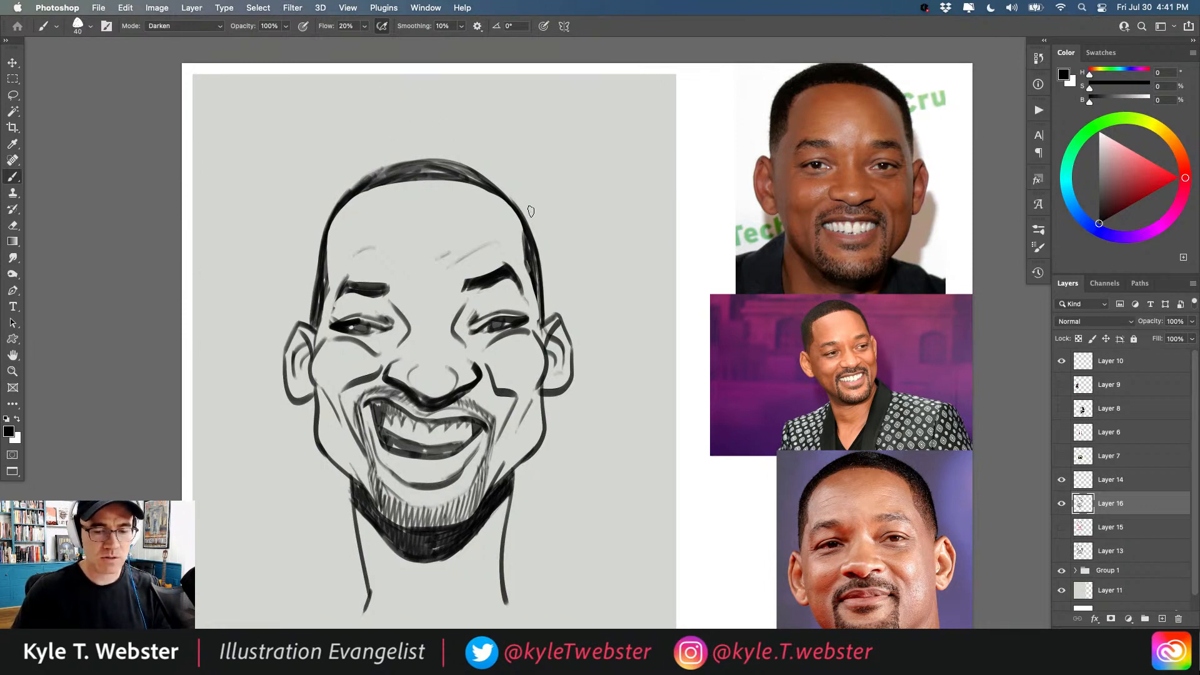
mouse_move(531, 268)
mouse_down()
mouse_move(495, 188)
mouse_move(533, 219)
mouse_move(516, 187)
mouse_move(481, 172)
mouse_move(514, 197)
mouse_move(462, 172)
mouse_move(383, 172)
mouse_move(322, 216)
mouse_move(315, 305)
mouse_up()
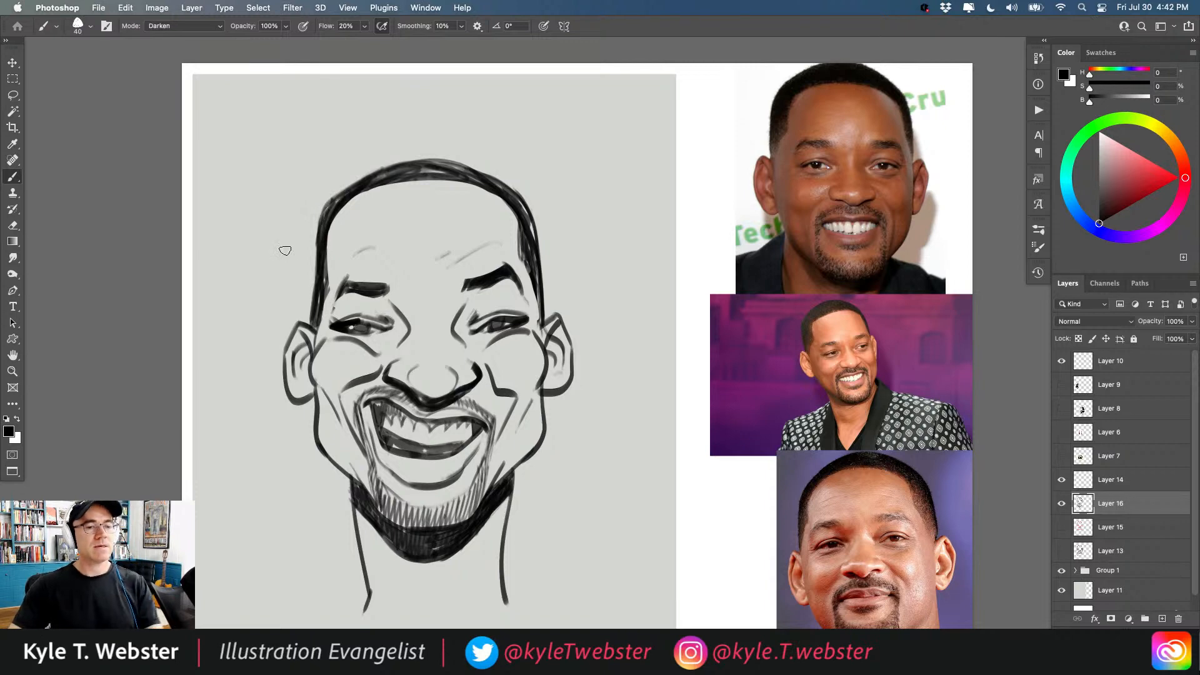
drag(521, 210, 539, 275)
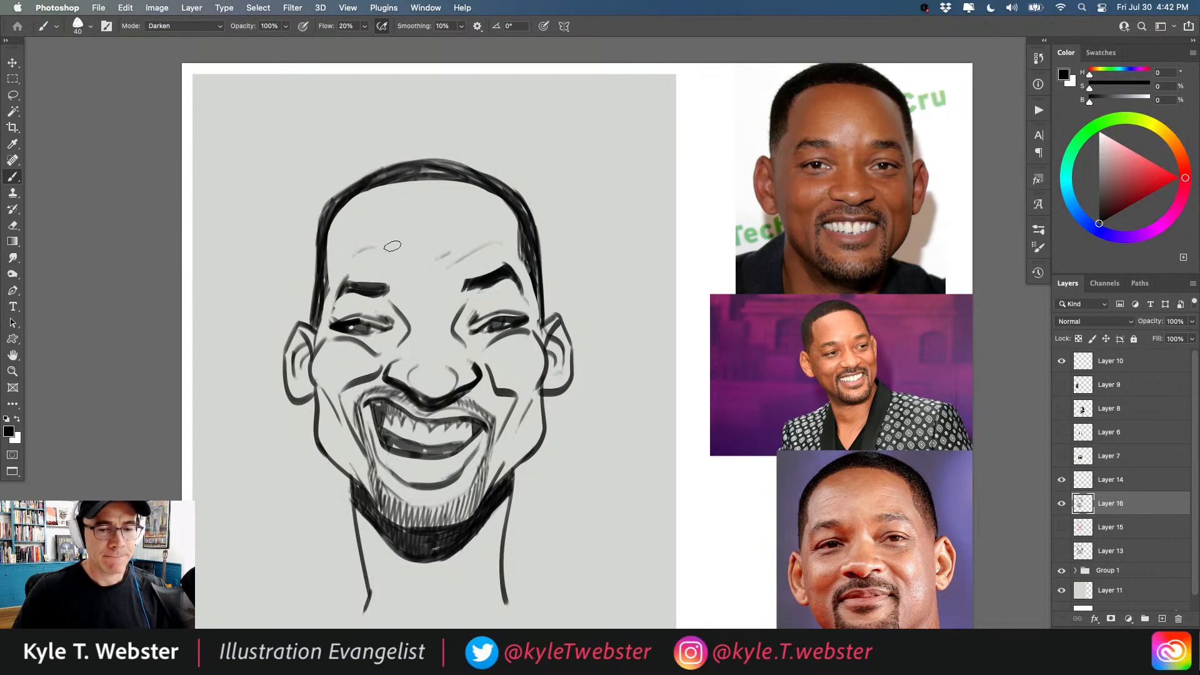
Replace the eyebrow on the viewer's left with a thicker one angled down toward the nose, and strengthen the opposite brow.
key(super+z)
key(super+z)
key(super+z)
key(super+z)
key(super+z)
key(super+z)
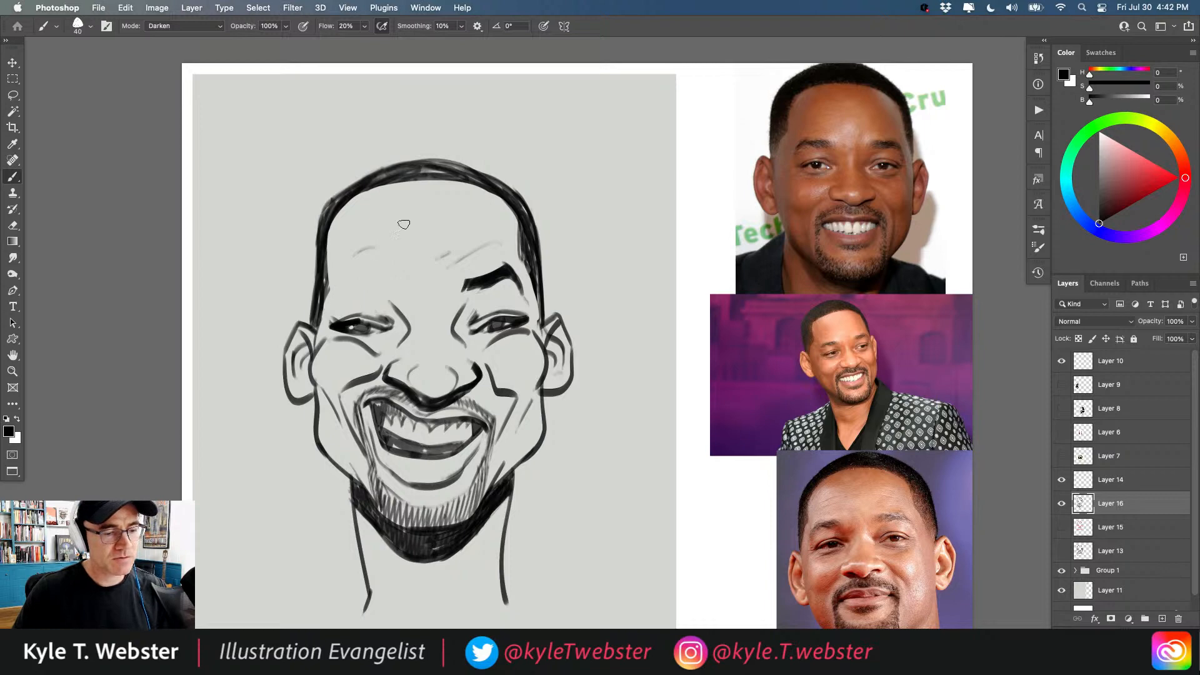
mouse_move(375, 277)
mouse_down()
mouse_move(345, 273)
mouse_move(350, 282)
mouse_move(388, 278)
mouse_move(343, 266)
mouse_move(326, 322)
mouse_up()
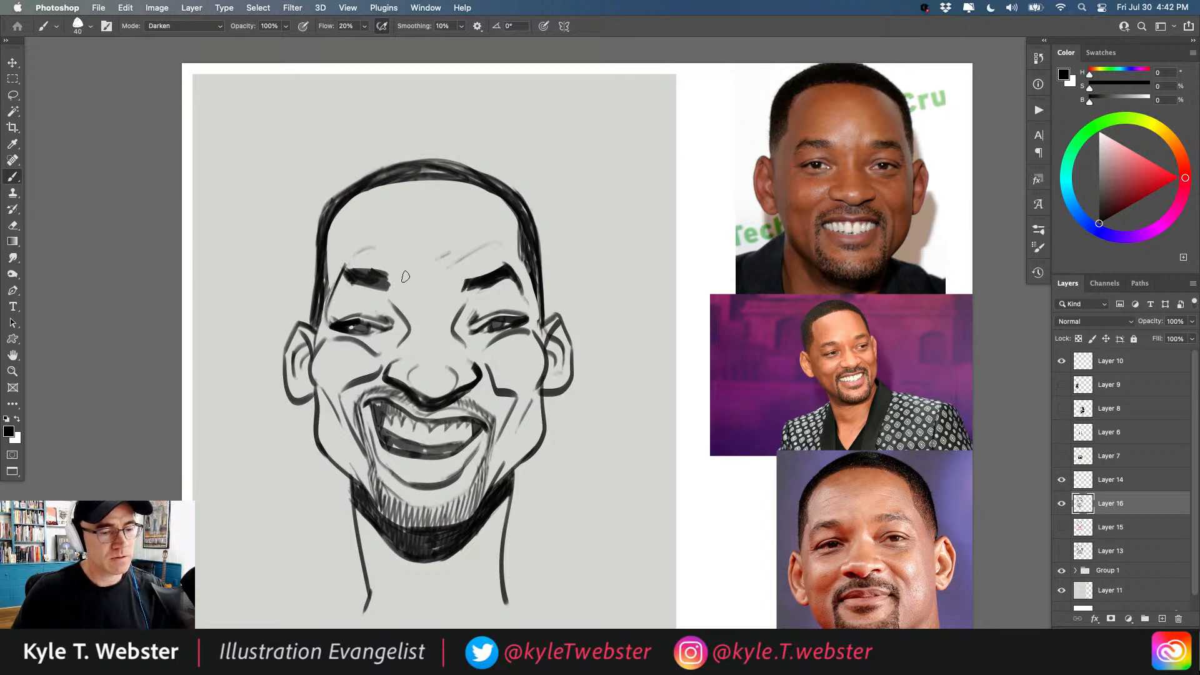
drag(387, 292, 391, 280)
mouse_move(464, 283)
mouse_down()
mouse_move(500, 267)
mouse_move(467, 285)
mouse_move(535, 320)
mouse_up()
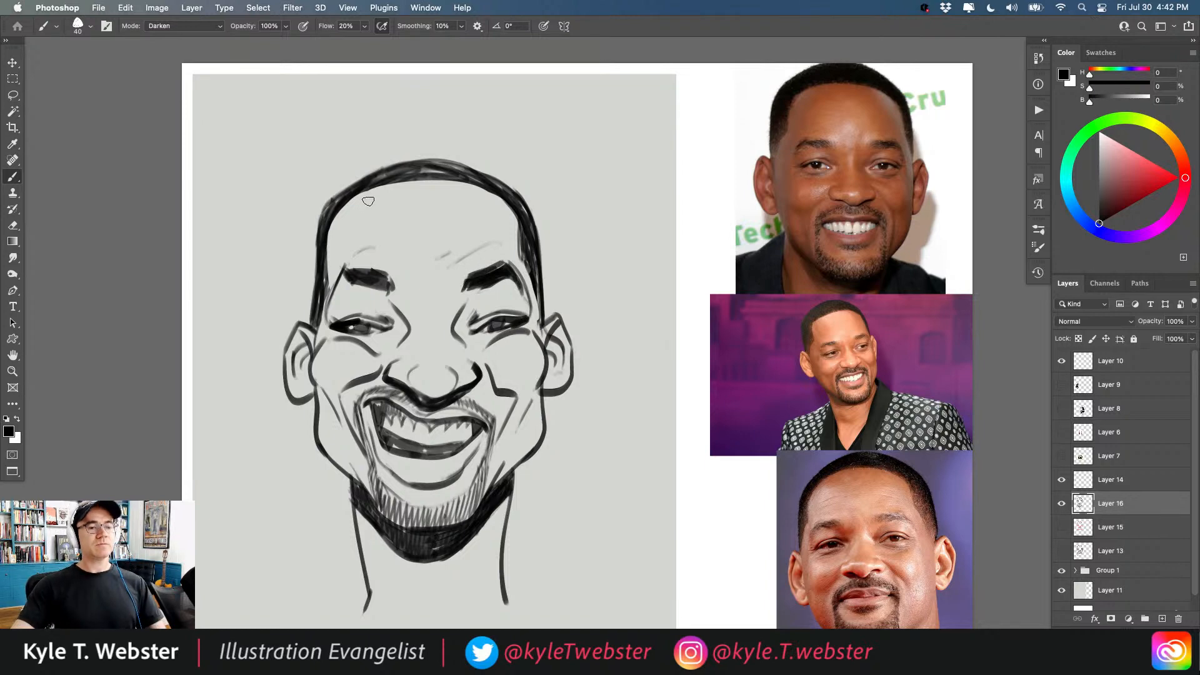
Add light shading strokes around the inner eye corners, under the eyes and around the bridge and tip of the nose.
mouse_move(467, 293)
mouse_down()
mouse_move(453, 320)
mouse_move(402, 312)
mouse_up()
scroll(286, 275, down, 3)
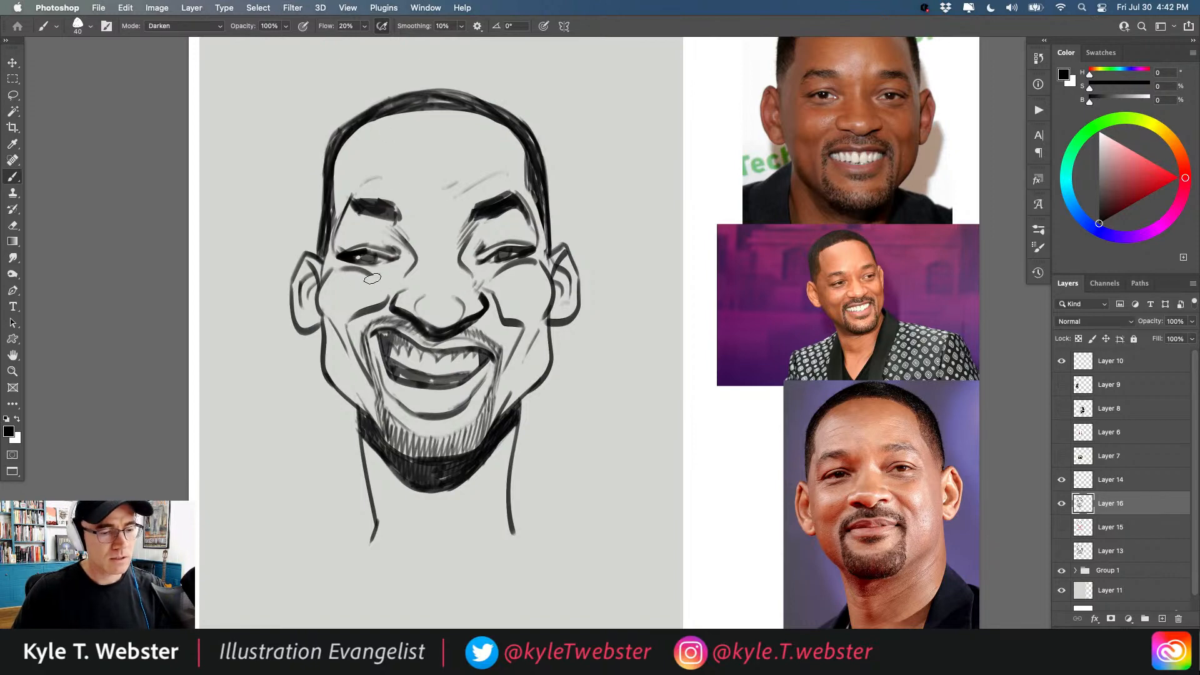
drag(360, 275, 397, 268)
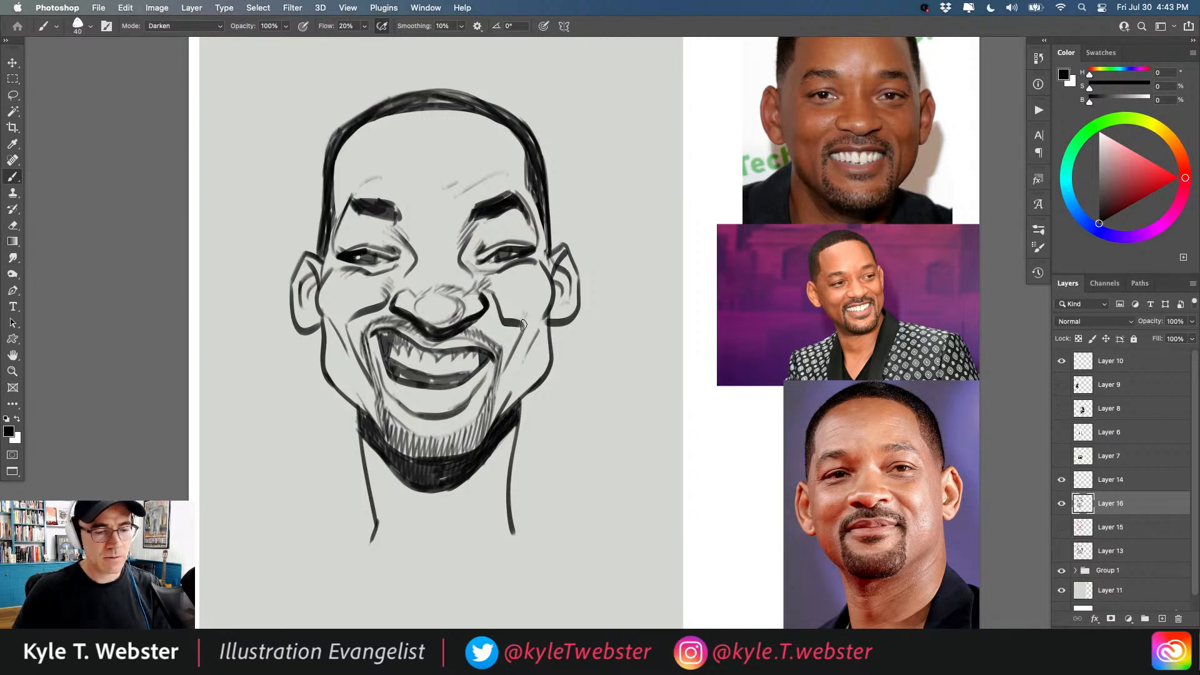
Hatch shading onto both cheeks beside the smile creases and darken the shadow under the lower lip.
drag(546, 309, 529, 324)
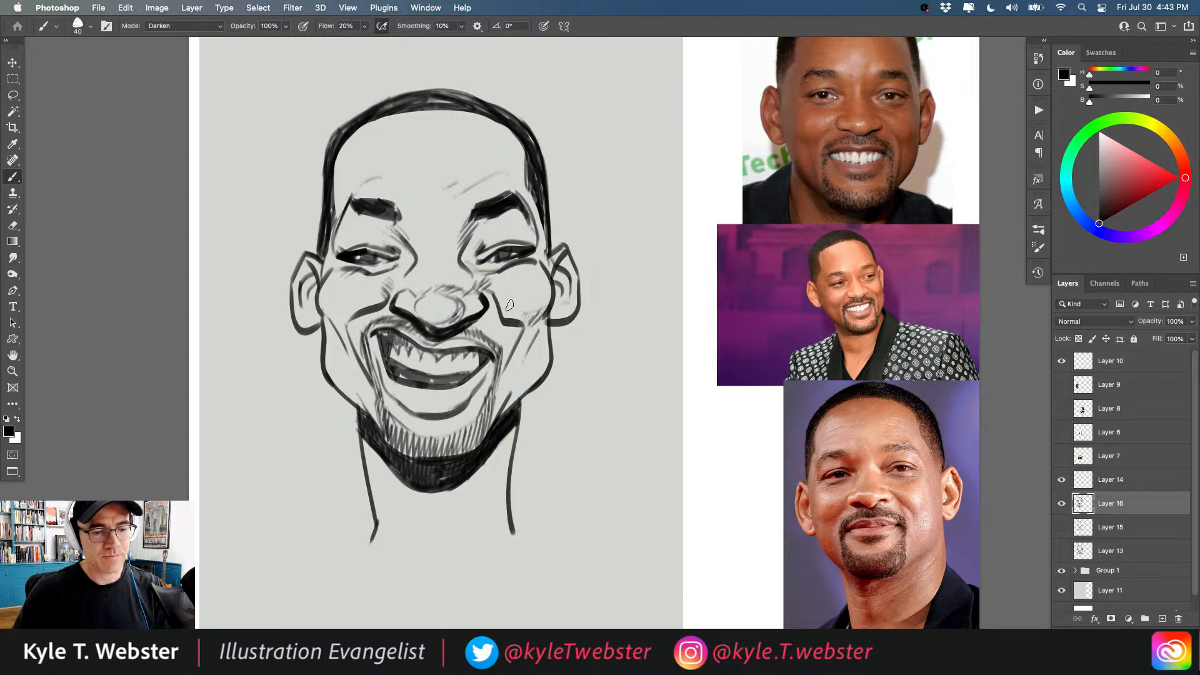
mouse_move(353, 306)
mouse_down()
mouse_move(340, 317)
mouse_move(336, 307)
mouse_up()
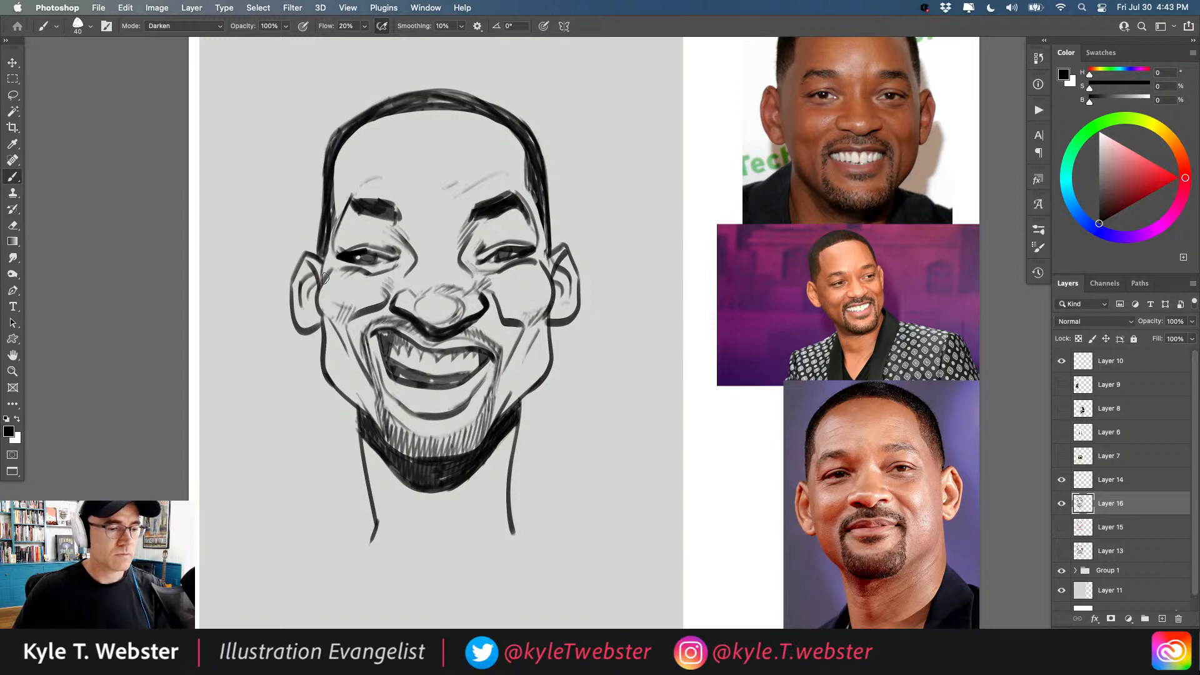
drag(536, 332, 511, 386)
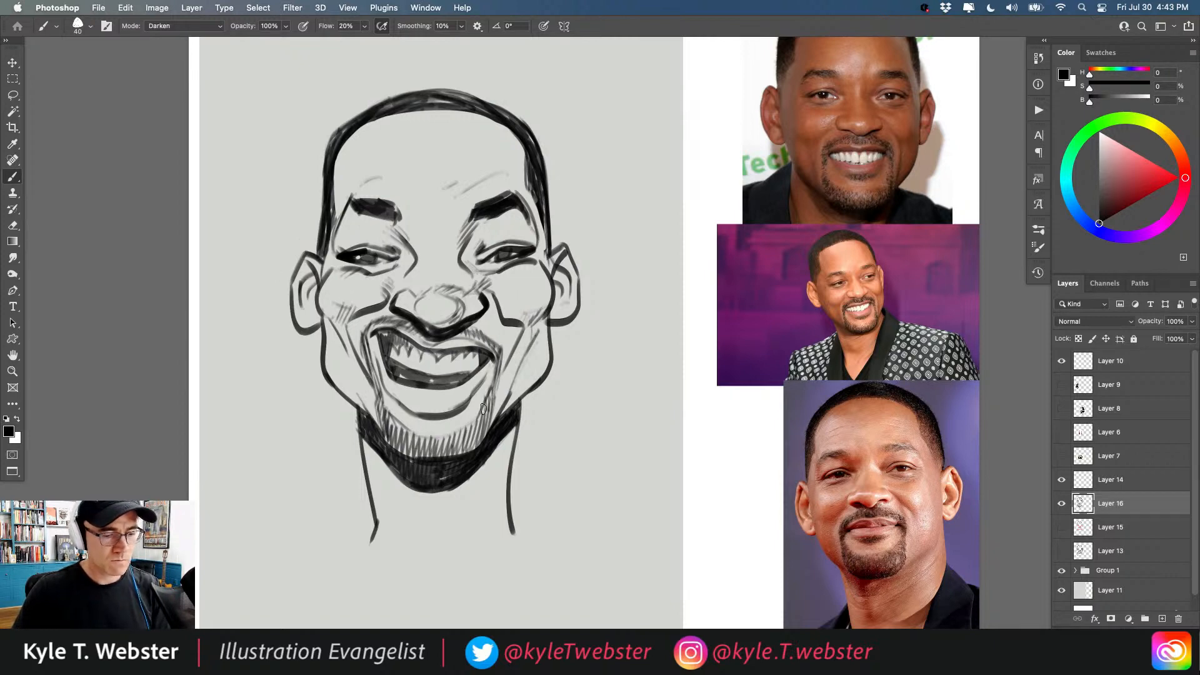
mouse_move(483, 408)
mouse_down()
mouse_move(418, 417)
mouse_move(428, 421)
mouse_move(403, 407)
mouse_move(429, 417)
mouse_up()
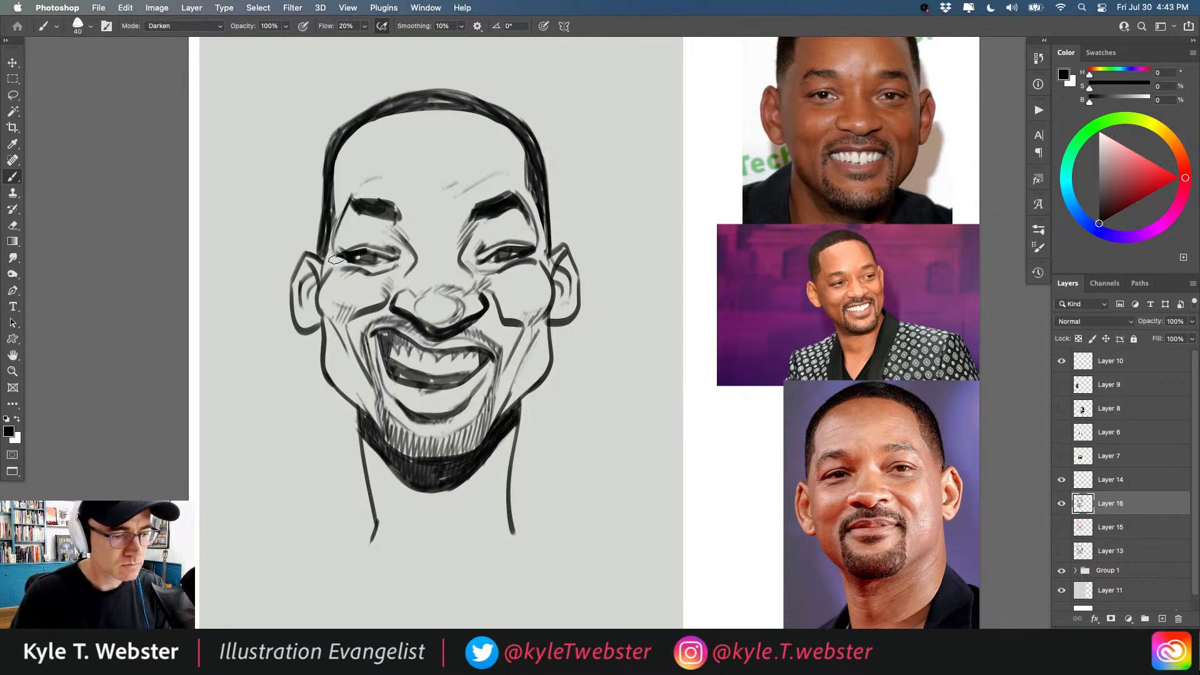
Thin and sharpen the outer corner of the eye on the viewer's left.
drag(337, 257, 355, 261)
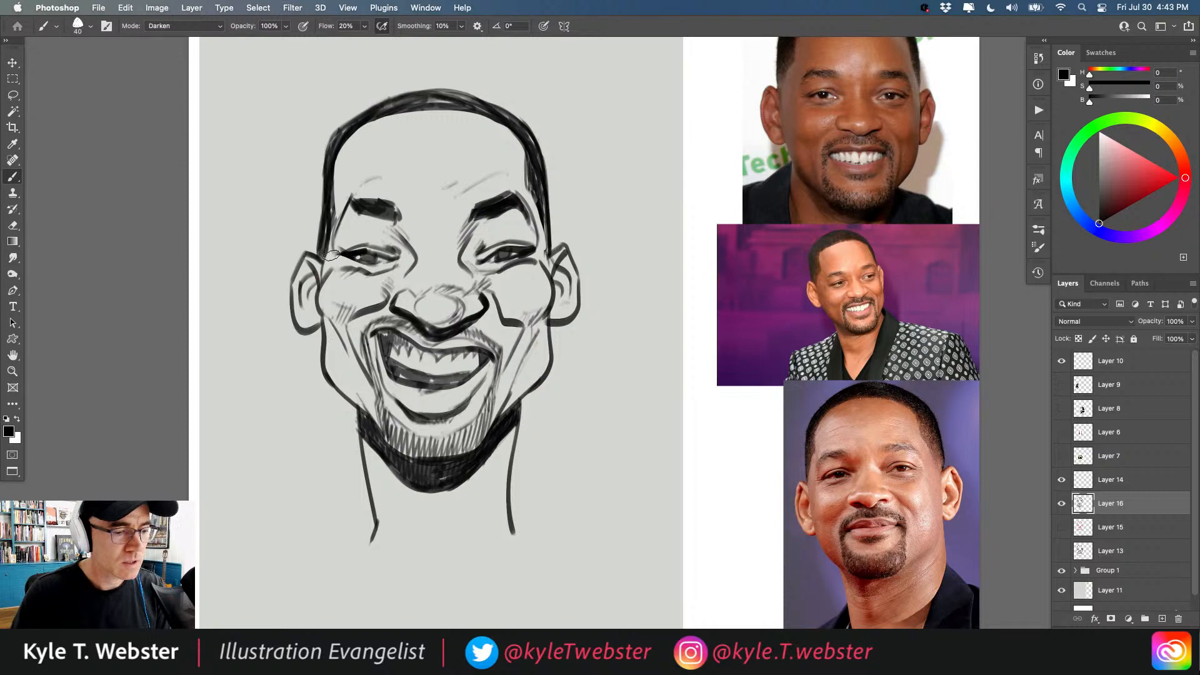
drag(336, 256, 357, 262)
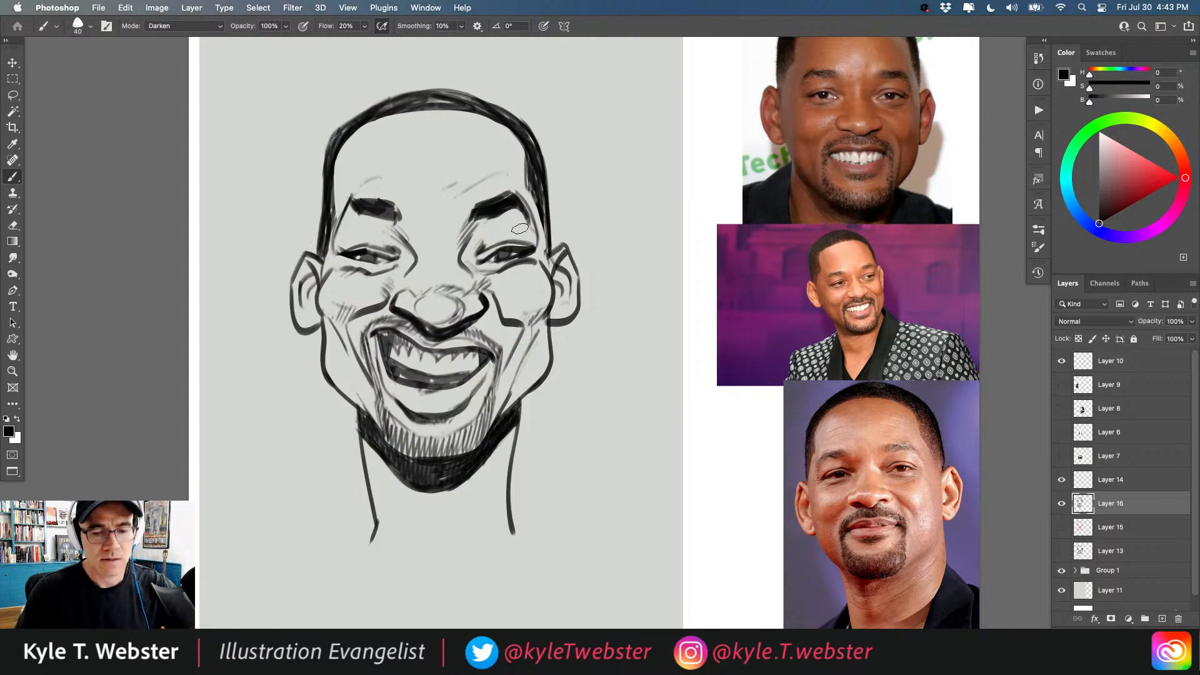
drag(516, 248, 536, 250)
key(super+z)
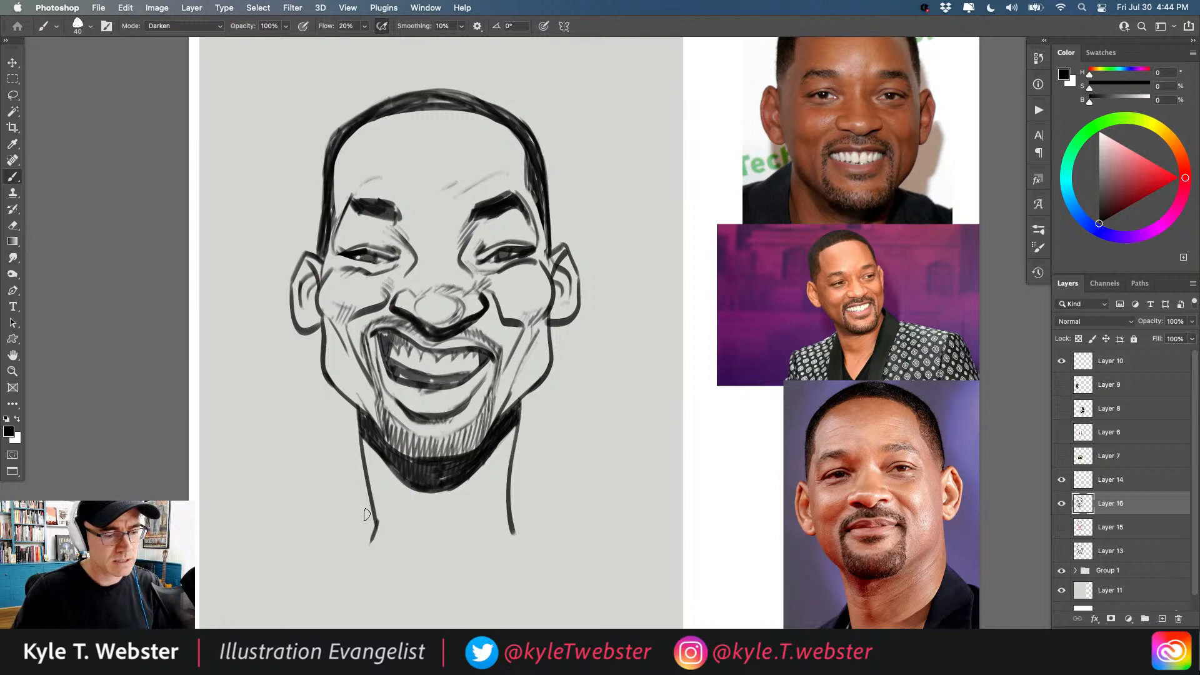
Draw the sloping shoulder lines from both sides of the neck and a double curved shirt neckline between them.
drag(372, 505, 297, 536)
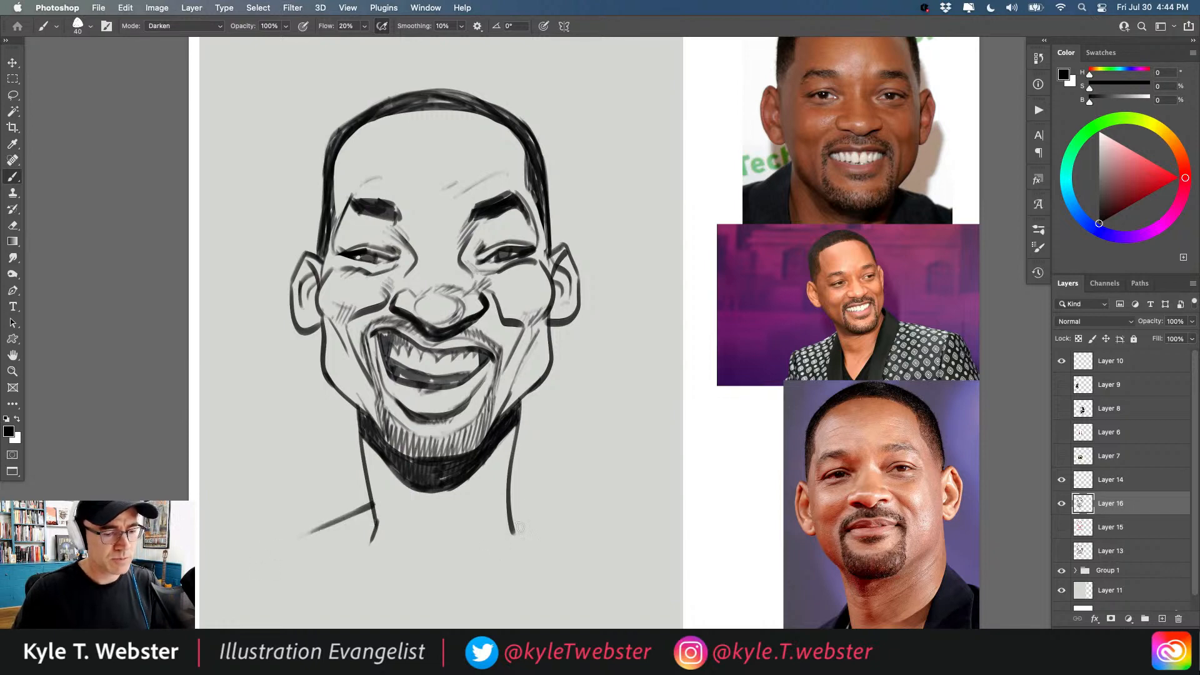
mouse_move(509, 500)
mouse_down()
mouse_move(583, 544)
mouse_move(526, 574)
mouse_move(305, 546)
mouse_move(294, 532)
mouse_move(304, 559)
mouse_move(463, 602)
mouse_move(569, 561)
mouse_move(383, 596)
mouse_move(292, 538)
mouse_move(311, 530)
mouse_move(276, 544)
mouse_move(597, 542)
mouse_up()
mouse_move(647, 367)
mouse_down()
mouse_move(602, 425)
mouse_move(615, 500)
mouse_up()
drag(653, 490, 625, 521)
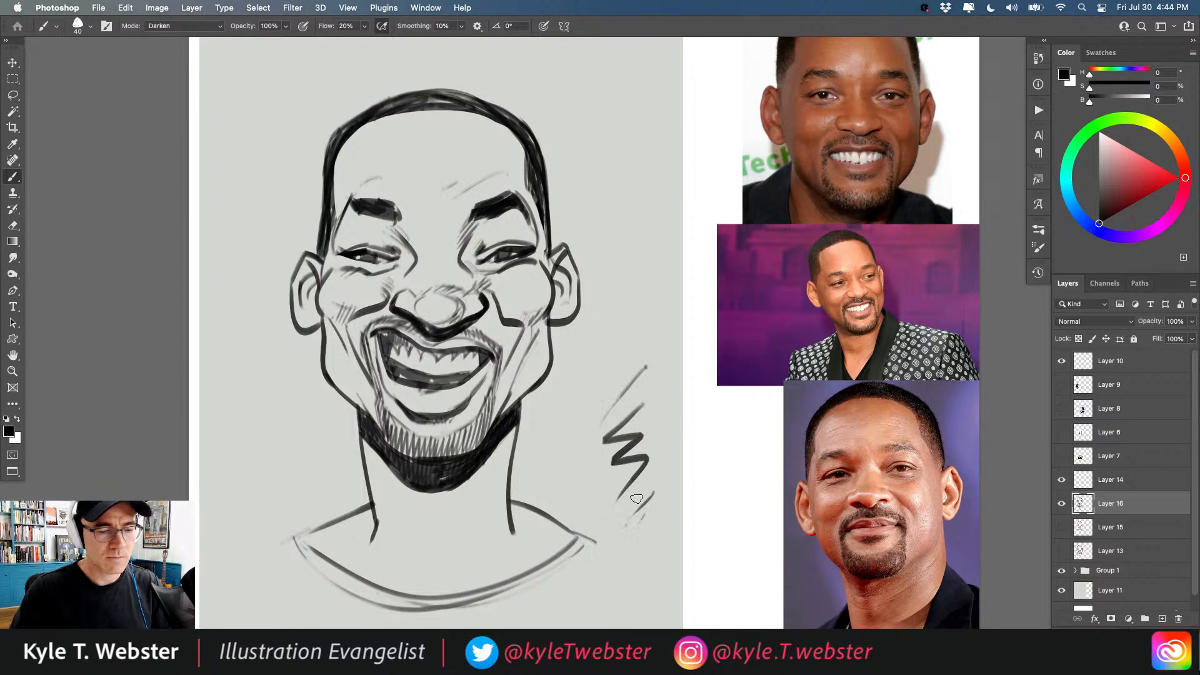
key(super+z)
key(super+z)
key(super+z)
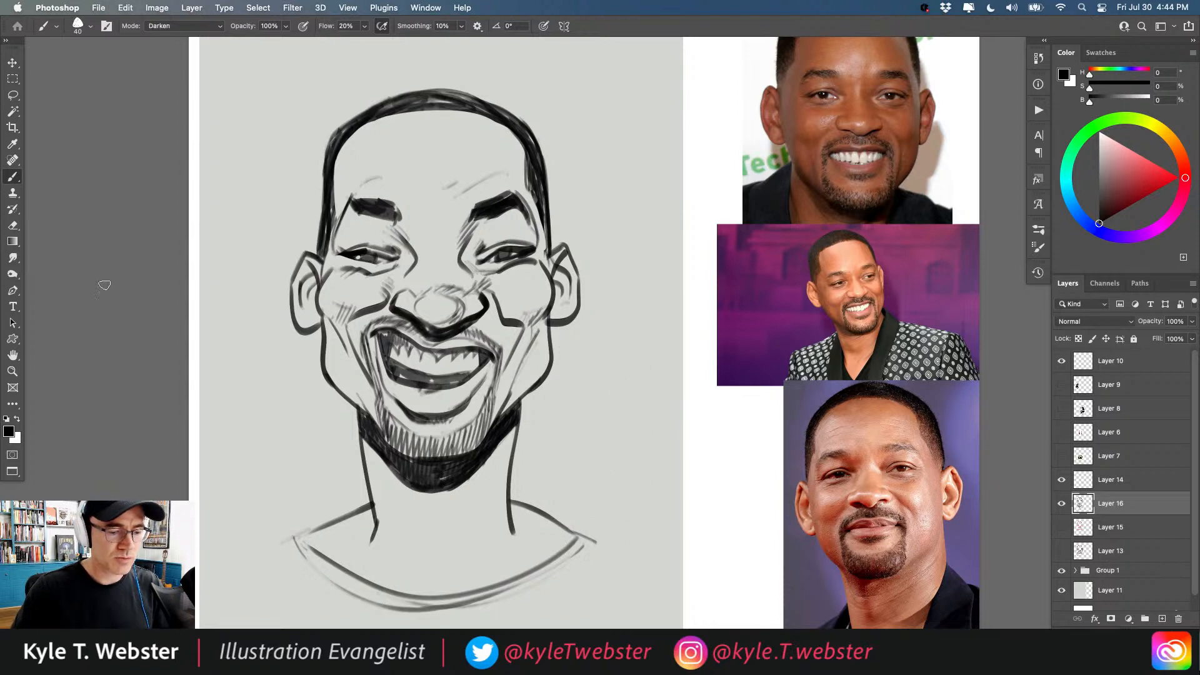
Trim the neck lines where they cross the shoulders and add collarbone, neck muscle and light forehead contour lines.
drag(375, 526, 367, 525)
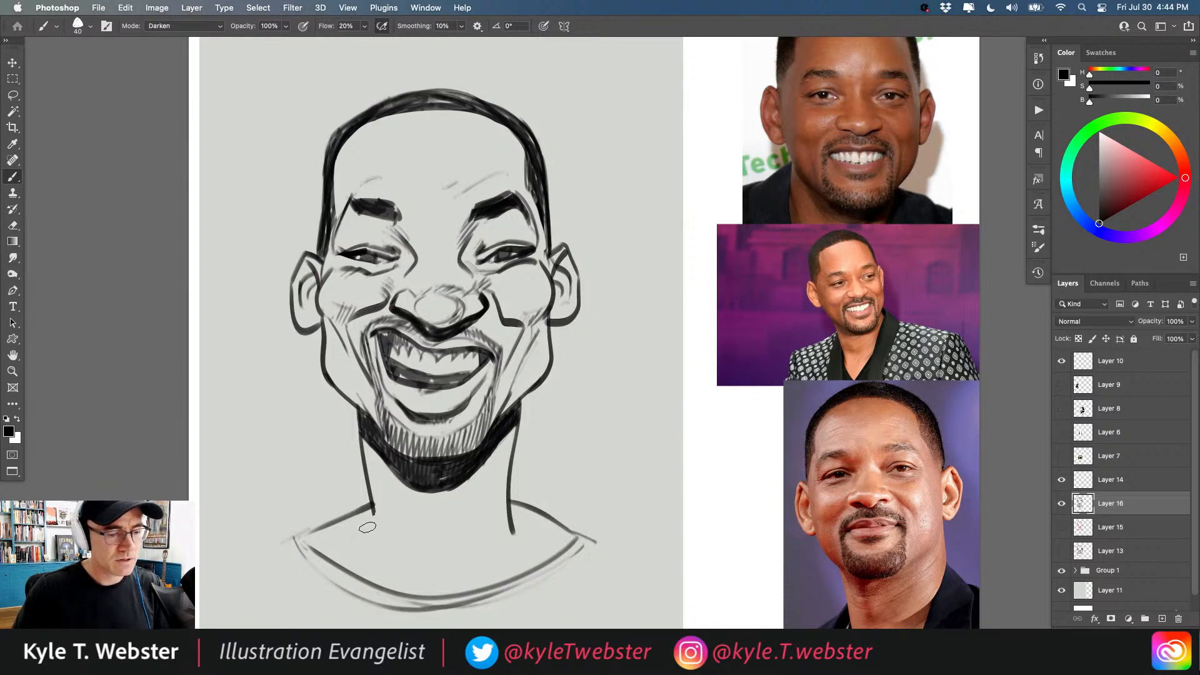
mouse_move(505, 535)
mouse_down()
mouse_move(511, 502)
mouse_move(512, 527)
mouse_up()
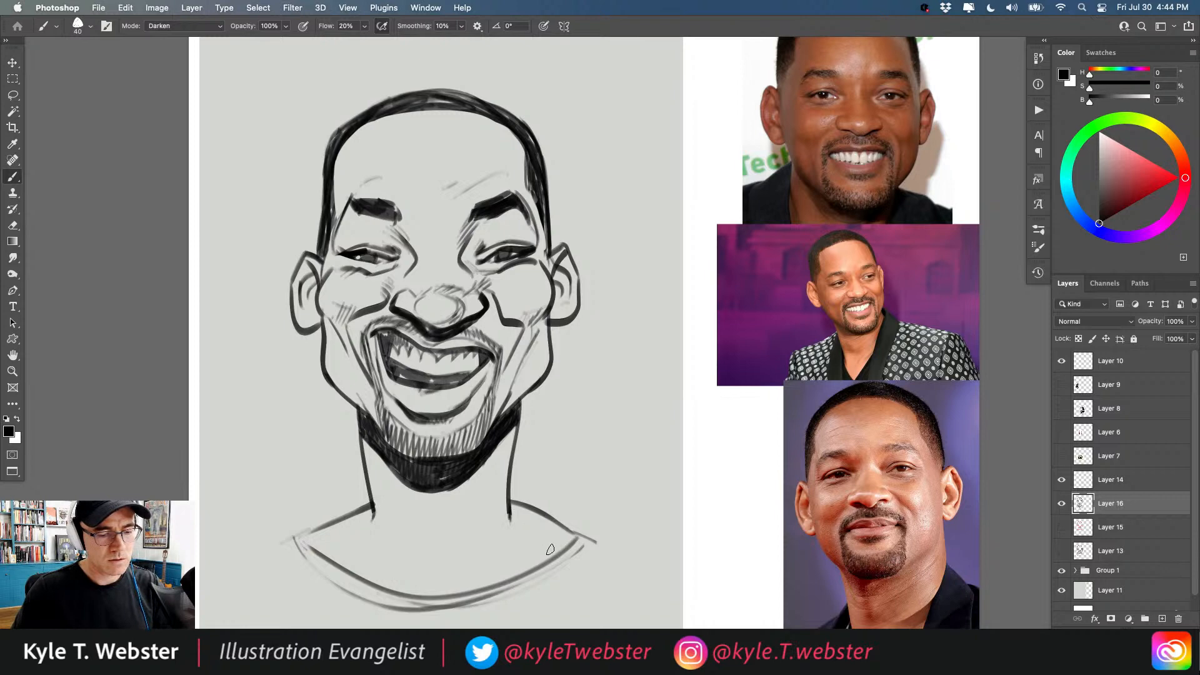
drag(541, 550, 446, 582)
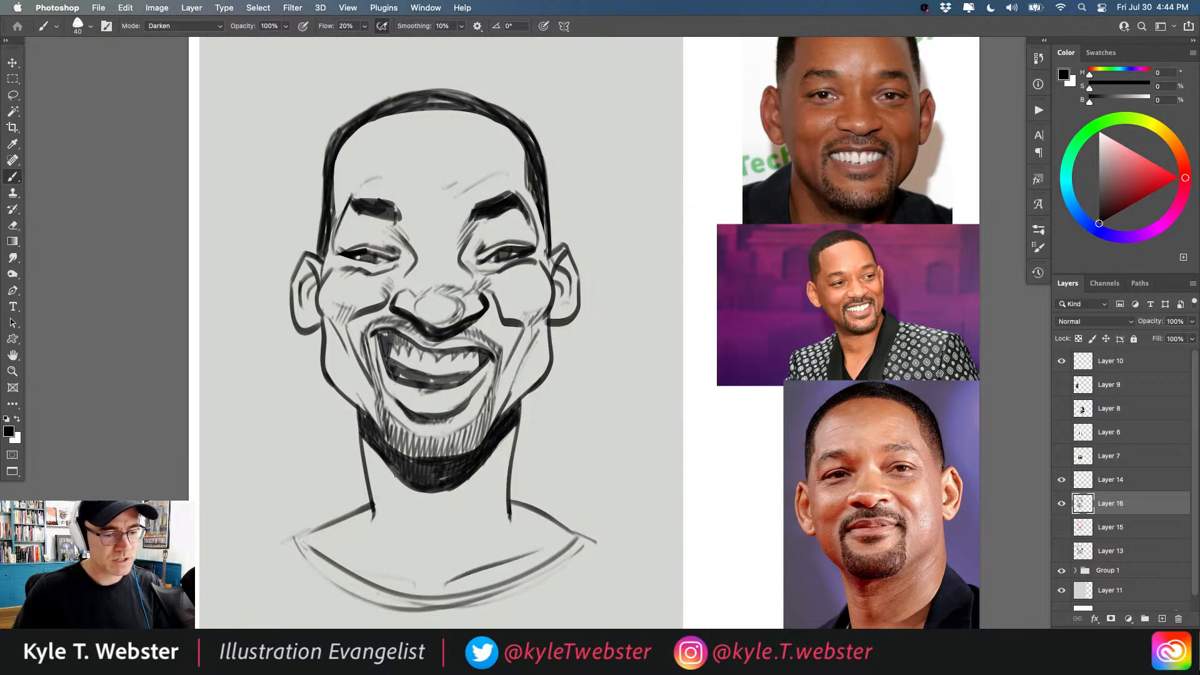
mouse_move(479, 493)
mouse_down()
mouse_move(448, 558)
mouse_move(410, 544)
mouse_up()
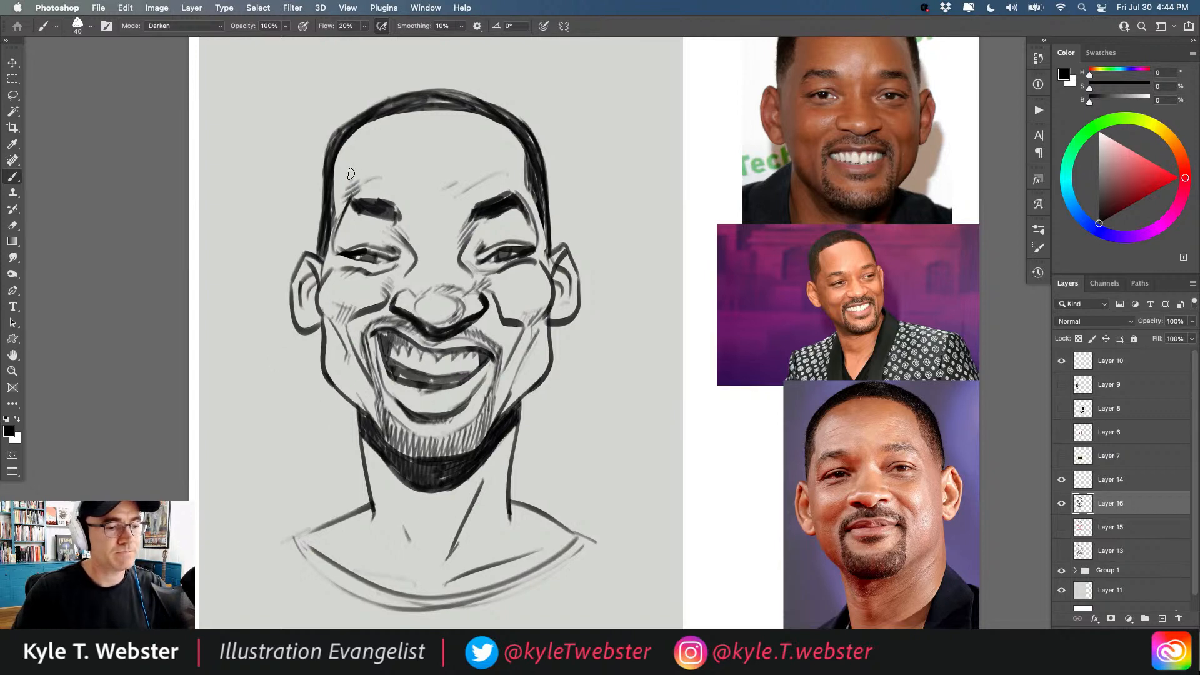
mouse_move(513, 150)
mouse_down()
mouse_move(494, 130)
mouse_move(499, 147)
mouse_move(472, 123)
mouse_up()
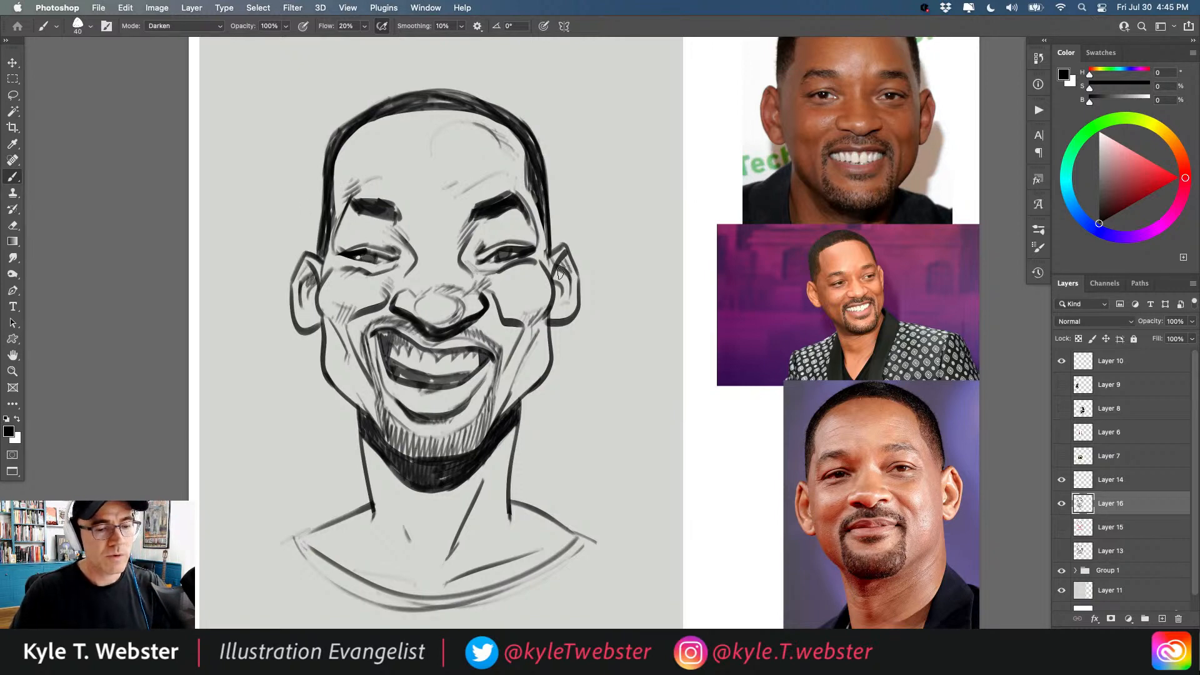
key(super+minus)
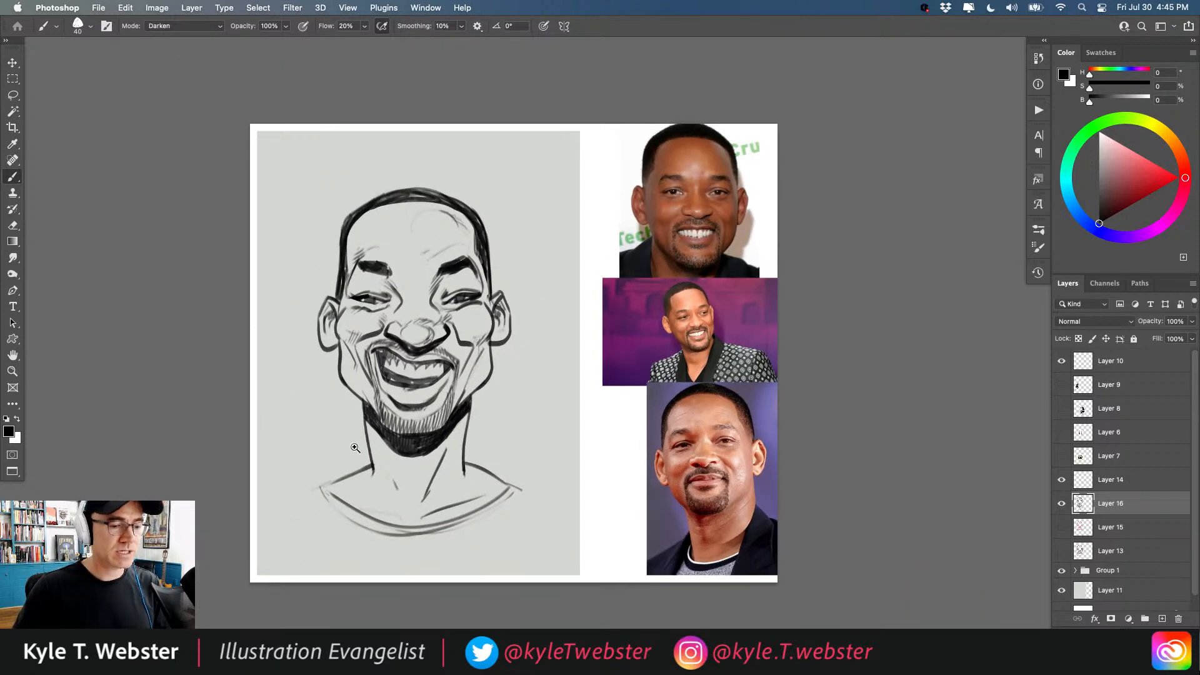
Redraw the outer cheek and jaw contours on both sides, from below the ears down to the beard.
click(355, 447)
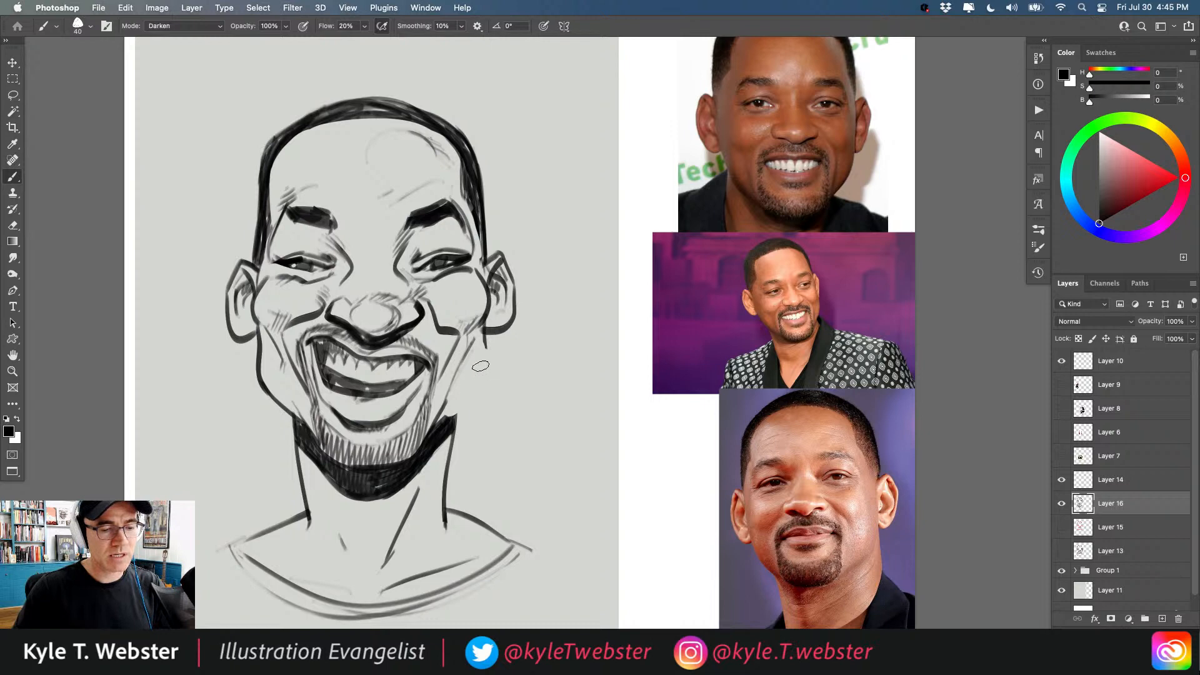
drag(483, 326, 448, 424)
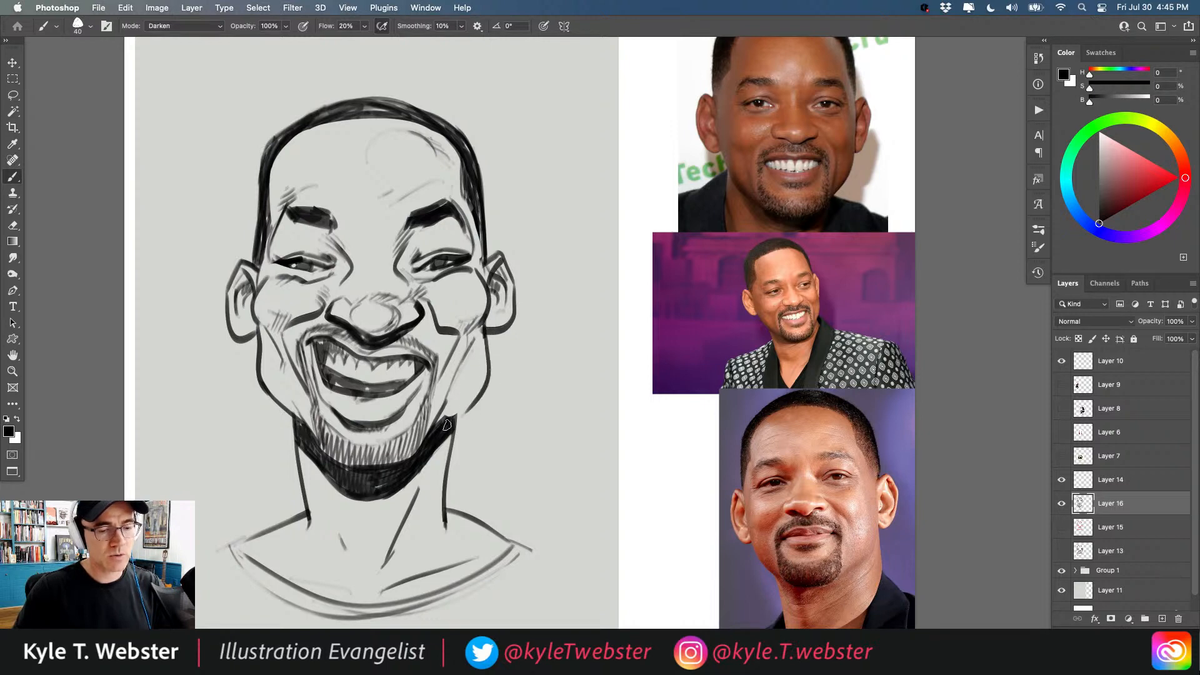
key(super+z)
mouse_move(484, 326)
mouse_down()
mouse_move(478, 389)
mouse_move(449, 424)
mouse_up()
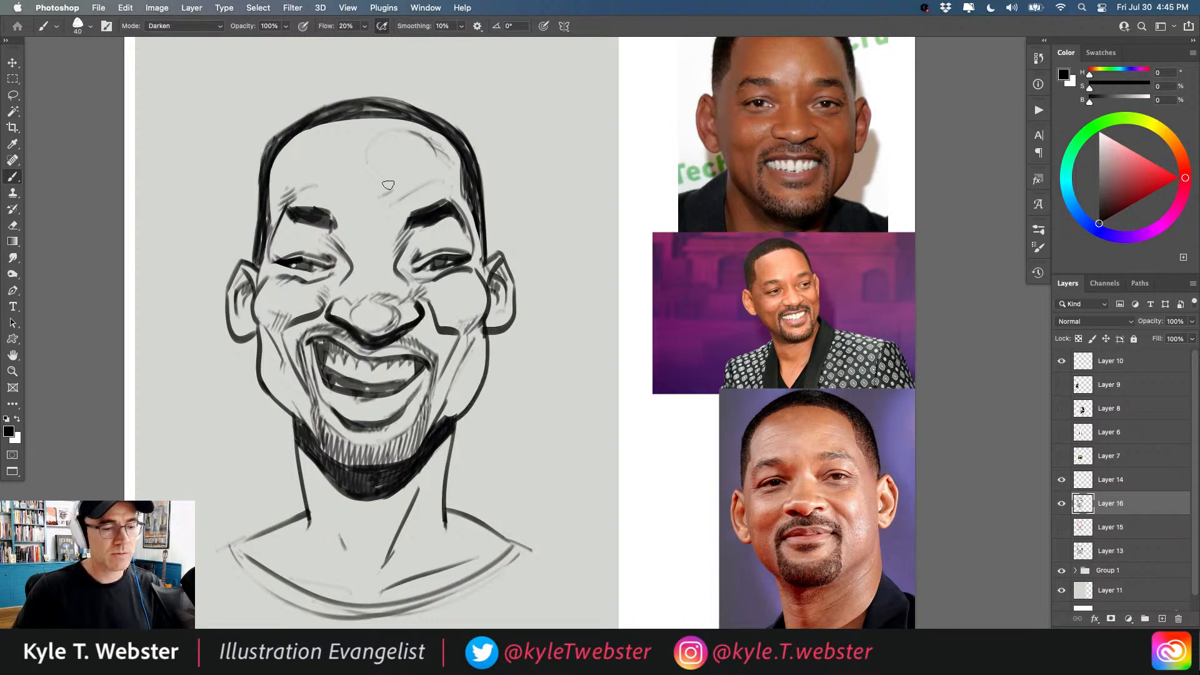
key(super+z)
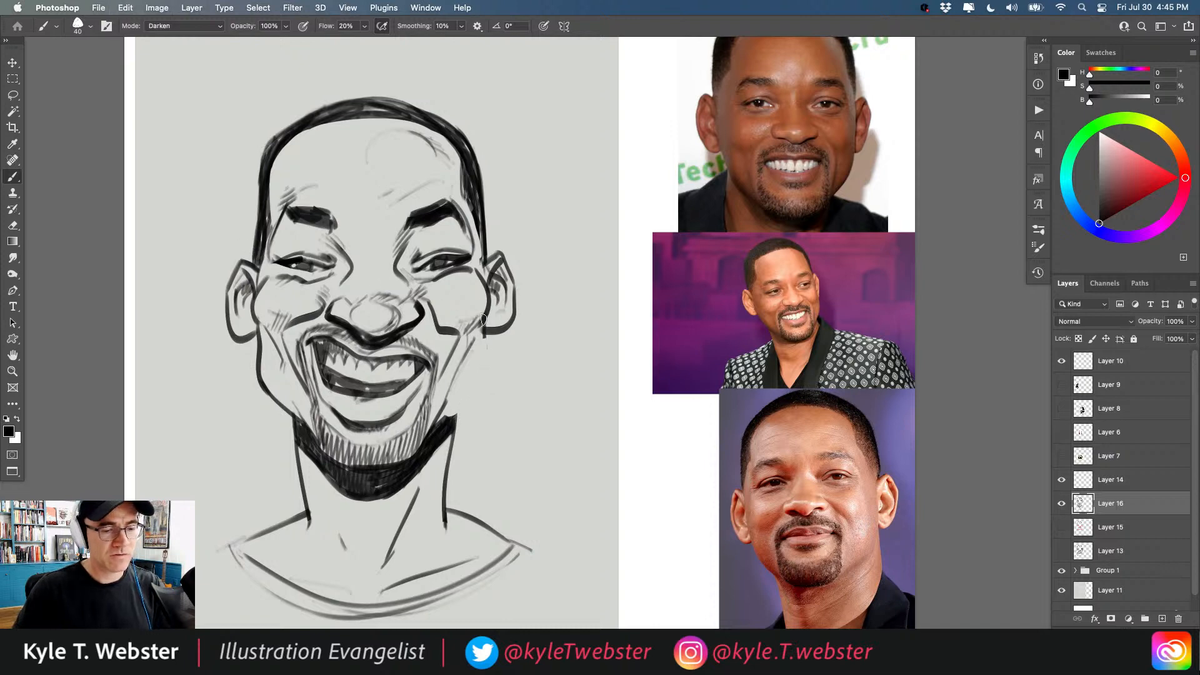
mouse_move(485, 317)
mouse_down()
mouse_move(467, 398)
mouse_move(445, 426)
mouse_up()
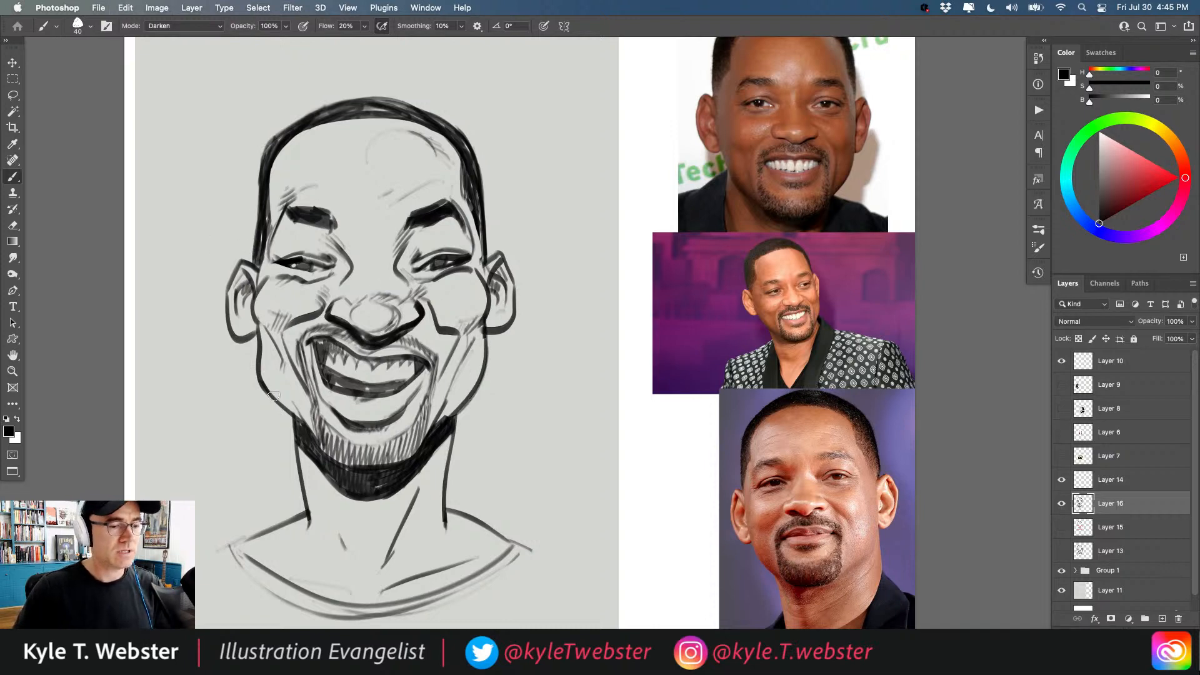
key(super+z)
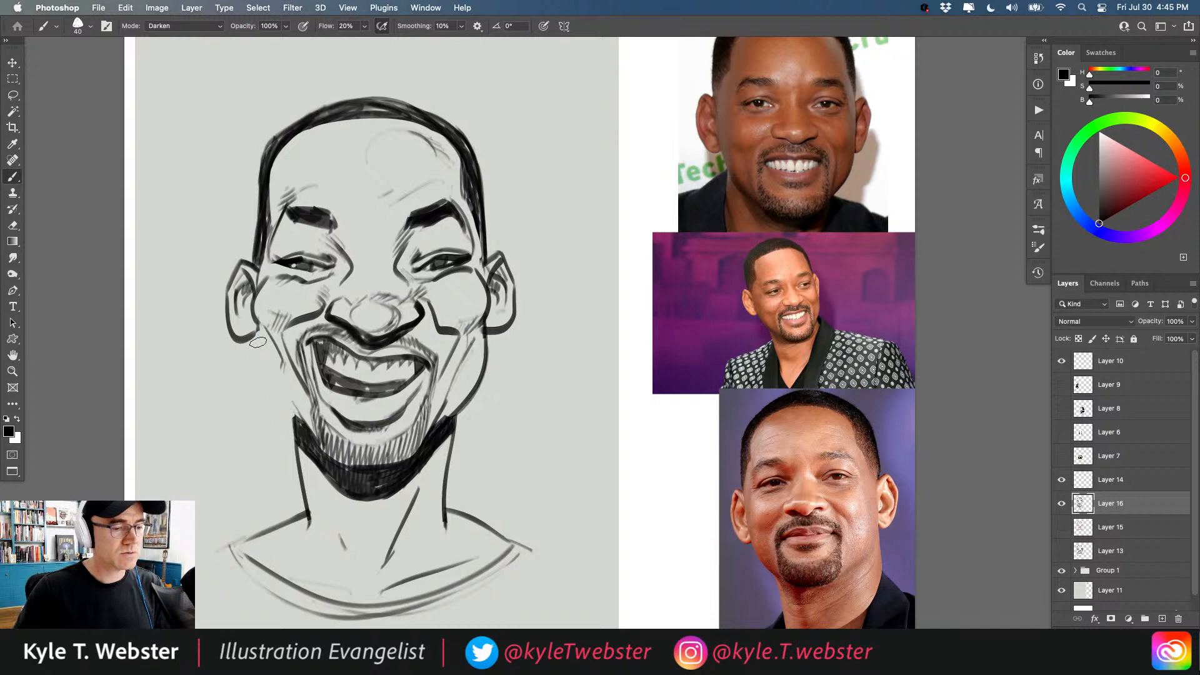
mouse_move(258, 323)
mouse_down()
mouse_move(275, 404)
mouse_move(309, 428)
mouse_up()
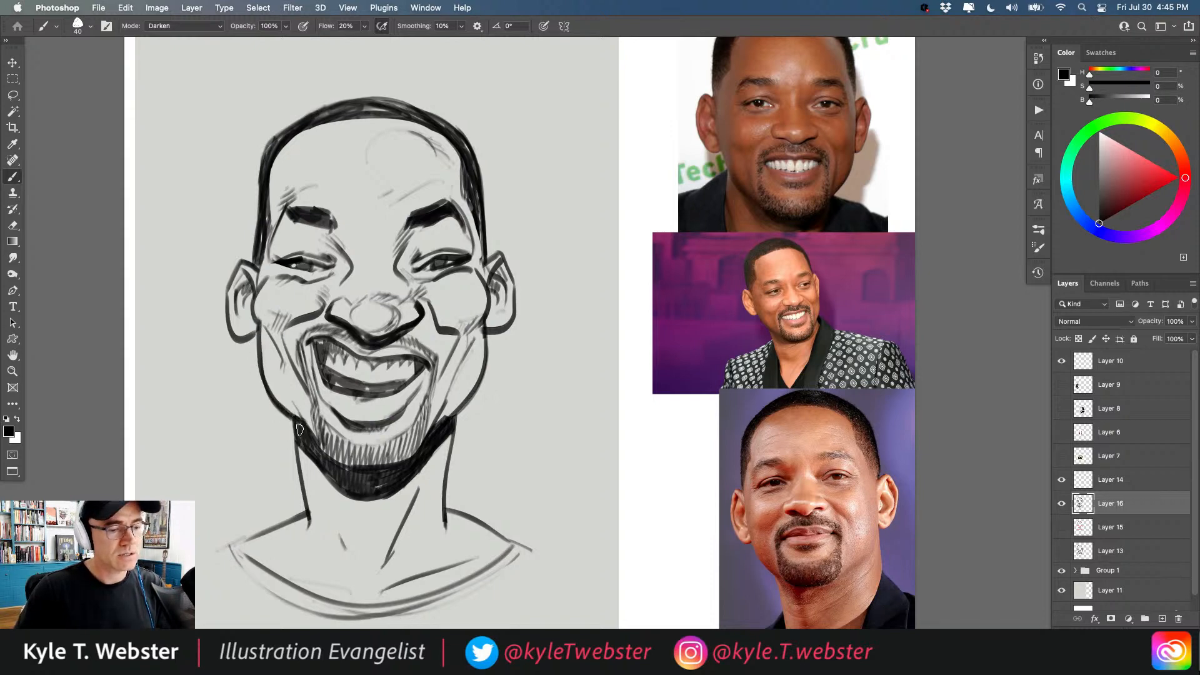
key(super+0)
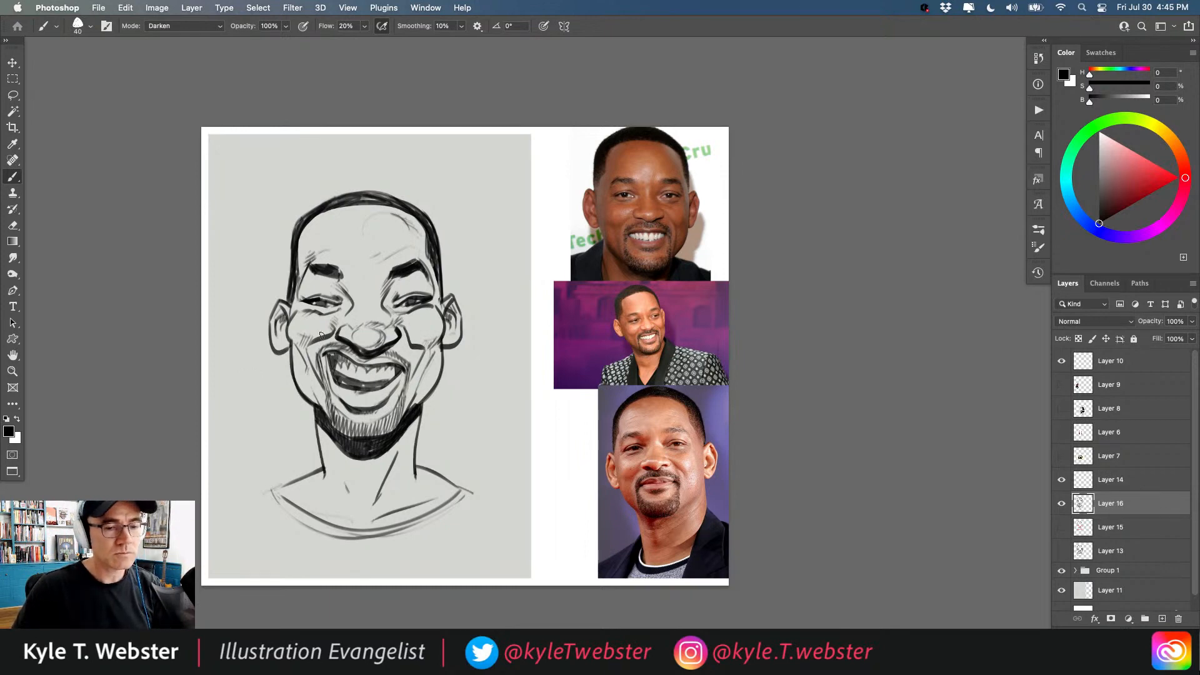
Thicken the dark hair band along both temples, filling in its inner edge beside the forehead.
drag(298, 348, 287, 354)
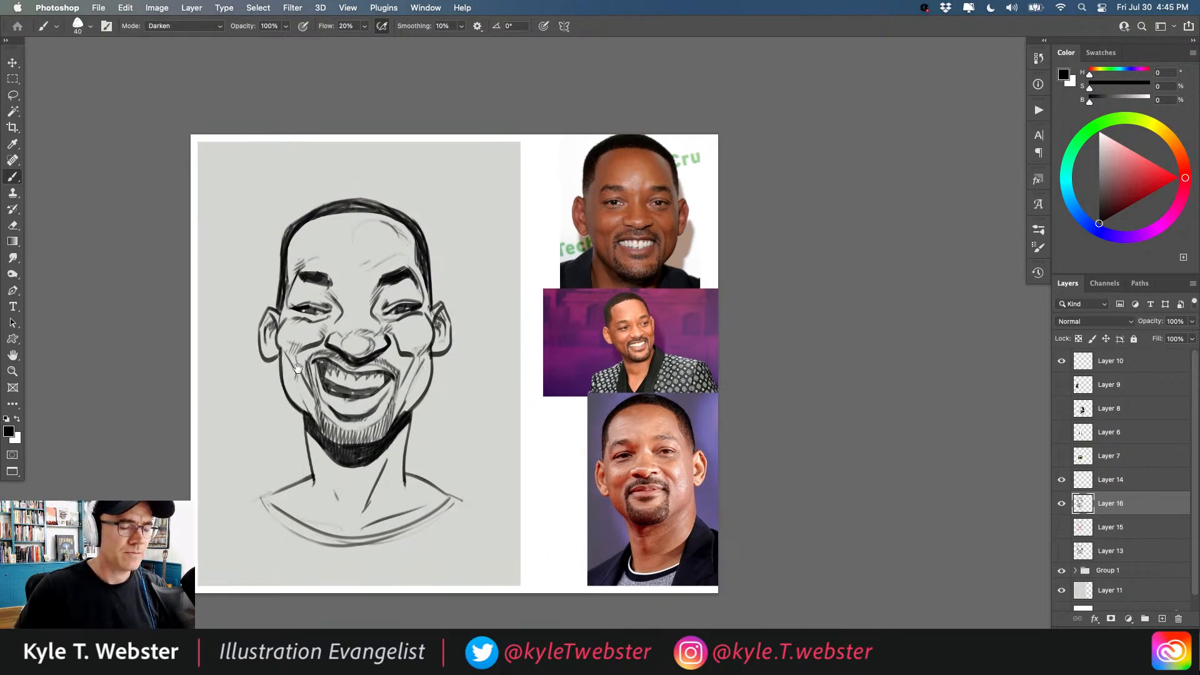
drag(310, 334, 297, 358)
super+click(299, 353)
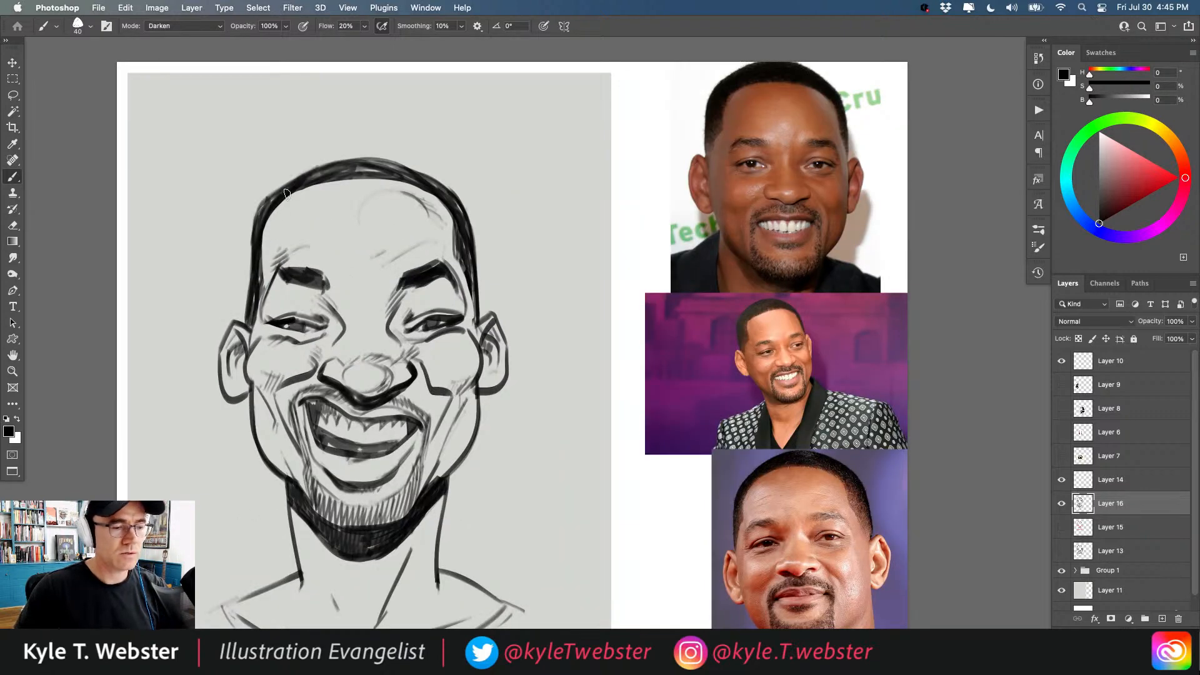
mouse_move(285, 192)
mouse_down()
mouse_move(263, 275)
mouse_move(261, 219)
mouse_move(268, 291)
mouse_up()
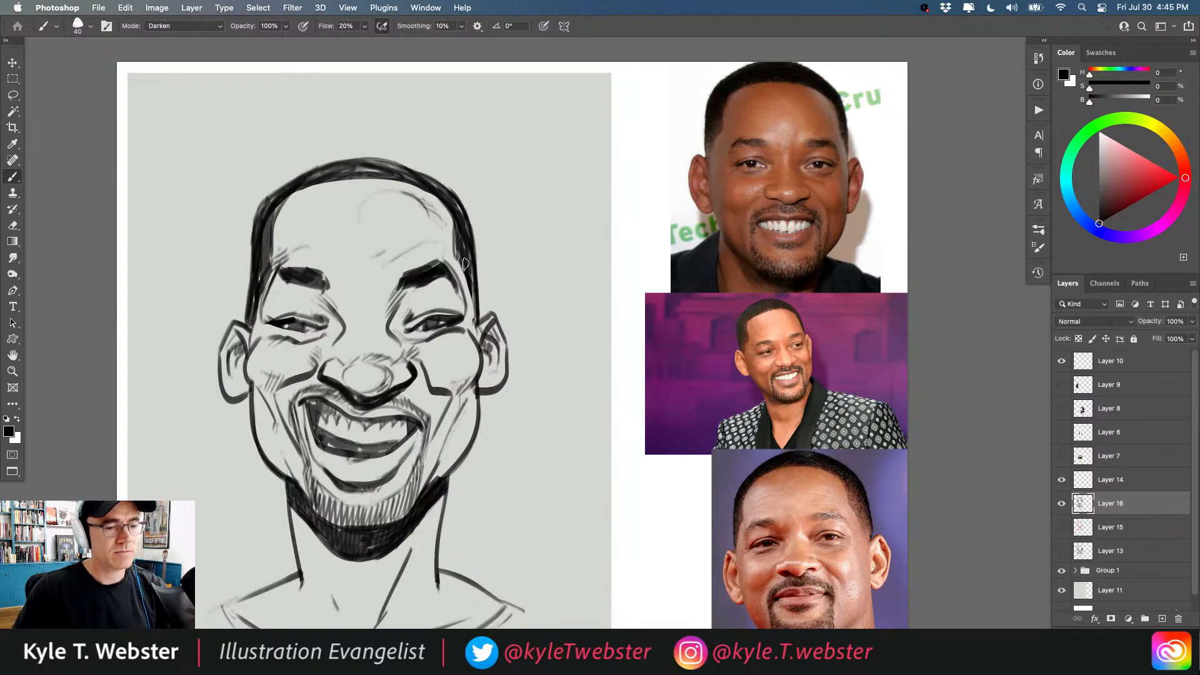
mouse_move(466, 264)
mouse_down()
mouse_move(451, 214)
mouse_move(406, 183)
mouse_up()
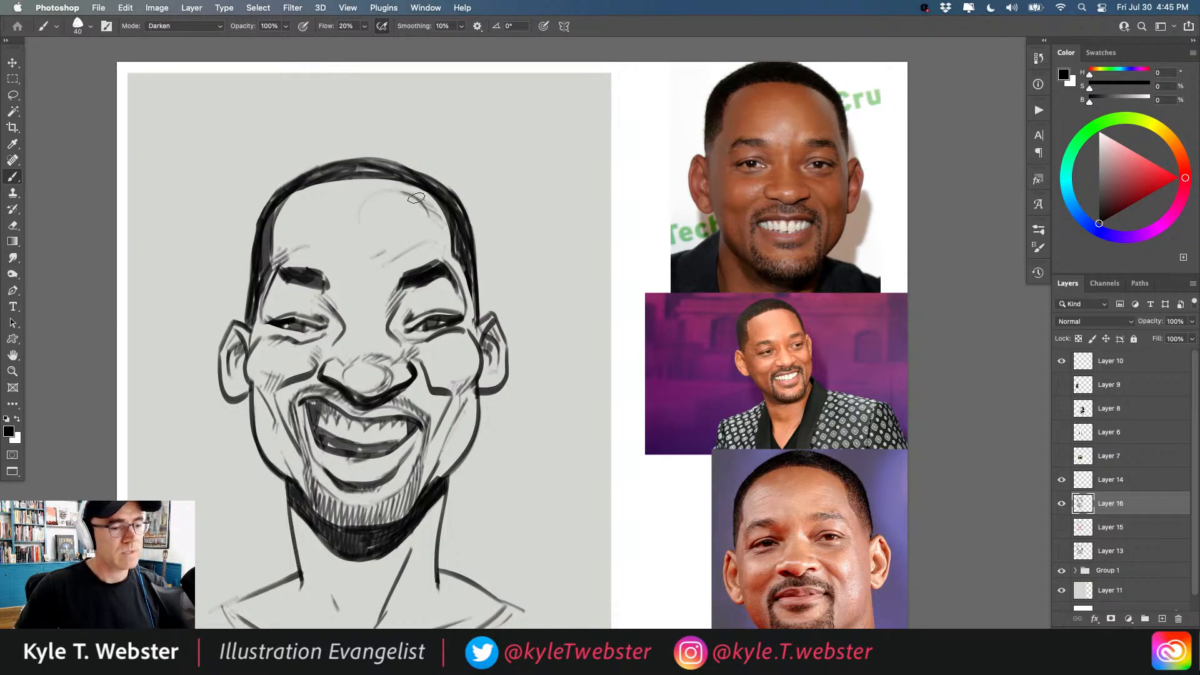
key(super+z)
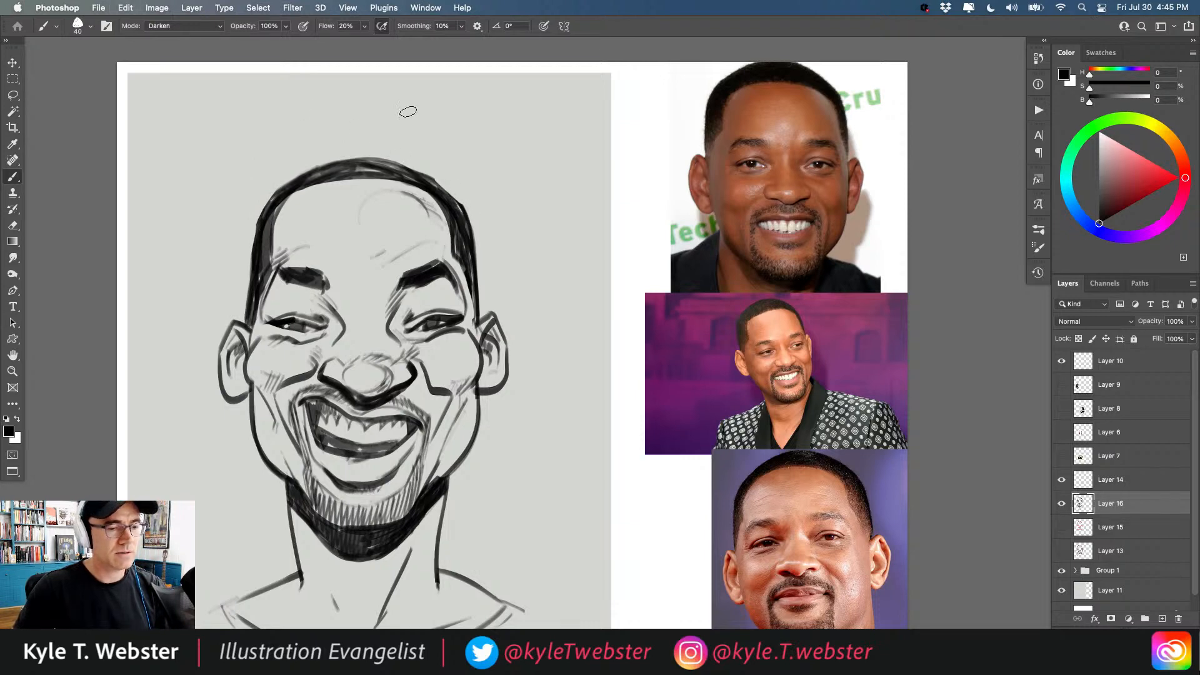
alt+click(285, 325)
mouse_move(240, 357)
mouse_down()
mouse_move(238, 318)
mouse_move(241, 352)
mouse_up()
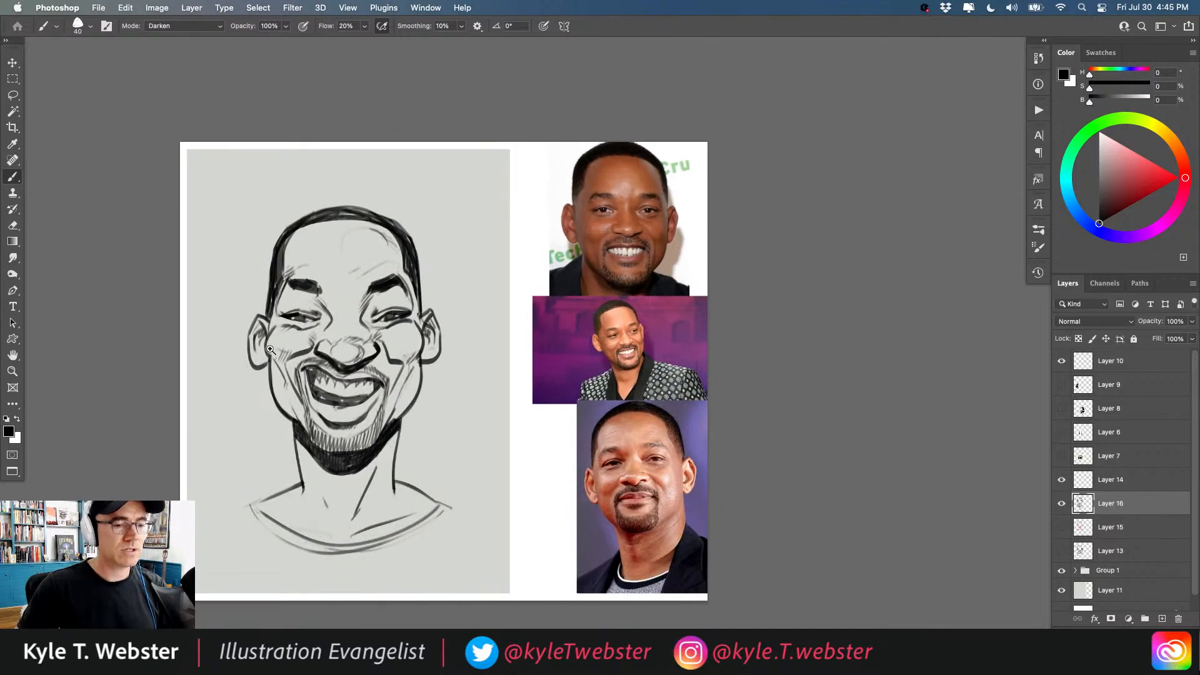
ctrl+click(241, 351)
drag(307, 177, 296, 207)
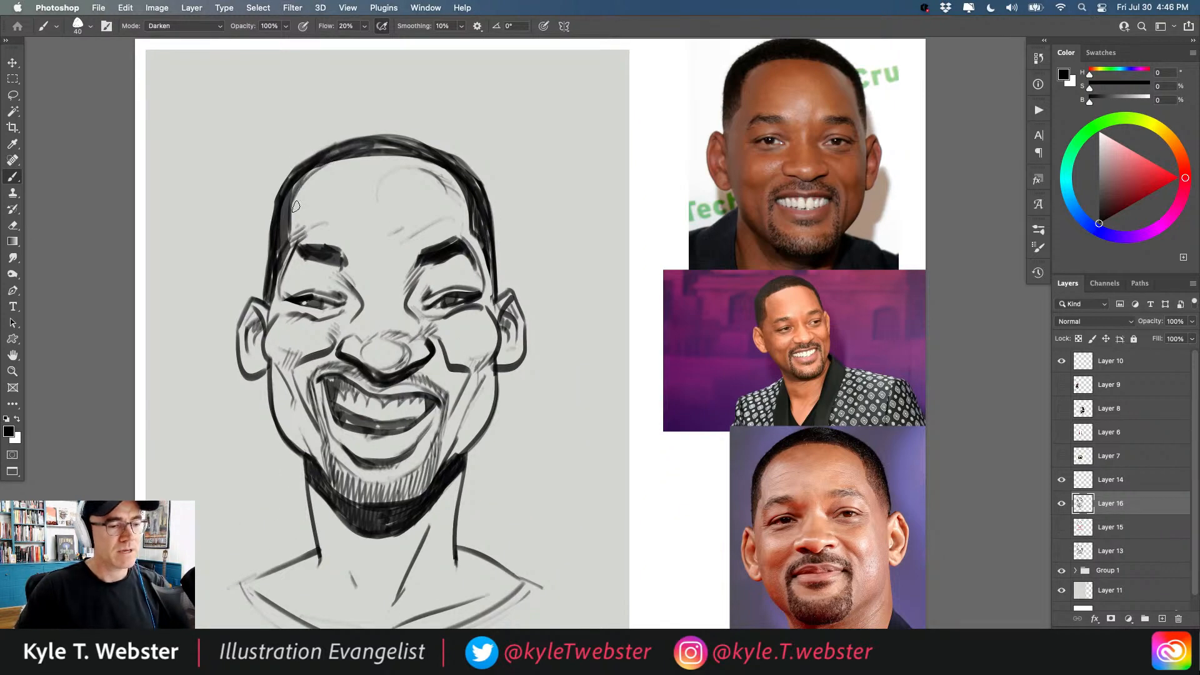
Fade the caricature drawing on Layer 16 to 30% opacity.
alt+click(262, 349)
drag(252, 380, 233, 362)
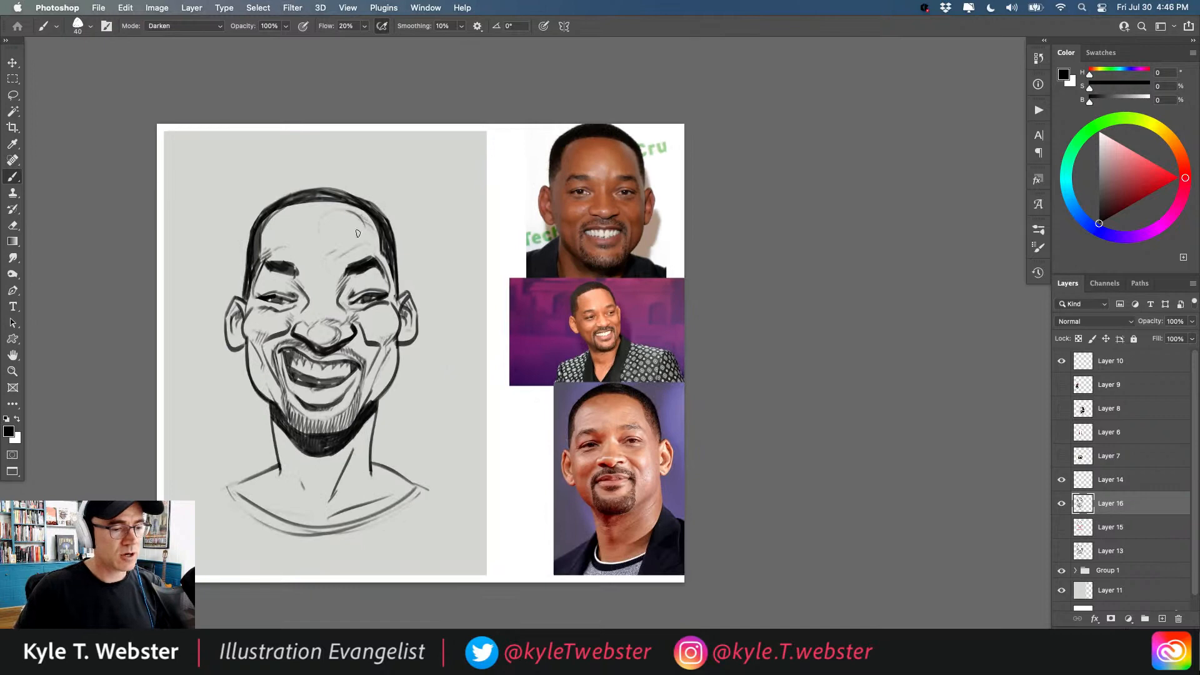
ctrl+click(382, 292)
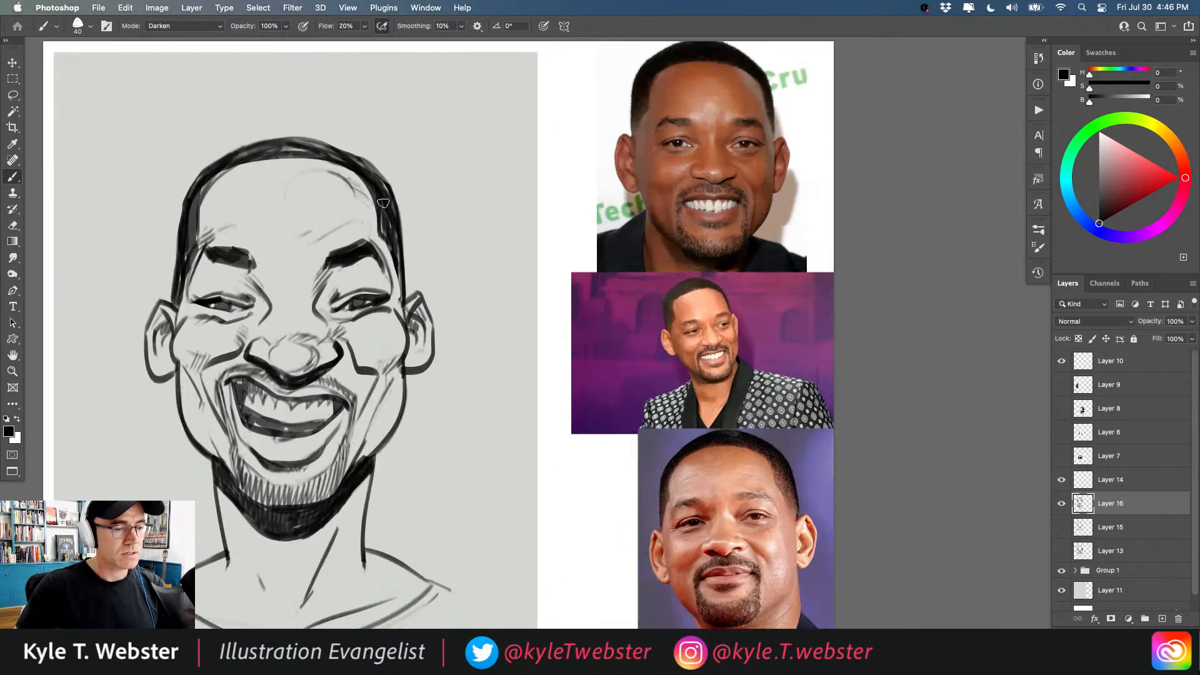
alt+click(287, 367)
drag(286, 368, 326, 350)
drag(1182, 321, 1163, 321)
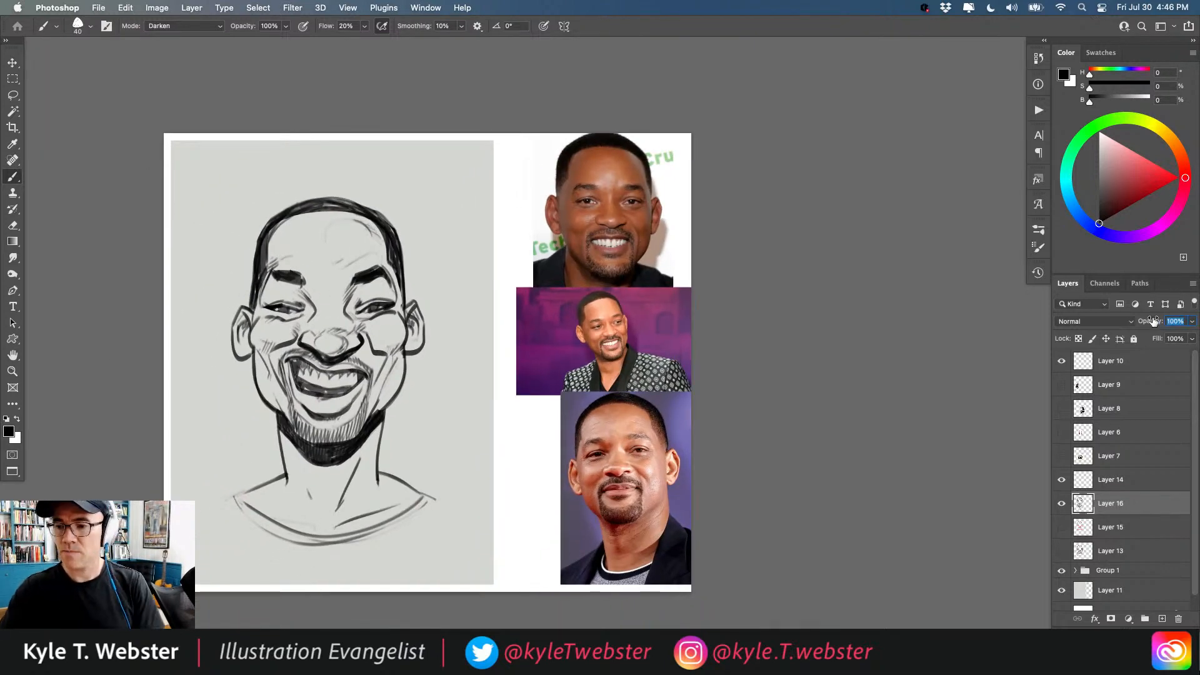
text(30)
key(Return)
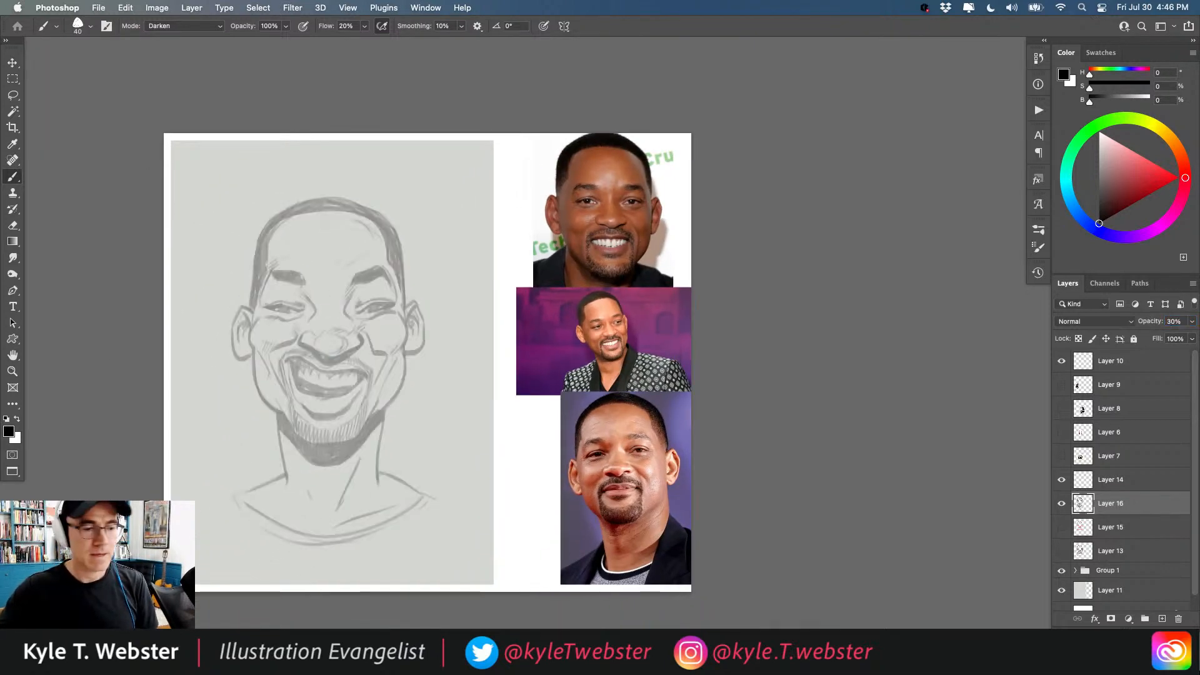
Lasso the ear on the viewer's left and shift it slightly outward and down.
alt+click(267, 446)
drag(267, 460, 350, 447)
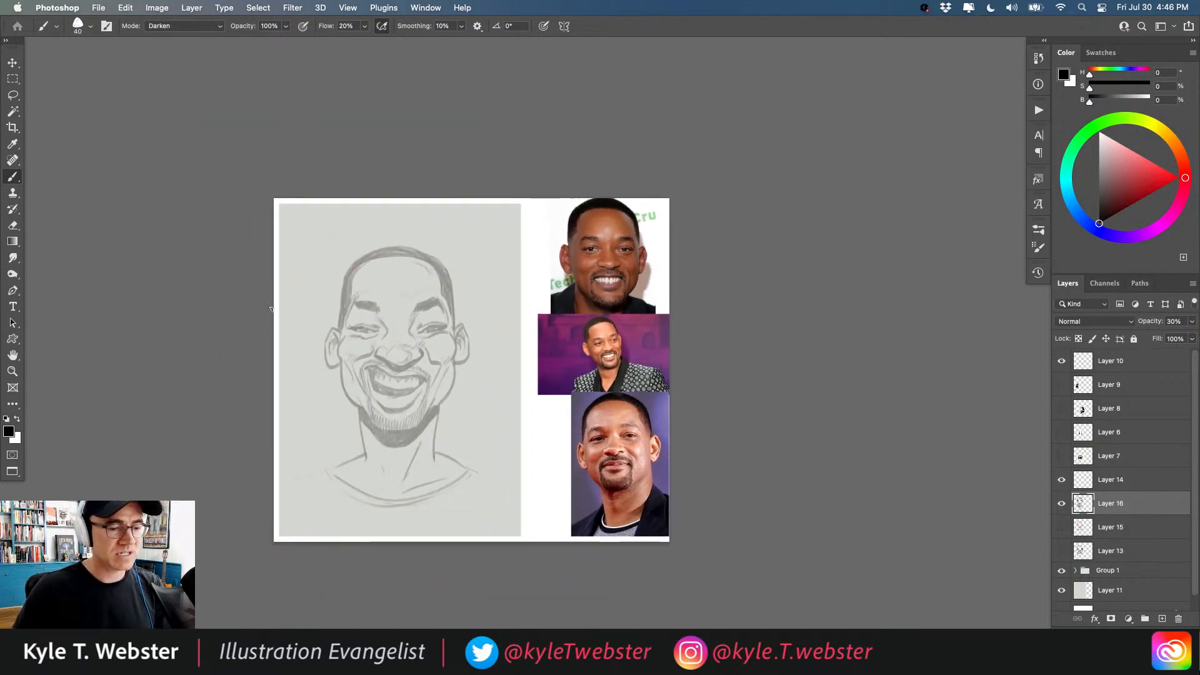
super+click(456, 350)
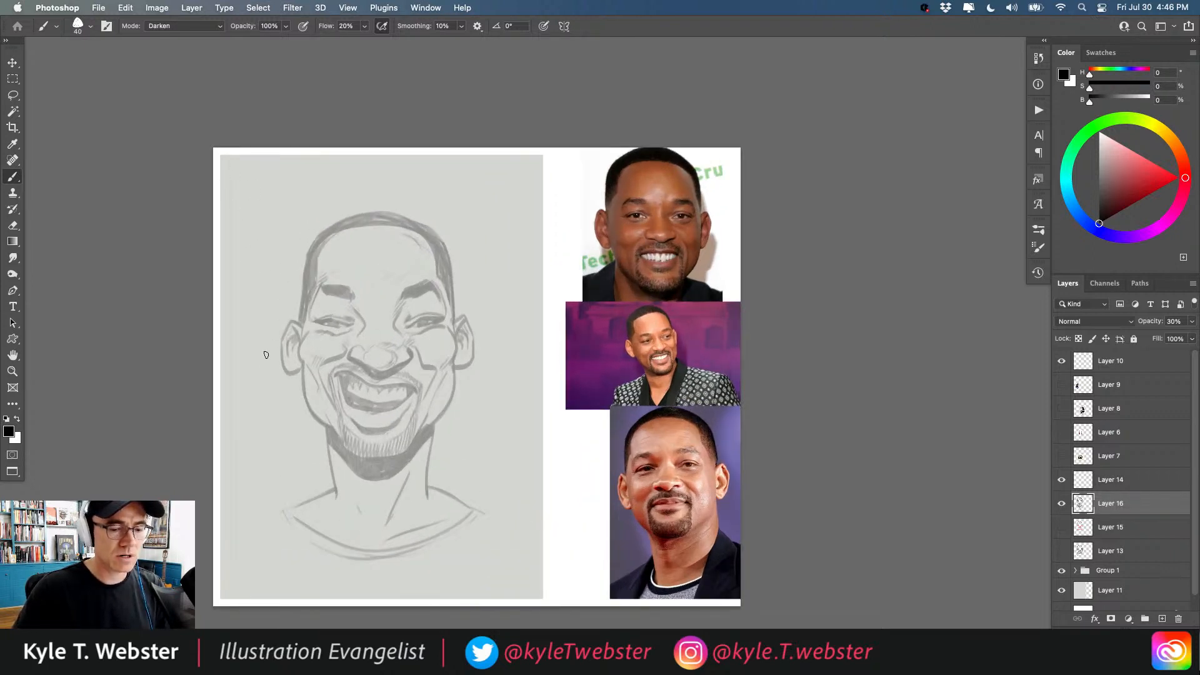
super+click(296, 379)
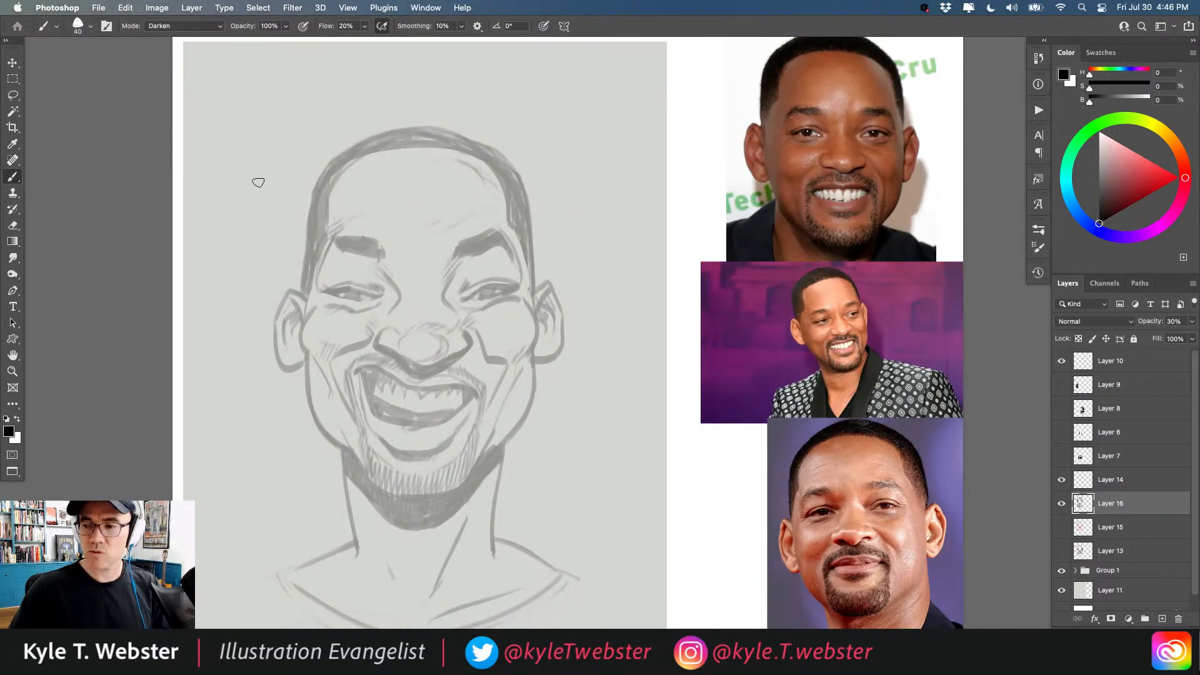
key(l)
drag(275, 291, 282, 277)
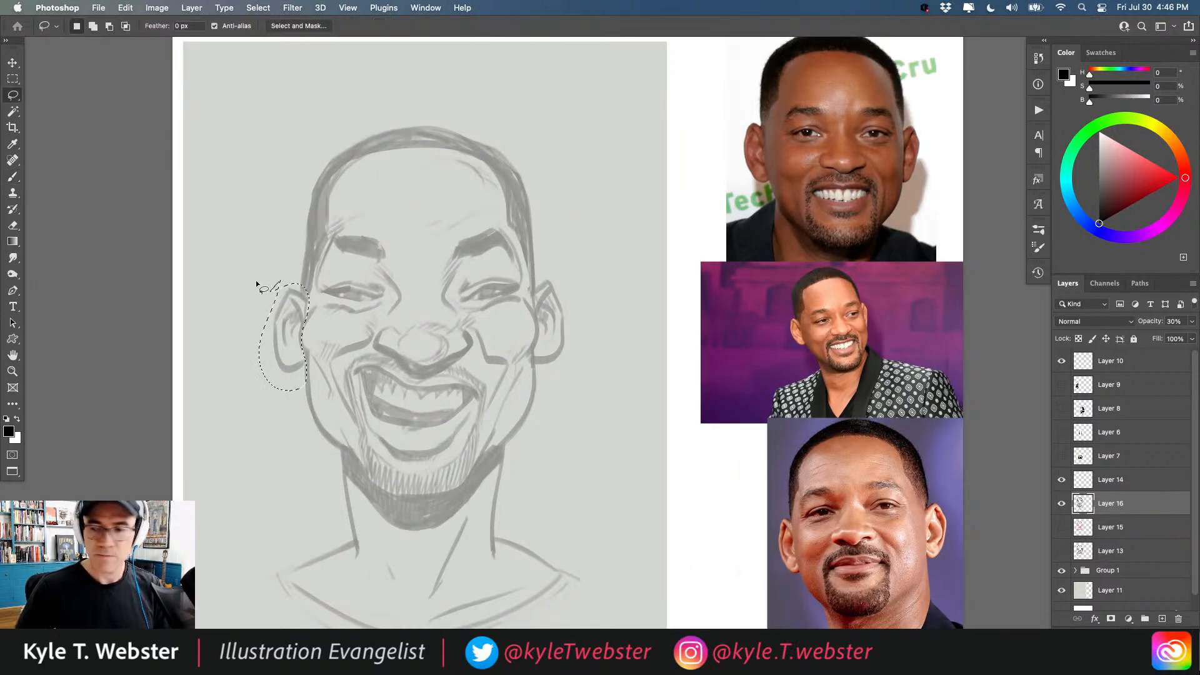
key(v)
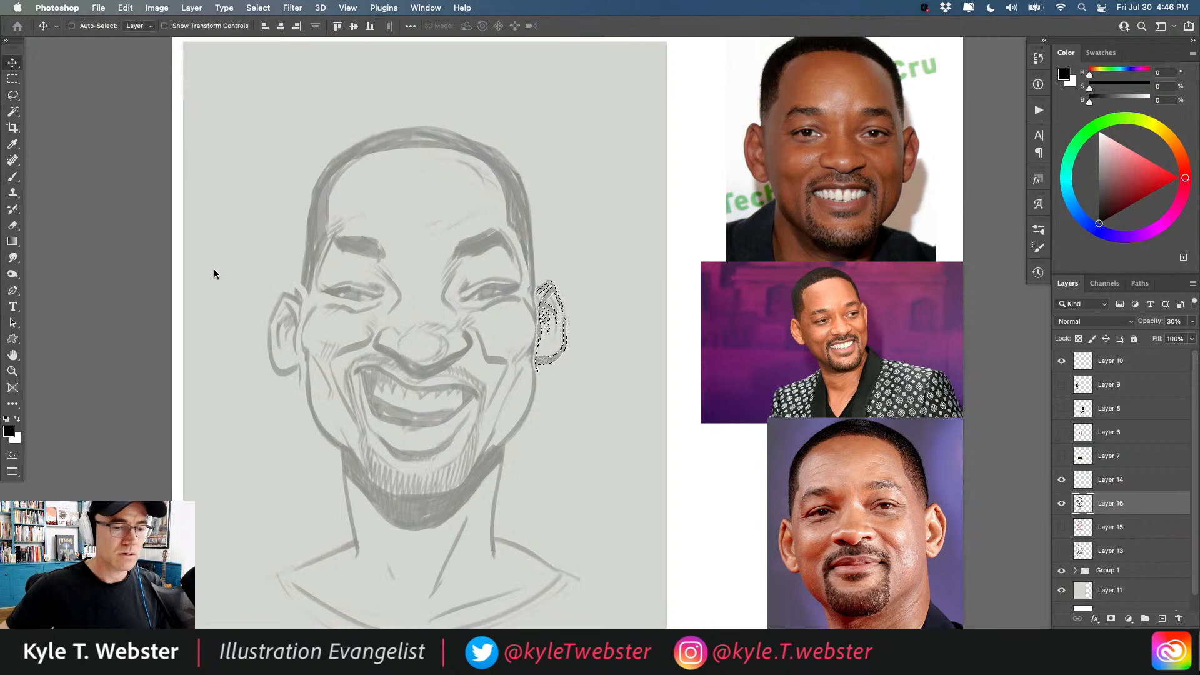
Nudge the selected ear on the viewer's right slightly outward and down, and clear the selection.
key(Right)
key(Right)
key(Right)
key(Right)
key(Right)
key(Right)
key(Right)
key(Right)
key(Down)
key(Down)
key(Down)
key(Down)
key(Down)
key(Down)
key(Down)
key(Down)
key(Down)
key(Down)
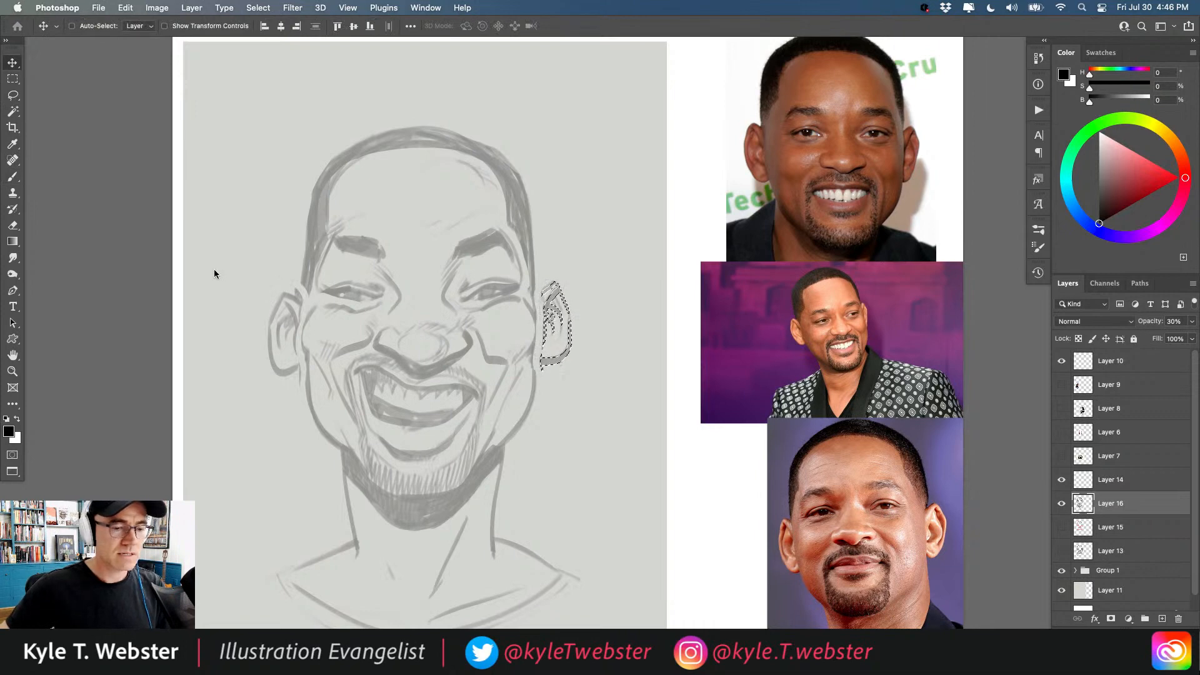
key(Down)
key(Down)
key(Down)
key(Down)
key(Down)
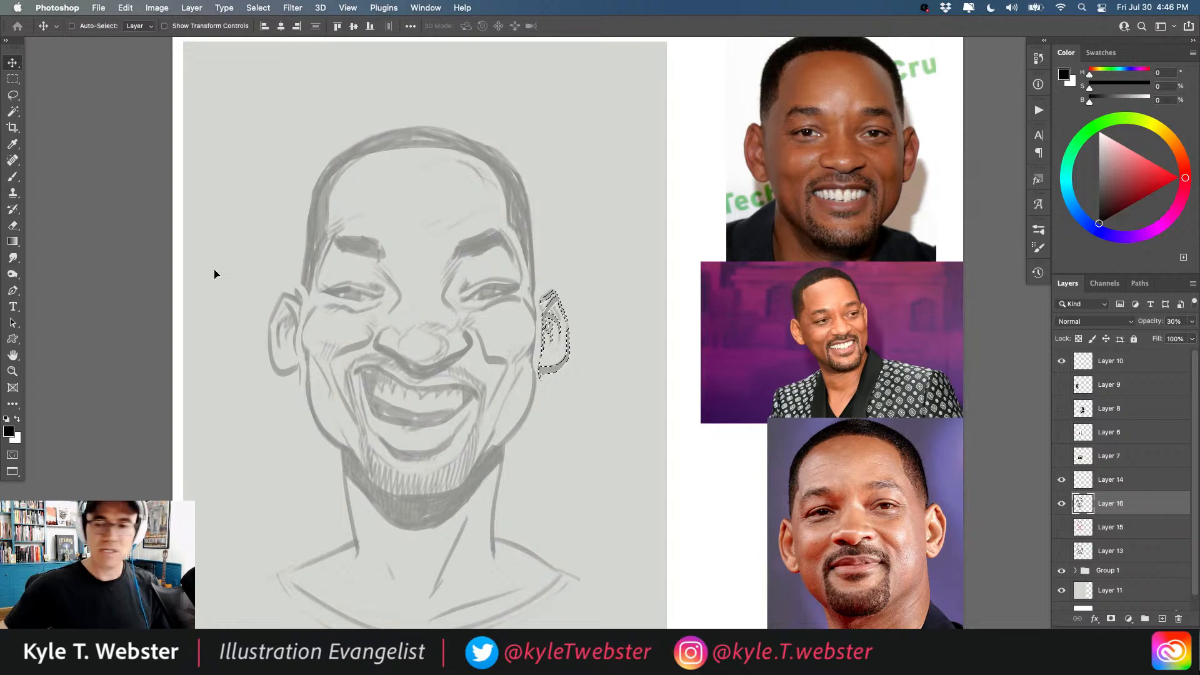
key(cmd+d)
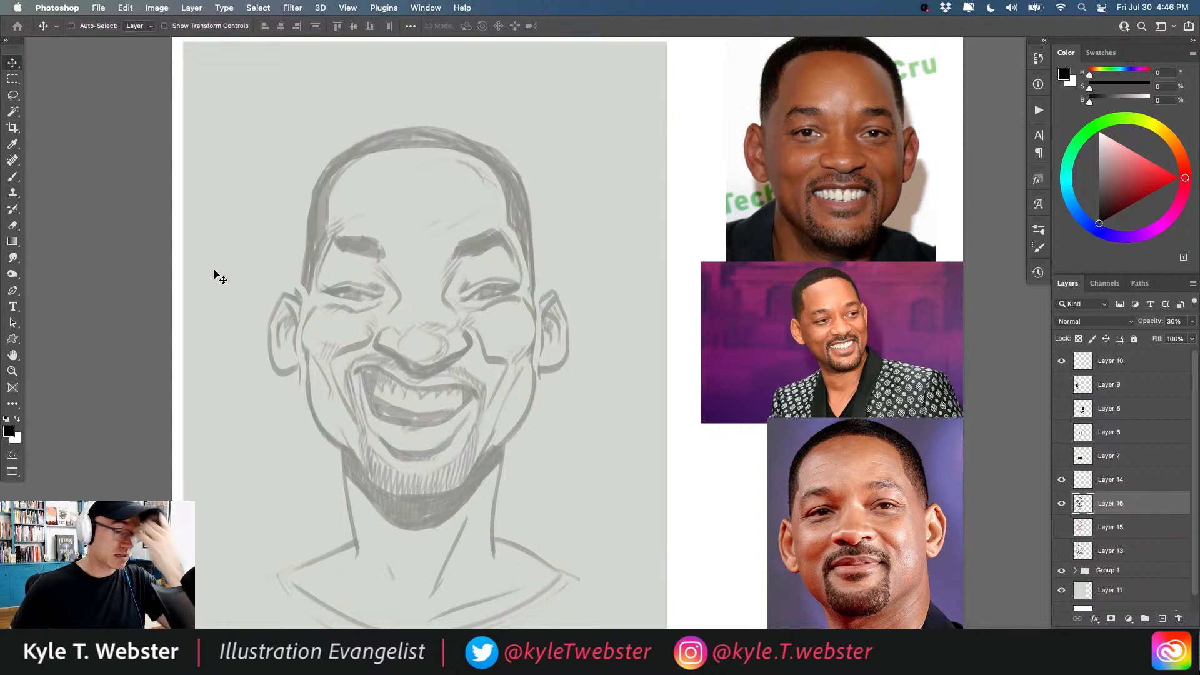
Extend the hair band down both temples with brush strokes so it reaches the tops of the ears.
key(b)
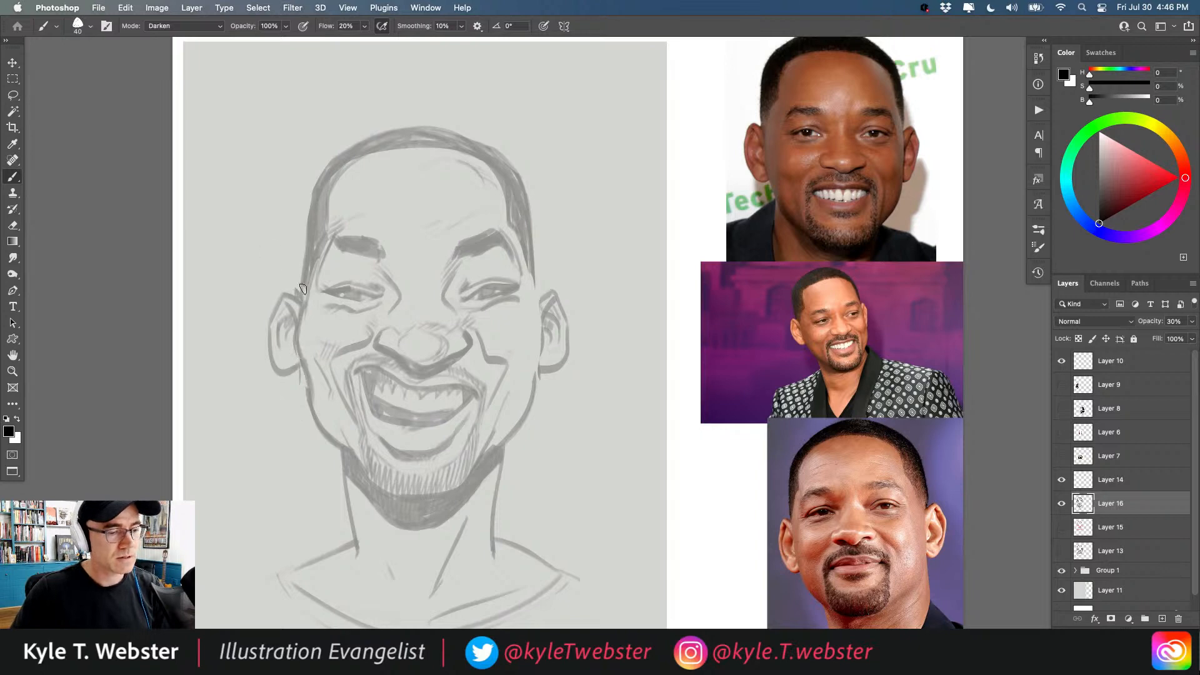
drag(307, 230, 301, 289)
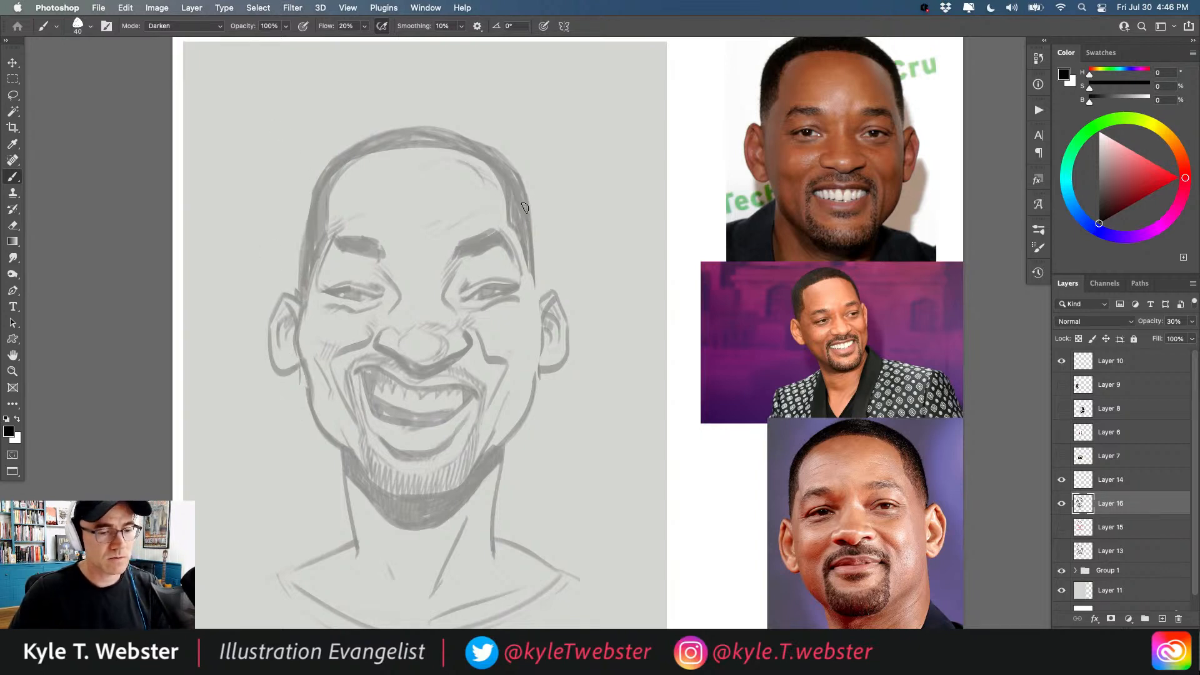
mouse_move(531, 222)
mouse_down()
mouse_move(518, 191)
mouse_move(540, 298)
mouse_up()
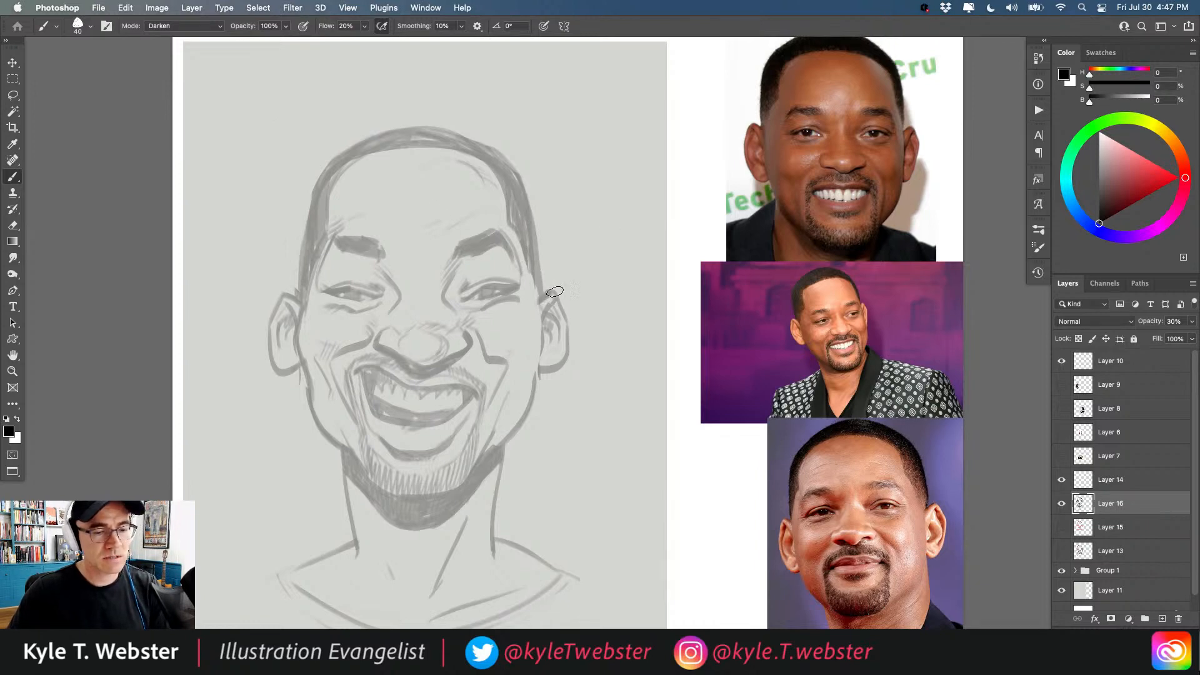
Erase the ear outline on the viewer's right and redraw the ear together with the adjoining edge of the face.
drag(550, 294, 562, 353)
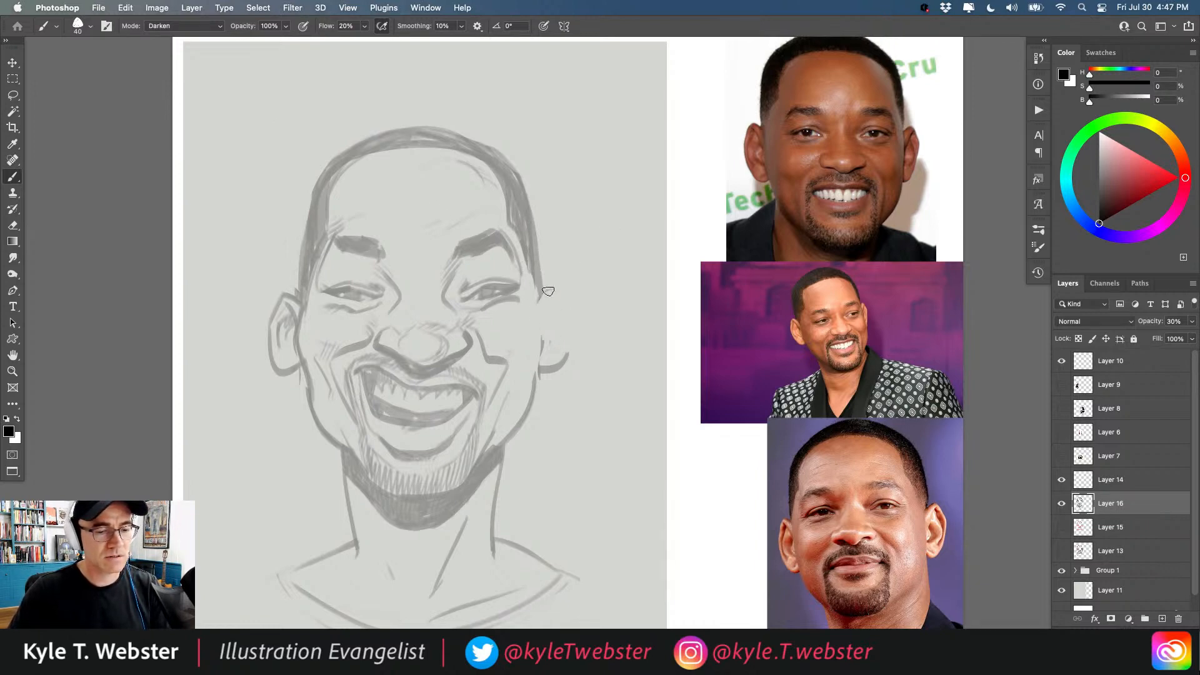
key(super+z)
drag(539, 296, 532, 371)
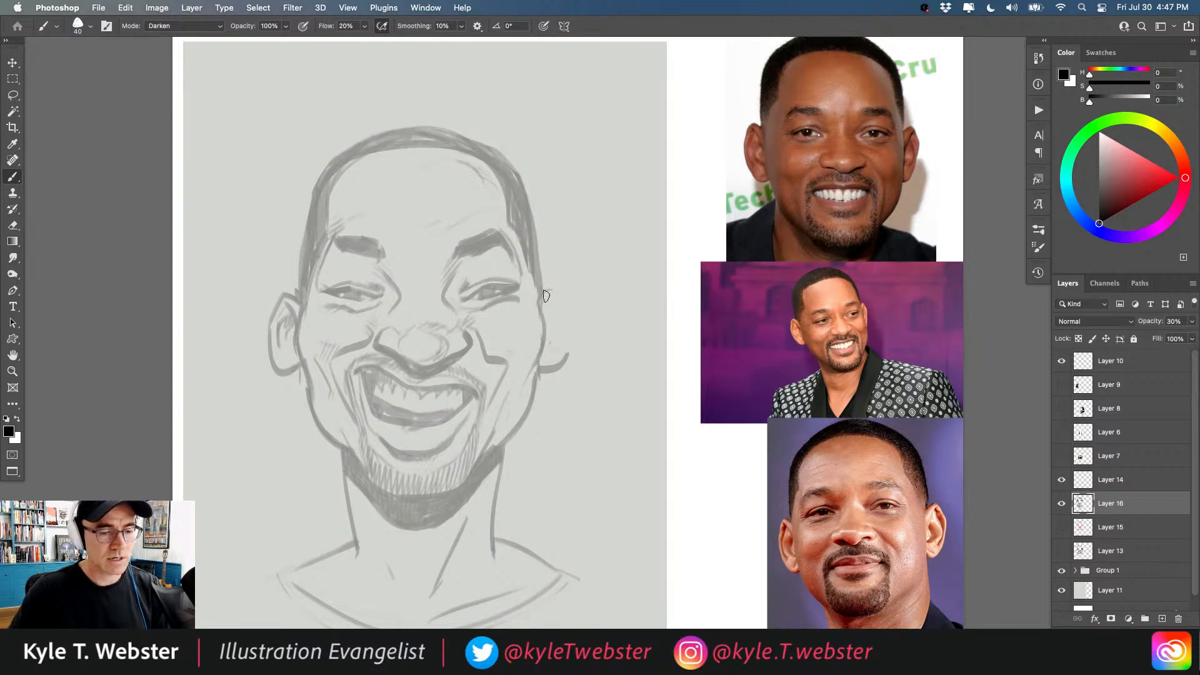
mouse_move(548, 294)
mouse_down()
mouse_move(570, 335)
mouse_move(563, 315)
mouse_move(551, 374)
mouse_up()
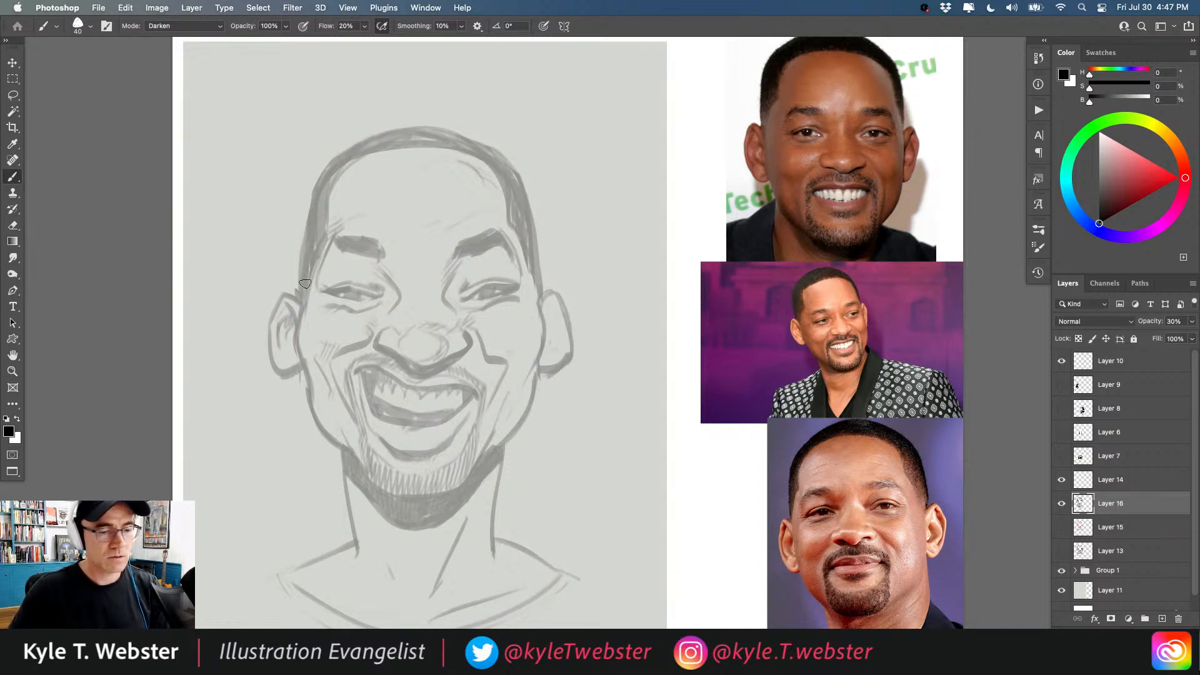
mouse_move(544, 388)
mouse_down()
mouse_move(558, 367)
mouse_move(549, 353)
mouse_up()
mouse_move(567, 309)
mouse_down()
mouse_move(566, 366)
mouse_move(552, 382)
mouse_move(538, 371)
mouse_up()
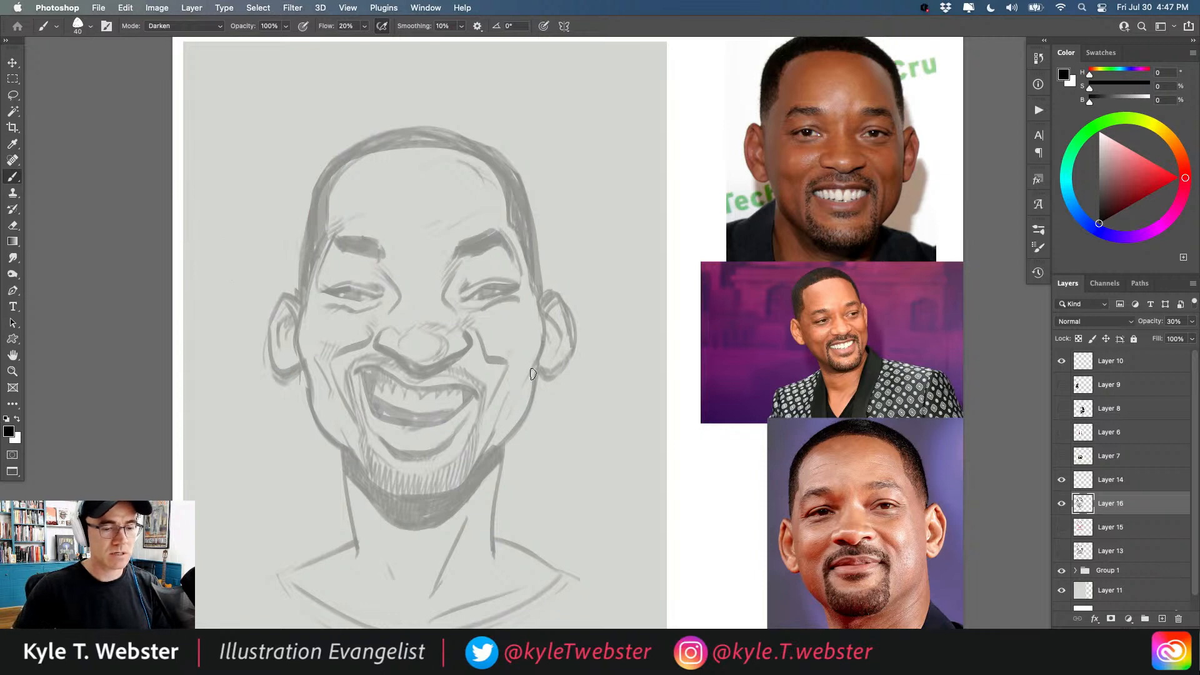
Strengthen the cheek and jaw contour on the viewer's right, from the earlobe down to the beard.
drag(539, 360, 496, 451)
drag(526, 414, 506, 447)
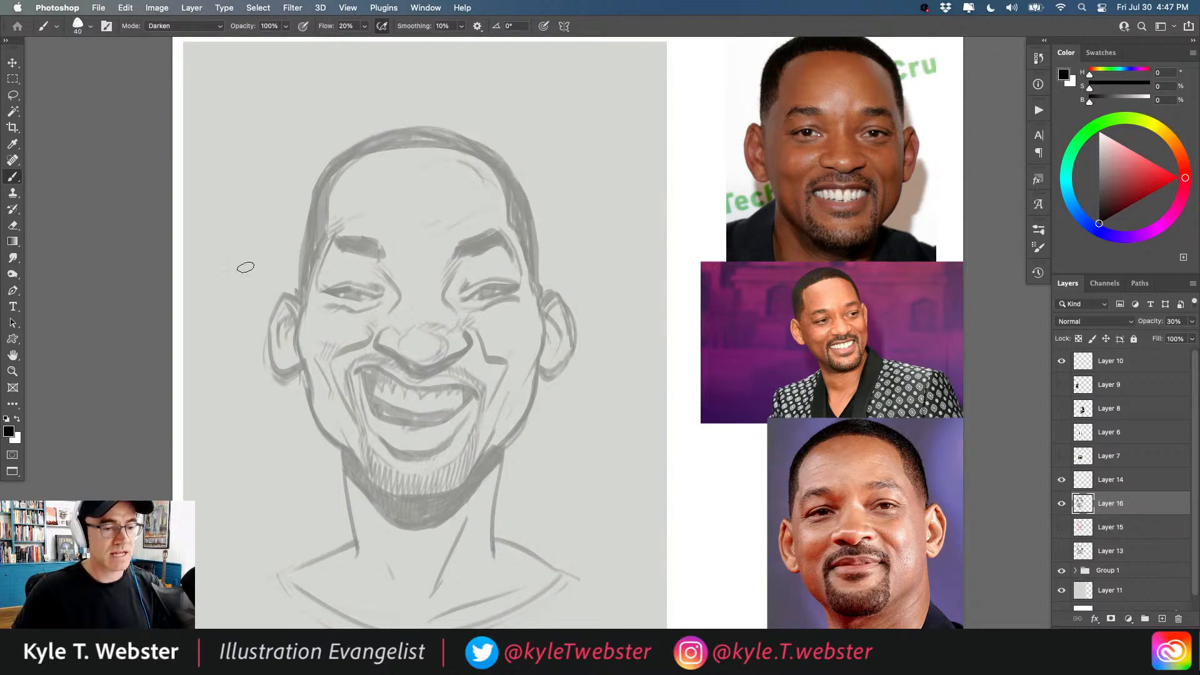
drag(275, 407, 278, 380)
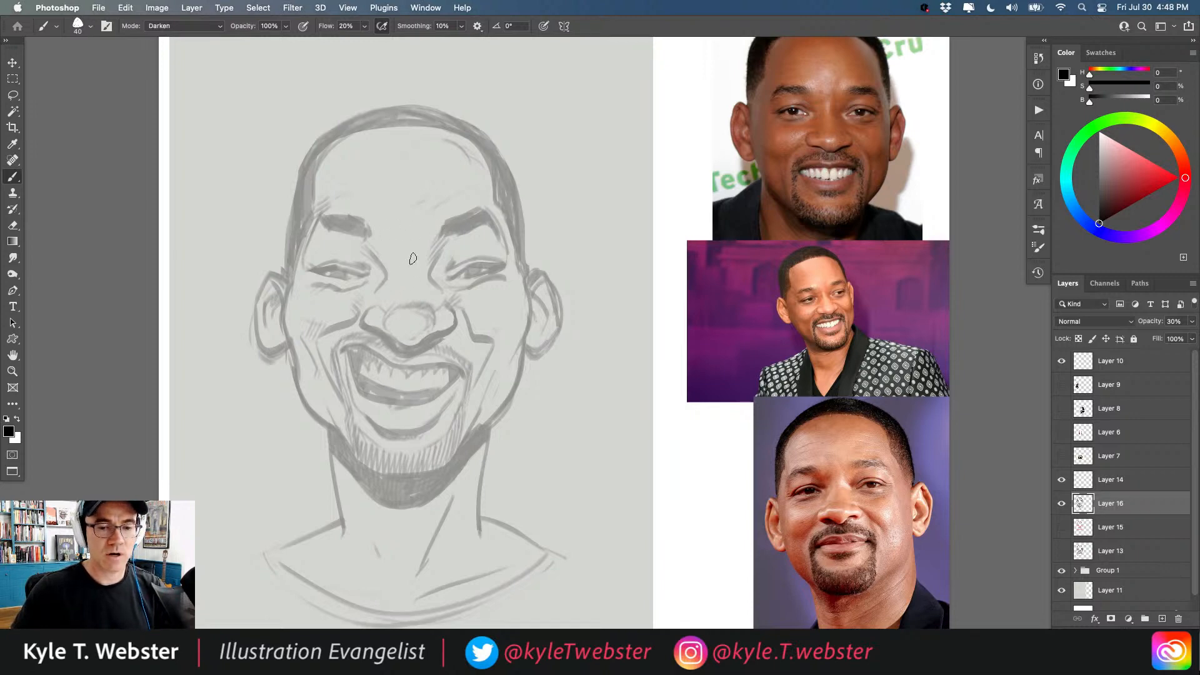
Sketch light crease strokes on the bridge of the nose between the eyebrows.
drag(410, 266, 412, 274)
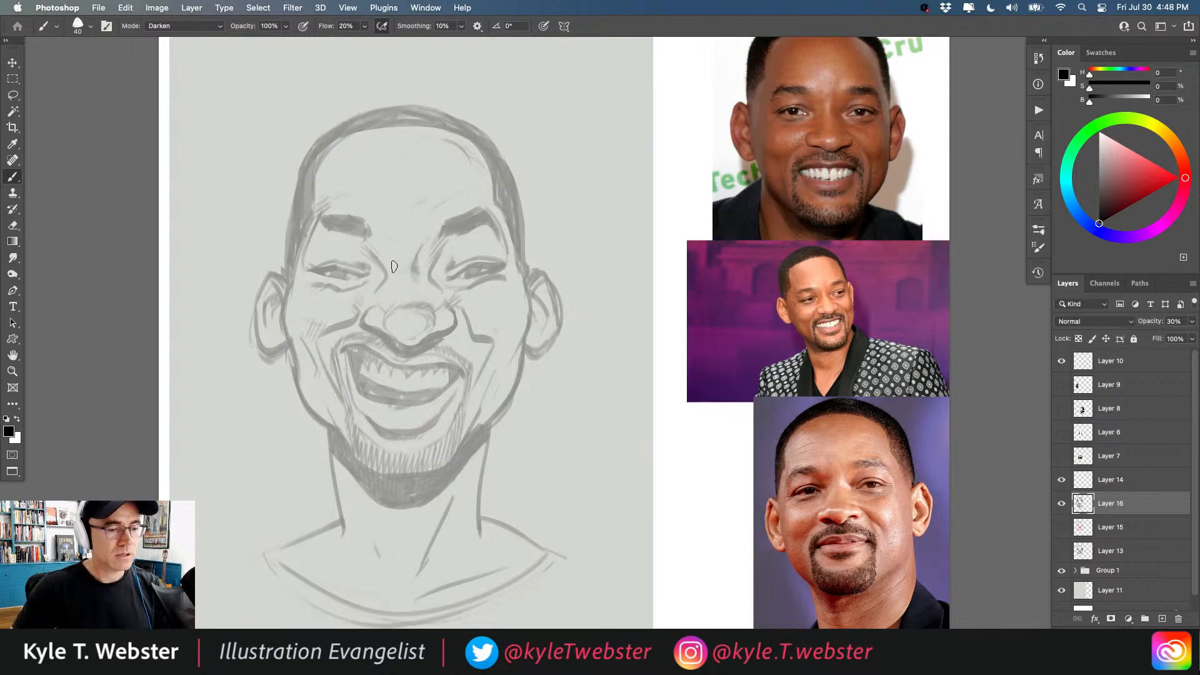
mouse_move(399, 256)
mouse_down()
mouse_move(380, 252)
mouse_move(399, 236)
mouse_up()
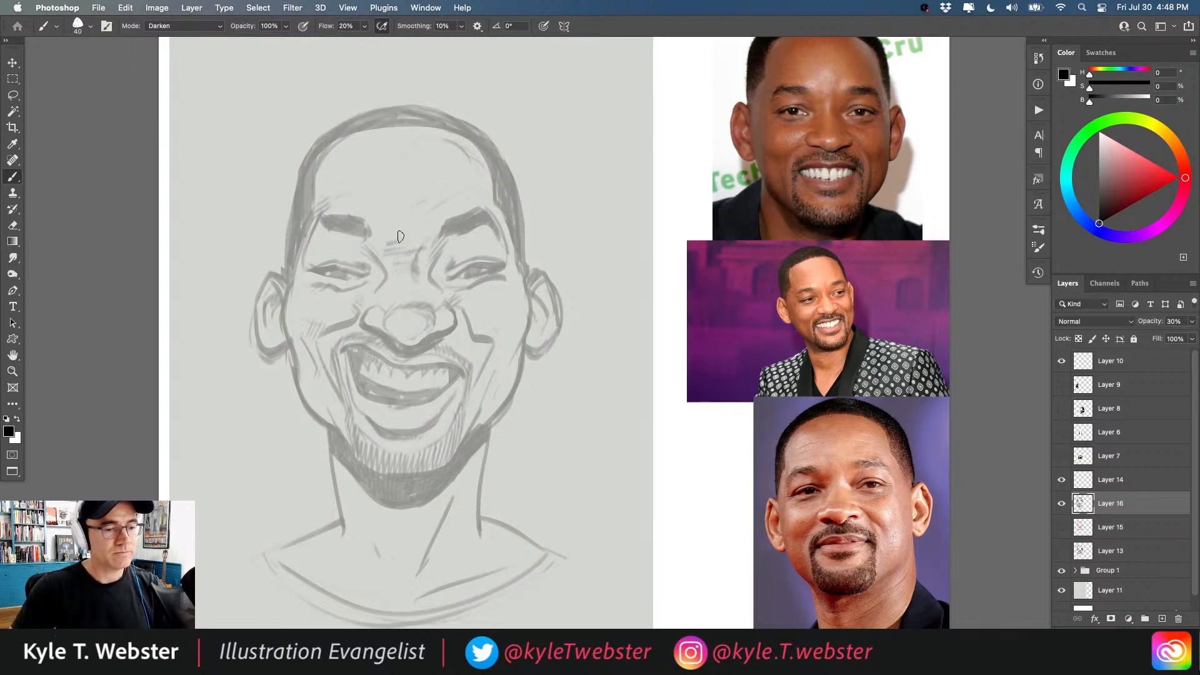
alt+click(279, 380)
drag(280, 381, 288, 362)
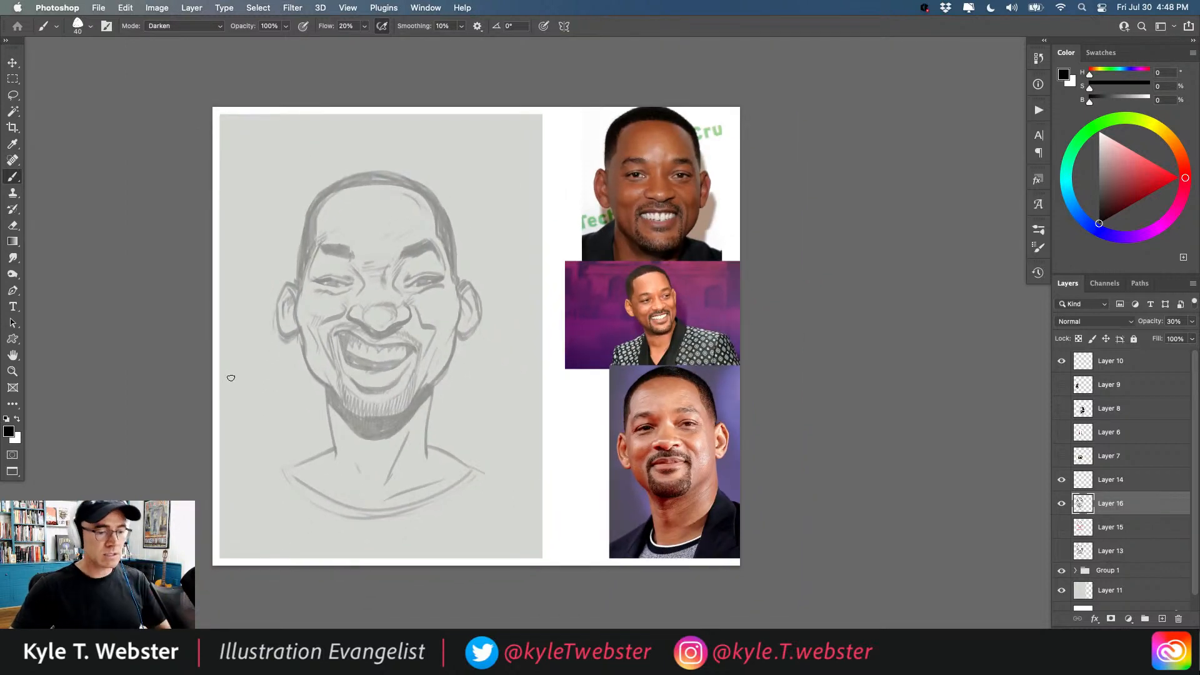
drag(301, 420, 291, 429)
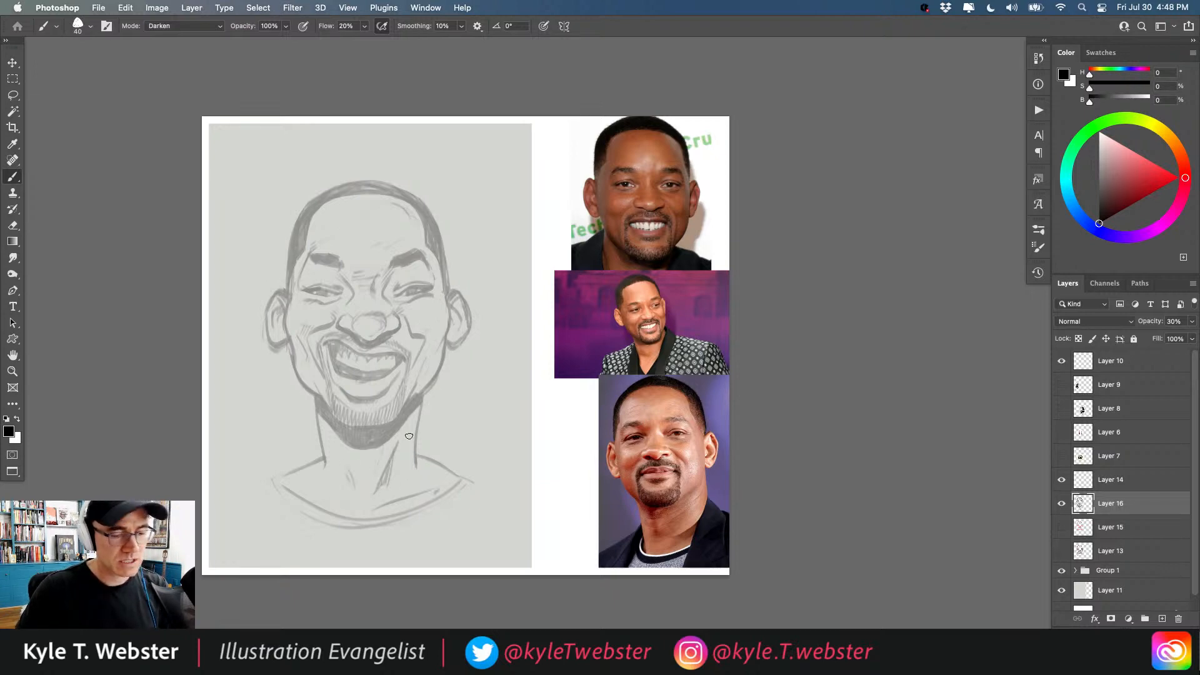
Mirror the caricature on Layer 16 with the Flip Horiz action to check its symmetry.
click(1038, 110)
click(925, 125)
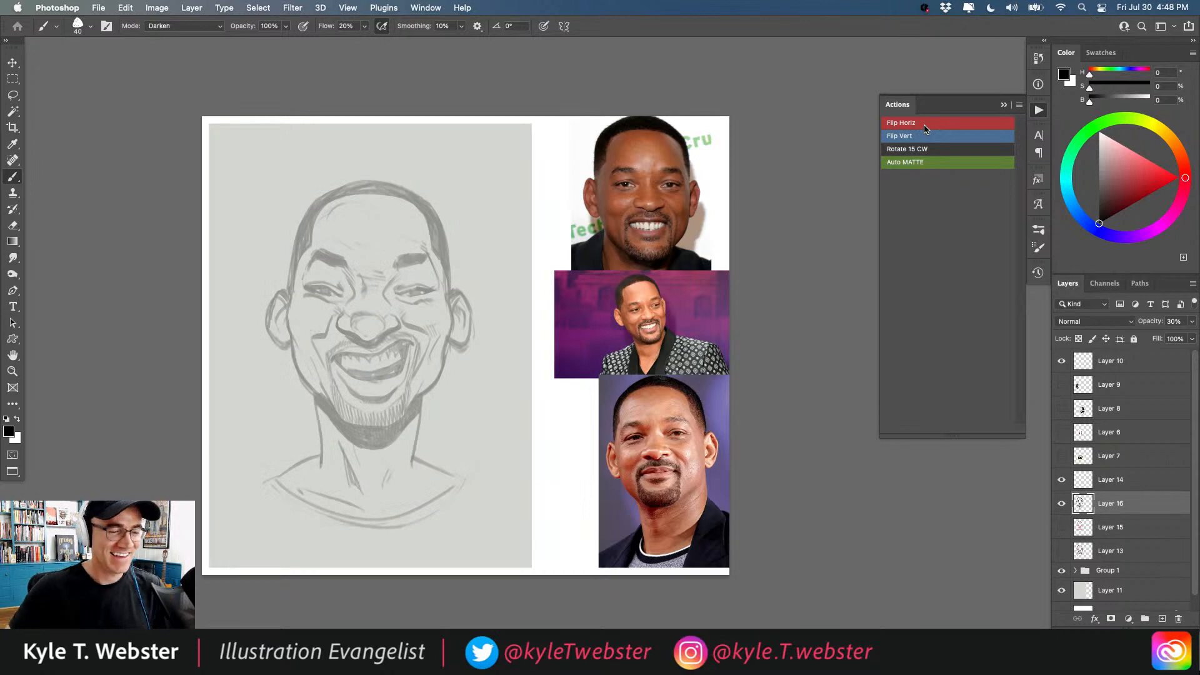
scroll(383, 347, up, 2)
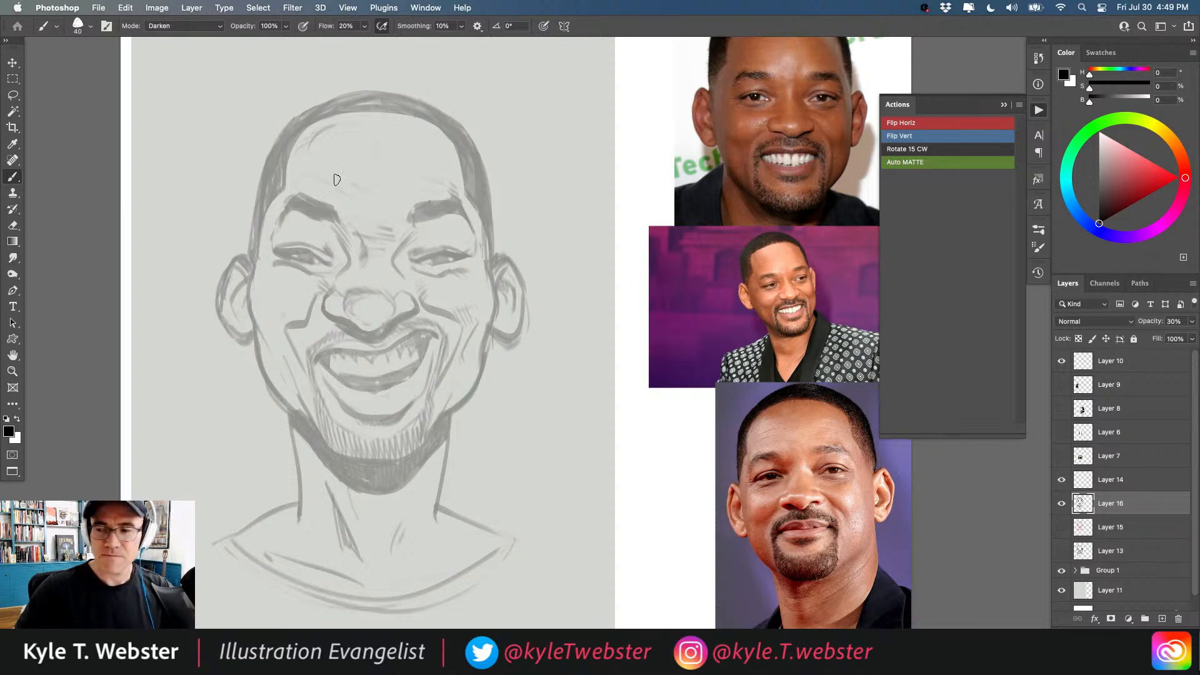
Lasso the eye on the viewer's left, rotate it -5.64° and nudge it slightly down, clearing the selection.
key(l)
mouse_move(300, 234)
mouse_down()
mouse_move(276, 240)
mouse_move(265, 265)
mouse_move(299, 279)
mouse_move(334, 266)
mouse_move(294, 223)
mouse_move(242, 226)
mouse_up()
key(ctrl+t)
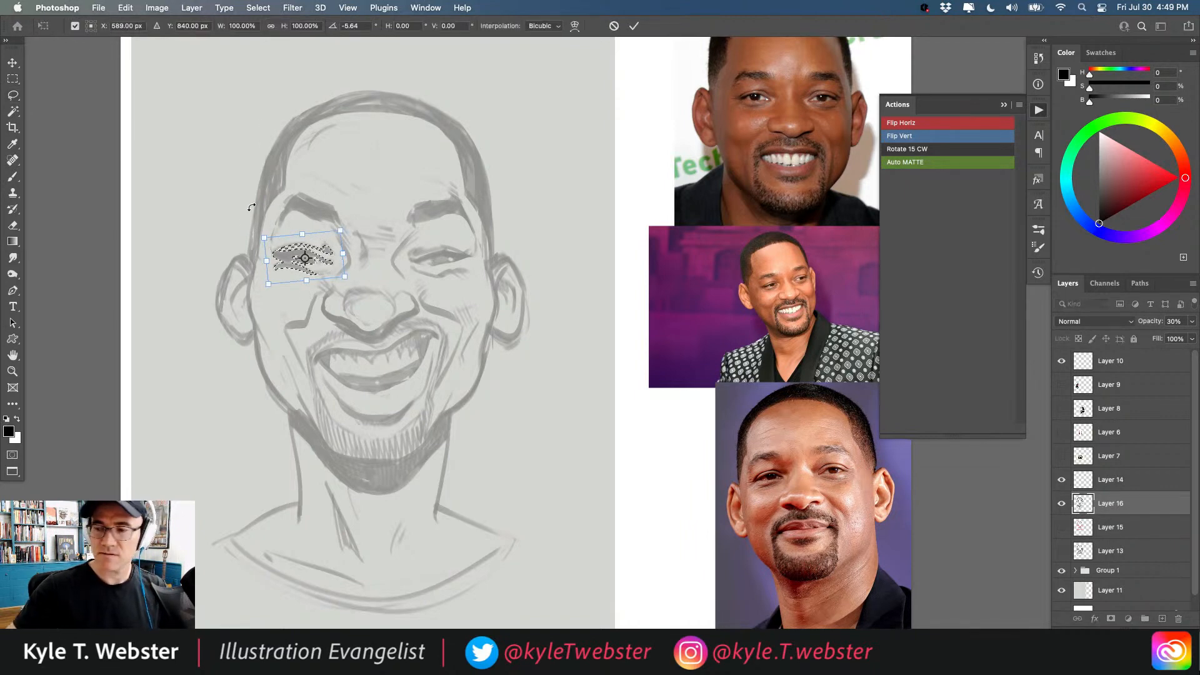
key(Right)
key(Down)
key(Down)
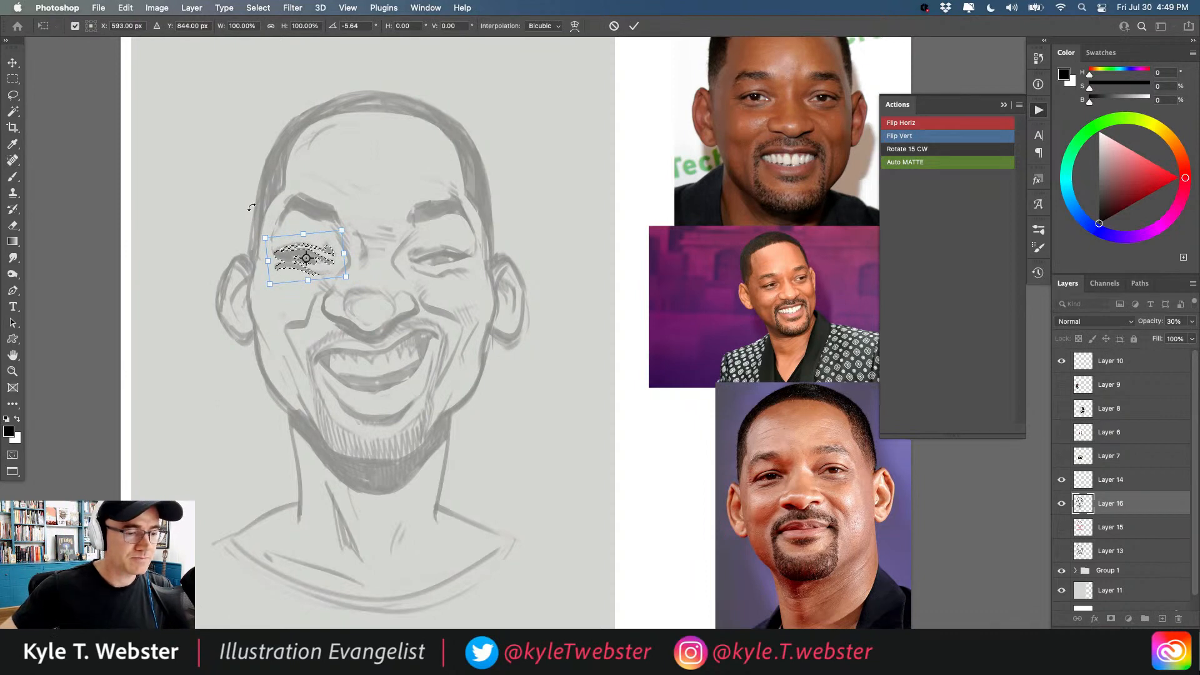
key(Left)
key(Left)
key(Left)
key(Left)
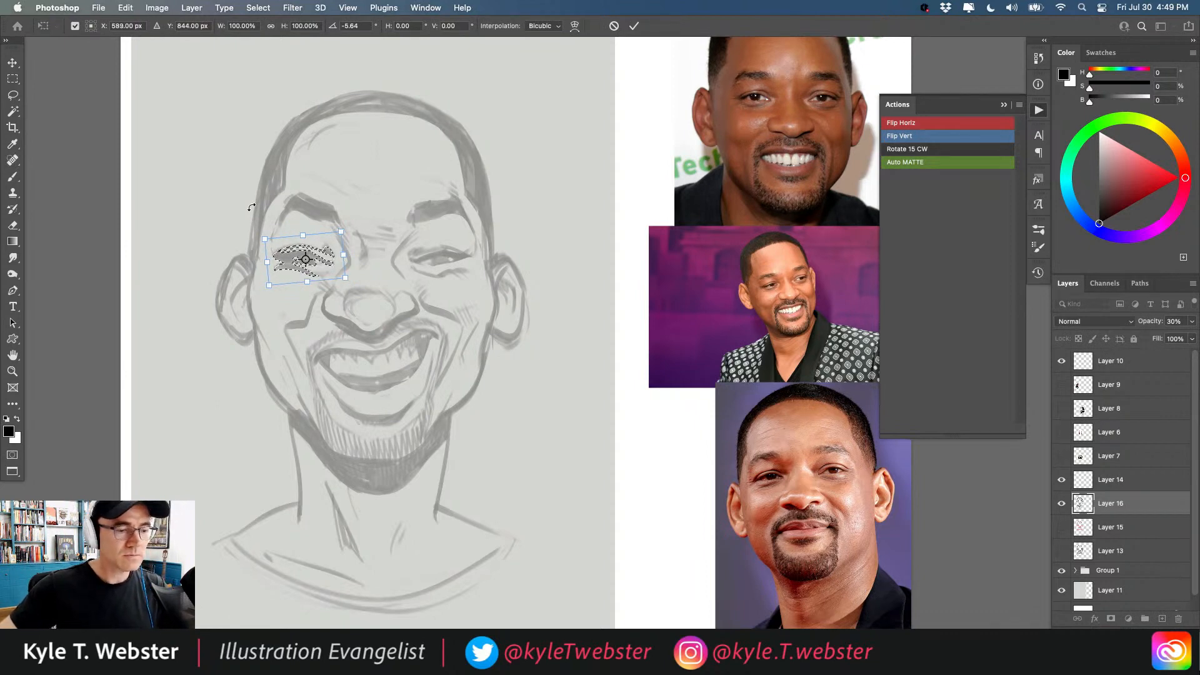
key(Right)
key(Right)
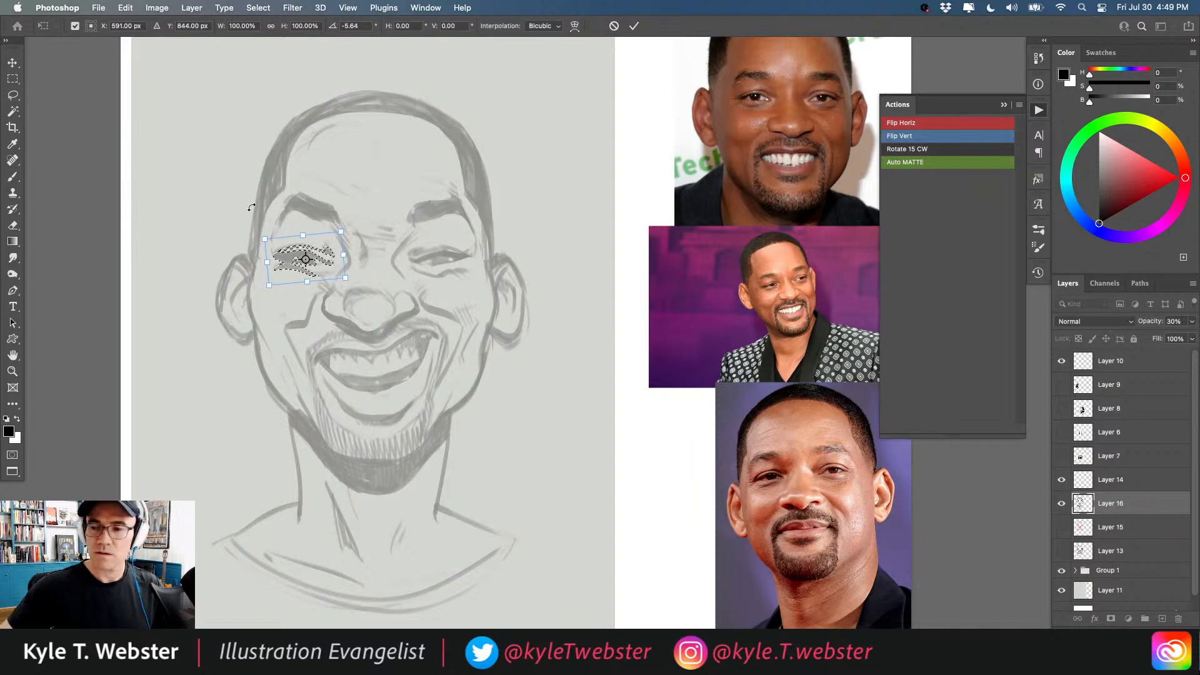
key(Return)
key(ctrl+d)
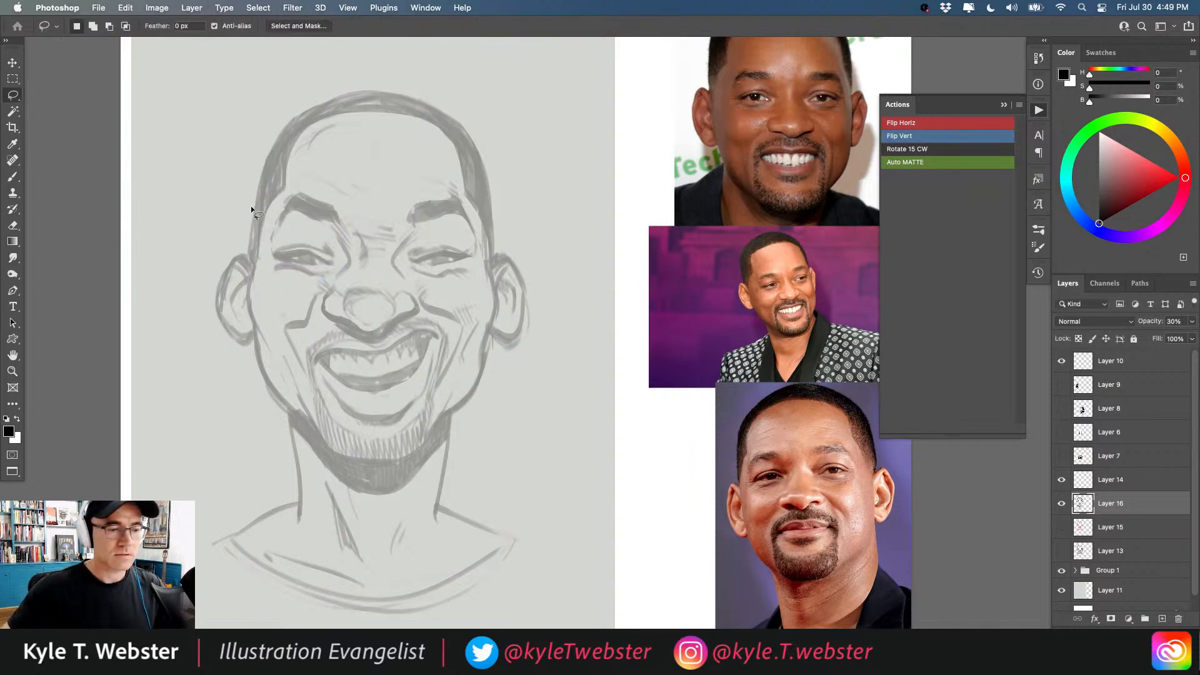
Lasso the eyebrow on the viewer's left, nudge it slightly up and outward, and clear the selection.
key(b)
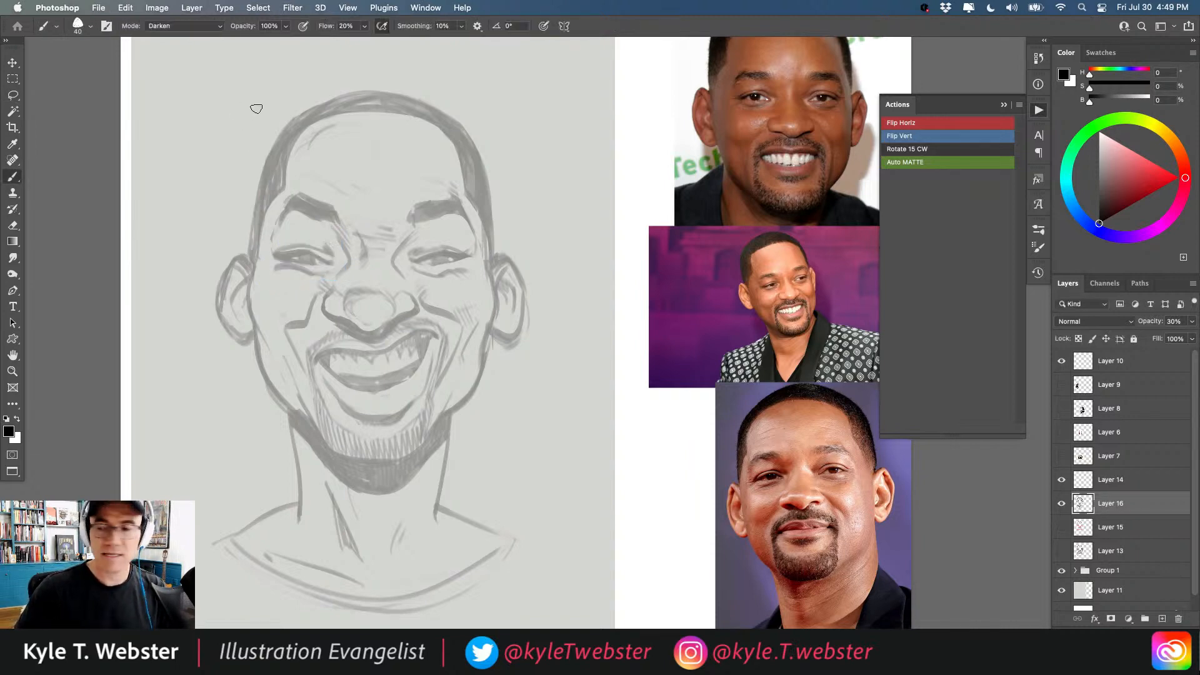
key(l)
mouse_move(295, 186)
mouse_down()
mouse_move(268, 247)
mouse_move(293, 225)
mouse_move(320, 229)
mouse_move(296, 186)
mouse_up()
key(v)
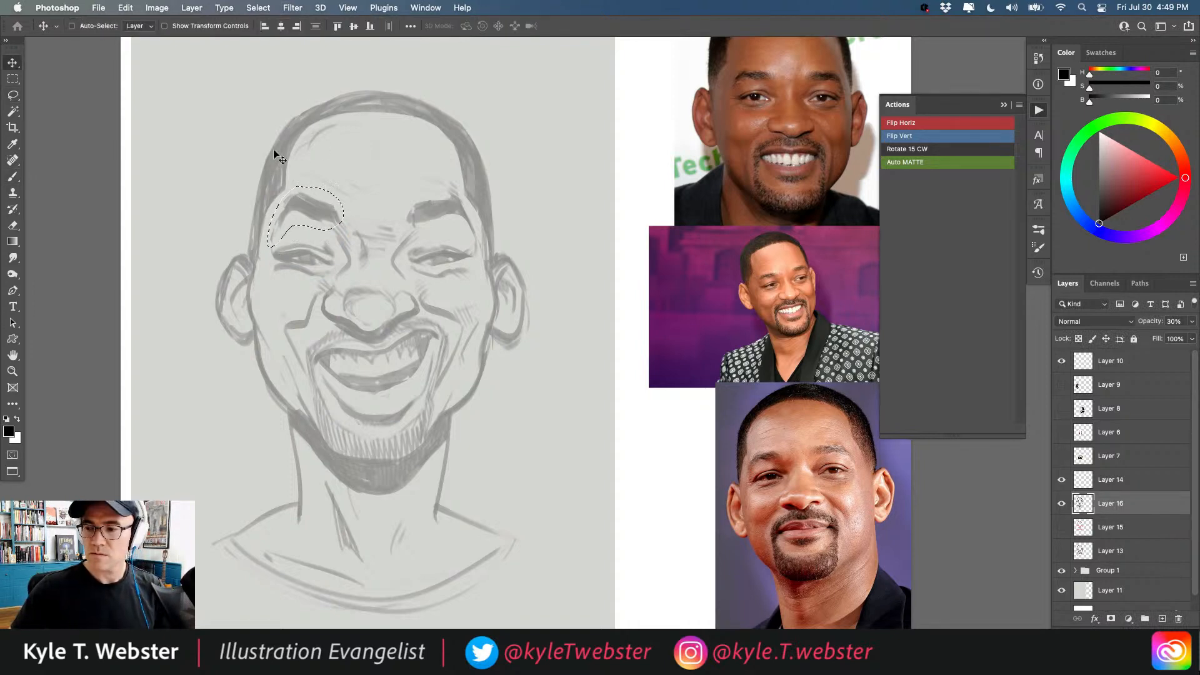
key(Up)
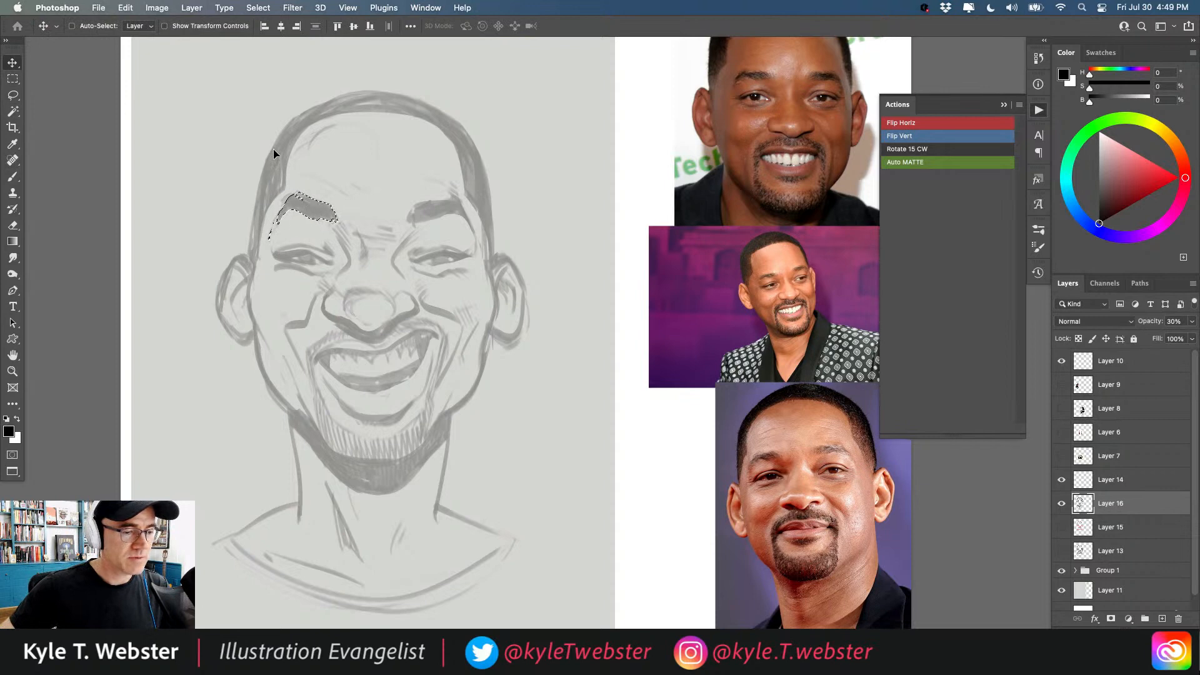
key(super+d)
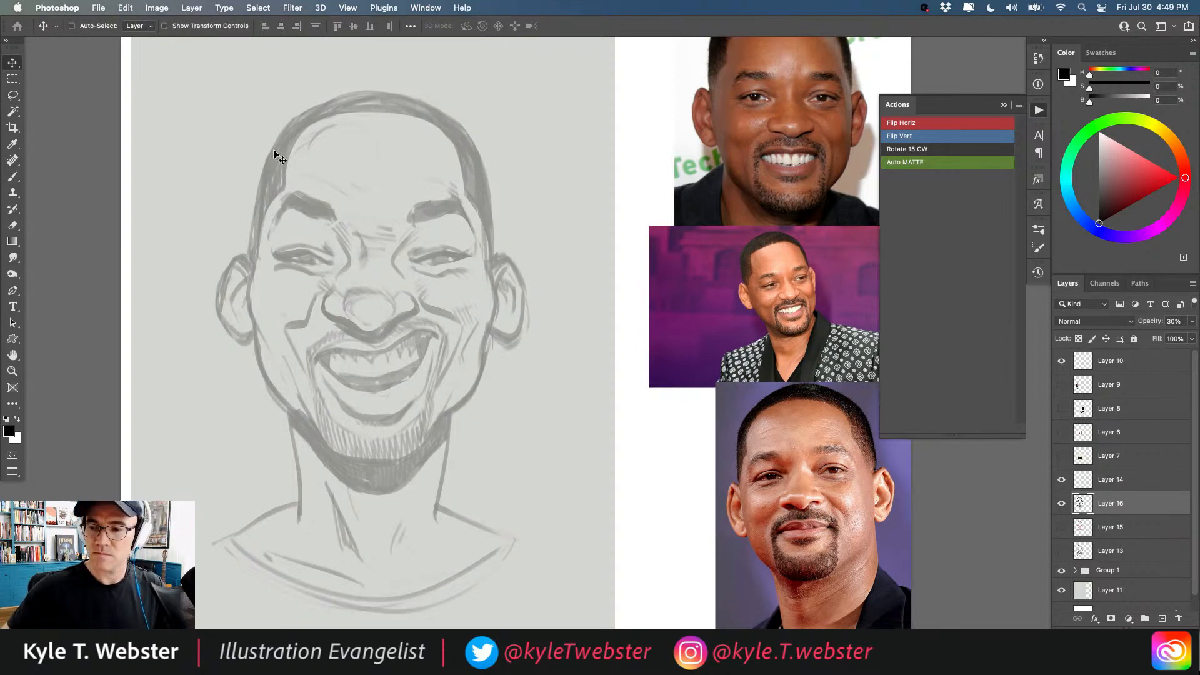
key(b)
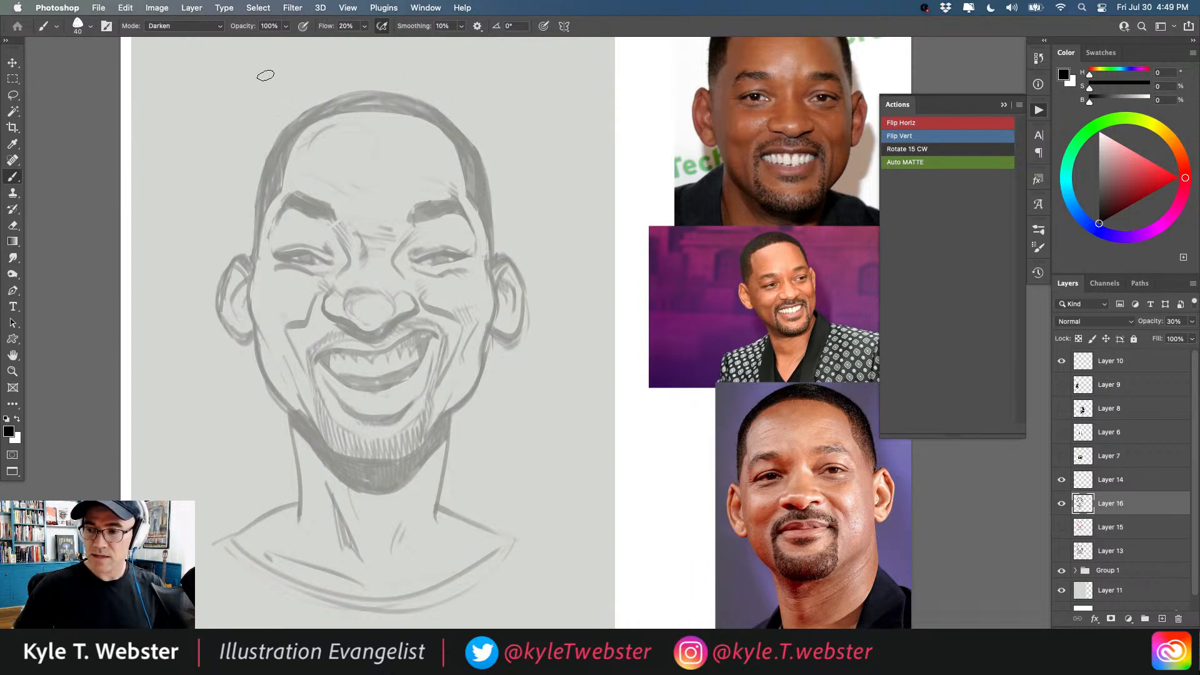
Lasso the ear on the viewer's right, rotate it 4.51° and nudge it slightly down, clearing the selection.
key(l)
mouse_move(516, 252)
mouse_down()
mouse_move(500, 268)
mouse_move(500, 306)
mouse_move(538, 327)
mouse_move(513, 248)
mouse_move(526, 210)
mouse_up()
key(ctrl+t)
key(Down)
key(Down)
key(Down)
key(Down)
key(Down)
key(Down)
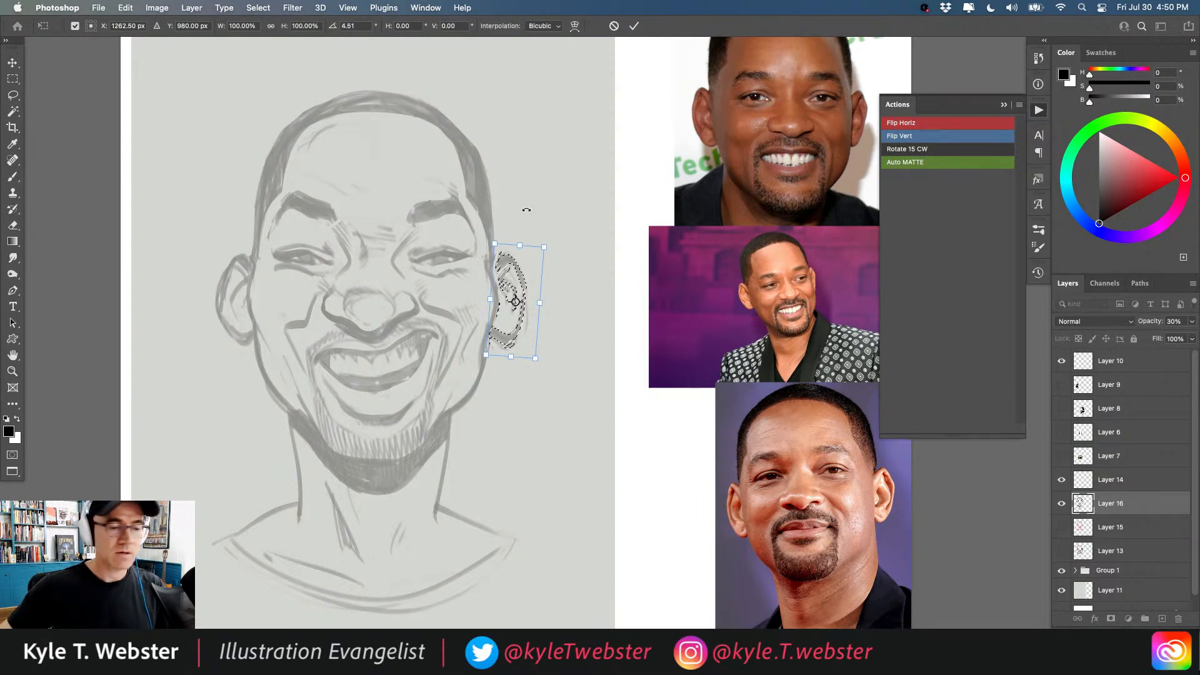
key(Up)
key(Up)
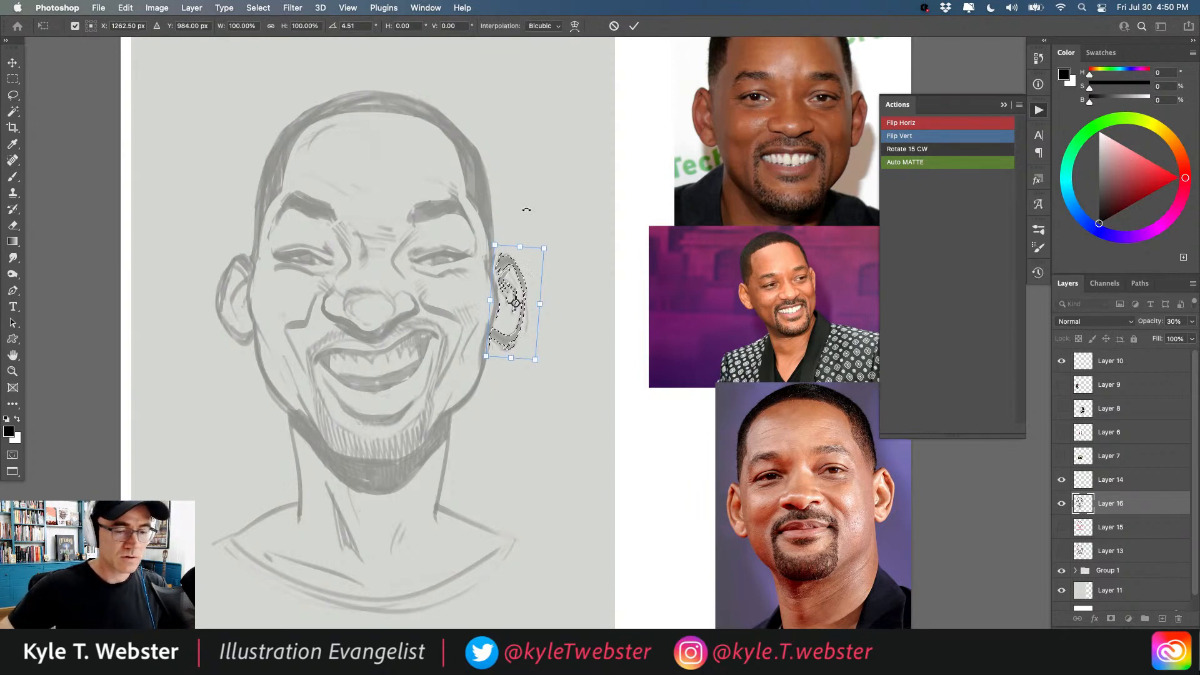
key(Return)
key(ctrl+d)
key(b)
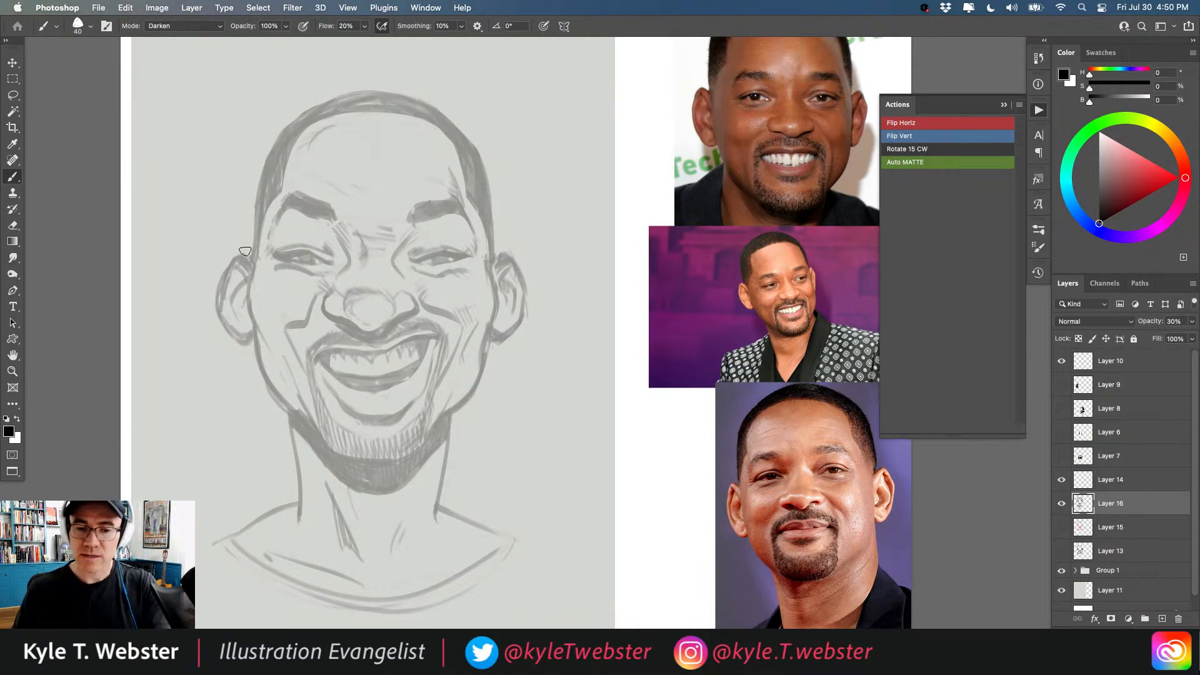
Fade the sketch on Layer 16 to 25% opacity and add a new empty layer above it.
key(super+minus)
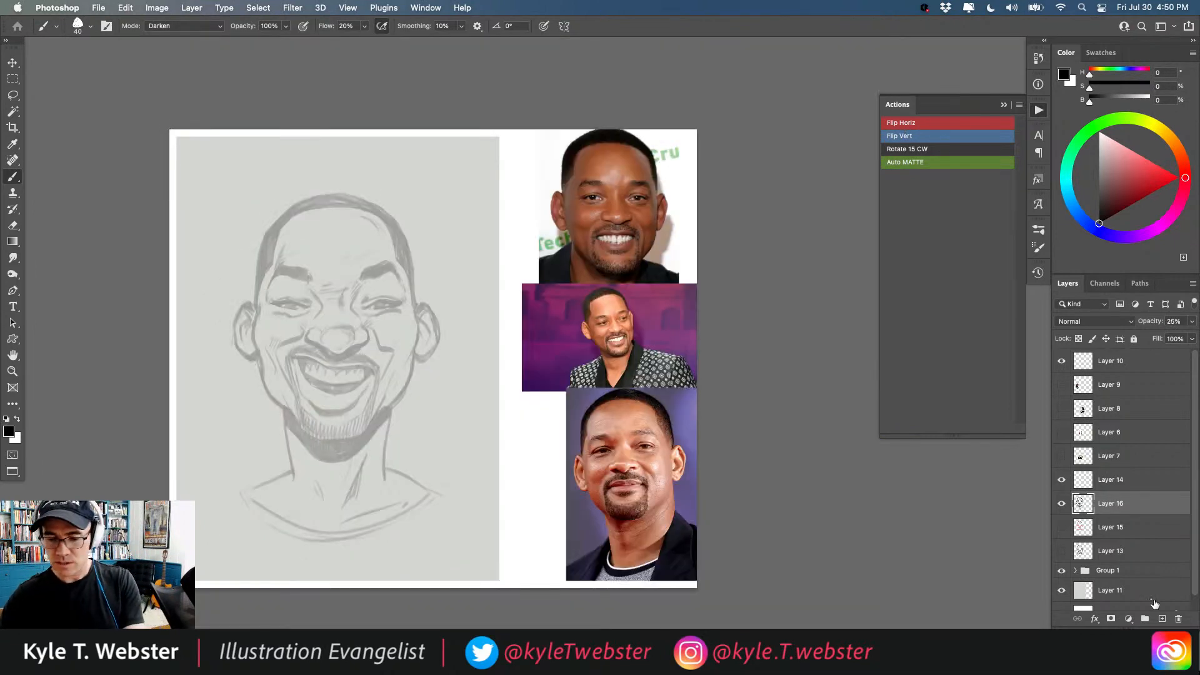
click(1161, 618)
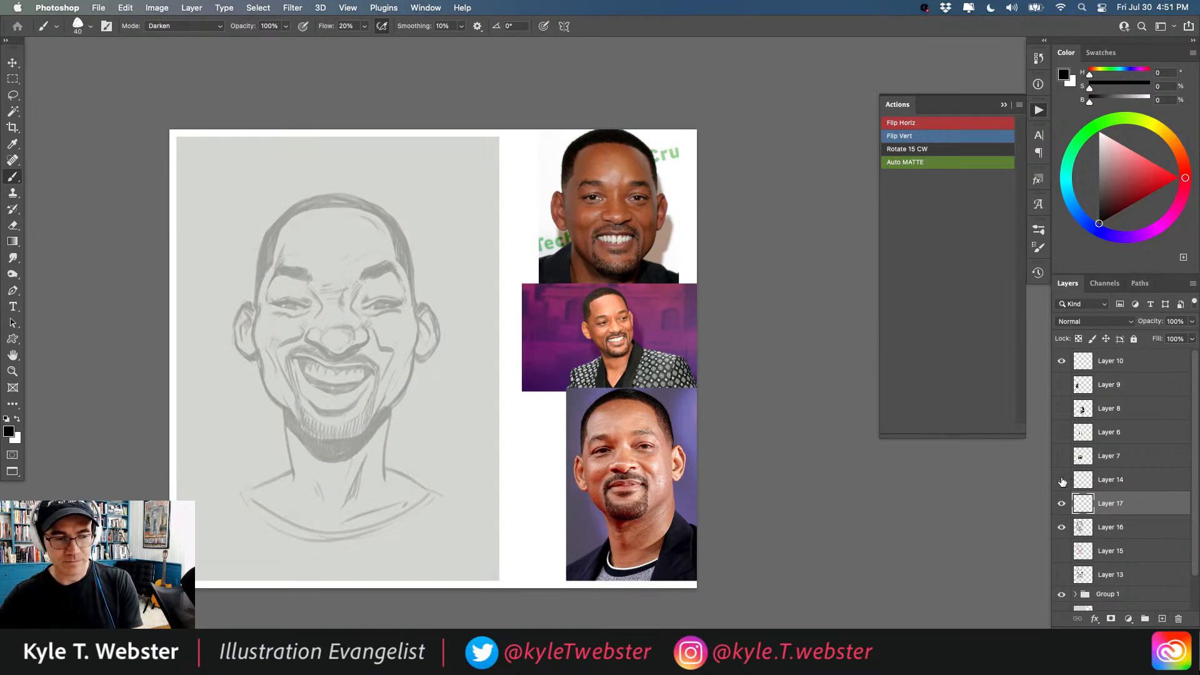
Select the Draw Along brush from the DRAW ALONG brush set.
click(1038, 229)
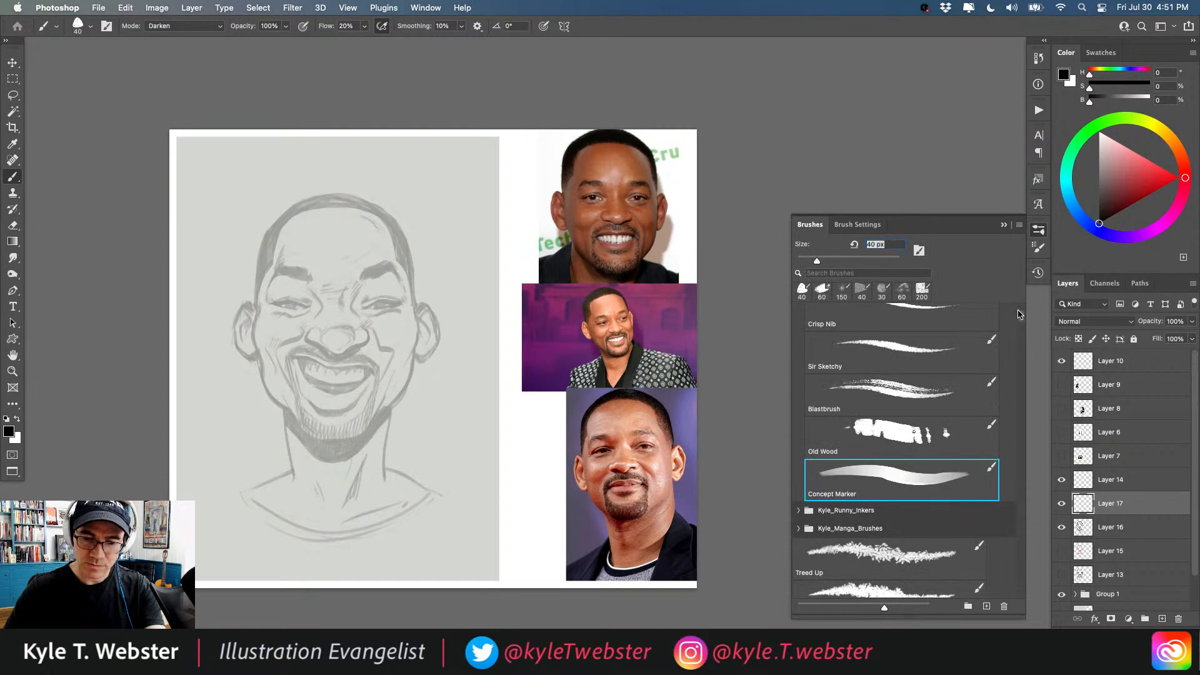
scroll(1019, 314, up, 10)
click(797, 373)
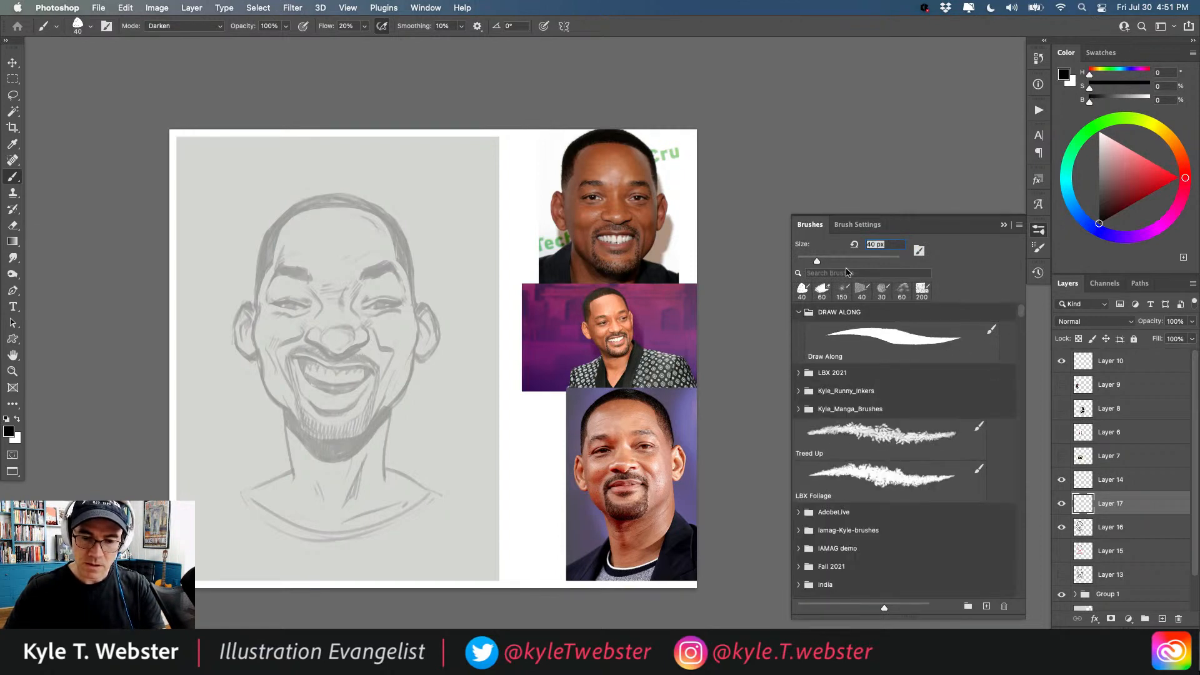
click(877, 335)
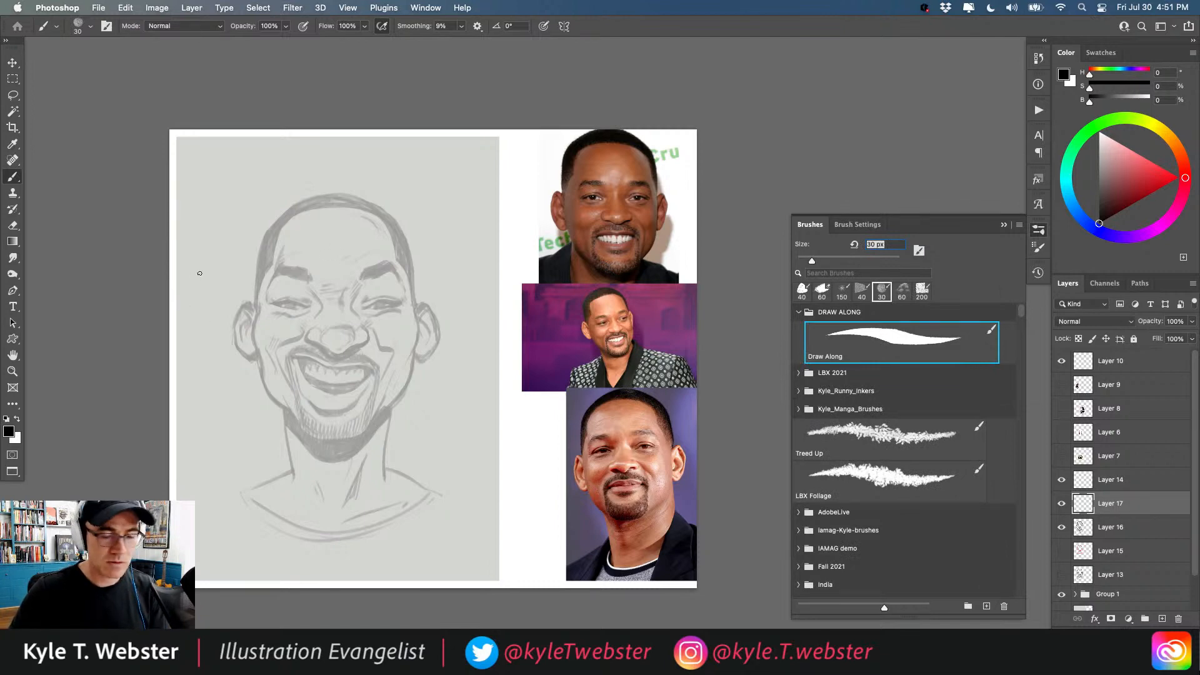
Select the Inky Triumph brush from the LBX_Adobe_Brushes set.
click(800, 312)
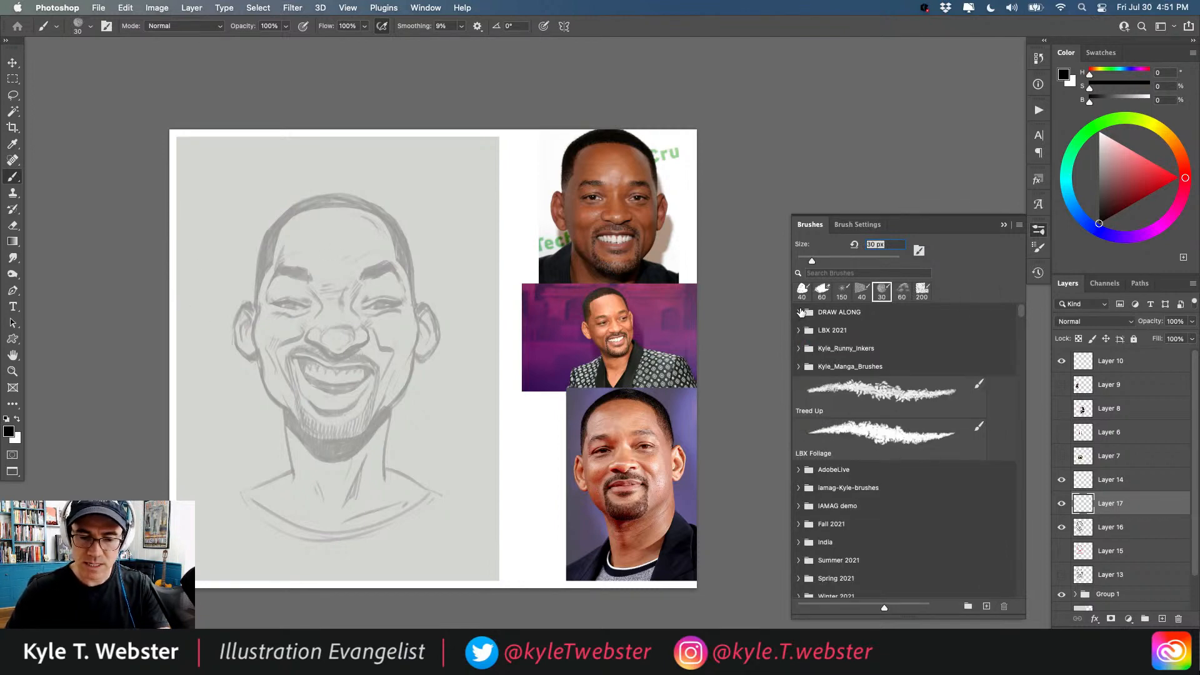
mouse_move(1021, 312)
mouse_down()
mouse_move(945, 352)
mouse_move(853, 343)
mouse_move(839, 326)
mouse_up()
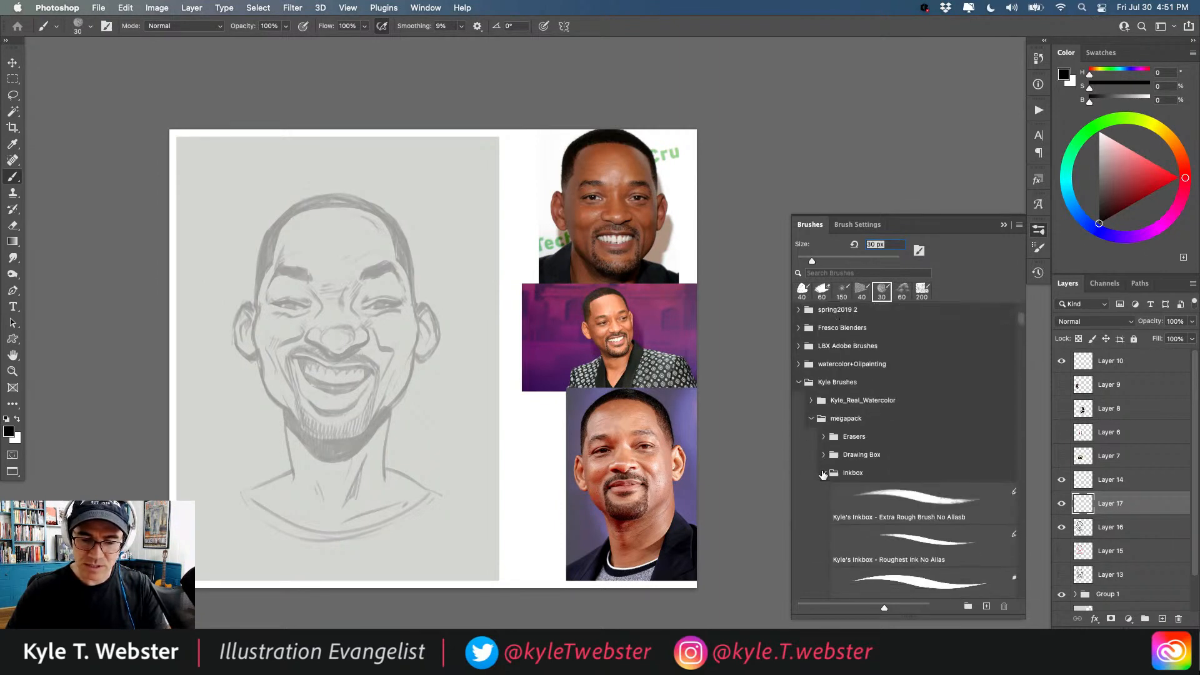
click(822, 473)
click(811, 418)
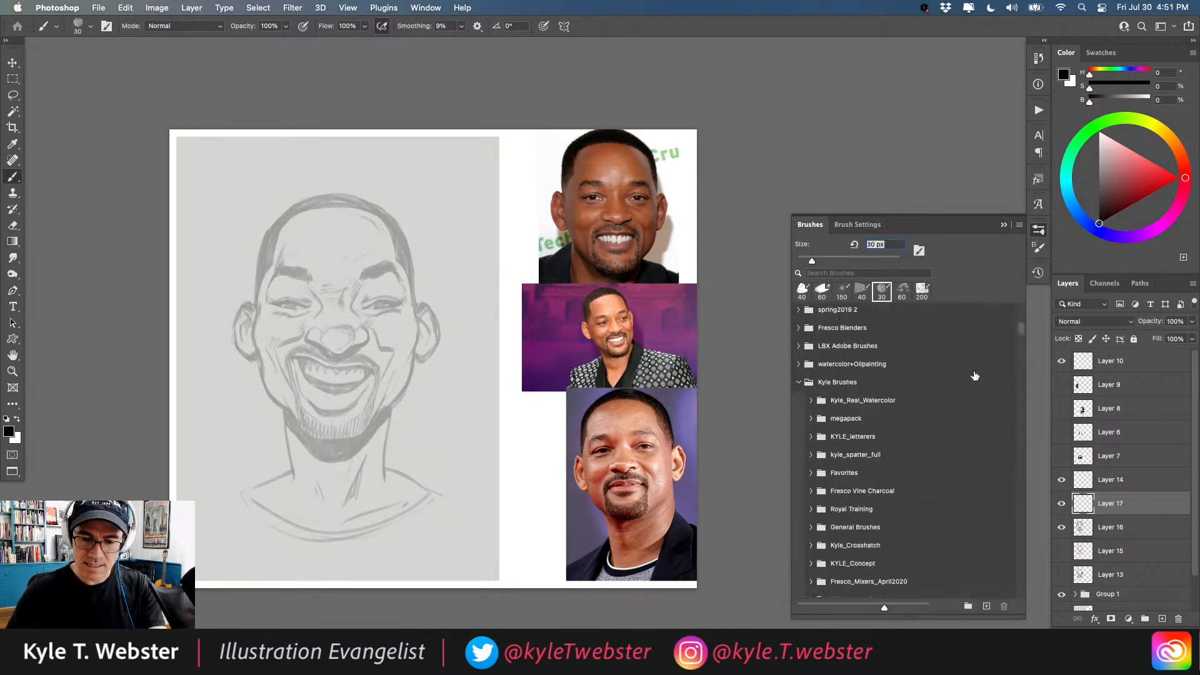
mouse_move(1020, 328)
mouse_down()
mouse_move(1016, 425)
mouse_move(981, 494)
mouse_move(887, 550)
mouse_move(788, 585)
mouse_up()
scroll(800, 566, down, 4)
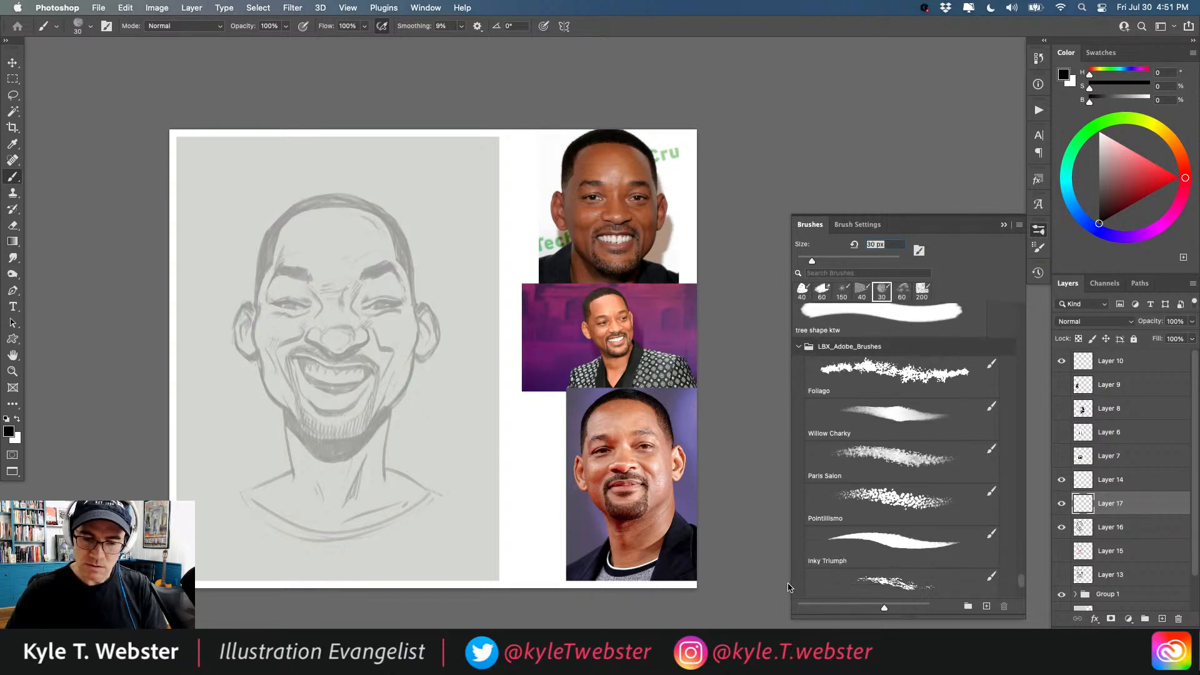
click(881, 467)
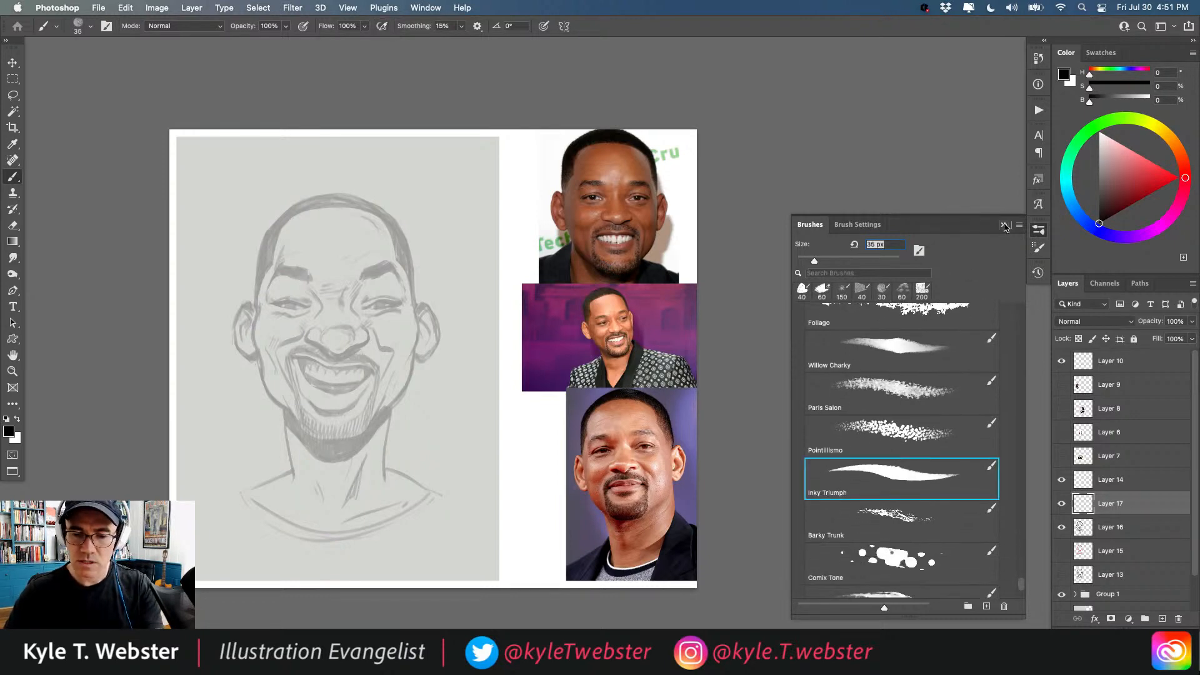
key(Return)
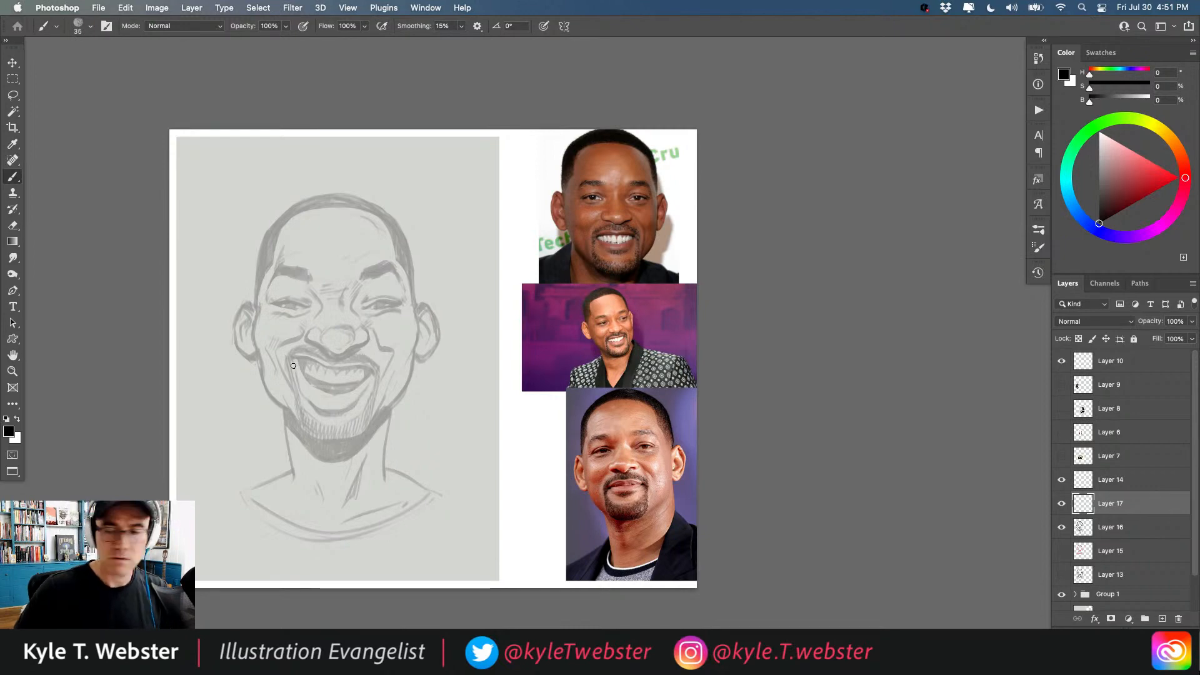
Enlarge the brush to 40 px and ink the nose's outline, nostrils and the crease beside the bridge on Layer 17.
key(bracketright)
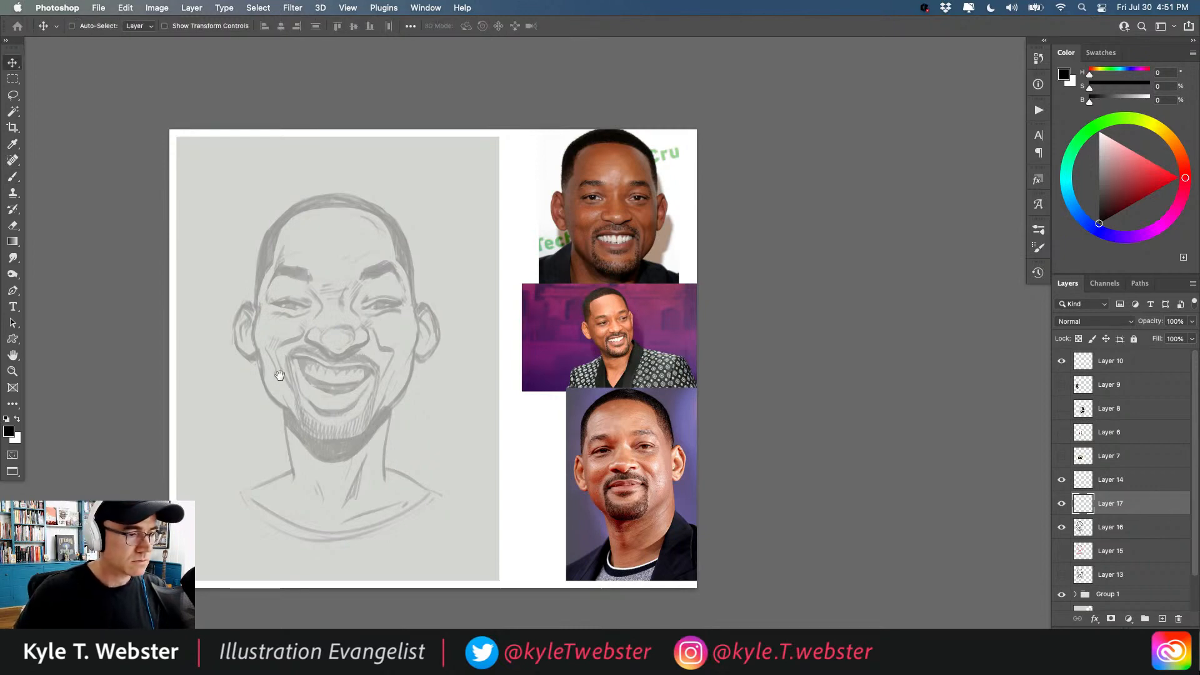
super+click(278, 373)
drag(273, 367, 369, 357)
super+click(387, 323)
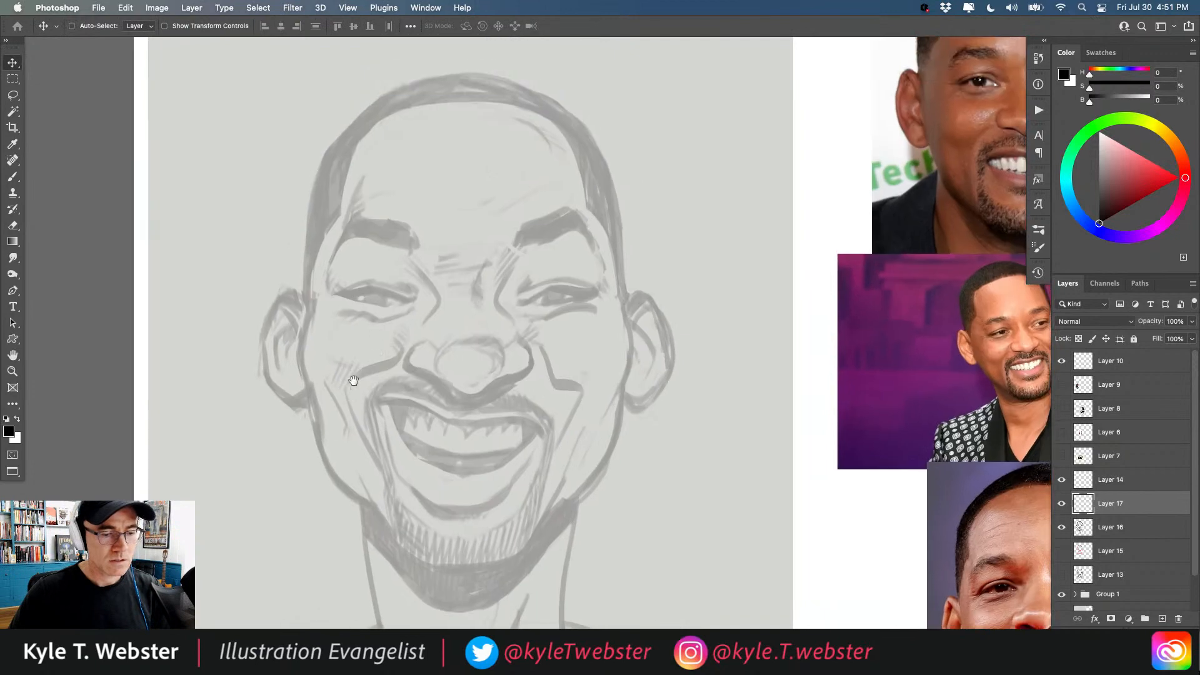
drag(520, 357, 409, 357)
mouse_move(494, 385)
mouse_down()
mouse_move(443, 359)
mouse_move(443, 385)
mouse_up()
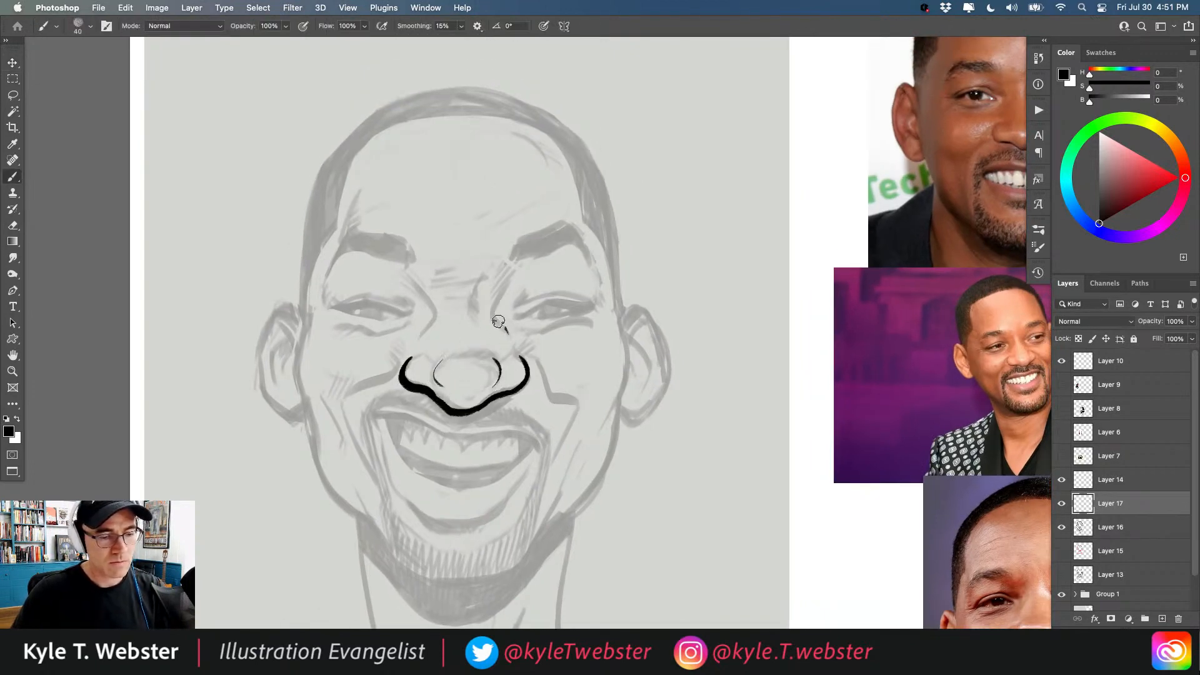
drag(505, 332, 507, 280)
Ink the remaining crease beside the nose bridge and the upper lids and outer corners of both eyes.
mouse_move(439, 306)
mouse_down()
mouse_move(425, 330)
mouse_move(440, 310)
mouse_move(338, 305)
mouse_up()
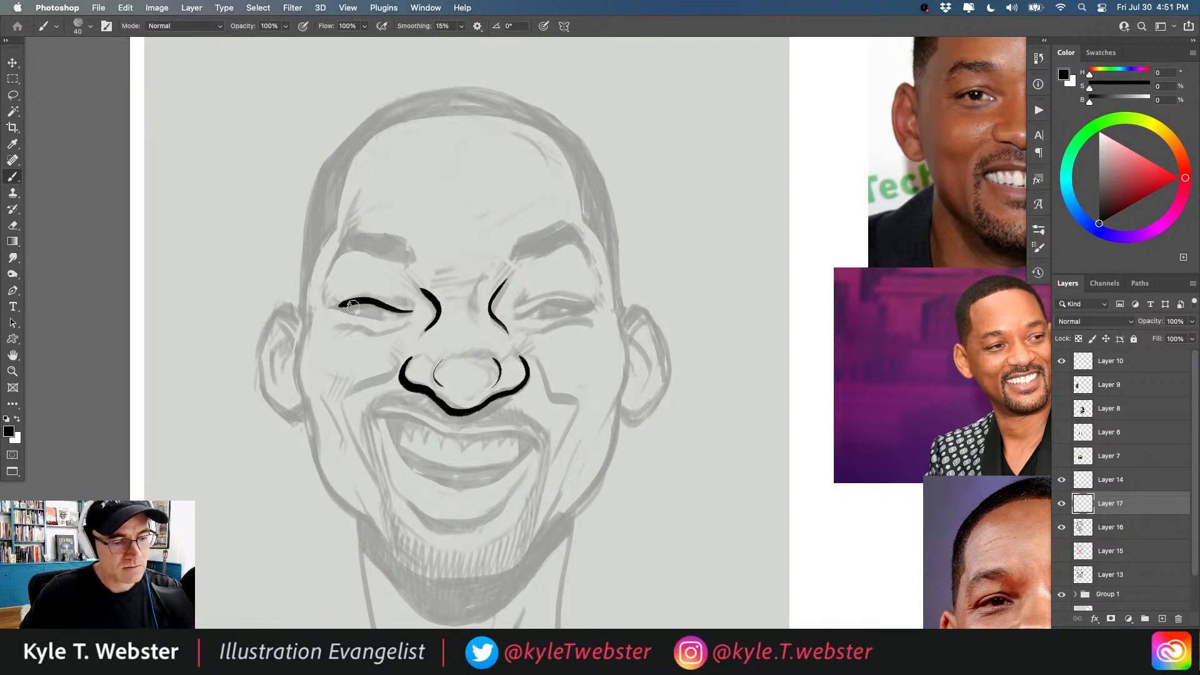
drag(397, 246, 286, 253)
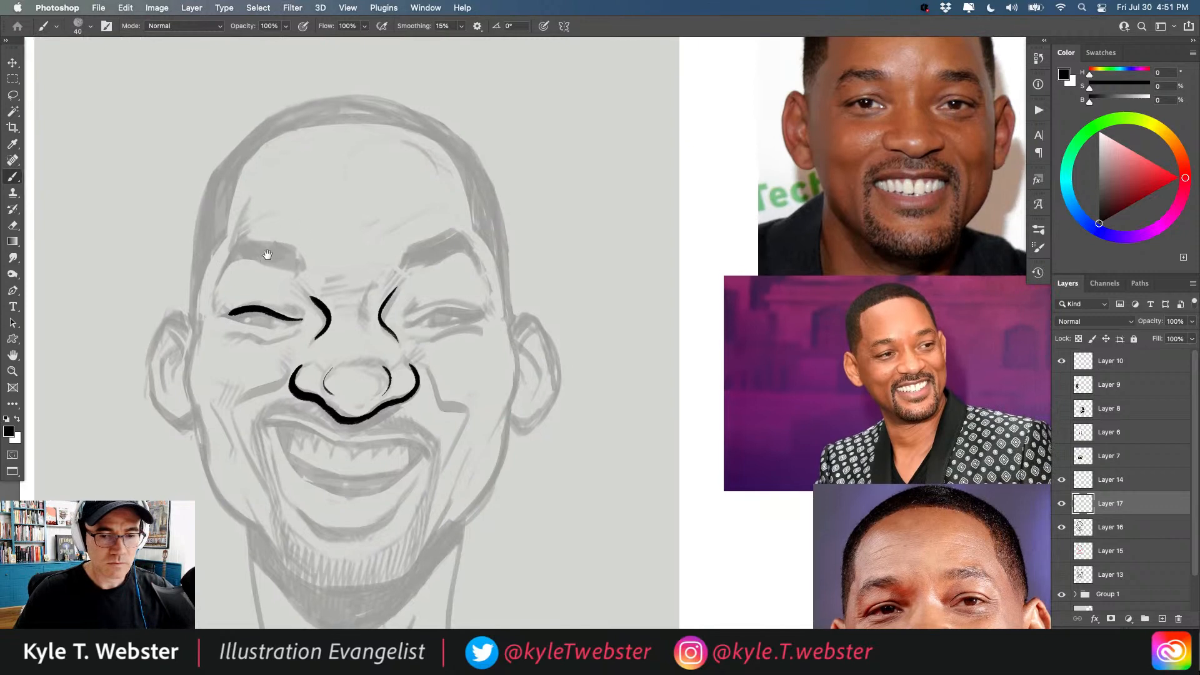
mouse_move(410, 323)
mouse_down()
mouse_move(433, 308)
mouse_move(477, 313)
mouse_move(455, 324)
mouse_up()
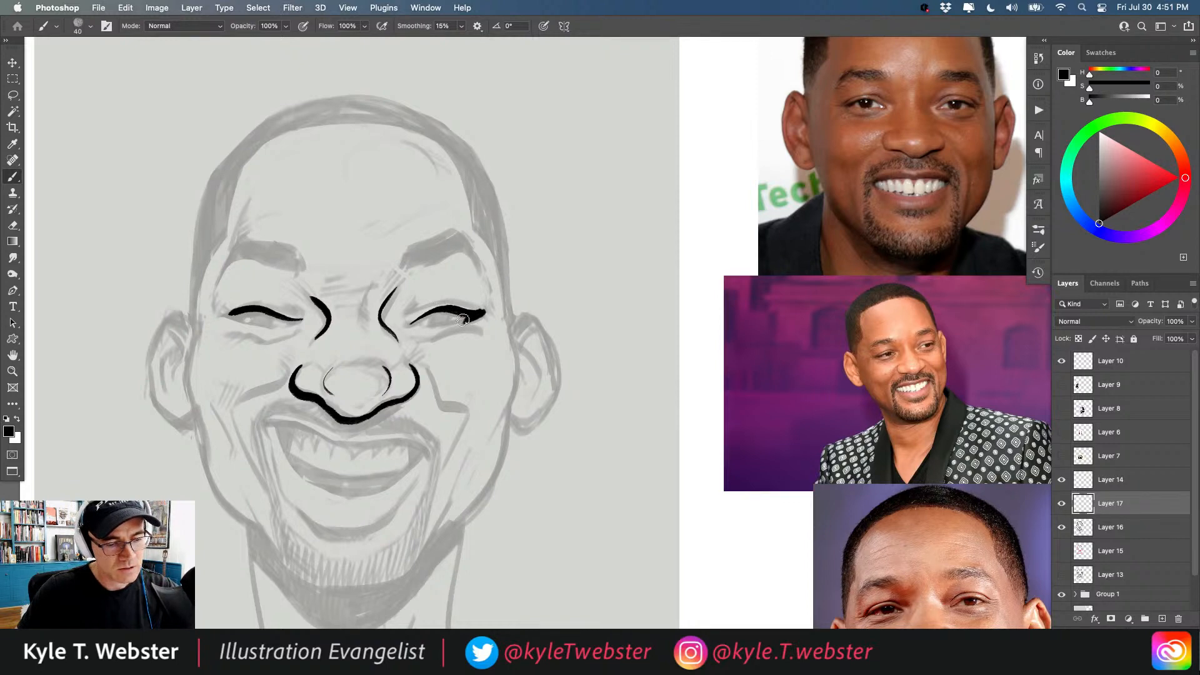
drag(482, 314, 436, 326)
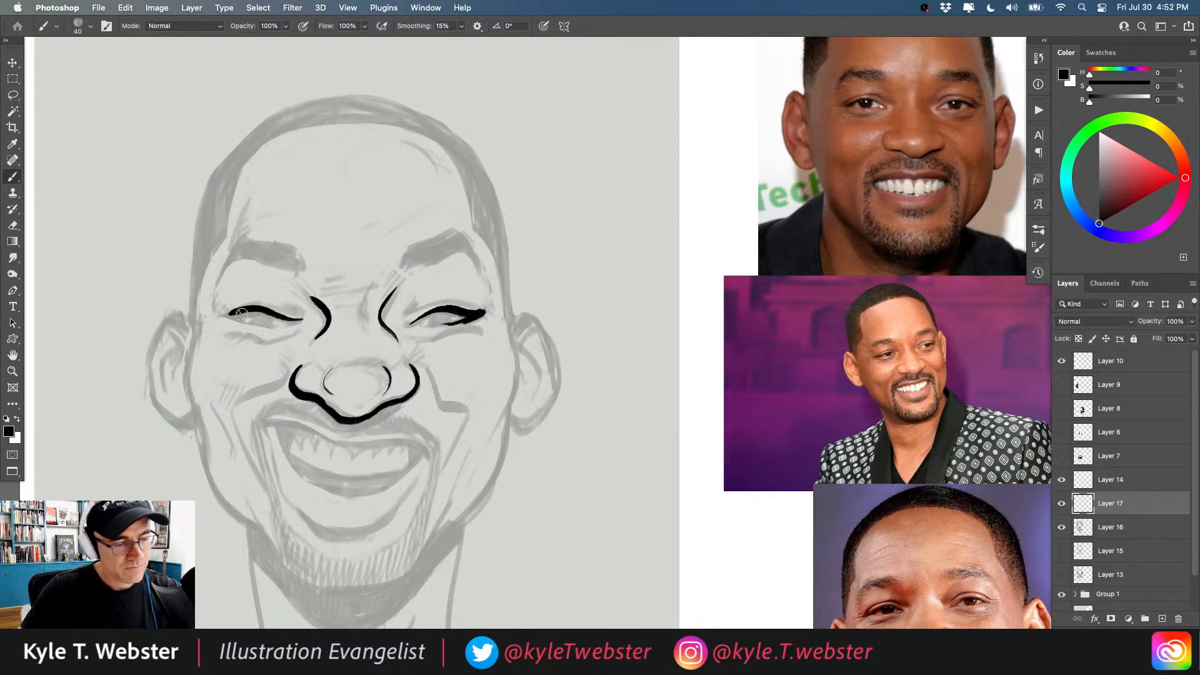
drag(223, 312, 253, 320)
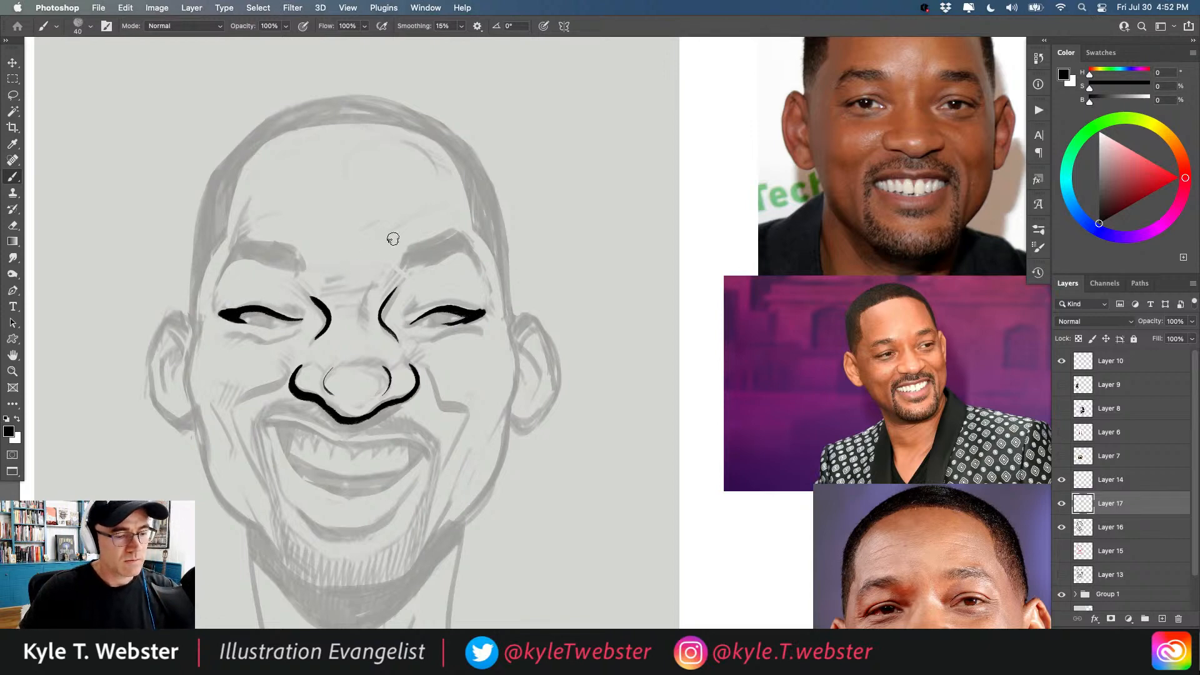
Ink both eyebrows as solid black shapes tapering down toward their outer ends.
scroll(391, 235, left, 2)
mouse_move(510, 269)
mouse_down()
mouse_move(444, 267)
mouse_move(490, 252)
mouse_move(508, 267)
mouse_move(503, 255)
mouse_move(447, 261)
mouse_move(483, 238)
mouse_move(505, 258)
mouse_move(495, 236)
mouse_move(455, 240)
mouse_move(481, 230)
mouse_move(429, 252)
mouse_move(442, 252)
mouse_move(434, 267)
mouse_move(481, 238)
mouse_move(438, 255)
mouse_move(470, 242)
mouse_up()
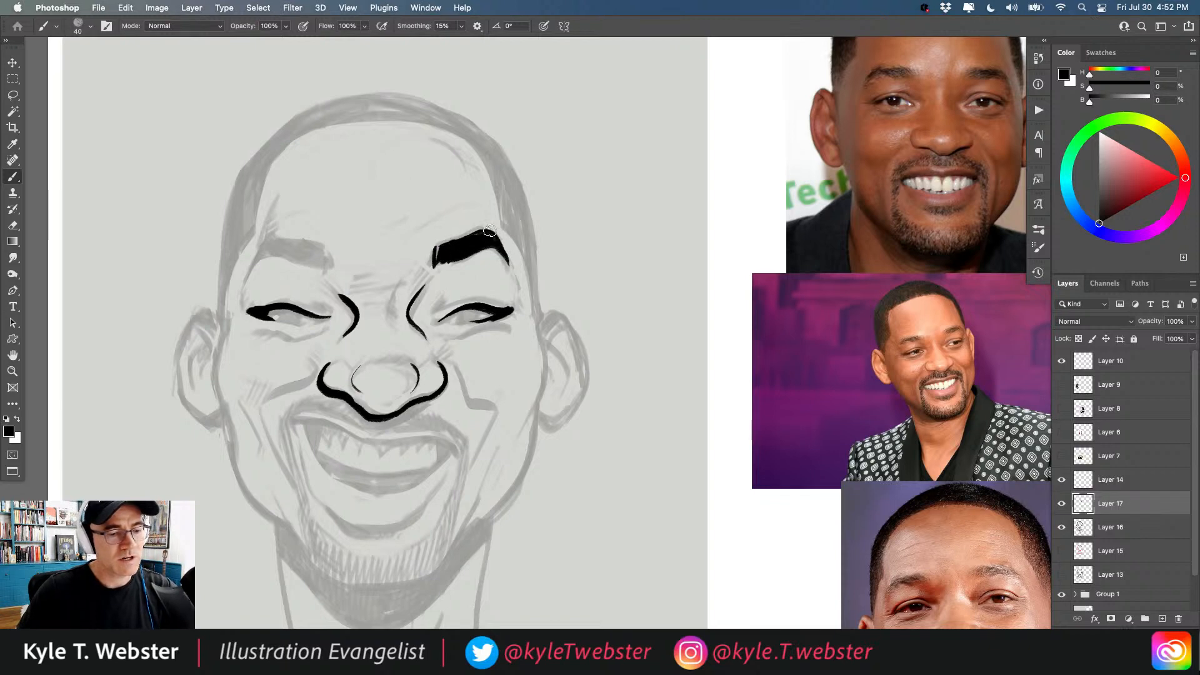
mouse_move(324, 266)
mouse_down()
mouse_move(258, 255)
mouse_move(243, 285)
mouse_up()
mouse_move(320, 247)
mouse_down()
mouse_move(265, 240)
mouse_move(311, 257)
mouse_move(272, 247)
mouse_move(254, 263)
mouse_move(272, 243)
mouse_move(248, 270)
mouse_move(264, 243)
mouse_move(243, 275)
mouse_move(258, 250)
mouse_move(244, 280)
mouse_up()
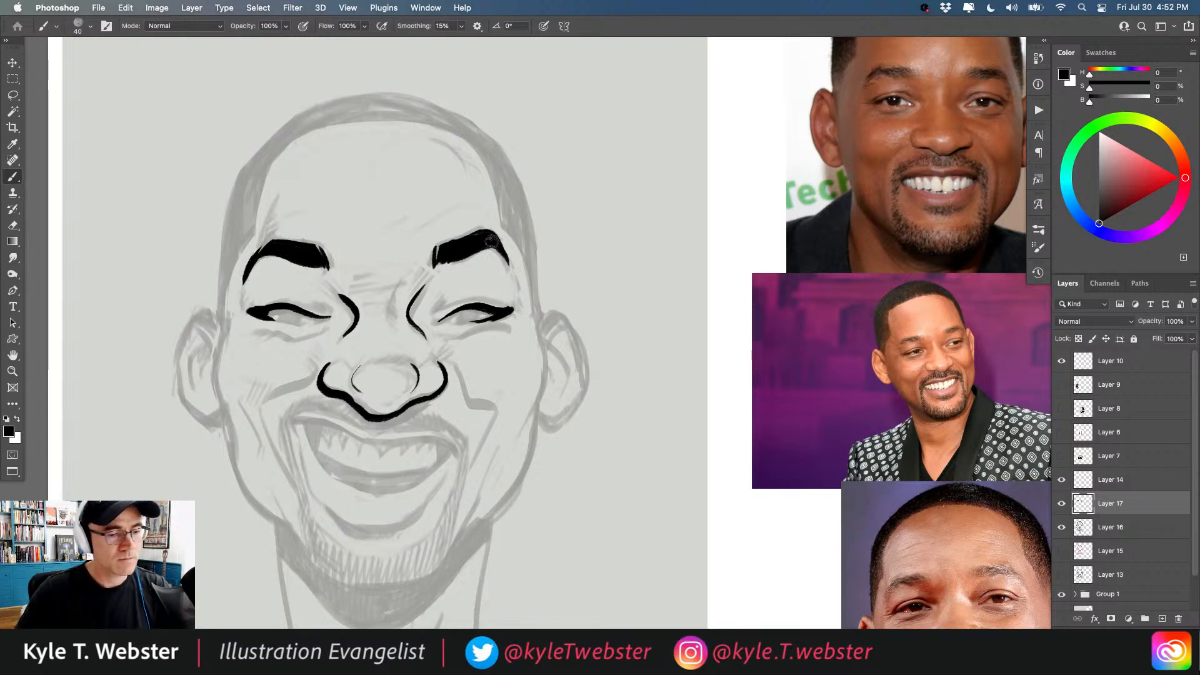
drag(492, 241, 516, 278)
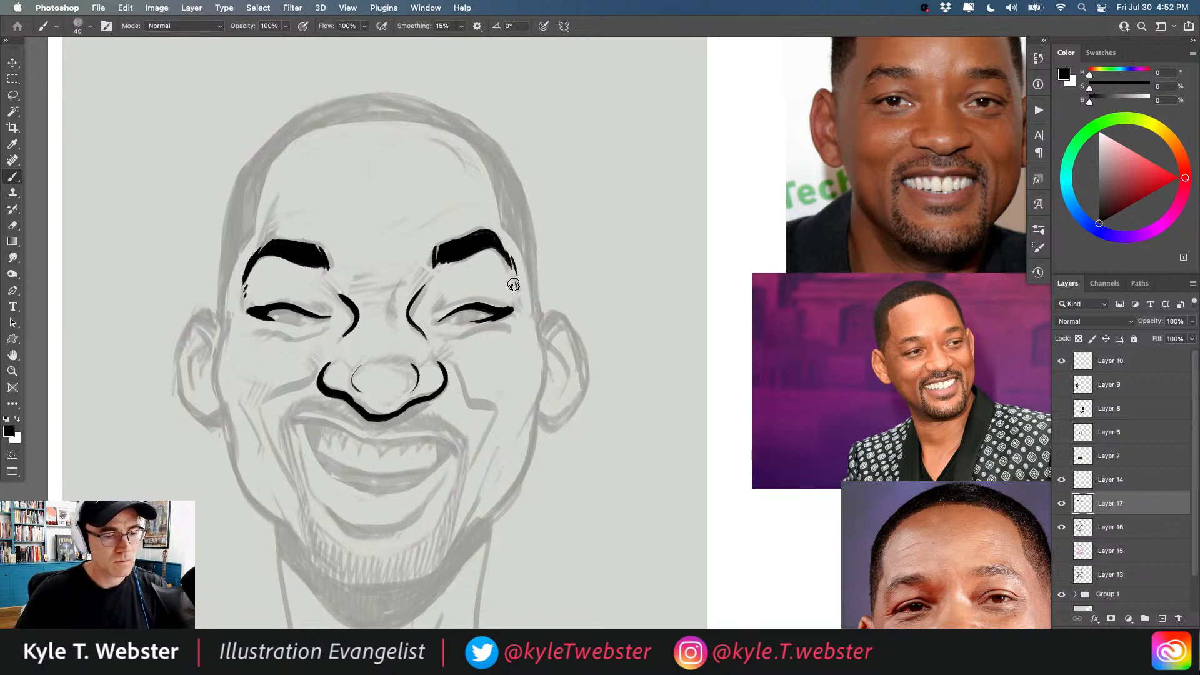
Ink the creases under both eyes and the smile folds running from the nose across the cheeks.
drag(288, 286, 327, 244)
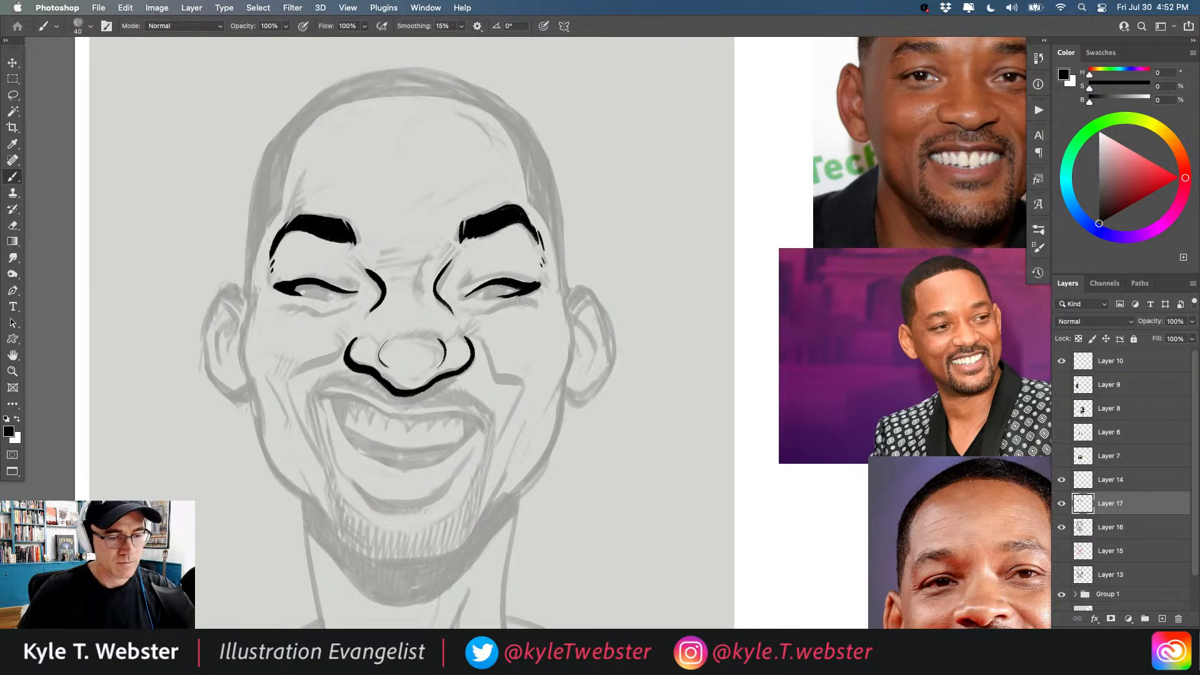
drag(545, 306, 470, 314)
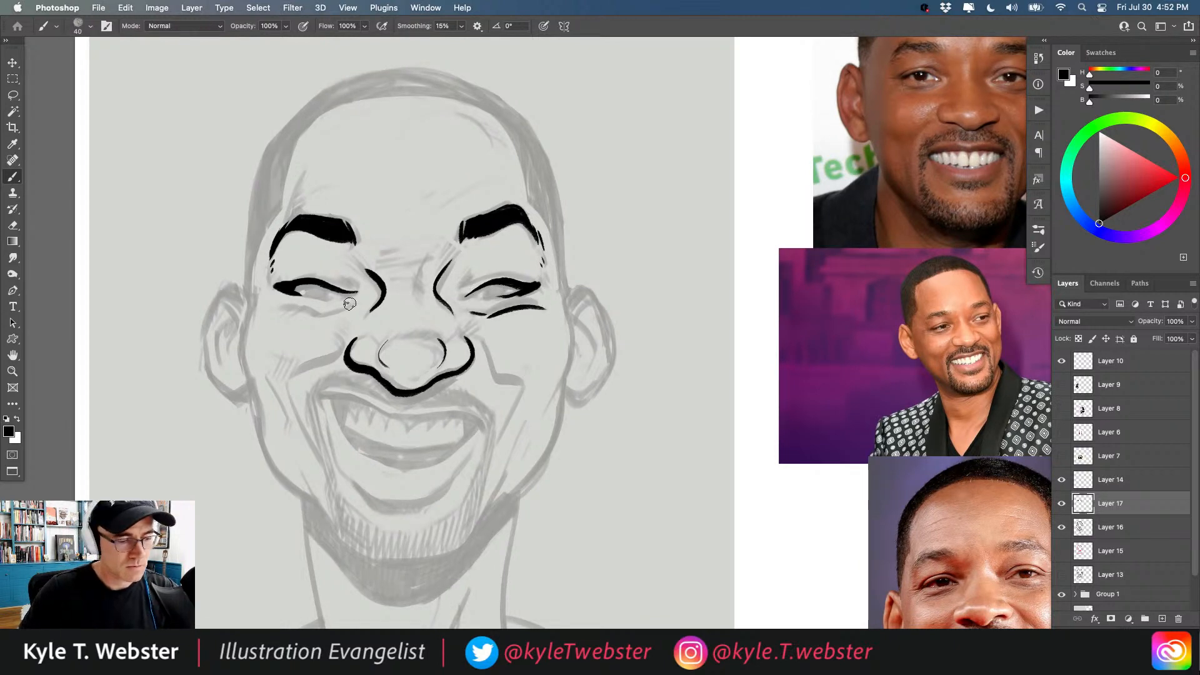
drag(355, 300, 263, 312)
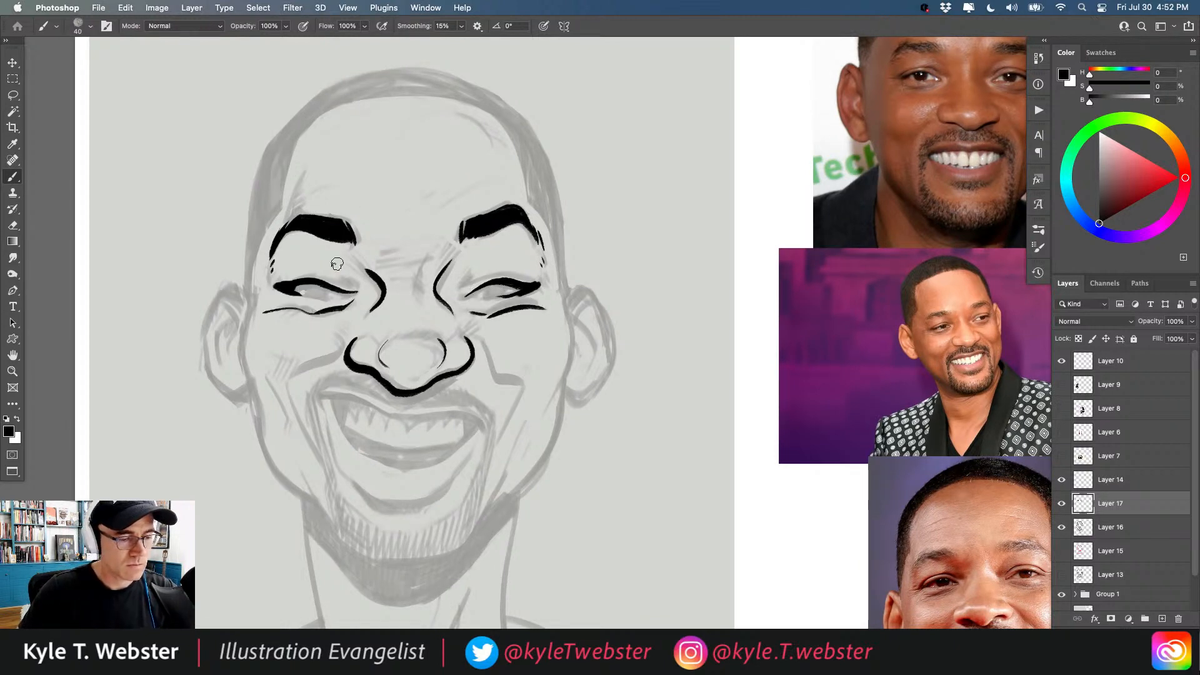
mouse_move(345, 336)
mouse_down()
mouse_move(290, 378)
mouse_move(308, 432)
mouse_up()
mouse_move(478, 345)
mouse_down()
mouse_move(520, 393)
mouse_move(502, 446)
mouse_up()
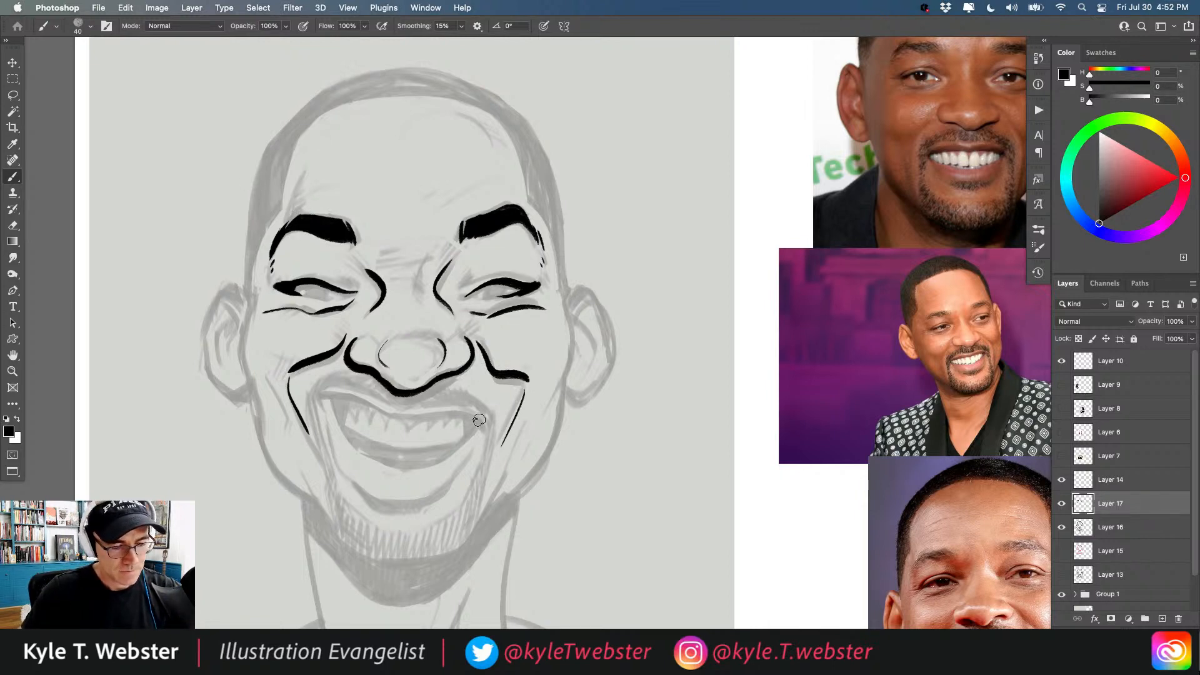
Ink the outline of the open mouth, its corners and the lower edge of the teeth, redoing the lower curve where needed.
drag(481, 422, 321, 396)
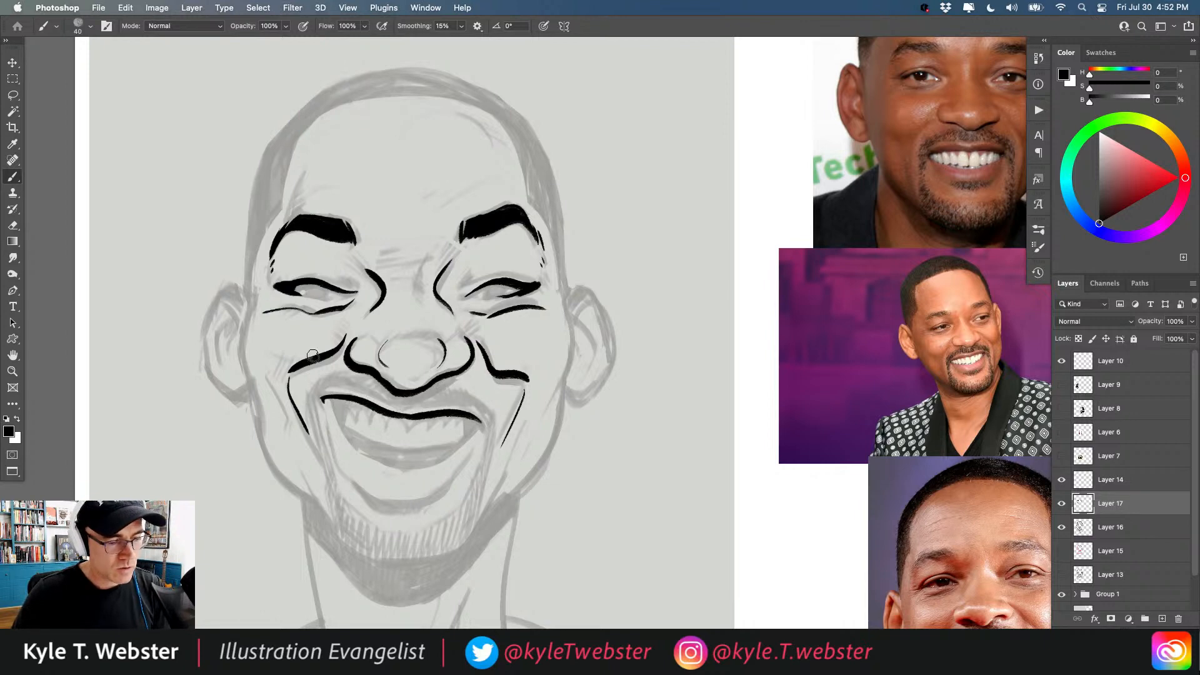
drag(478, 421, 472, 419)
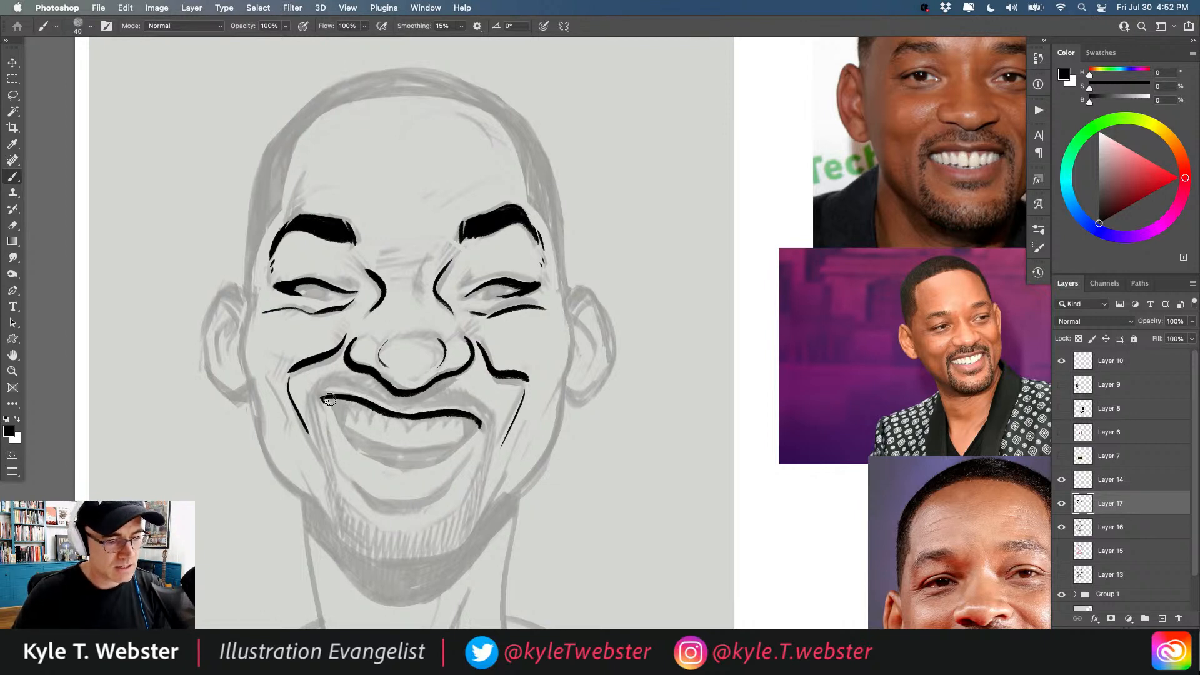
drag(331, 405, 385, 450)
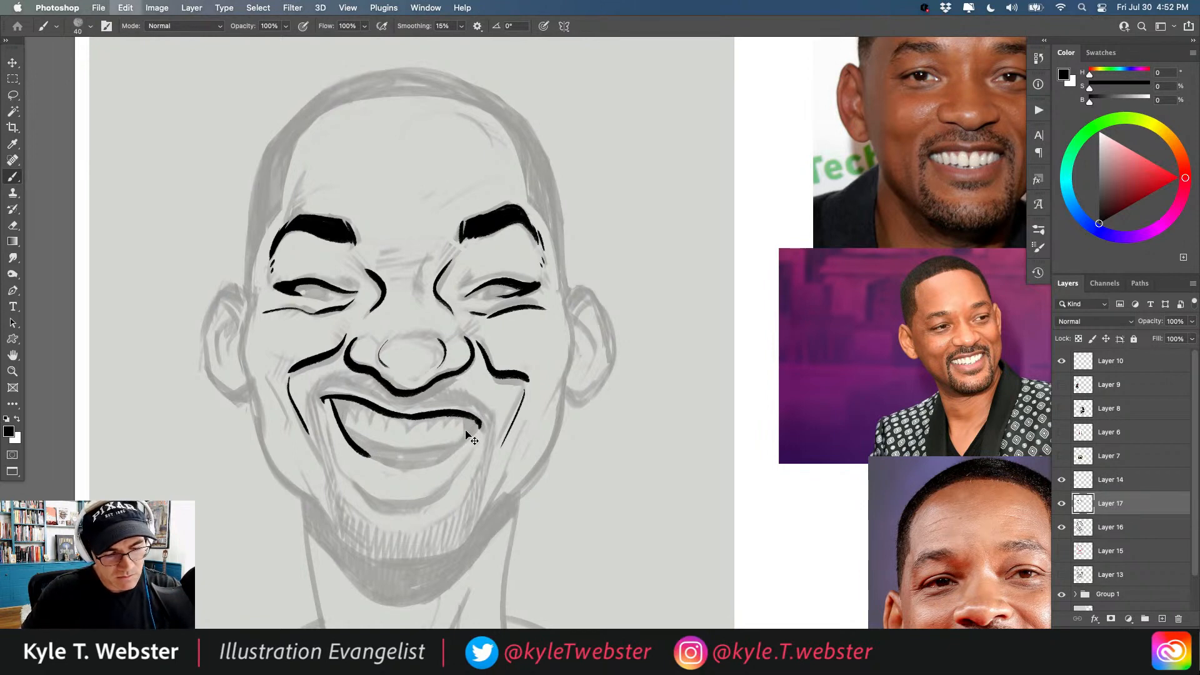
mouse_move(475, 424)
mouse_down()
mouse_move(431, 463)
mouse_move(449, 455)
mouse_move(403, 464)
mouse_move(369, 452)
mouse_up()
key(super+z)
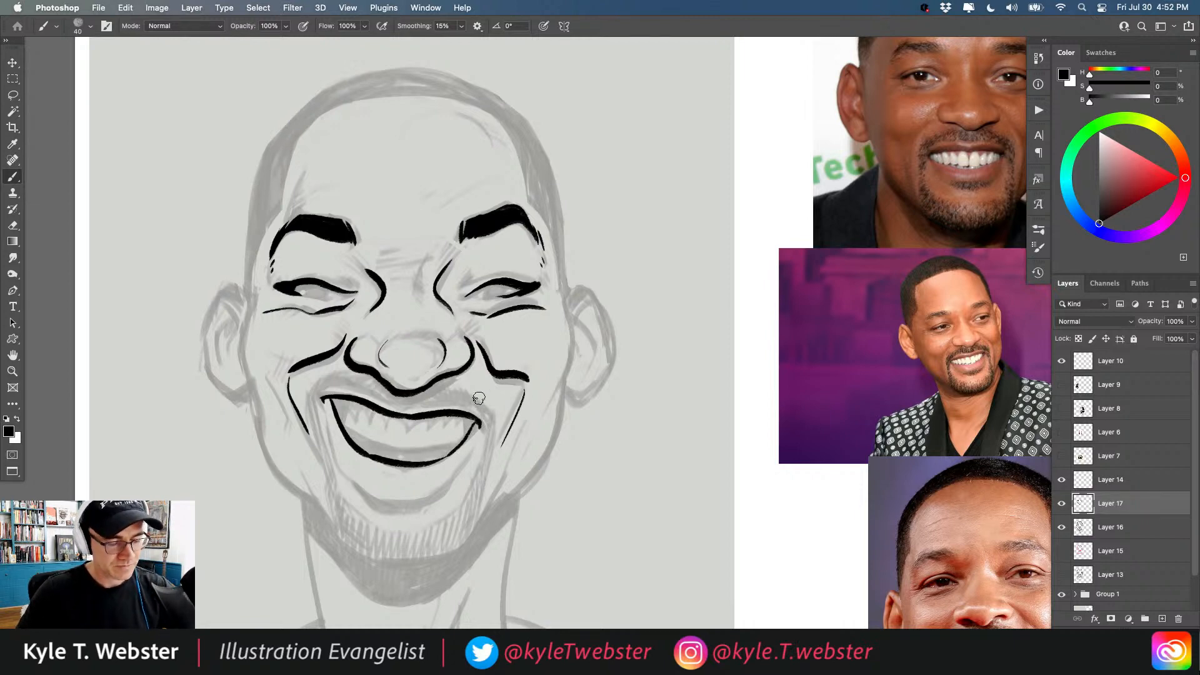
drag(457, 443, 347, 434)
mouse_move(467, 424)
mouse_down()
mouse_move(463, 437)
mouse_move(471, 421)
mouse_up()
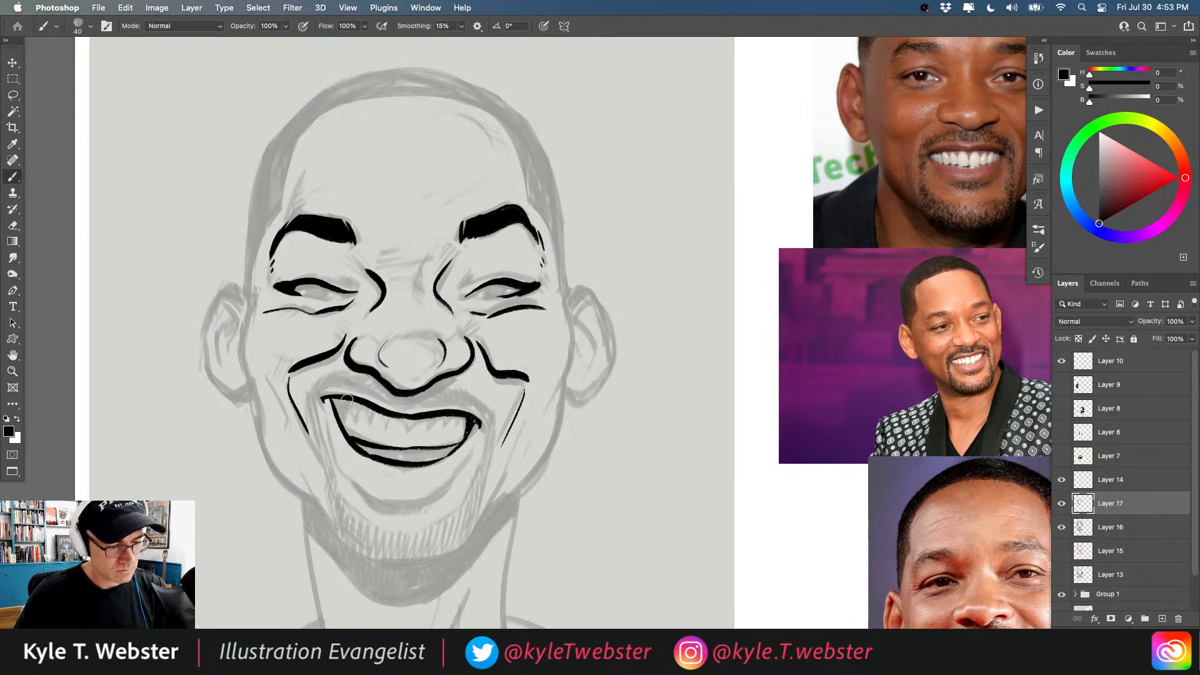
Ink the gaps between the upper teeth along the gum line, undoing and redrawing the strokes to refine them.
mouse_move(340, 403)
mouse_down()
mouse_move(420, 411)
mouse_move(406, 429)
mouse_move(466, 418)
mouse_up()
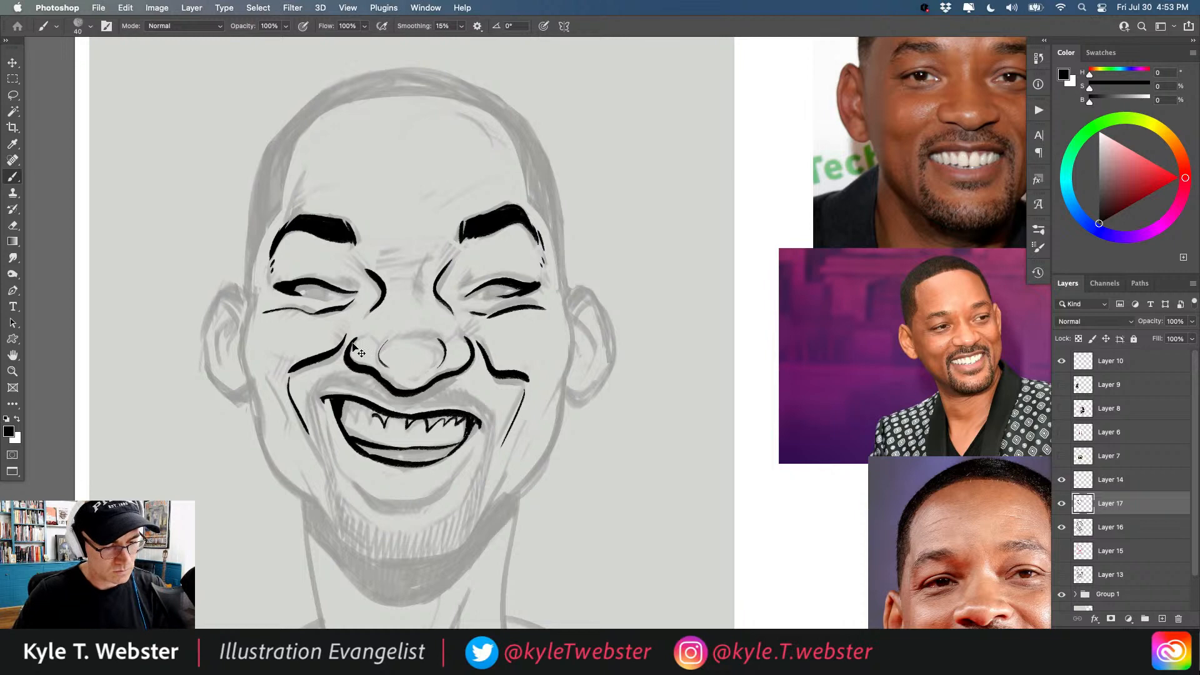
key(super+z)
key(super+z)
key(super+z)
key(super+z)
key(super+z)
mouse_move(402, 419)
mouse_down()
mouse_move(368, 409)
mouse_move(346, 416)
mouse_move(405, 429)
mouse_move(472, 413)
mouse_up()
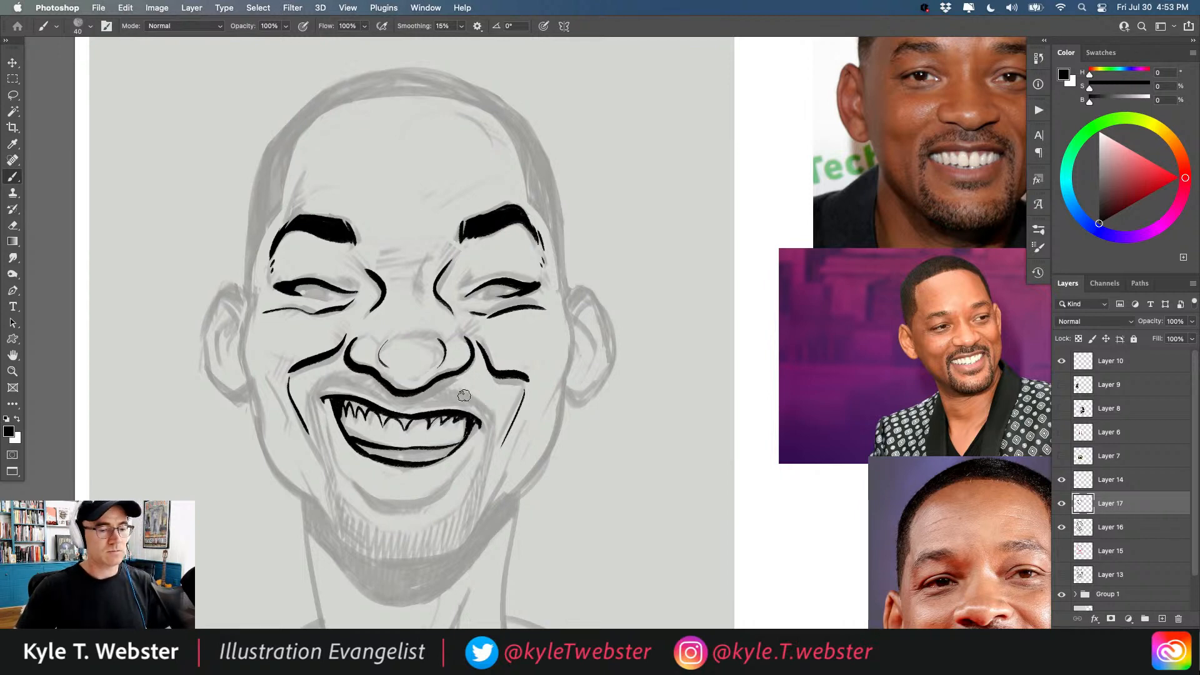
Fill the gap below the teeth with black and ink the lower lip's contour and fine texture lines.
drag(378, 324, 388, 257)
mouse_move(470, 377)
mouse_down()
mouse_move(407, 383)
mouse_move(456, 387)
mouse_move(415, 389)
mouse_move(368, 376)
mouse_up()
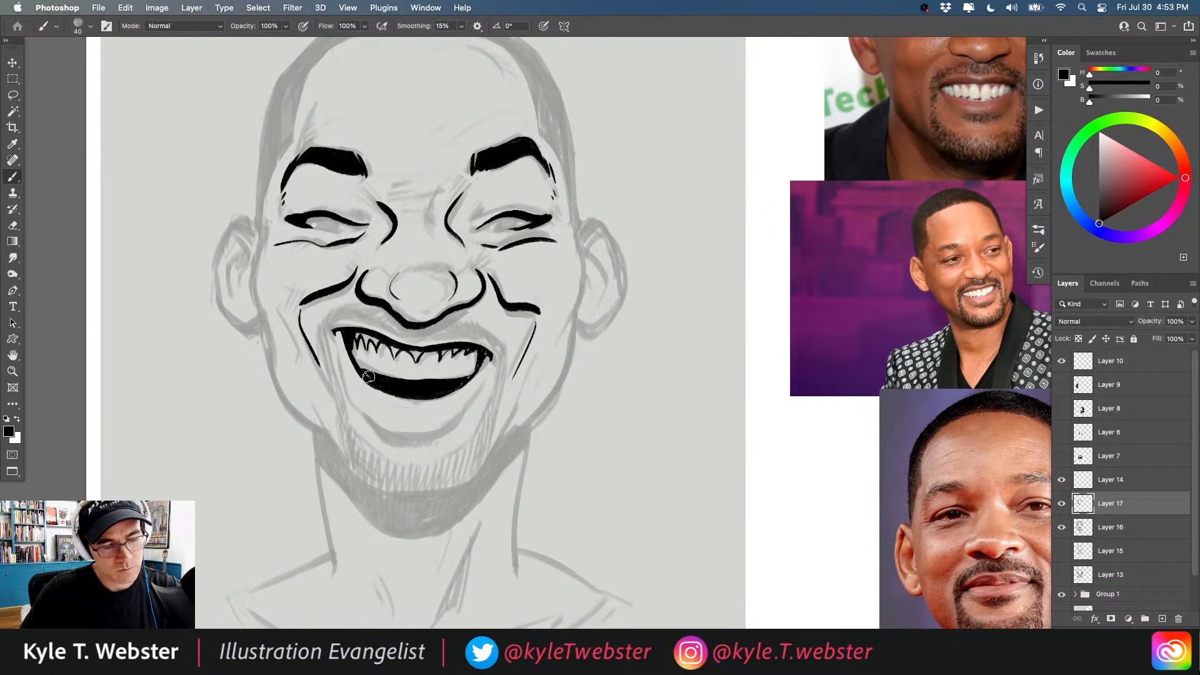
mouse_move(477, 377)
mouse_down()
mouse_move(417, 435)
mouse_move(394, 435)
mouse_move(364, 409)
mouse_up()
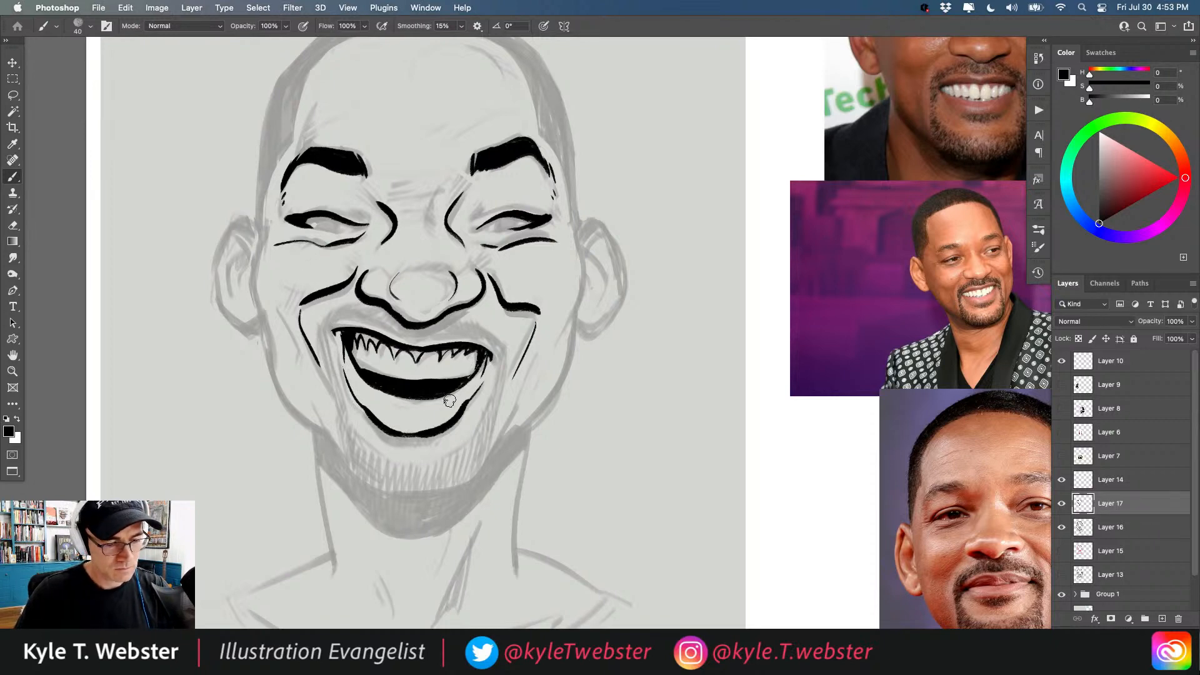
mouse_move(449, 400)
mouse_down()
mouse_move(390, 393)
mouse_move(413, 395)
mouse_move(407, 406)
mouse_move(439, 425)
mouse_move(447, 415)
mouse_move(393, 423)
mouse_move(389, 390)
mouse_move(410, 403)
mouse_move(402, 426)
mouse_move(445, 411)
mouse_up()
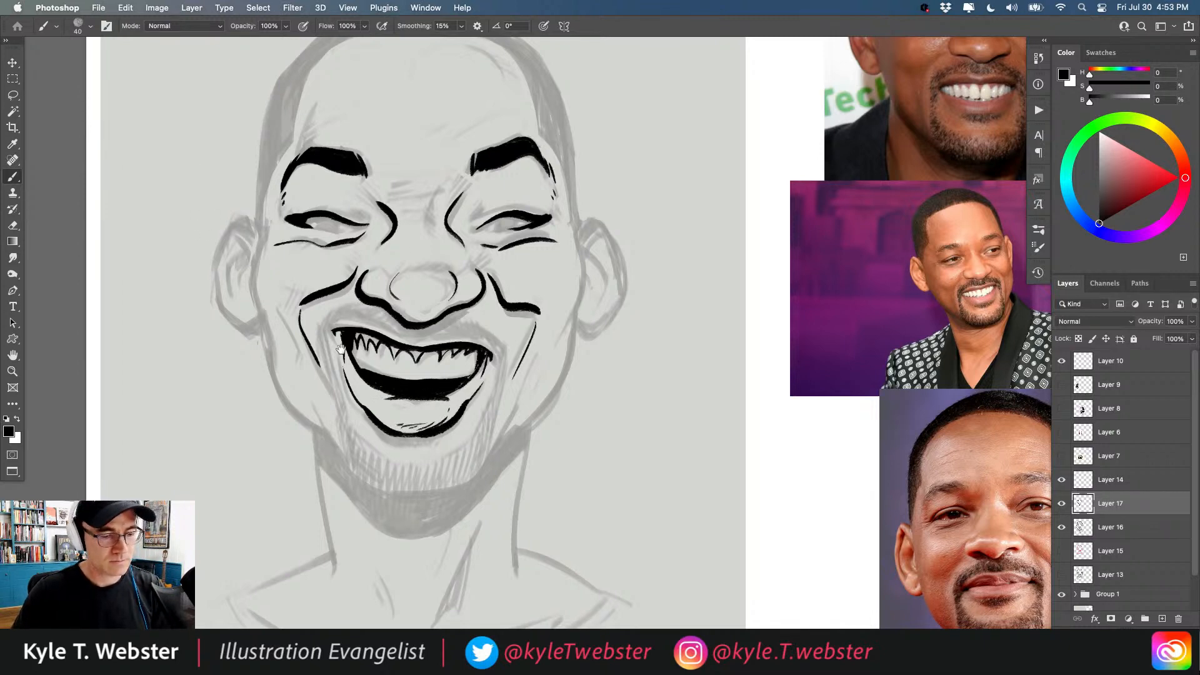
Ink the outer face contour along both cheeks from beside the ears down to the jaw.
drag(341, 348, 370, 346)
drag(456, 359, 487, 393)
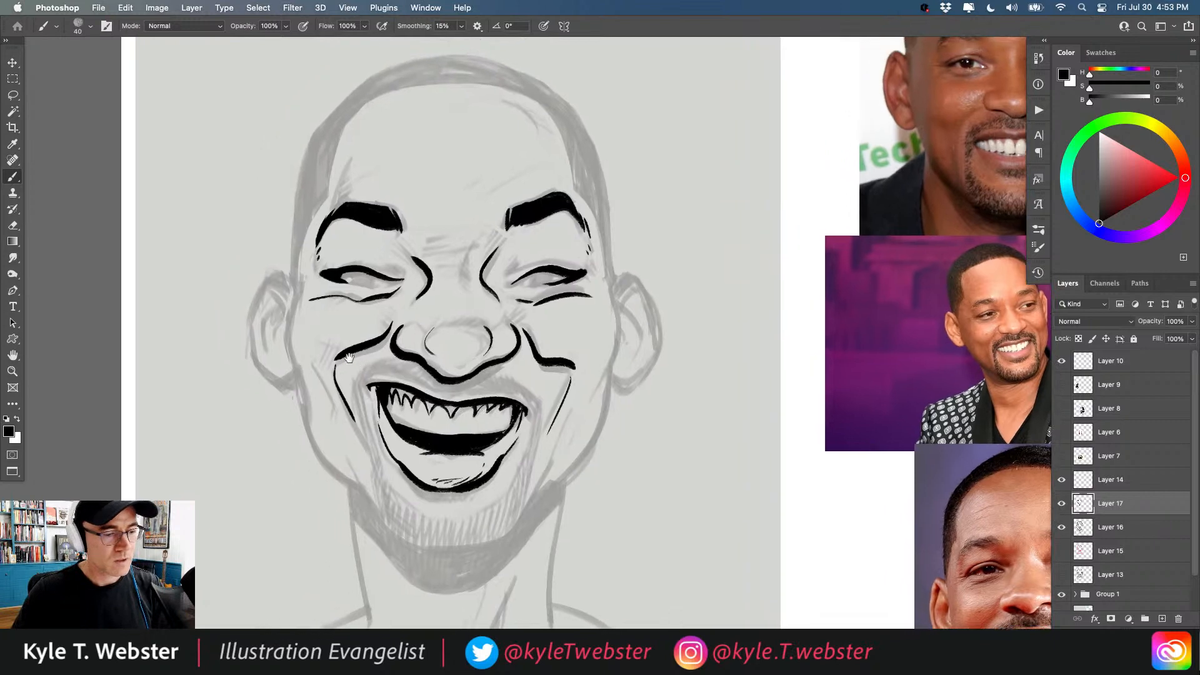
drag(302, 288, 296, 368)
mouse_move(611, 286)
mouse_down()
mouse_move(598, 410)
mouse_move(612, 371)
mouse_move(594, 448)
mouse_move(554, 492)
mouse_up()
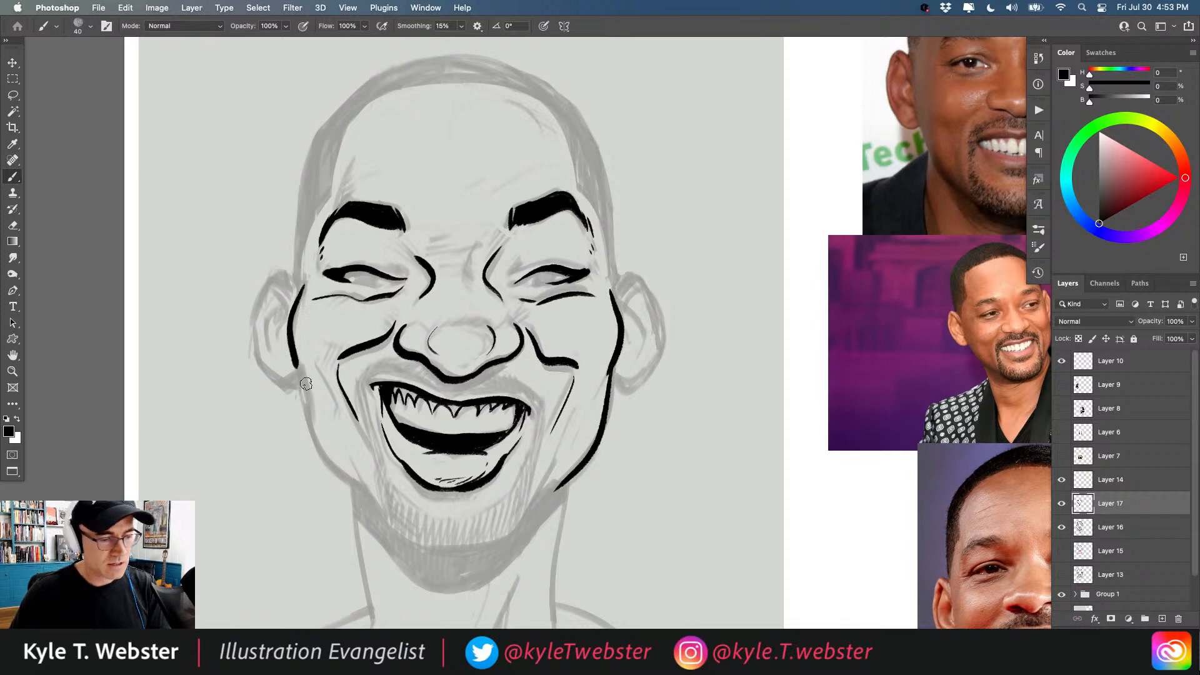
mouse_move(296, 363)
mouse_down()
mouse_move(317, 452)
mouse_move(363, 498)
mouse_up()
drag(306, 415, 329, 364)
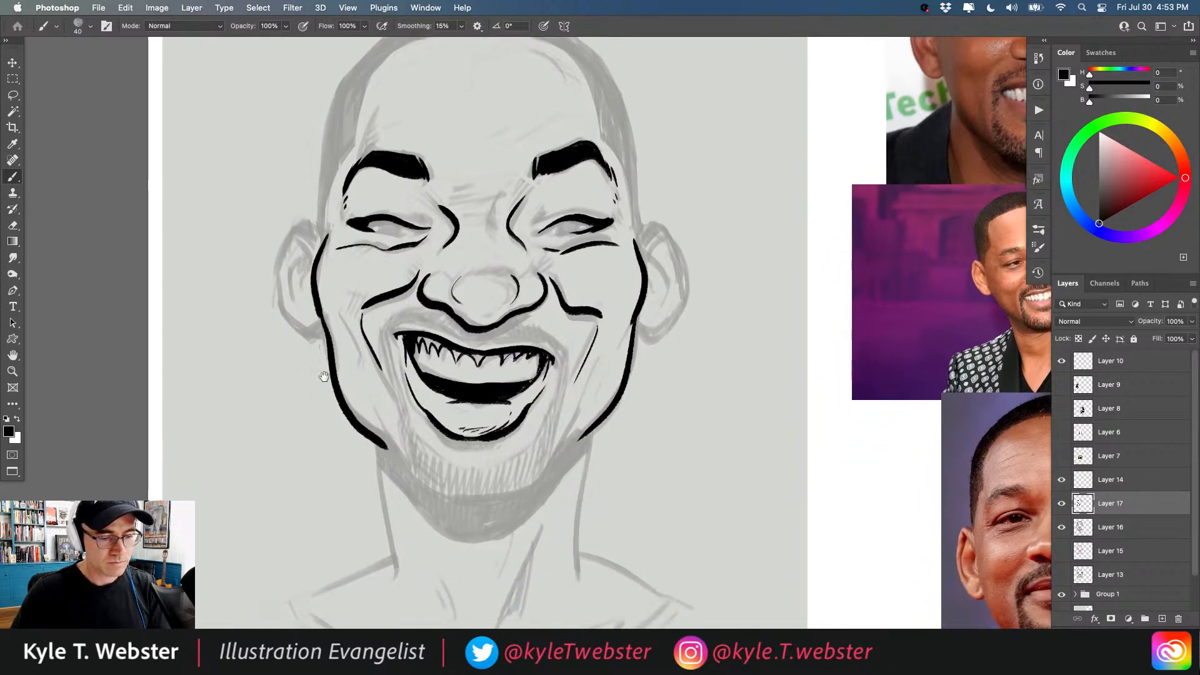
Redraw the lower cheek contour on the viewer's left and ink the jaw and chin line joining both sides.
key(ctrl+z)
drag(318, 305, 382, 437)
mouse_move(588, 429)
mouse_down()
mouse_move(532, 482)
mouse_move(472, 503)
mouse_up()
mouse_move(375, 430)
mouse_down()
mouse_move(426, 490)
mouse_move(470, 502)
mouse_up()
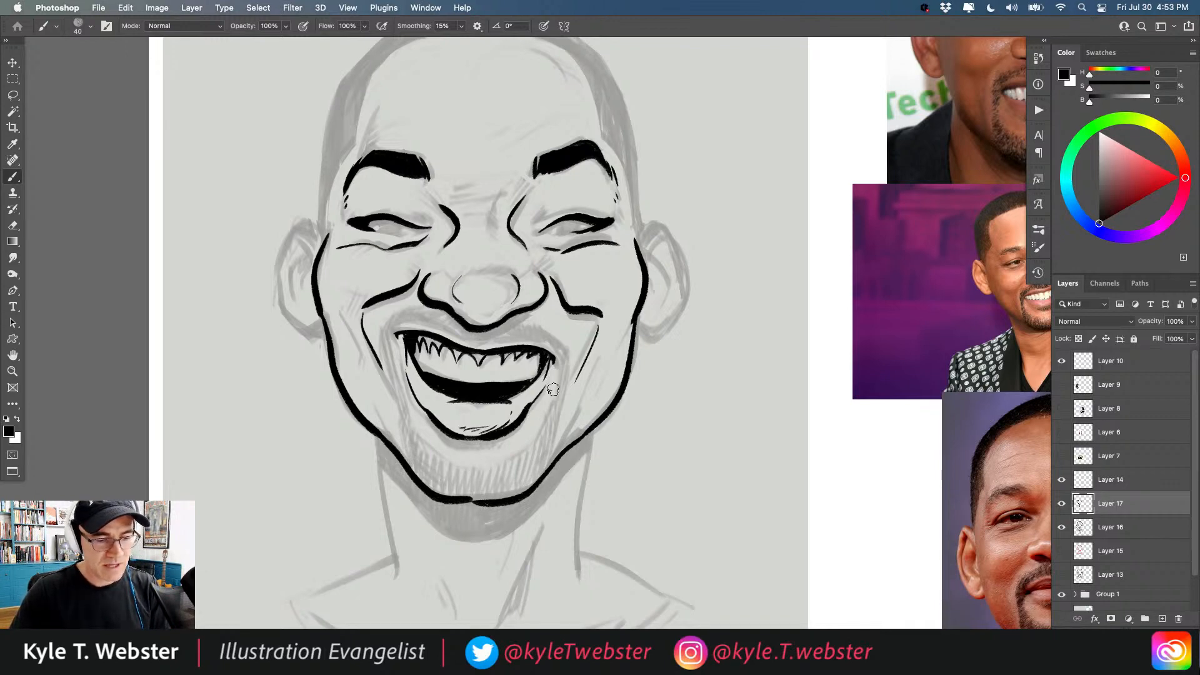
Ink the moustache and goatee with dense black hatching around the mouth and along the chin.
drag(564, 358, 527, 495)
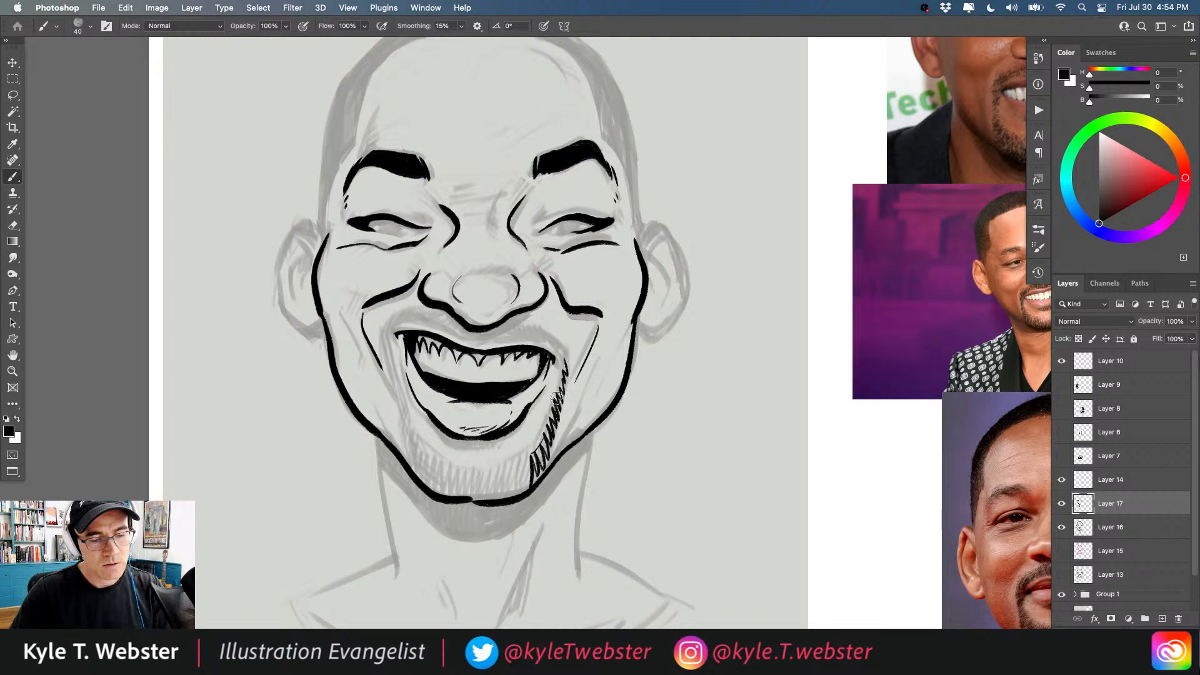
drag(566, 353, 518, 324)
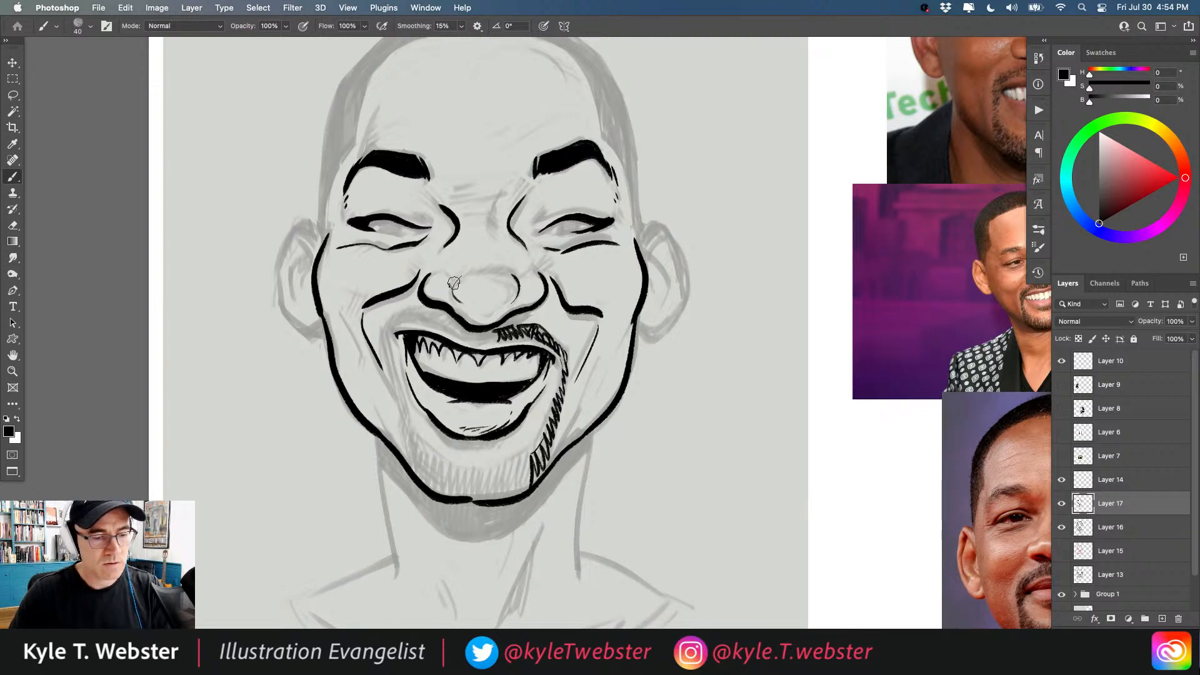
mouse_move(470, 338)
mouse_down()
mouse_move(429, 327)
mouse_move(428, 313)
mouse_move(443, 316)
mouse_move(402, 319)
mouse_move(394, 332)
mouse_move(410, 318)
mouse_move(388, 322)
mouse_move(411, 314)
mouse_move(384, 348)
mouse_move(409, 412)
mouse_move(409, 458)
mouse_move(436, 458)
mouse_up()
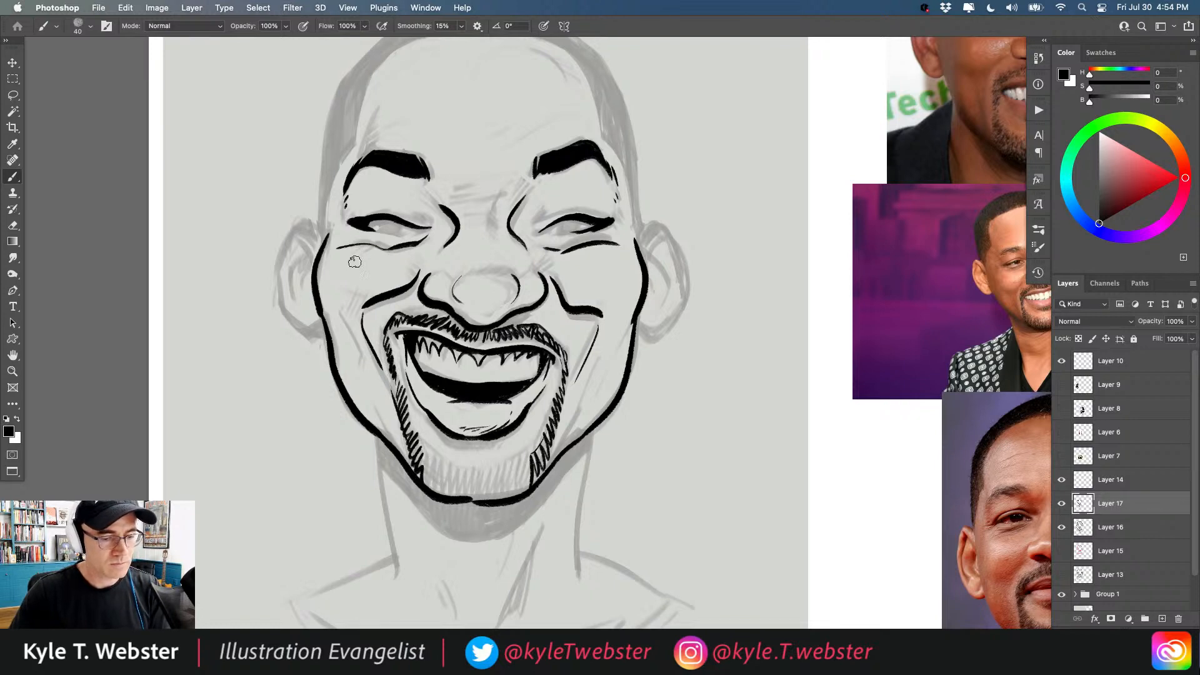
mouse_move(505, 461)
mouse_down()
mouse_move(521, 490)
mouse_move(520, 462)
mouse_move(482, 506)
mouse_move(470, 455)
mouse_move(477, 487)
mouse_move(476, 469)
mouse_move(460, 492)
mouse_move(442, 474)
mouse_move(433, 491)
mouse_move(428, 453)
mouse_move(418, 441)
mouse_move(412, 456)
mouse_move(395, 401)
mouse_move(404, 461)
mouse_up()
drag(549, 422, 556, 388)
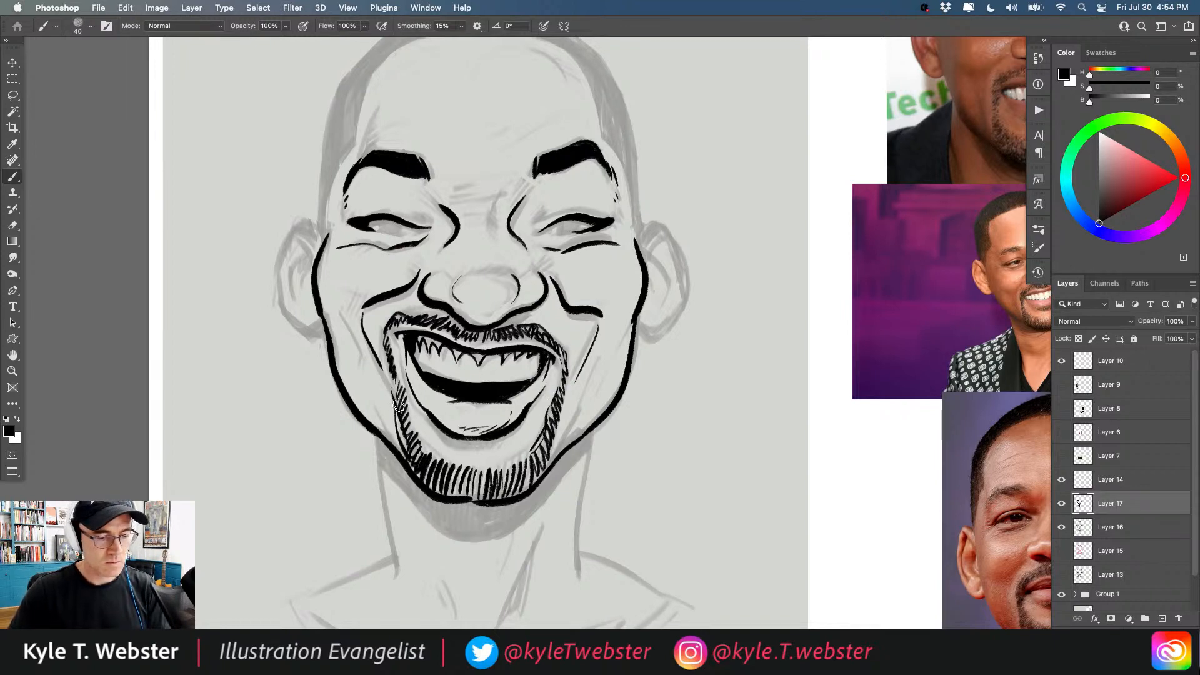
drag(389, 321, 378, 315)
drag(531, 467, 554, 432)
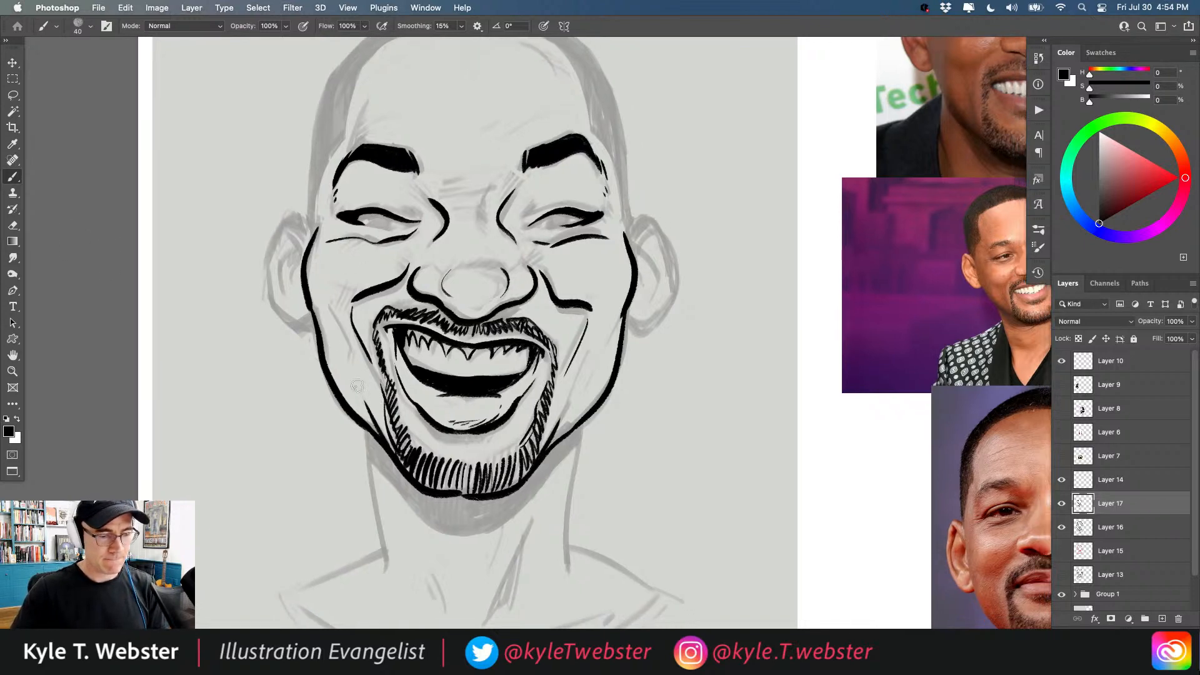
Add short, broken black crease lines to both lower cheeks beside the goatee.
drag(362, 392, 359, 383)
drag(355, 378, 352, 369)
drag(566, 397, 581, 353)
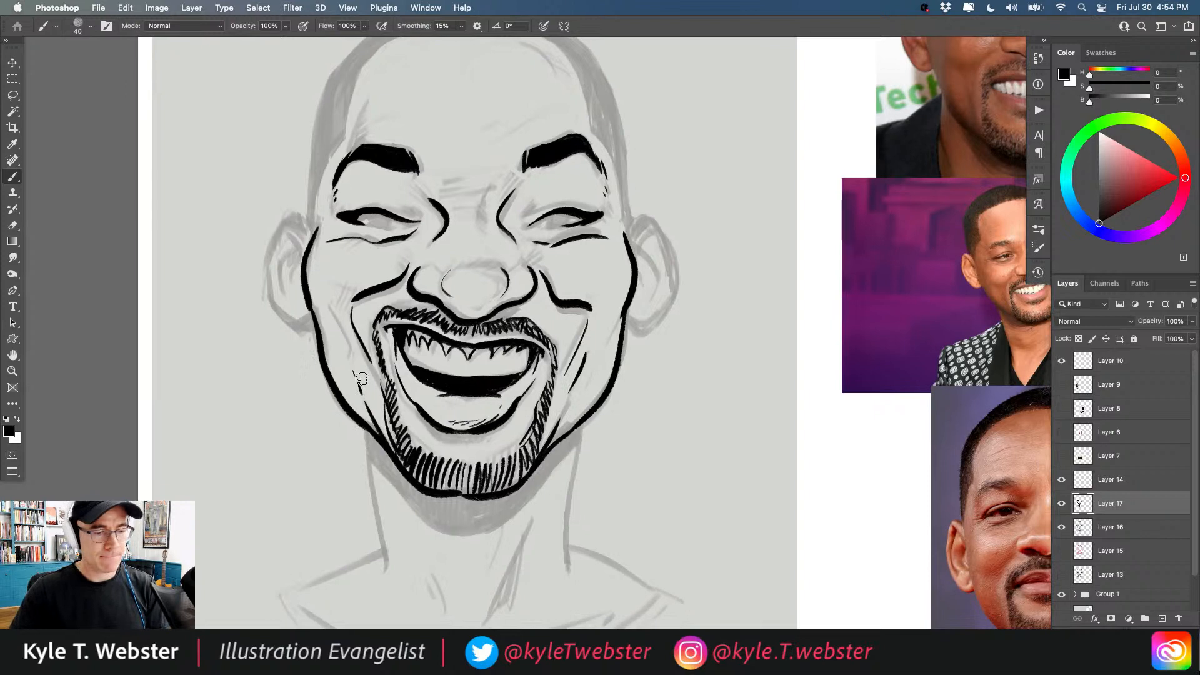
mouse_move(353, 351)
mouse_down()
mouse_move(332, 321)
mouse_move(298, 373)
mouse_up()
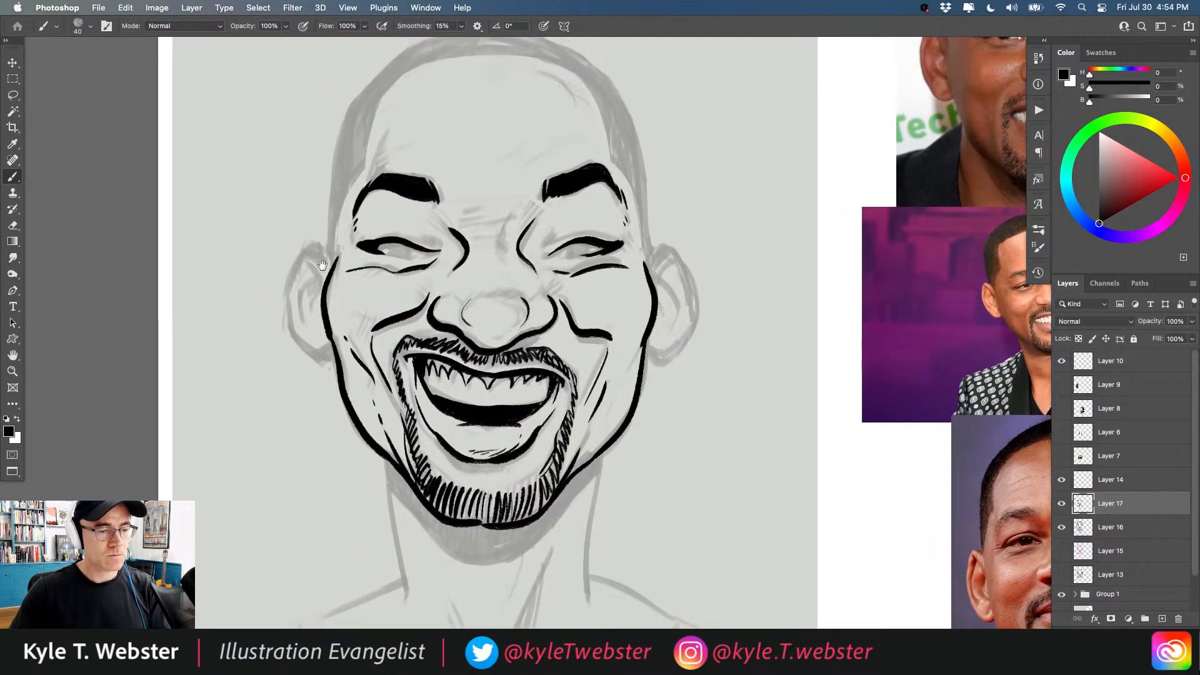
Ink the outer contours of both ears, following the faded sketch.
mouse_move(325, 256)
mouse_down()
mouse_move(289, 267)
mouse_move(295, 344)
mouse_move(336, 362)
mouse_up()
mouse_move(644, 262)
mouse_down()
mouse_move(655, 251)
mouse_move(686, 284)
mouse_move(695, 342)
mouse_move(645, 366)
mouse_move(648, 400)
mouse_up()
scroll(645, 375, down, 2)
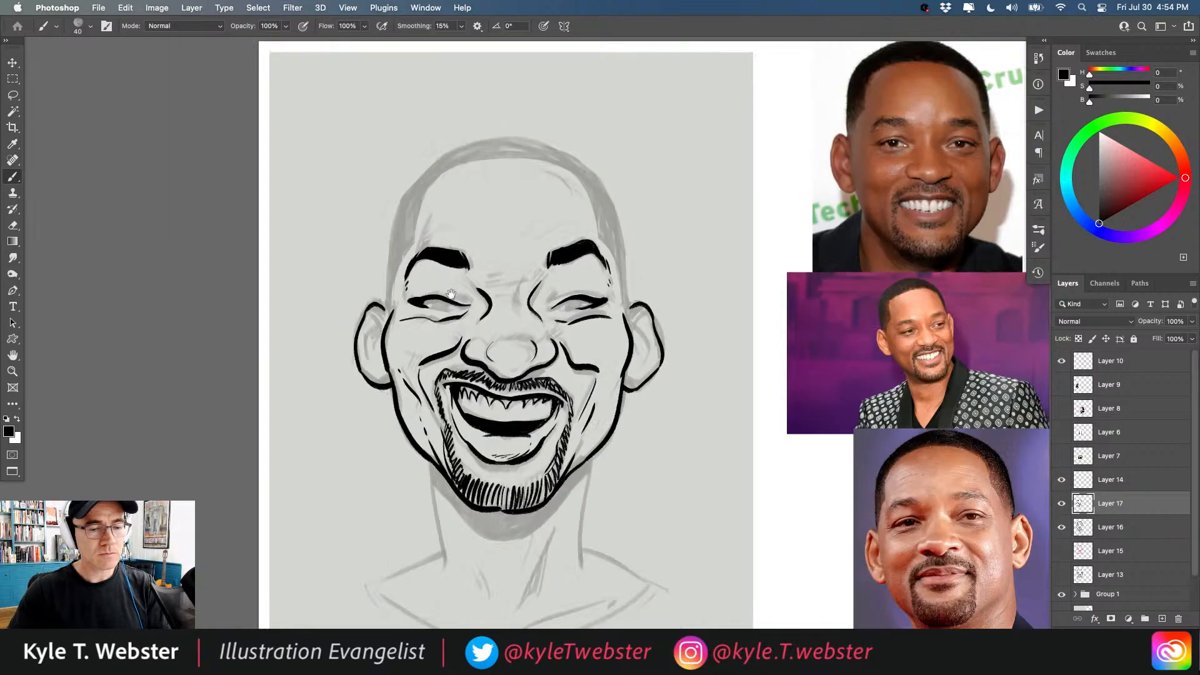
Ink the outer head contour from ear to ear over the skull, undoing and redrawing strokes to refine it.
mouse_move(651, 323)
mouse_down()
mouse_move(628, 216)
mouse_move(590, 167)
mouse_move(466, 176)
mouse_up()
key(super+z)
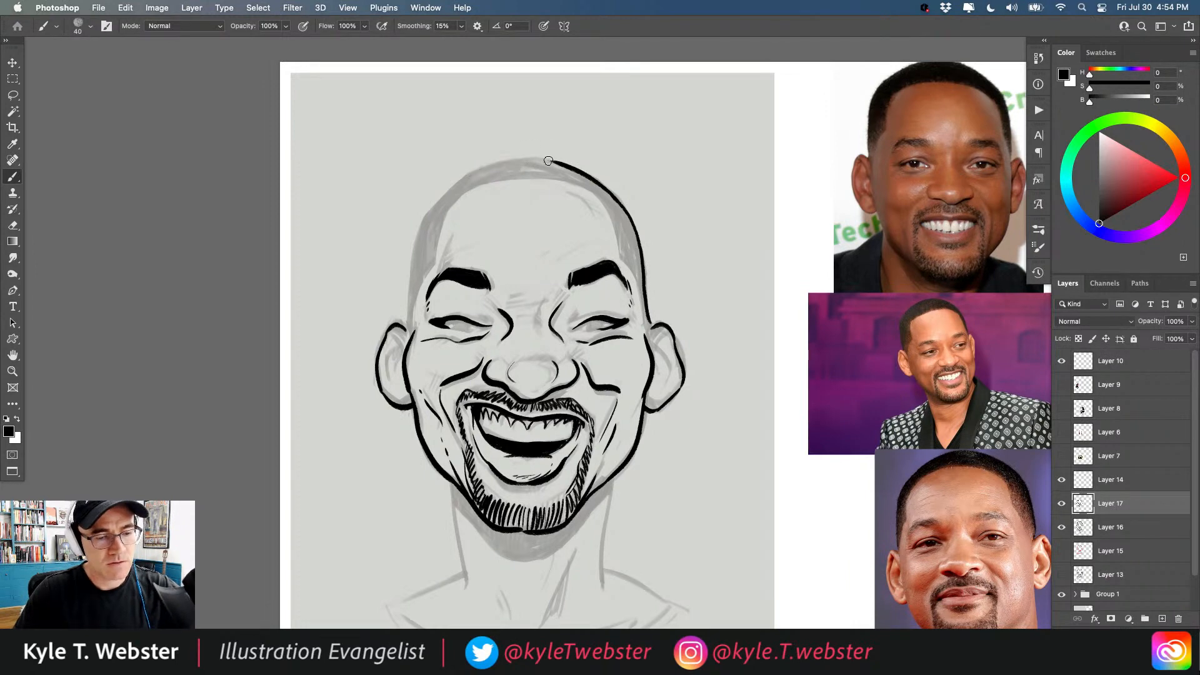
mouse_move(548, 160)
mouse_down()
mouse_move(453, 184)
mouse_move(426, 210)
mouse_move(406, 311)
mouse_up()
key(super+z)
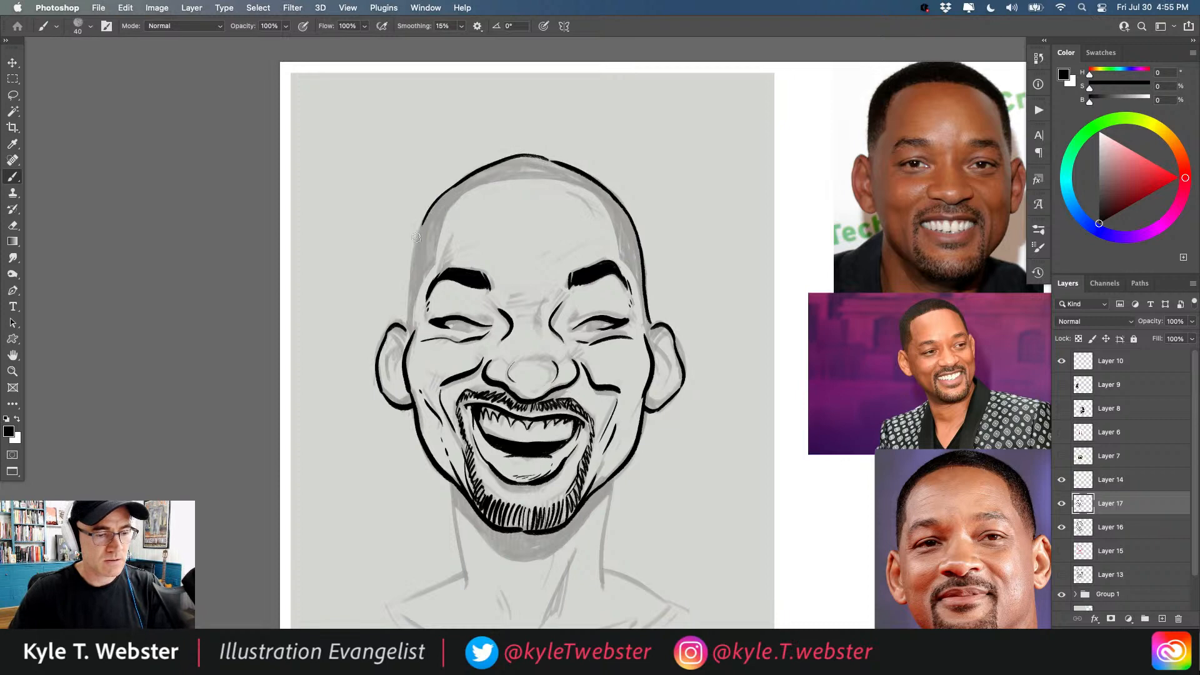
drag(422, 224, 403, 321)
Ink the hairline from one temple across the forehead to the other, undoing and redrawing the first strokes.
mouse_move(643, 304)
mouse_down()
mouse_move(614, 257)
mouse_move(612, 206)
mouse_up()
key(super+z)
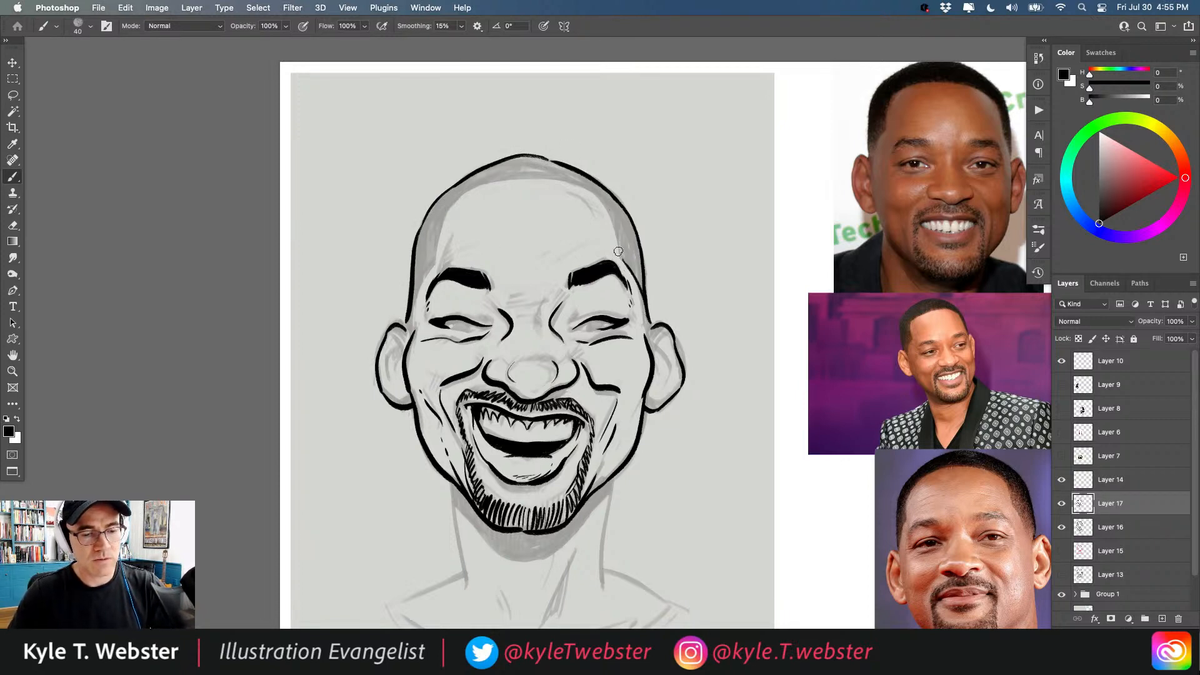
drag(622, 258, 612, 204)
key(super+z)
mouse_move(624, 259)
mouse_down()
mouse_move(606, 199)
mouse_move(489, 177)
mouse_move(433, 265)
mouse_up()
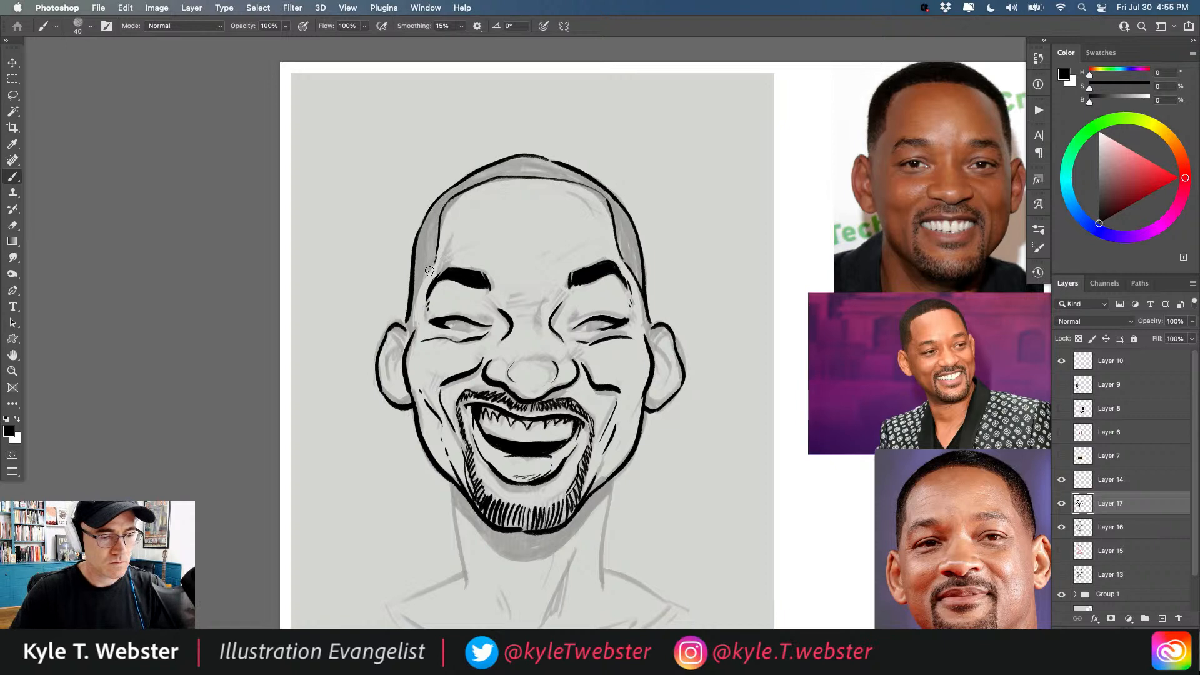
Ink the inner folds of both ears and add short crease marks between the eyebrows and along the nose.
scroll(343, 290, down, 2)
scroll(343, 290, right, 1)
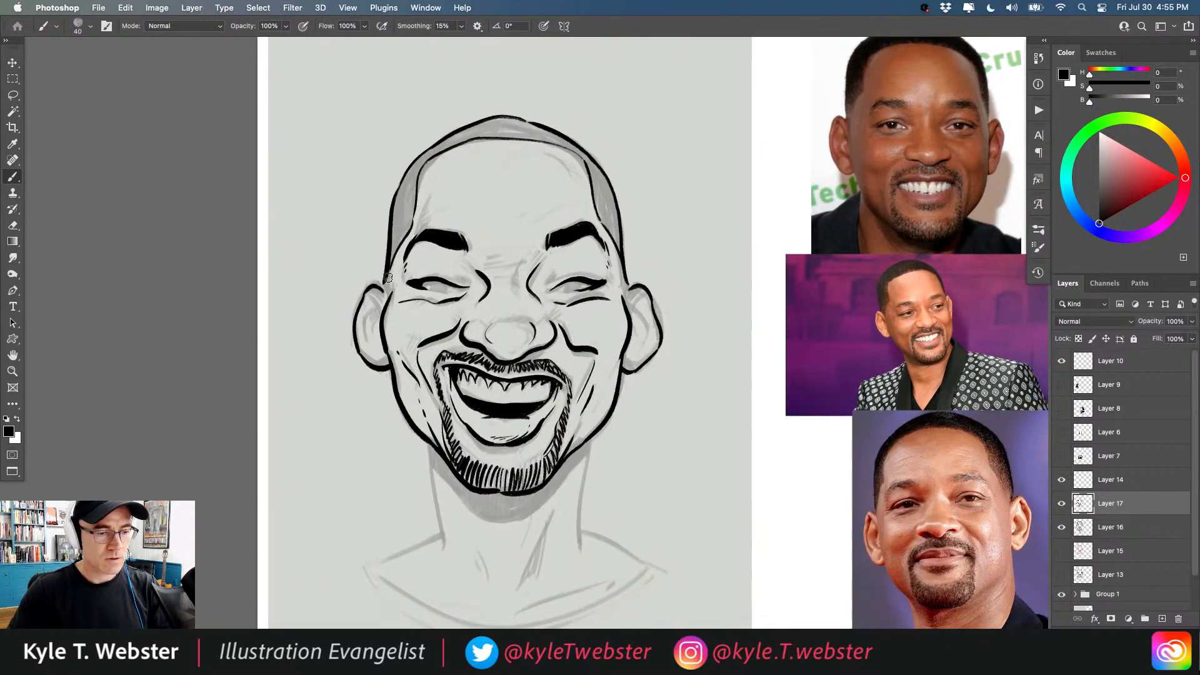
scroll(374, 287, down, 1)
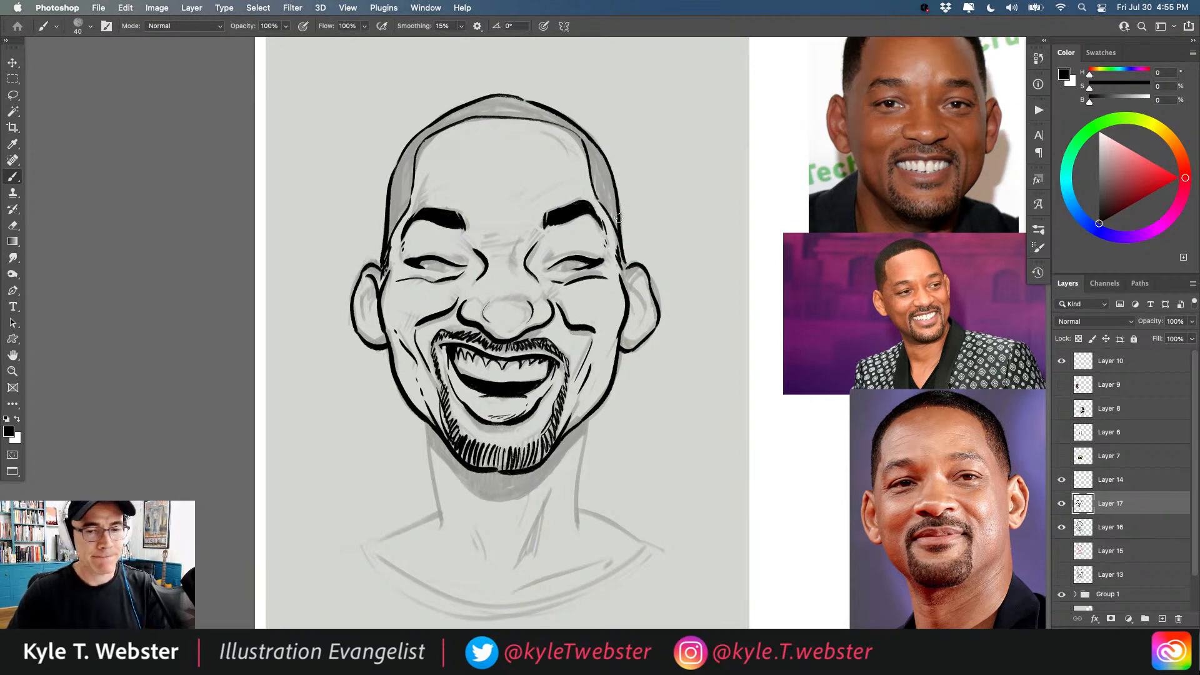
scroll(387, 188, down, 1)
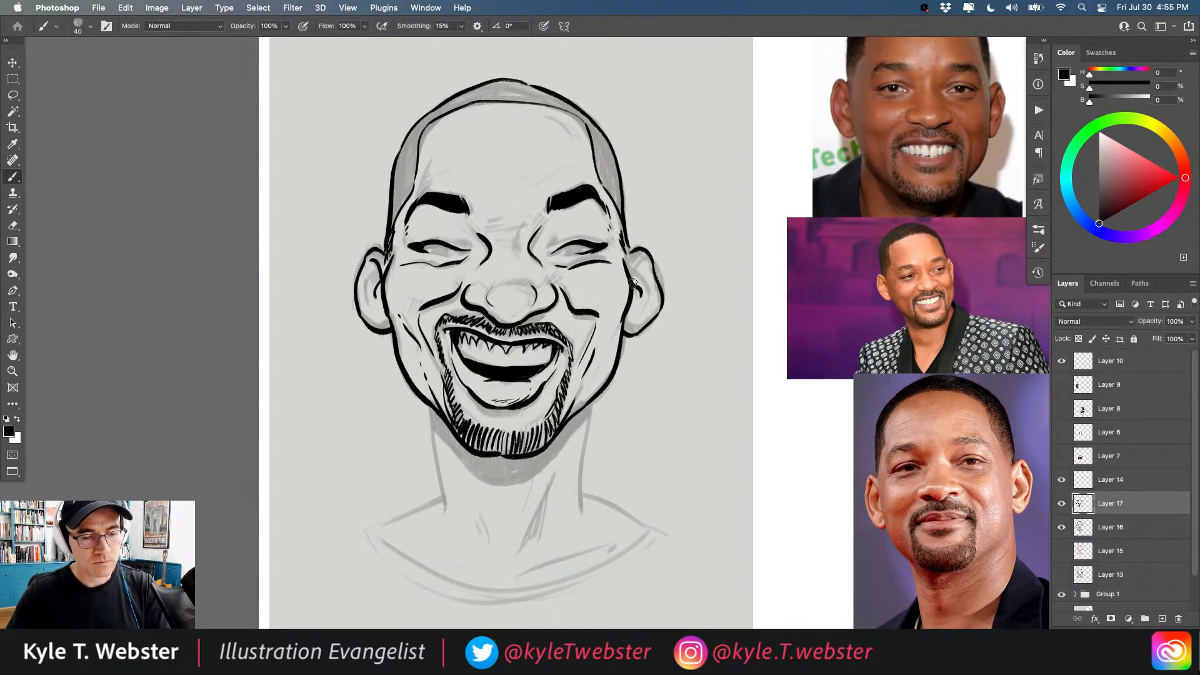
mouse_move(634, 268)
mouse_down()
mouse_move(648, 258)
mouse_move(647, 310)
mouse_up()
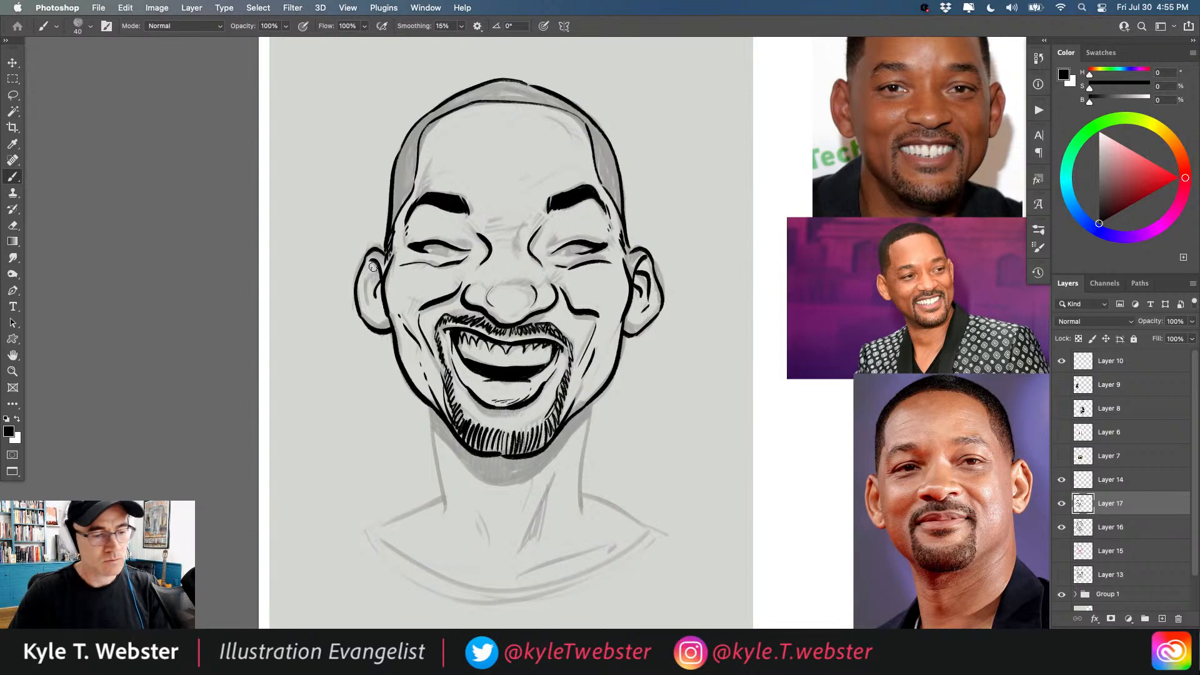
drag(373, 265, 364, 294)
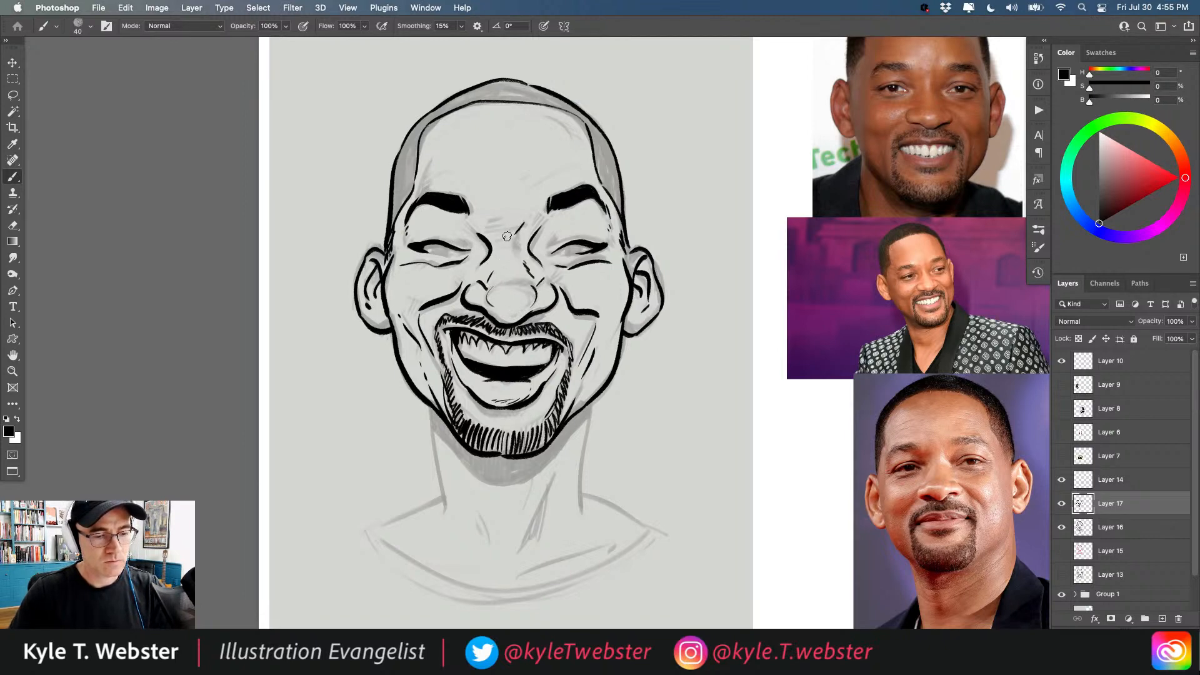
drag(367, 238, 347, 222)
drag(362, 330, 340, 311)
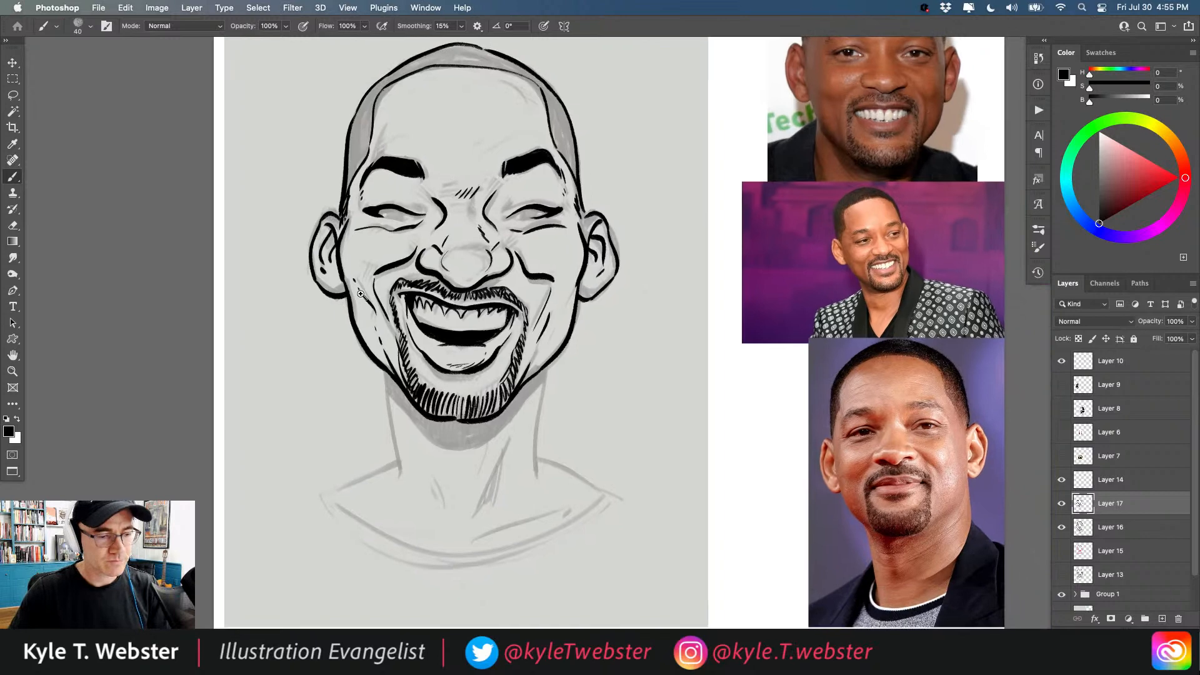
Fill the irises of both eyes with black, undoing and redrawing the one on the viewer's left.
key(super+plus)
mouse_move(313, 252)
mouse_down()
mouse_move(384, 313)
mouse_move(435, 406)
mouse_up()
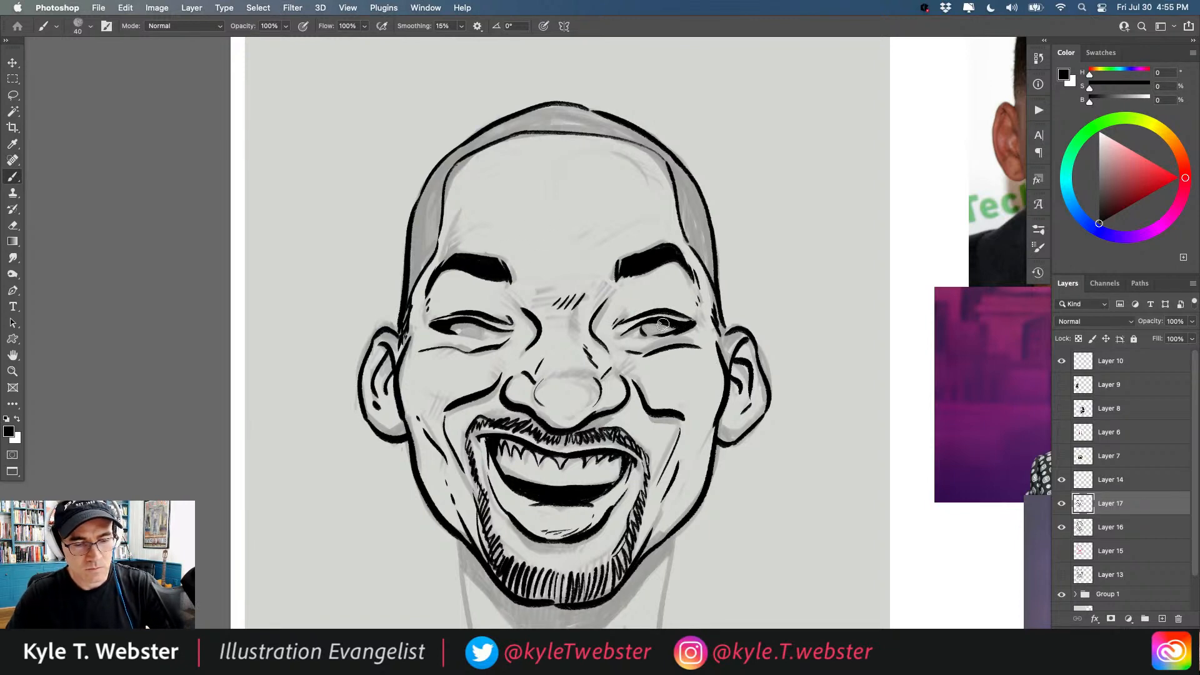
drag(656, 329, 653, 329)
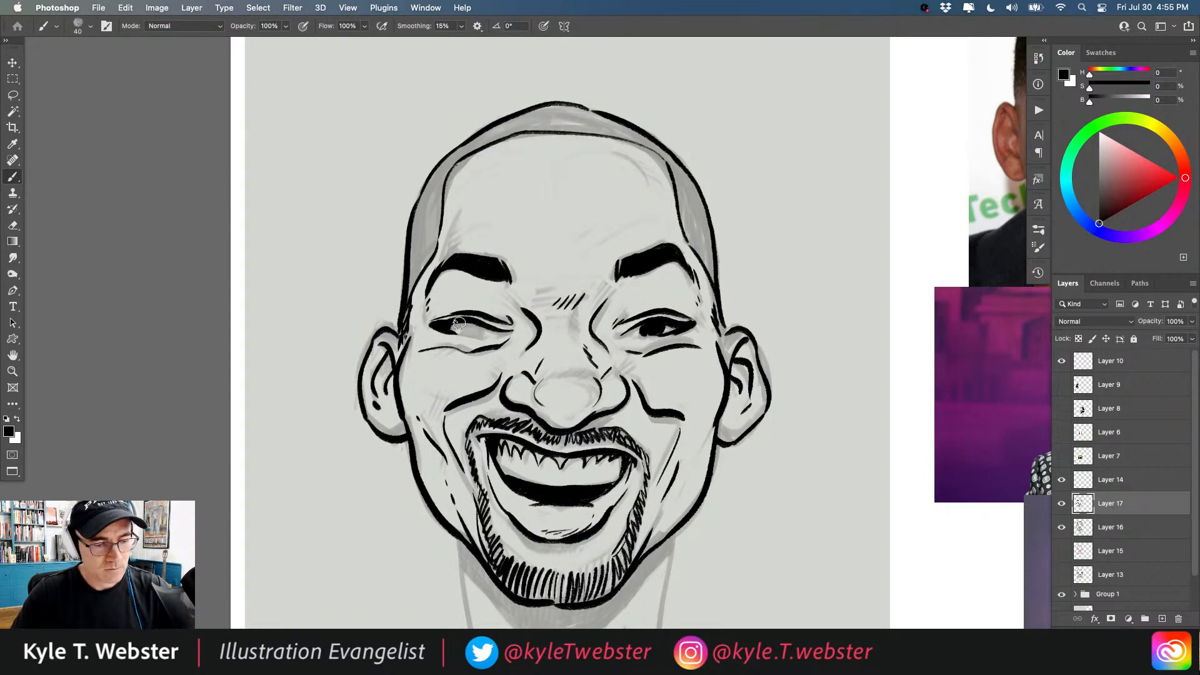
drag(486, 330, 461, 323)
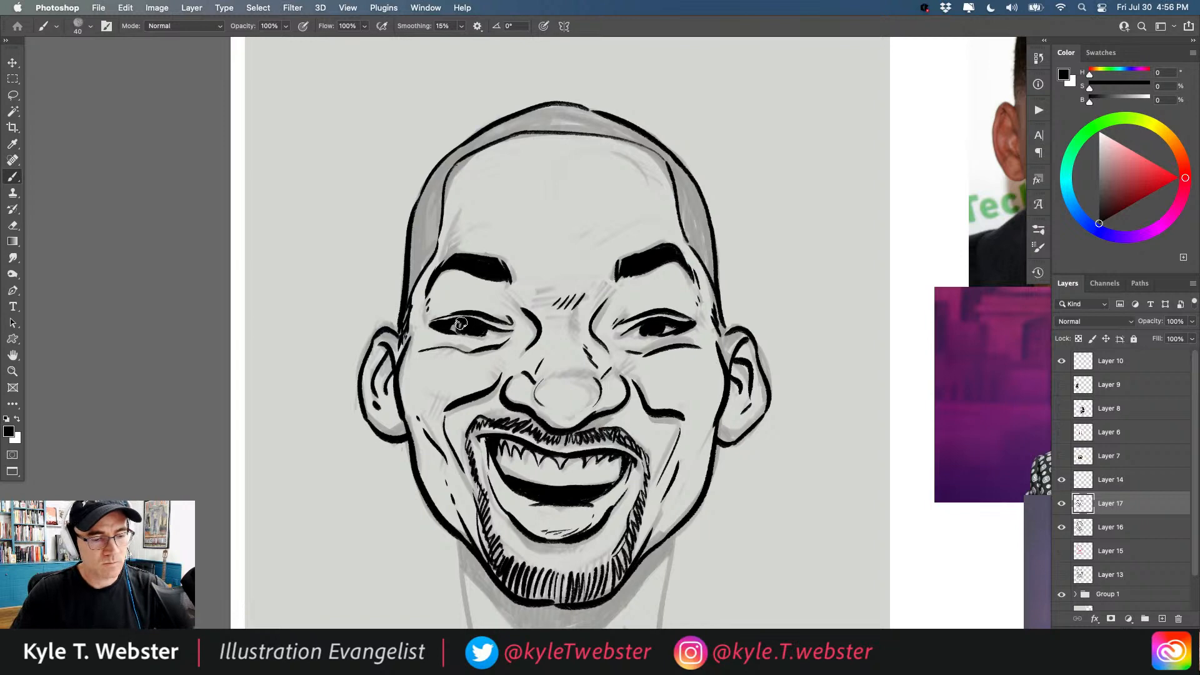
key(super+z)
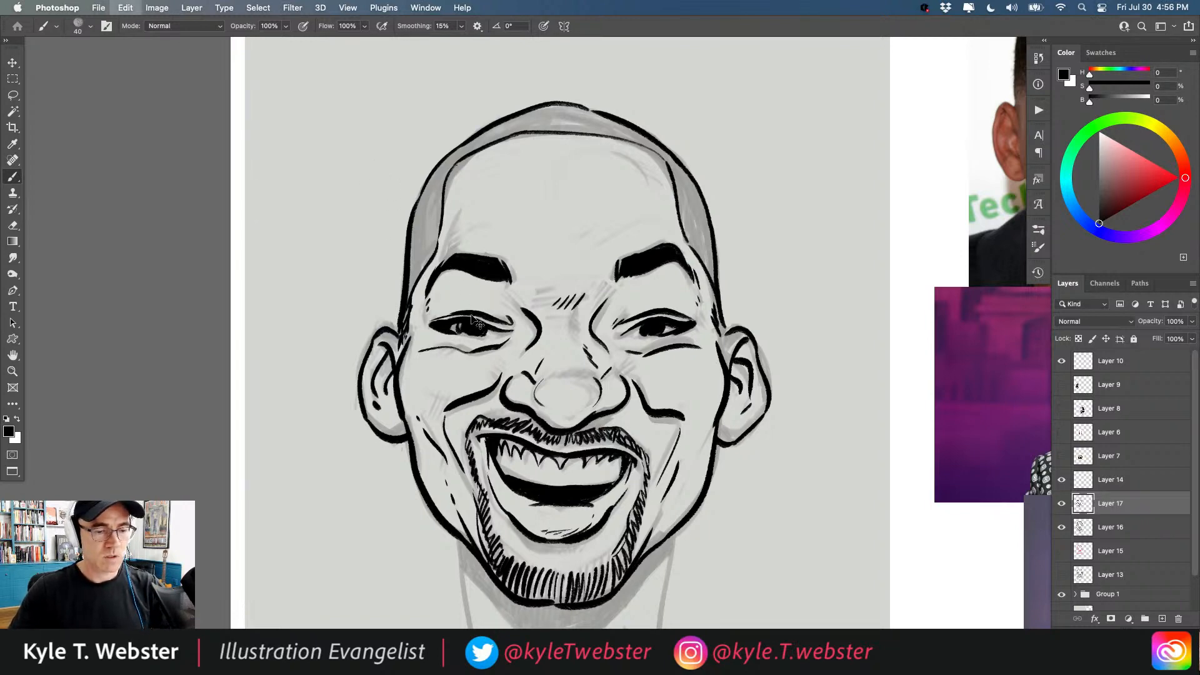
key(super+z)
key(super+z)
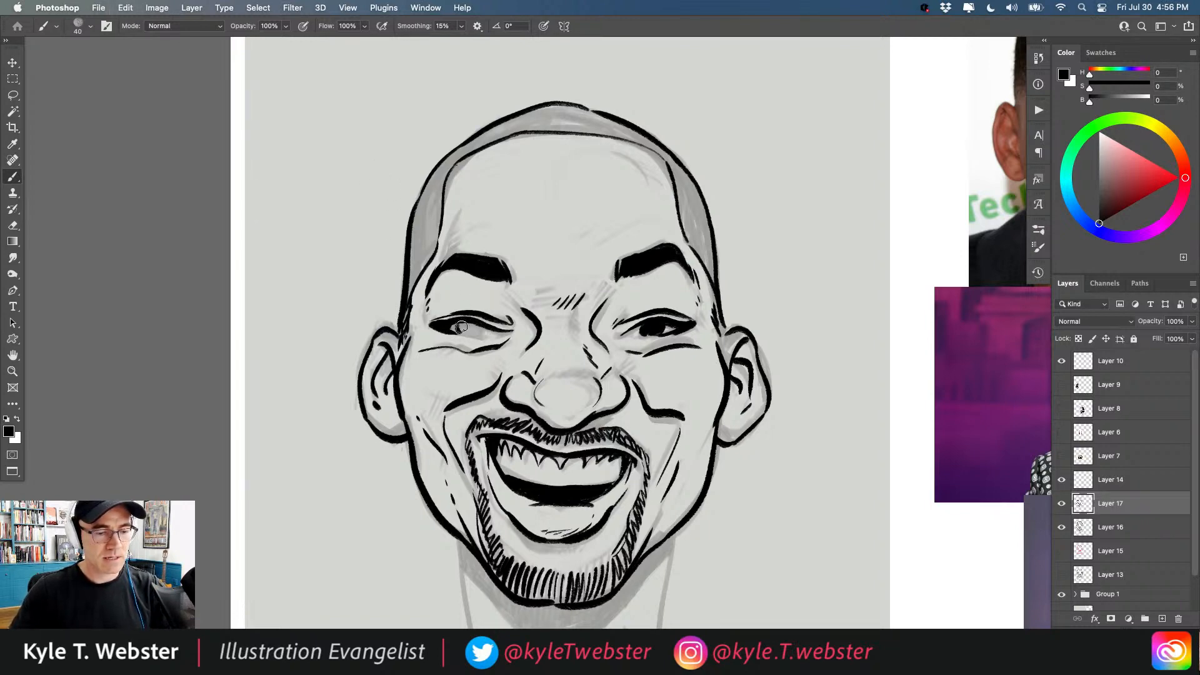
key(super+z)
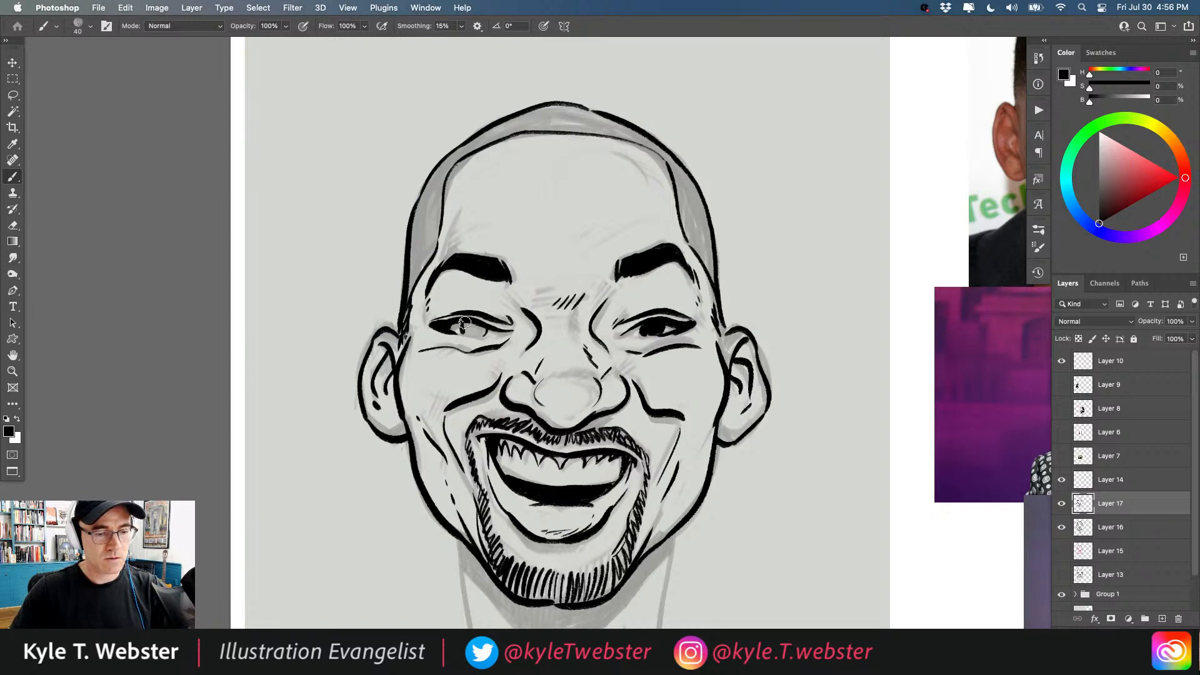
mouse_move(480, 336)
mouse_down()
mouse_move(463, 323)
mouse_move(481, 333)
mouse_up()
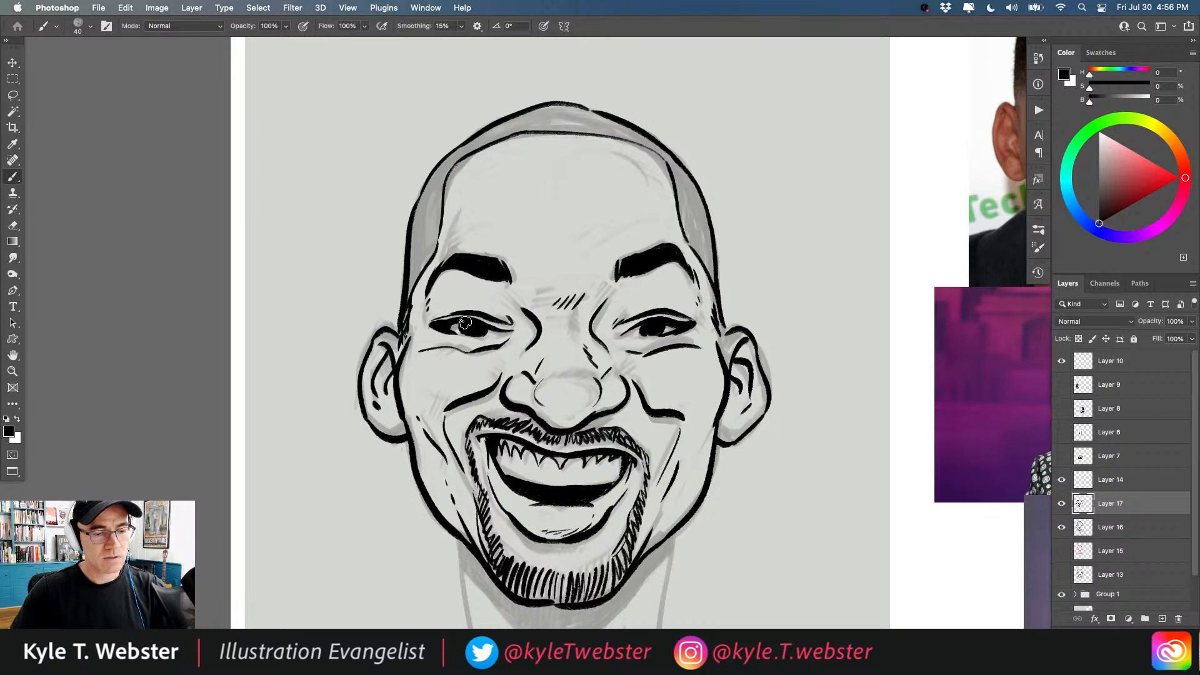
Cut small highlights out of the black irises with the brush in Clear mode, and return the brush to Normal mode.
key(super+minus)
drag(361, 392, 305, 365)
drag(406, 342, 389, 317)
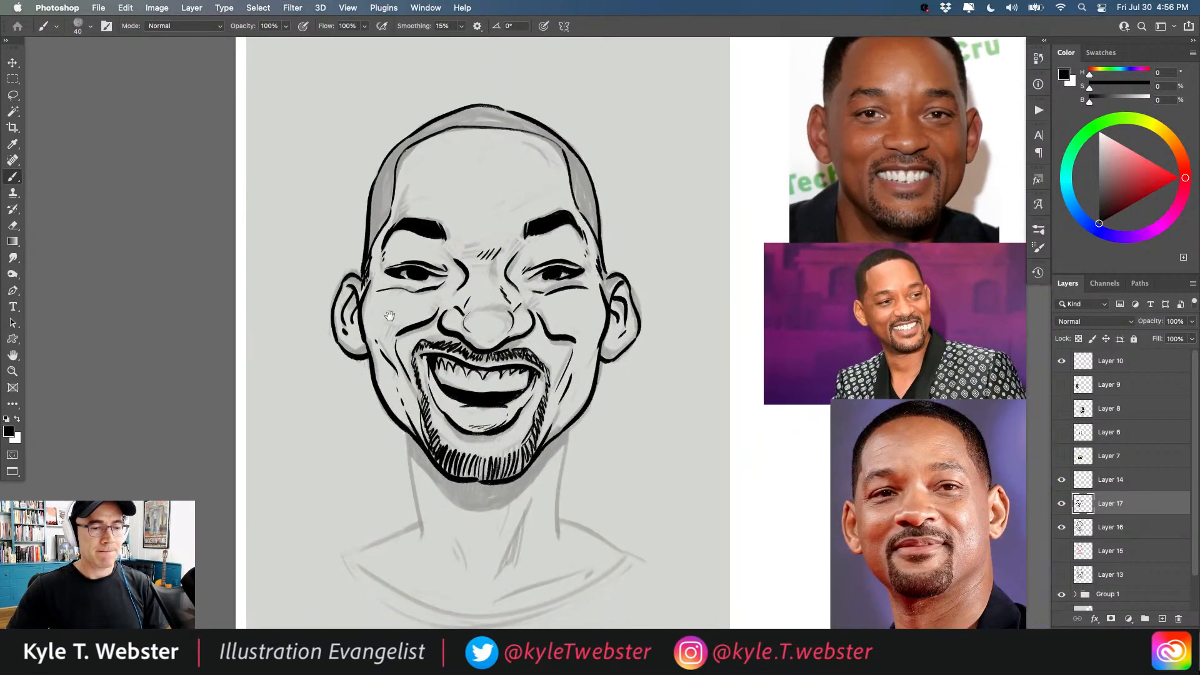
key(super+plus)
click(184, 26)
click(166, 58)
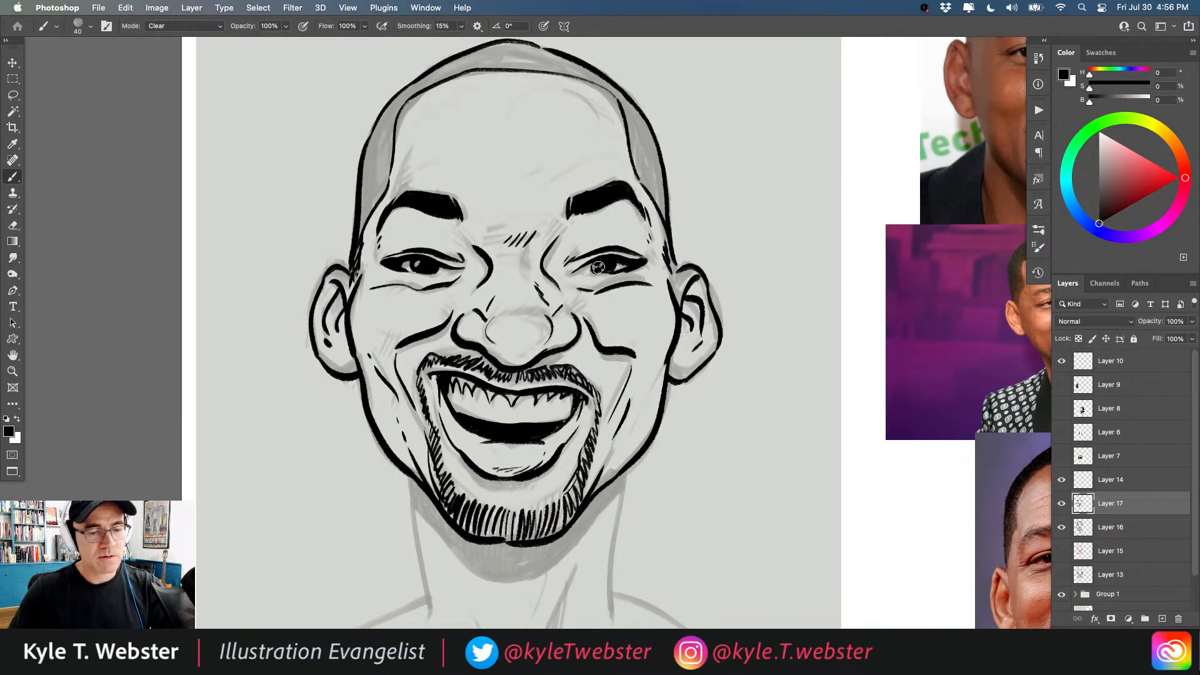
click(162, 25)
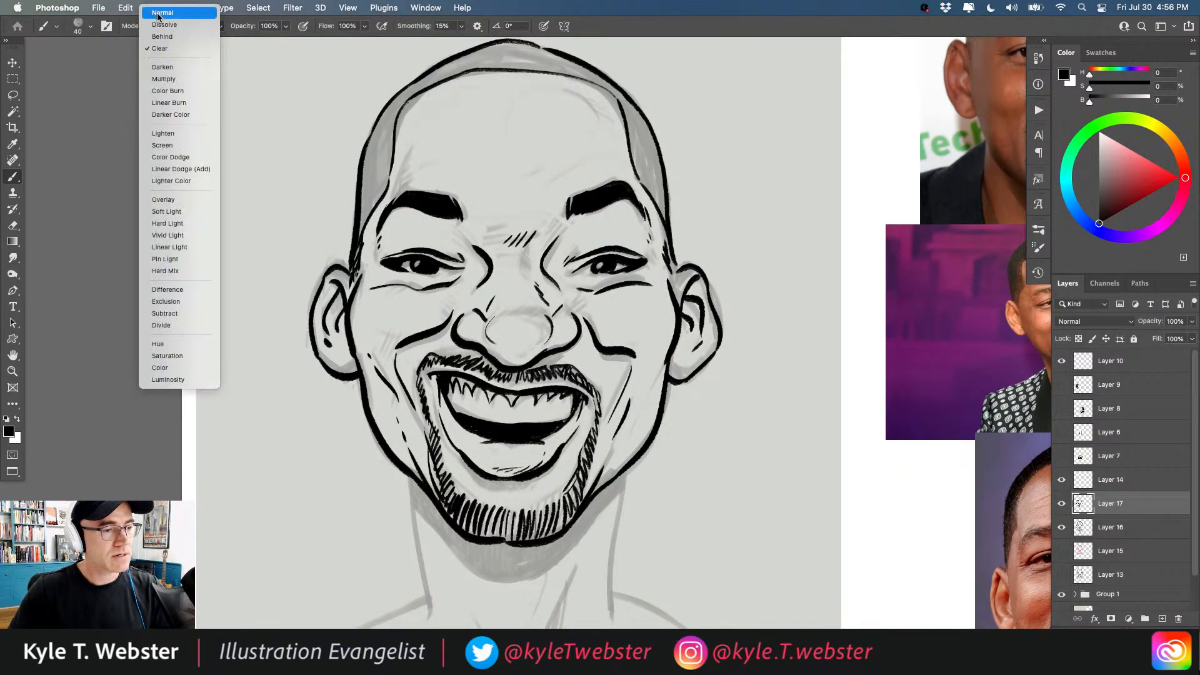
click(157, 14)
Ink both sides of the neck, the shoulders, the neck tendon, the collarbones and the curved neckline.
key(super+minus)
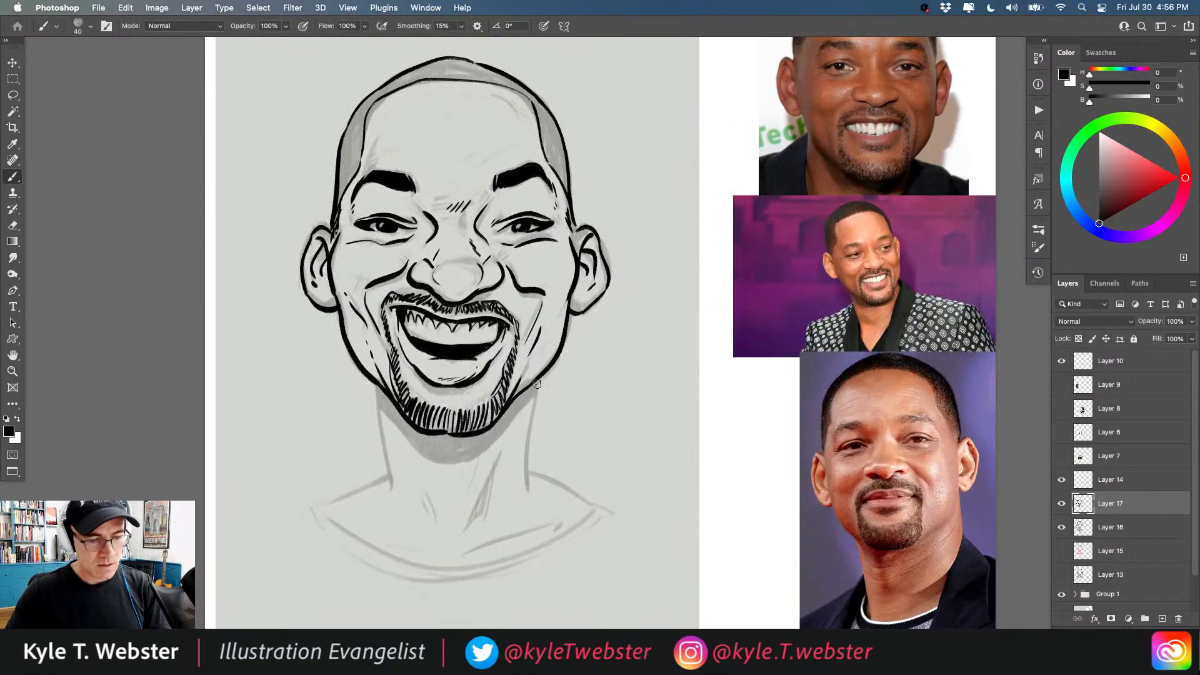
drag(536, 384, 529, 478)
mouse_move(376, 384)
mouse_down()
mouse_move(375, 472)
mouse_move(387, 478)
mouse_move(319, 502)
mouse_up()
mouse_move(528, 465)
mouse_down()
mouse_move(592, 505)
mouse_move(366, 562)
mouse_move(345, 549)
mouse_up()
drag(498, 452, 473, 530)
mouse_move(561, 523)
mouse_down()
mouse_move(474, 549)
mouse_move(353, 535)
mouse_up()
Ink the curved forehead contour above the eyebrow on the viewer's right.
scroll(479, 197, up, 3)
scroll(479, 197, right, 2)
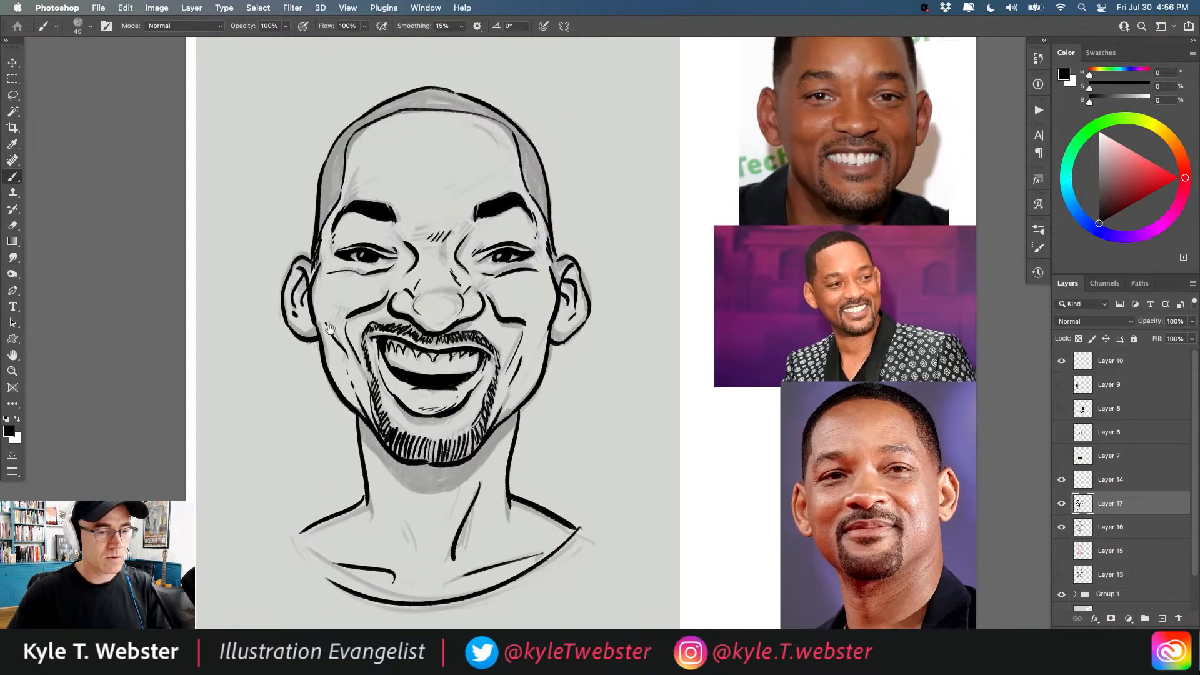
mouse_move(487, 190)
mouse_down()
mouse_move(457, 208)
mouse_move(489, 140)
mouse_up()
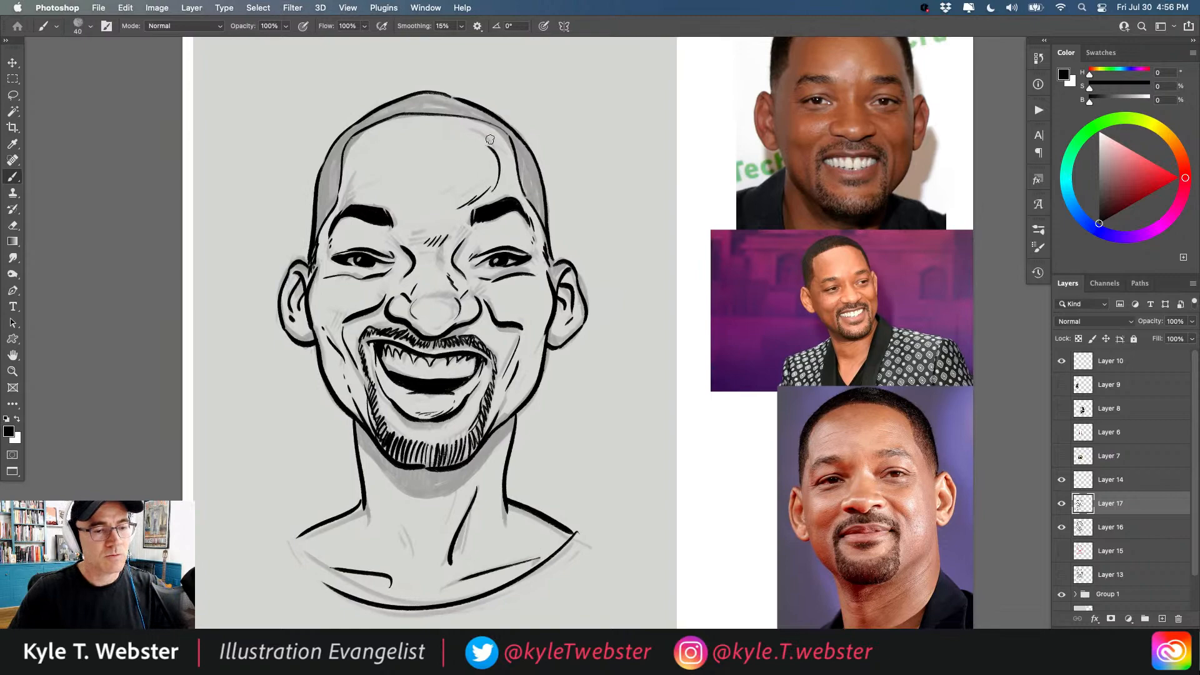
scroll(206, 300, right, 3)
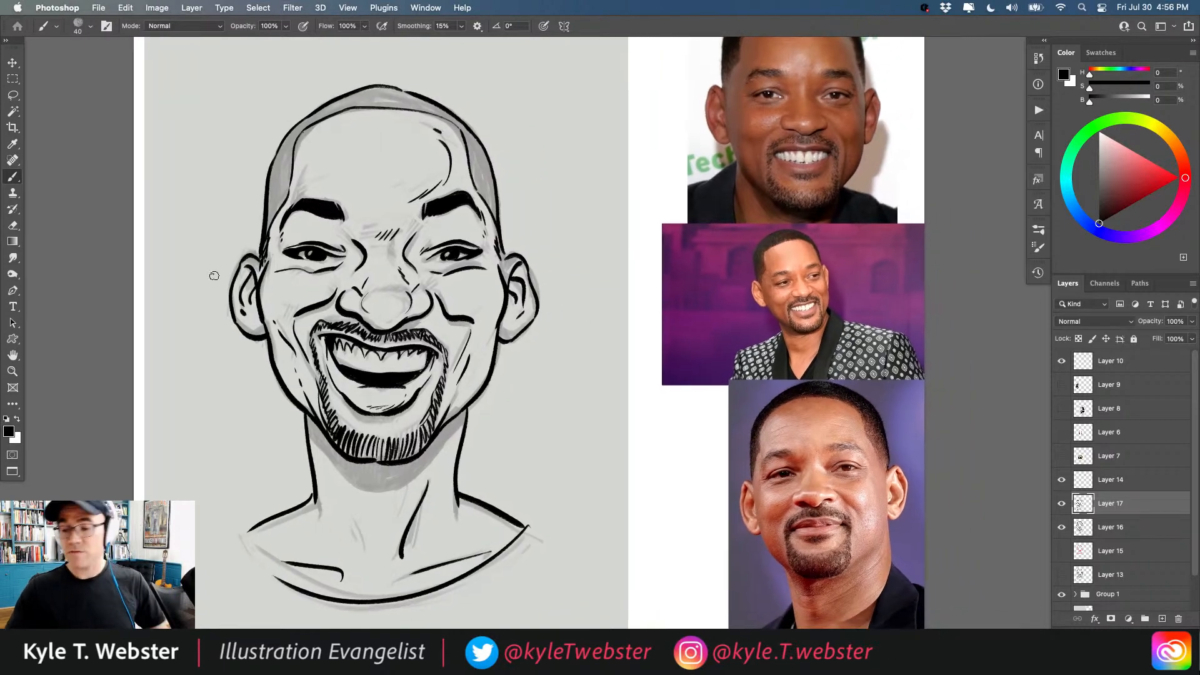